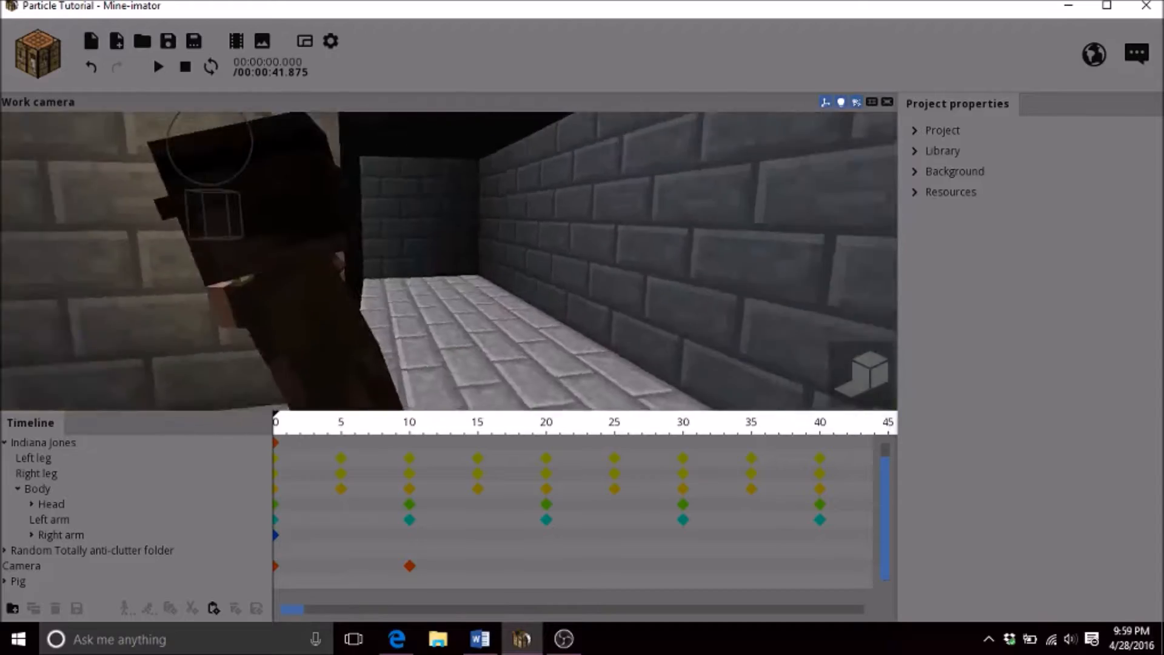
Look around the temple room and the corridor with the torch-carrying character and the slumped skeleton
key("w")
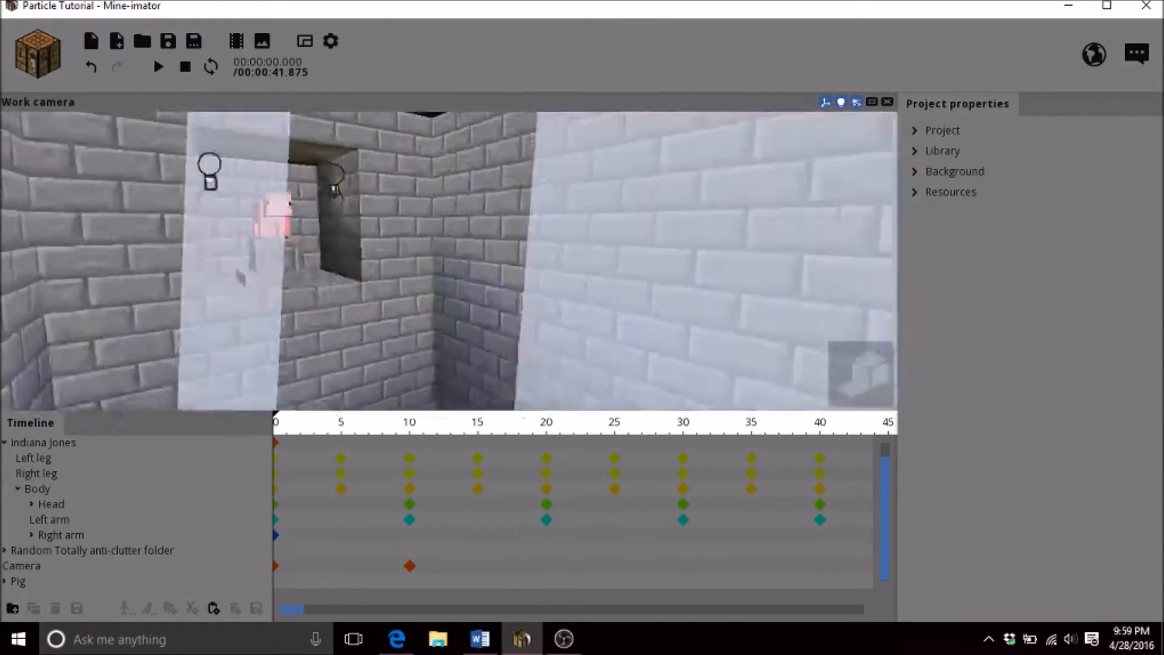
key("w")
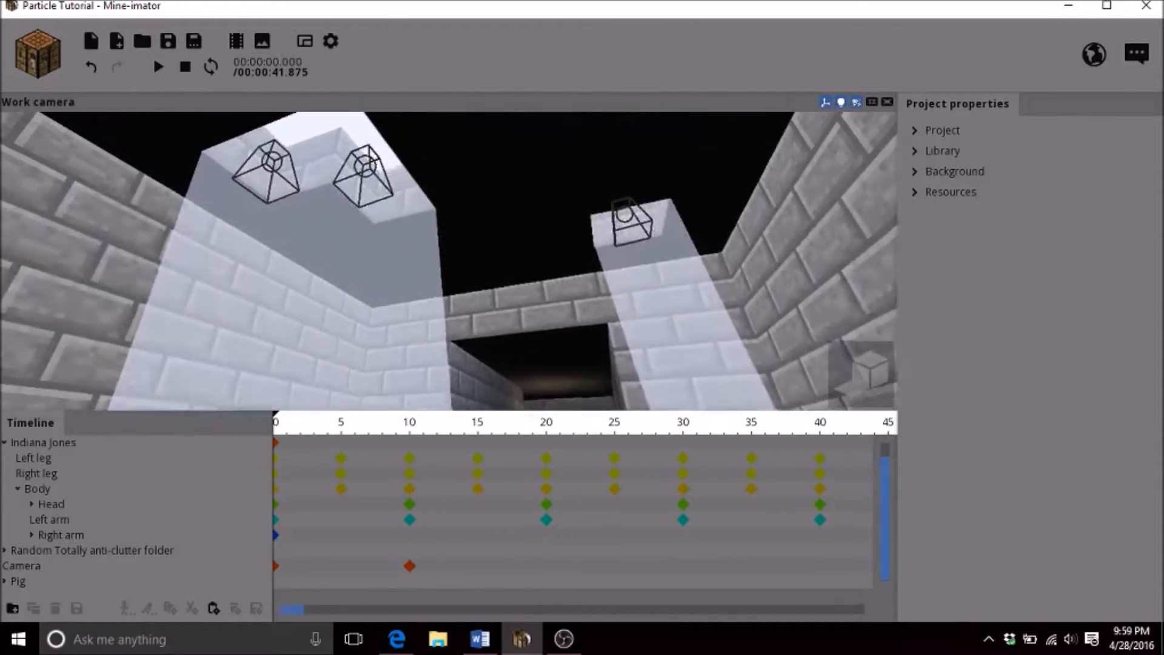
key("w")
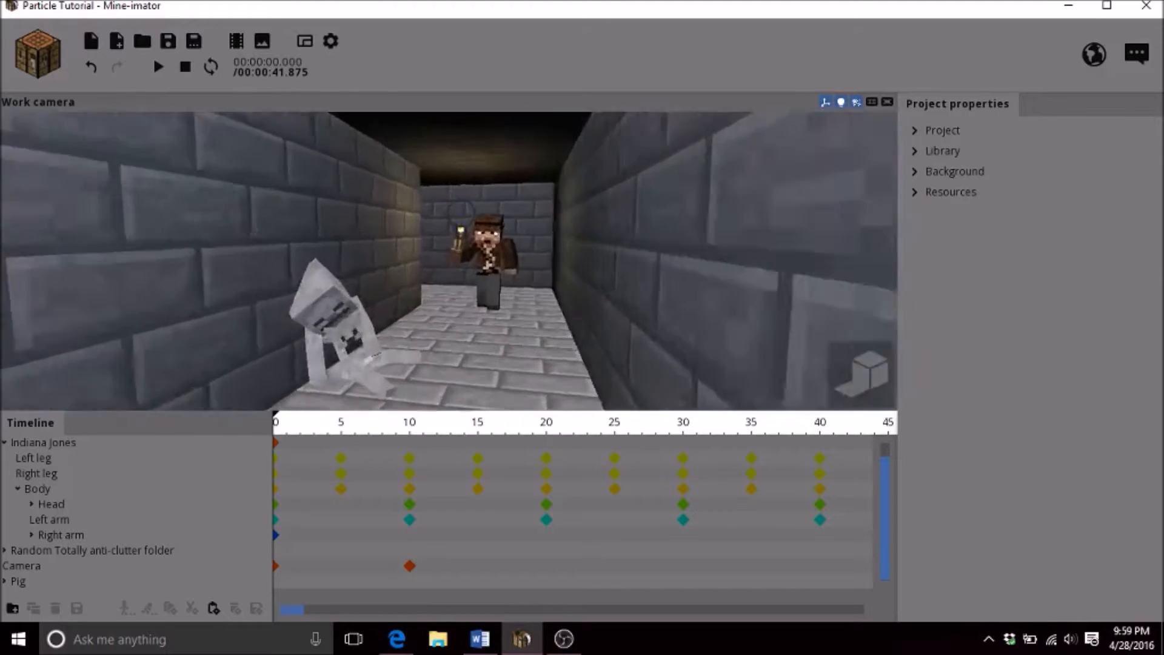
key("w")
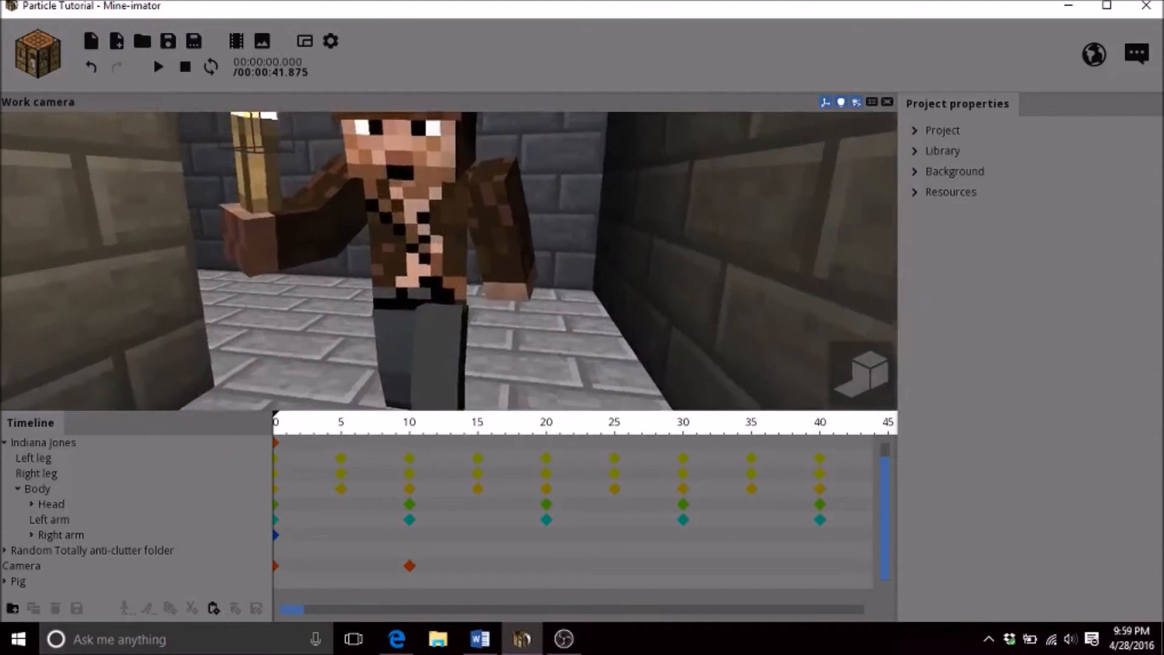
key("w")
key("s")
key("s")
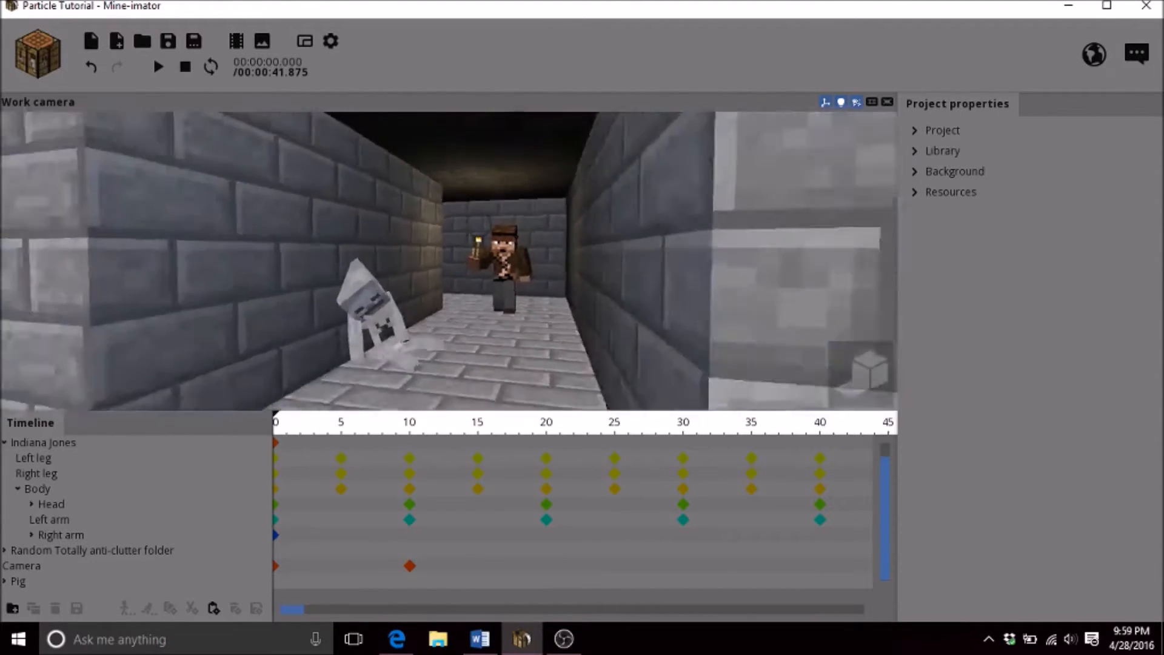
key("w")
key("s")
key("s")
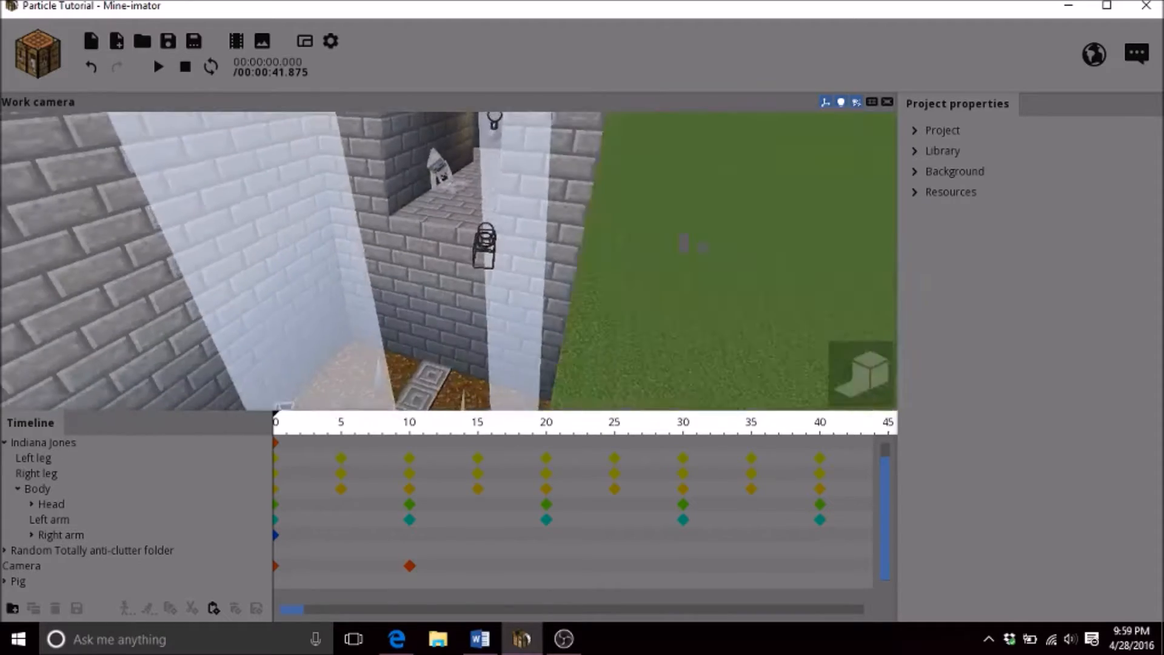
Examine the temple's spike pit, its skeleton remains and the light rays falling from the ceiling openings
key("w")
key("s")
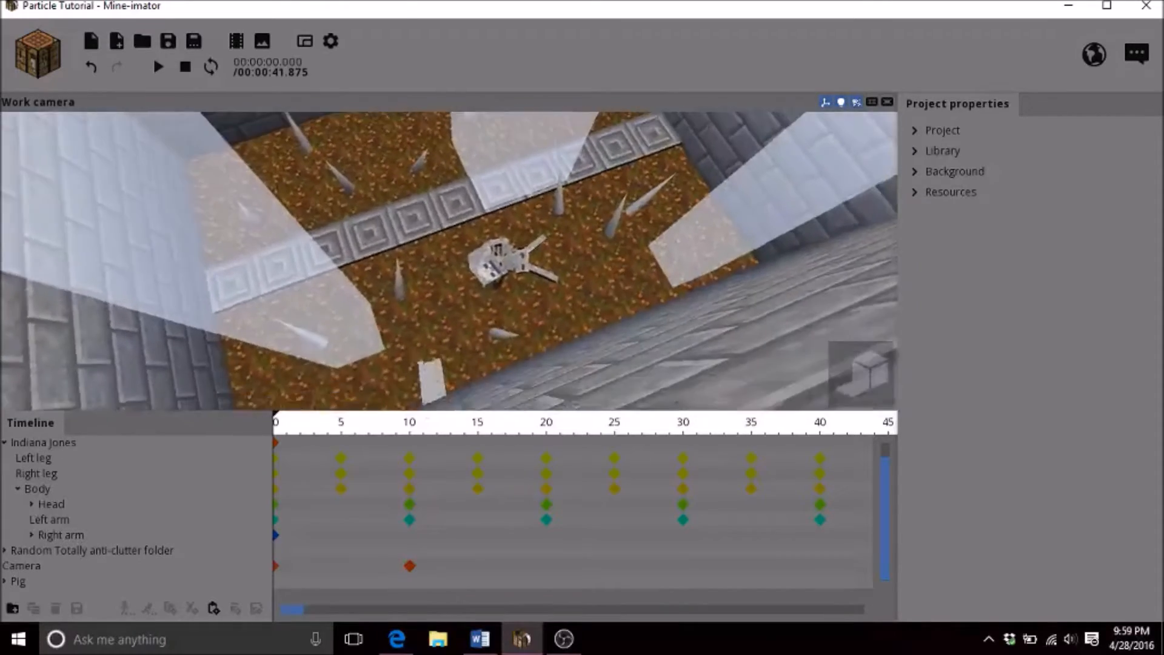
key("w")
key("s")
key("w")
key("s")
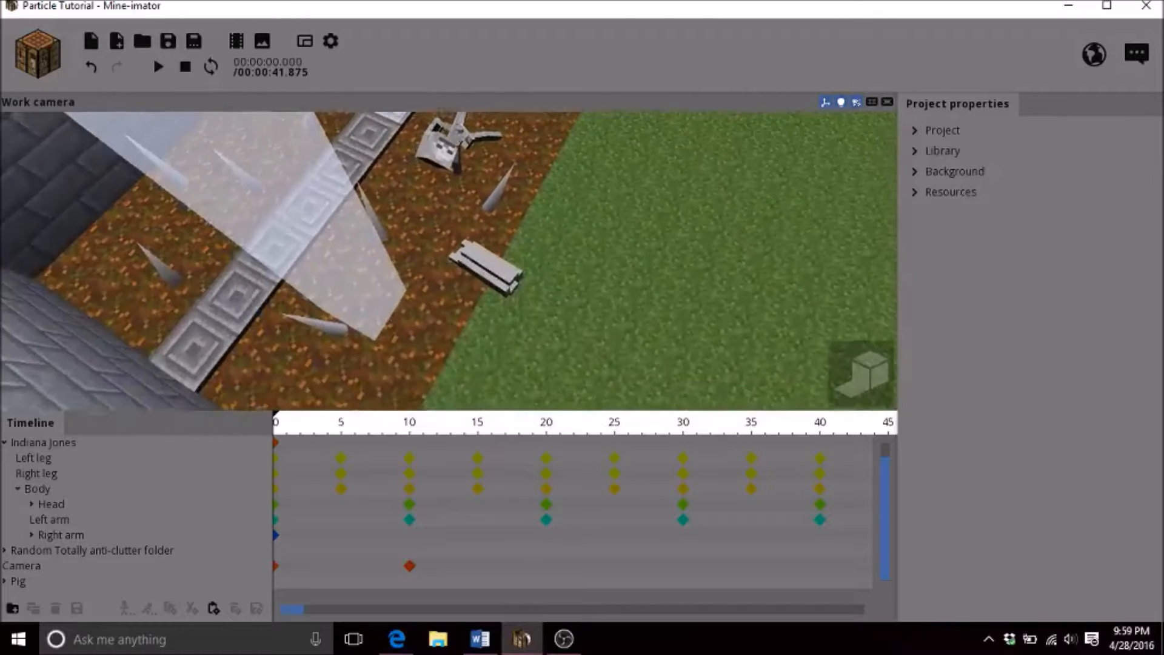
key("w")
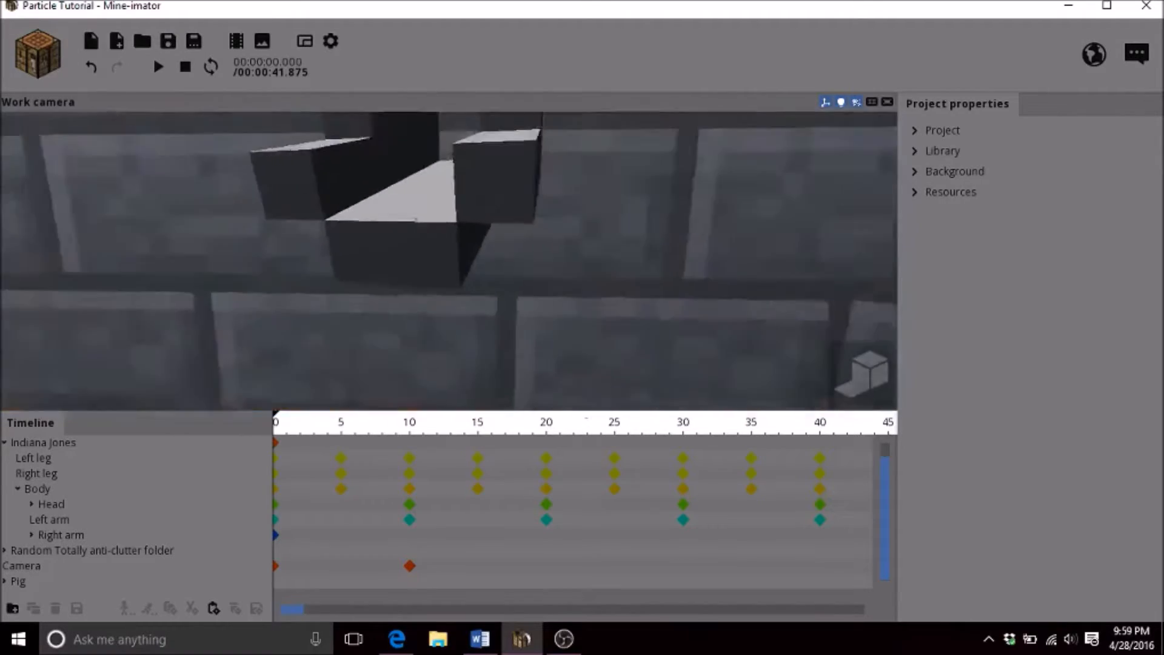
key("s")
key("s")
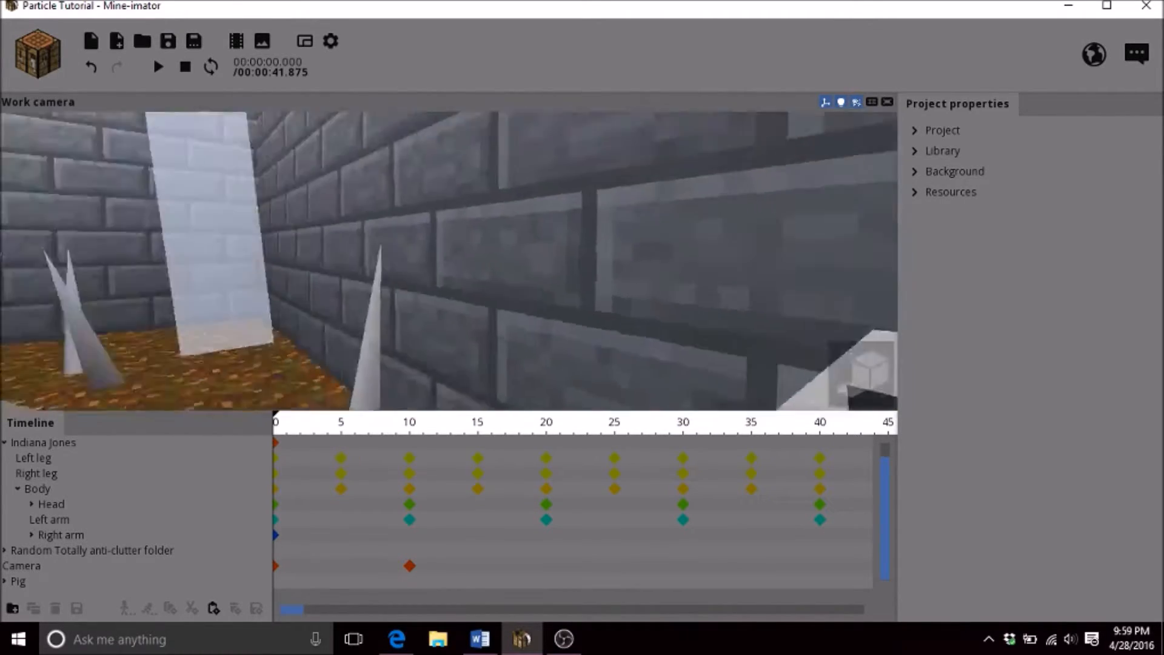
key("w")
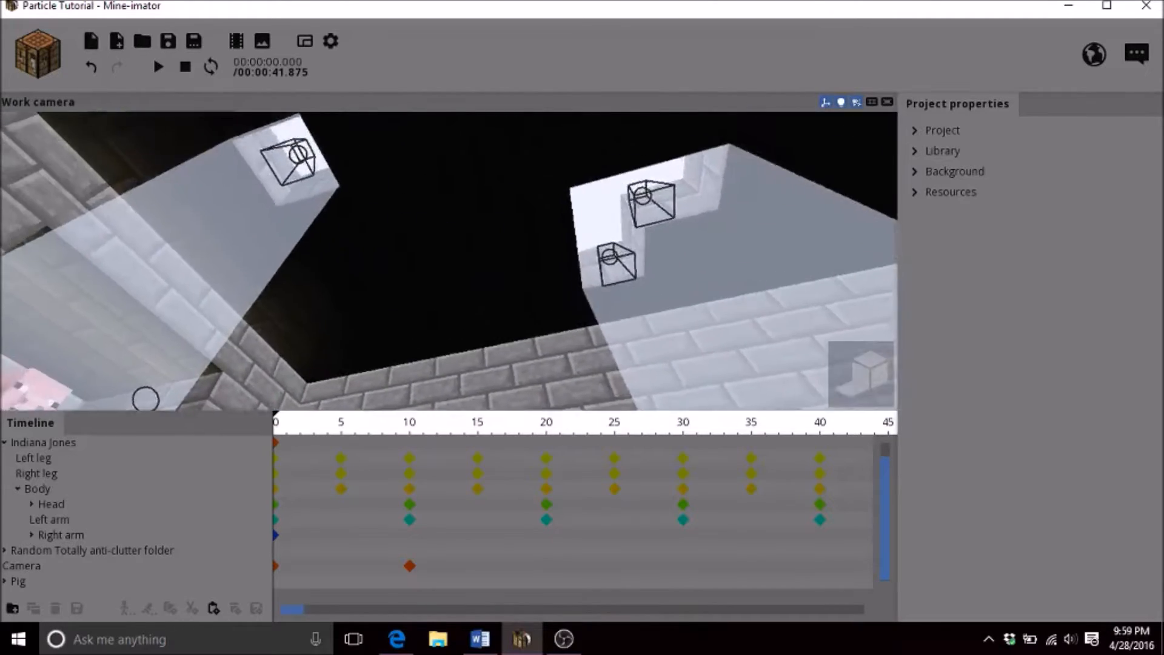
key("s")
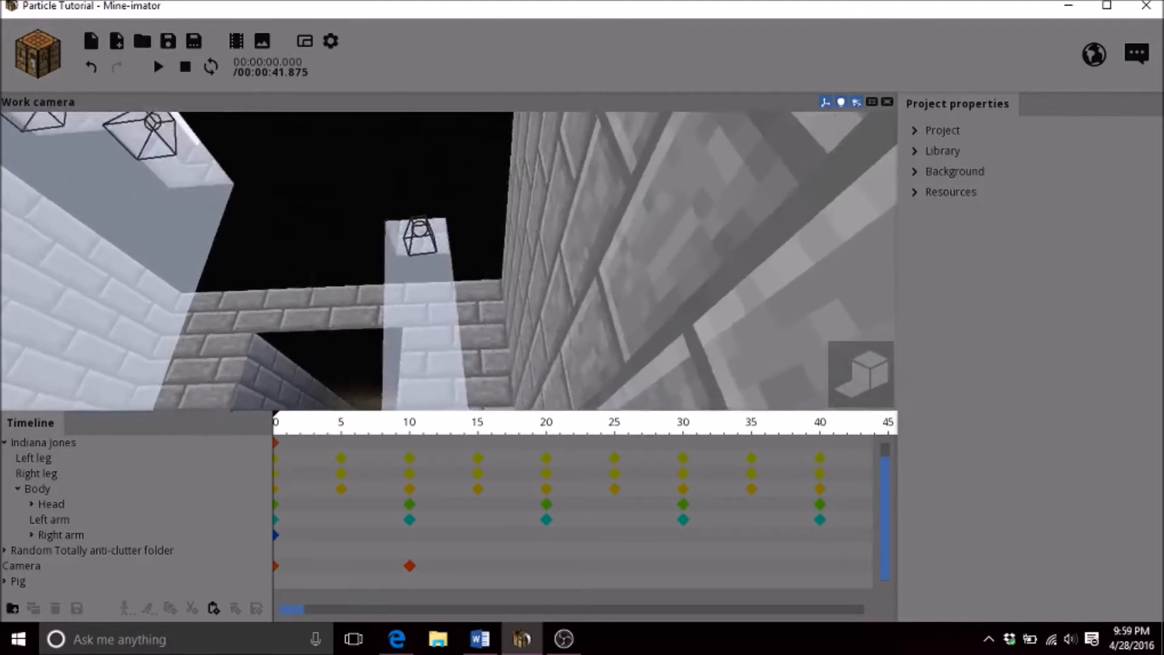
key("s")
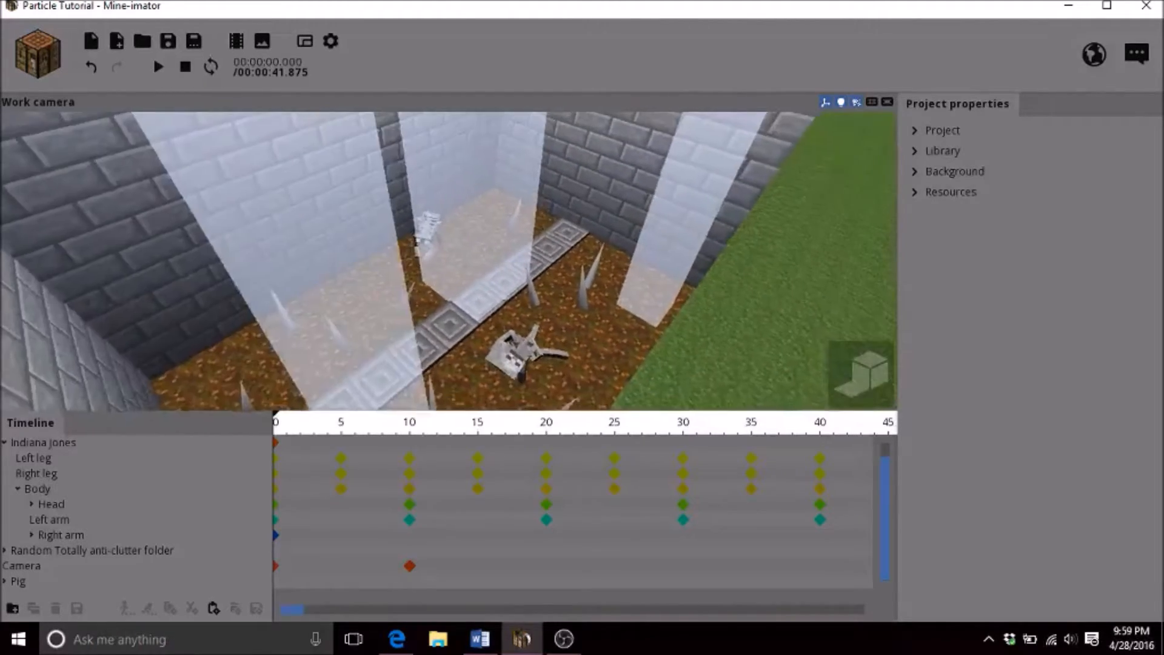
key("s")
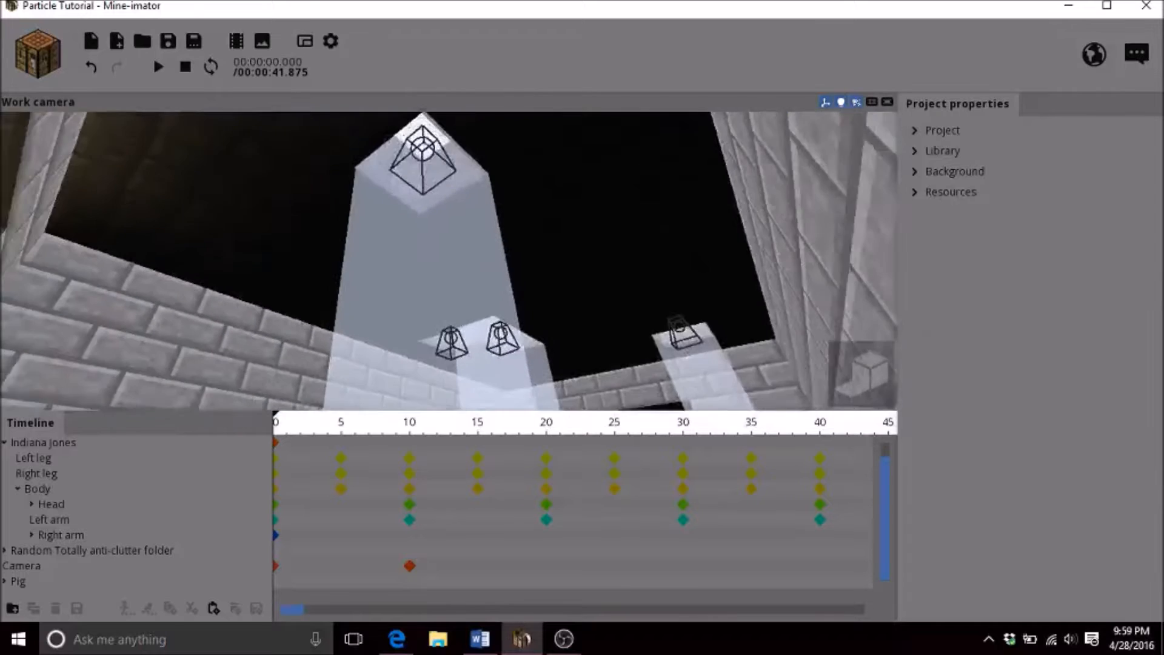
Preview the temple and its spike pit in high-quality render mode, then return to the normal view
right_click_drag(716, 377, 715, 316)
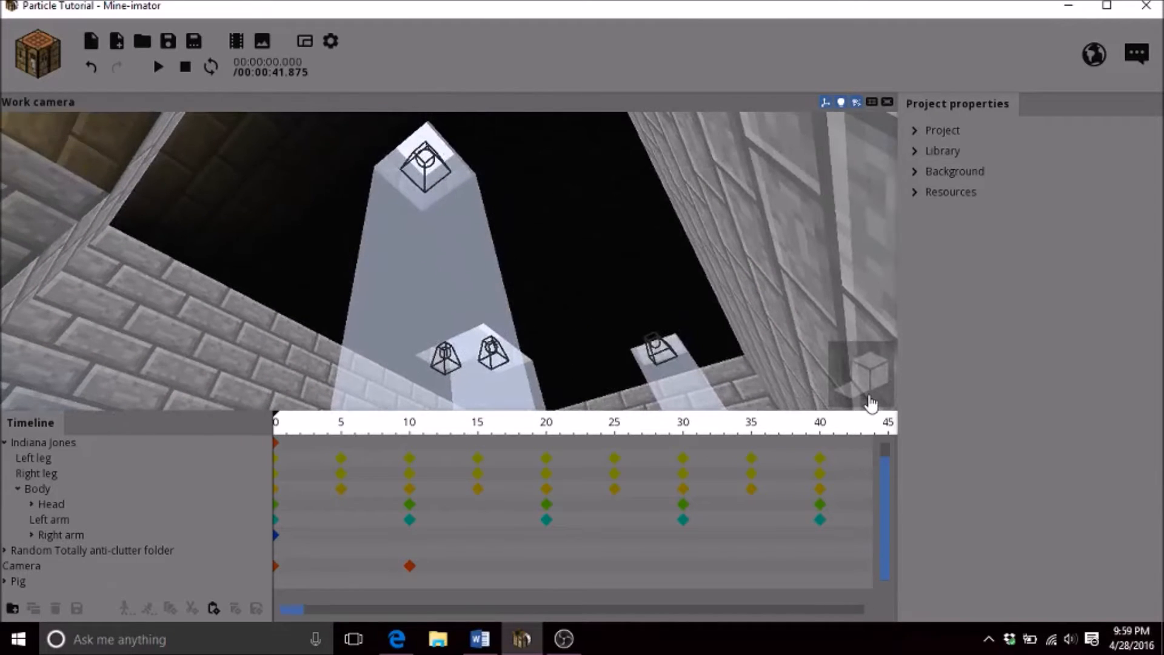
left_click(870, 399)
left_click(870, 397)
right_click_drag(749, 356, 755, 449)
left_click(871, 385)
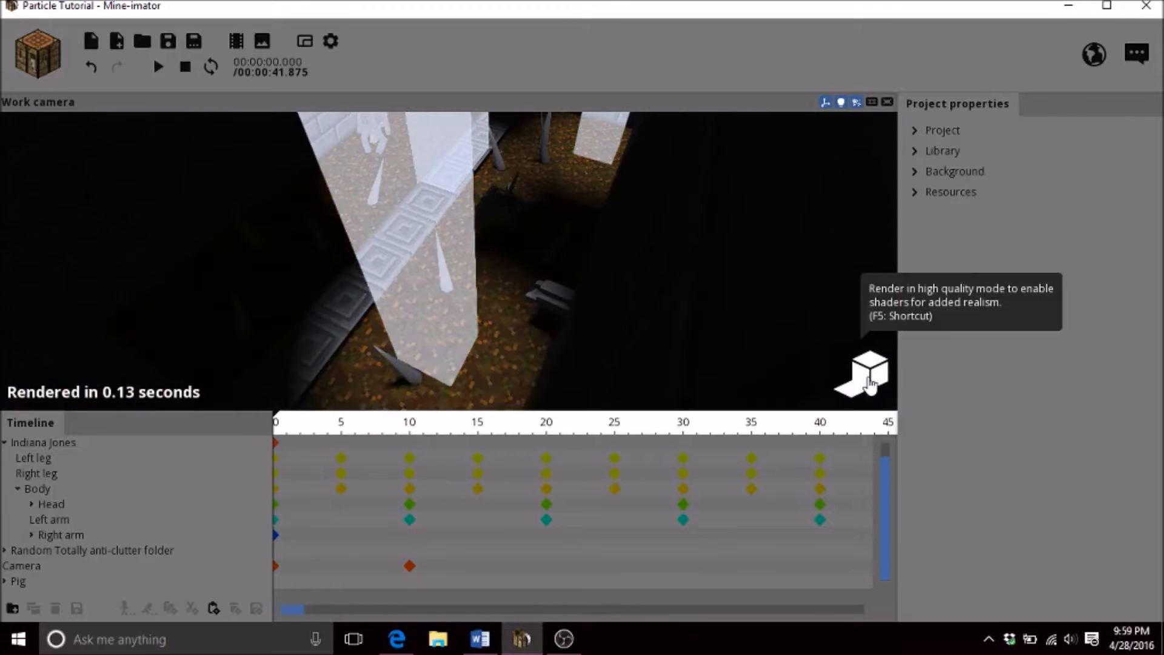
left_click(862, 382)
Bring the Indiana Jones character and his torch into close view in the corridor
right_click_drag(636, 338, 576, 327)
key("w")
key("space")
key("space")
key("s")
key("w")
key("space")
key("space")
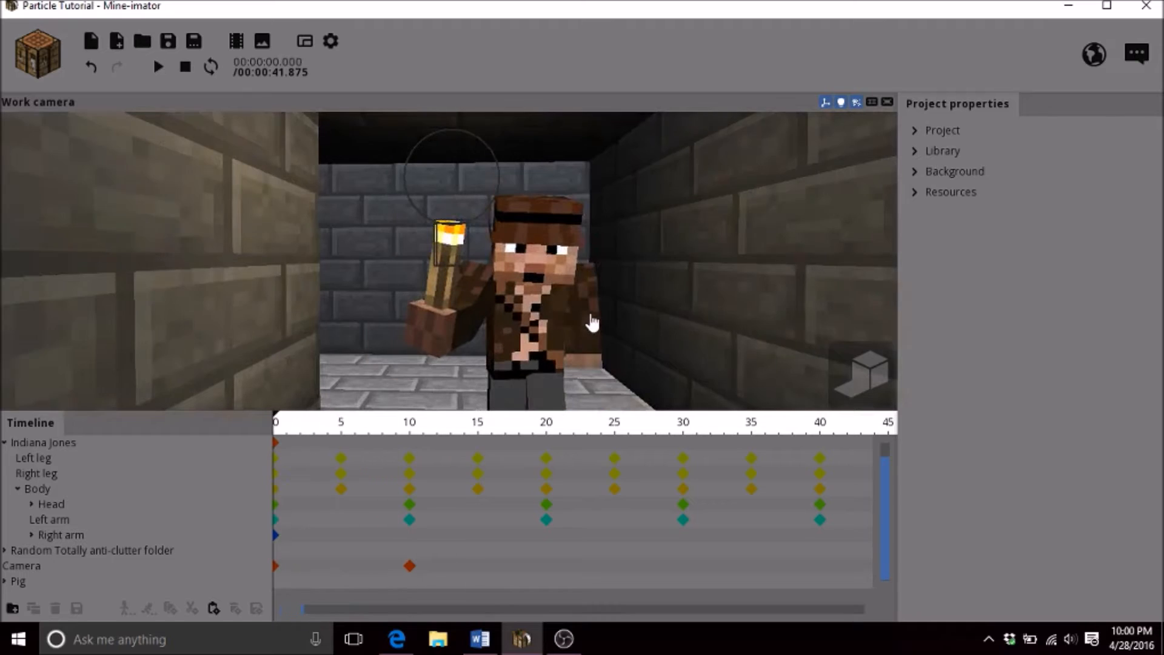
Create a particle creator from the Smoke preset
left_click(36, 54)
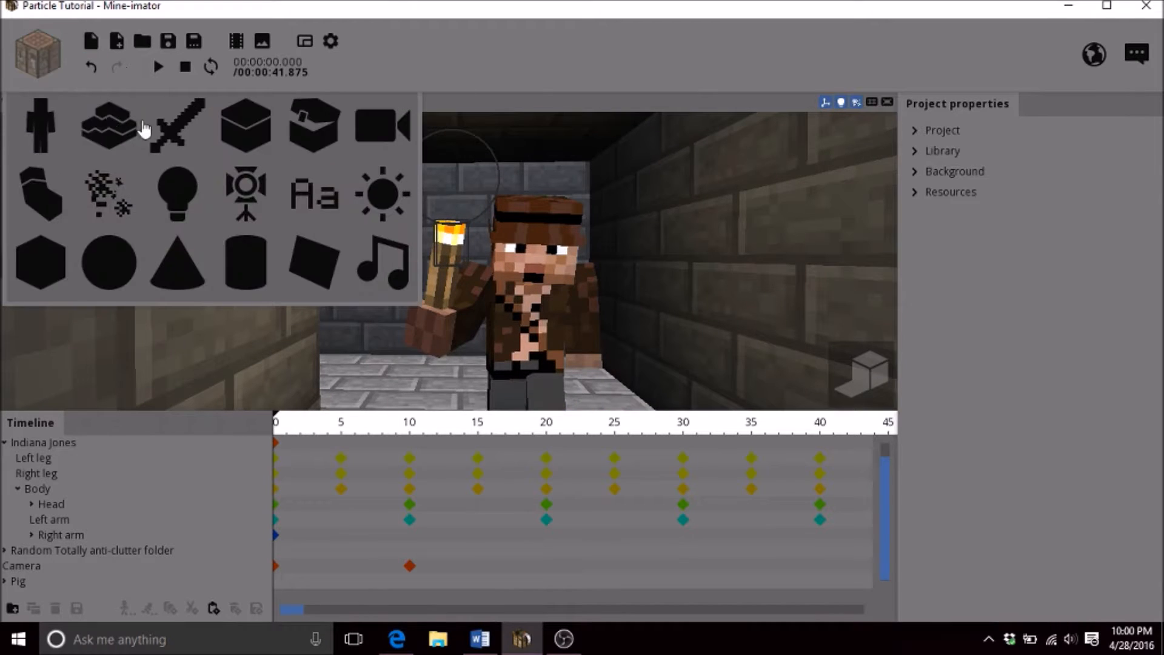
left_click(101, 187)
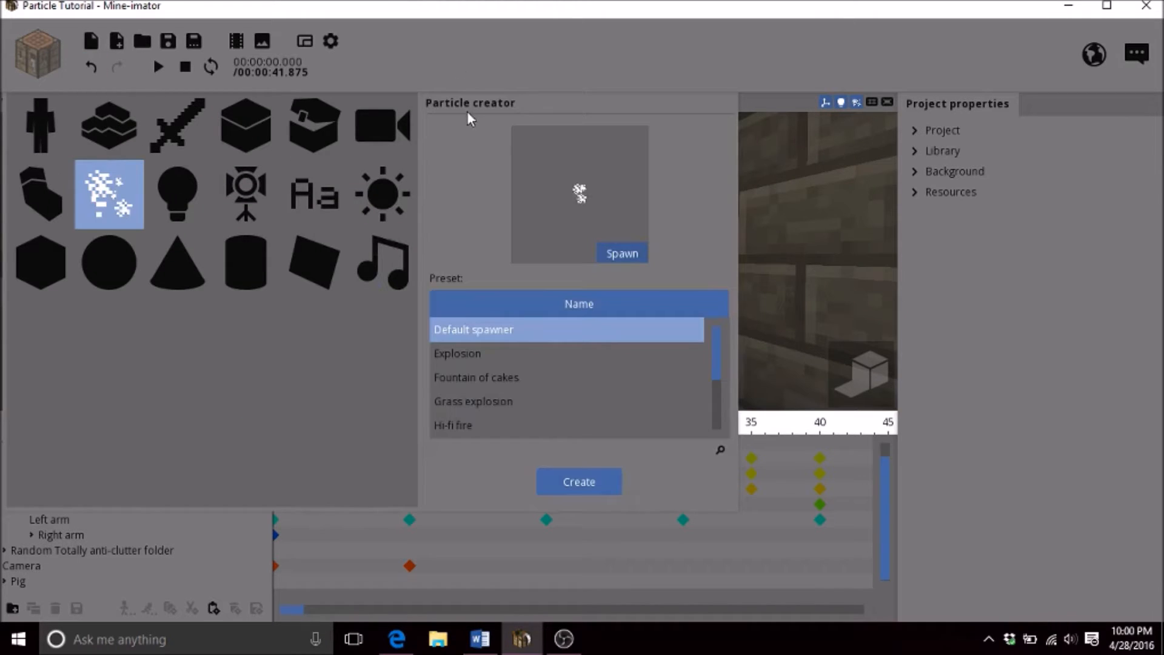
scroll(704, 377, "down", 2)
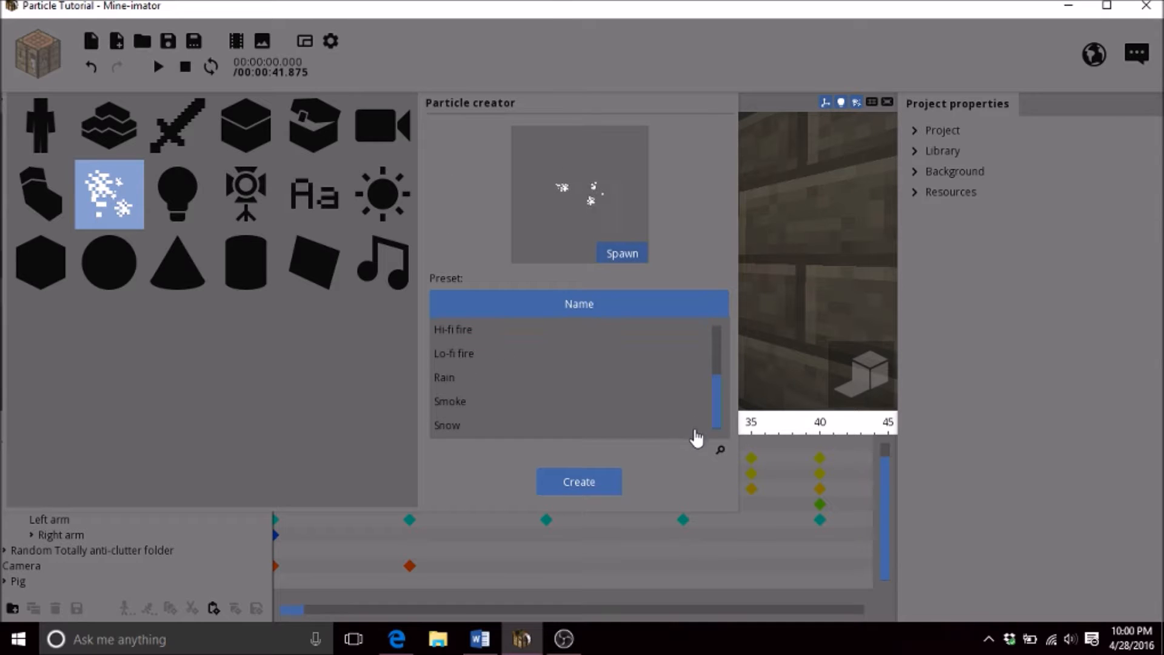
left_click(464, 380)
left_click(479, 357)
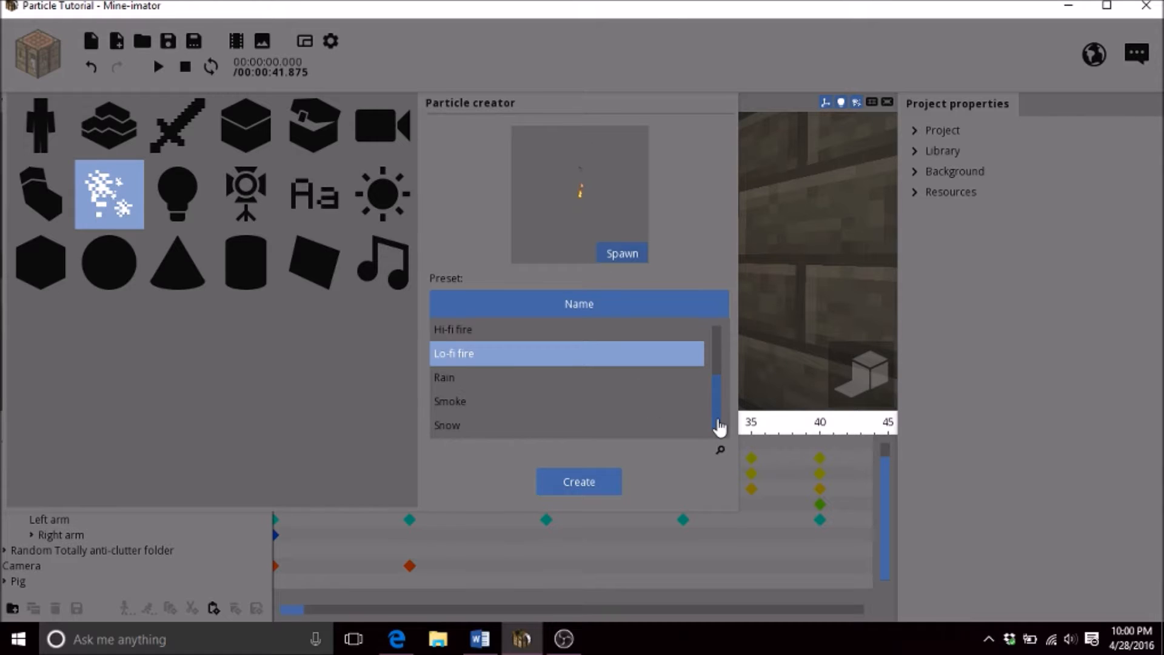
left_click(479, 405)
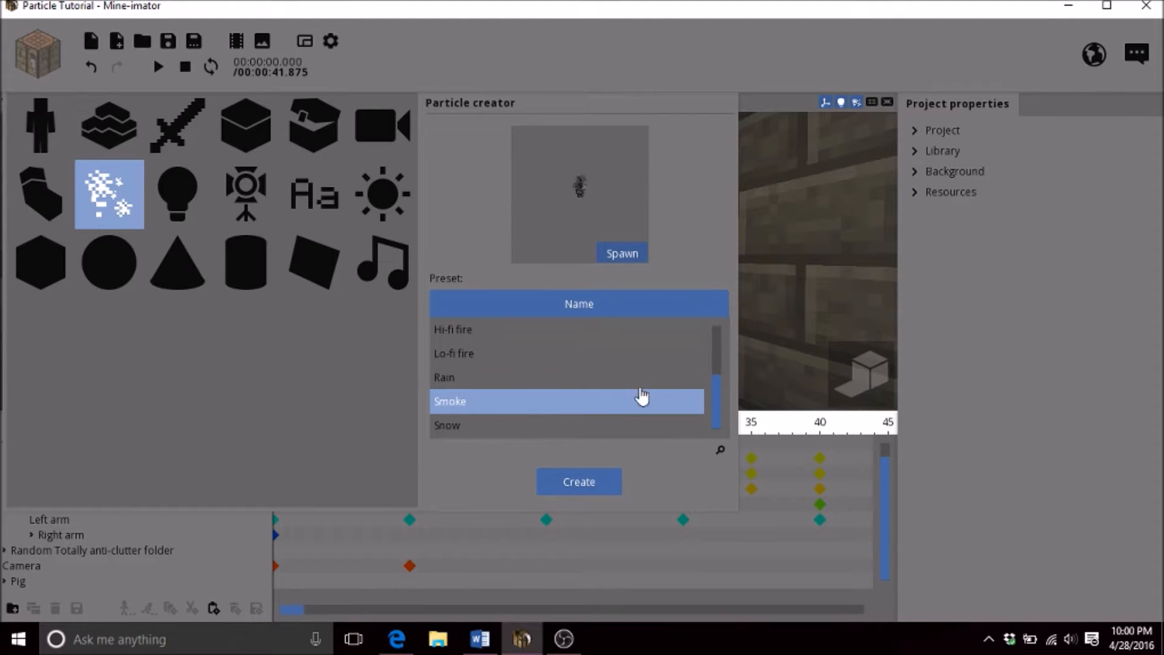
left_click(586, 481)
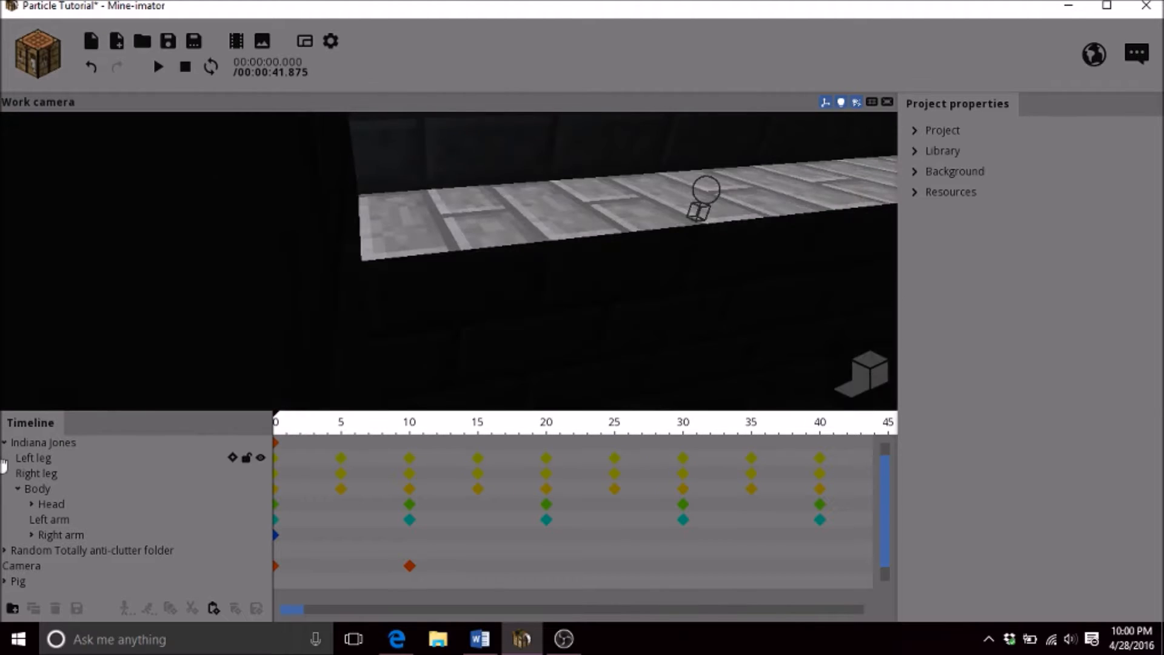
Select the new particle creator and parent it to the Torch in Indiana Jones's right arm
left_click(5, 444)
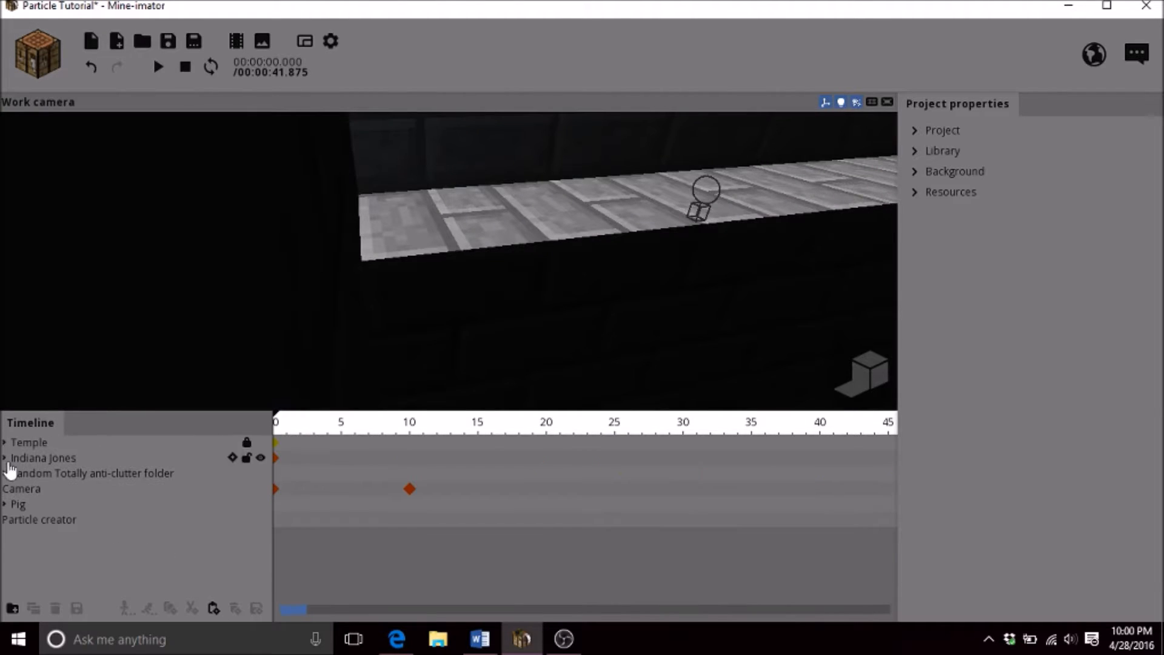
left_click(52, 521)
left_click_drag(243, 302, 413, 253)
key("w")
right_click_drag(414, 253, 364, 236)
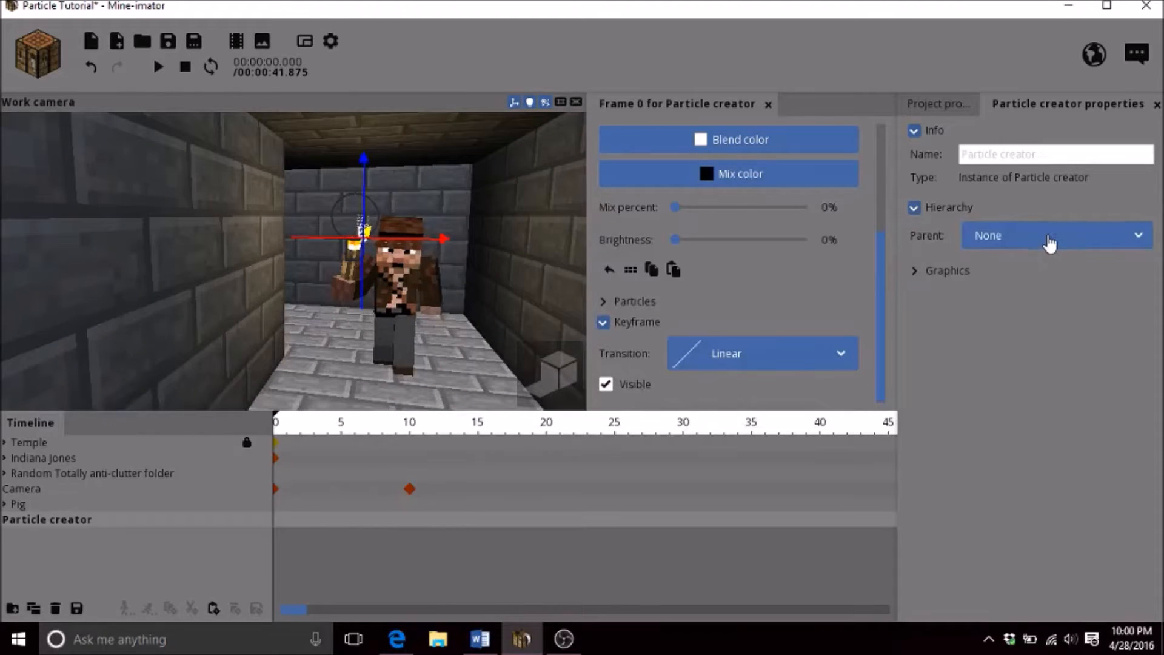
left_click(1050, 243)
left_click(974, 317)
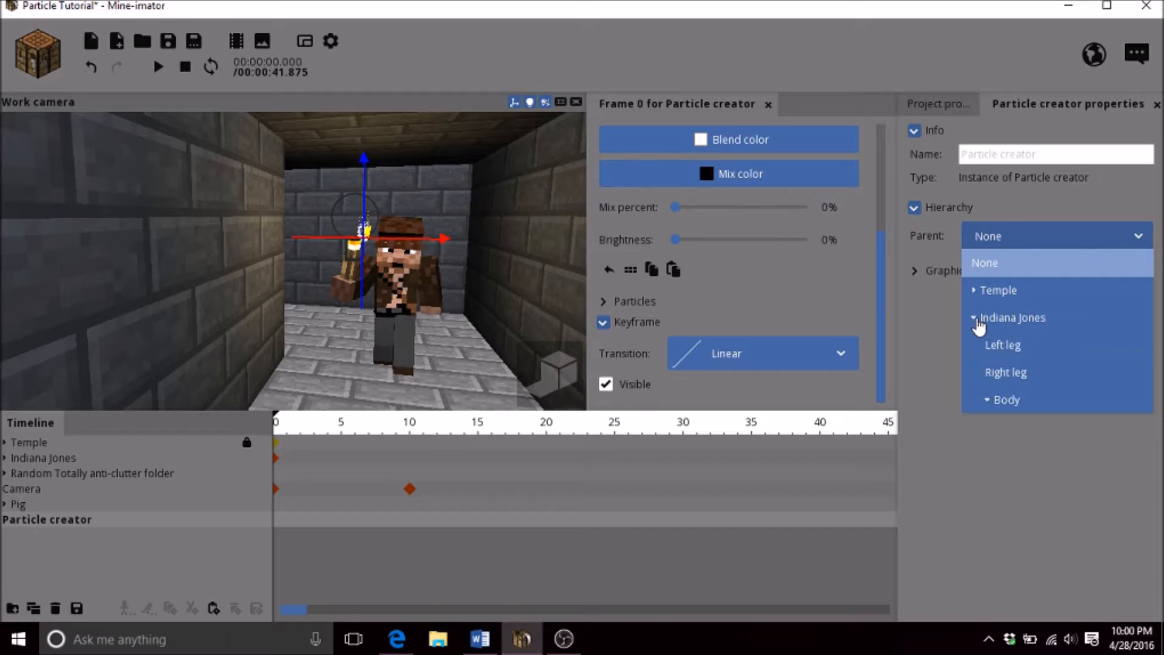
left_click(988, 400)
left_click(1002, 482)
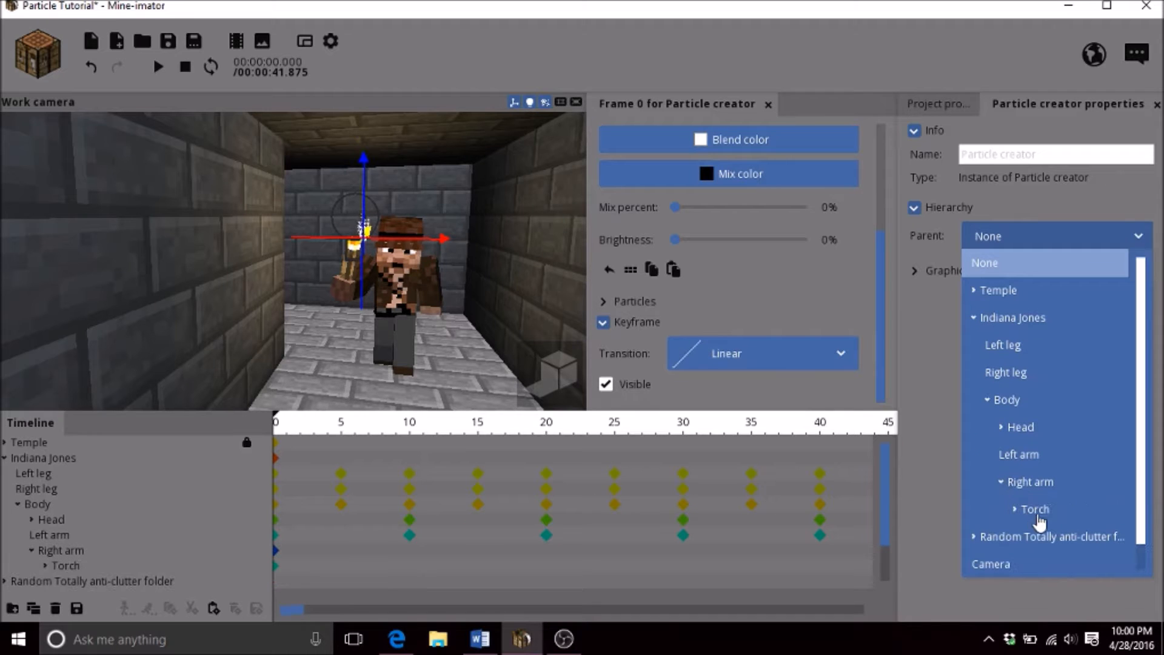
left_click(1036, 510)
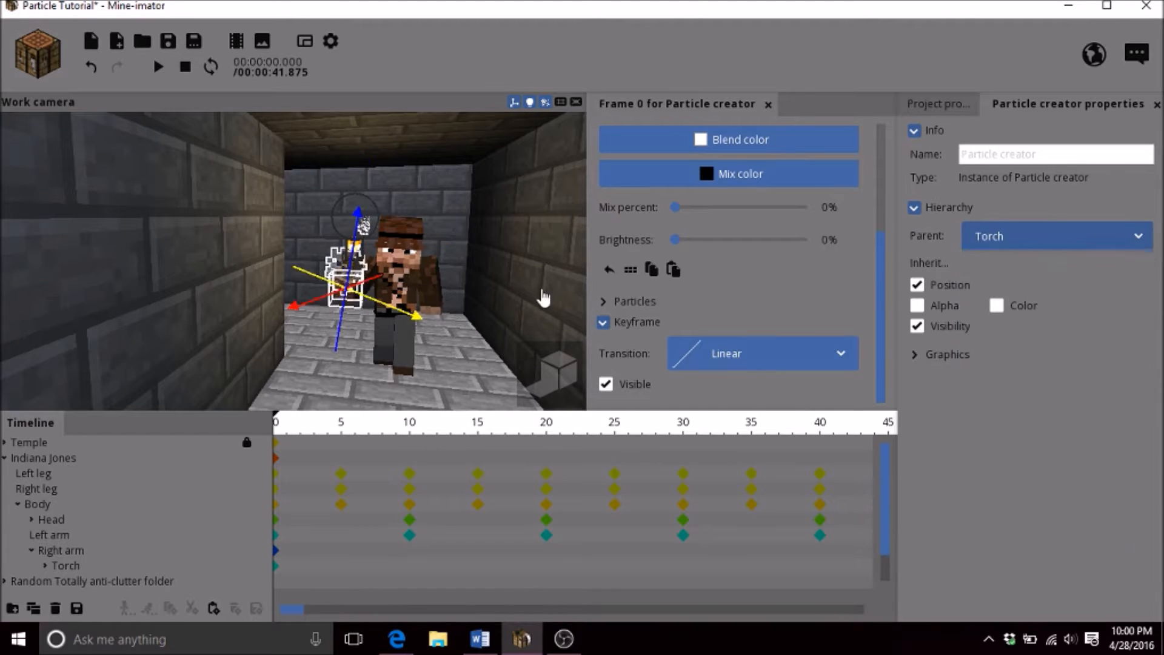
Set the particle creator's Y position to 10 to raise the smoke to the torch's tip
left_click_drag(278, 286, 292, 247)
left_click_drag(884, 308, 850, 197)
right_click(674, 175)
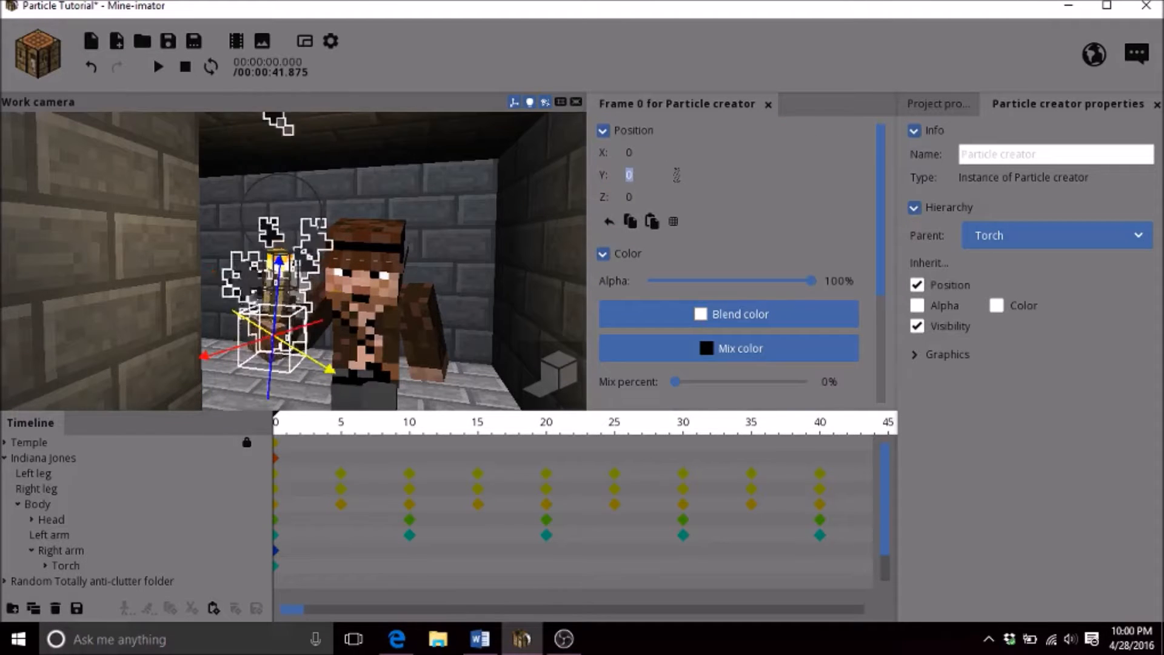
type("10")
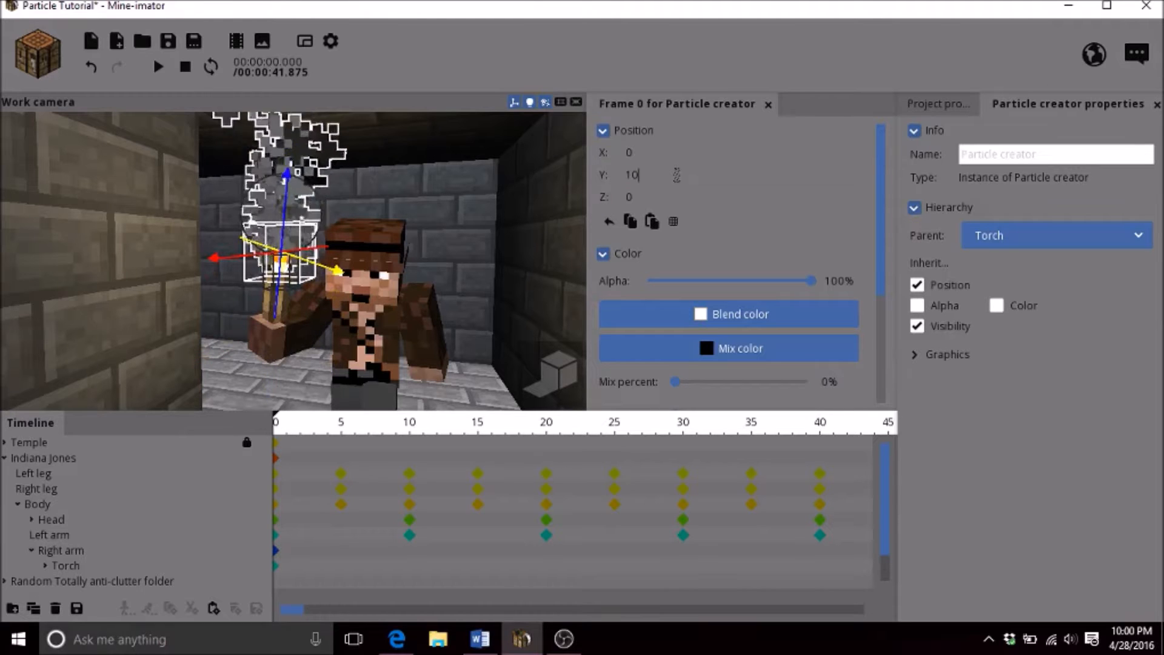
Open the particle editor for the library's used particle creator and bring its particle types list into view
left_click(951, 108)
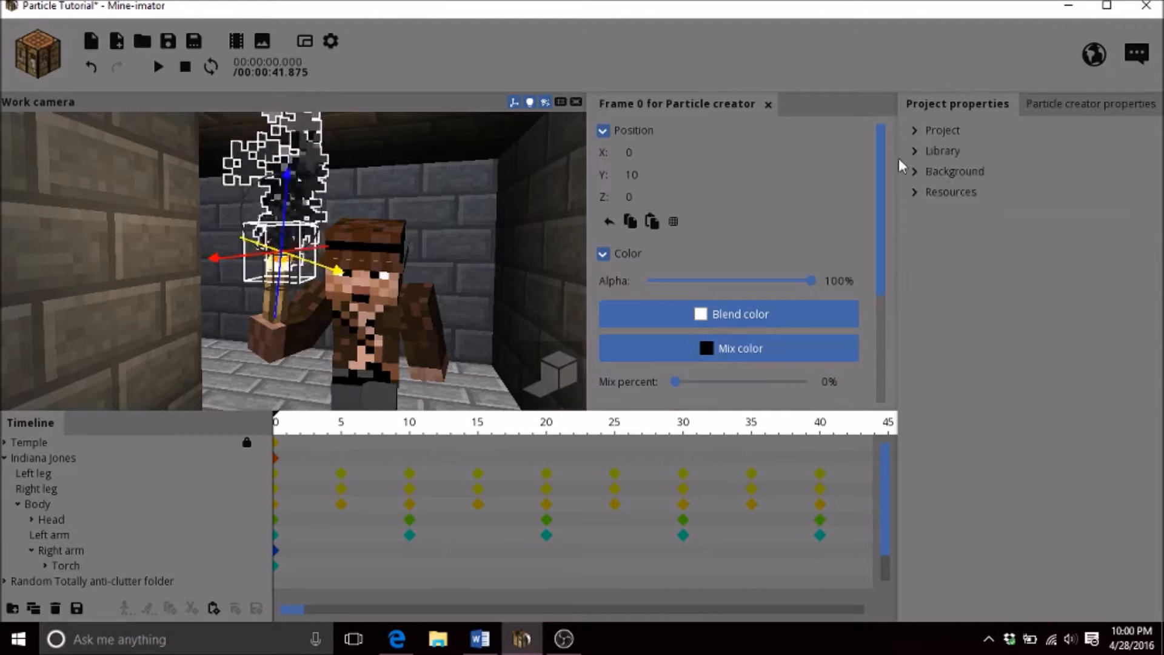
left_click(917, 151)
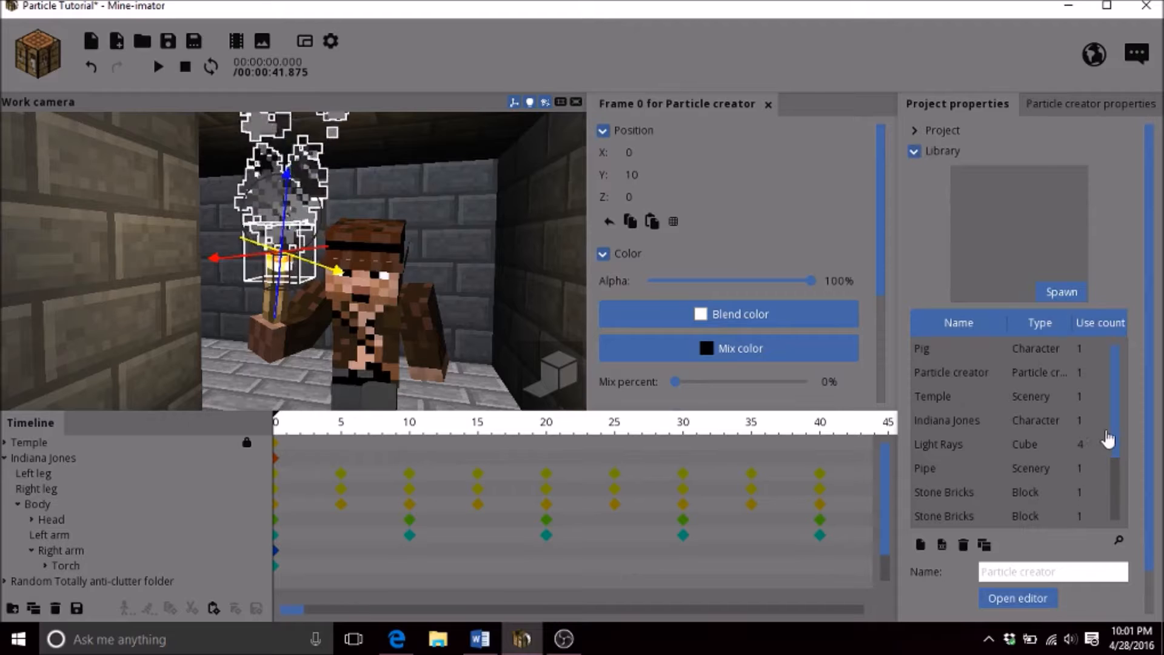
scroll(1105, 439, "down", 2)
left_click(954, 496)
left_click(956, 519)
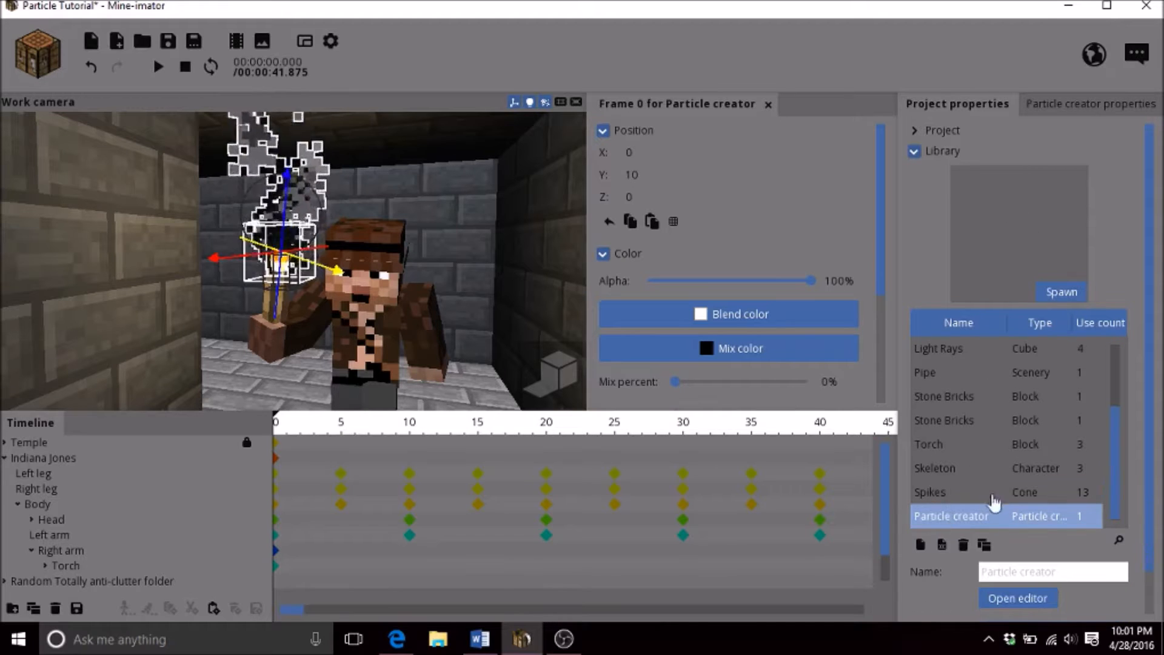
scroll(1140, 479, "down", 2)
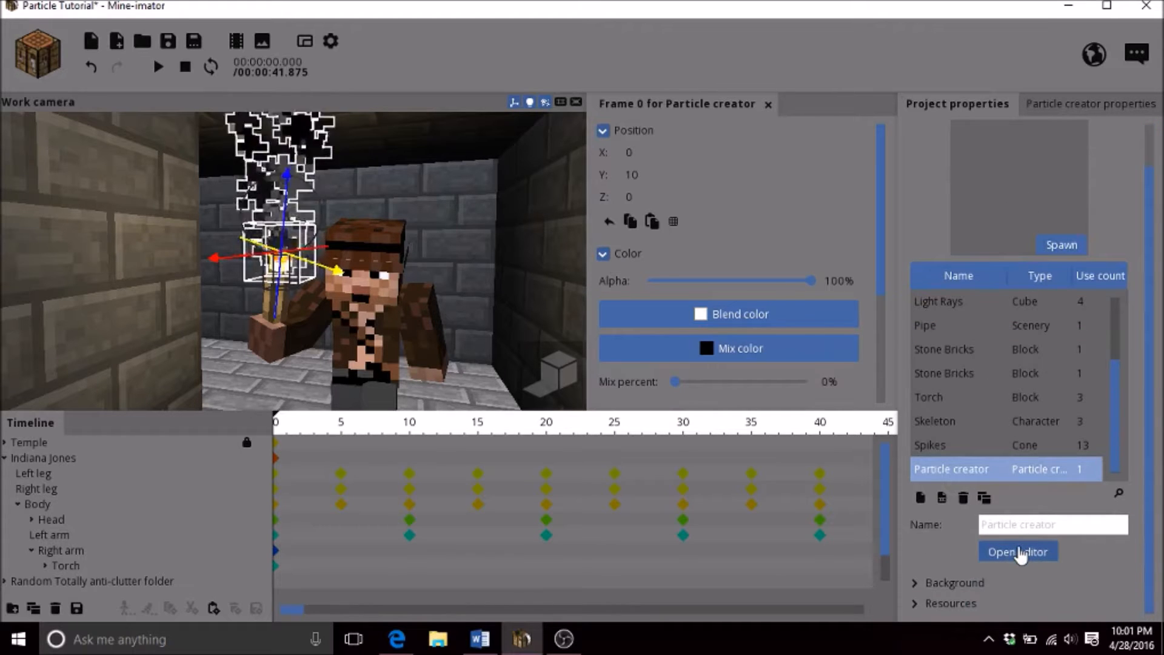
left_click(1020, 553)
left_click_drag(877, 213, 846, 426)
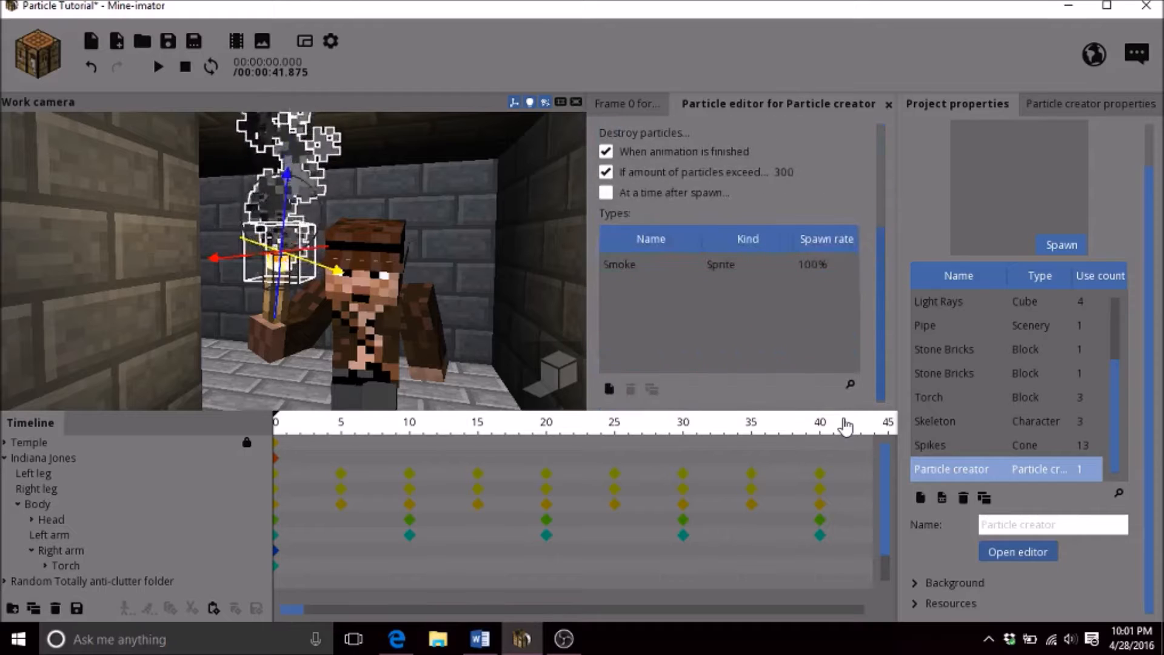
Duplicate the Smoke particle type in the particle editor and save the project
left_click(787, 263)
left_click_drag(882, 201, 859, 213)
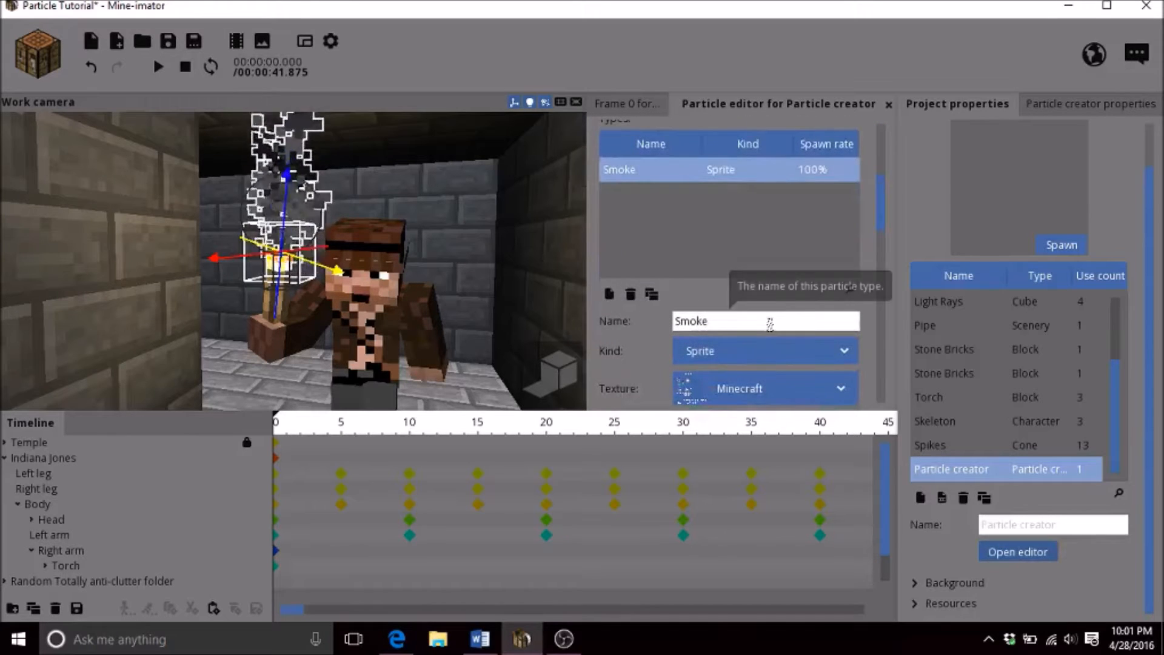
left_click_drag(888, 200, 881, 161)
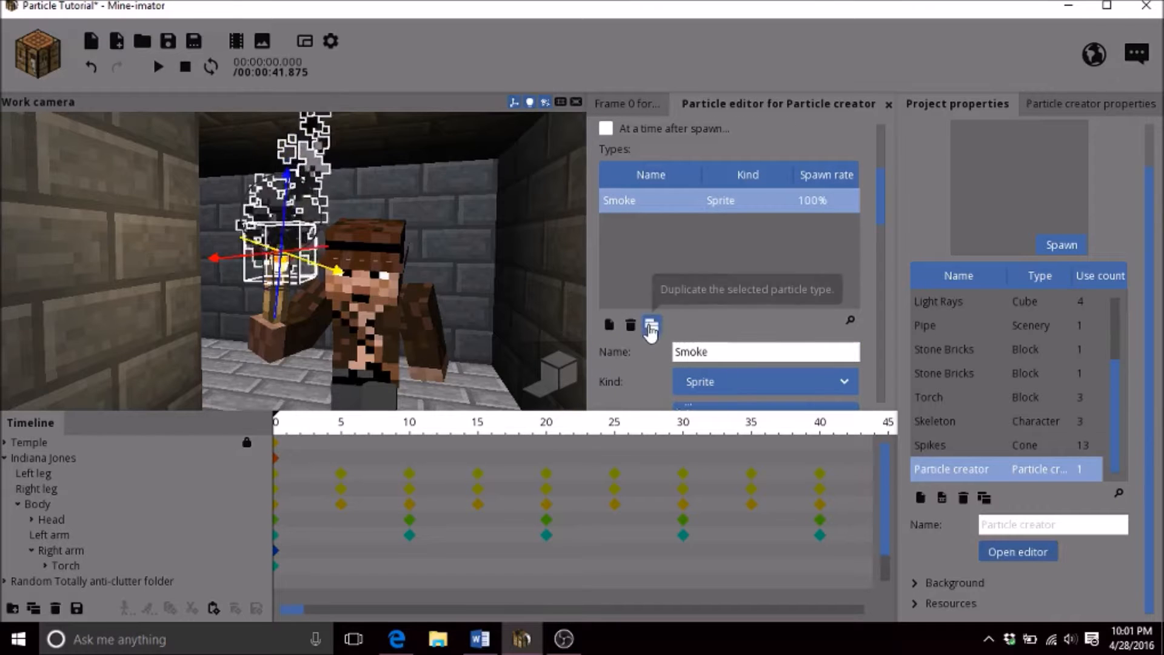
left_click(651, 328)
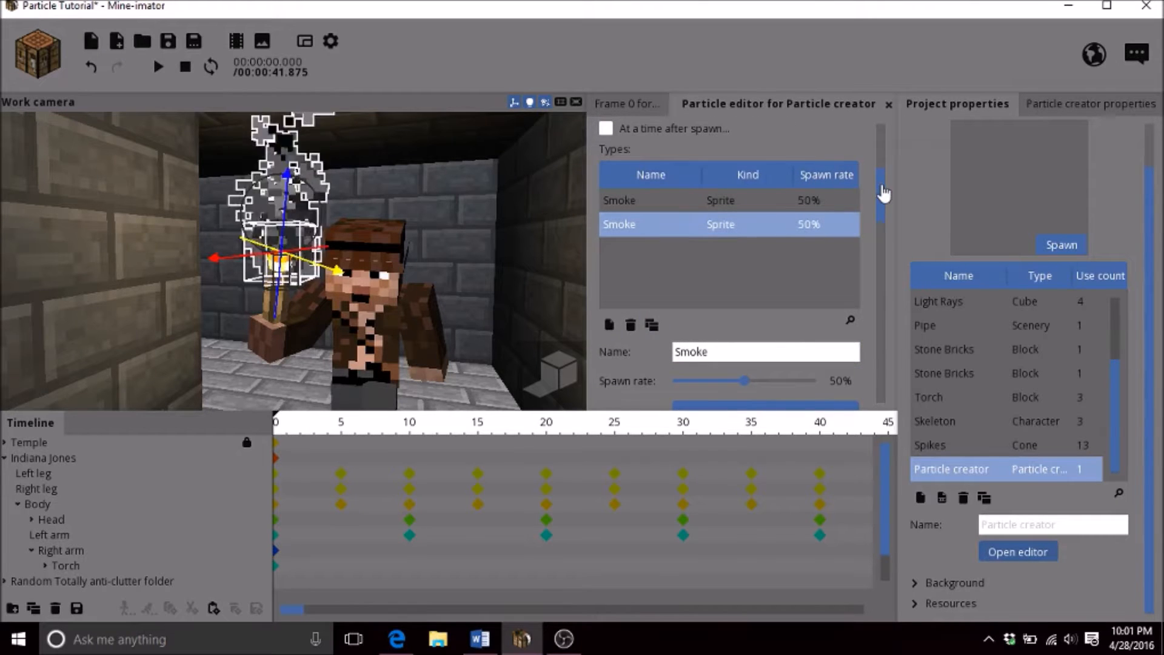
left_click_drag(884, 193, 858, 277)
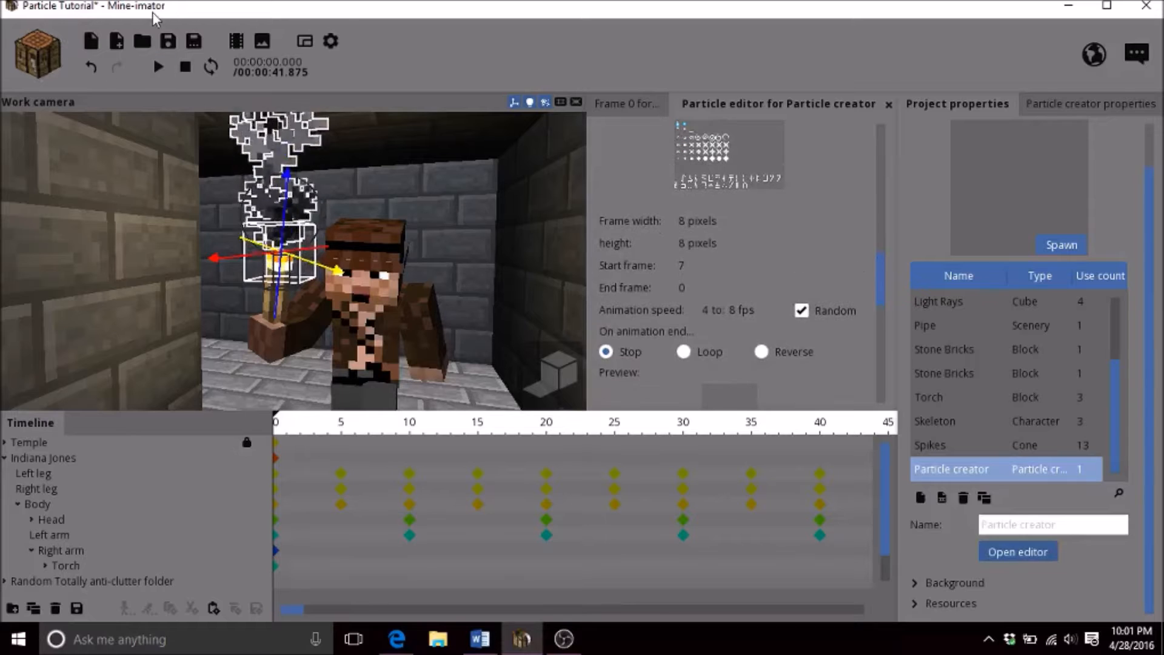
left_click(168, 40)
Create an untextured cube and delete its timeline instance, keeping the cube only in the library
left_click(37, 54)
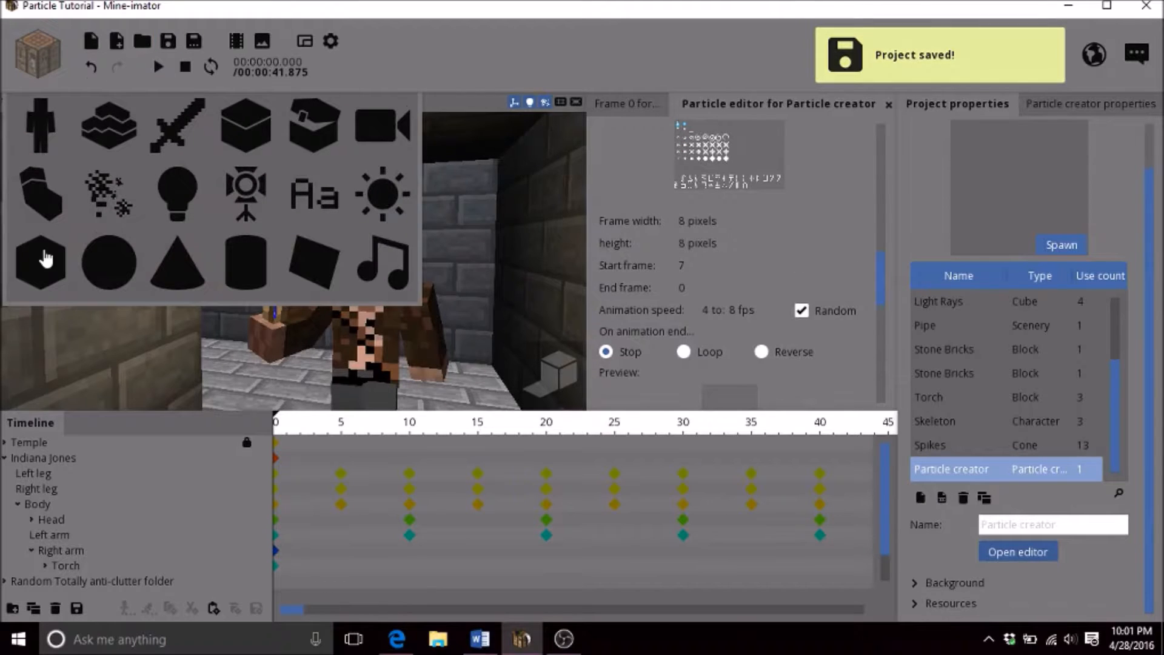
left_click(60, 255)
left_click(608, 353)
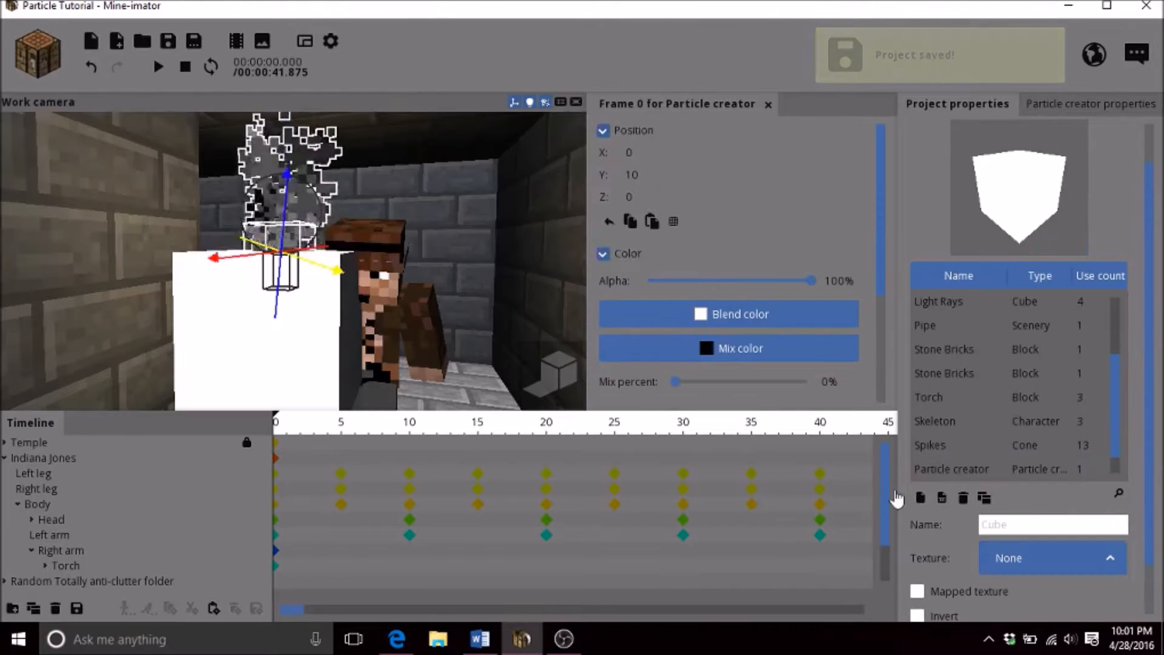
left_click(302, 340)
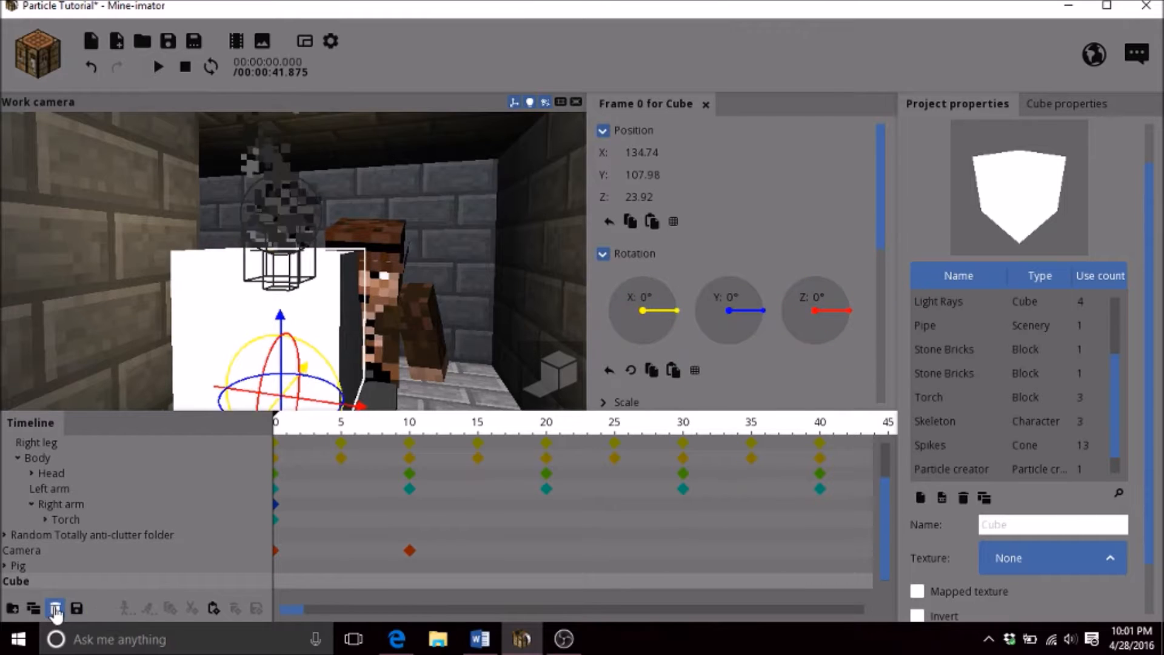
left_click(55, 608)
scroll(1001, 469, "down", 1)
left_click(1001, 468)
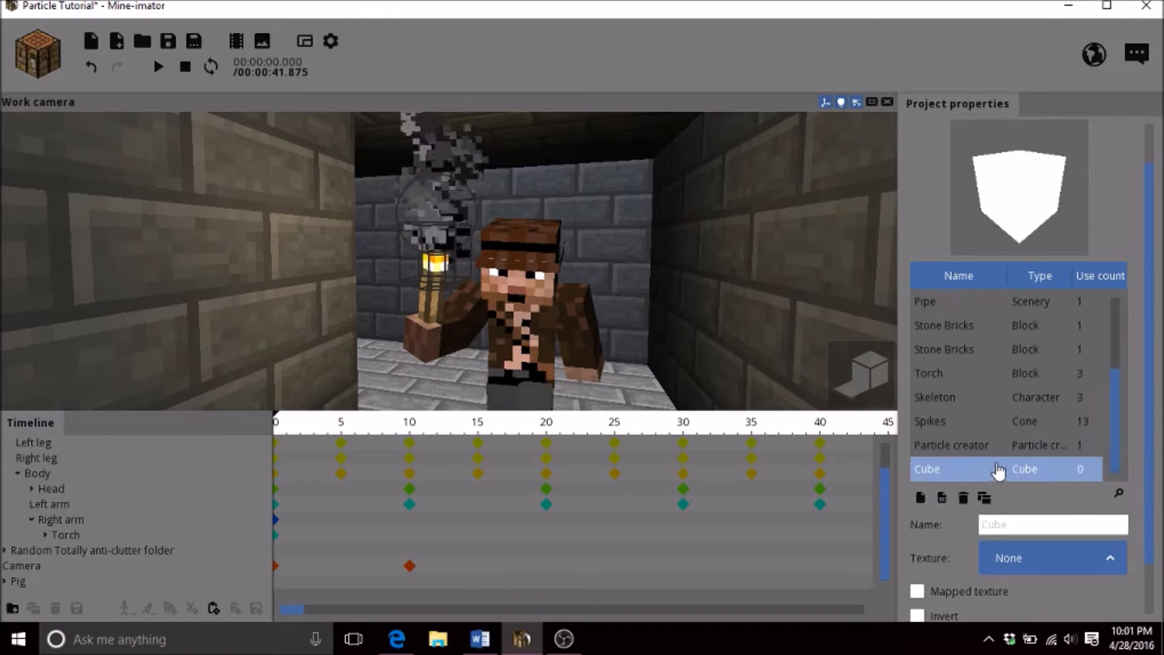
left_click(1001, 470)
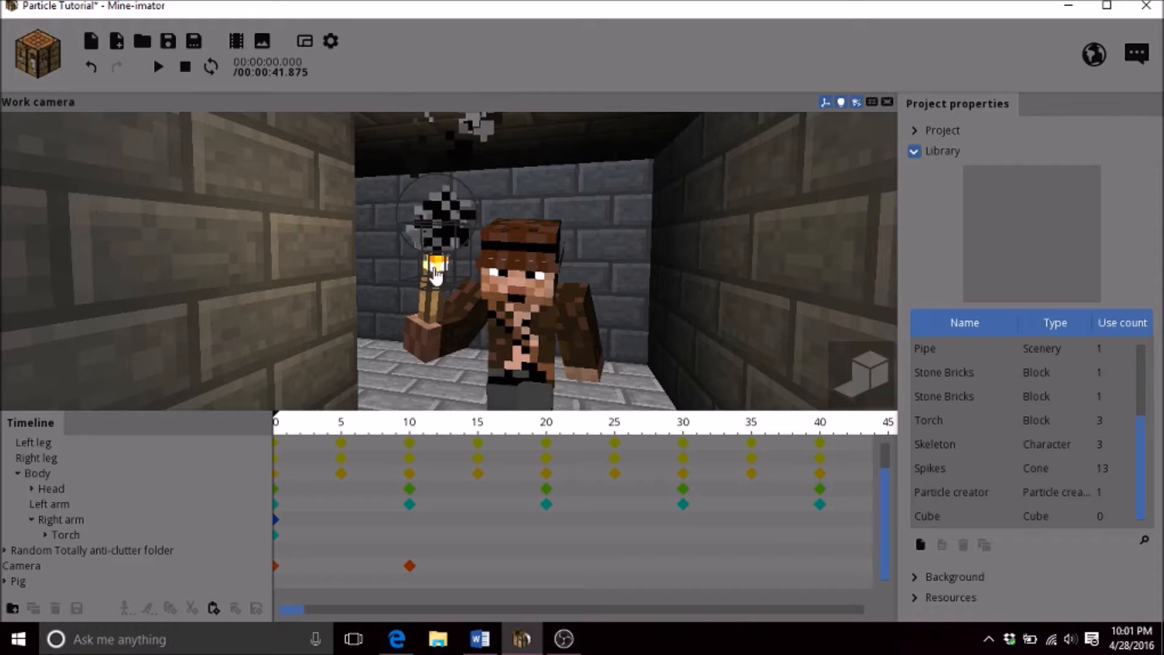
Open the particle editor for the library's Particle creator and select the second Smoke type to edit its settings
left_click(994, 492)
left_click(1021, 603)
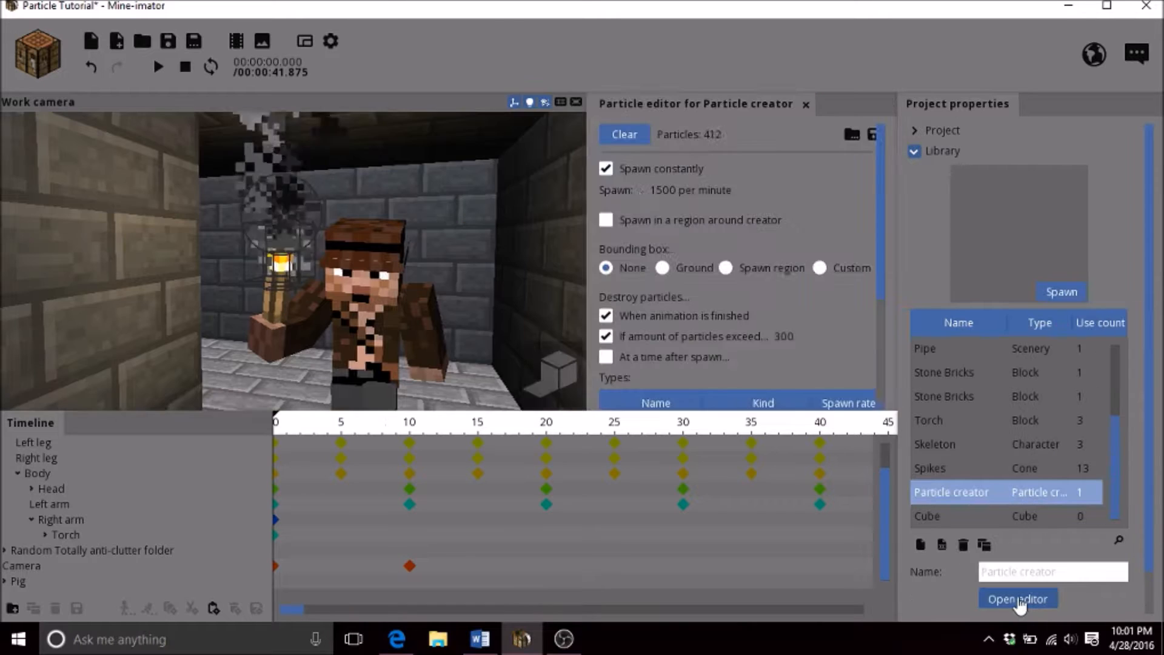
scroll(872, 243, "down", 5)
left_click(840, 290)
left_click_drag(887, 197, 861, 234)
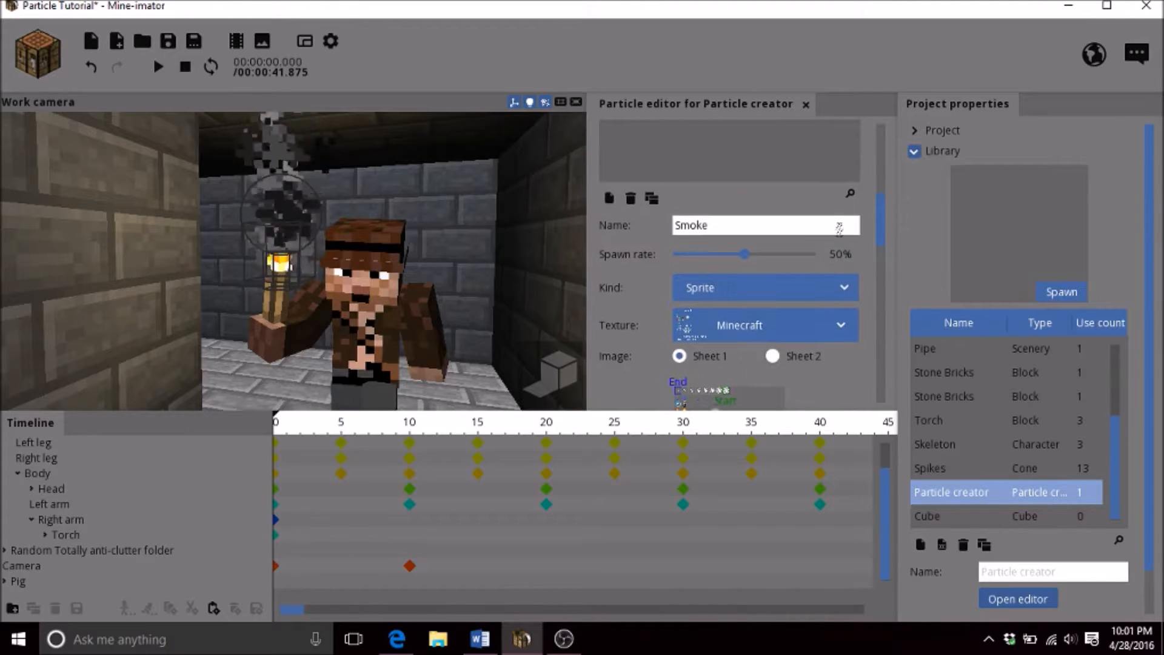
Set the second Smoke type's kind to Pig and try to switch it to Cube
left_click(772, 288)
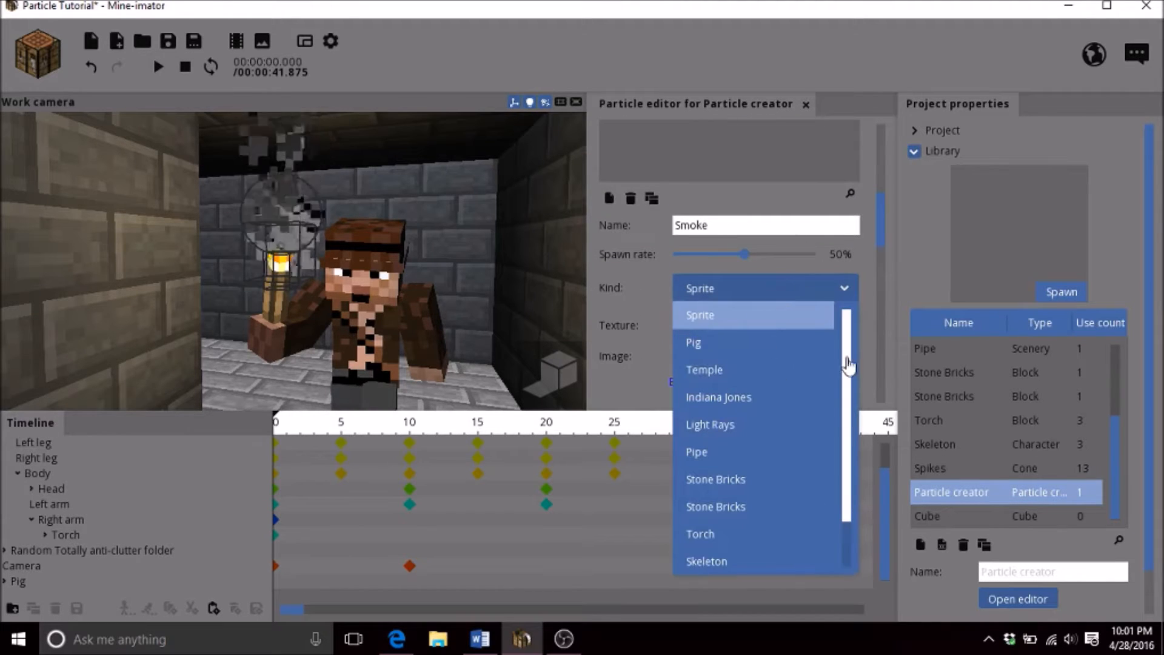
scroll(814, 486, "down", 2)
scroll(721, 351, "up", 2)
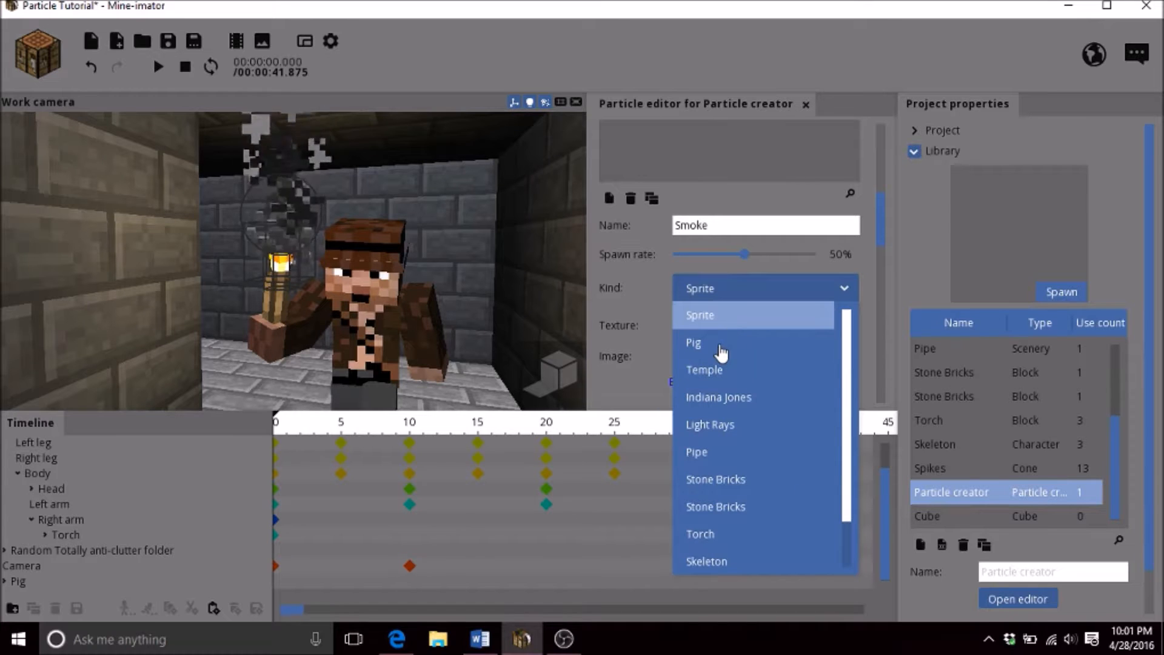
left_click(719, 343)
left_click(725, 288)
scroll(739, 549, "down", 2)
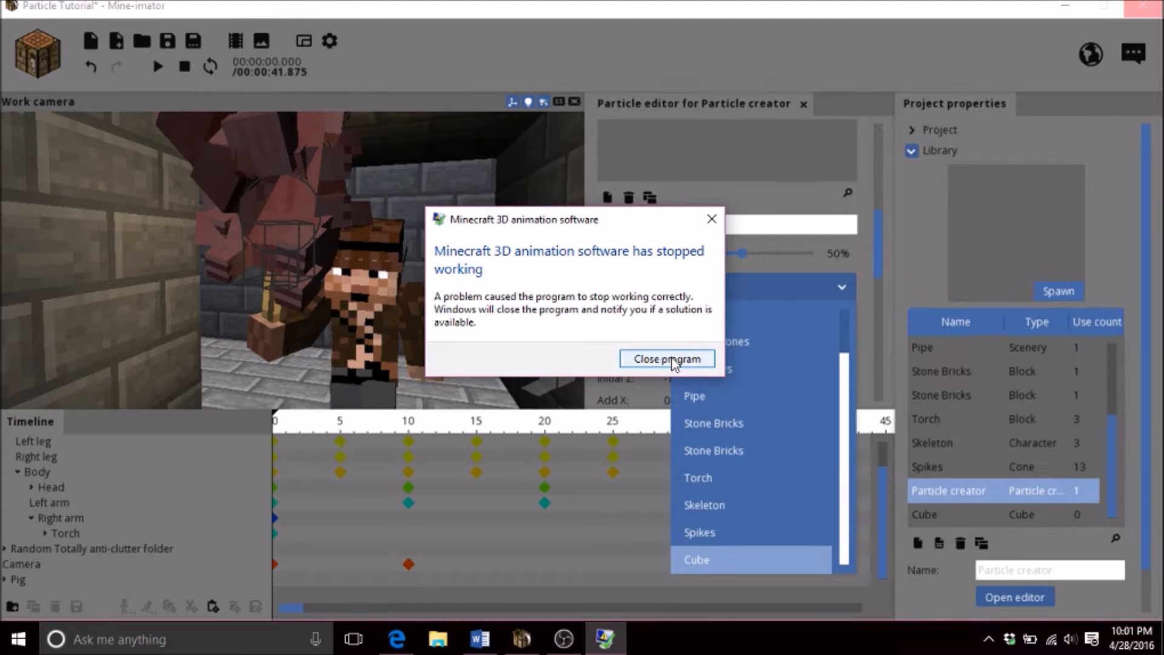
Relaunch Mine-imator after the crash and reopen the recent project Particle Tutorial
left_click(667, 359)
left_click(260, 642)
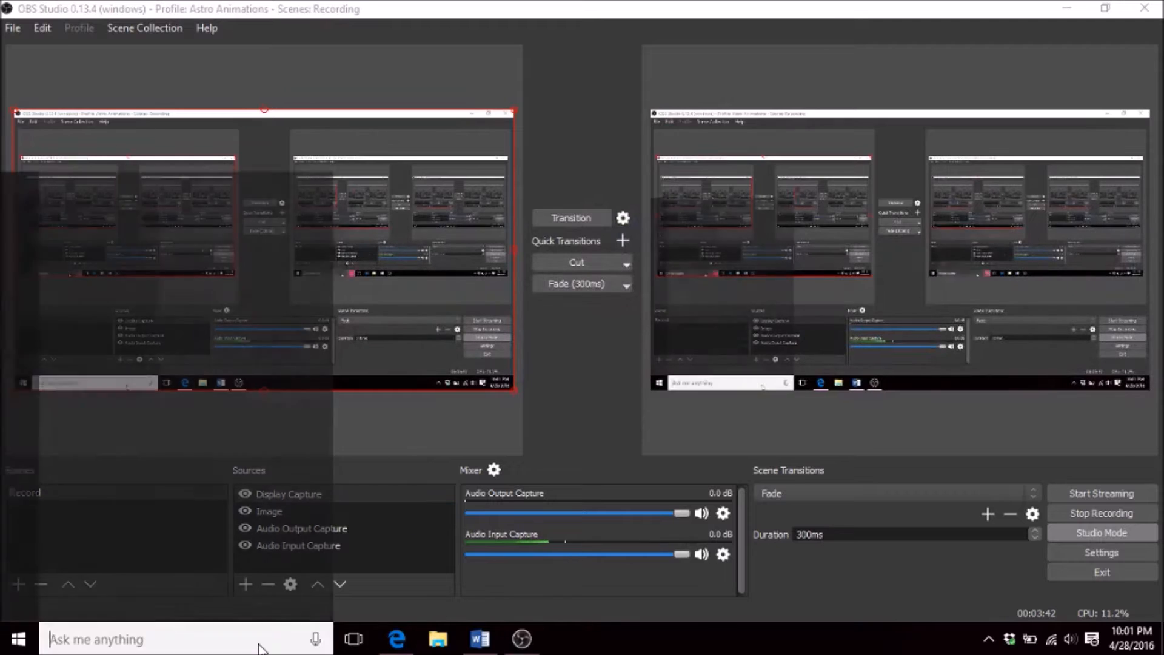
type("mine")
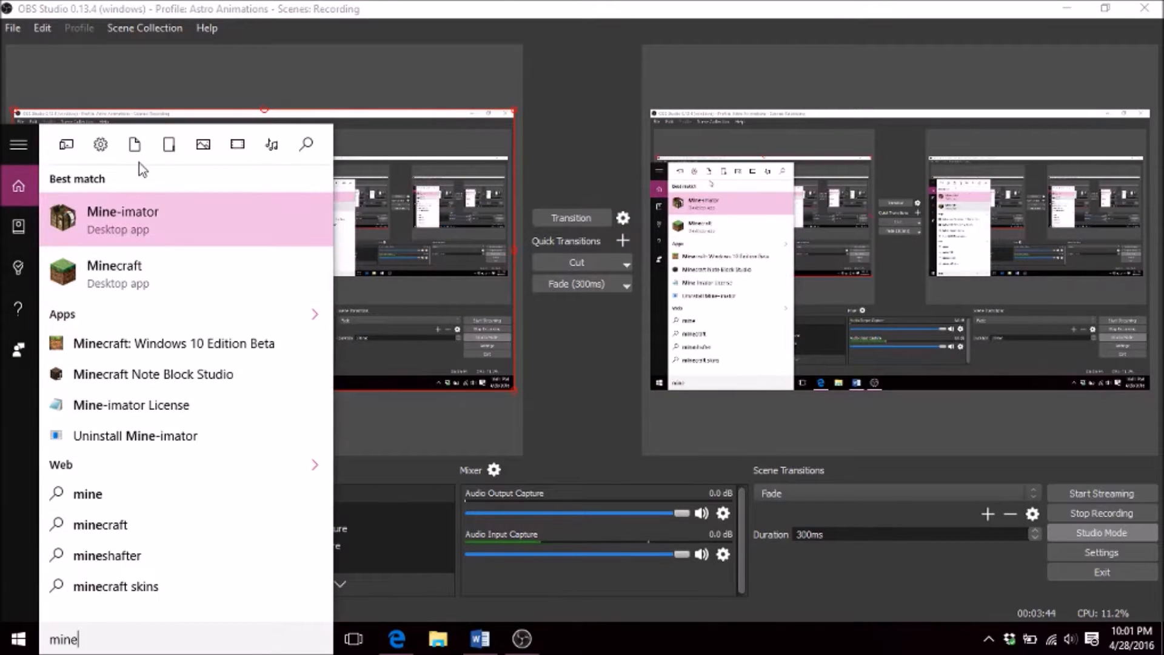
left_click(152, 222)
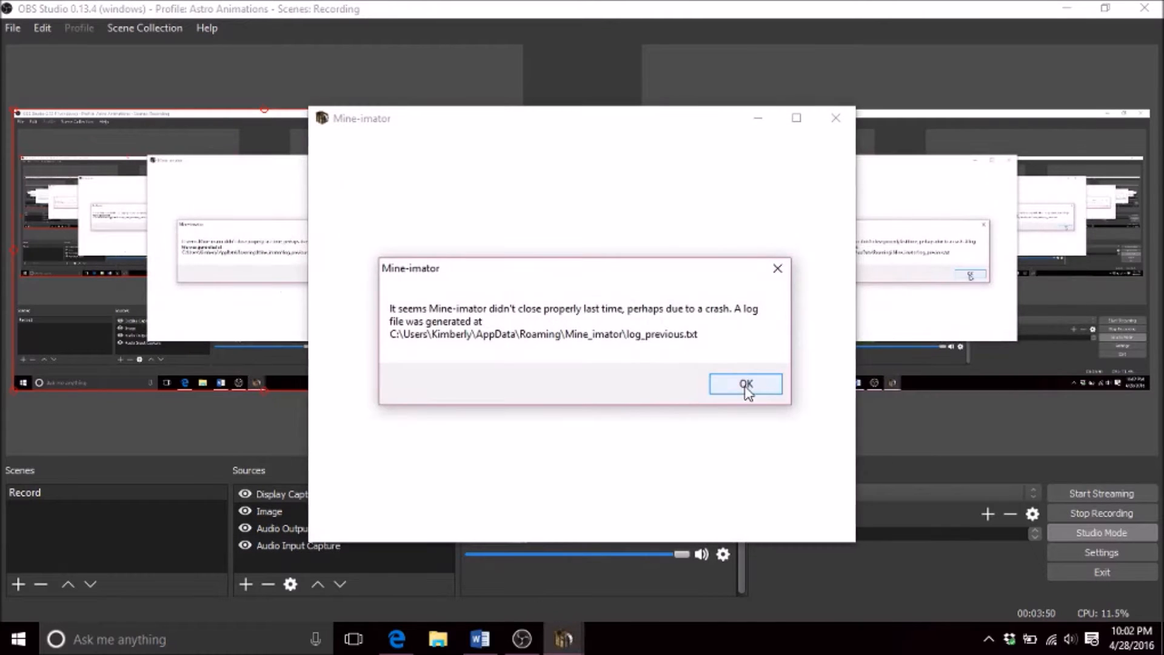
left_click(748, 386)
left_click(679, 344)
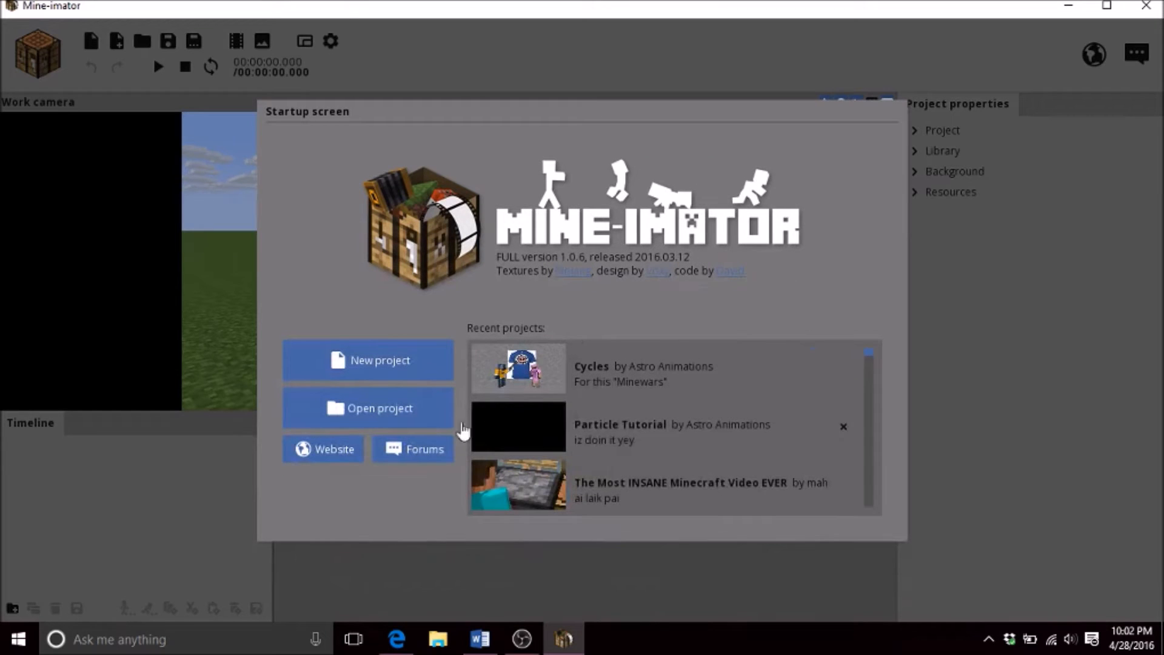
left_click(622, 445)
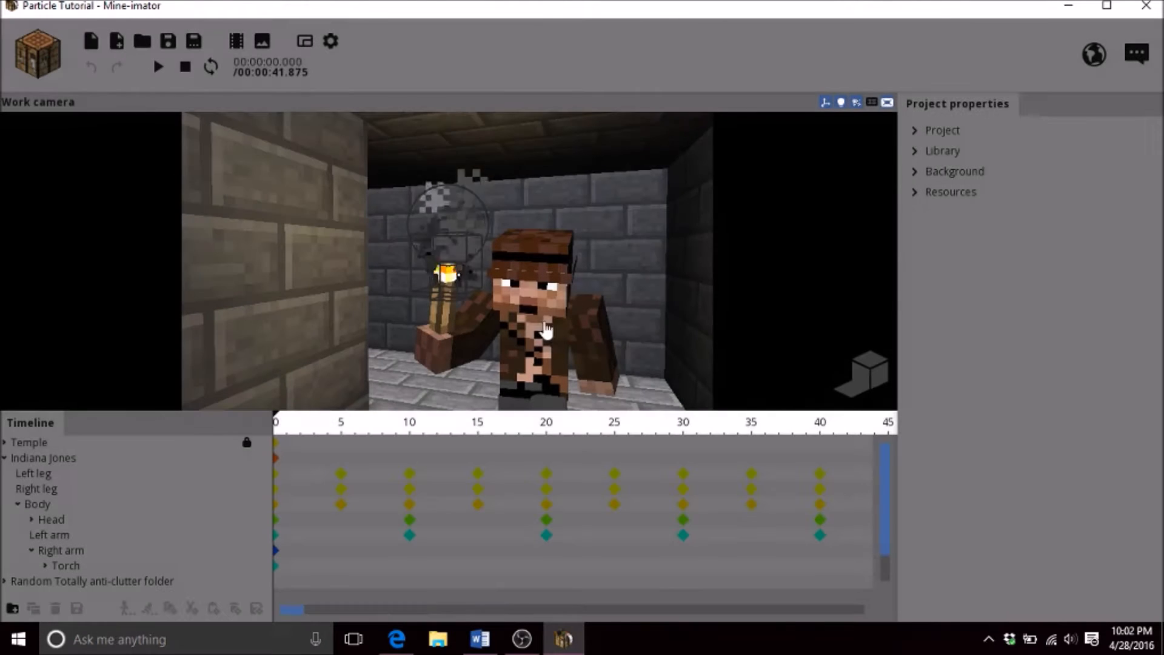
left_click(305, 42)
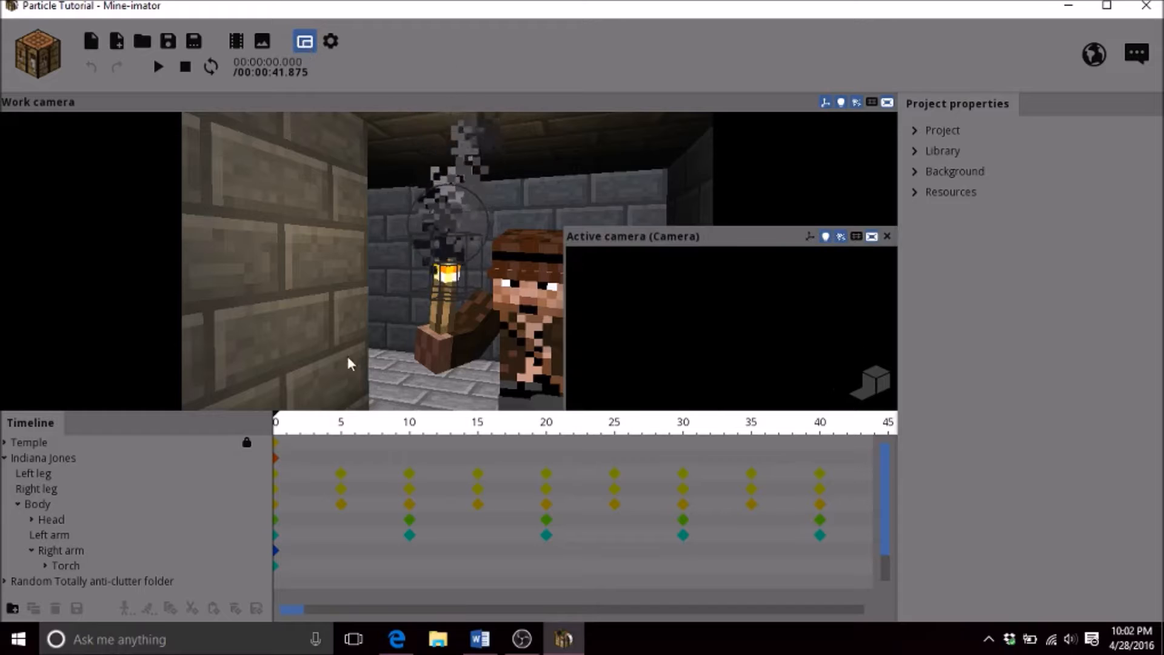
mouse_move(287, 608)
left_mouse_down()
mouse_move(635, 598)
mouse_move(938, 551)
mouse_move(899, 629)
mouse_move(803, 611)
mouse_move(290, 608)
left_mouse_up()
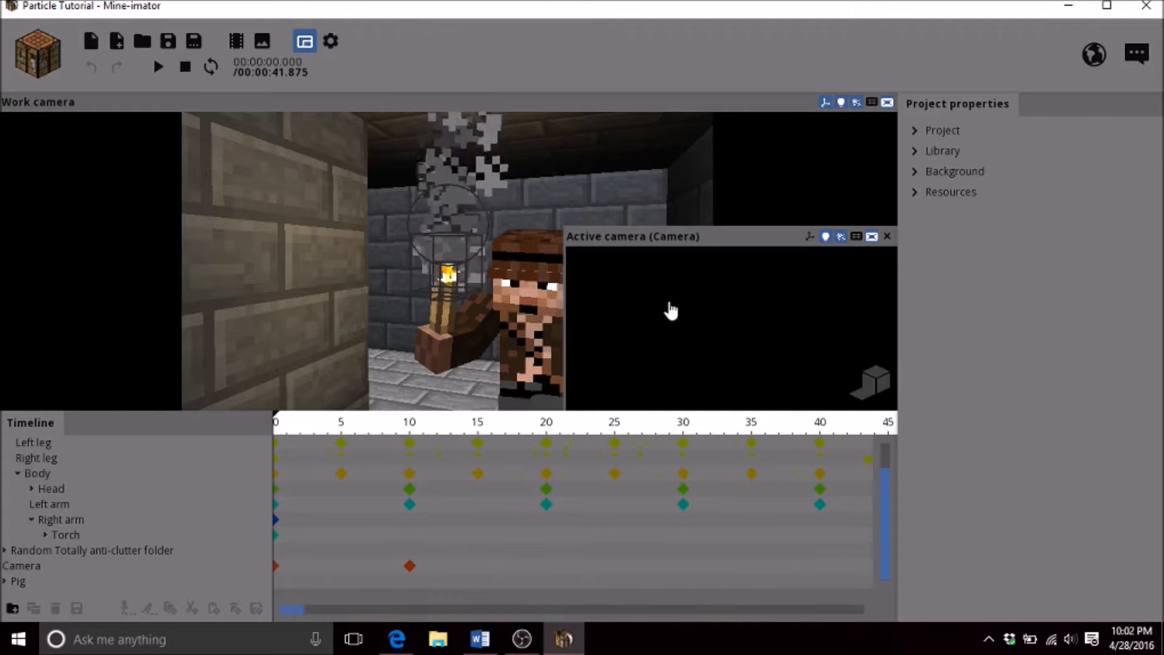
left_click(887, 236)
Expand the project library, save the project, and open the particle editor for the Particle creator listed below Temple
left_click(915, 151)
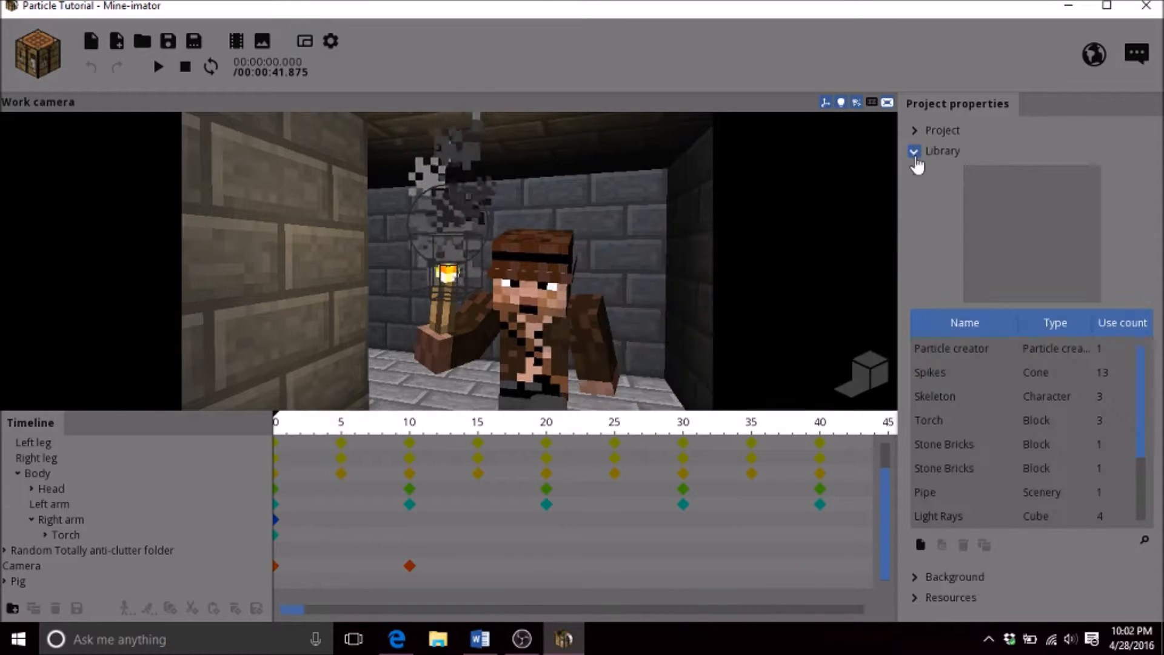
left_click(168, 42)
right_click_drag(502, 256, 508, 265)
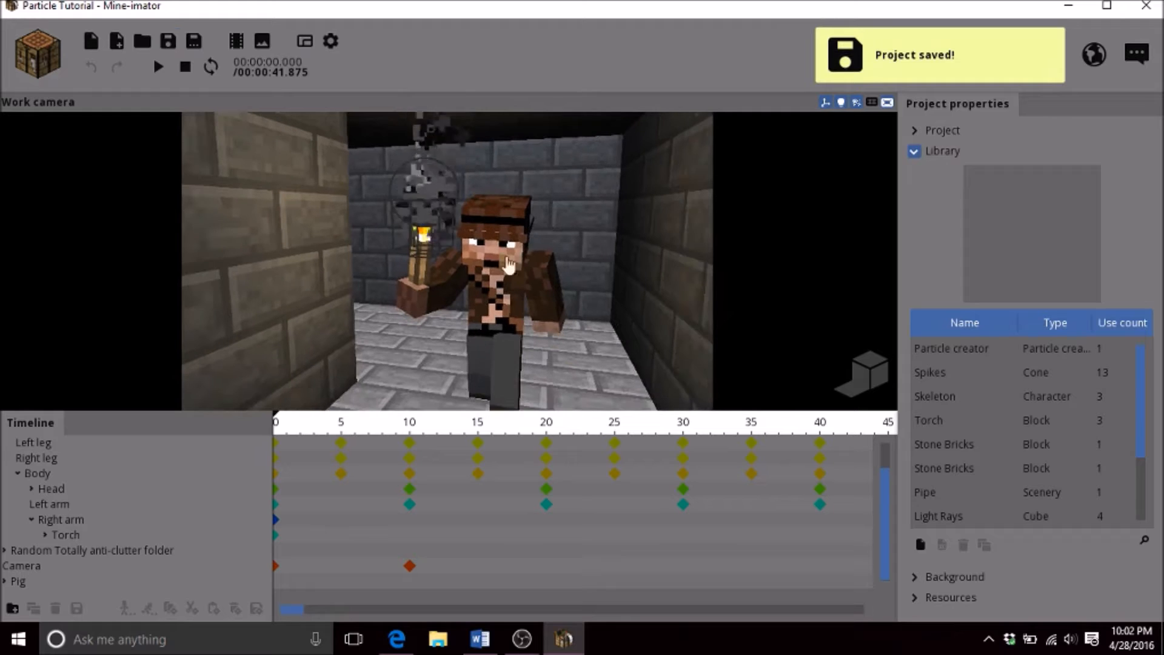
scroll(1068, 475, "down", 3)
left_click(971, 492)
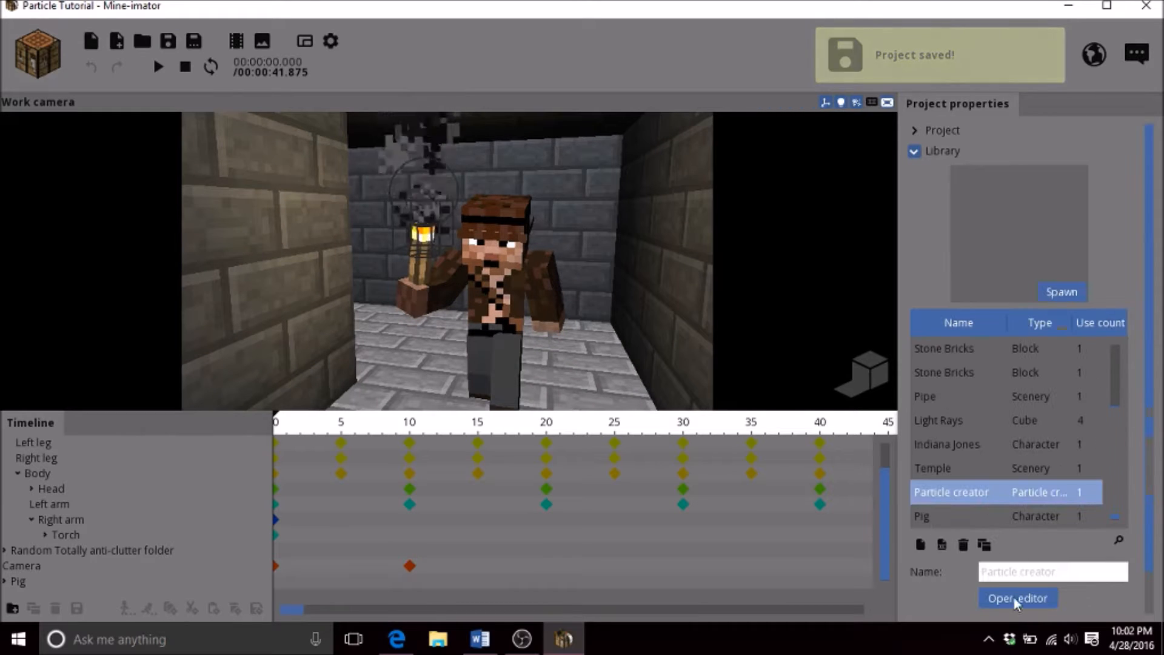
left_click(1018, 598)
left_click_drag(882, 219, 879, 343)
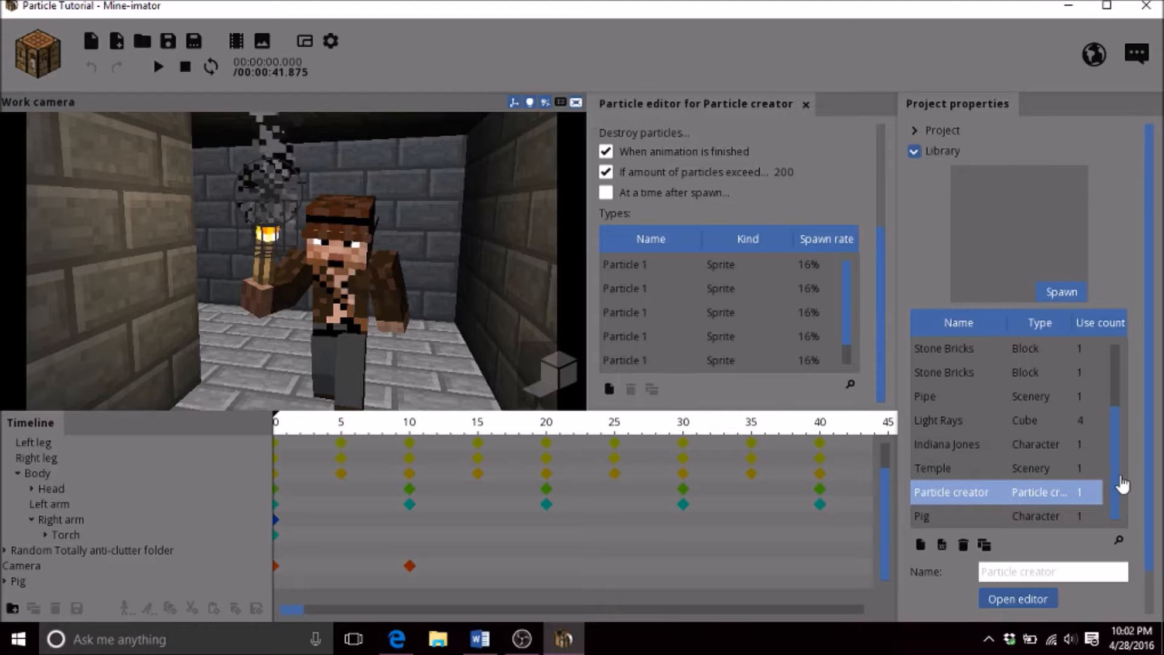
Switch the particle editor to the first Particle creator in the library and select its second Smoke type
scroll(1119, 476, "up", 3)
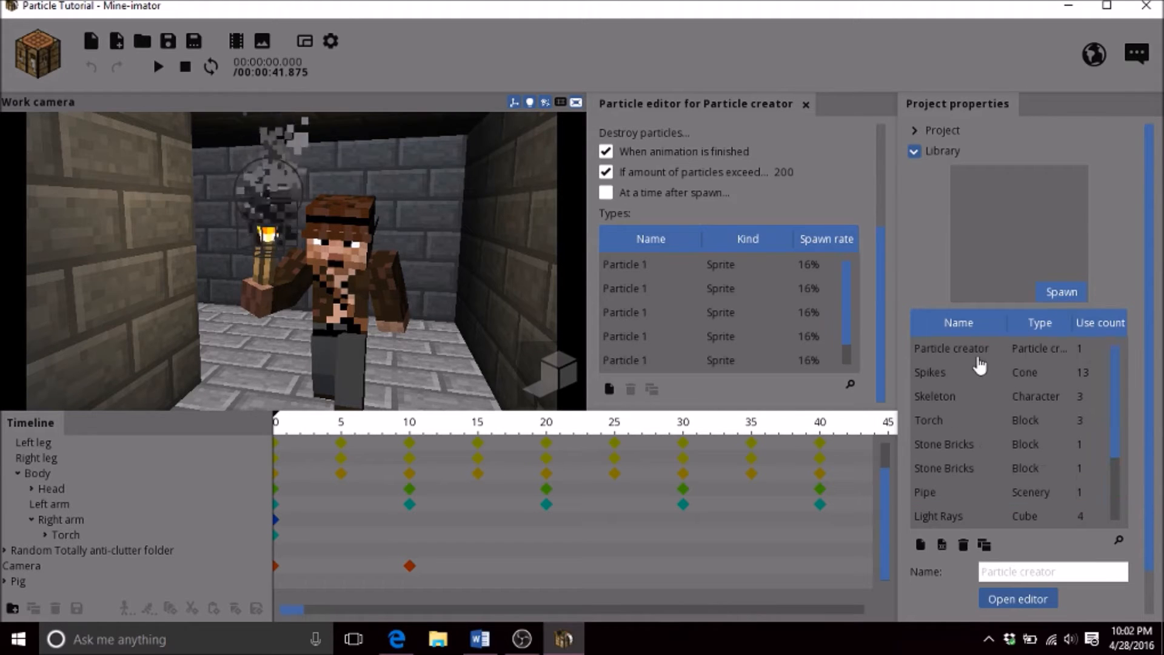
left_click(947, 350)
left_click(656, 285)
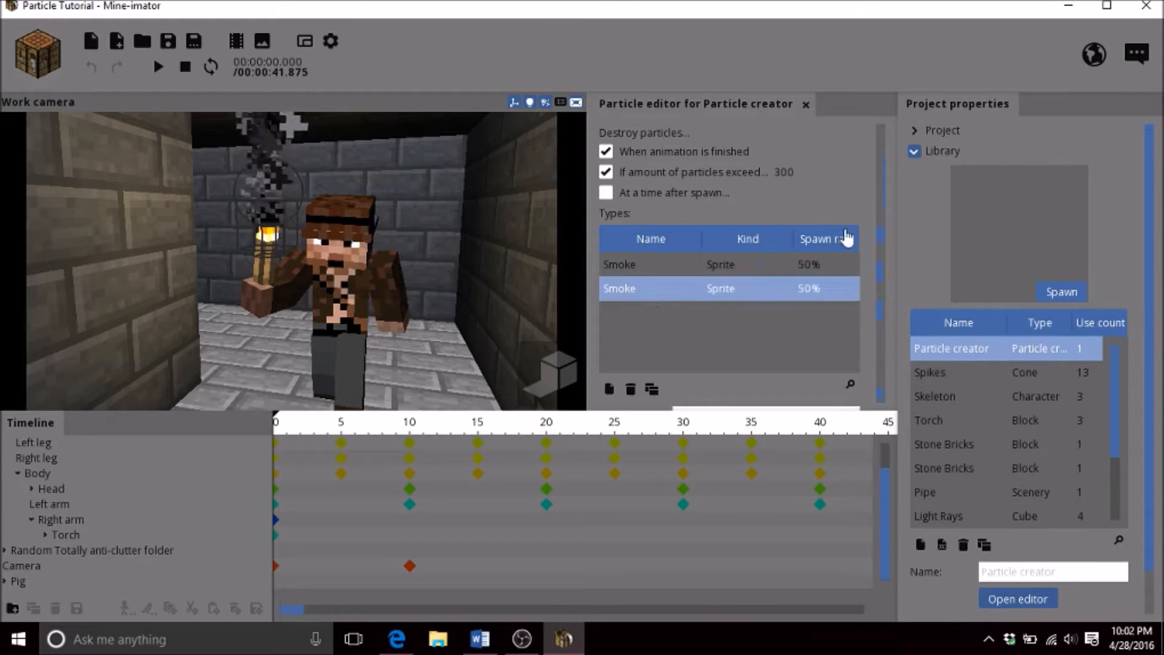
left_click_drag(881, 195, 873, 277)
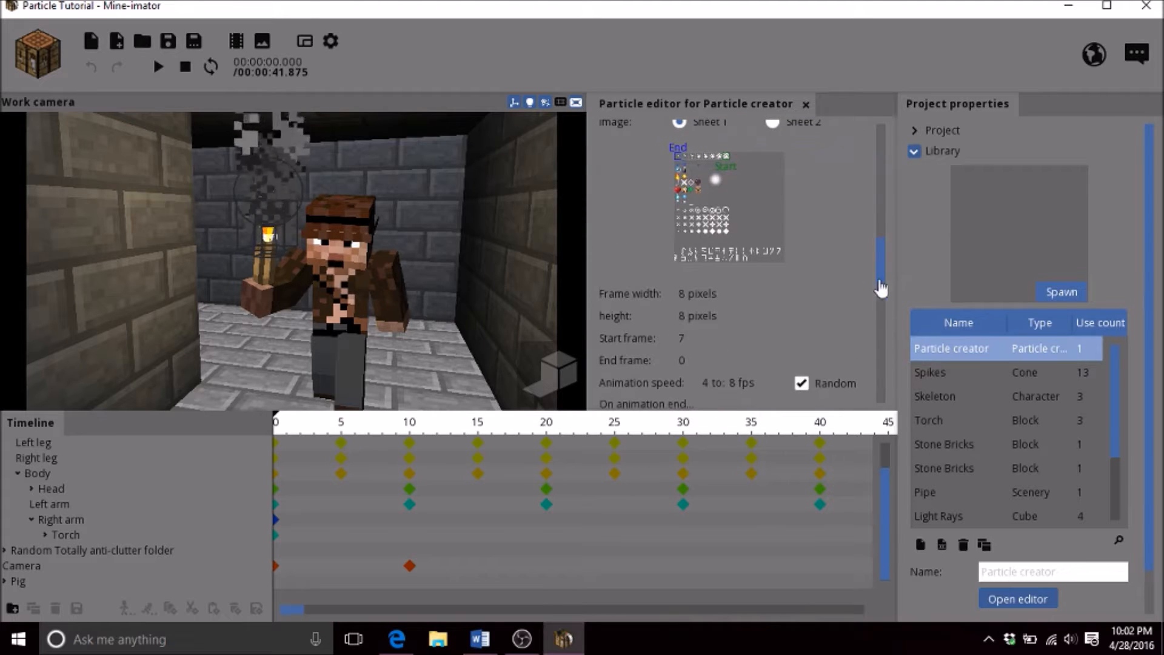
Create a cube with no texture and delete its instance from the timeline so only the library item remains
left_click(38, 56)
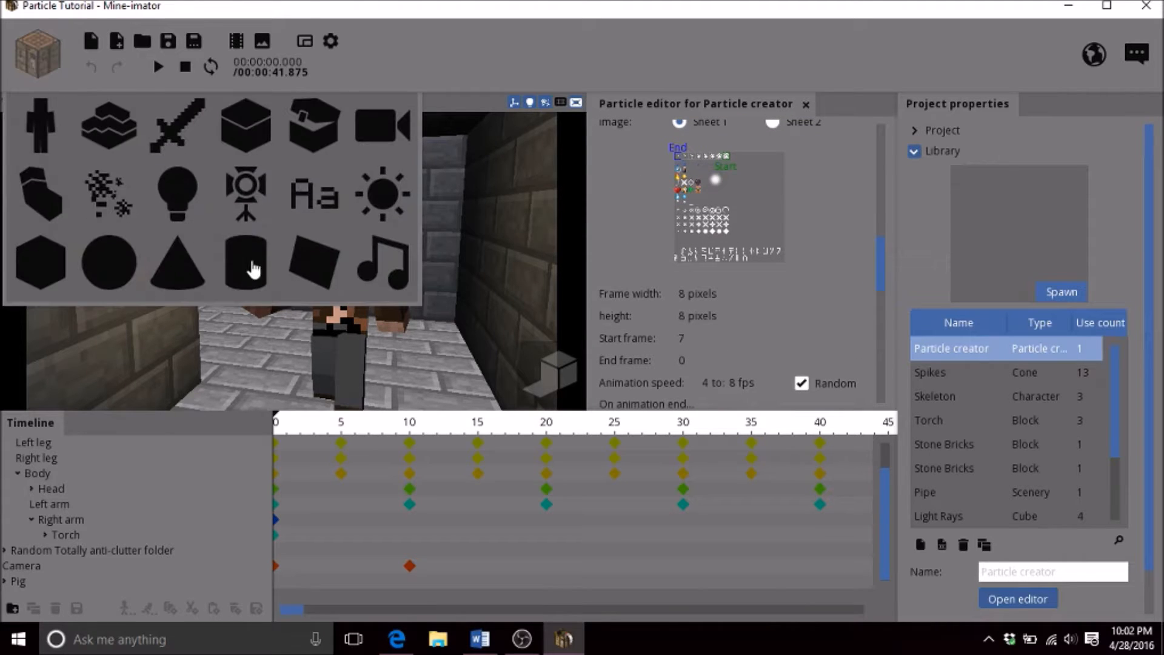
left_click(60, 255)
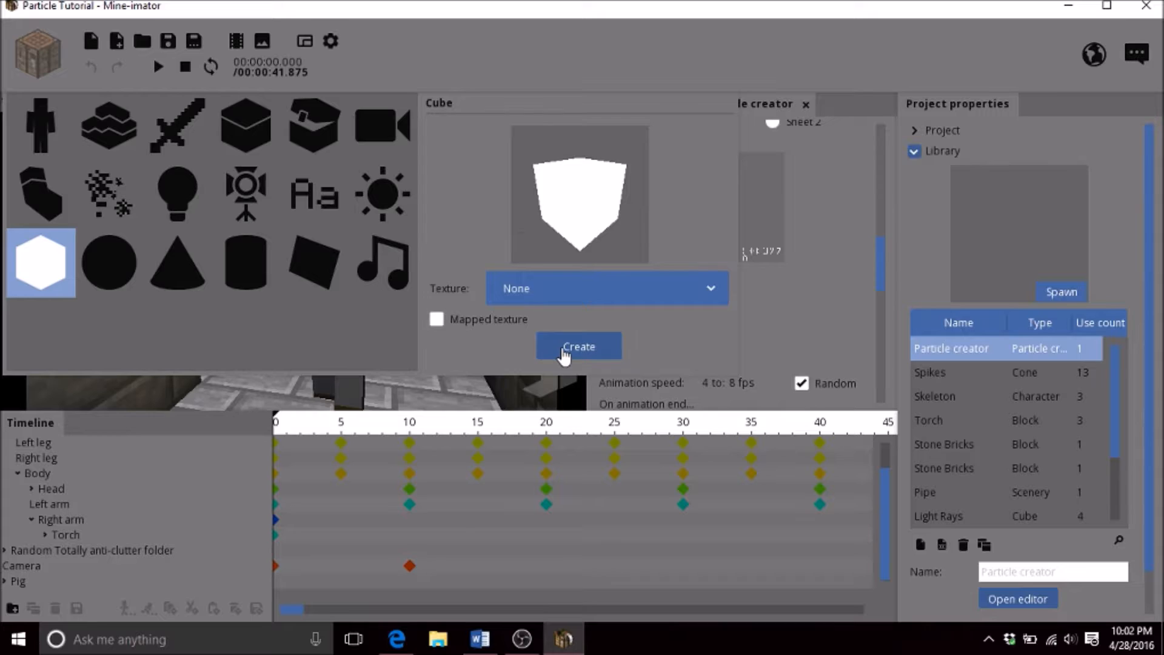
left_click(566, 346)
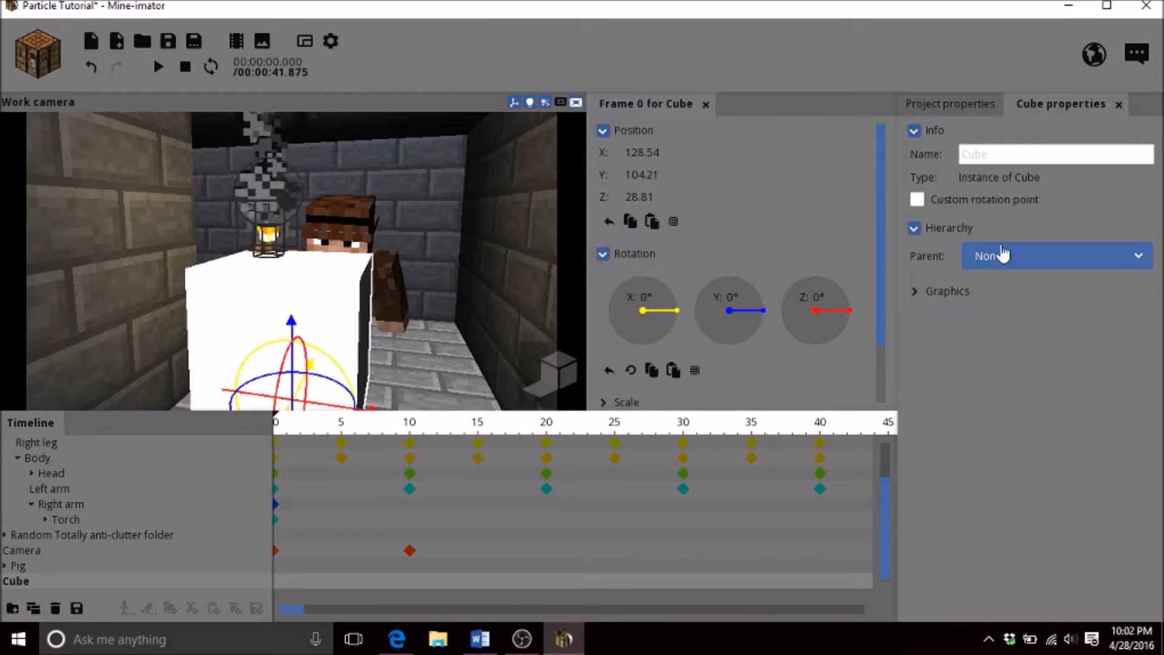
left_click(55, 608)
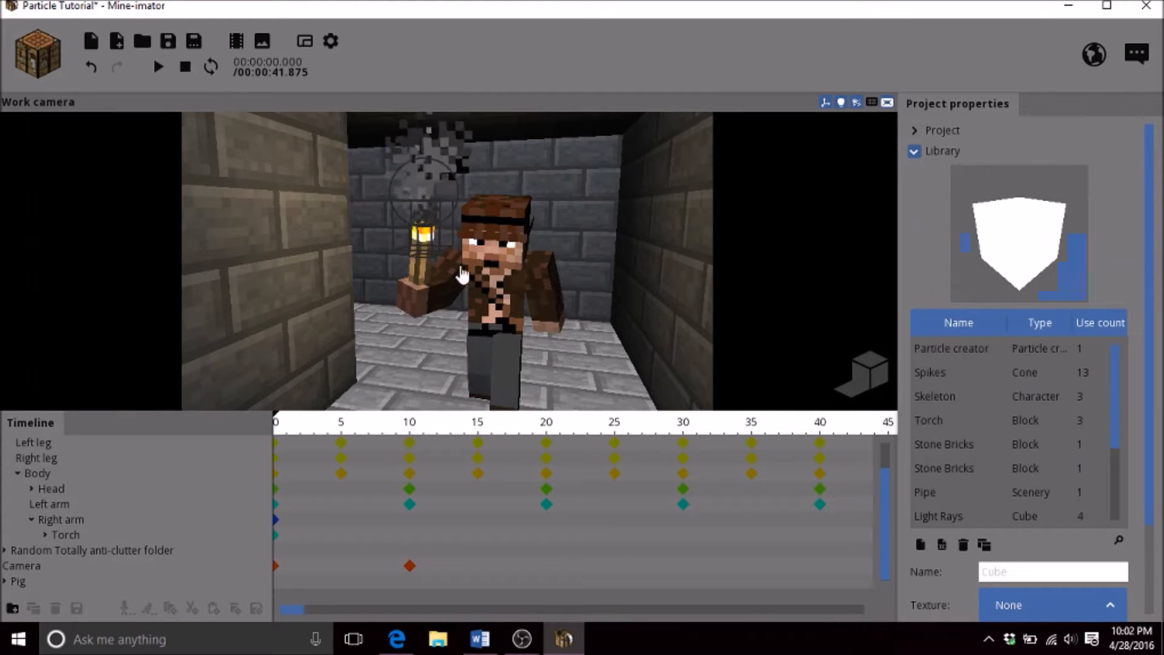
Reopen the particle editor for the first Particle creator in the library and select its second Smoke type for editing
scroll(1137, 525, "down", 1)
scroll(1137, 524, "down", 1)
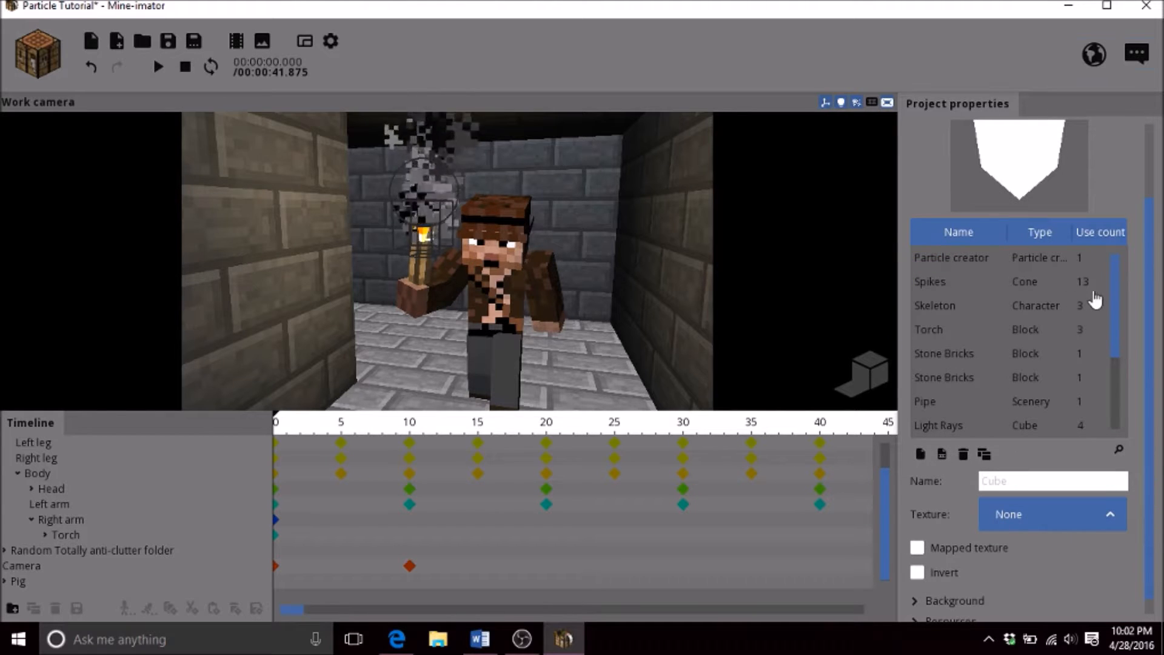
left_click(1085, 257)
left_click(1039, 555)
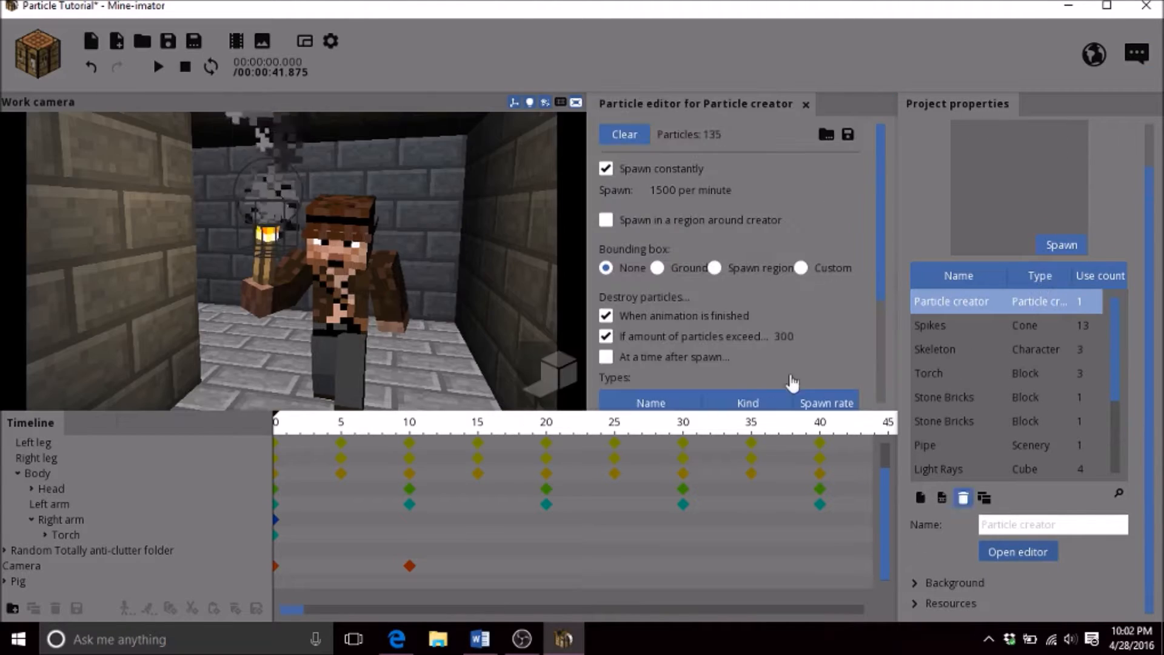
left_click_drag(880, 228, 877, 316)
left_click(689, 314)
left_click_drag(882, 219, 854, 236)
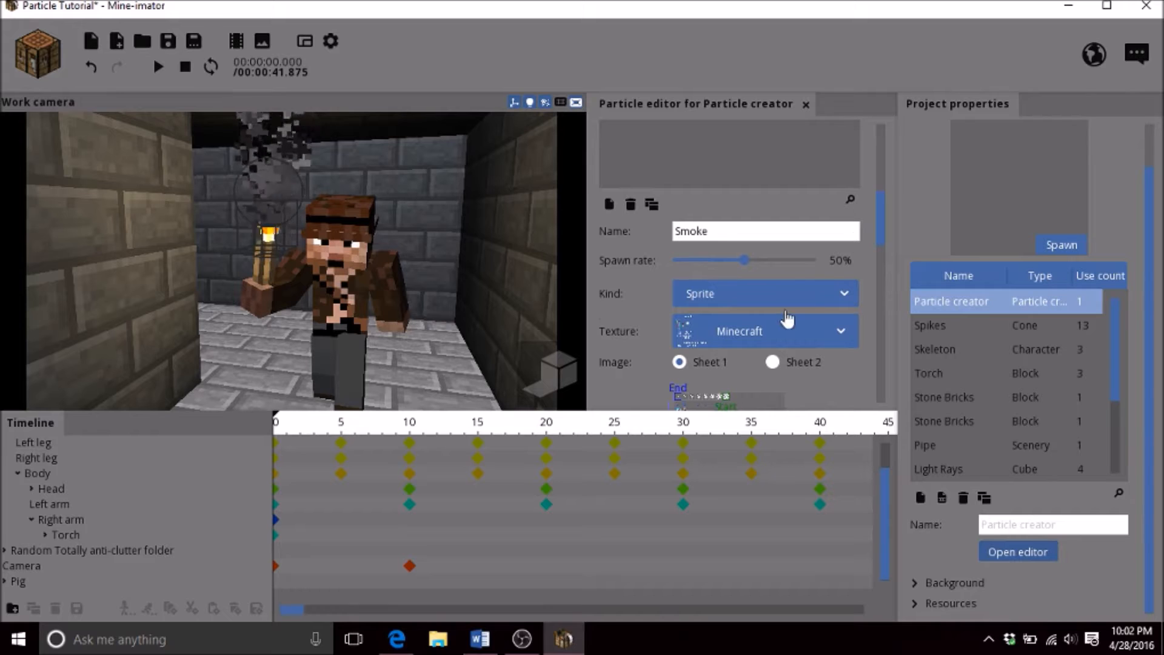
Try to change the second Smoke type's kind from Sprite to the library Cube
left_click(776, 296)
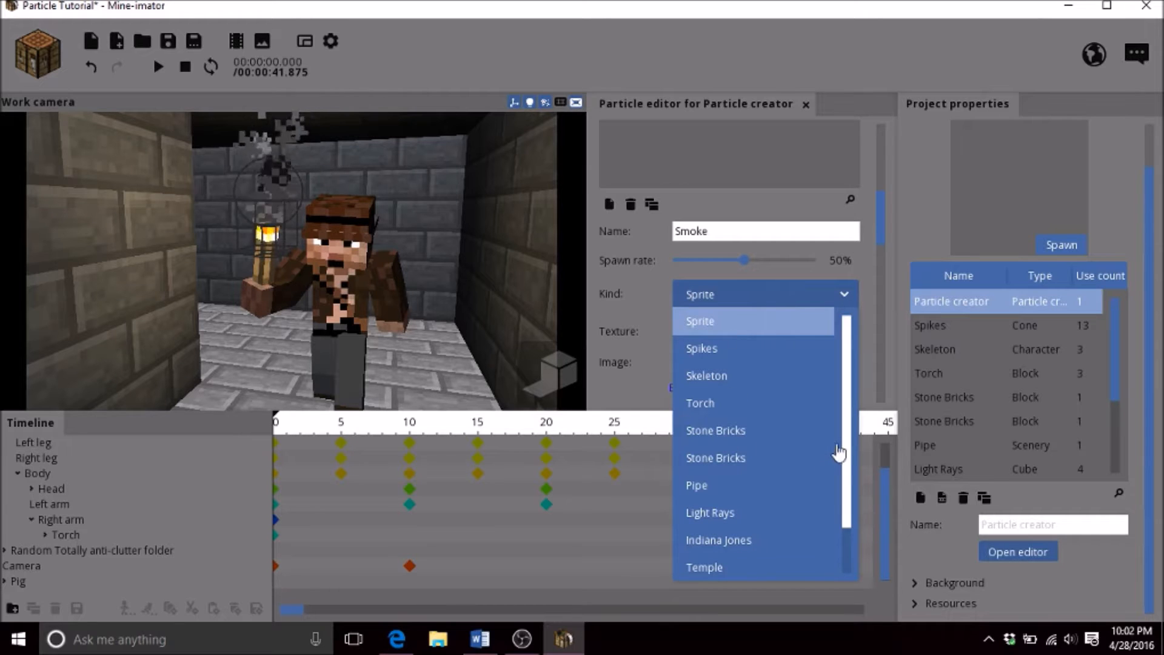
scroll(846, 479, "down", 2)
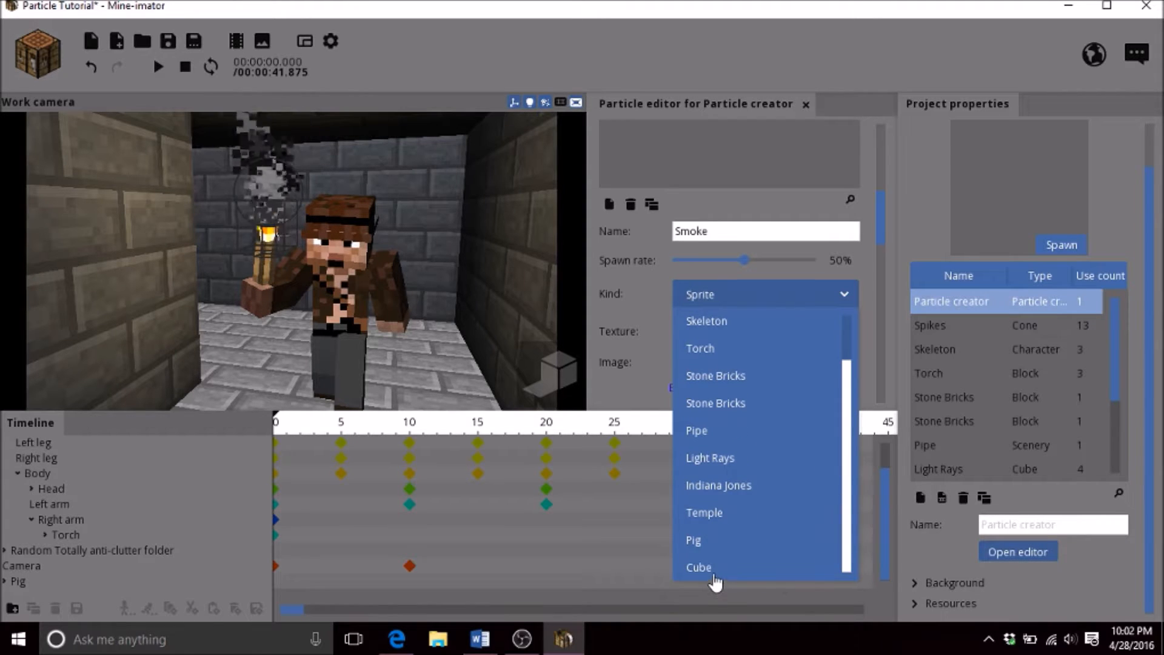
left_click(715, 579)
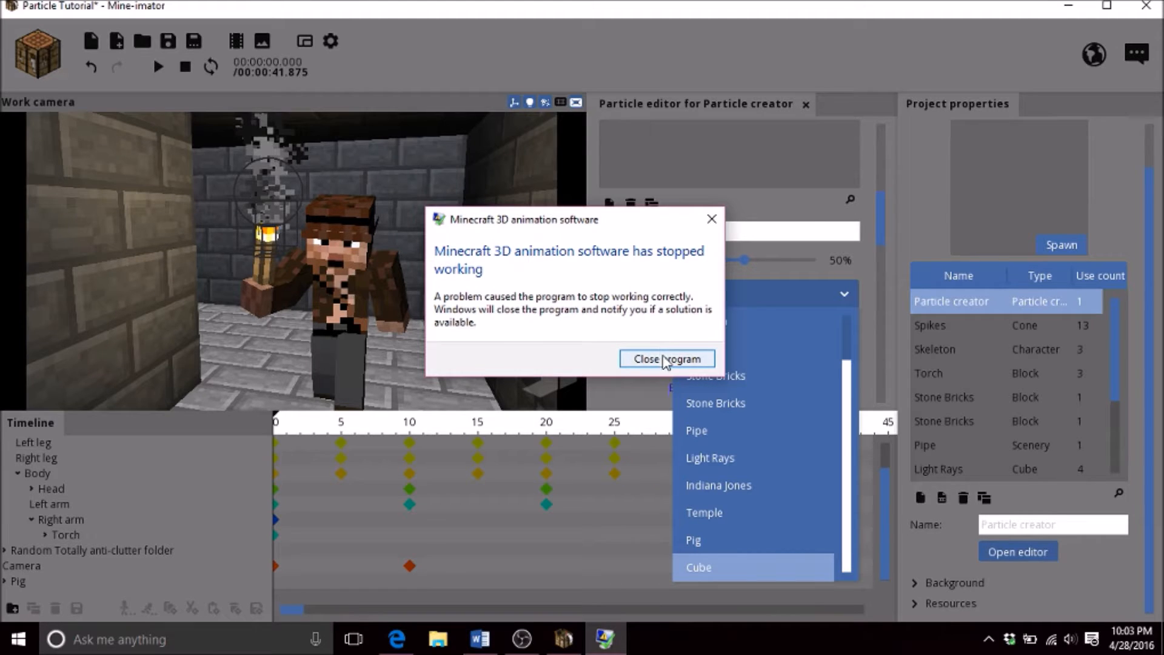
Close the crashed program and relaunch Mine-imator through the Windows search, dismissing its startup messages
left_click(668, 357)
left_click(275, 649)
type("m")
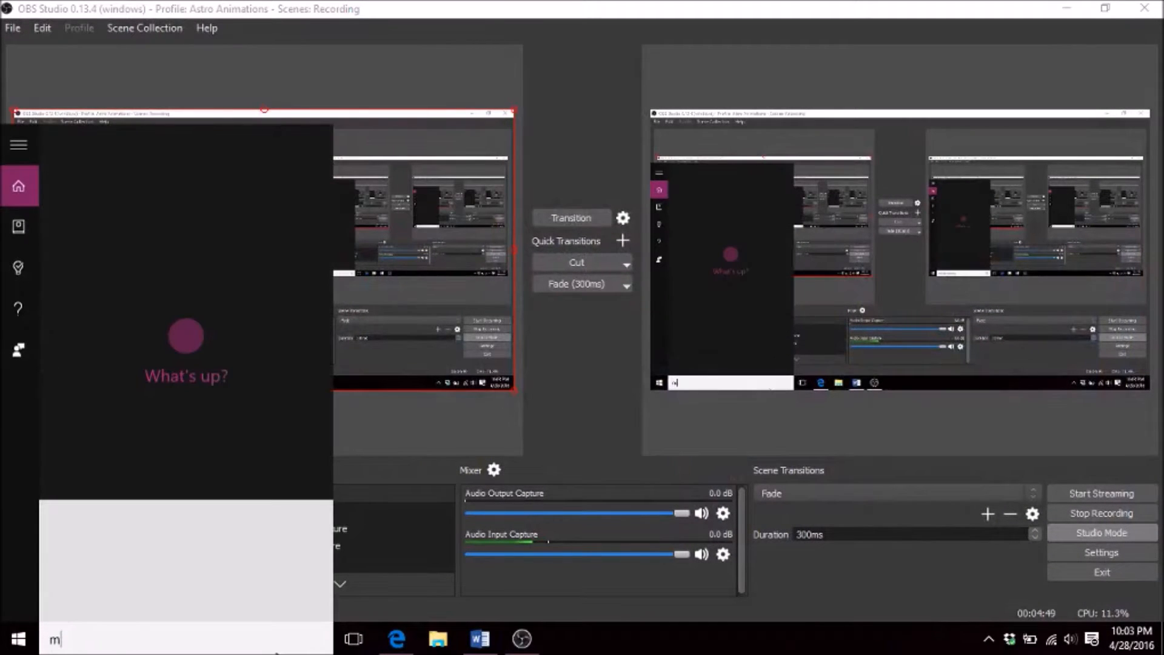
type("ine")
left_click(189, 228)
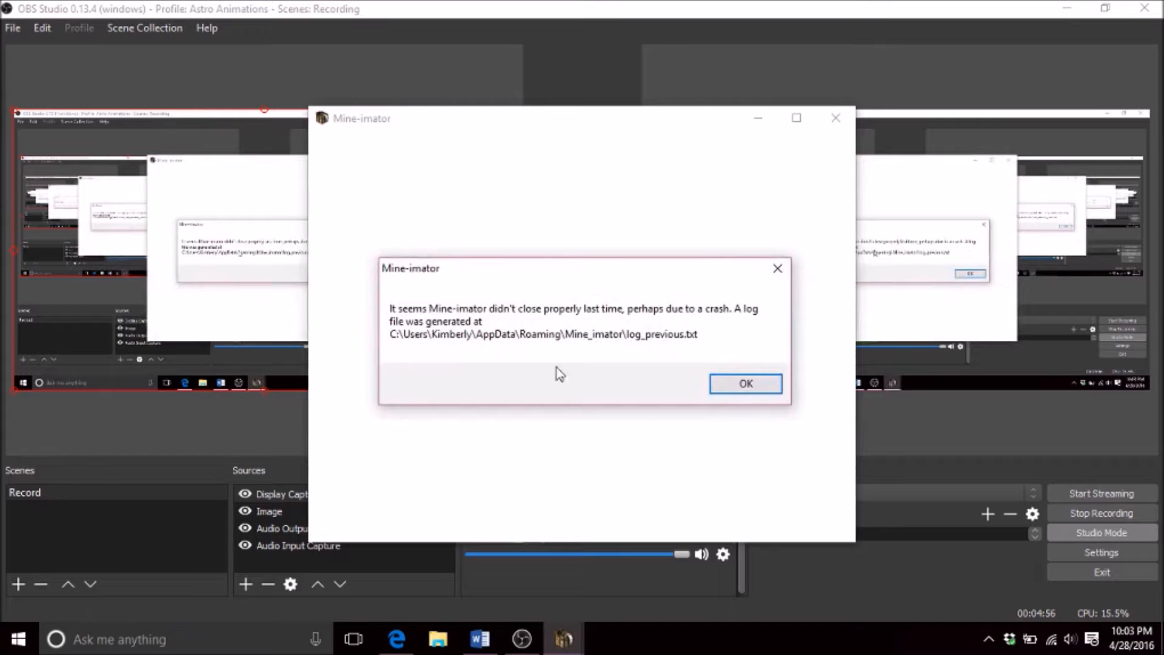
left_click(738, 392)
left_click(672, 344)
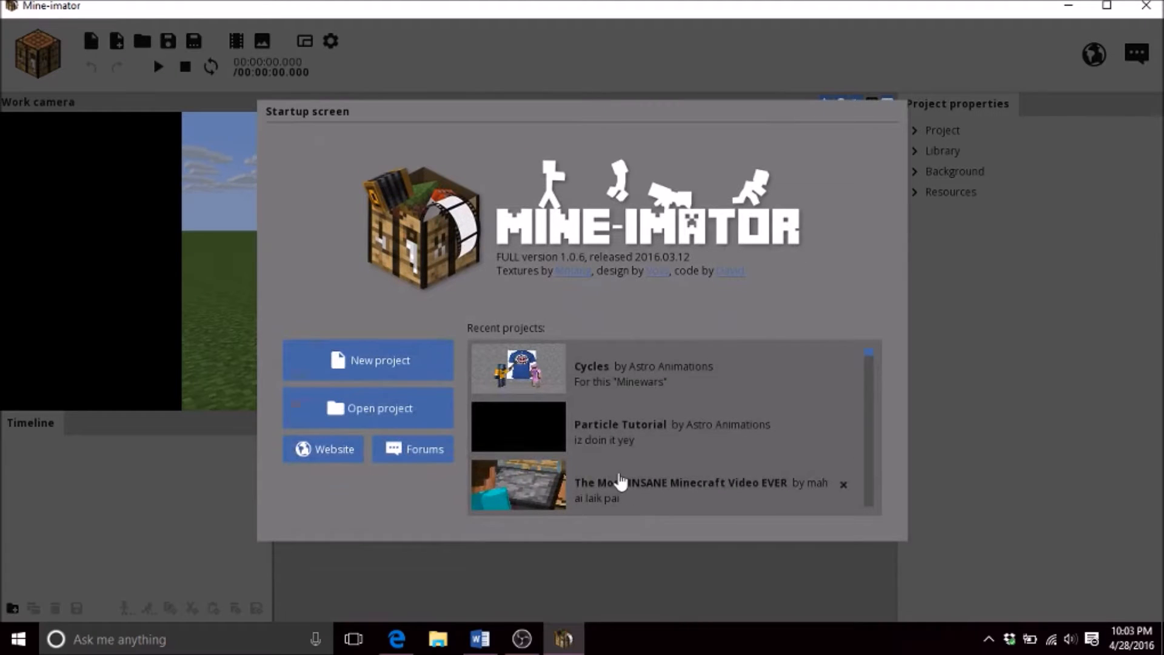
Reopen the recent Particle Tutorial project, save it, and expand its library
left_click(618, 436)
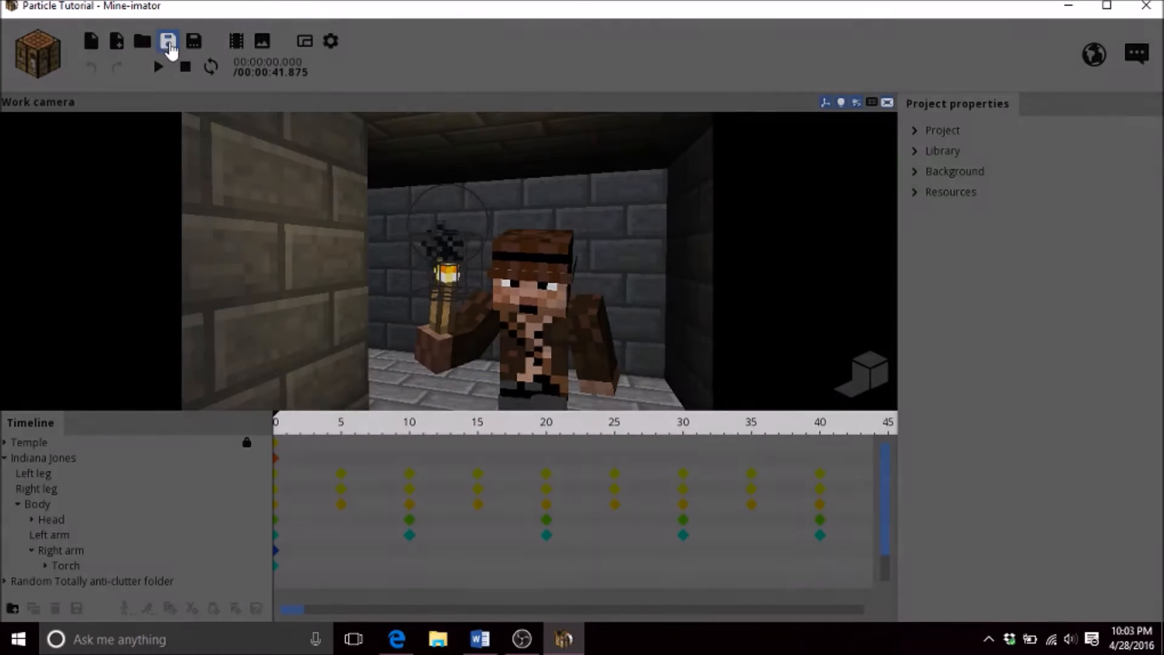
left_click(168, 41)
left_click(916, 151)
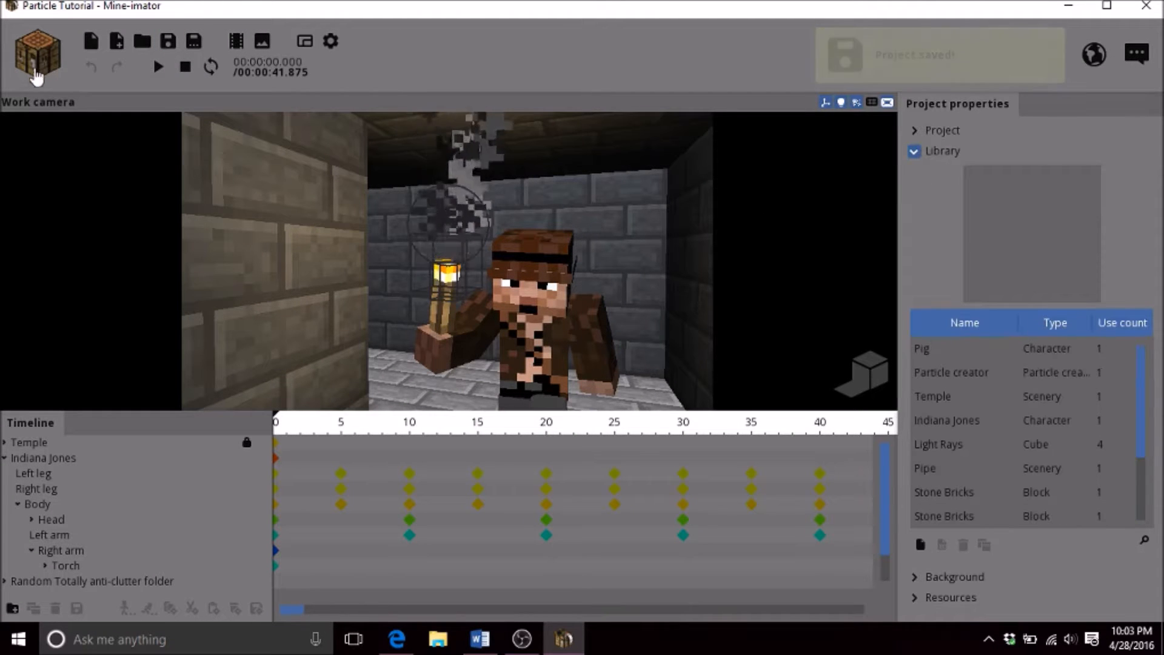
Create a cube with no texture and delete its timeline instance, keeping the cube as a library item
left_click(38, 48)
left_click(40, 262)
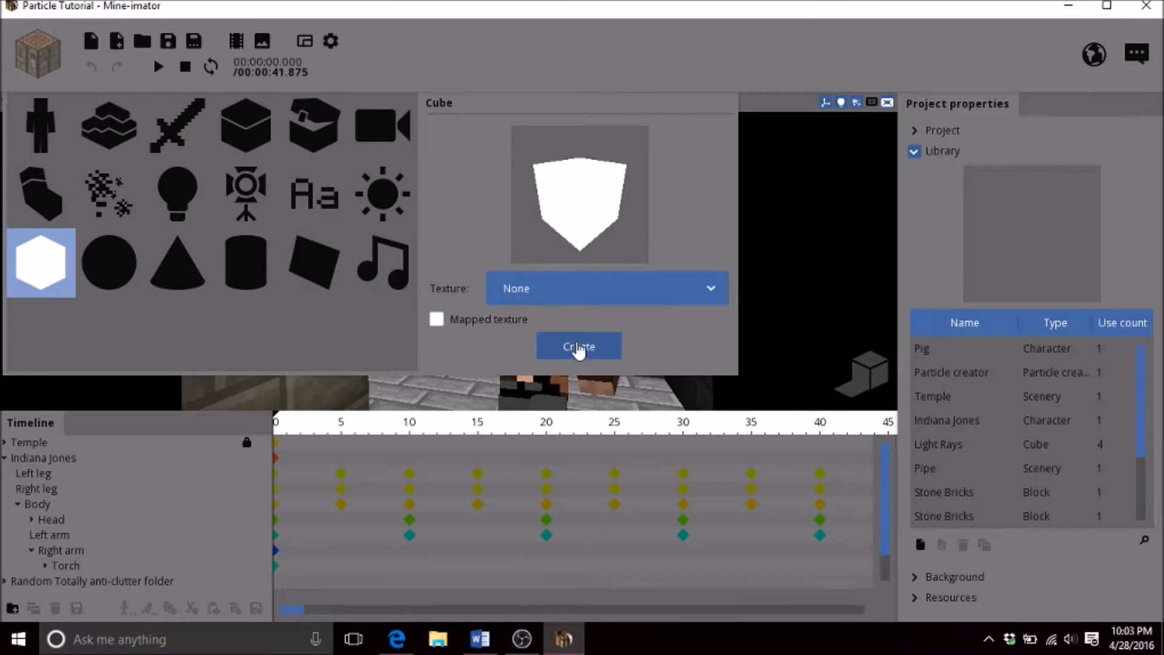
left_click(577, 341)
left_click(487, 361)
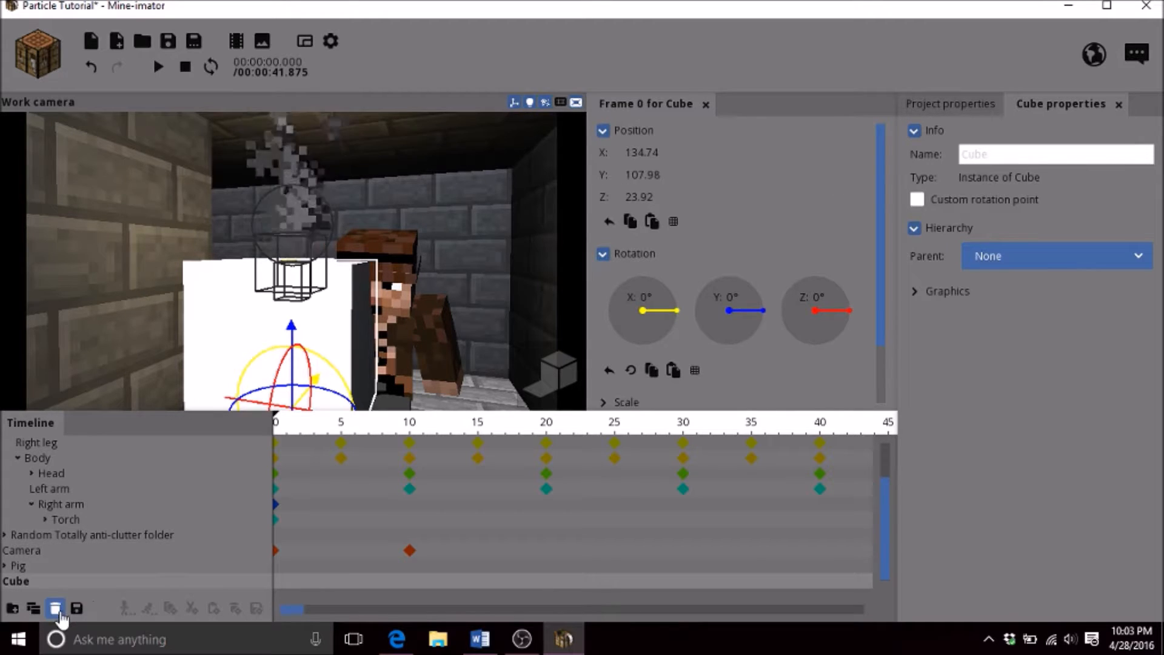
left_click(55, 608)
Try a spawn rate of 10 per minute on the Particle creator listed below Pig and undo it
scroll(1113, 392, "down", 3)
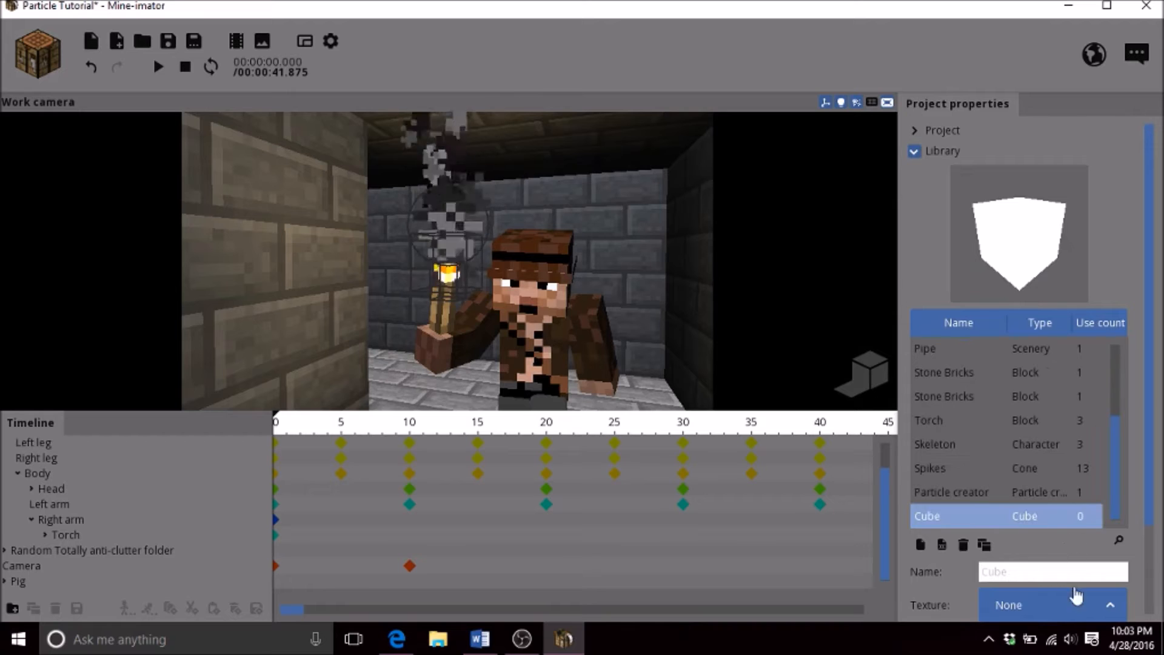
scroll(1149, 512, "down", 1)
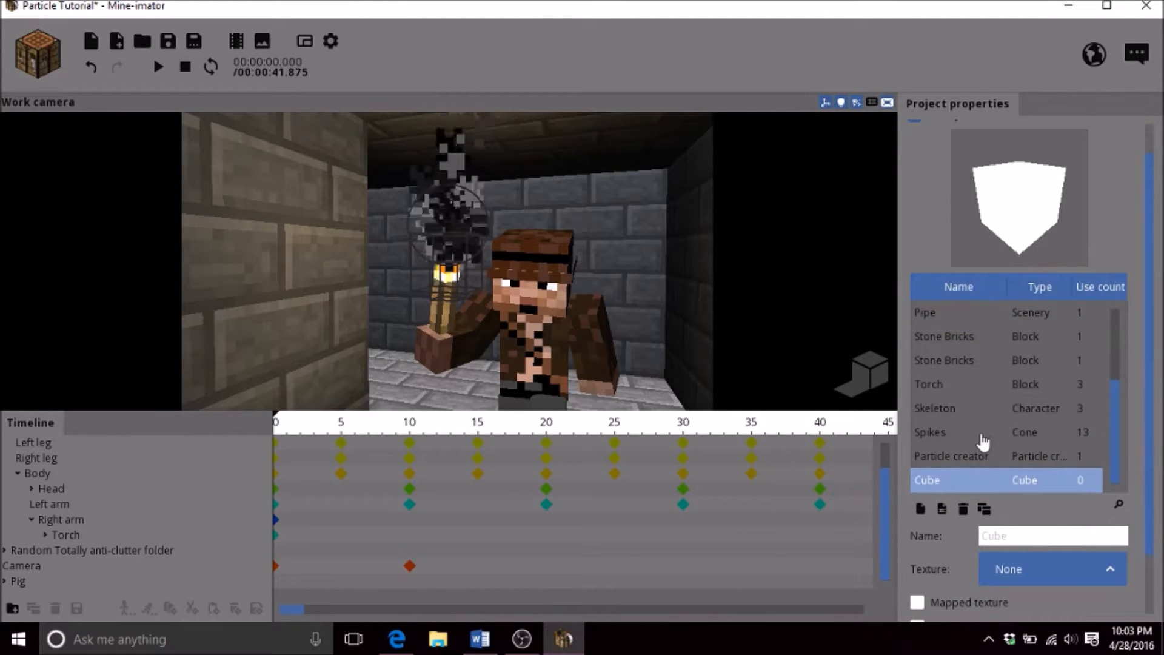
scroll(1123, 468, "up", 3)
left_click(961, 337)
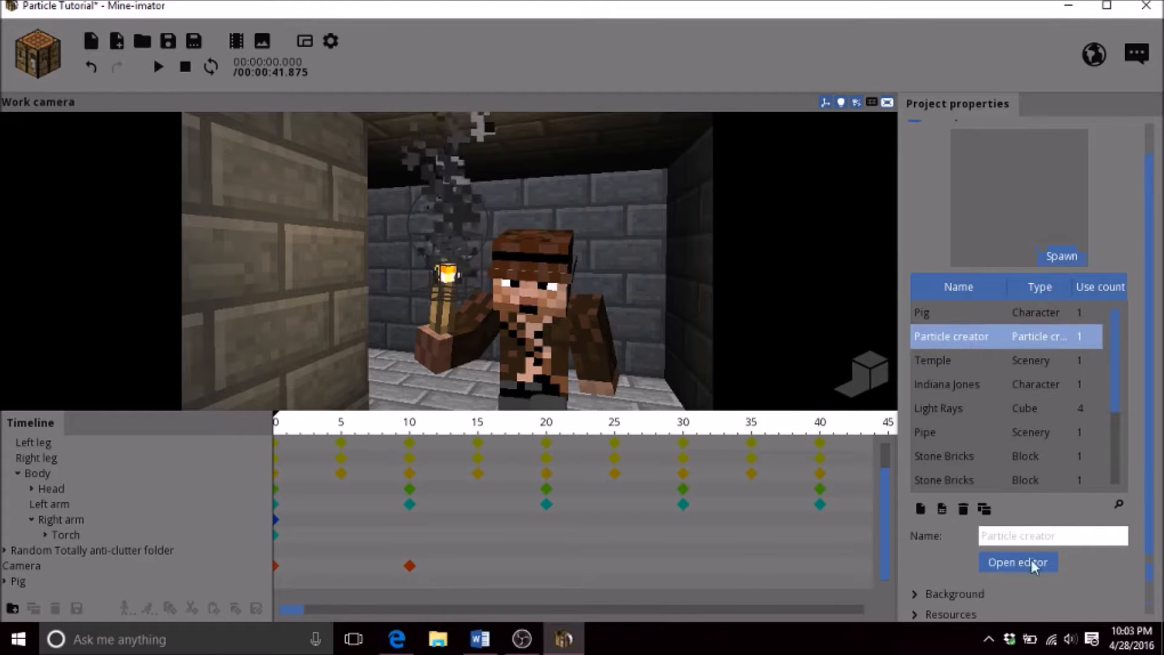
left_click(1031, 564)
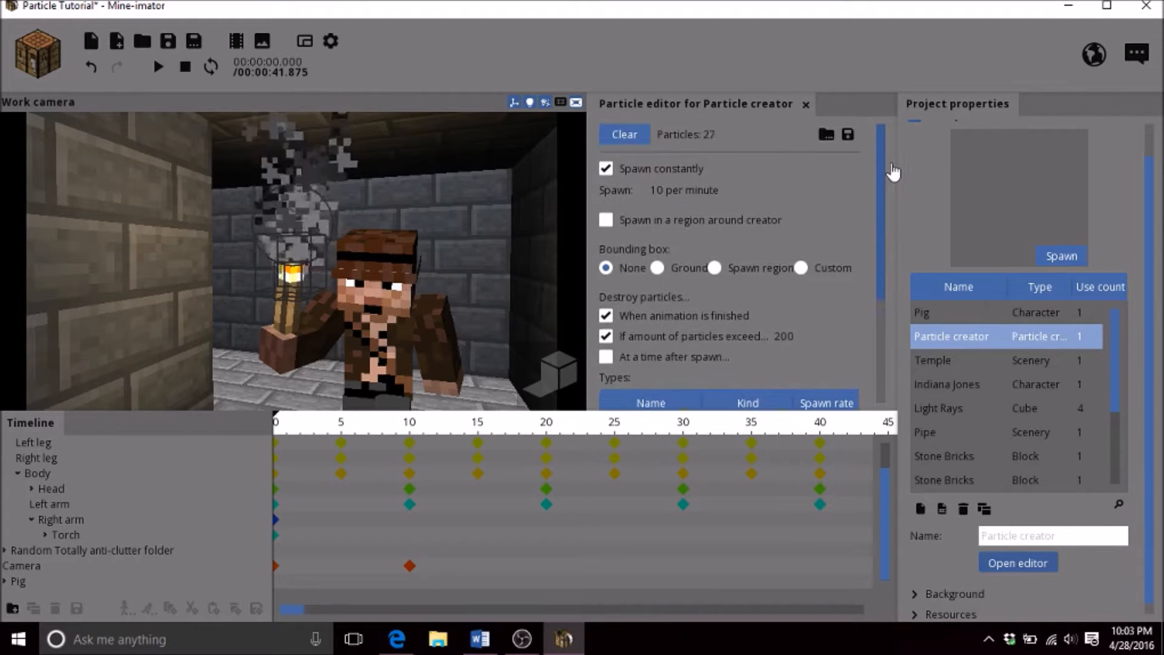
scroll(893, 171, "down", 5)
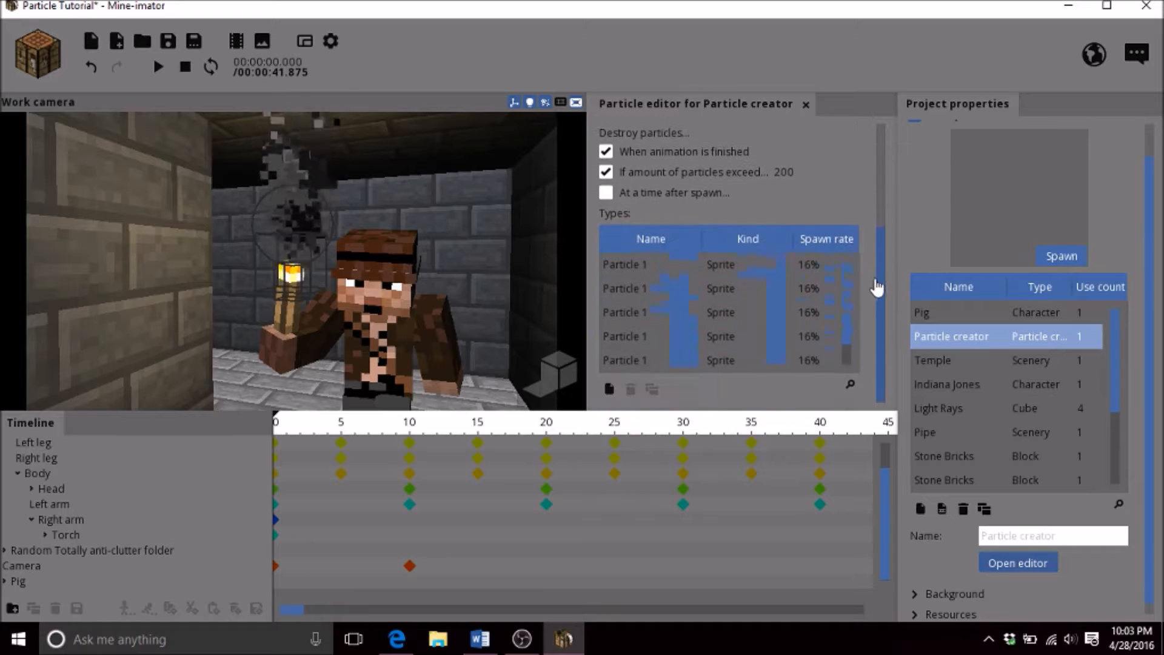
scroll(702, 125, "up", 5)
left_click(91, 67)
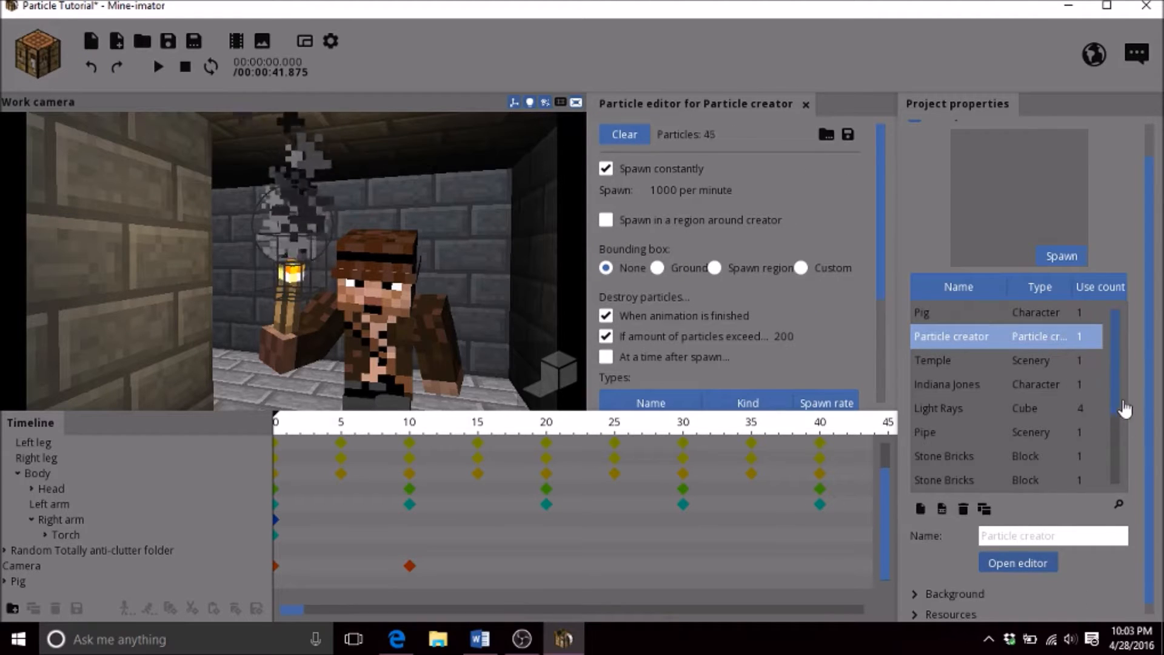
Open the particle editor for the Particle creator listed below Spikes and set its spawn rate to 100 per minute
scroll(1128, 395, "down", 3)
left_click(1009, 461)
left_click(1022, 576)
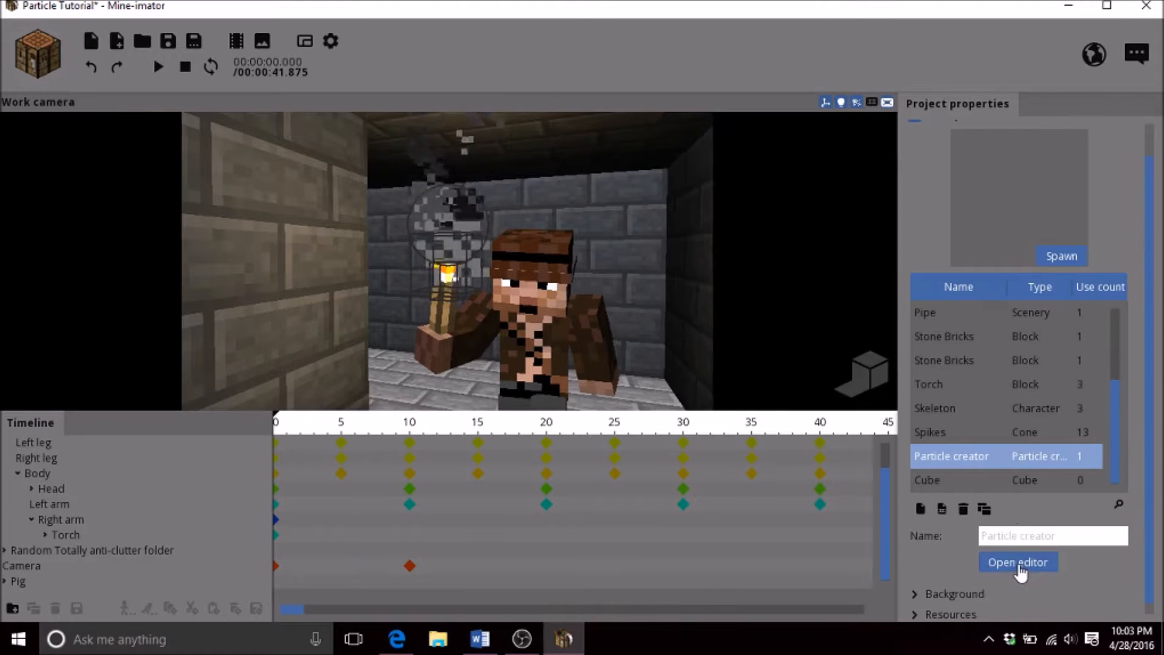
left_click(1019, 570)
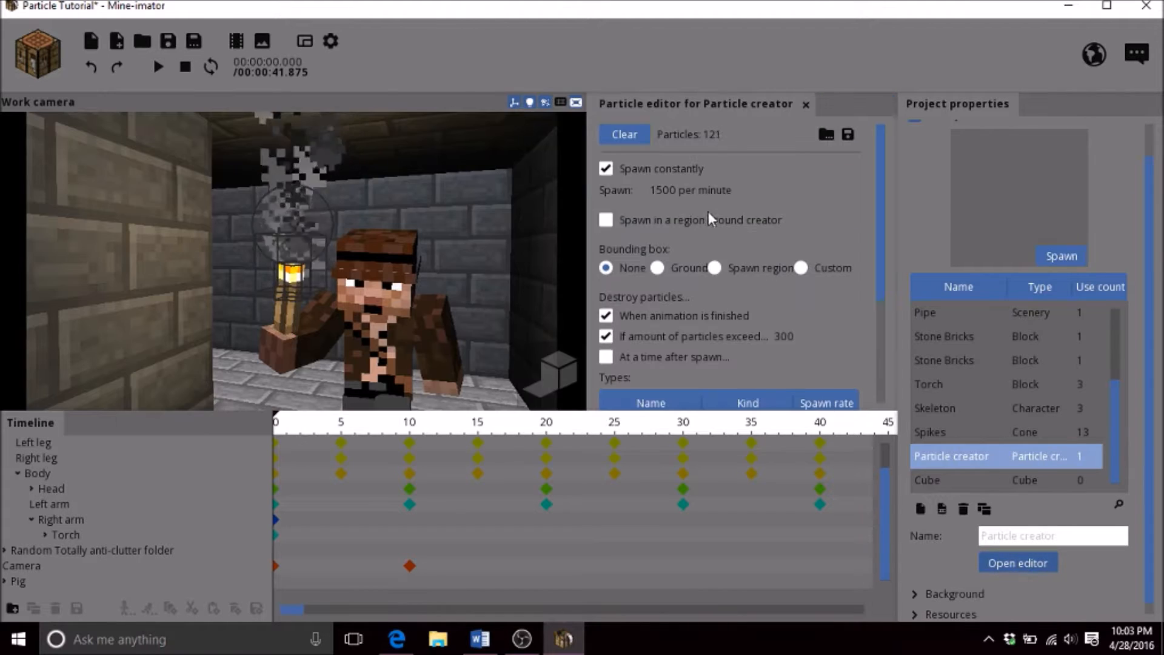
left_click(686, 183)
type("100")
Select the second Smoke type of this particle creator and try to set its kind to Cube
scroll(721, 338, "down", 3)
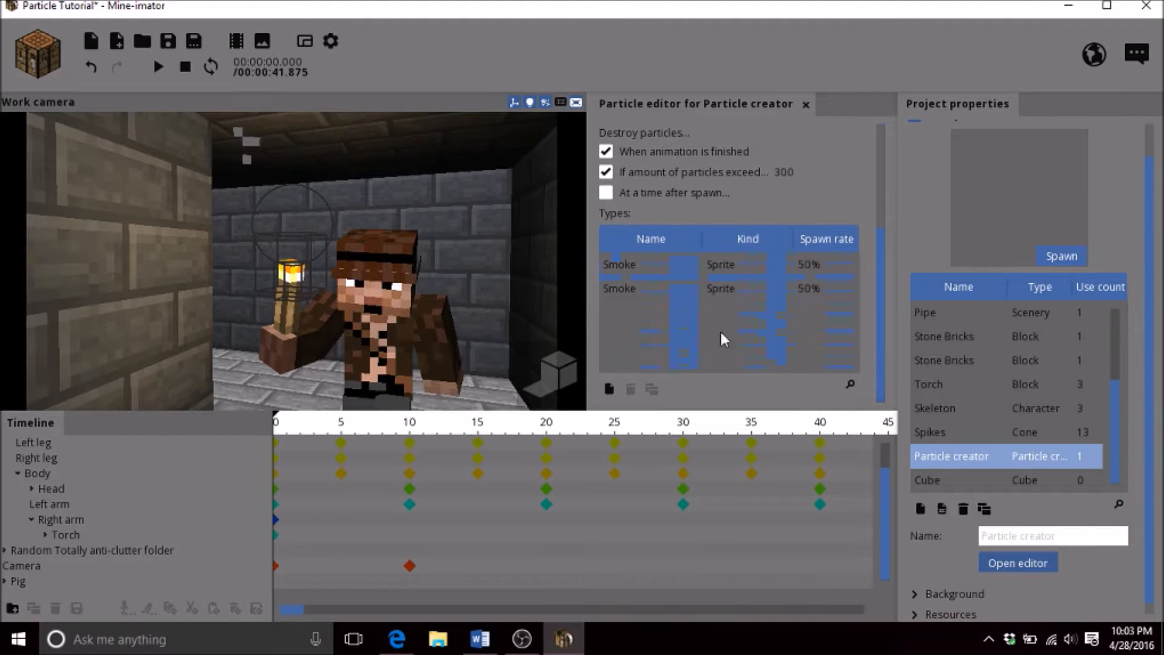
left_click(728, 289)
scroll(885, 219, "down", 4)
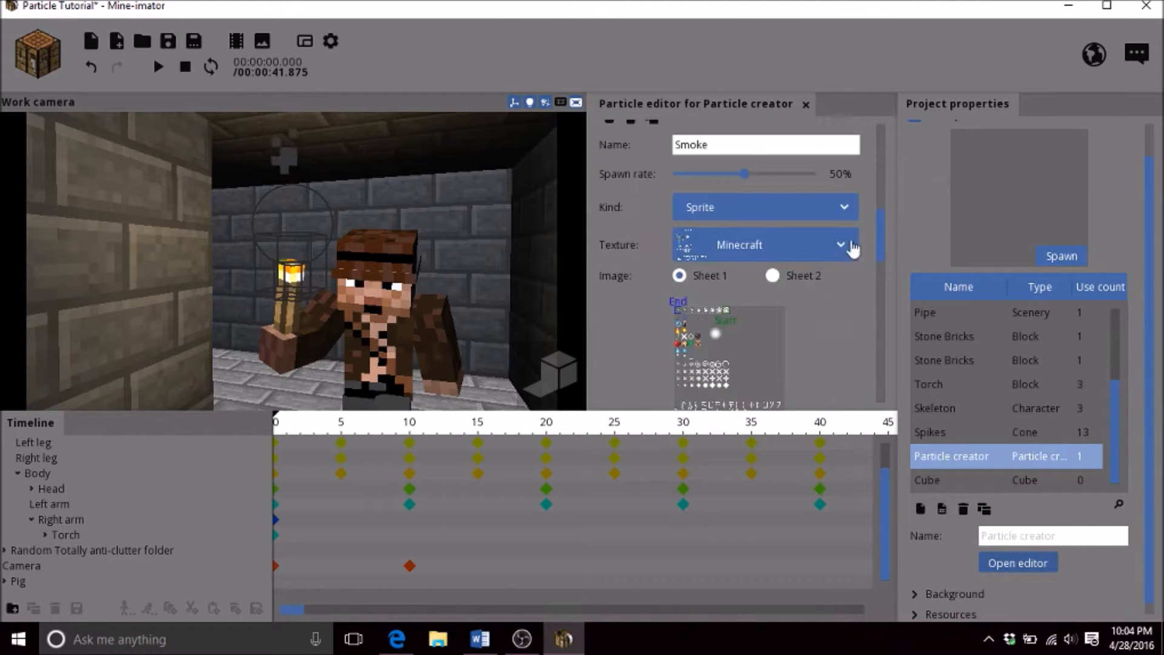
left_click(772, 208)
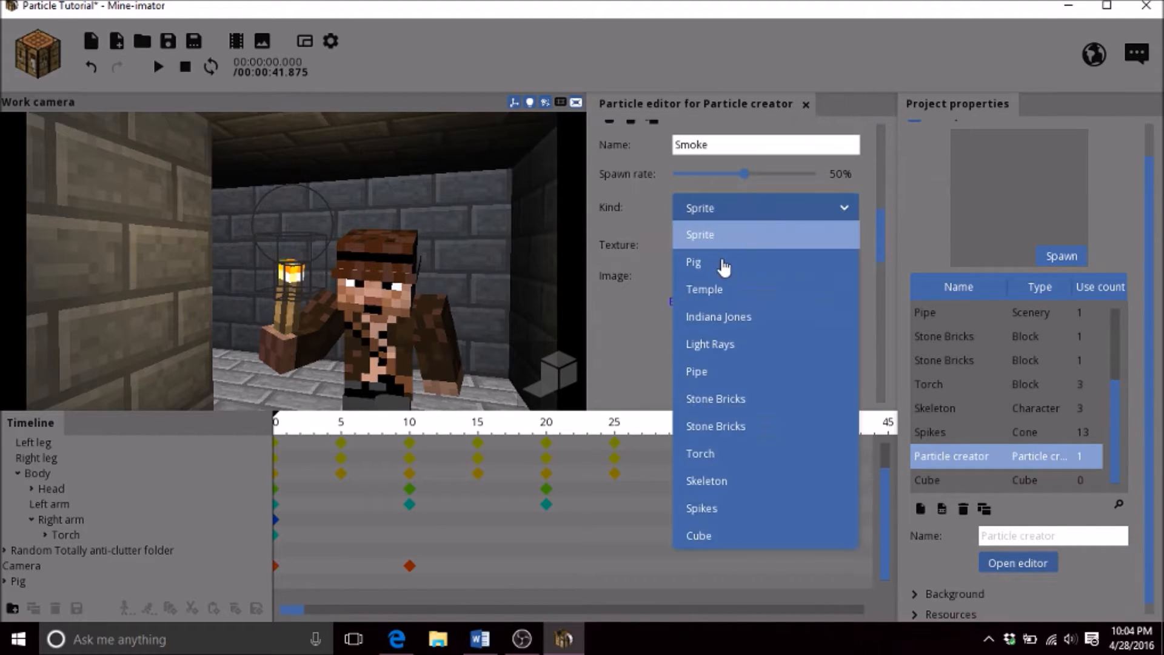
left_click(699, 536)
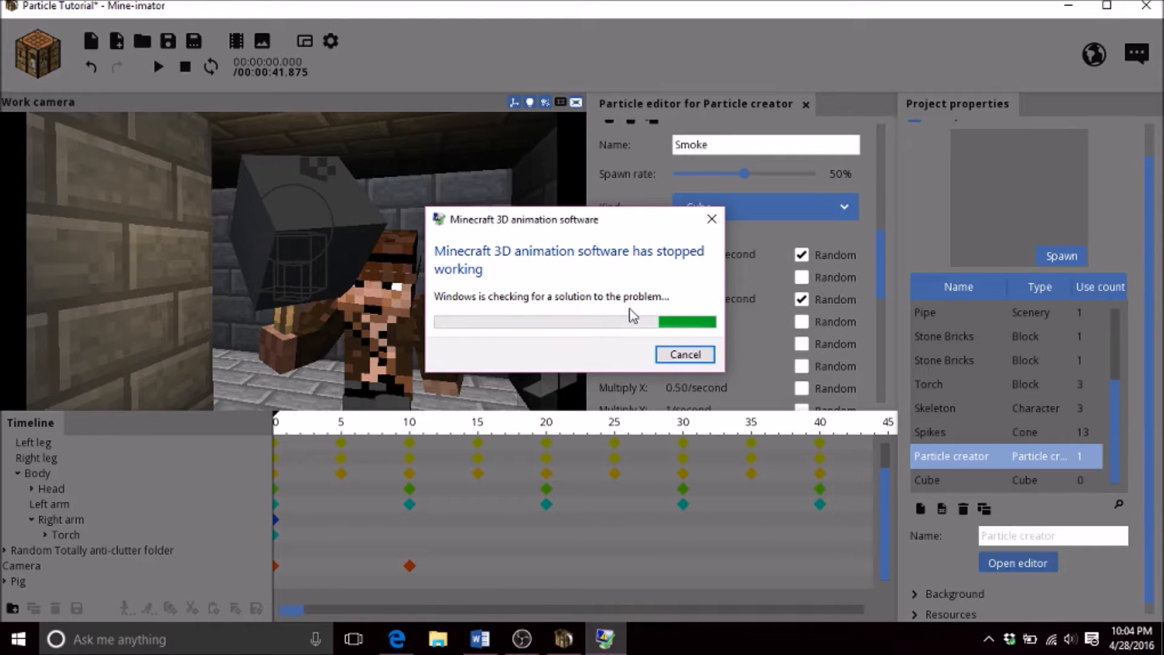
Close the crashed program, relaunch Mine-imator, and reopen the recent Particle Tutorial project
left_click(682, 362)
left_click(285, 636)
type("mine")
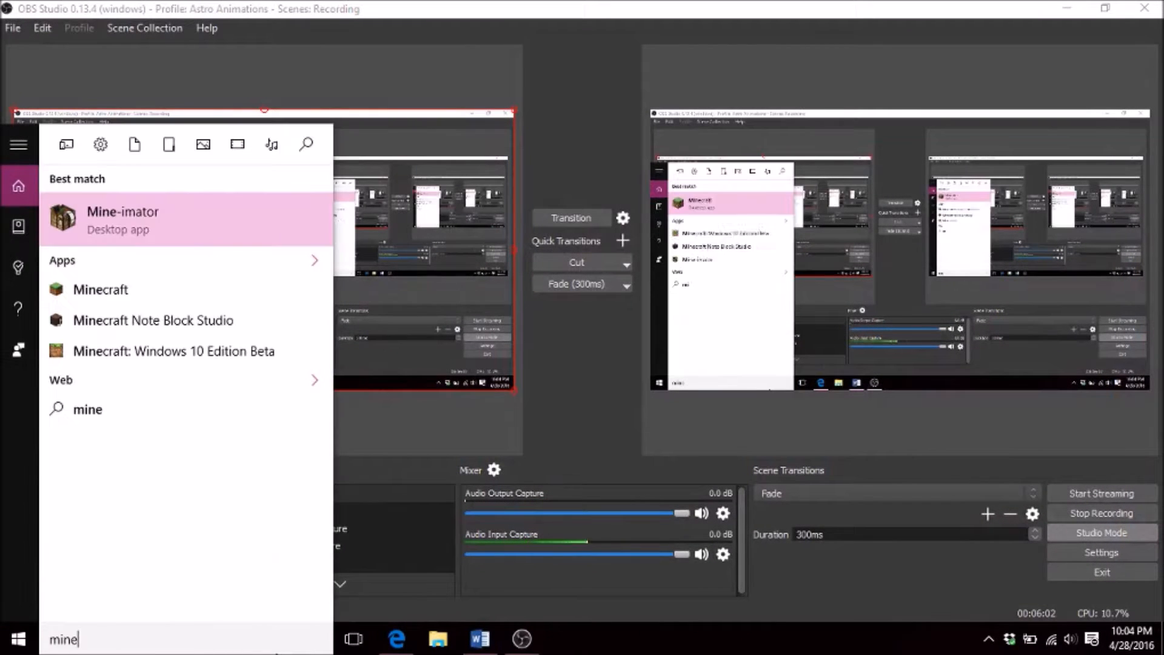
left_click(249, 213)
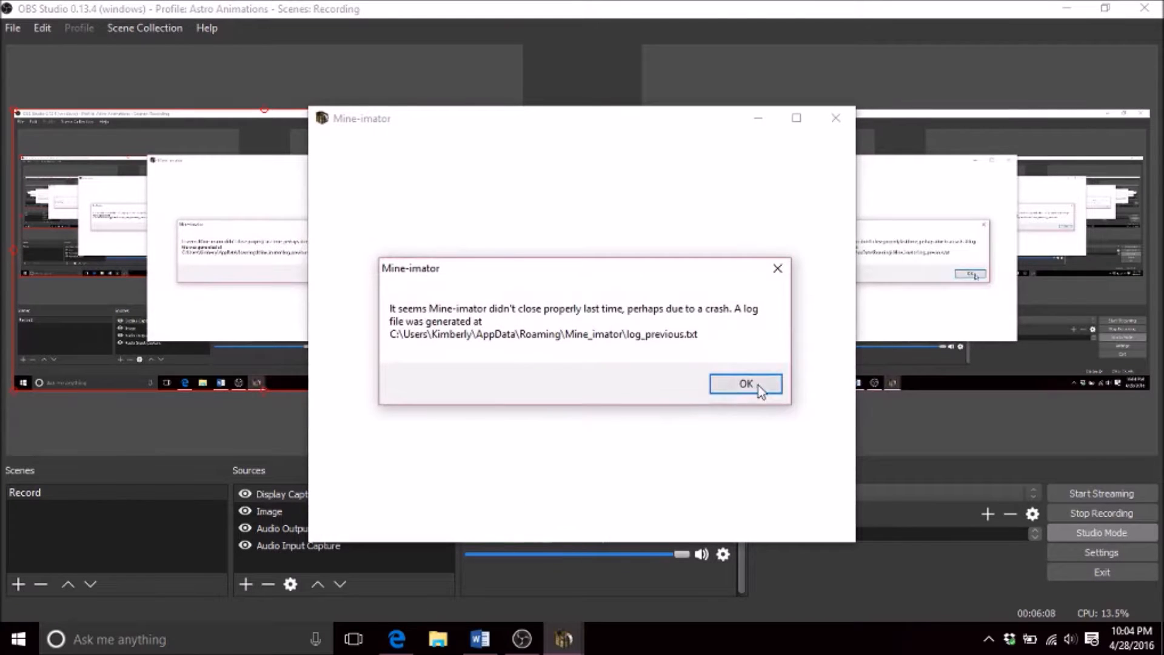
left_click(754, 386)
left_click(677, 343)
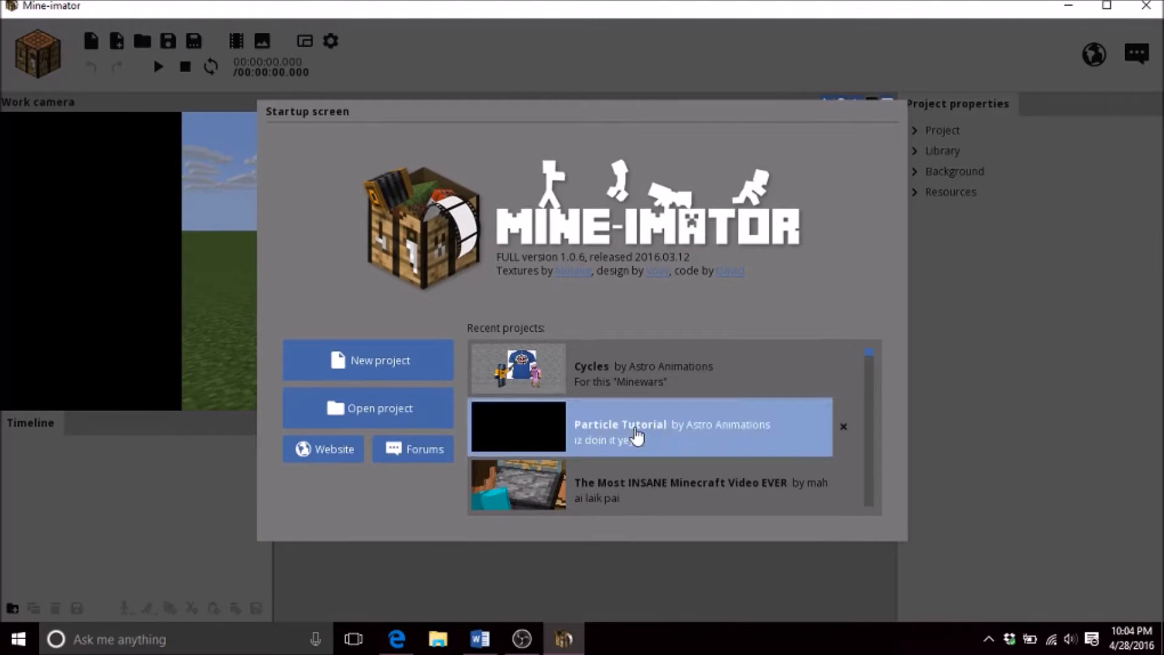
left_click(637, 431)
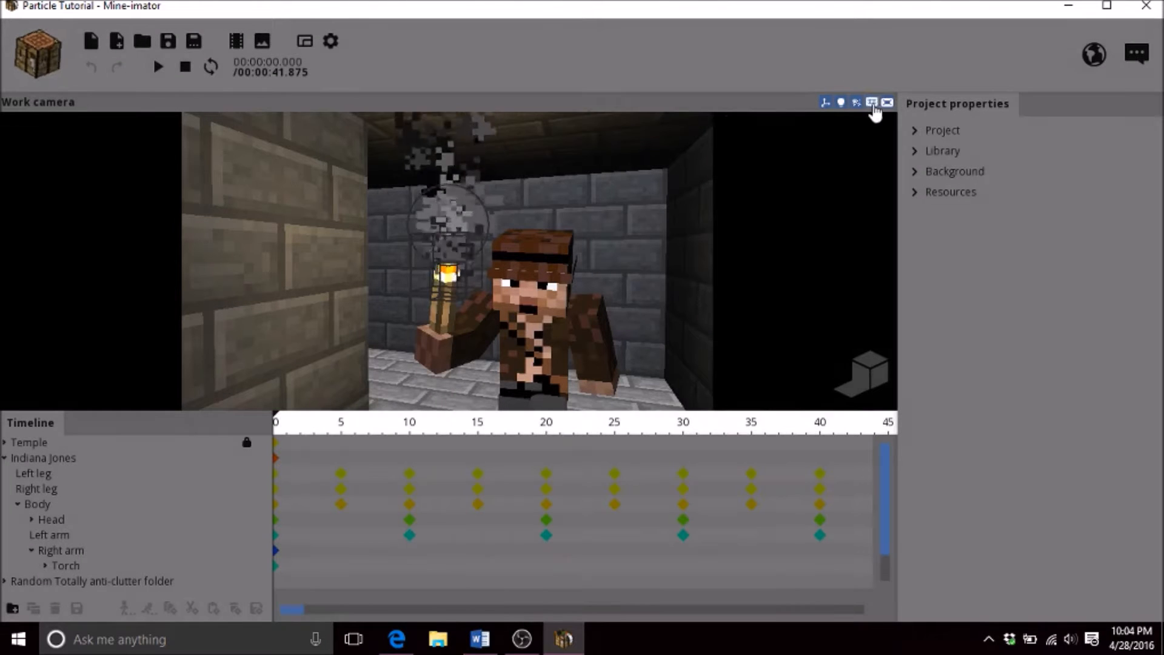
Turn off the black side bars in the work camera view and open the particle editor for the library's first Particle creator
left_click(887, 103)
left_click(916, 151)
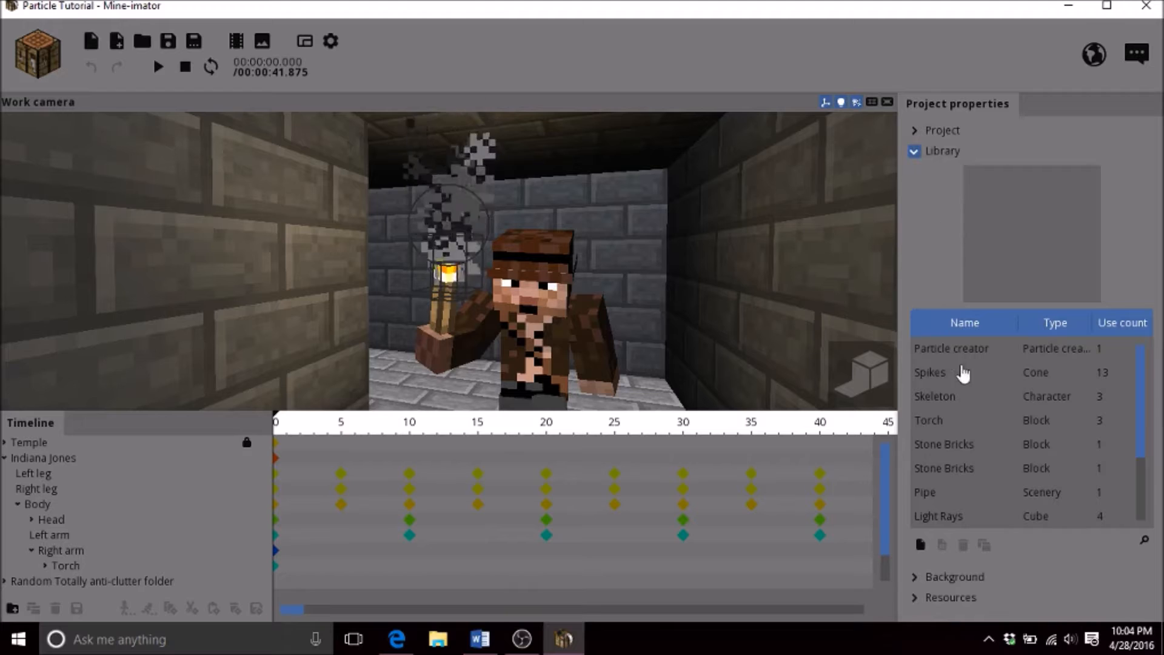
left_click_drag(1145, 378, 1092, 333)
left_click(962, 351)
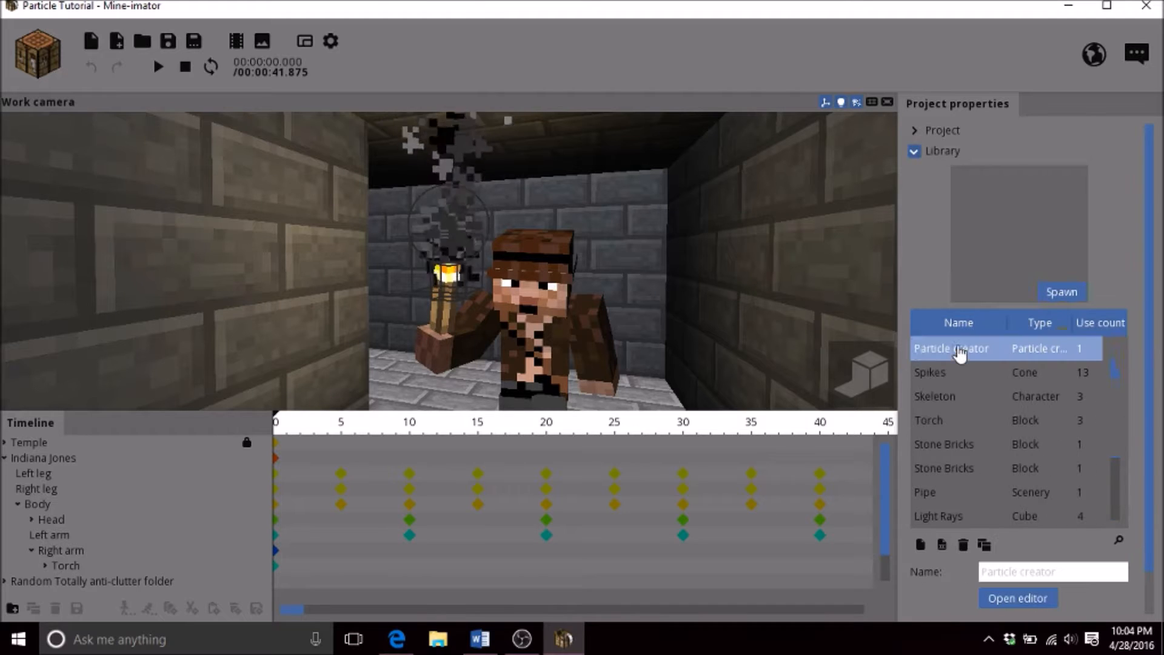
left_click(1007, 598)
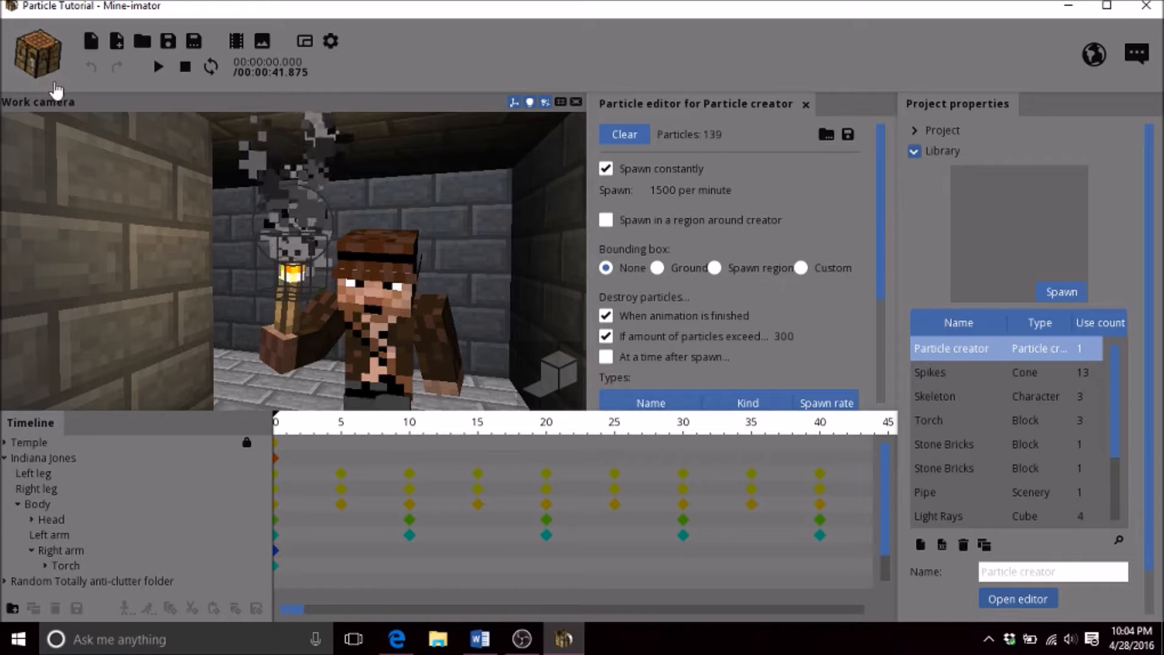
Create a Grass Block with the Minecraft texture
left_click(37, 49)
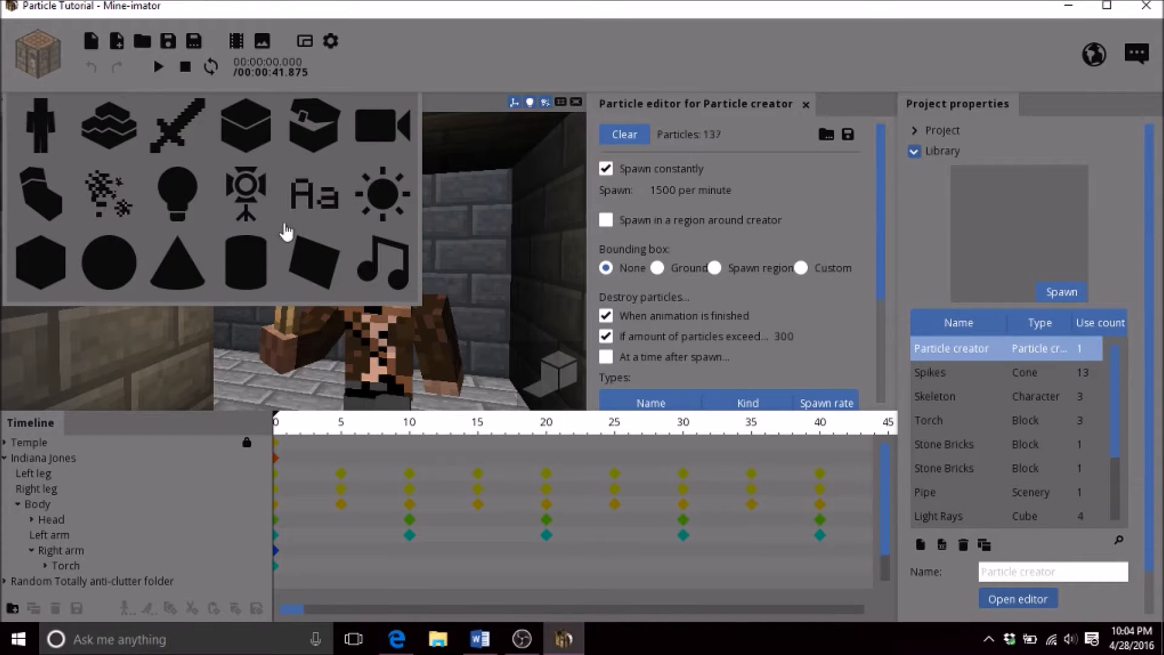
left_click(248, 135)
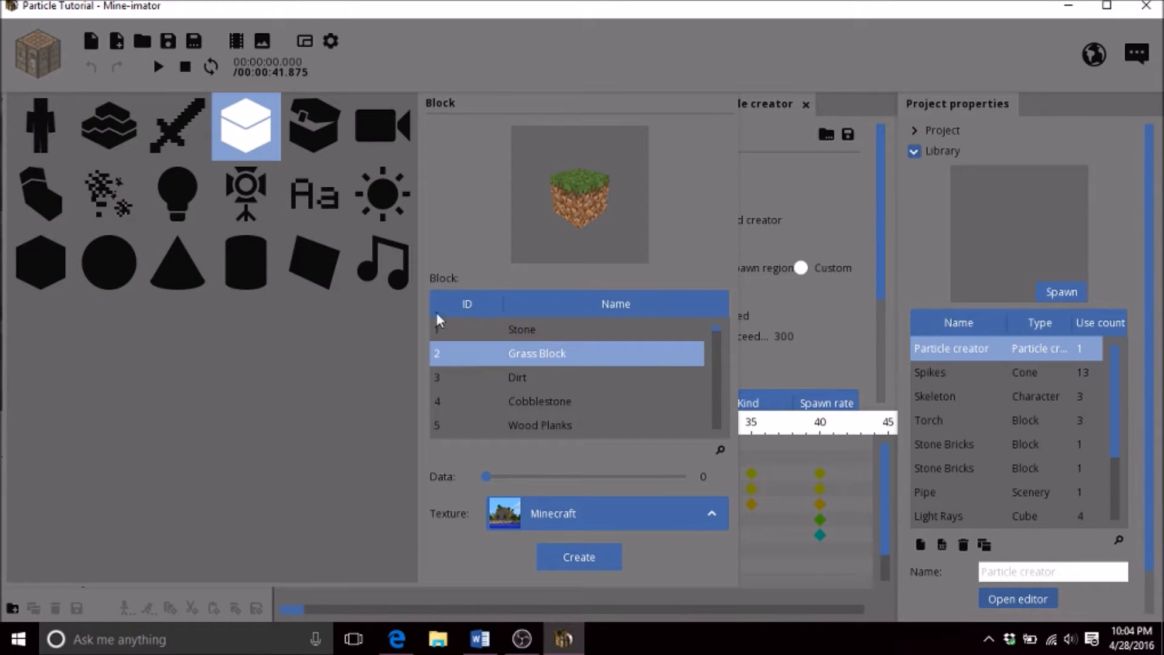
left_click(577, 558)
left_click(299, 356)
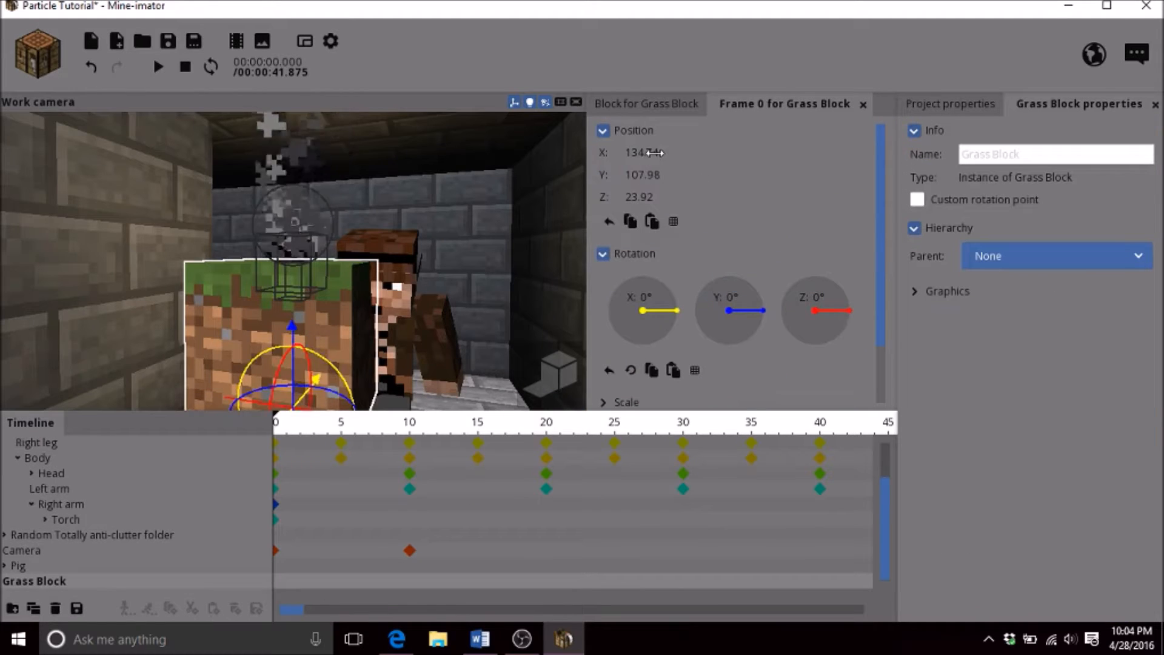
Move the Grass Block out of the camera's way to X 0, Y -16.60, Z 0
right_click(655, 152)
right_click(662, 177)
right_click(663, 197)
right_click_drag(534, 225, 460, 188)
left_click_drag(343, 244, 338, 299)
right_click_drag(337, 298, 315, 239)
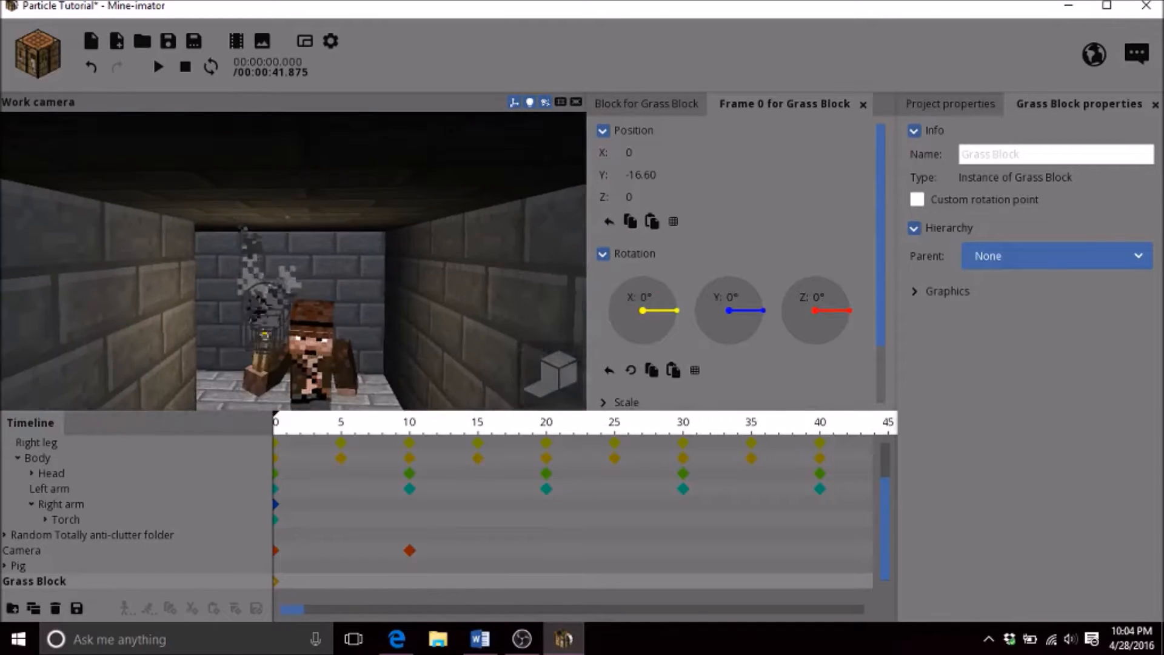
Open the particle editor for the library's first Particle creator and close the Grass Block's properties
left_click(968, 109)
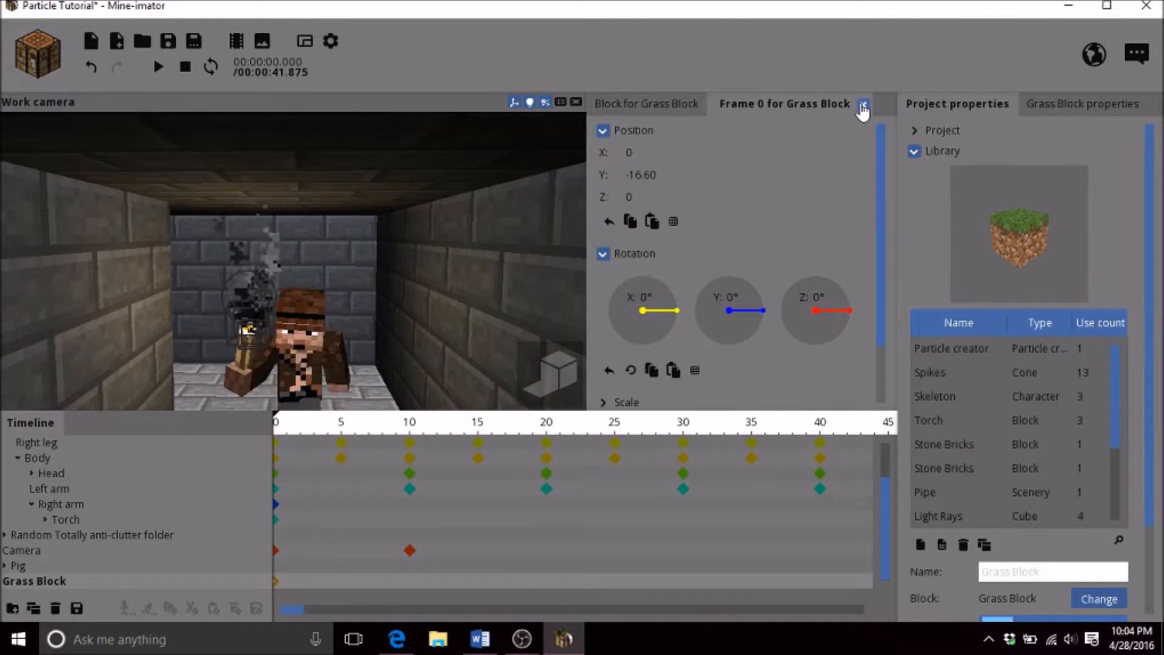
scroll(1112, 490, "down", 1)
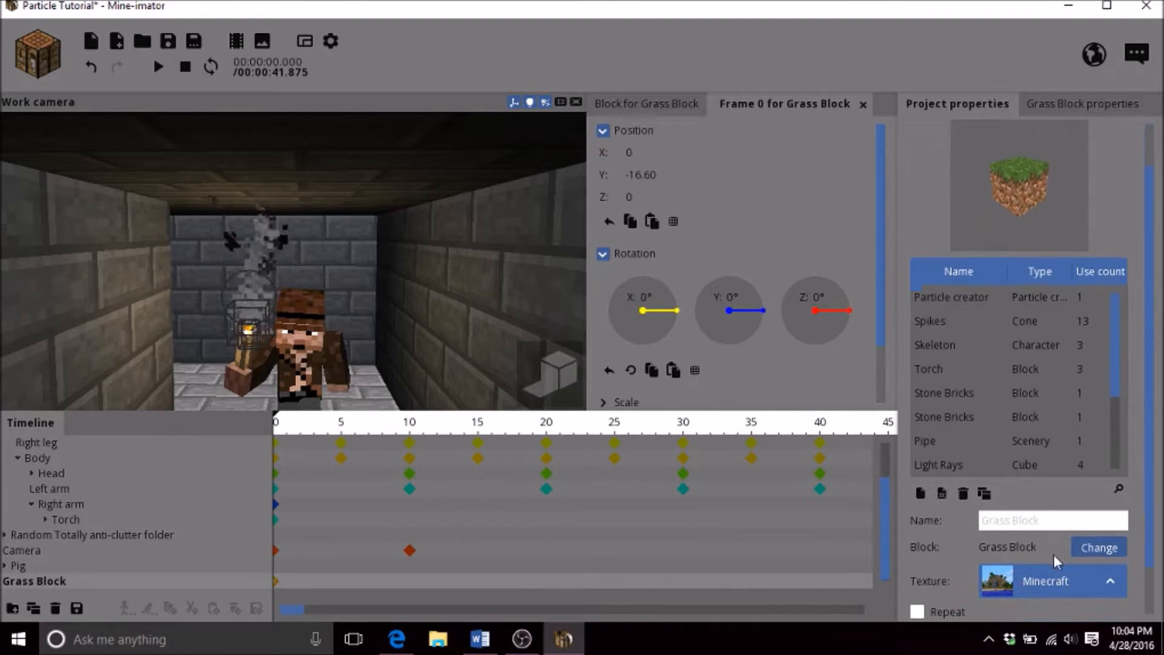
scroll(1128, 370, "down", 3)
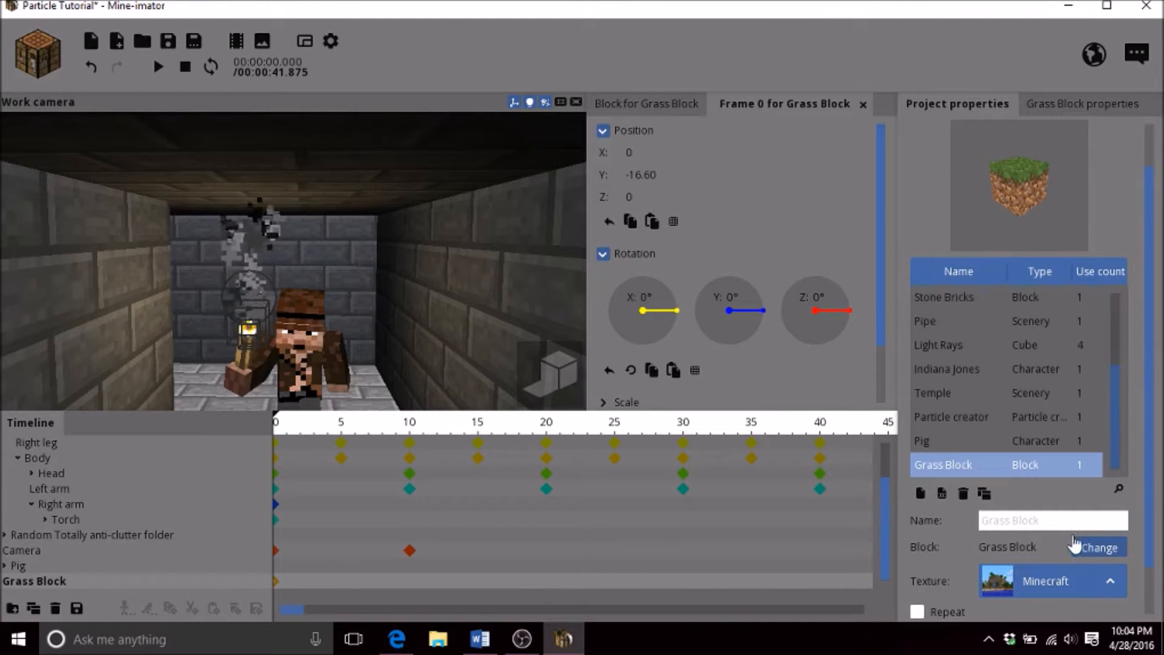
left_click(1013, 421)
left_click_drag(1115, 435, 1104, 345)
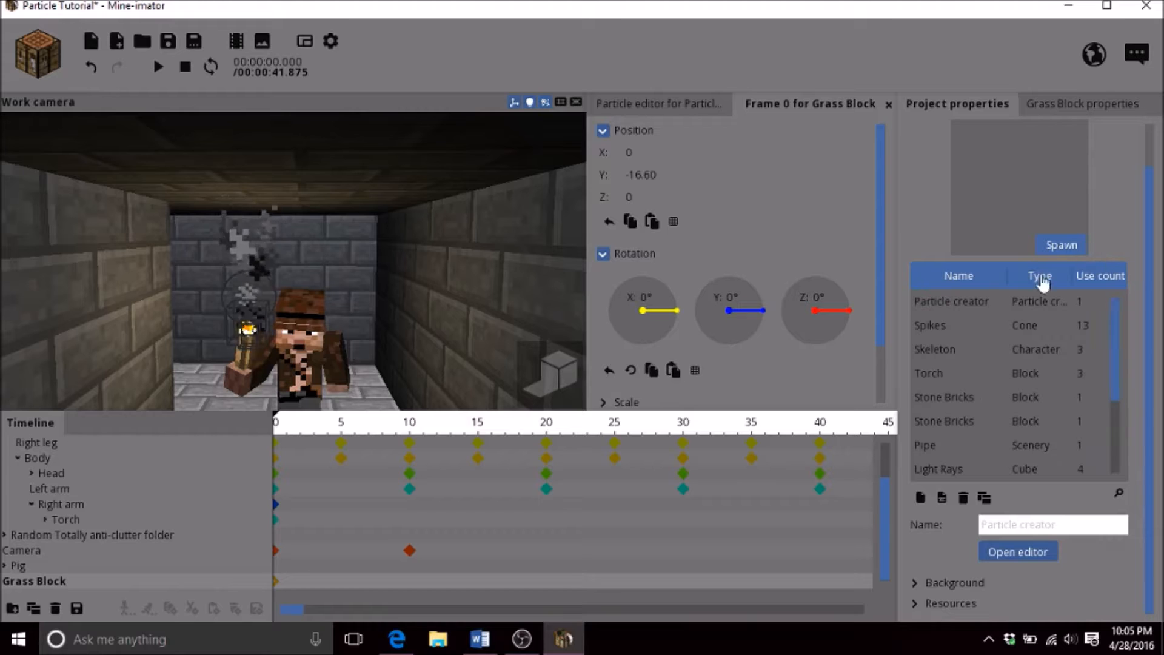
left_click(1020, 303)
left_click(1035, 556)
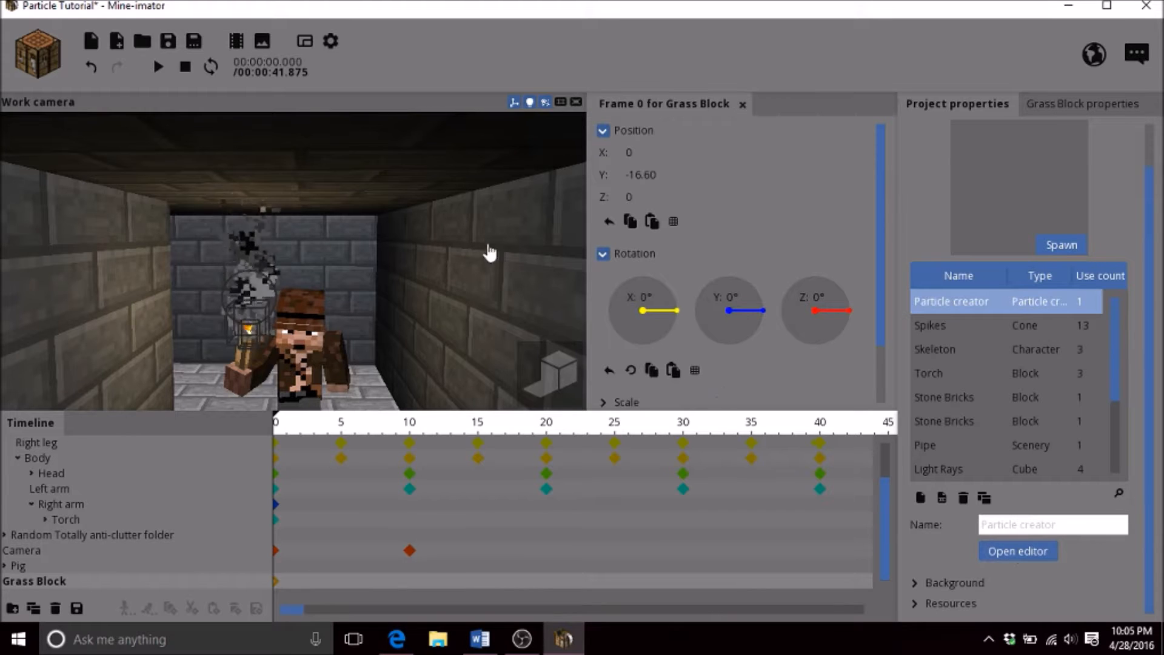
left_click_drag(490, 252, 750, 144)
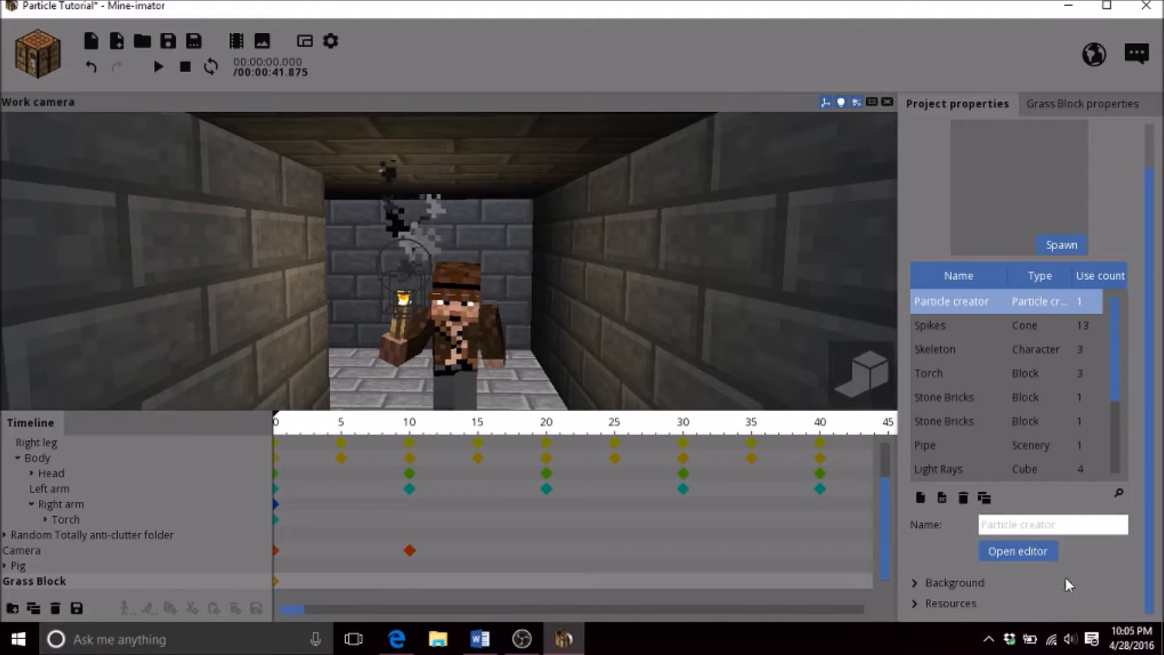
left_click(1031, 553)
left_click(1095, 108)
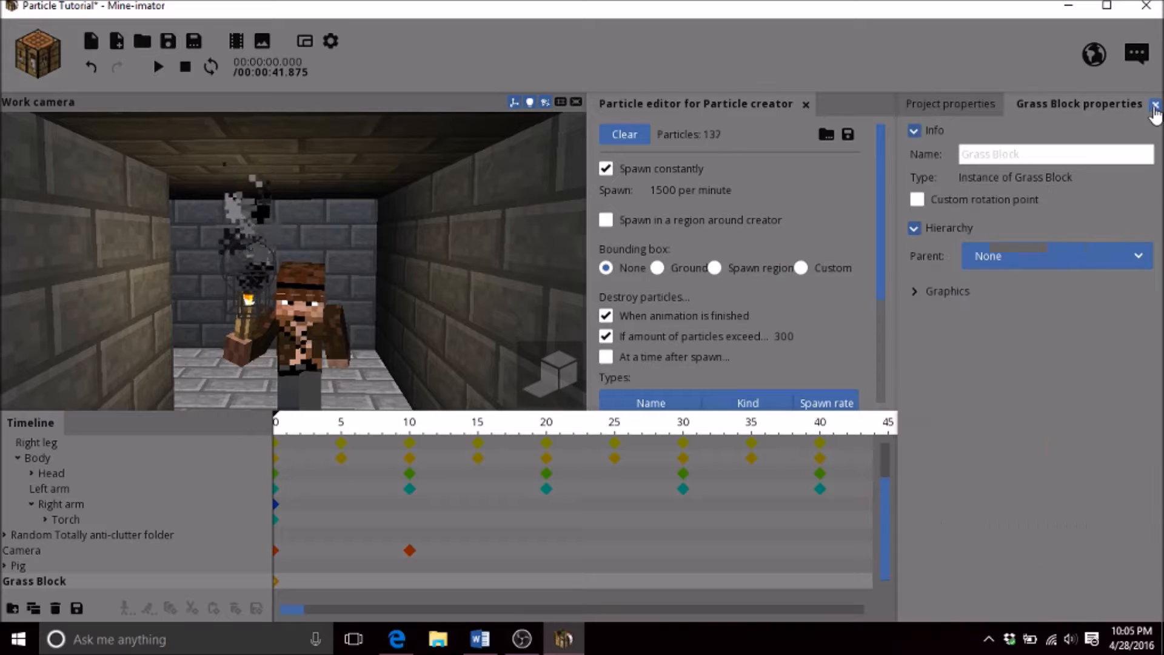
left_click(1156, 106)
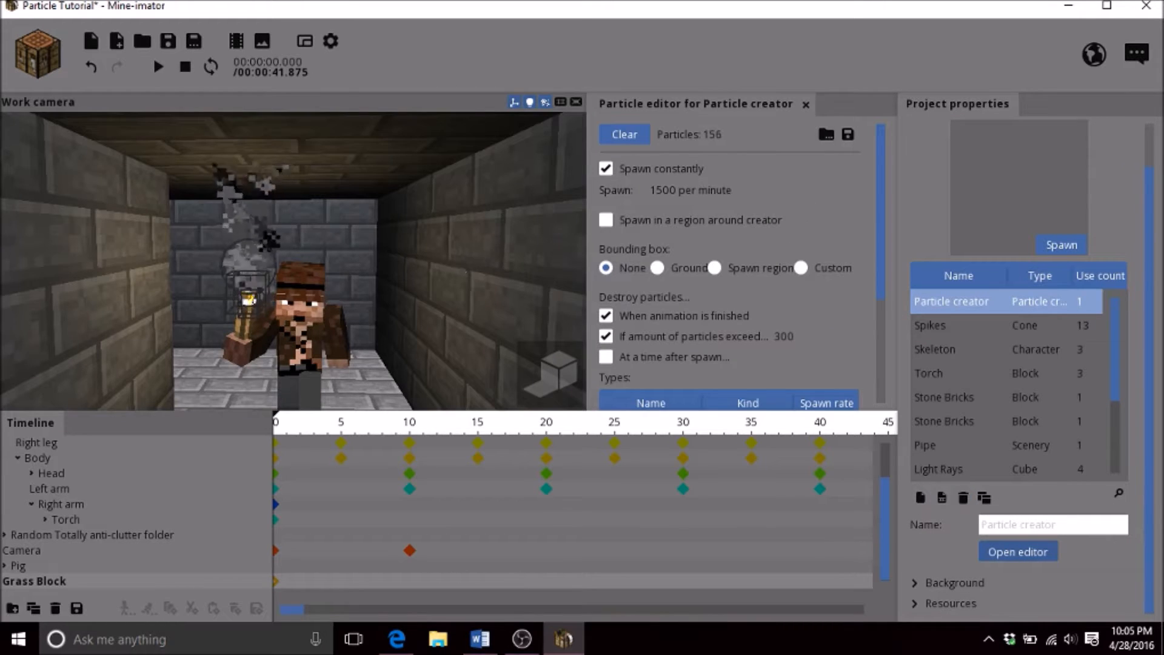
Lower the particle spawn amount to 100 per minute and set the Smoke type's kind to Grass Block
left_click_drag(570, 233, 578, 224)
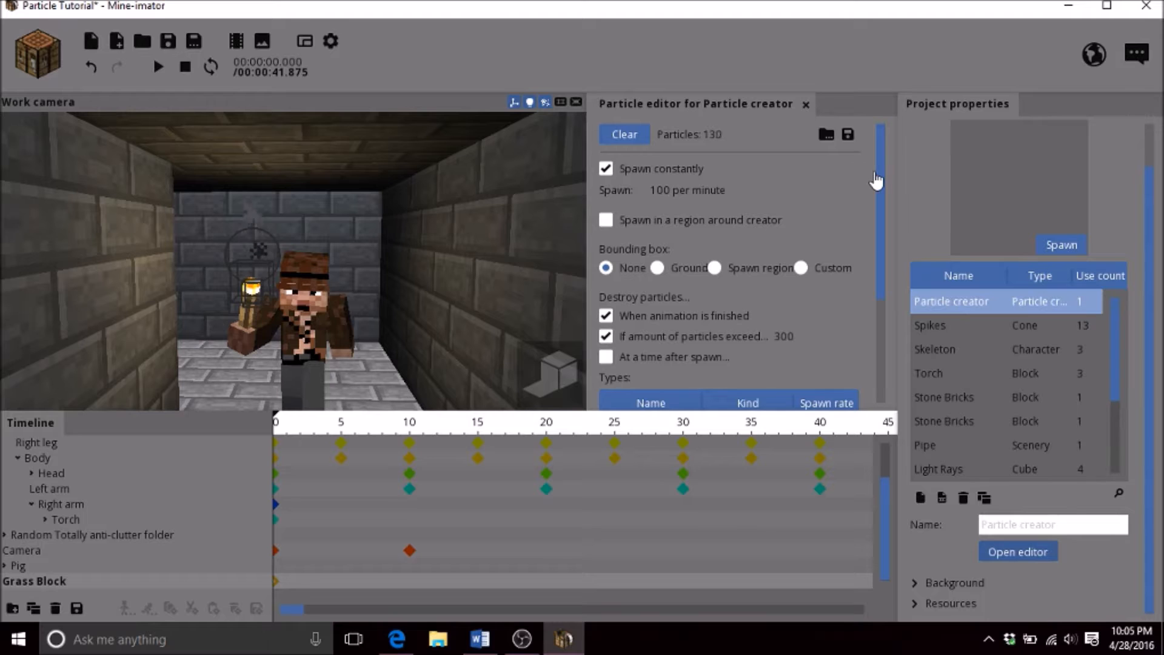
left_click_drag(879, 182, 849, 337)
left_click(762, 300)
left_click_drag(876, 187, 867, 249)
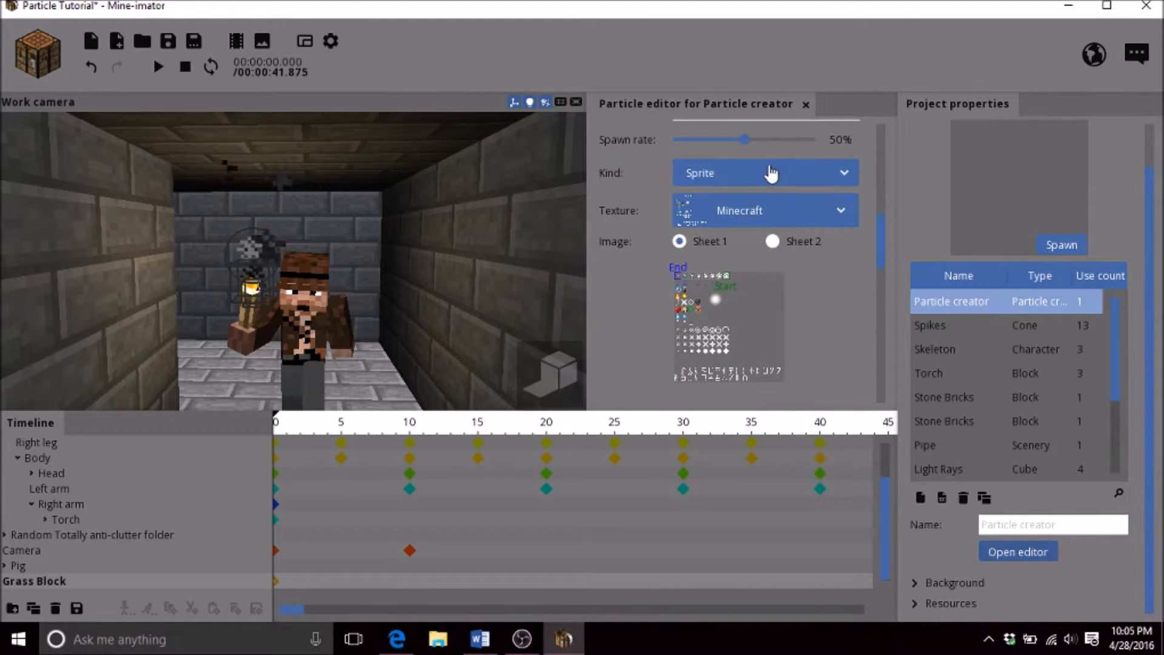
left_click(771, 174)
left_click(725, 502)
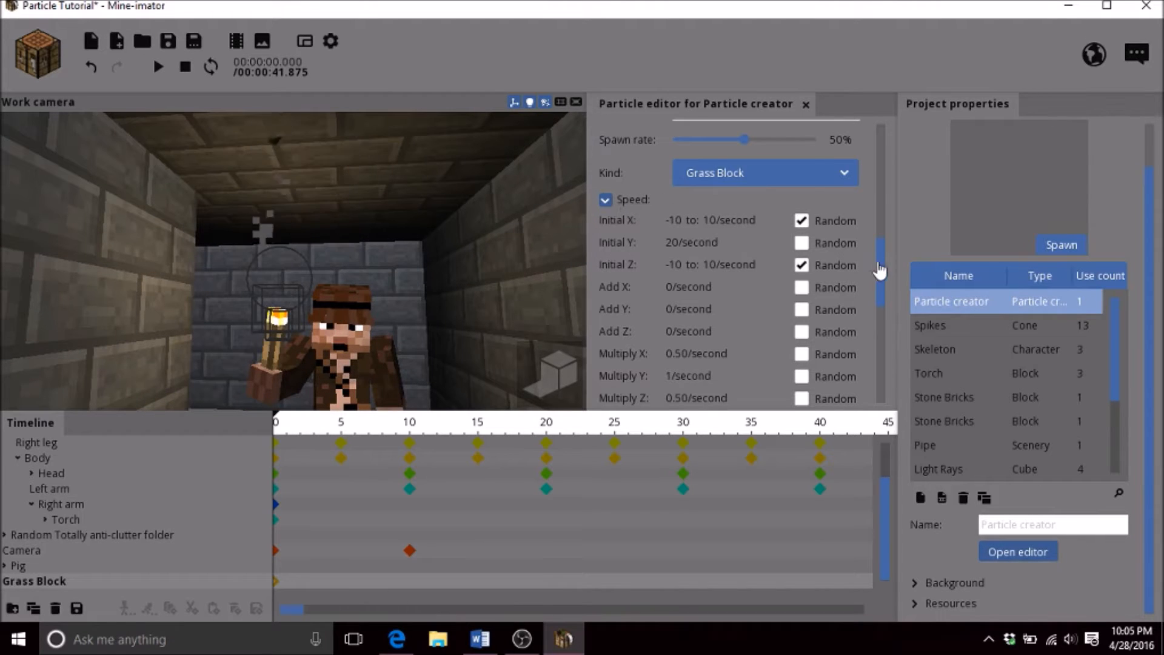
scroll(879, 270, "down", 3)
scroll(882, 267, "up", 5)
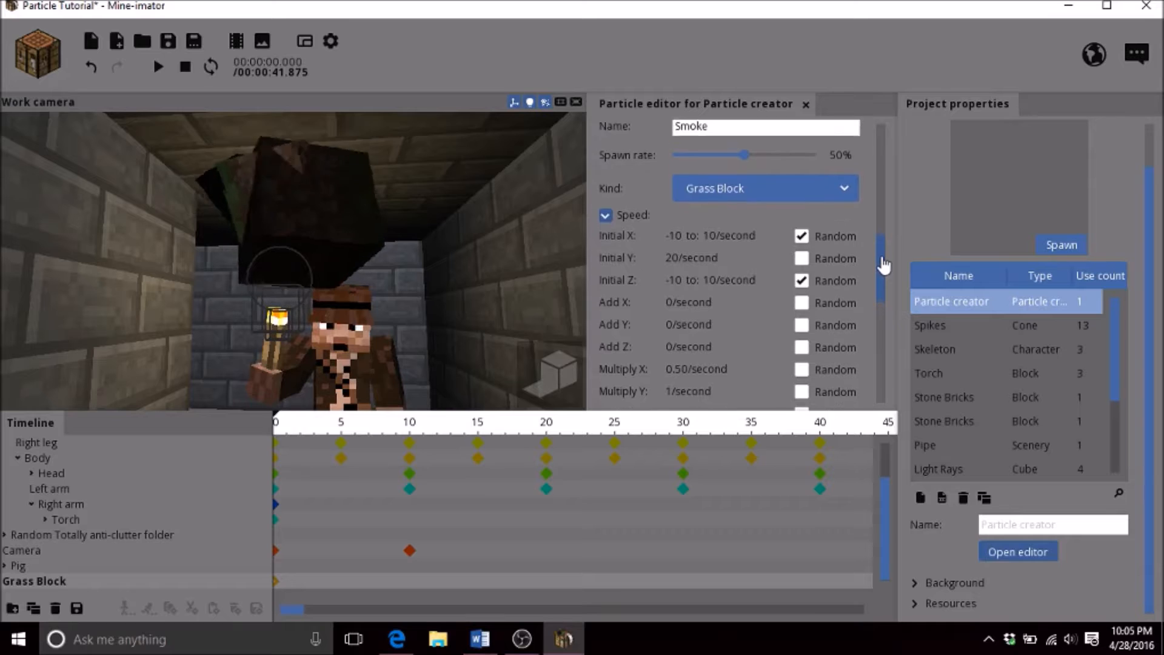
left_click_drag(883, 261, 883, 257)
mouse_move(519, 240)
left_mouse_down()
mouse_move(520, 267)
mouse_move(534, 255)
left_mouse_up()
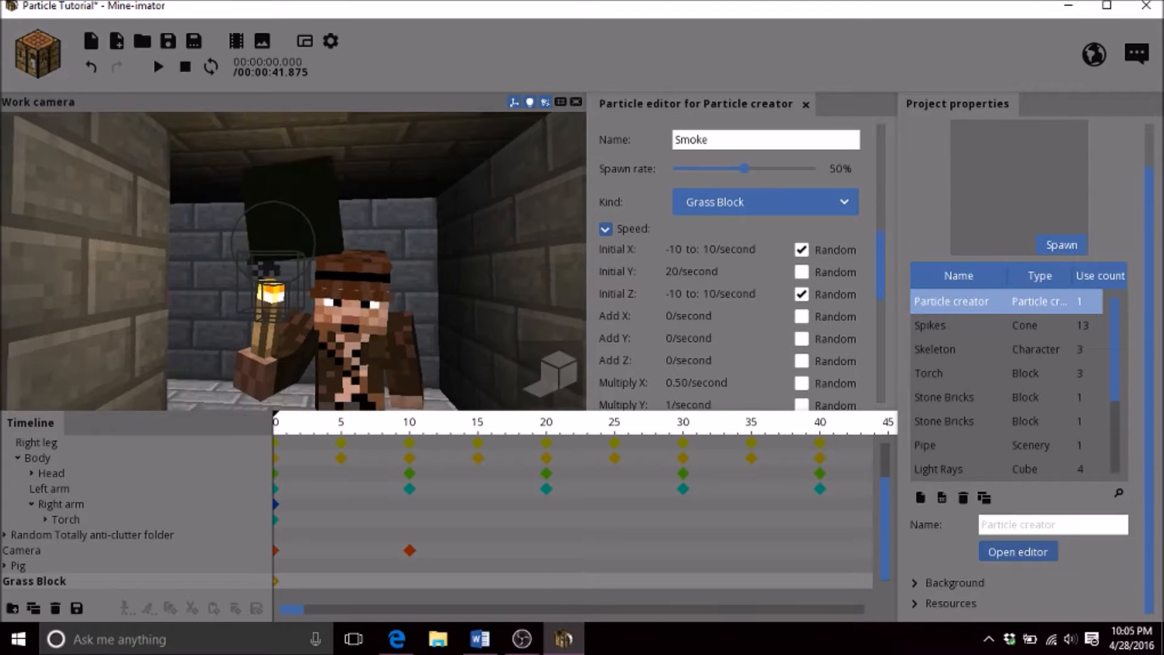
Set both the start color and the end color of the Grass Block smoke particles to white, FFFFFF
left_click_drag(884, 247, 878, 366)
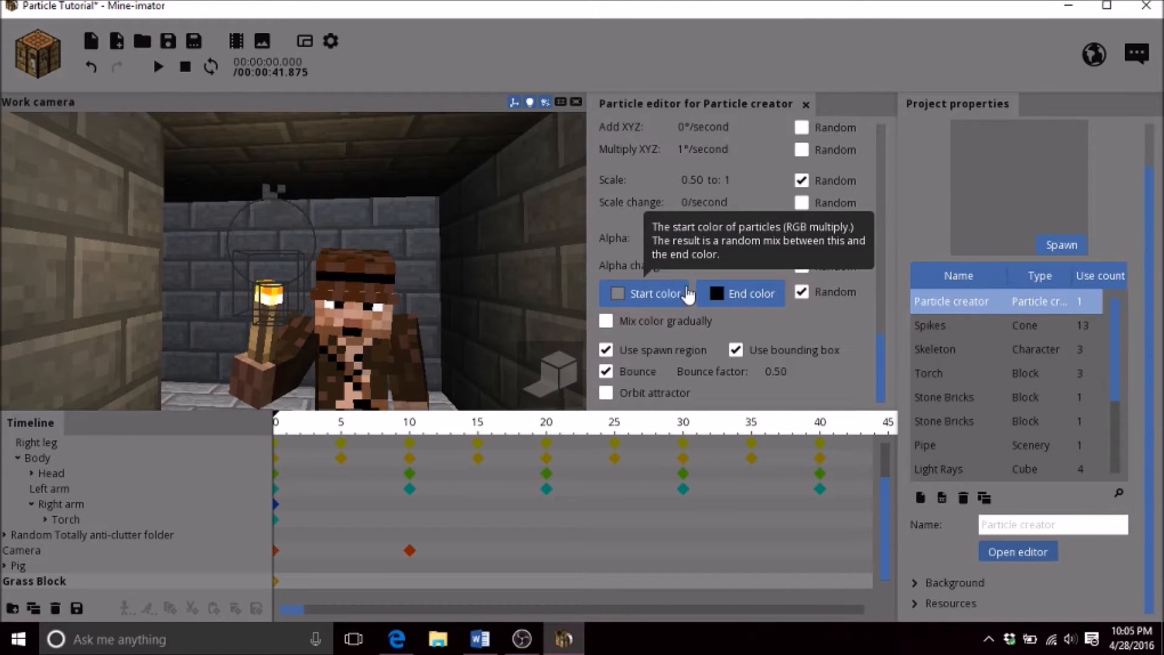
left_click(623, 322)
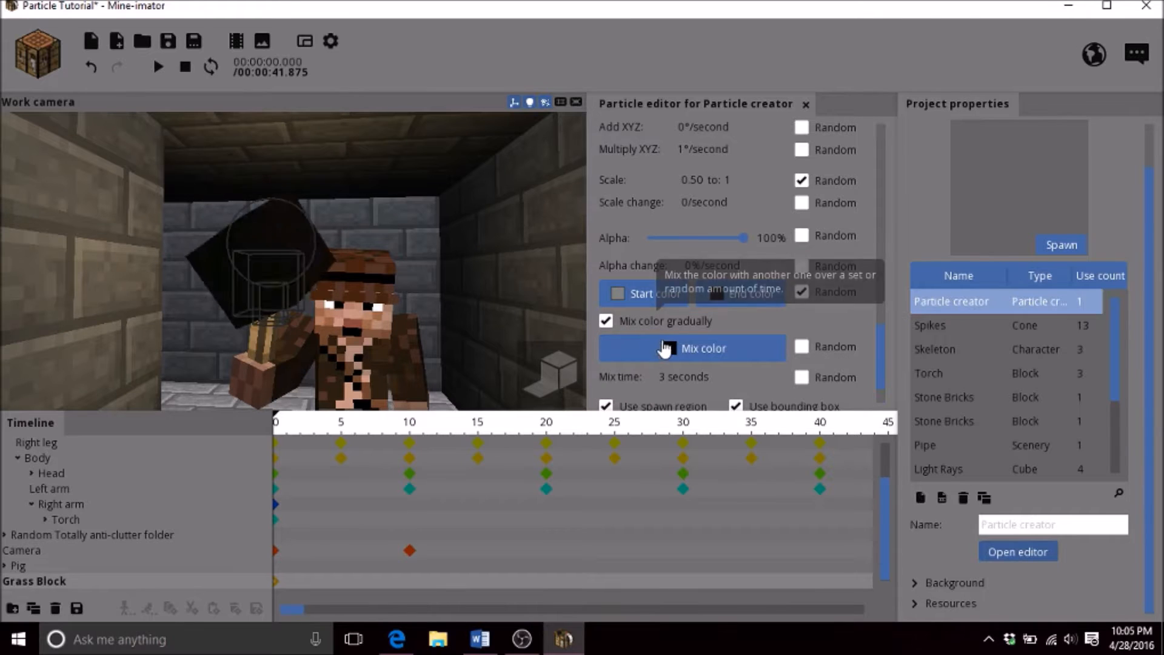
left_click(643, 321)
left_click(633, 293)
left_click_drag(436, 222, 398, 163)
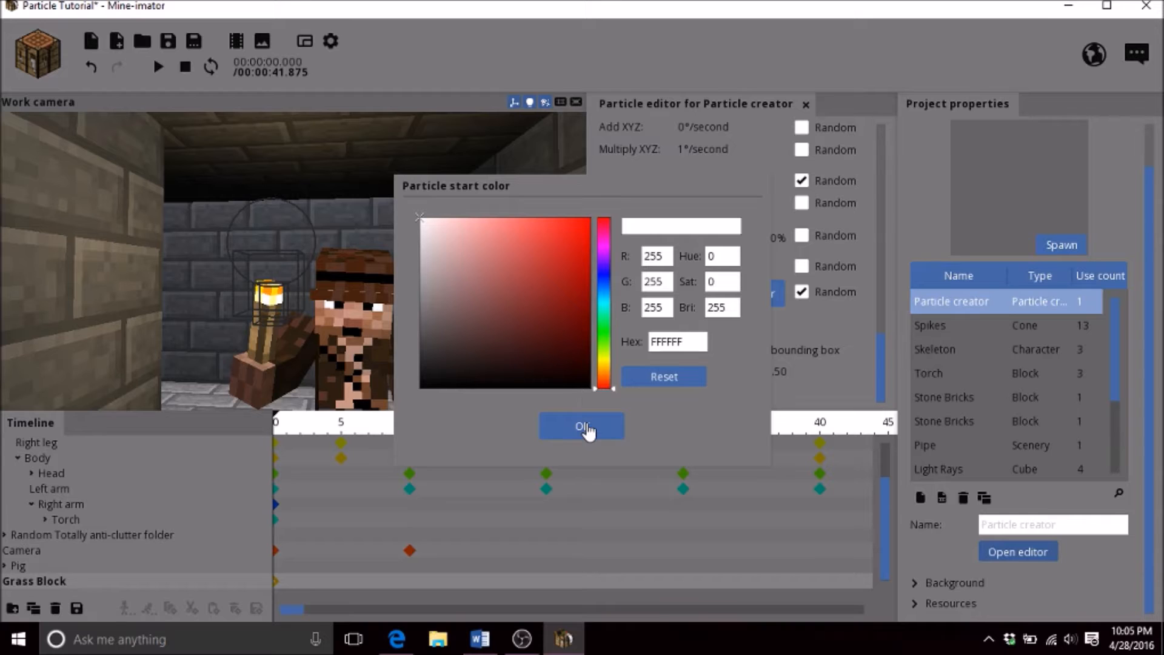
left_click(582, 427)
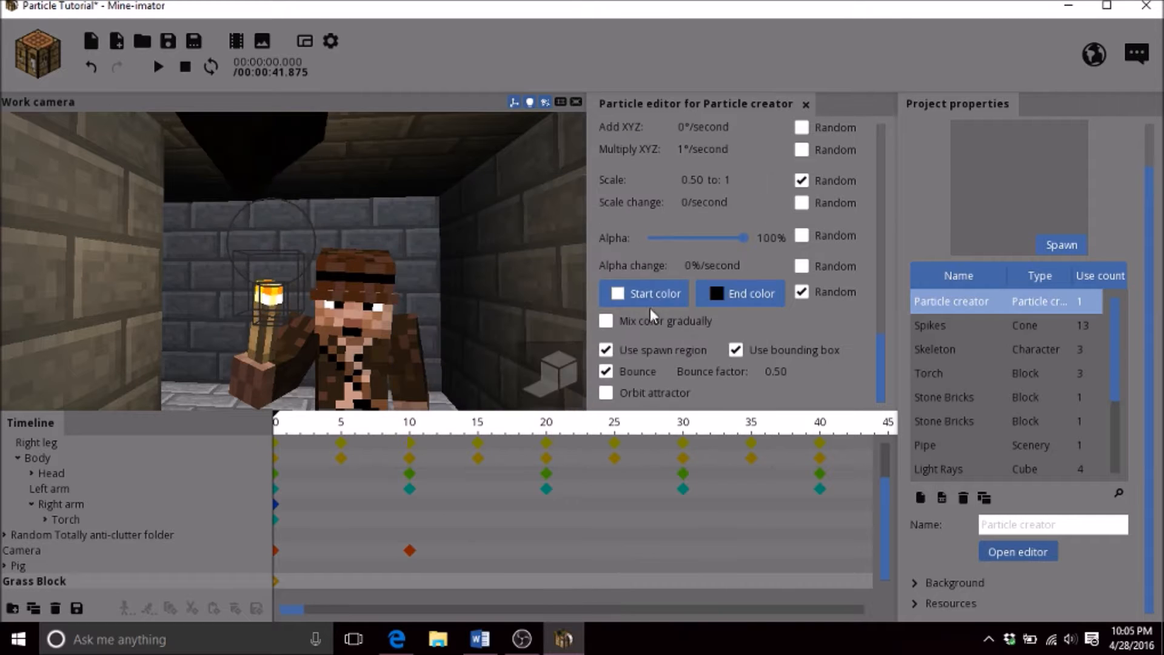
left_click(755, 293)
left_click(422, 222)
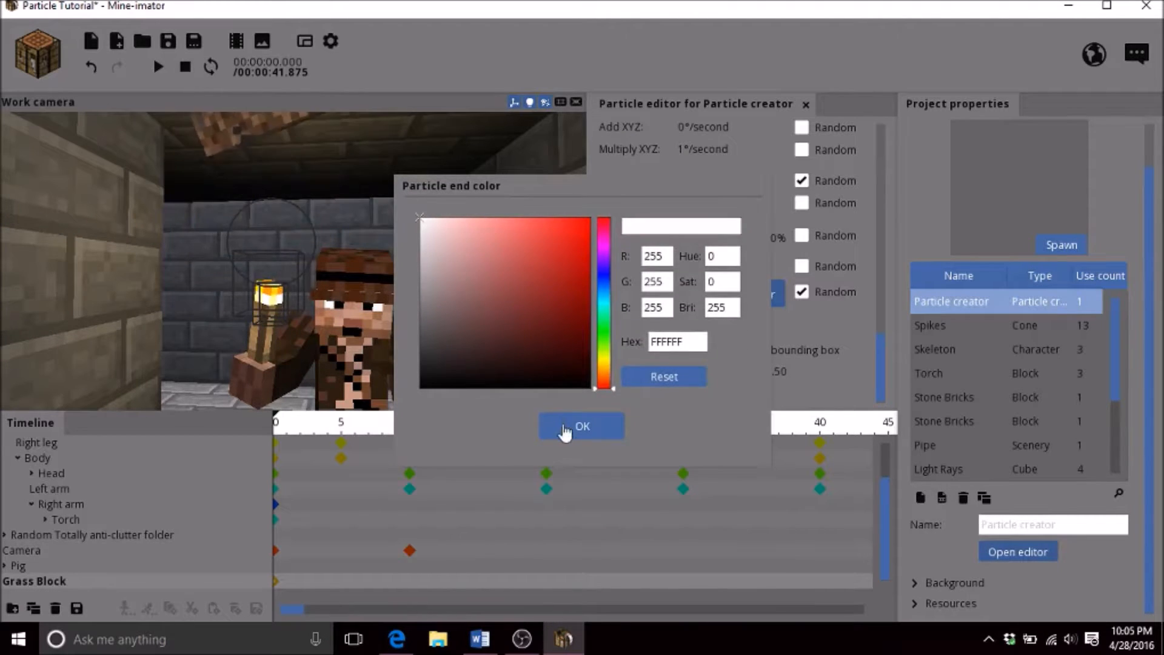
left_click(583, 428)
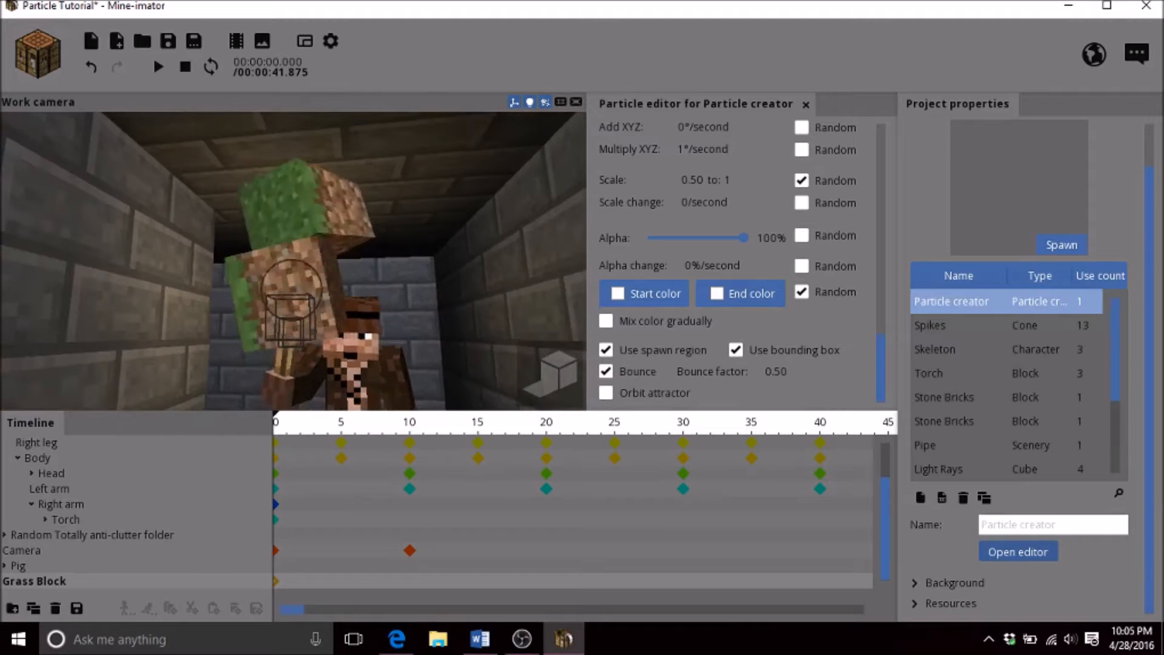
Set both the start color and the end color of the Grass Block smoke particles to black, 000000
left_click(622, 298)
left_click_drag(451, 354, 461, 427)
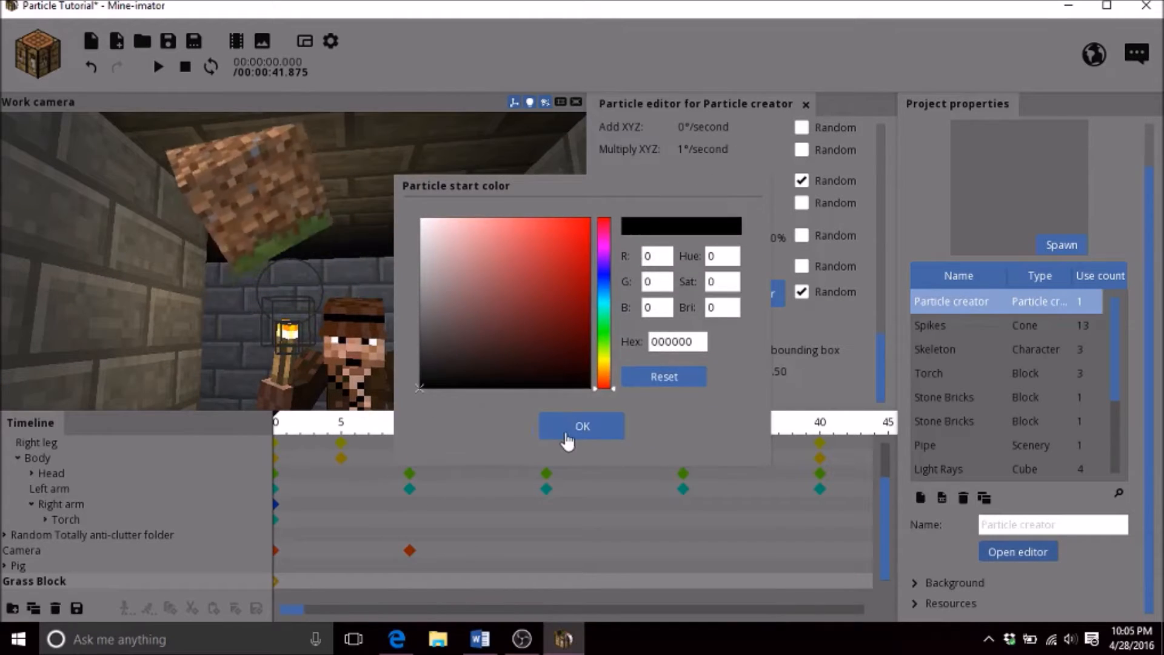
left_click(567, 431)
left_click(725, 297)
left_click_drag(554, 338, 345, 447)
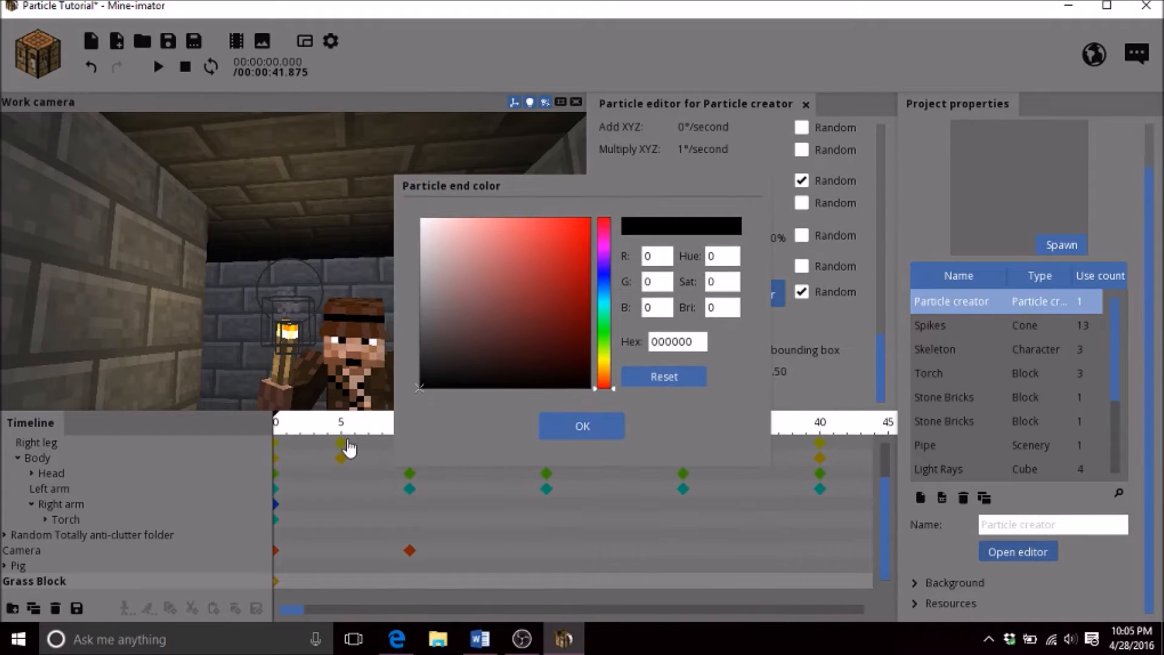
left_click(561, 427)
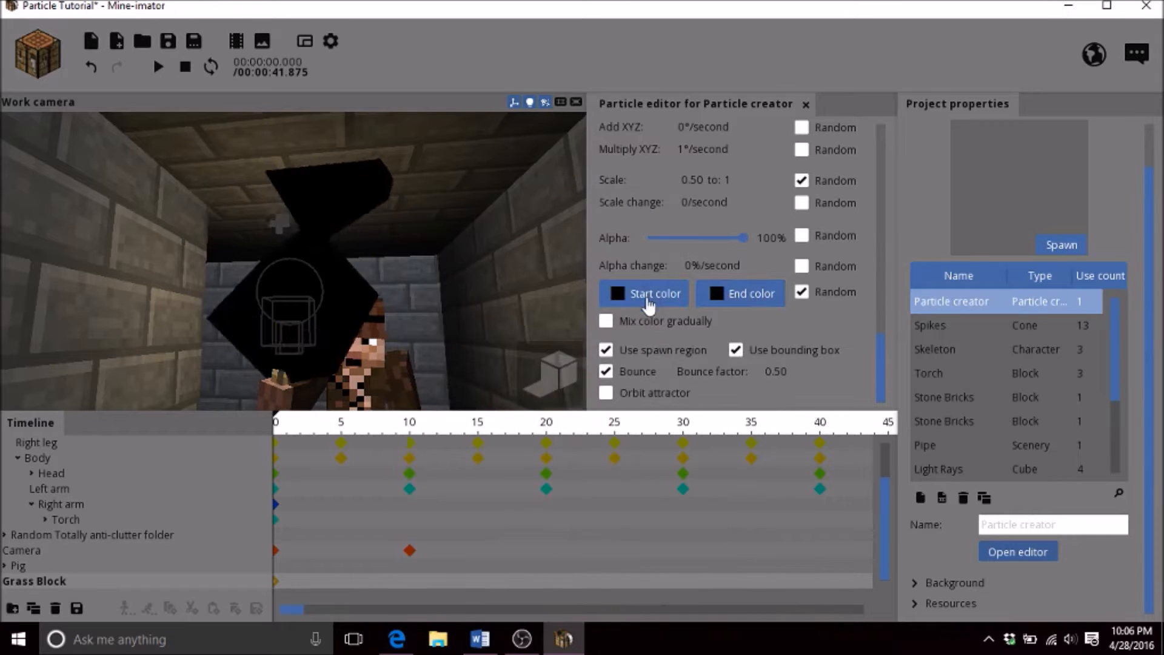
Make the particles mix gradually into the light orange color FFCC7B and save the project
left_click(605, 321)
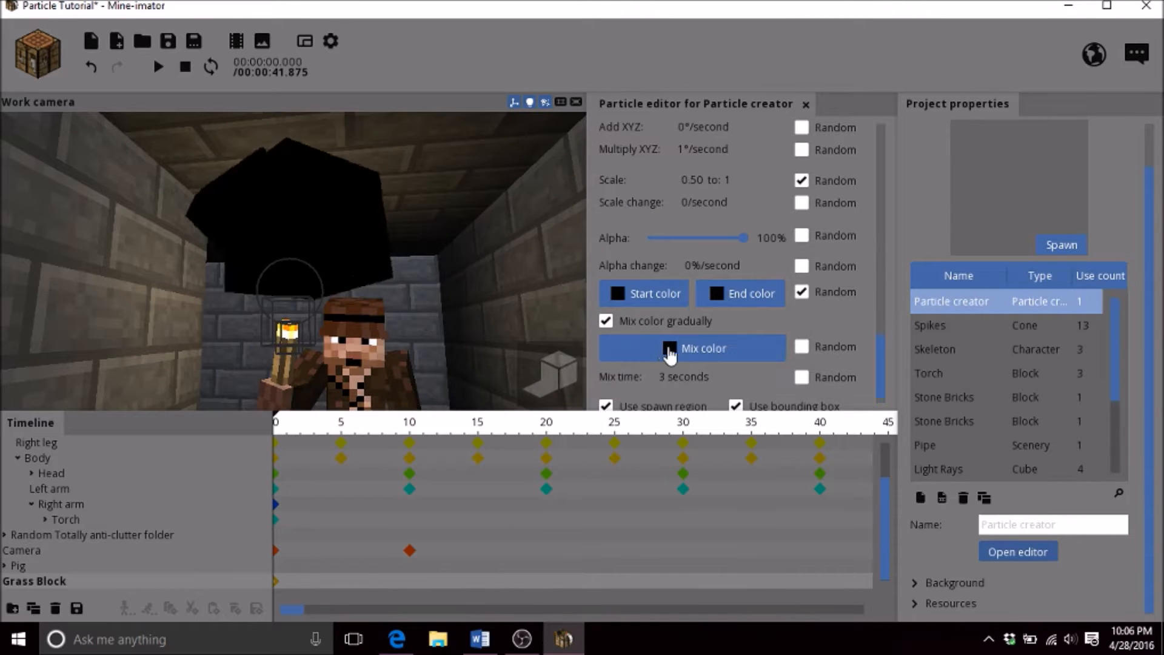
left_click(664, 345)
left_click_drag(452, 263, 419, 217)
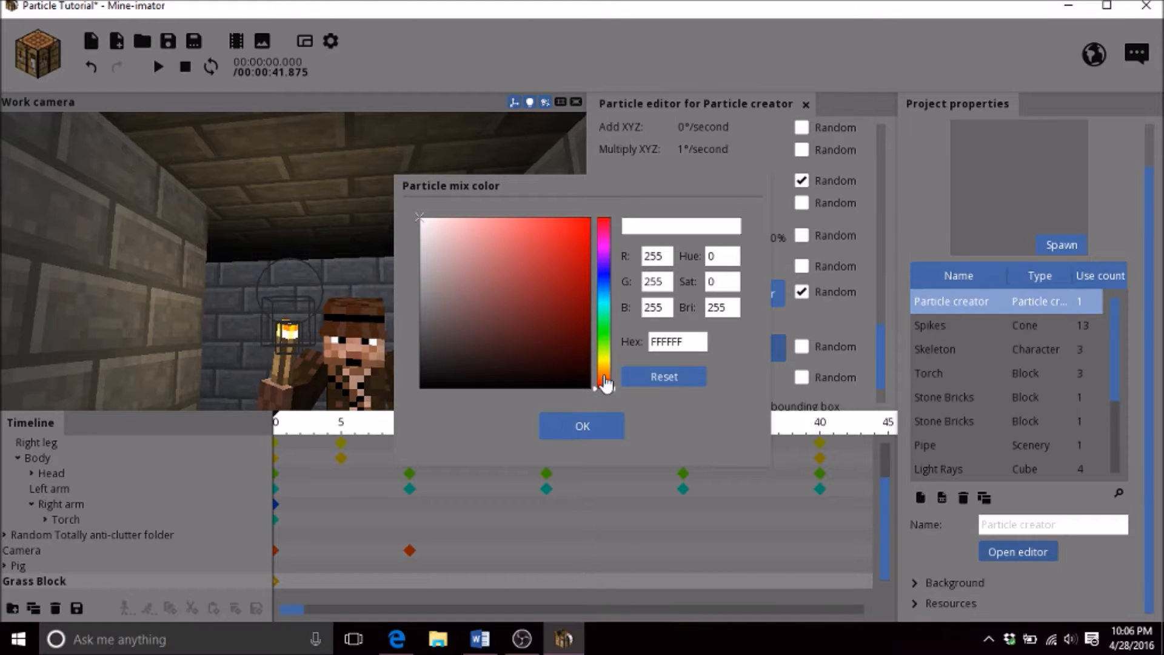
left_click_drag(605, 376, 603, 372)
left_click_drag(488, 259, 511, 181)
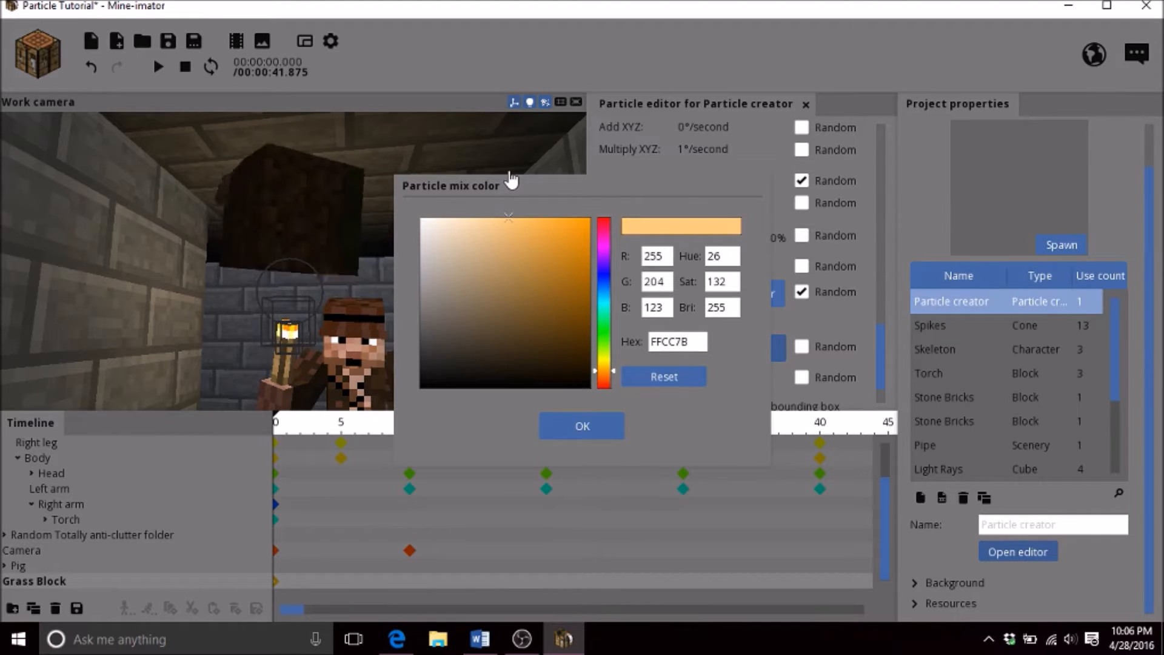
left_click(578, 442)
left_click(168, 41)
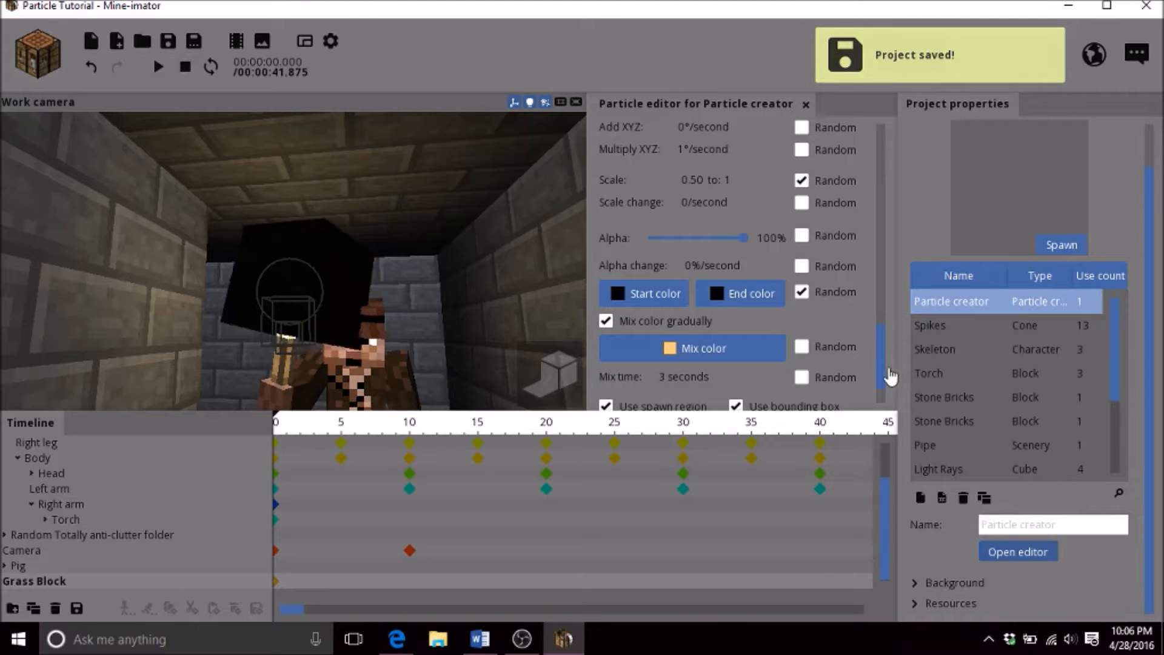
scroll(849, 364, "down", 3)
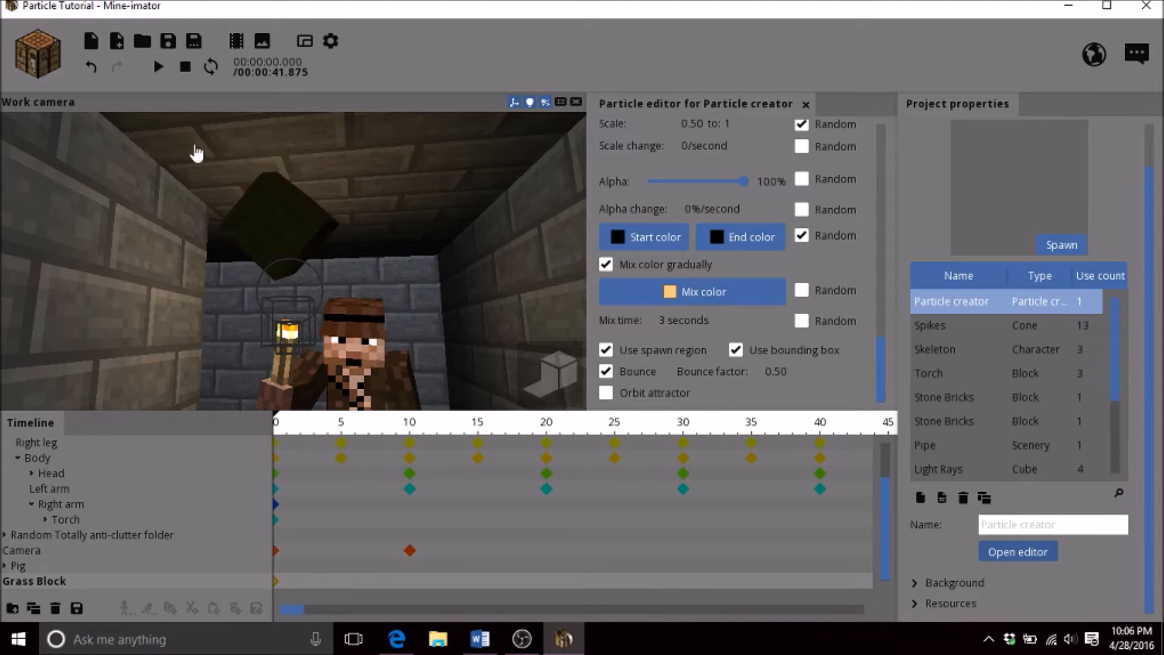
Create an untextured Cube and delete the Grass Block from both the timeline and the library
left_click(32, 55)
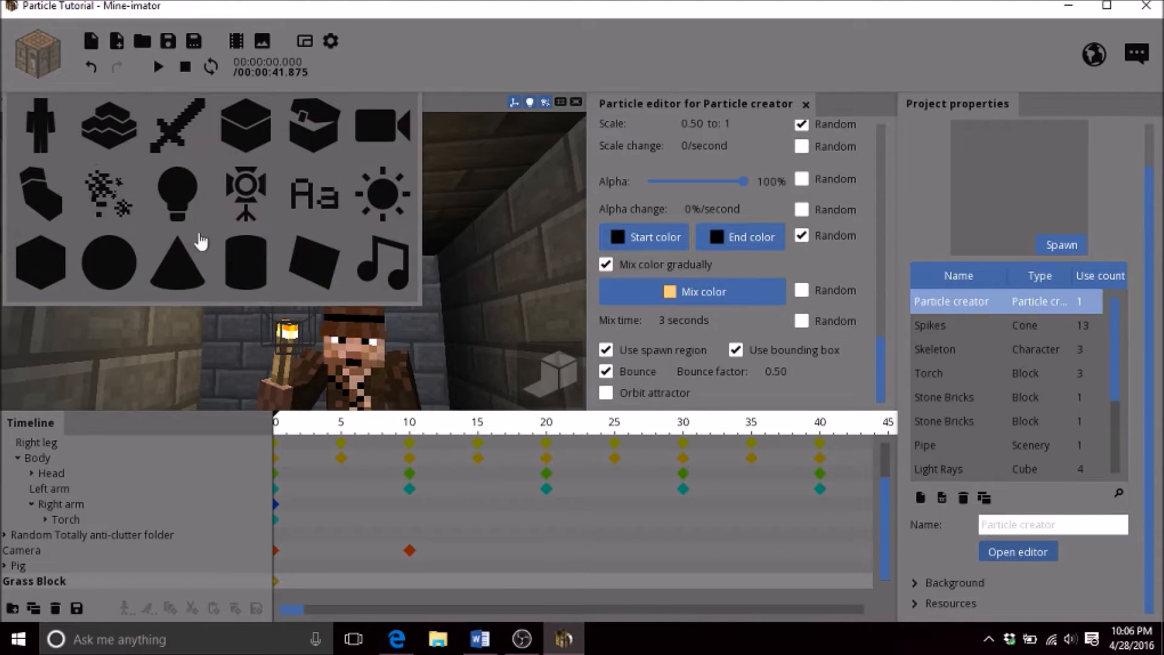
left_click(37, 260)
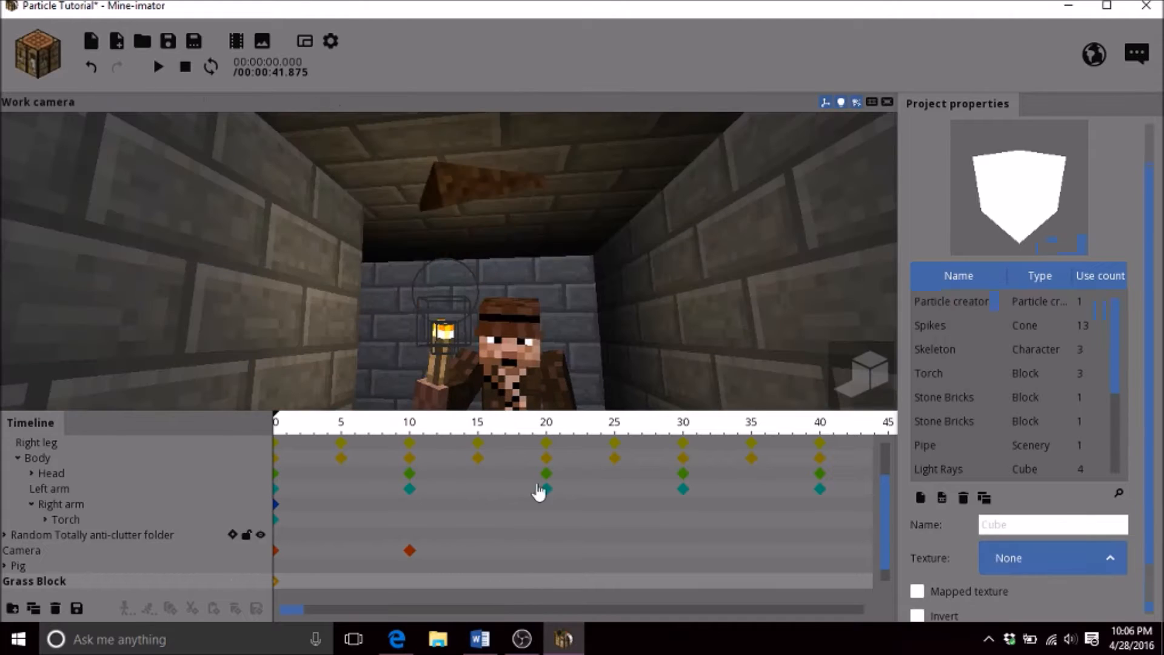
left_click_drag(884, 518, 881, 564)
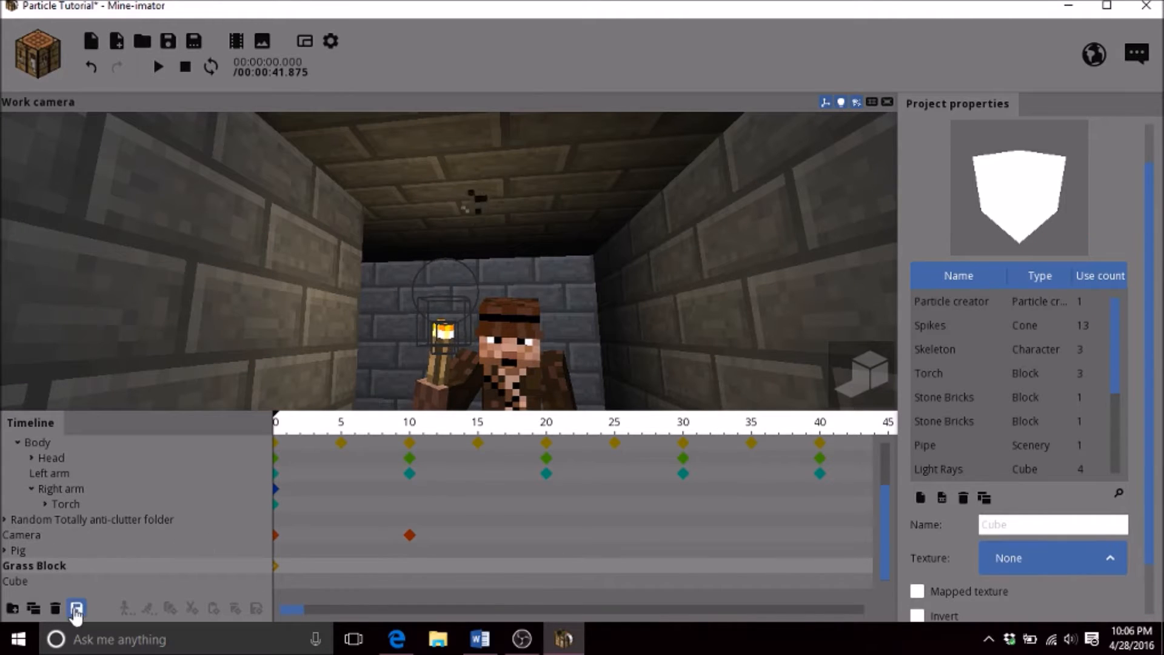
left_click(55, 608)
left_click_drag(1111, 374, 1025, 490)
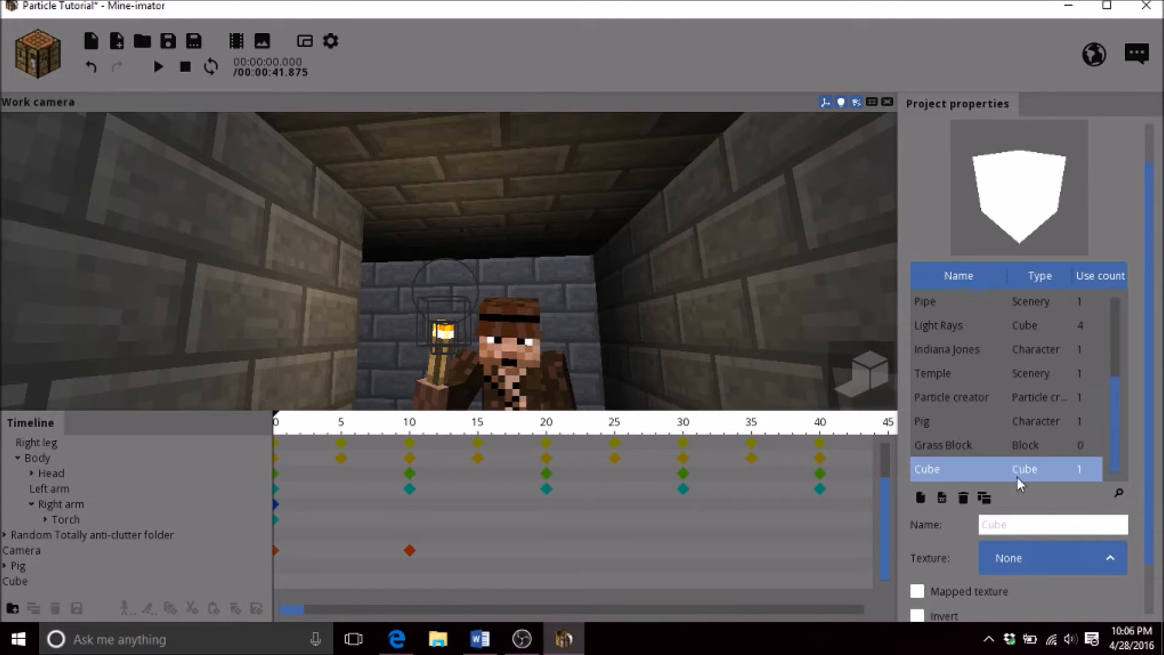
left_click(990, 449)
left_click(964, 498)
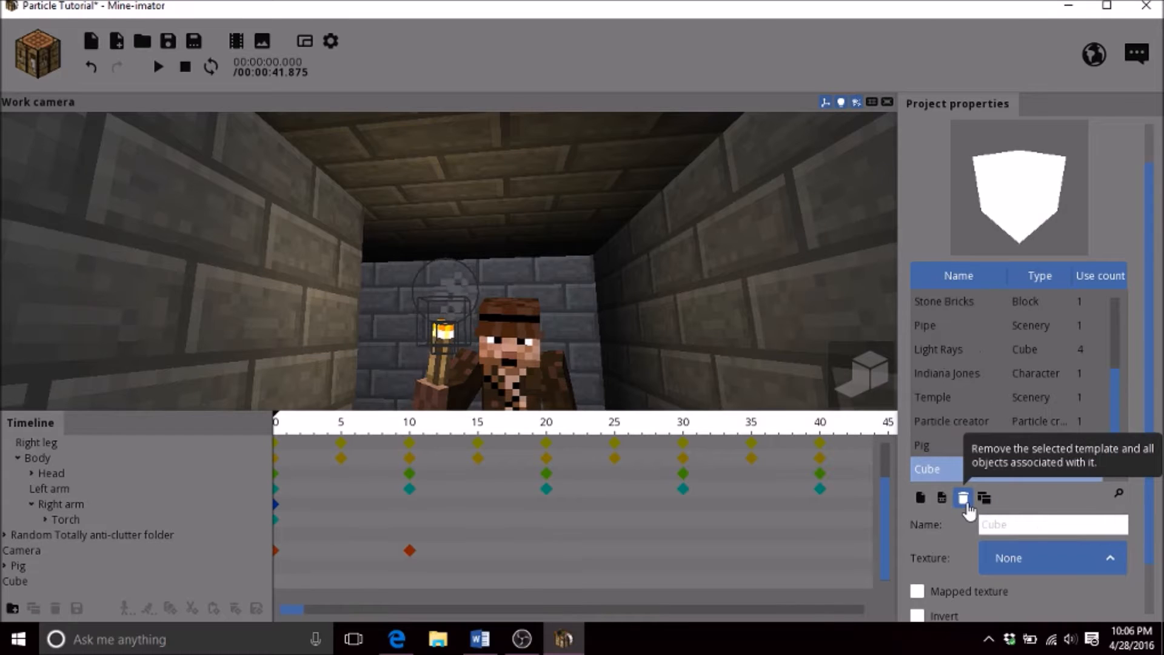
Reopen the particle editor for the library's first Particle creator and go to its list of particle types
left_click(995, 420)
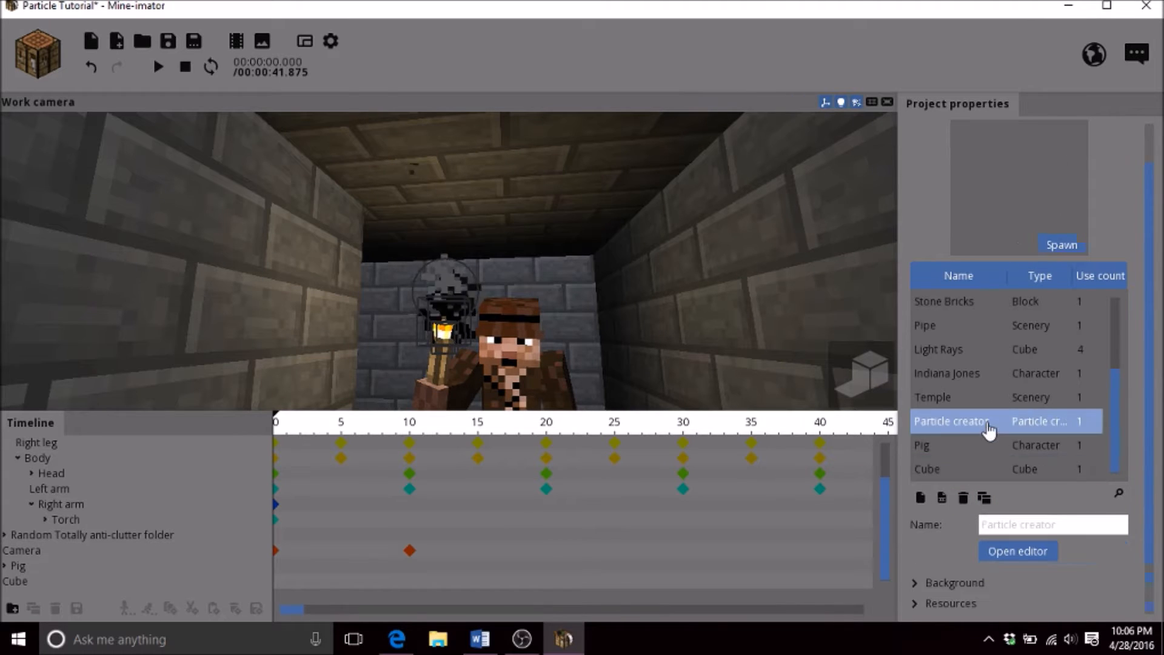
scroll(1027, 340, "up", 5)
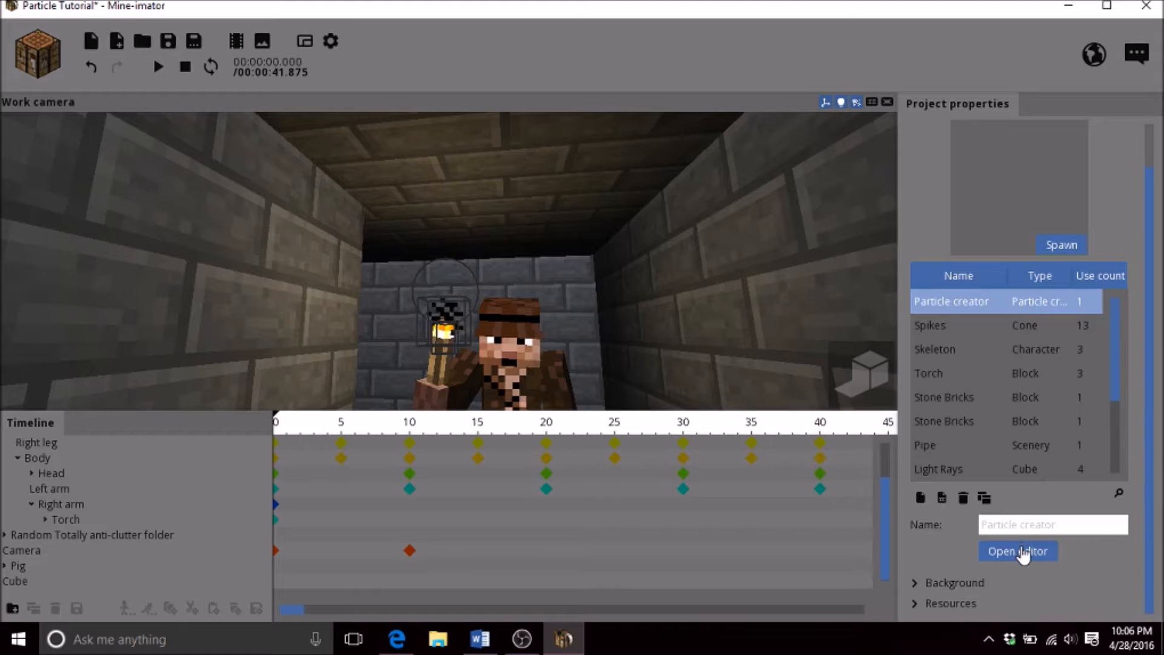
left_click(1023, 553)
scroll(877, 224, "down", 3)
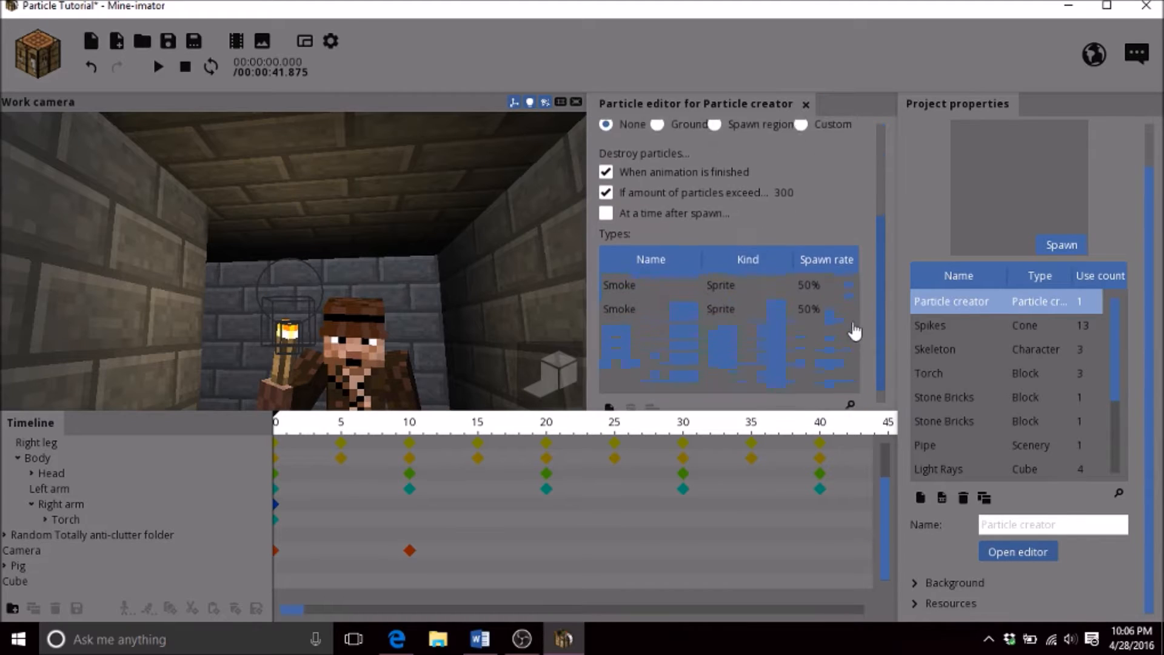
Select the Cube in the timeline and view where it sits in relation to the torch
left_click(804, 289)
scroll(881, 277, "down", 3)
scroll(881, 278, "up", 6)
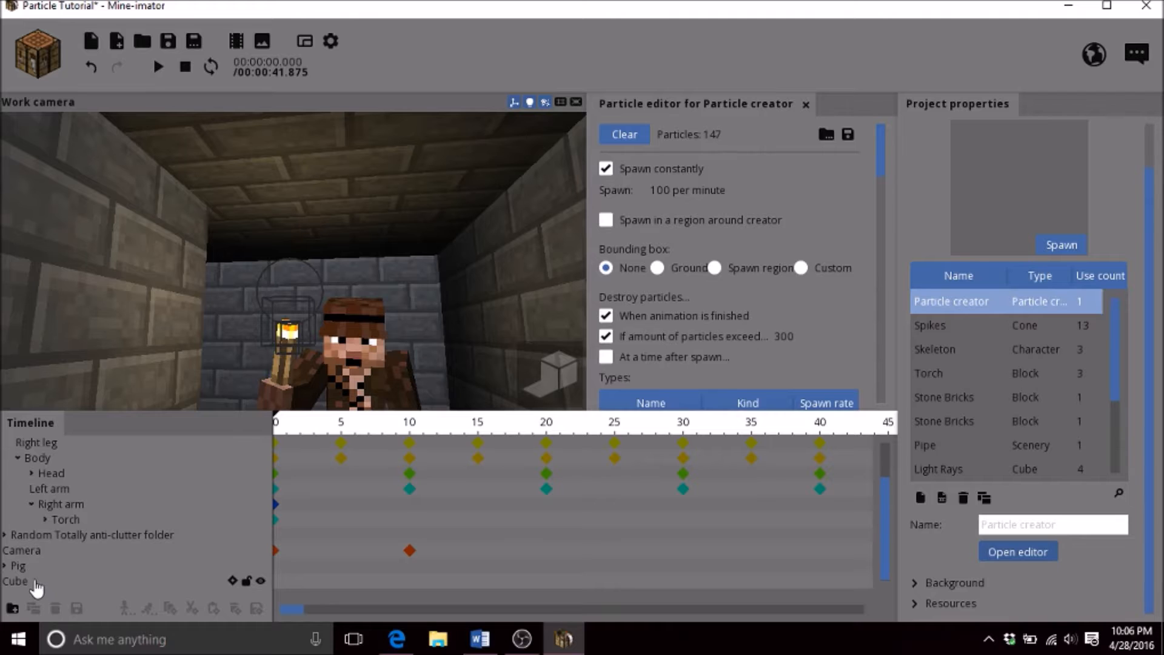
double_click(34, 583)
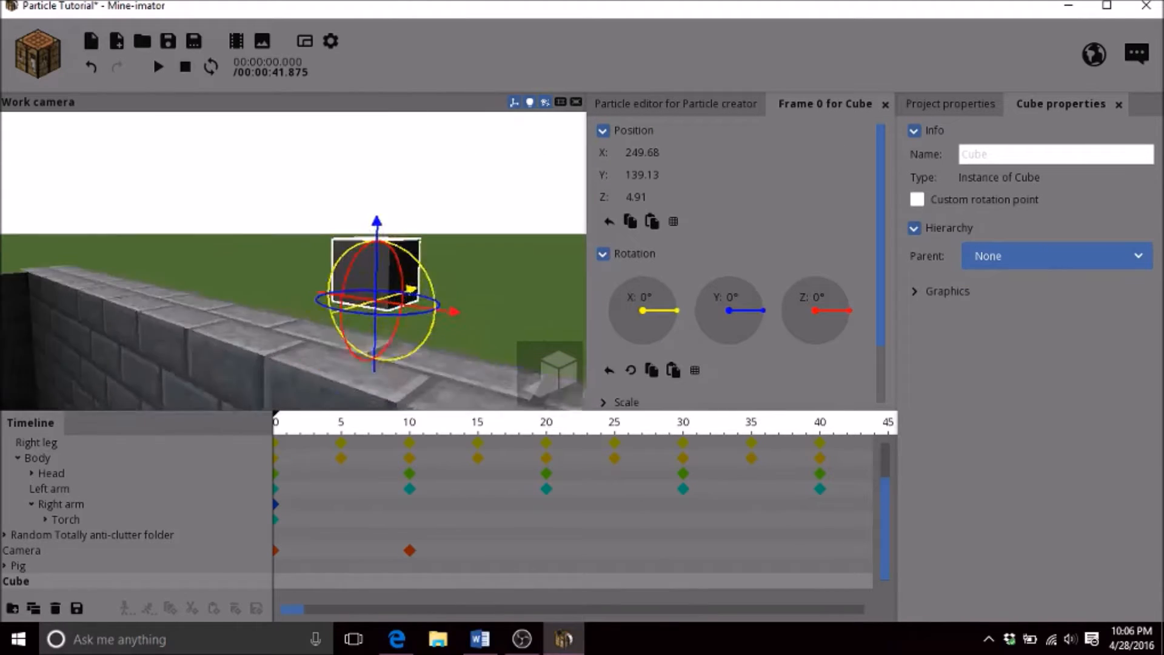
key("s")
mouse_move(323, 334)
left_mouse_down()
mouse_move(303, 334)
mouse_move(323, 334)
left_mouse_up()
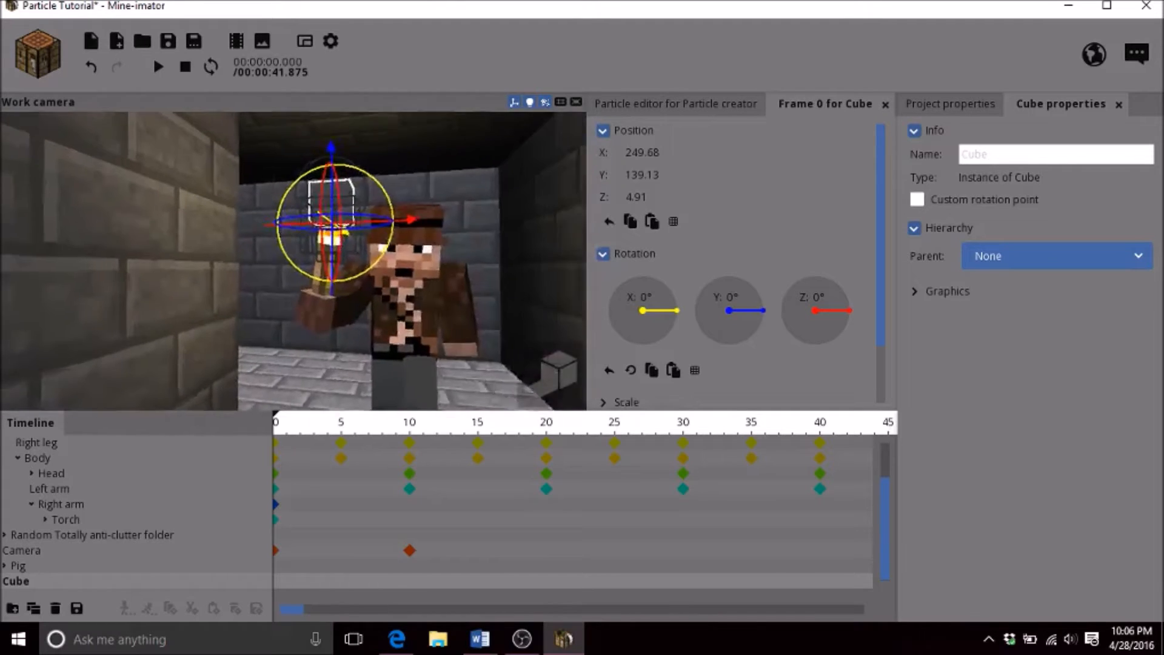
left_click_drag(323, 282, 333, 280)
key("s")
Close the Cube's frame and properties panels, keeping the particle editor open, and save the project
left_click(715, 104)
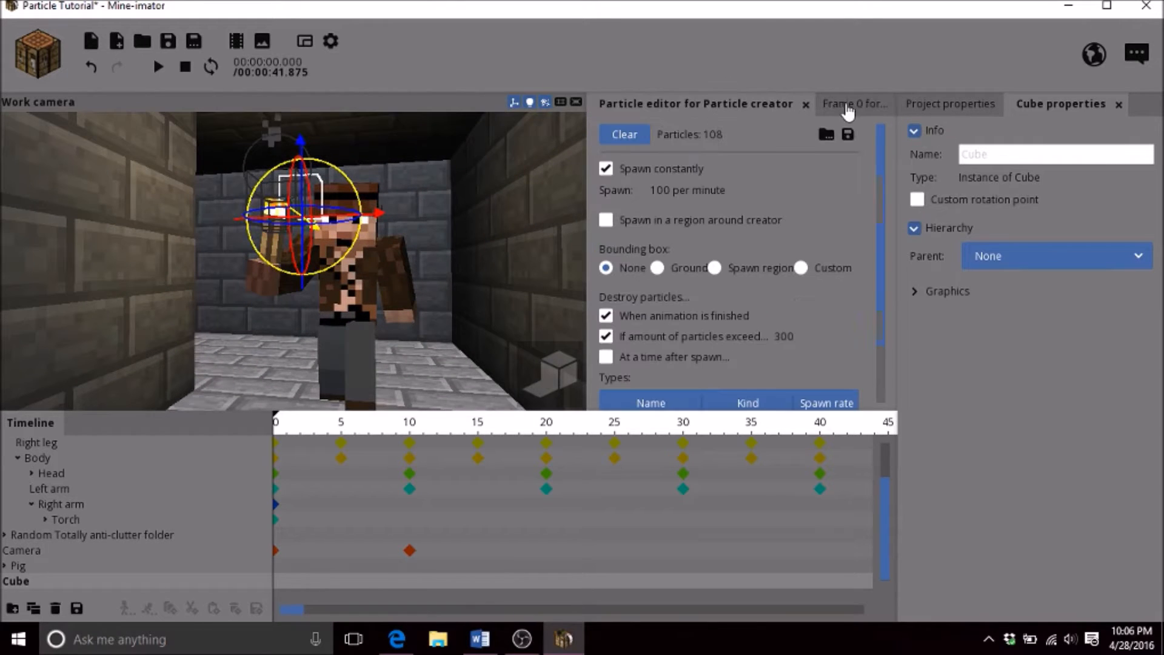
left_click(855, 104)
left_click(887, 106)
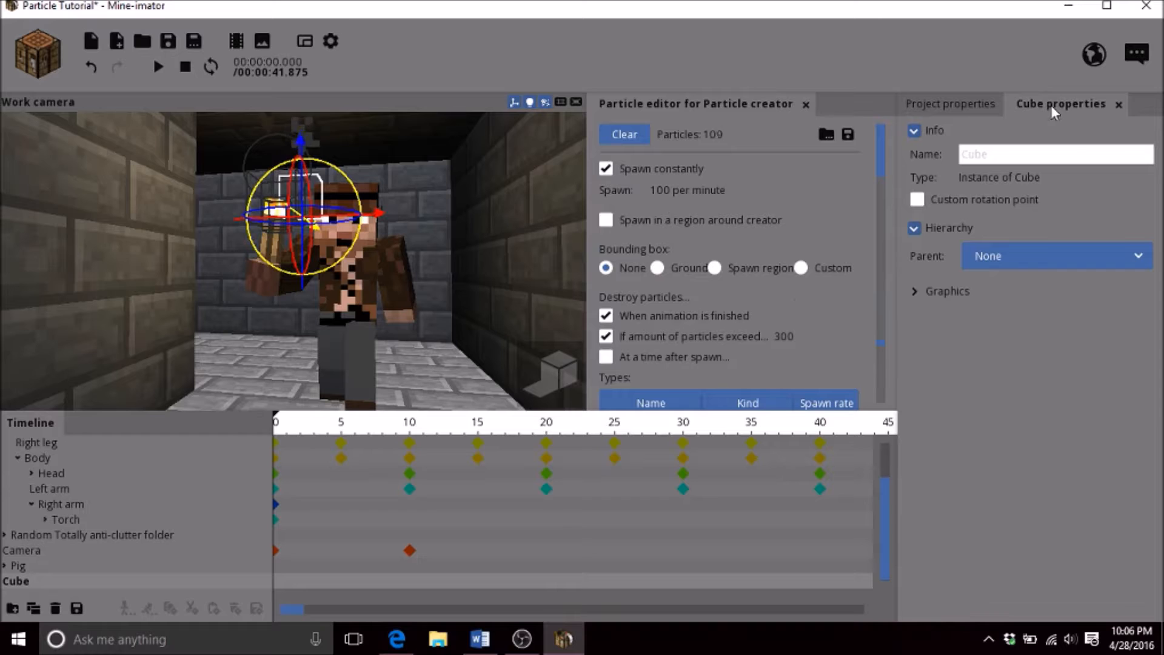
left_click(1119, 104)
left_click(168, 41)
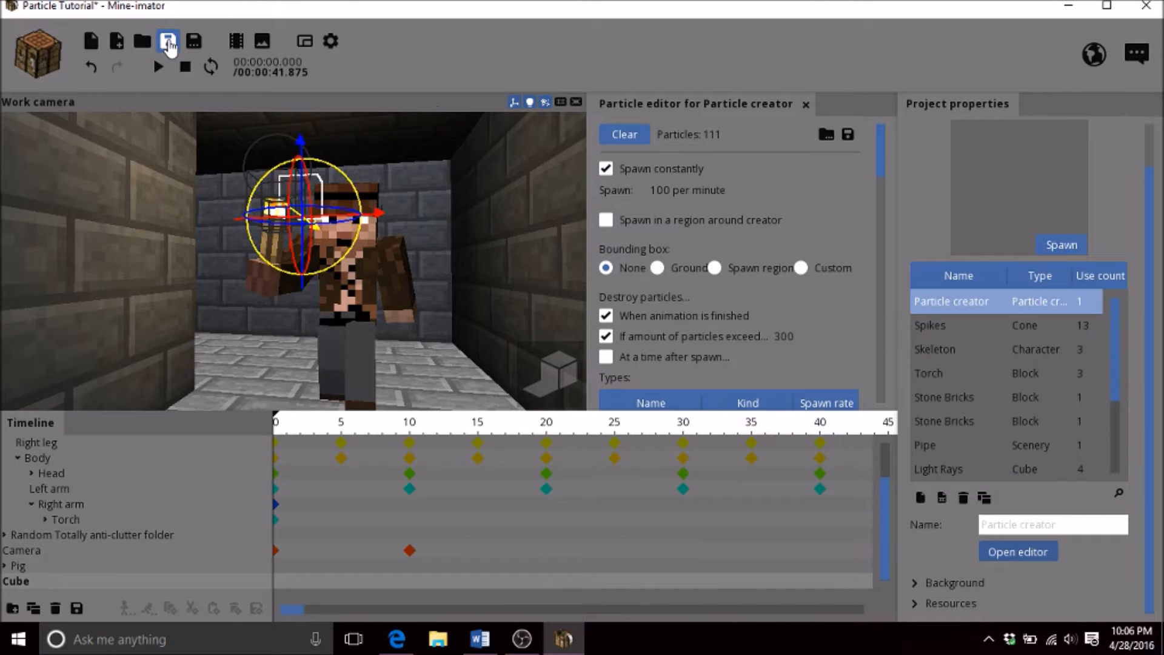
Try to set the kind of the second Smoke particle type to Cube, and close the crashed program
key("w")
right_click_drag(220, 187, 221, 186)
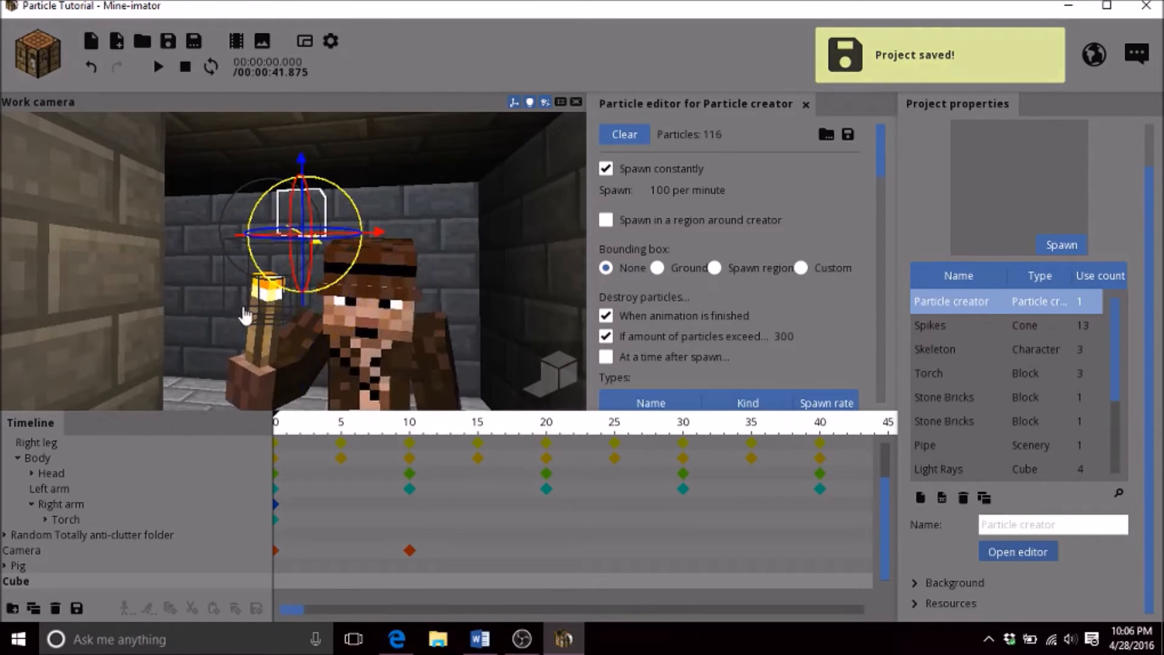
left_click_drag(1116, 361, 863, 206)
scroll(864, 206, "down", 2)
left_click(788, 335)
scroll(745, 455, "down", 2)
left_click(707, 579)
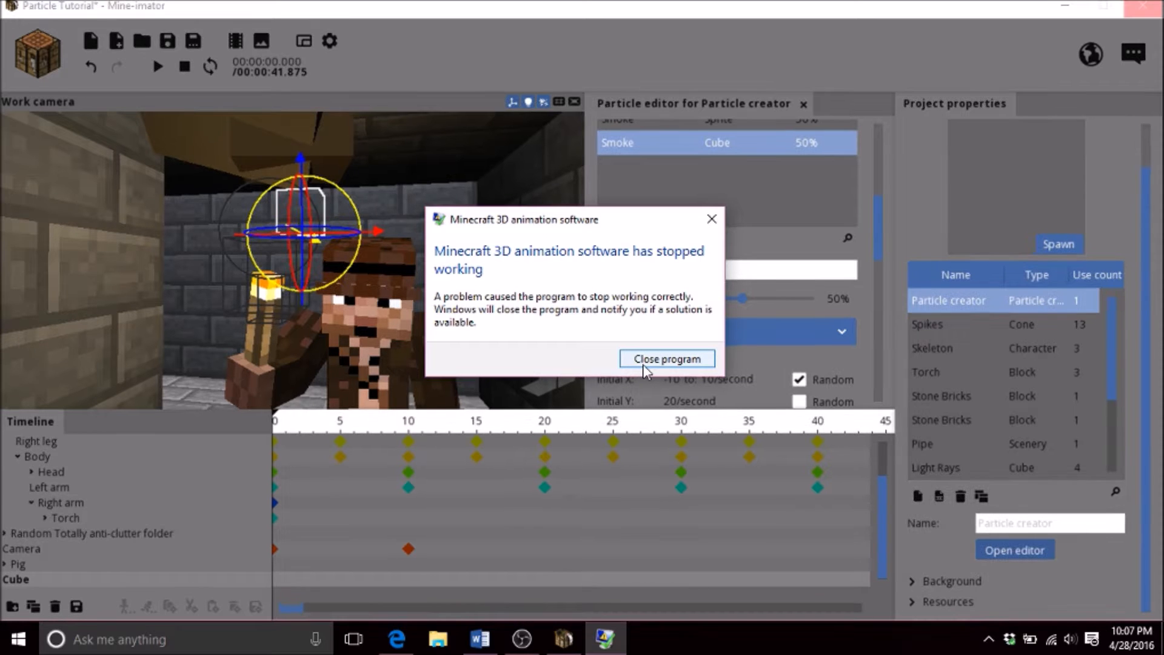
left_click(644, 364)
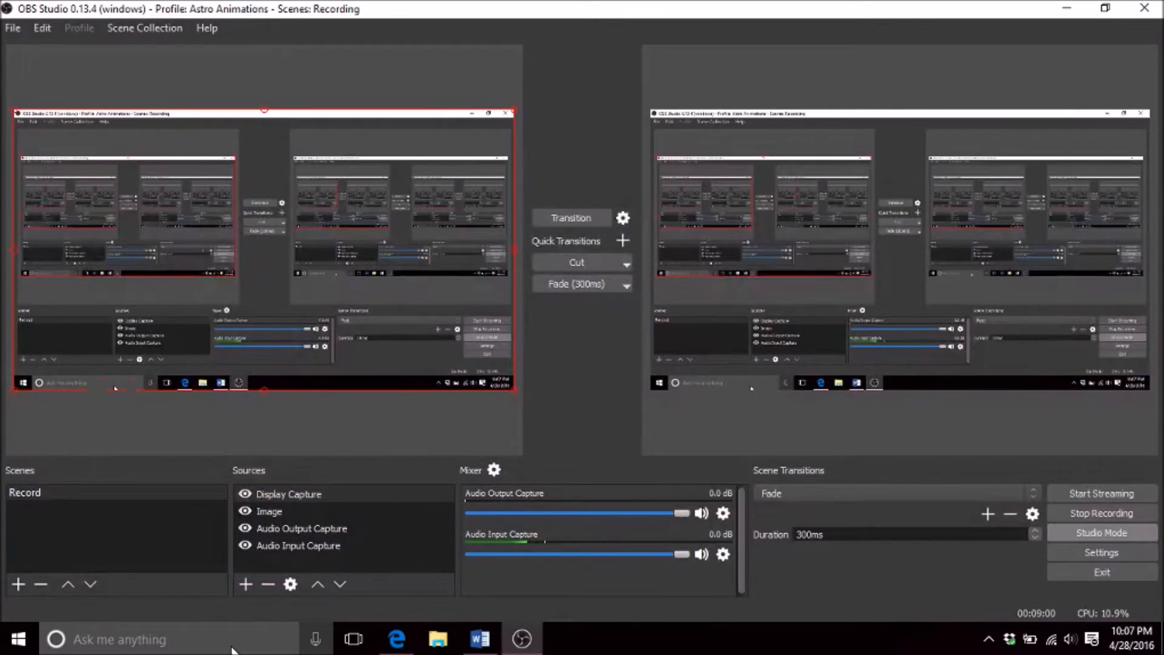
left_click(231, 643)
type("mine")
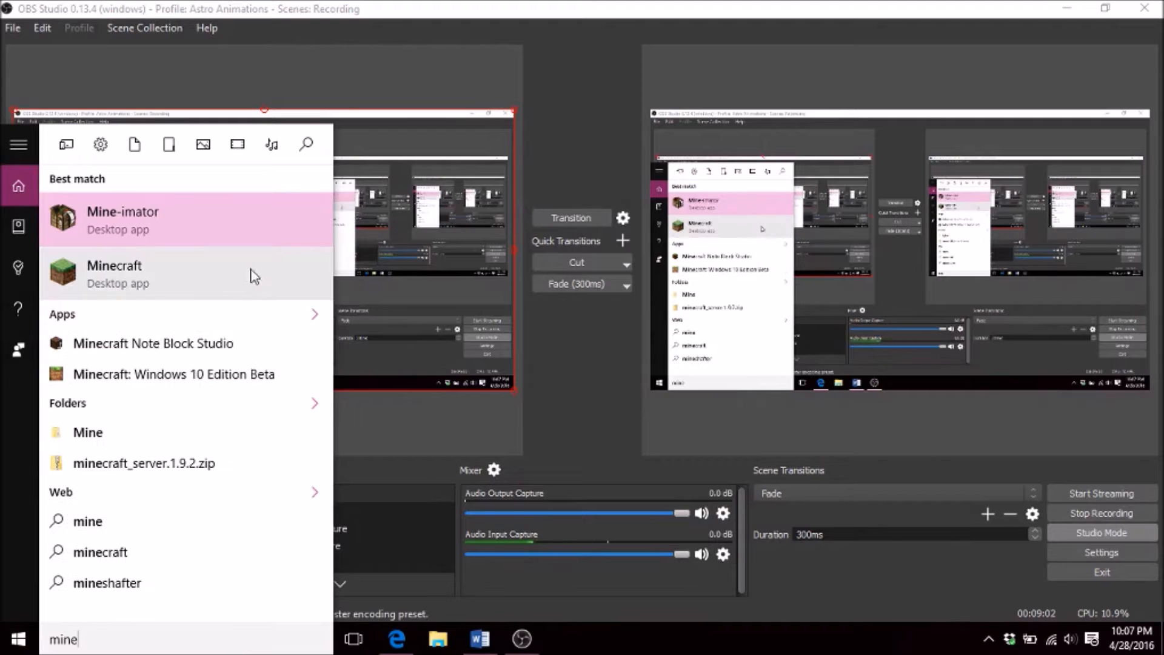
left_click(220, 275)
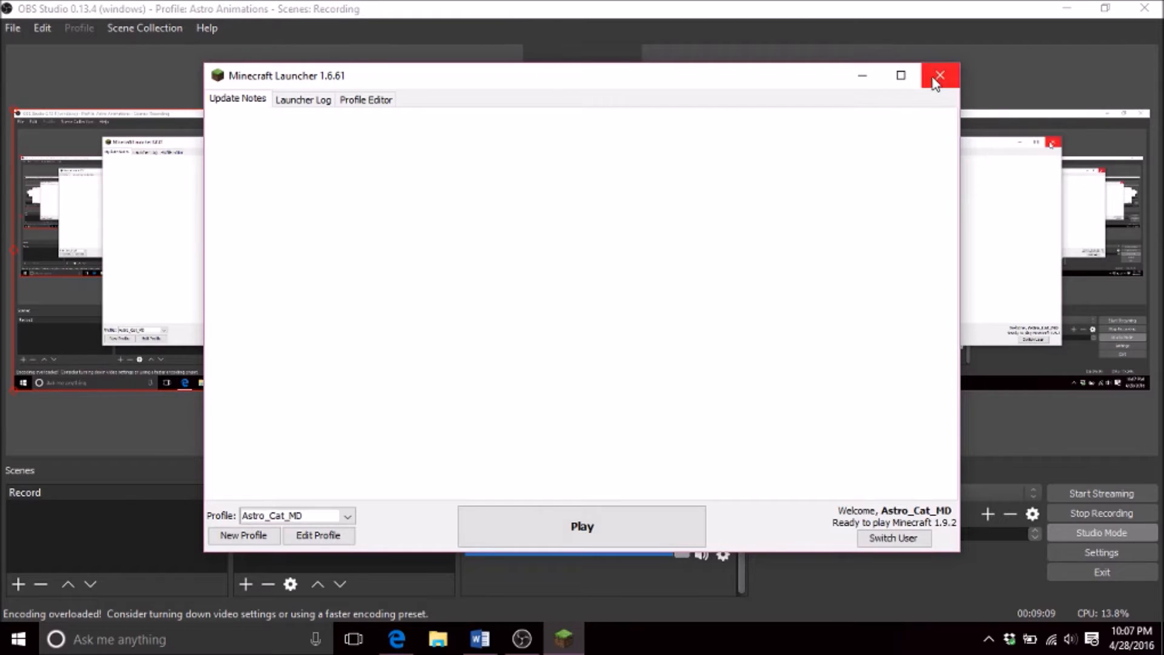
left_click(940, 75)
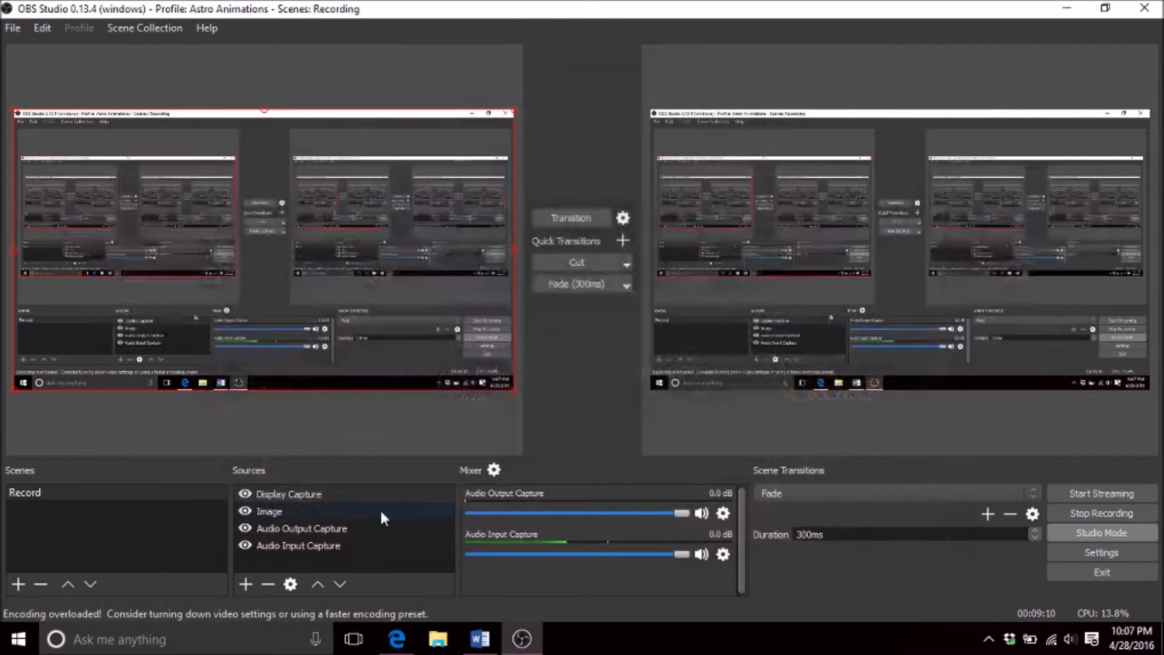
Search Windows for "mine", relaunch Mine-imator and reopen the recent project Particle Tutorial
left_click(279, 641)
type("mine")
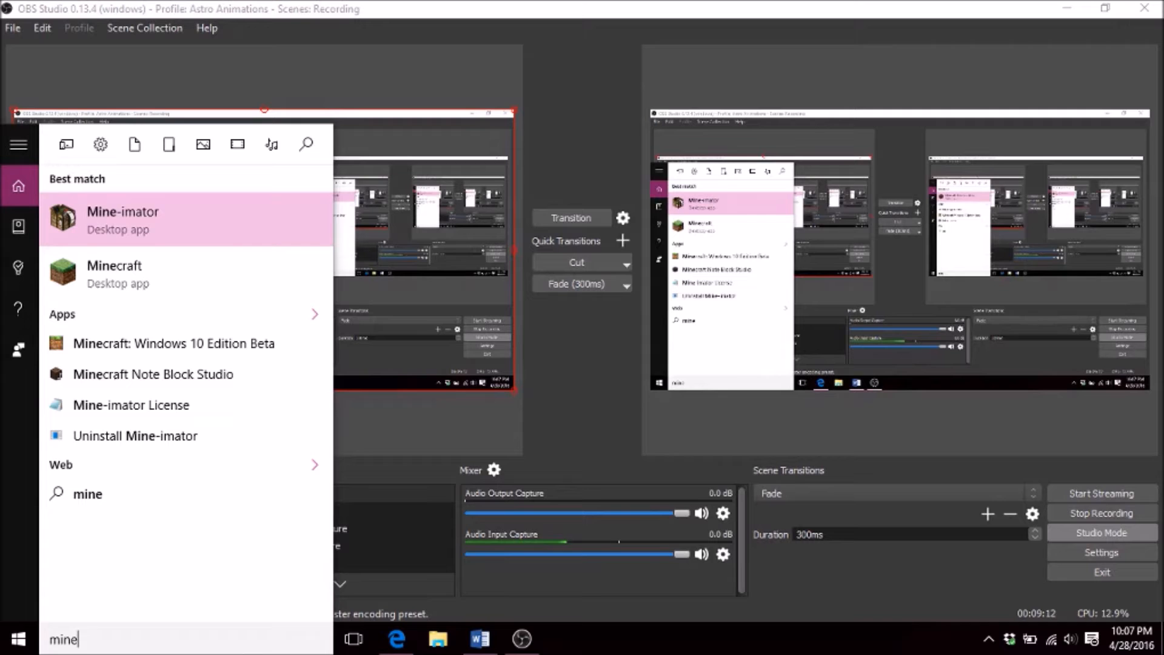
key("Escape")
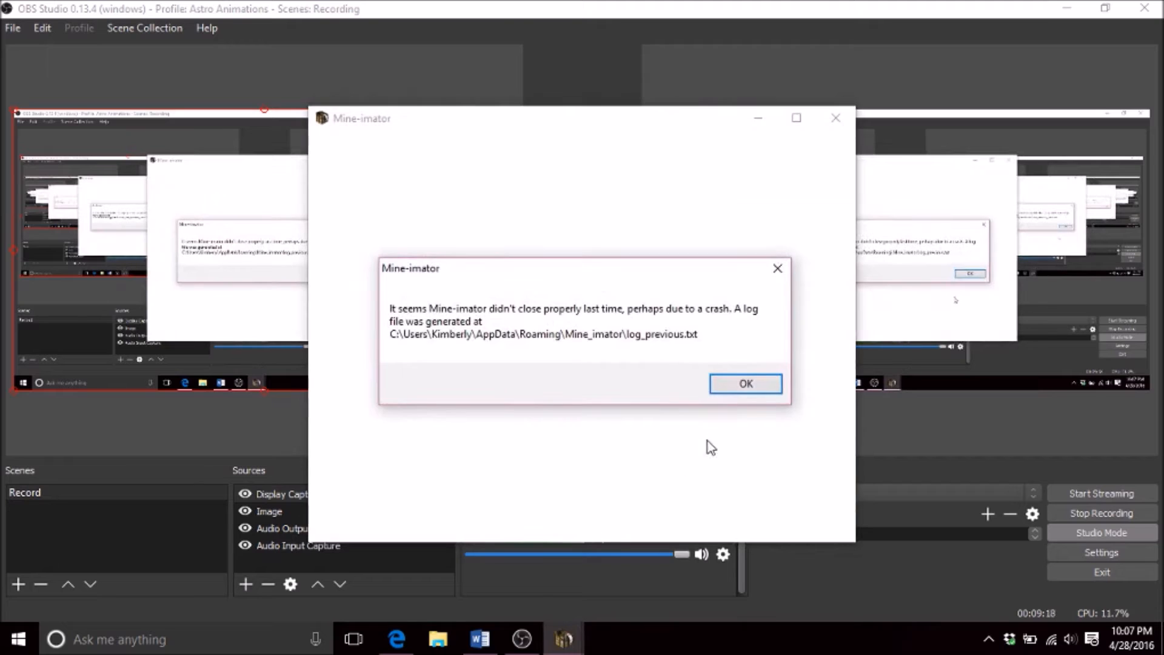
left_click(761, 385)
left_click(681, 343)
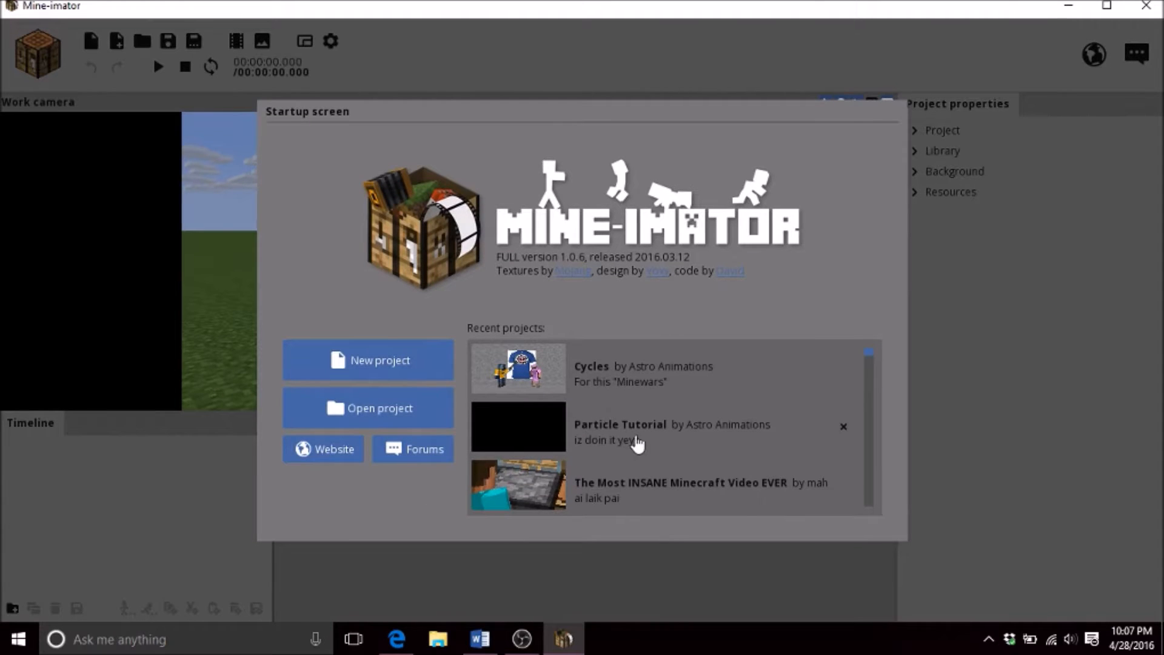
left_click(626, 443)
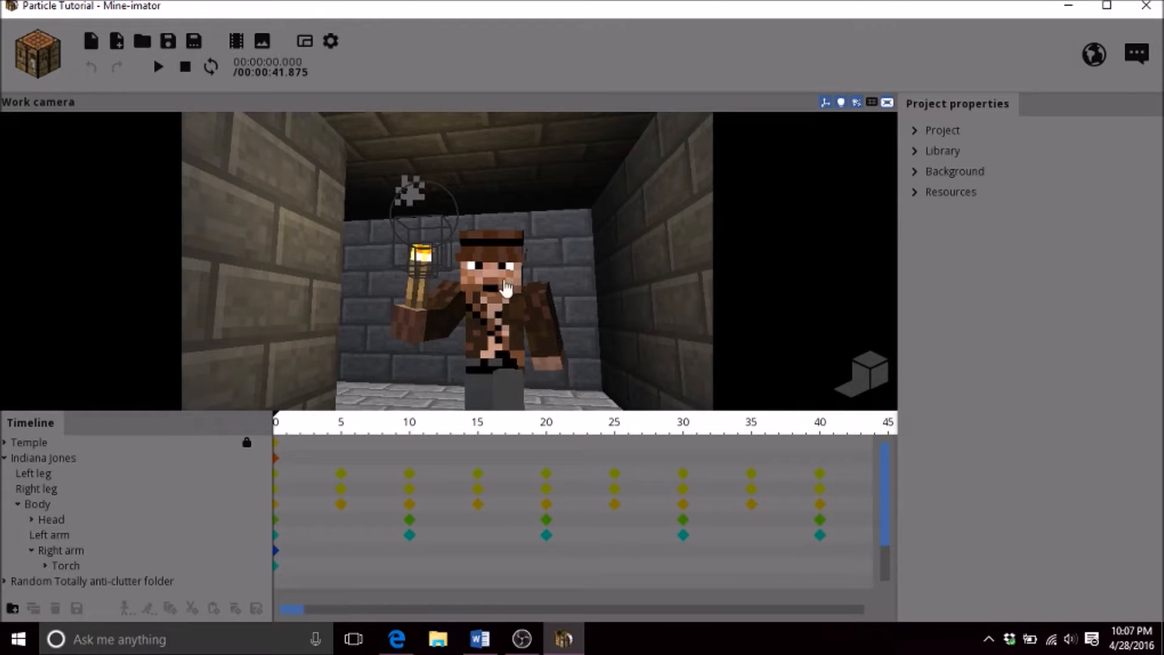
Delete the Cube from the timeline and create an untextured Sphere in its place
scroll(782, 564, "down", 1)
left_click(59, 586)
left_click(58, 605)
left_click(37, 53)
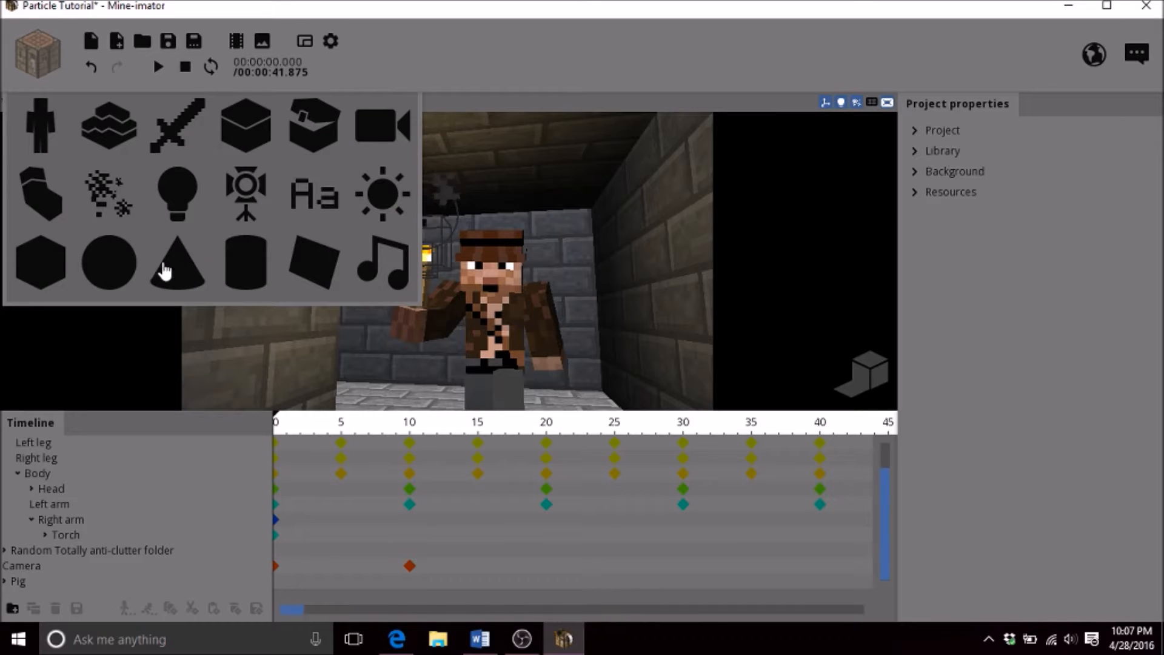
left_click(111, 268)
left_click(588, 333)
scroll(881, 505, "down", 1)
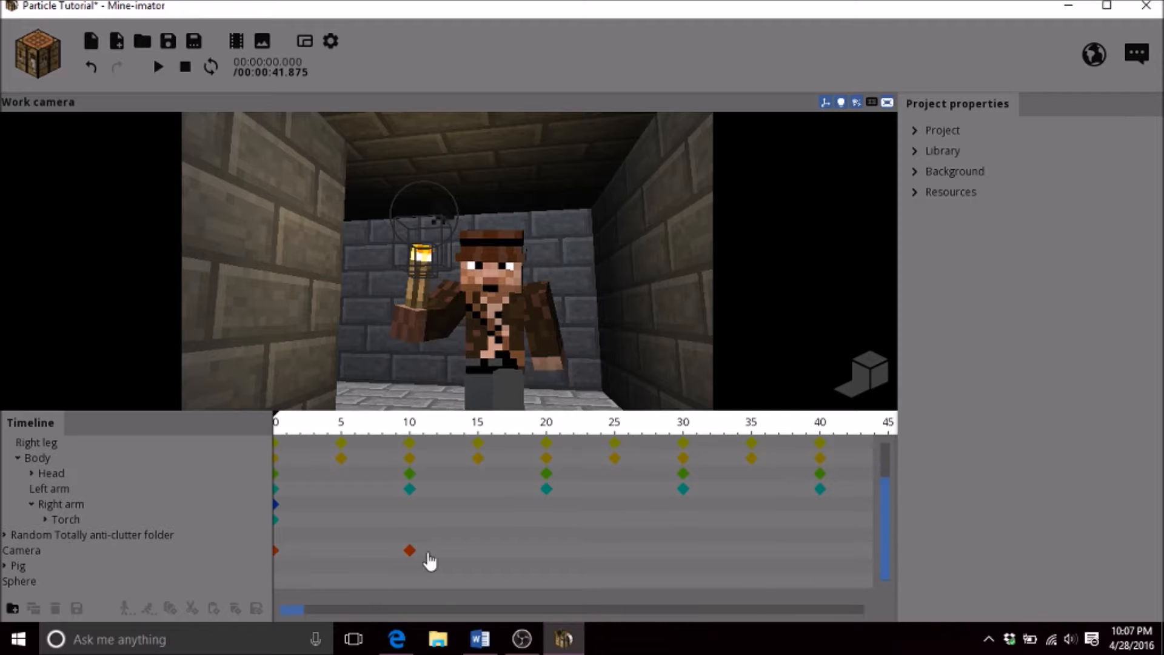
Select the Sphere in the timeline and save the project
left_click(31, 582)
left_click_drag(388, 243, 231, 20)
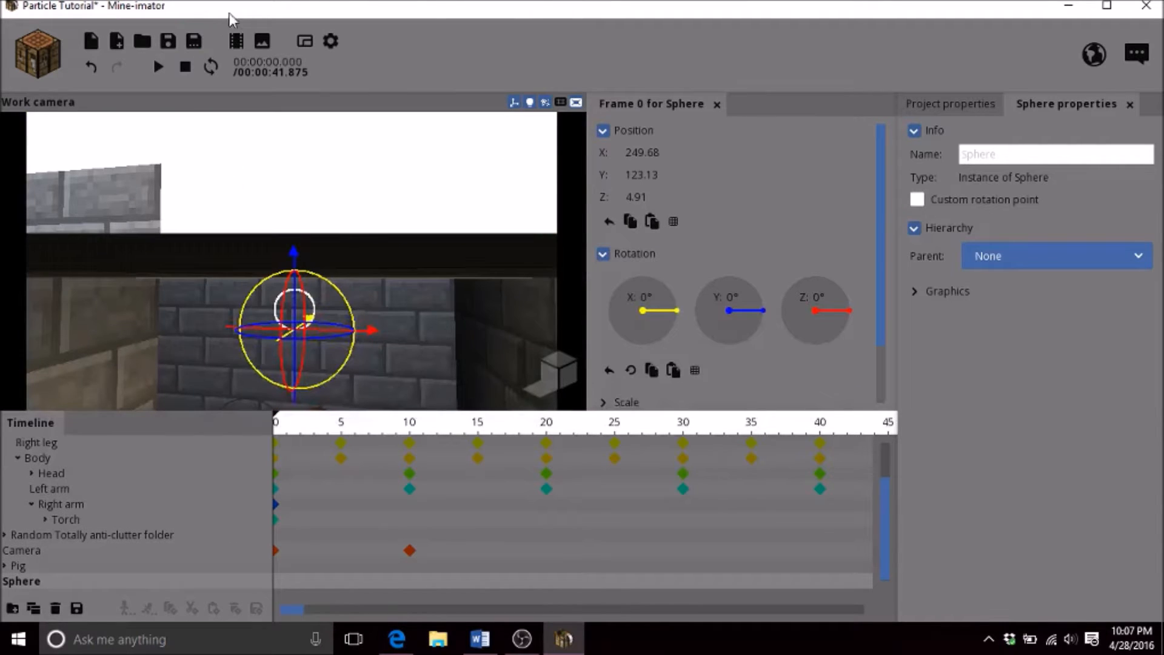
left_click(168, 40)
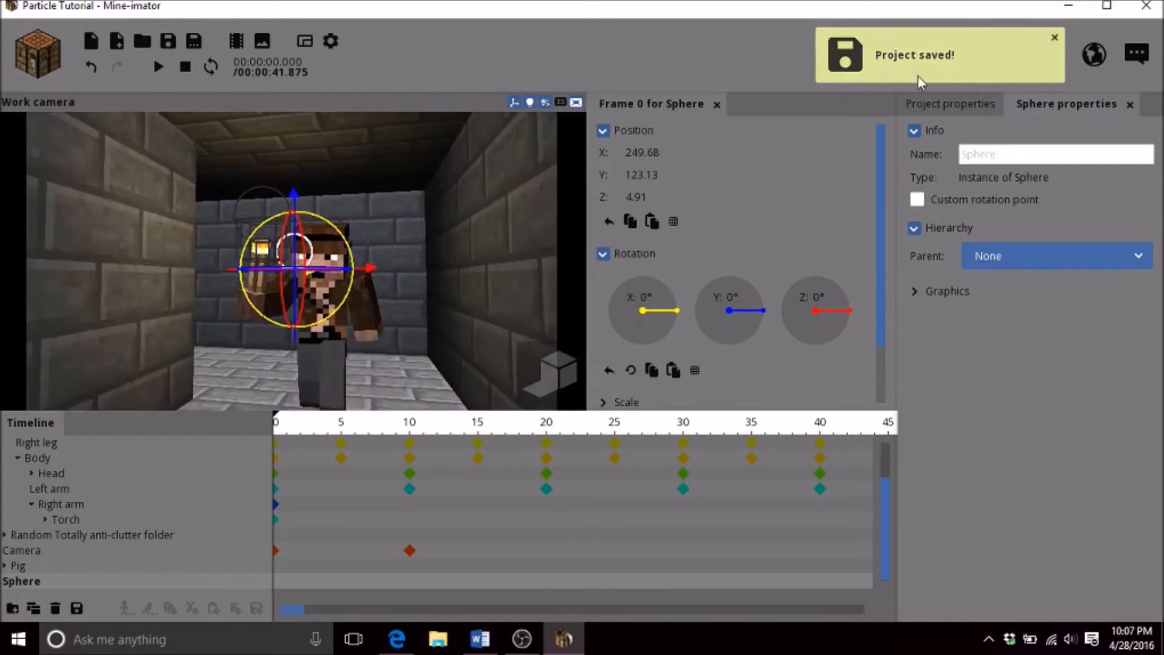
Select the Particle creator next to the Sphere in the project library and open its particle editor
left_click(950, 104)
left_click(942, 151)
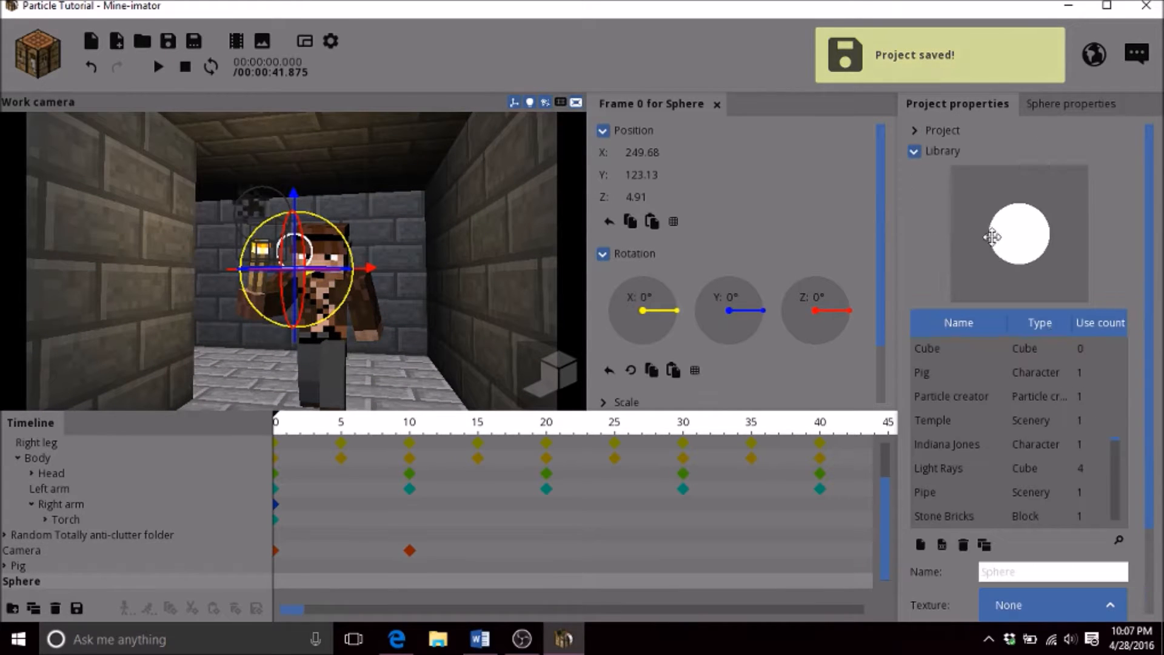
scroll(1123, 404, "down", 3)
left_click(1007, 492)
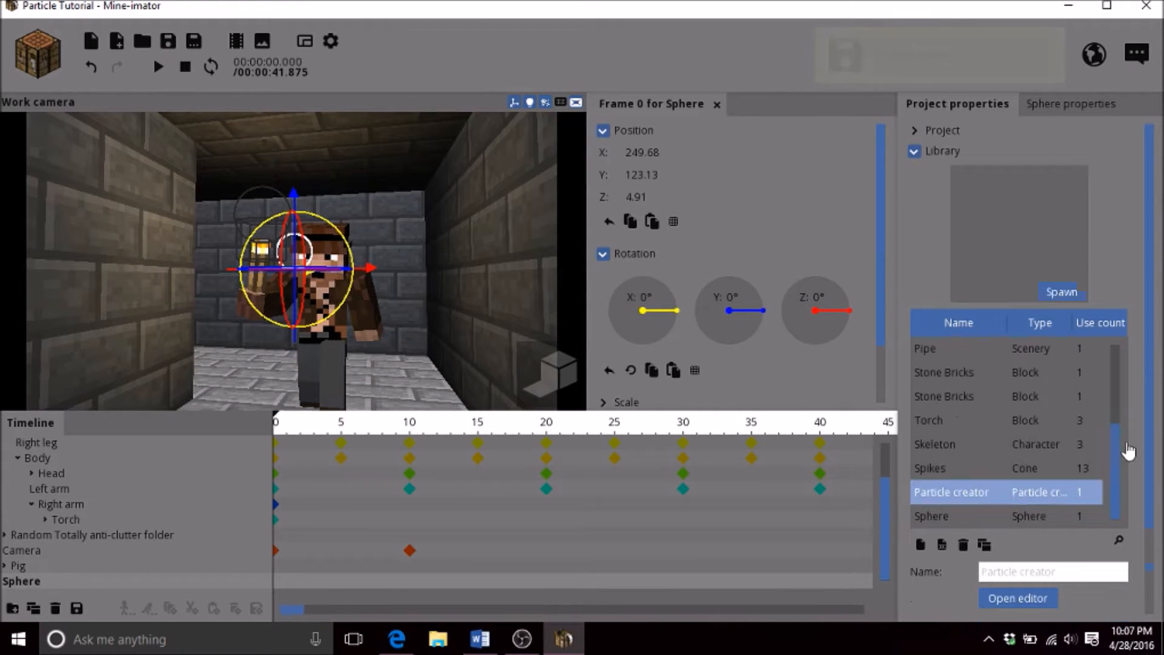
scroll(1025, 561, "down", 1)
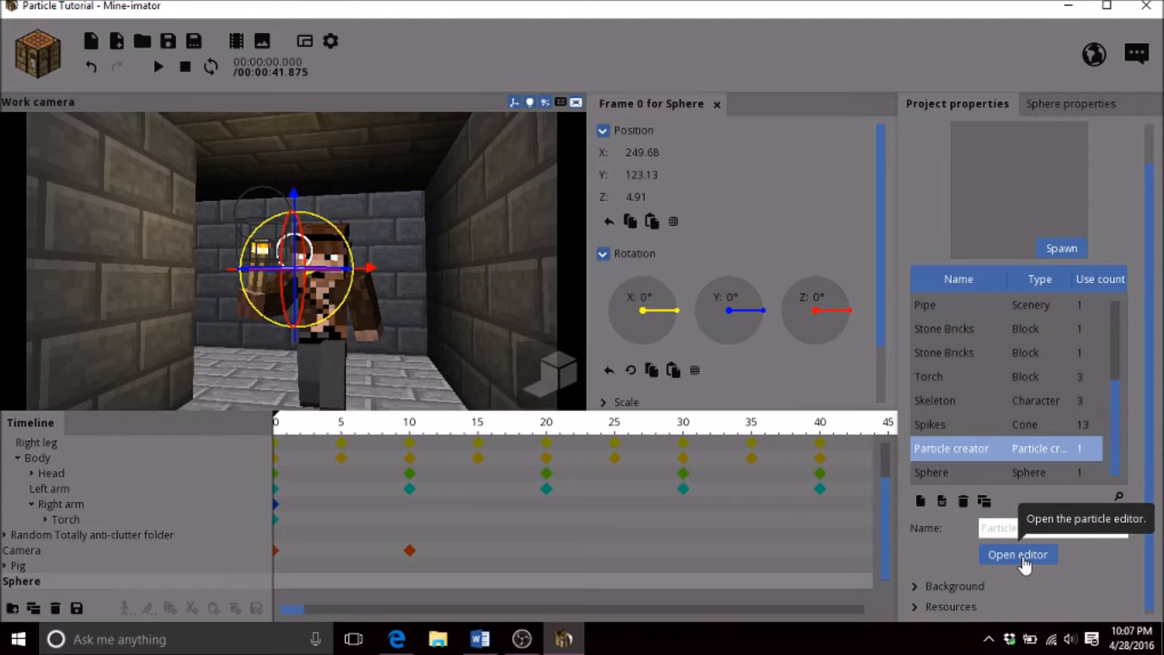
left_click(1025, 560)
Close the Sphere's frame and properties panels so that the particle editor and project properties remain
left_click(643, 107)
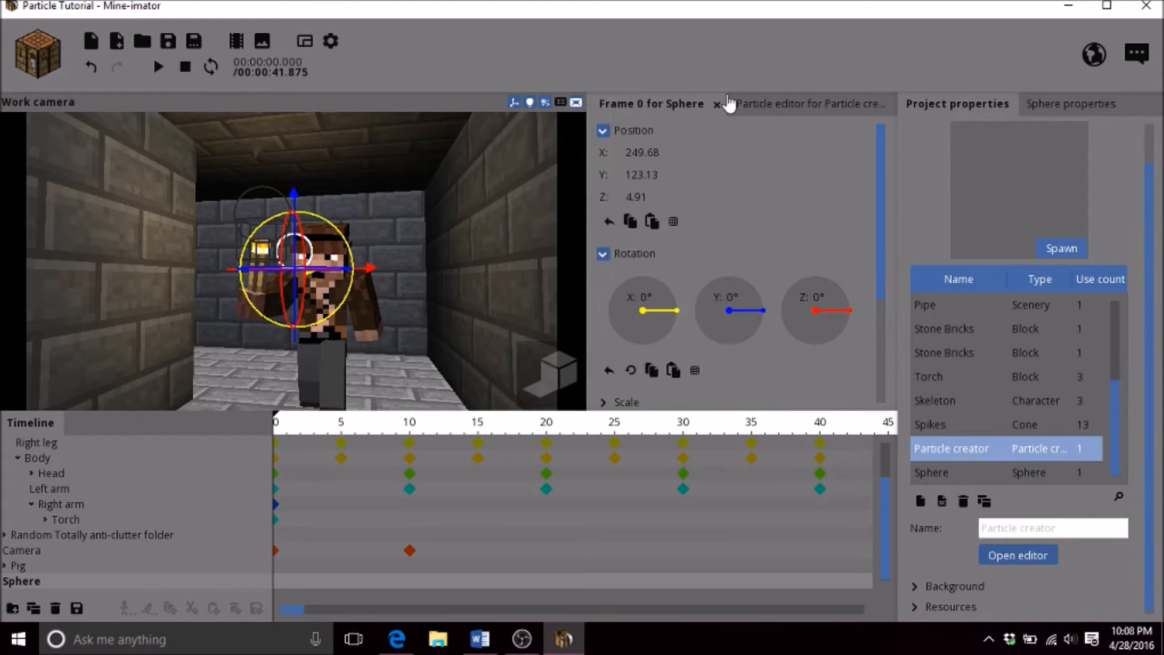
left_click(718, 107)
left_click(1080, 105)
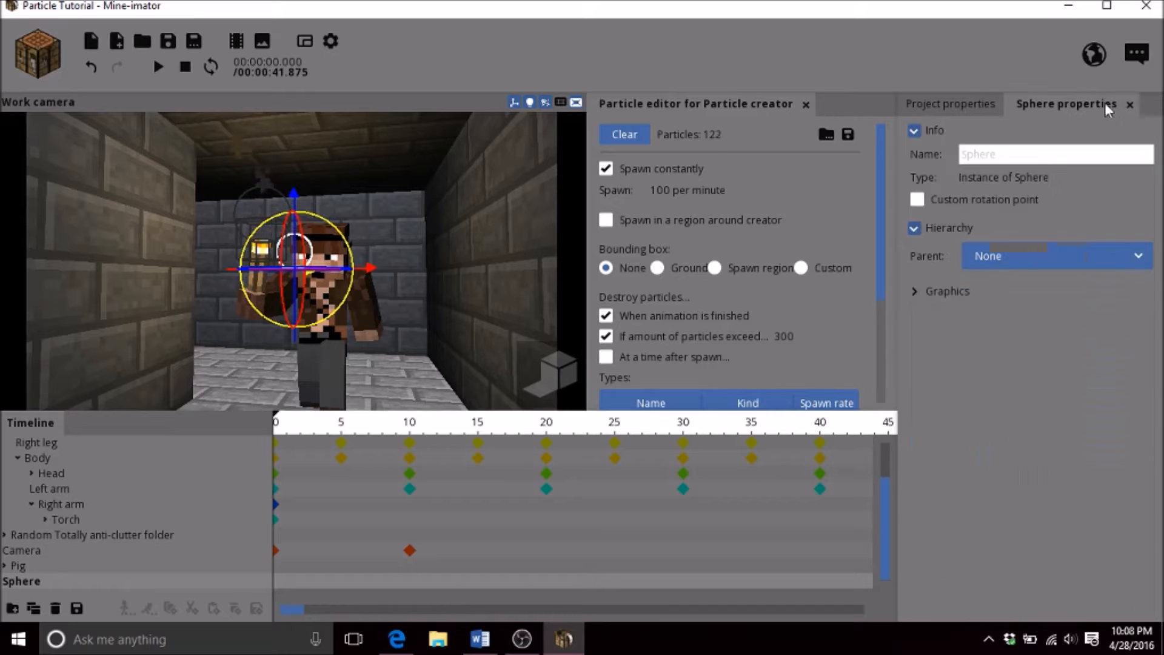
left_click(1130, 106)
Try to set the kind of a Smoke particle type to Sphere, and close the crashed program
scroll(884, 255, "down", 3)
left_click(776, 288)
left_click_drag(879, 174, 869, 215)
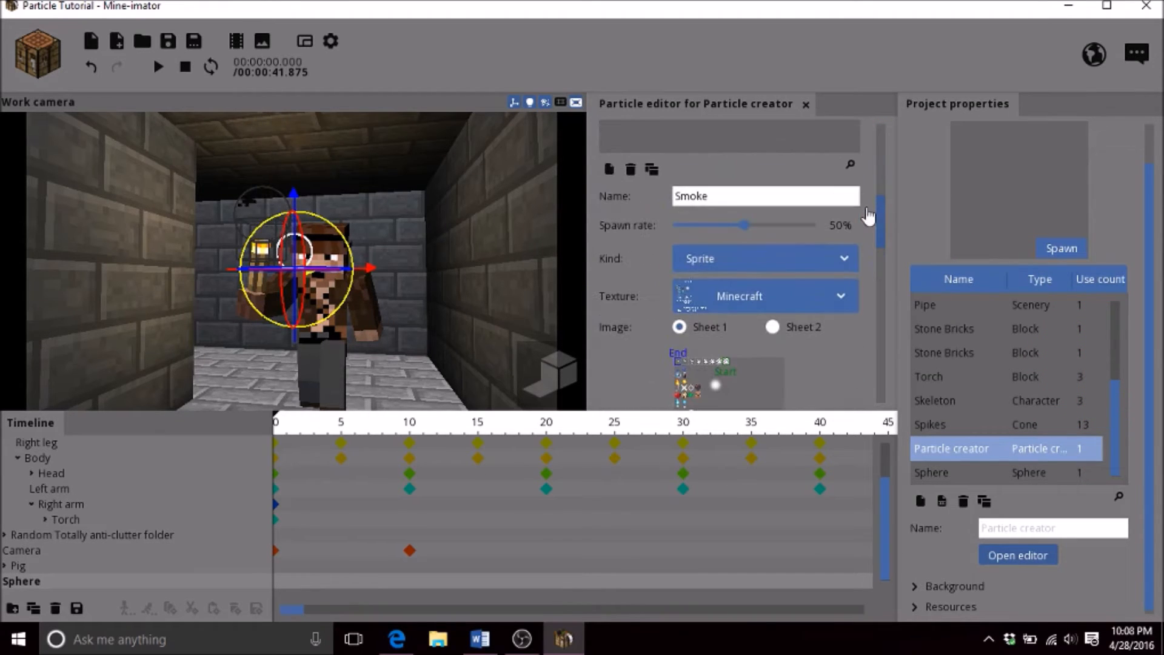
left_click(787, 275)
scroll(776, 456, "down", 1)
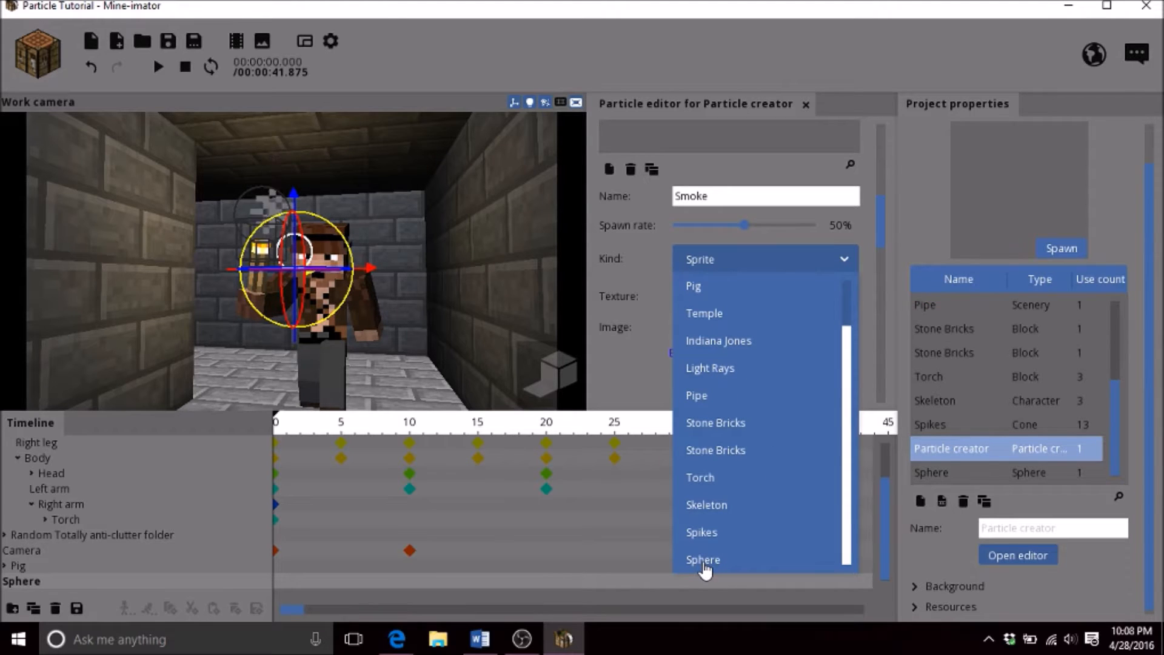
left_click(703, 561)
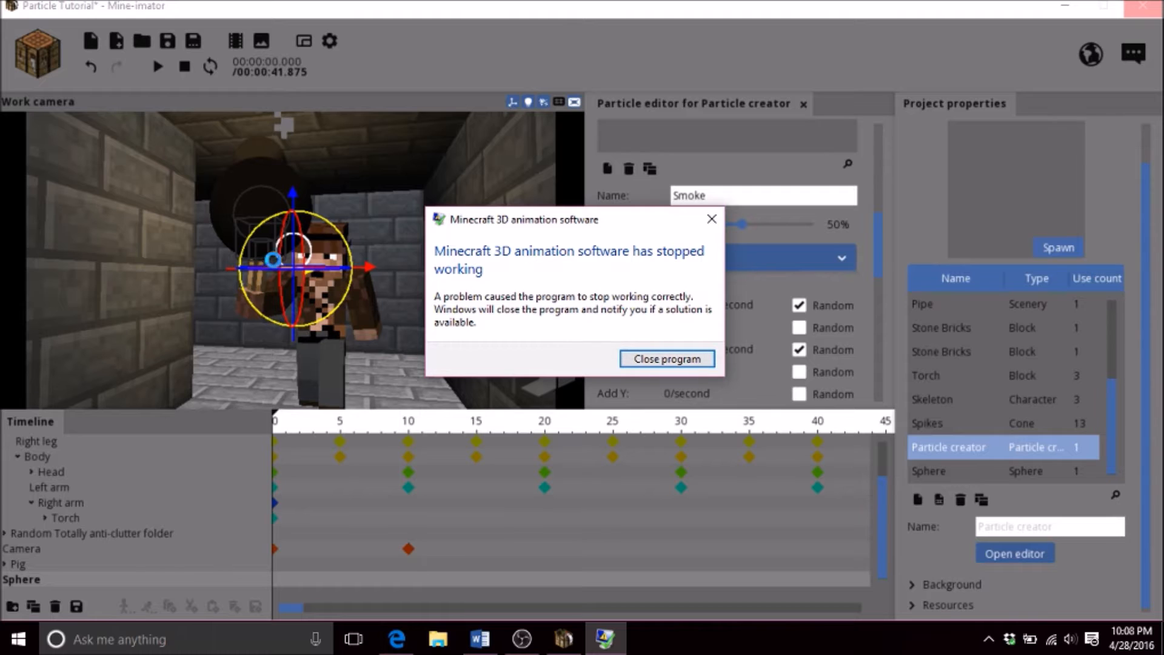
left_click(660, 361)
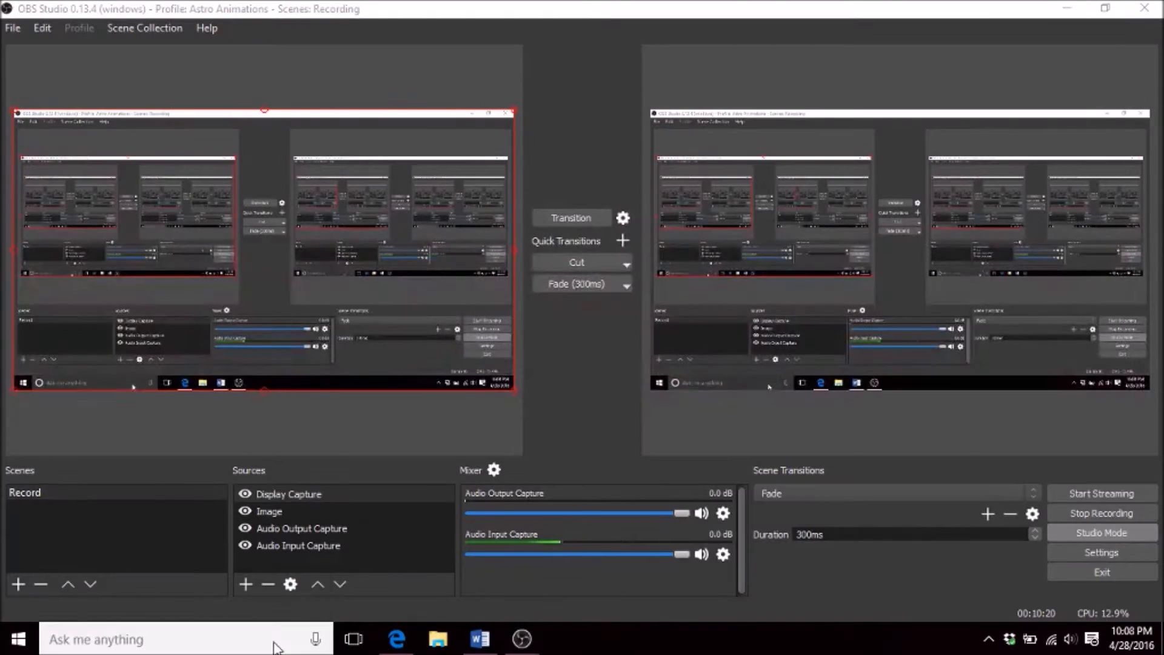
Start Mine-imator again from a Windows search for "mine" and load the recent project Particle Tutorial
left_click(276, 642)
type("mine")
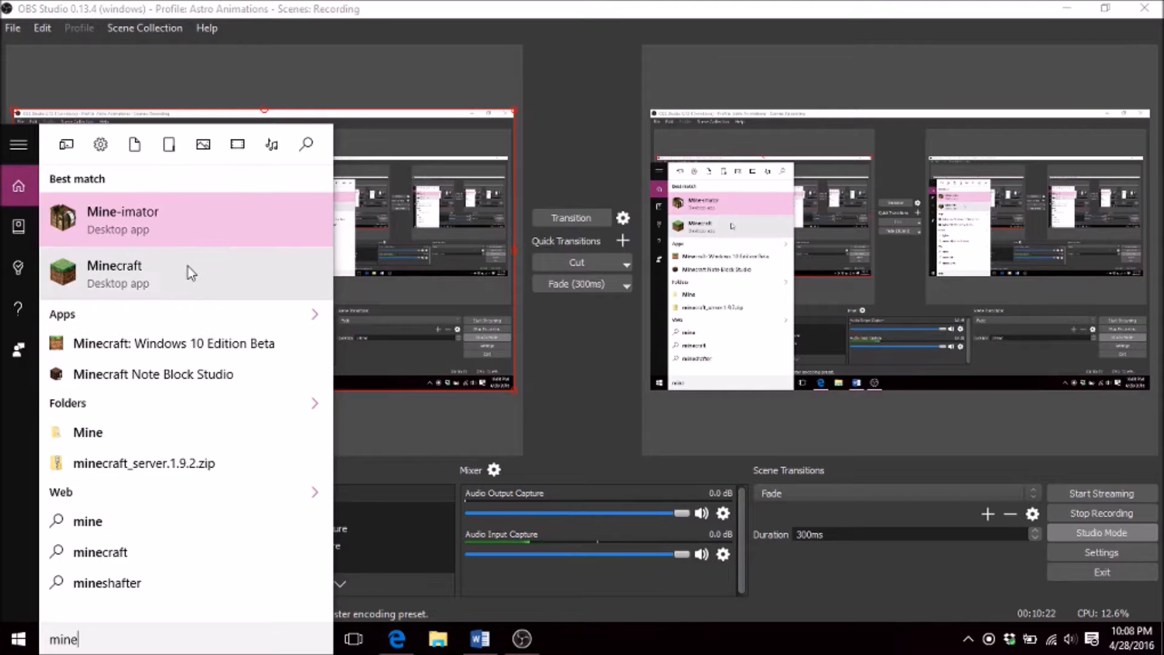
left_click(184, 225)
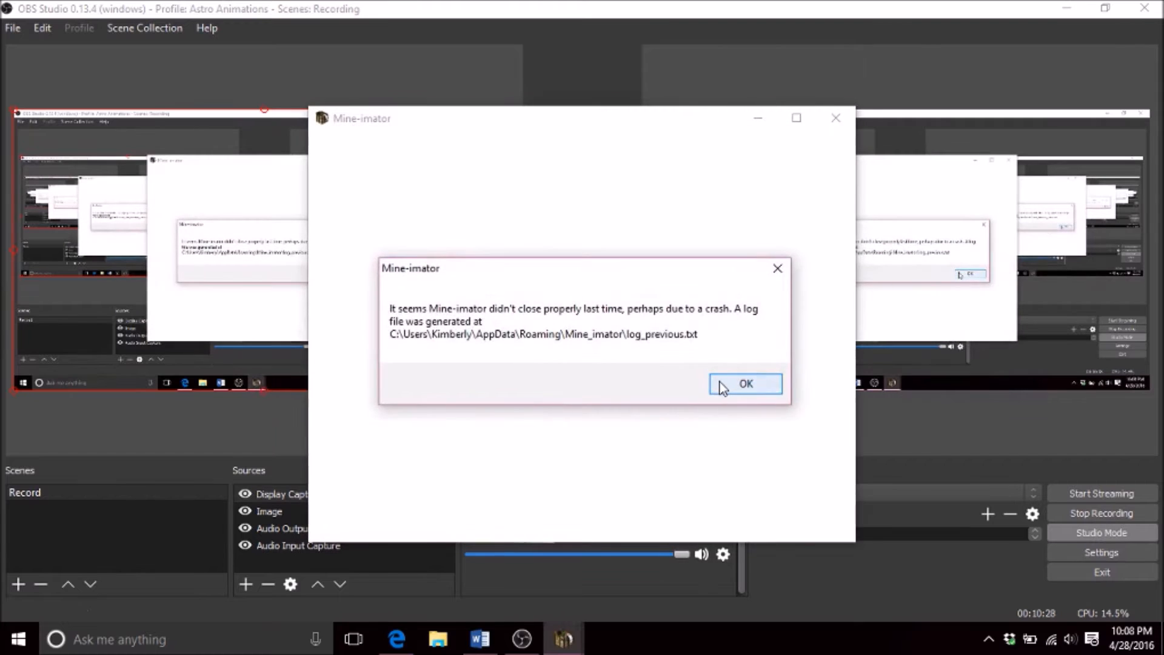
left_click(720, 382)
left_click(659, 346)
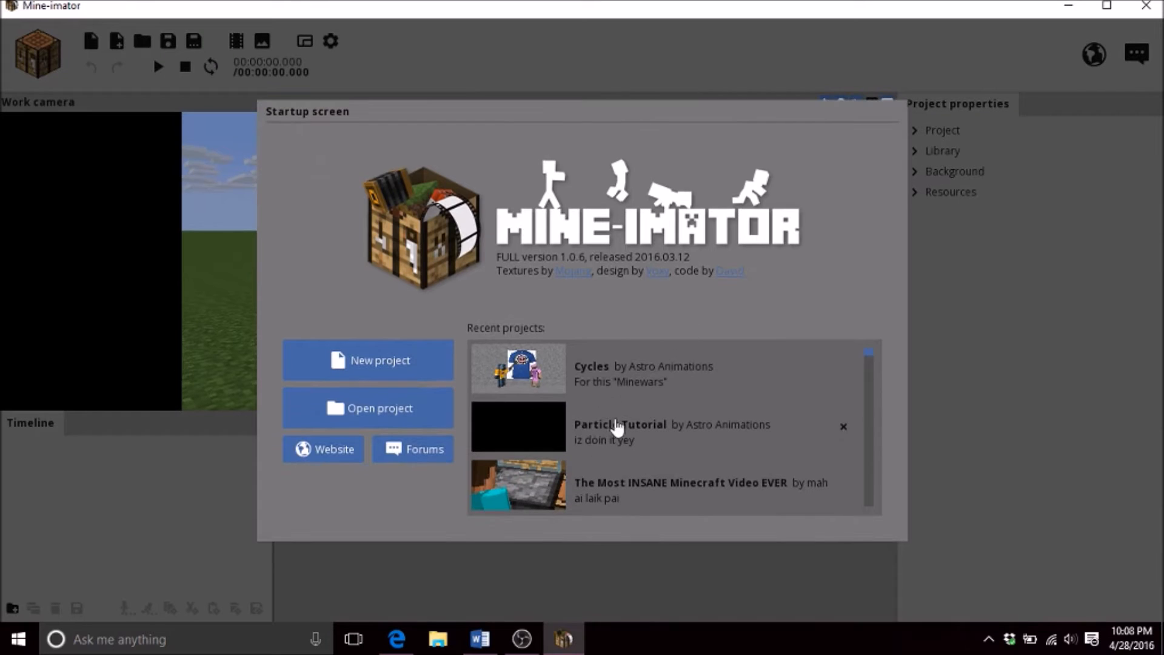
left_click(609, 419)
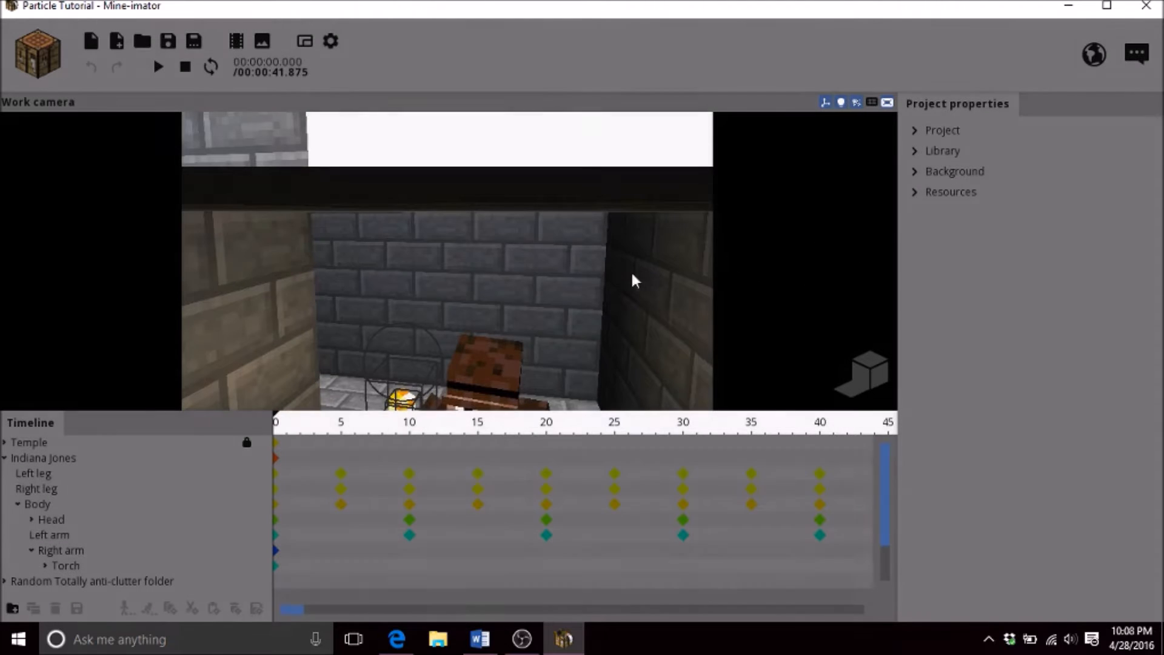
Delete the Sphere and the old Particle creator from the project library
right_click_drag(568, 248, 549, 308)
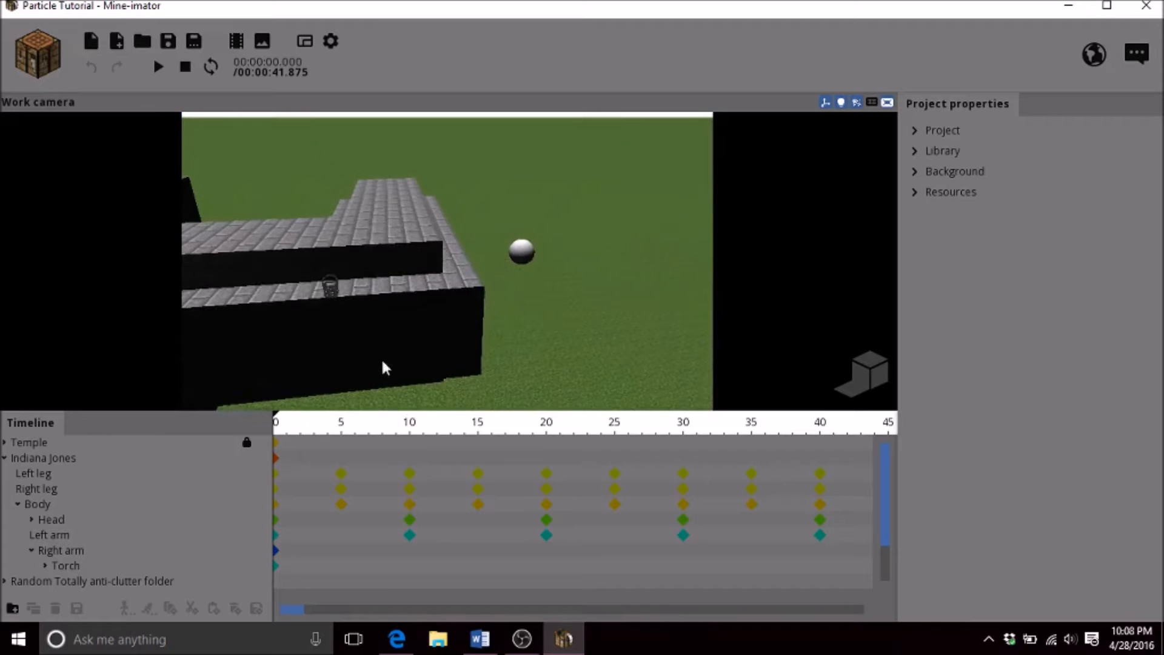
left_click(916, 151)
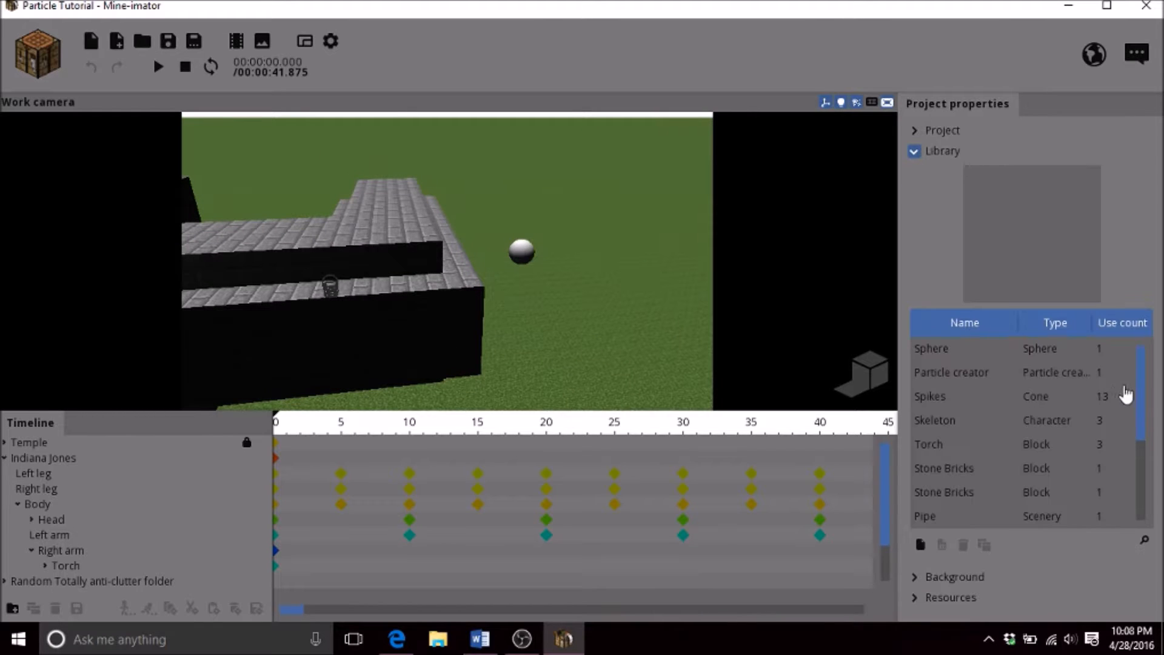
left_click(1046, 353)
left_click(963, 547)
right_click_drag(554, 327, 546, 352)
key("w")
key("s")
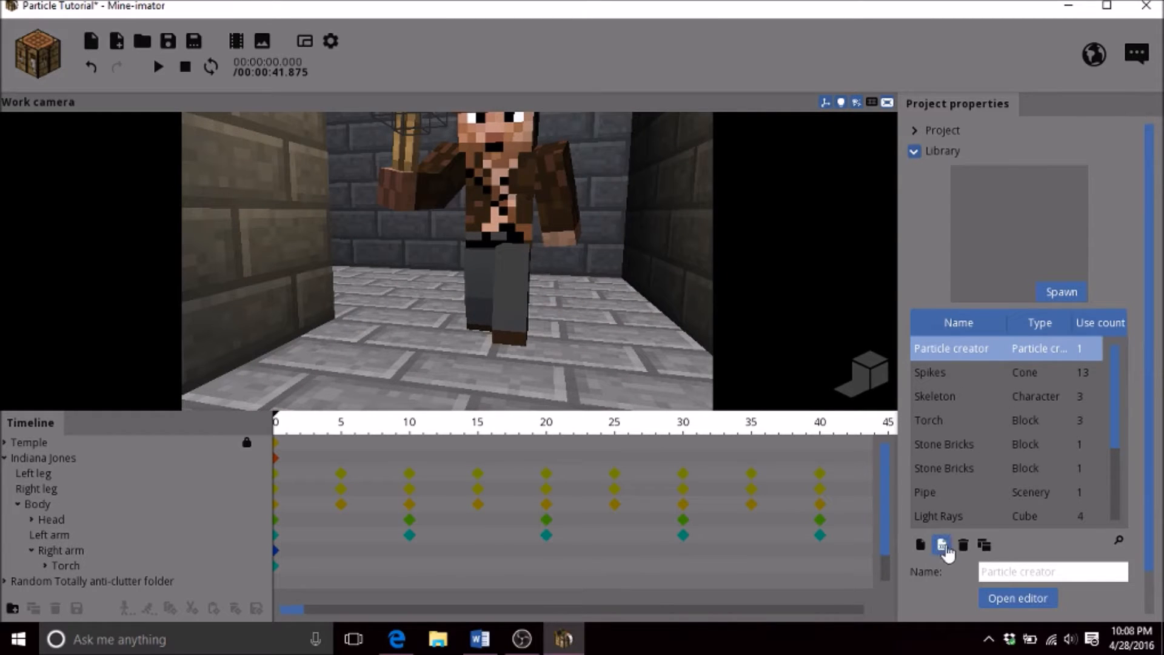
left_click(962, 552)
Create a new particle creator from the Lo-fi fire preset
right_click_drag(442, 307, 440, 273)
left_click(29, 58)
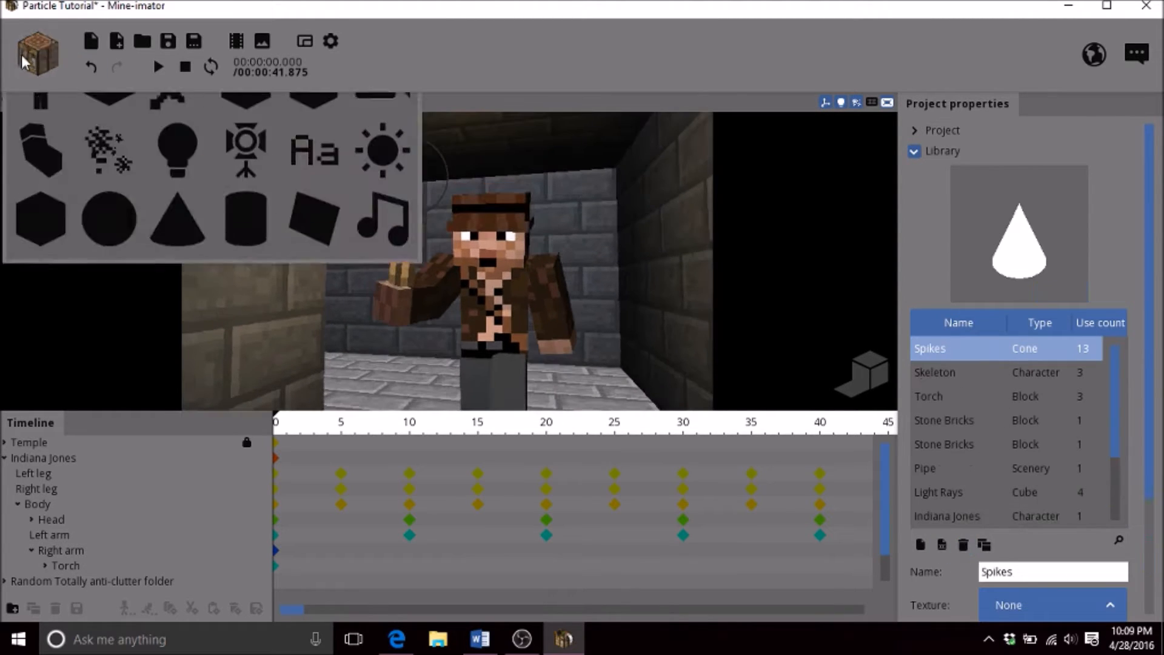
left_click(107, 200)
left_click(541, 353)
left_click(525, 377)
left_click(540, 426)
left_click_drag(719, 366, 710, 380)
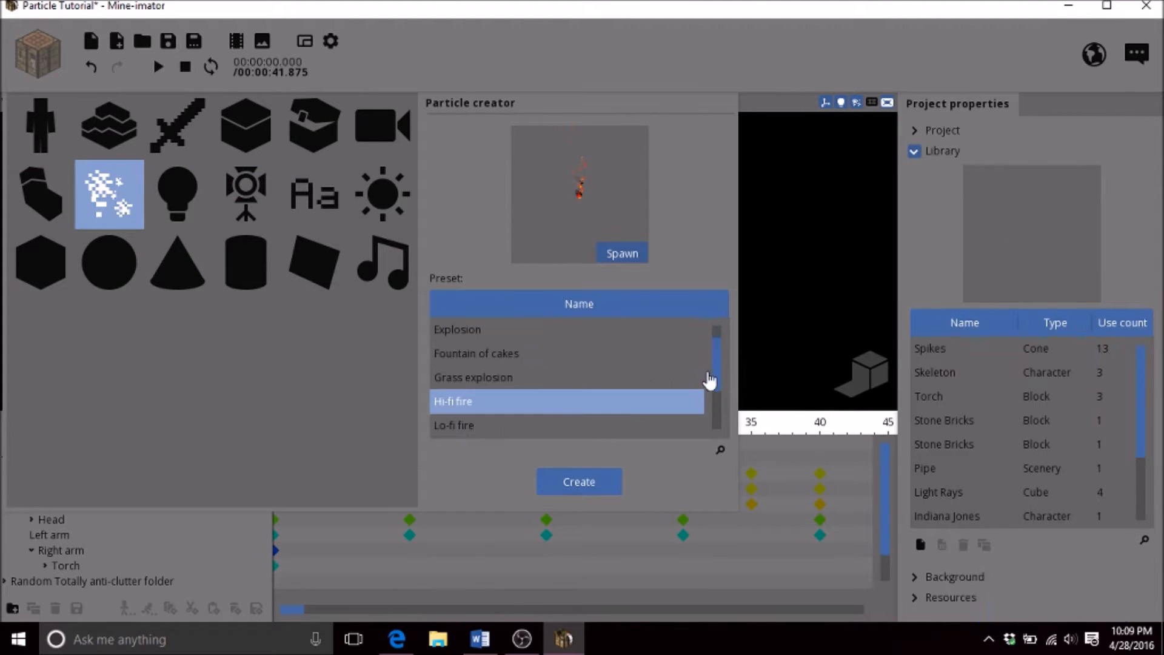
left_click(489, 427)
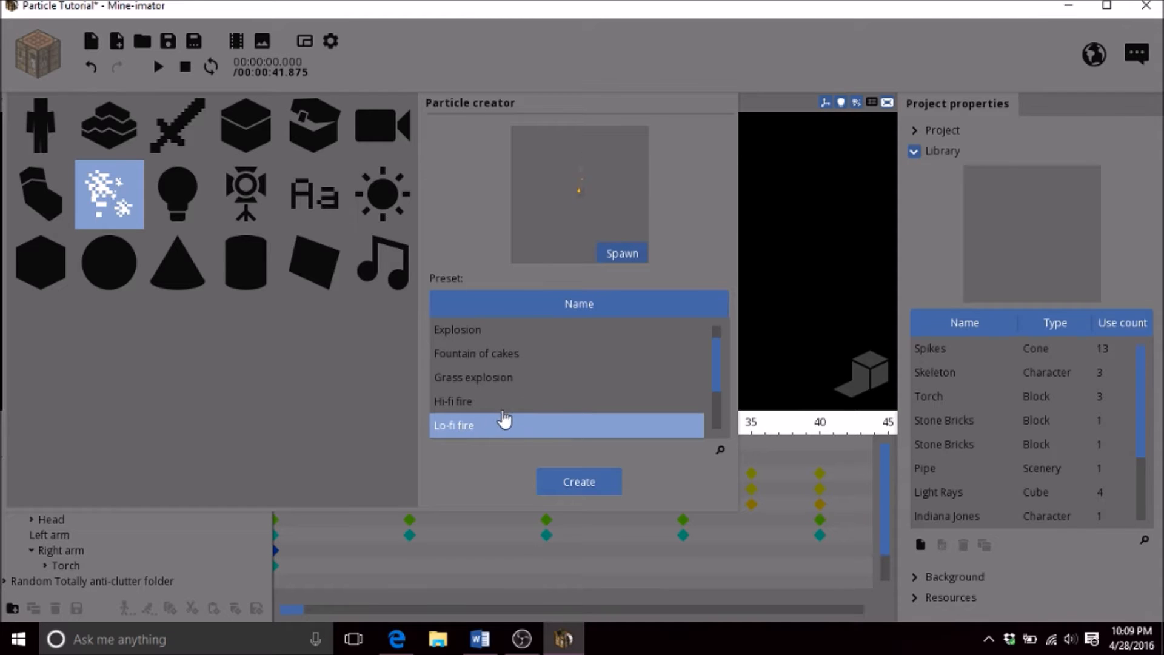
left_click(494, 408)
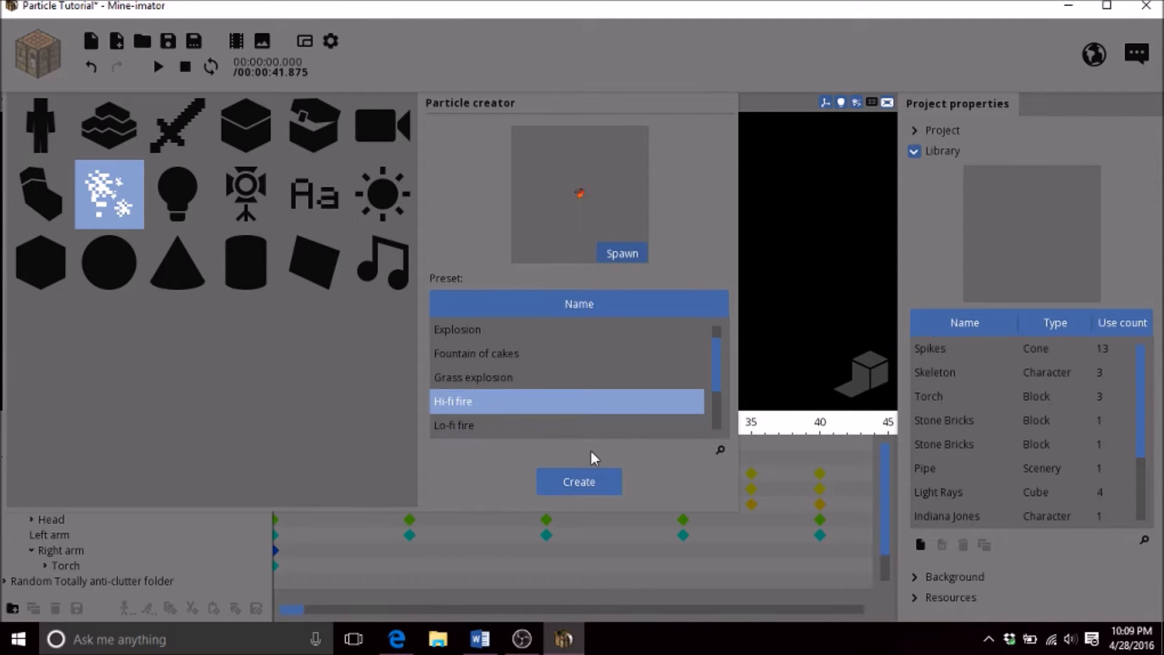
left_click(488, 431)
left_click(582, 485)
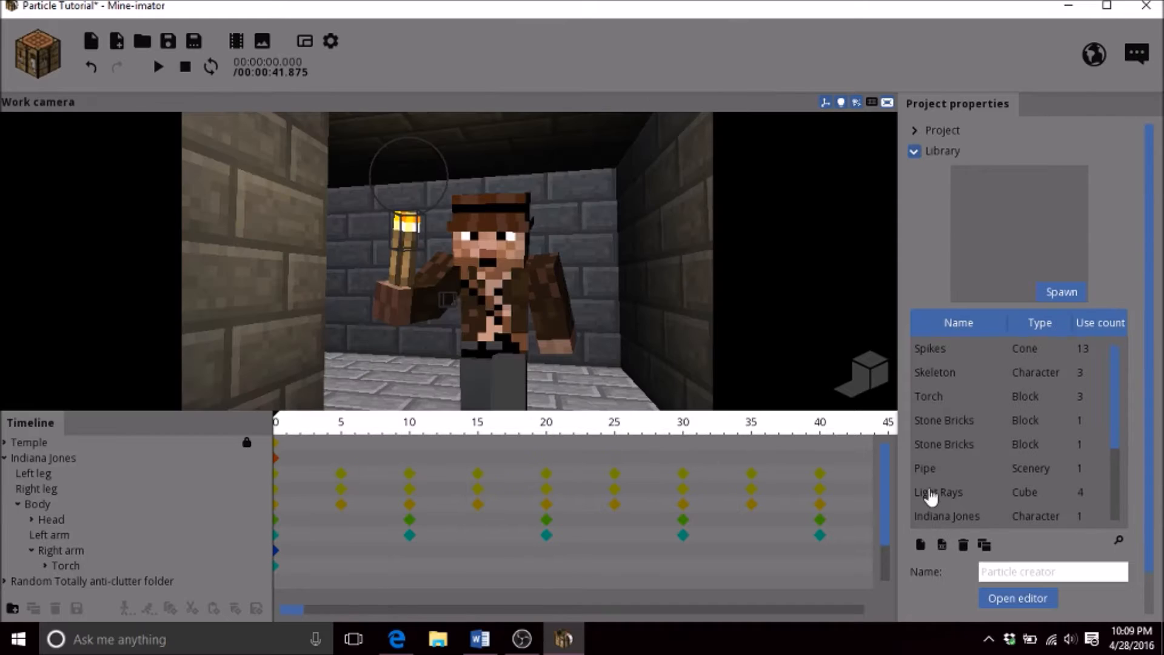
Parent the new particle creator to the Torch in Indiana Jones's right arm and set its Y position to 10
left_click_drag(890, 493, 880, 543)
left_click(110, 584)
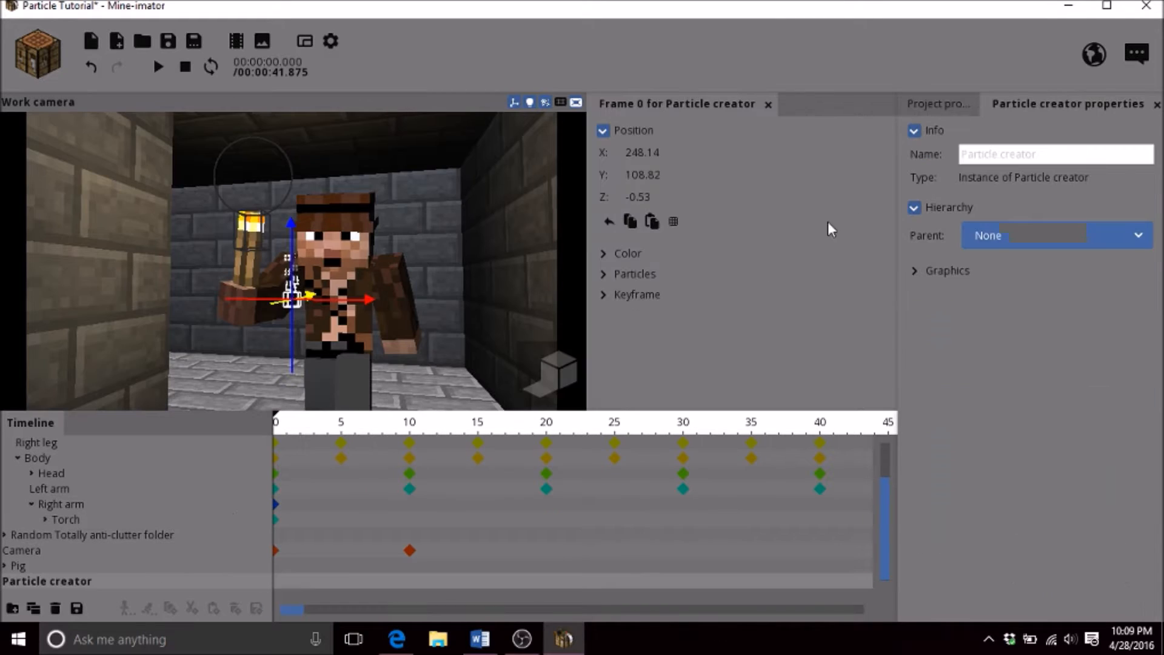
left_click(996, 237)
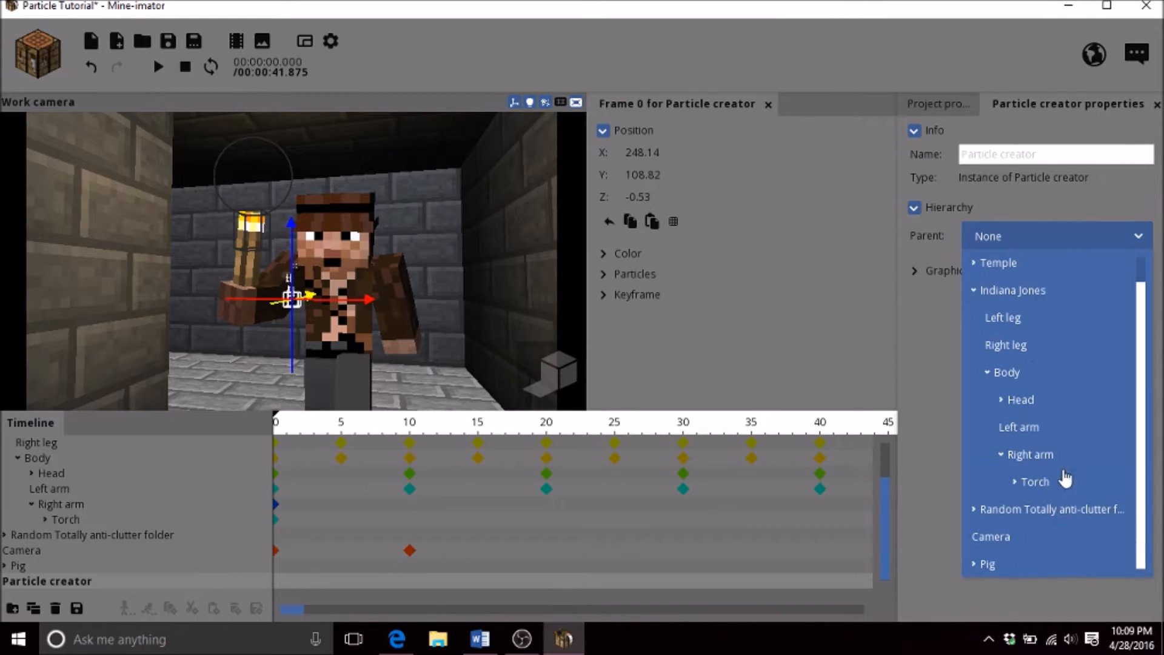
left_click(1035, 482)
left_click(652, 175)
type("10")
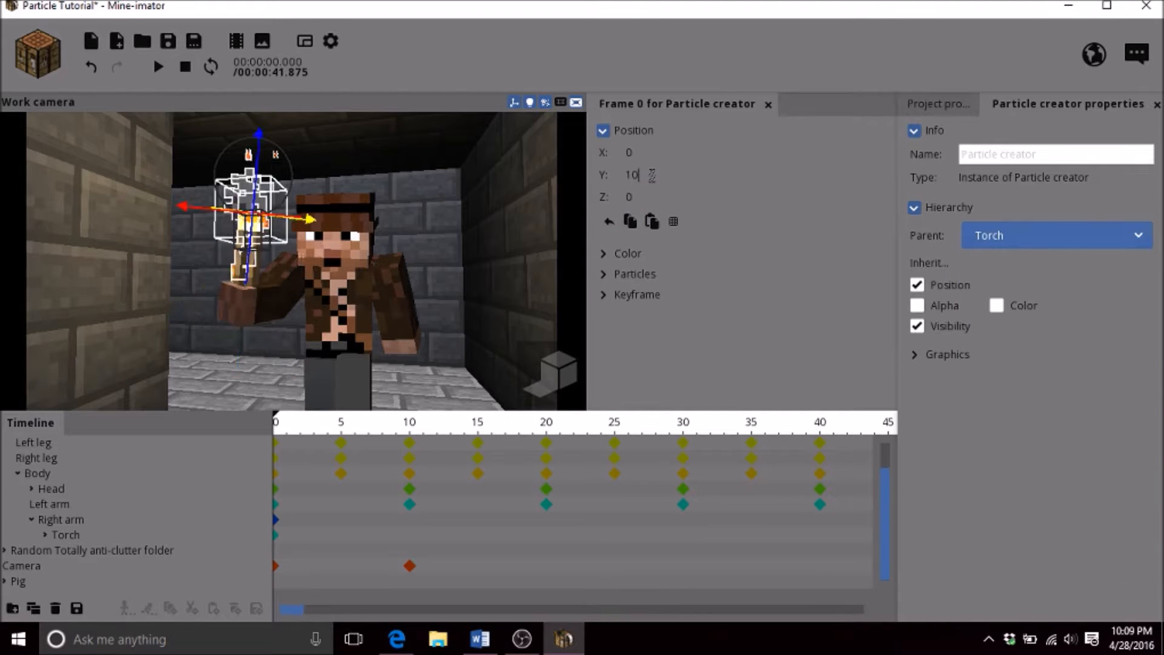
left_click_drag(491, 163, 439, 289)
scroll(439, 288, "down", 2)
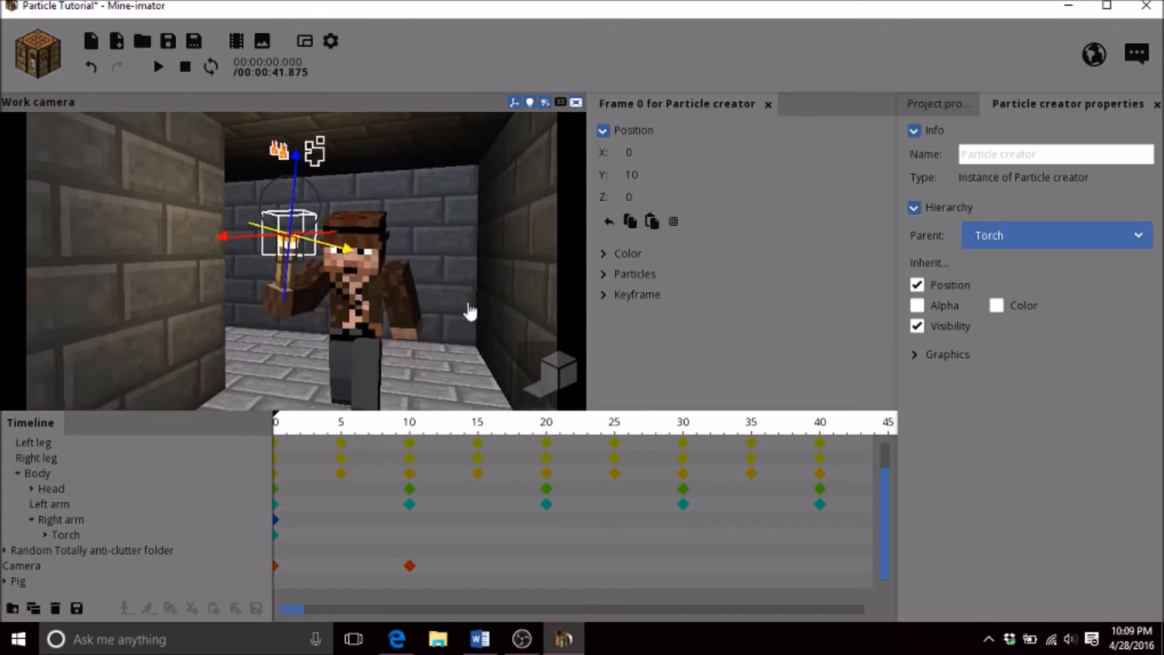
left_click(547, 380)
left_click(547, 377)
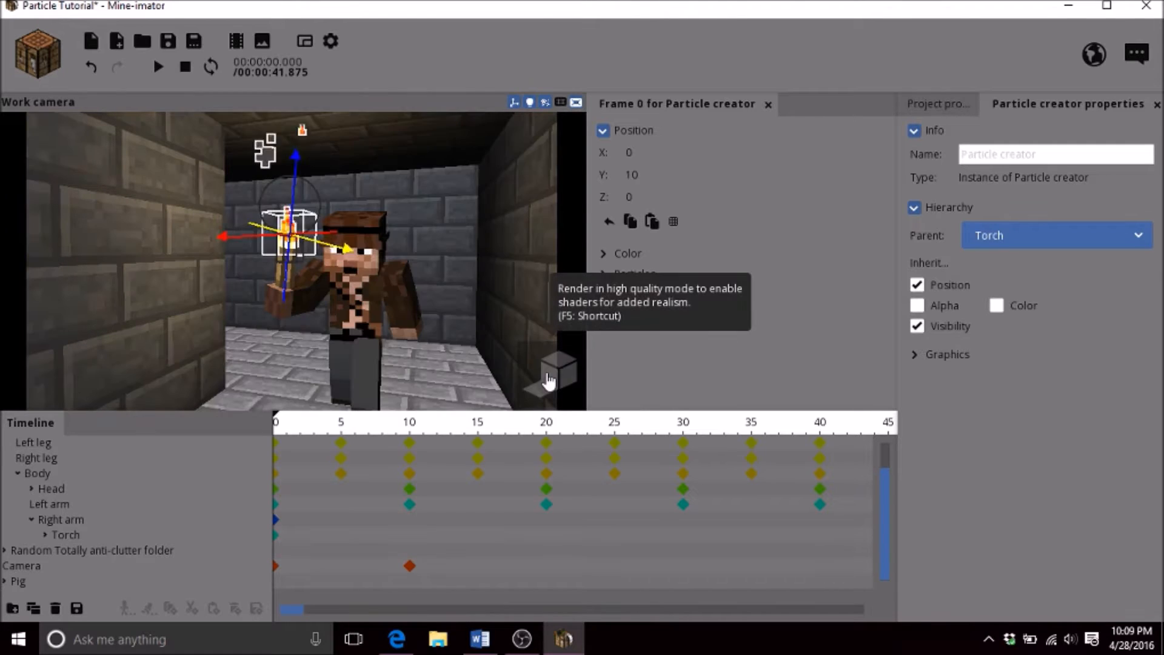
Save the project and set the fire particle creator's color brightness to 100%
left_click(626, 255)
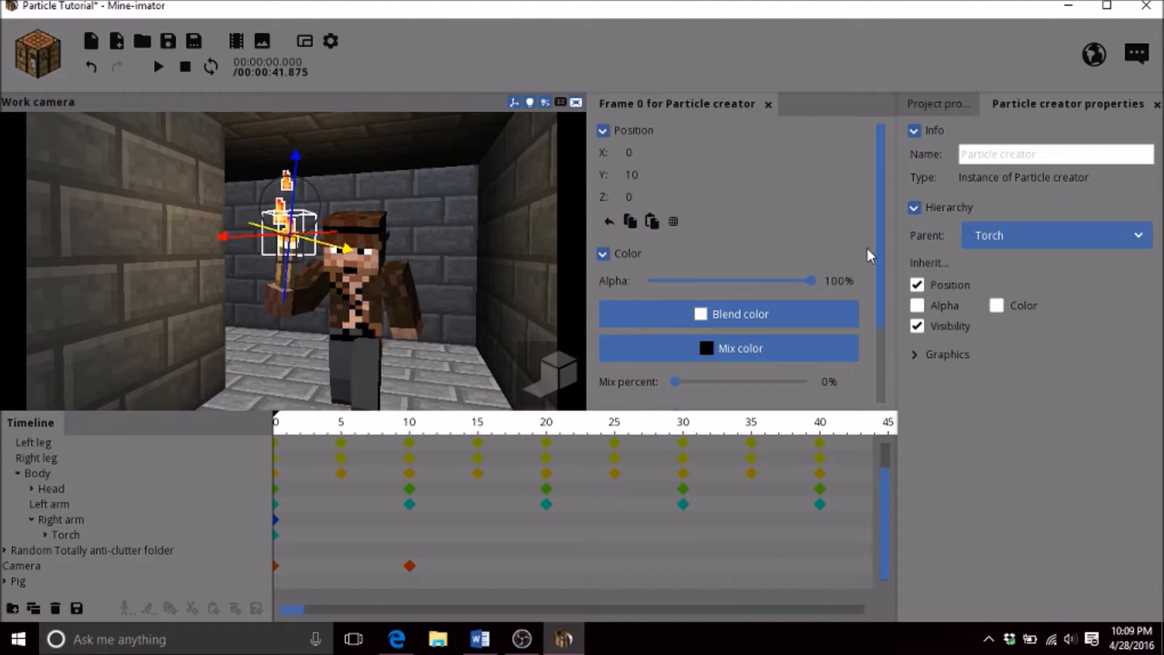
scroll(869, 325, "down", 3)
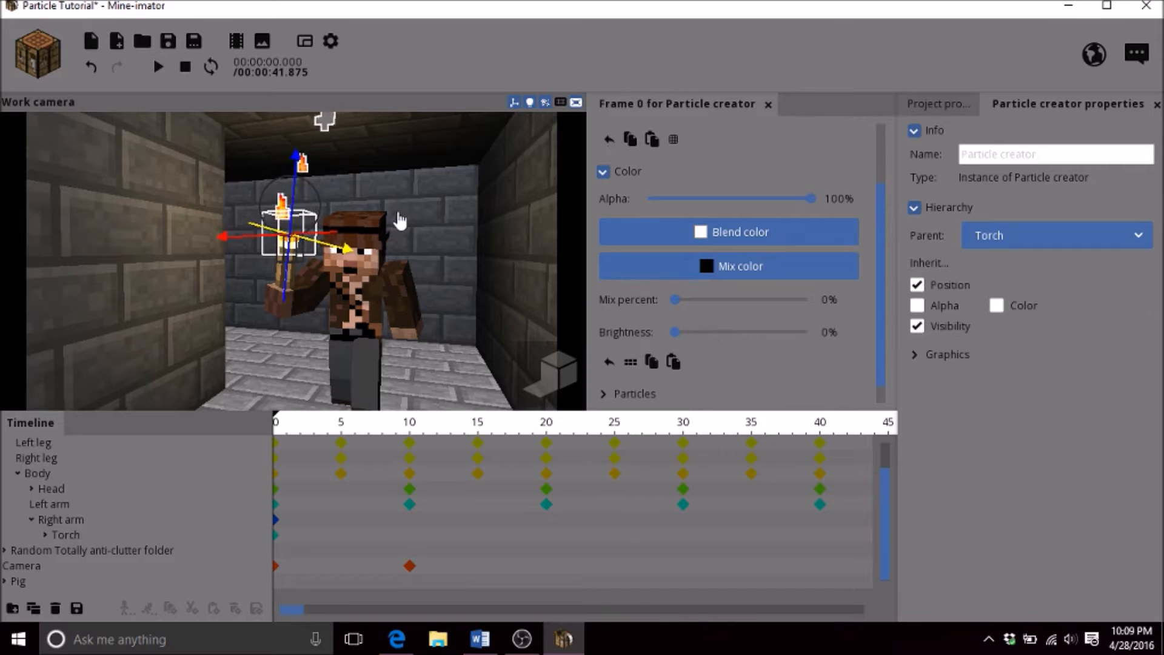
left_click(567, 375)
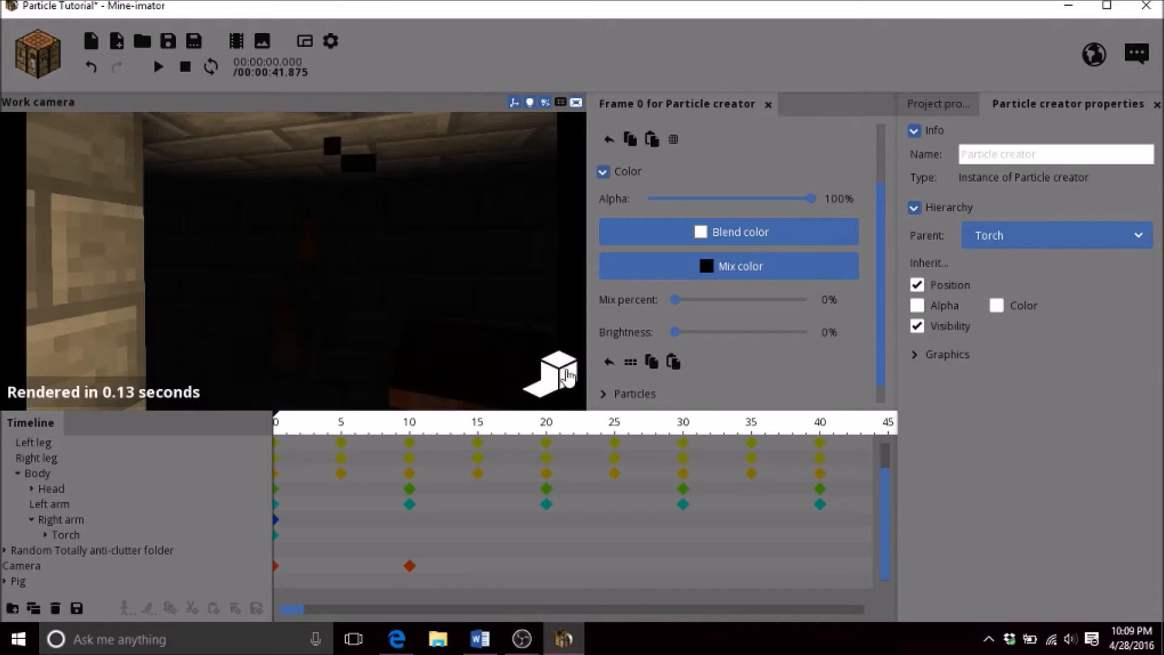
left_click(563, 377)
right_click_drag(449, 288, 449, 309)
key("s")
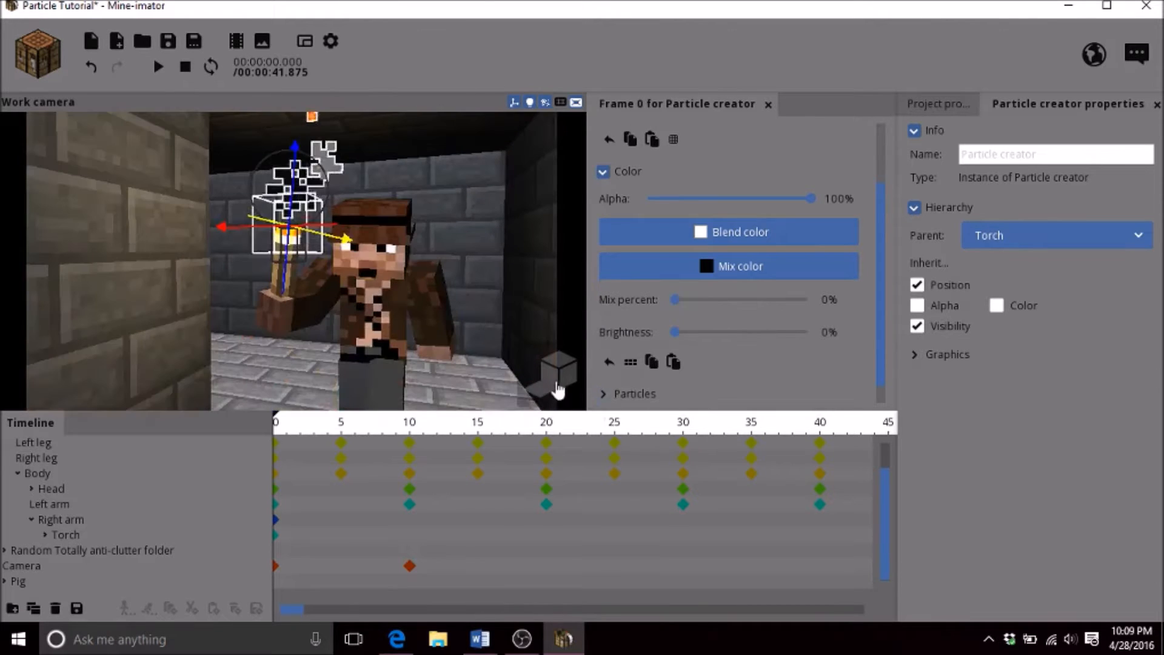
left_click(171, 39)
left_click_drag(675, 332, 840, 334)
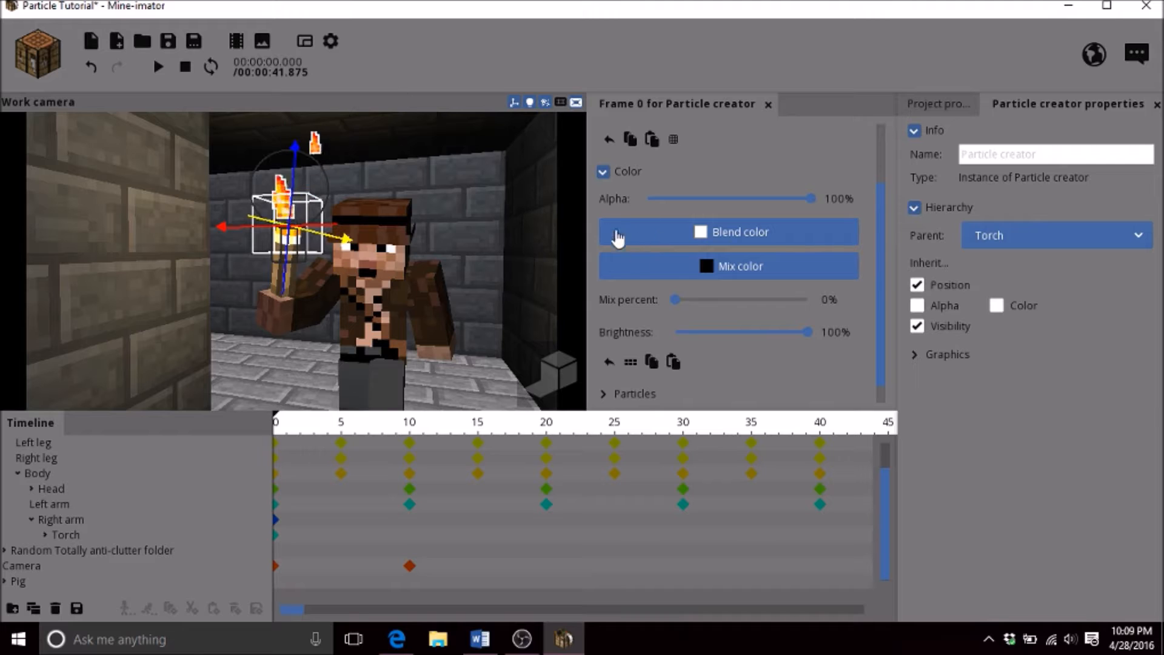
left_click(479, 195)
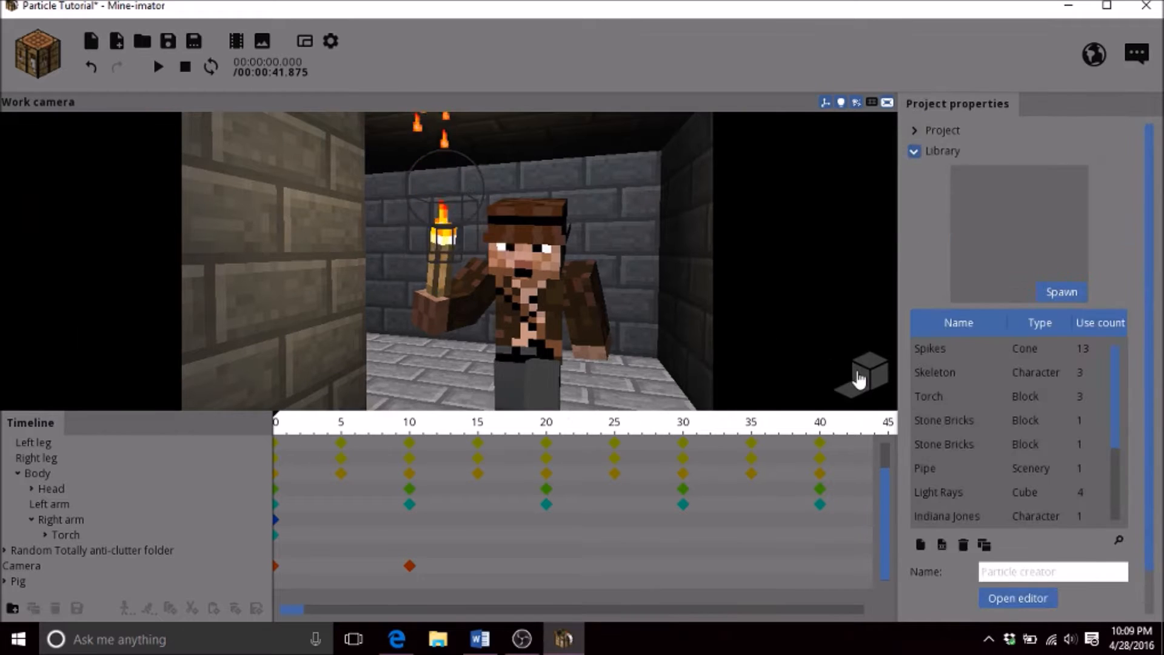
Save the project and preview the torch fire in high-quality rendering, then return to normal rendering
left_click(860, 379)
left_click(860, 379)
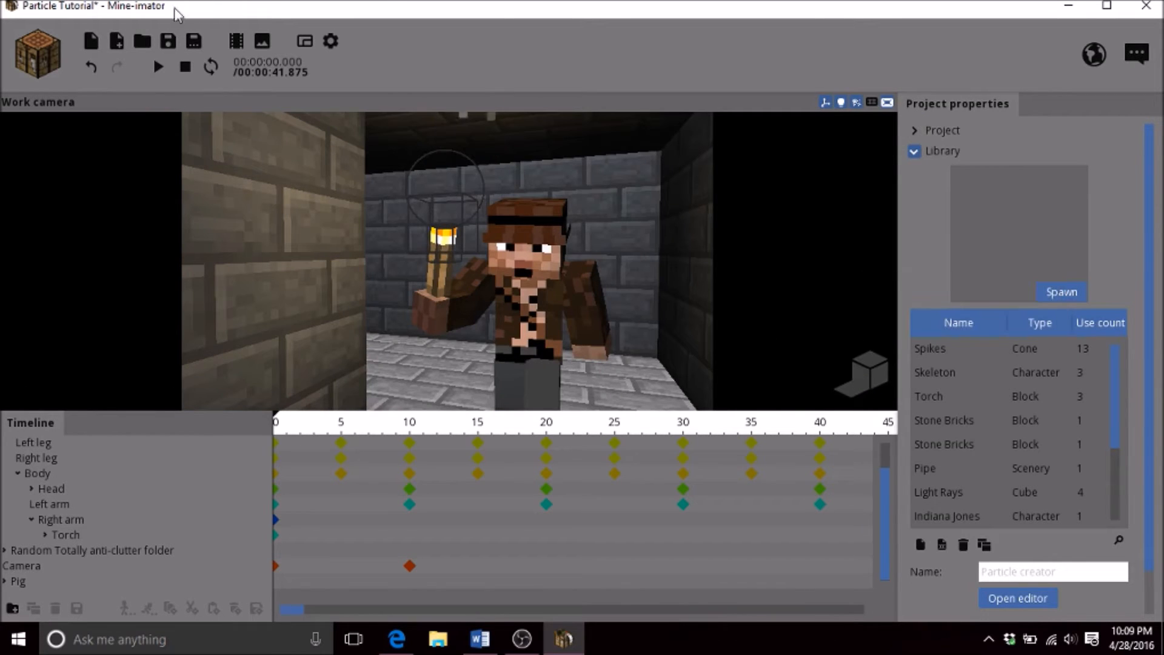
left_click(165, 43)
left_click(860, 379)
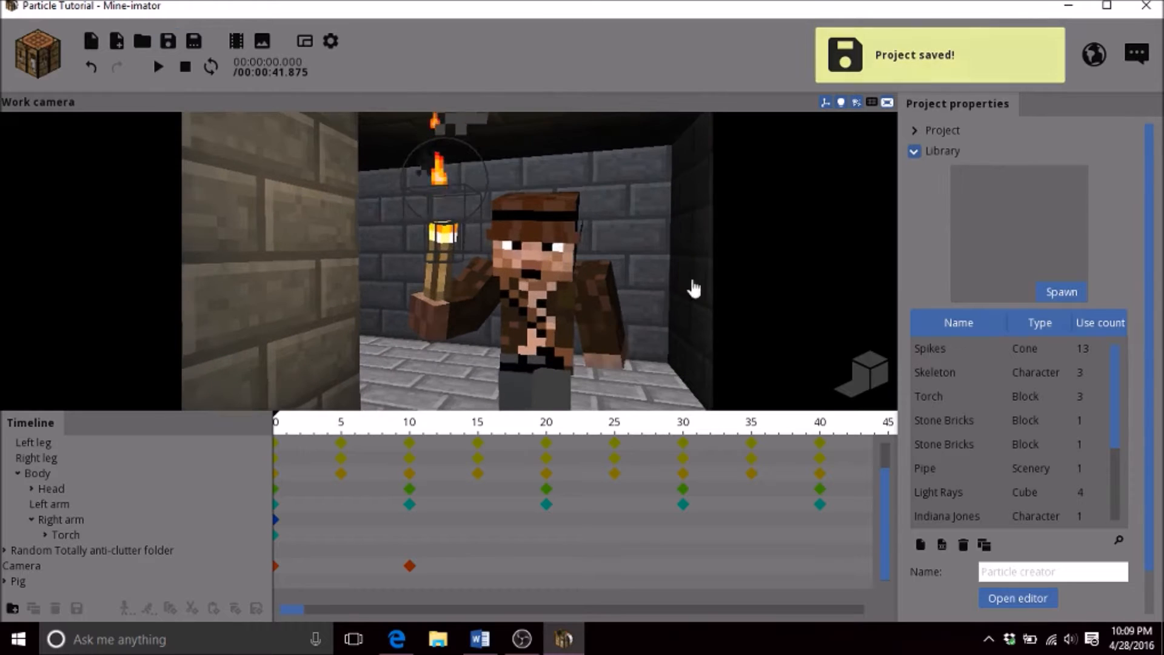
left_click(871, 384)
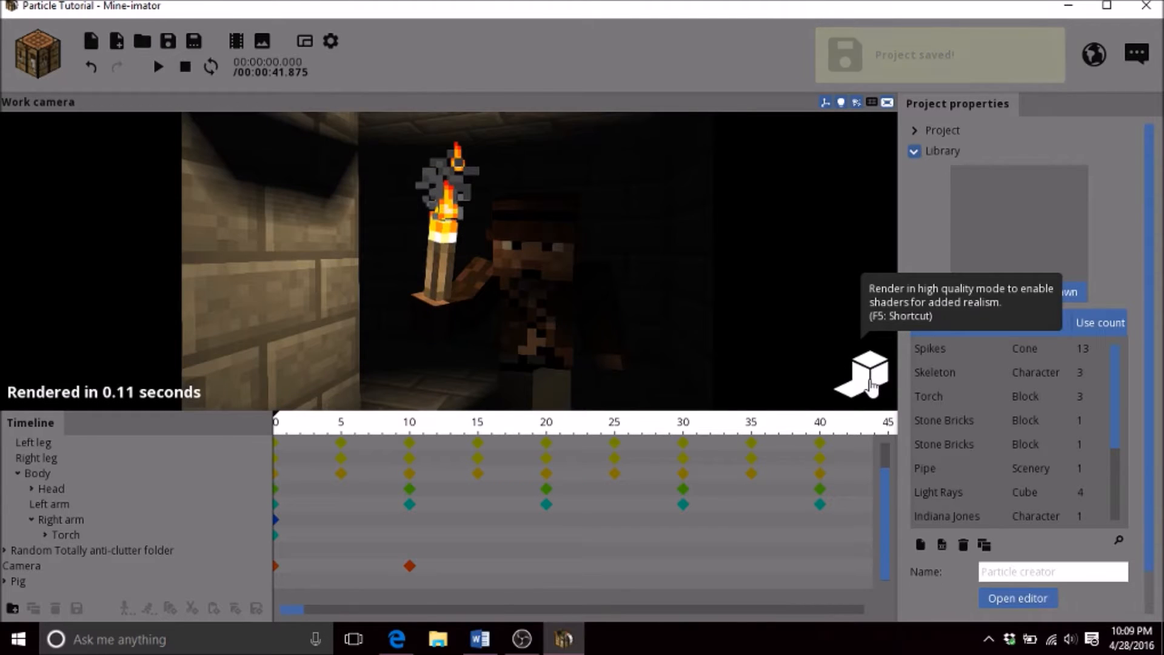
left_click(869, 382)
Duplicate the particle creator attached to Indiana Jones's torch
scroll(629, 315, "down", 2)
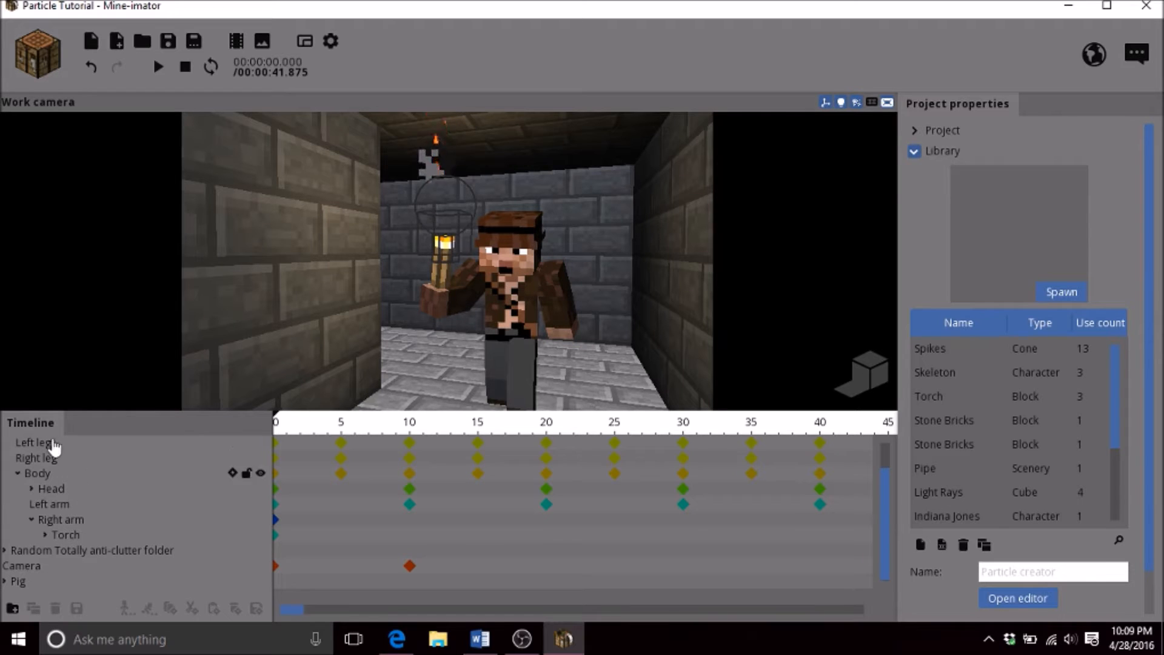
left_click(45, 535)
left_click(73, 551)
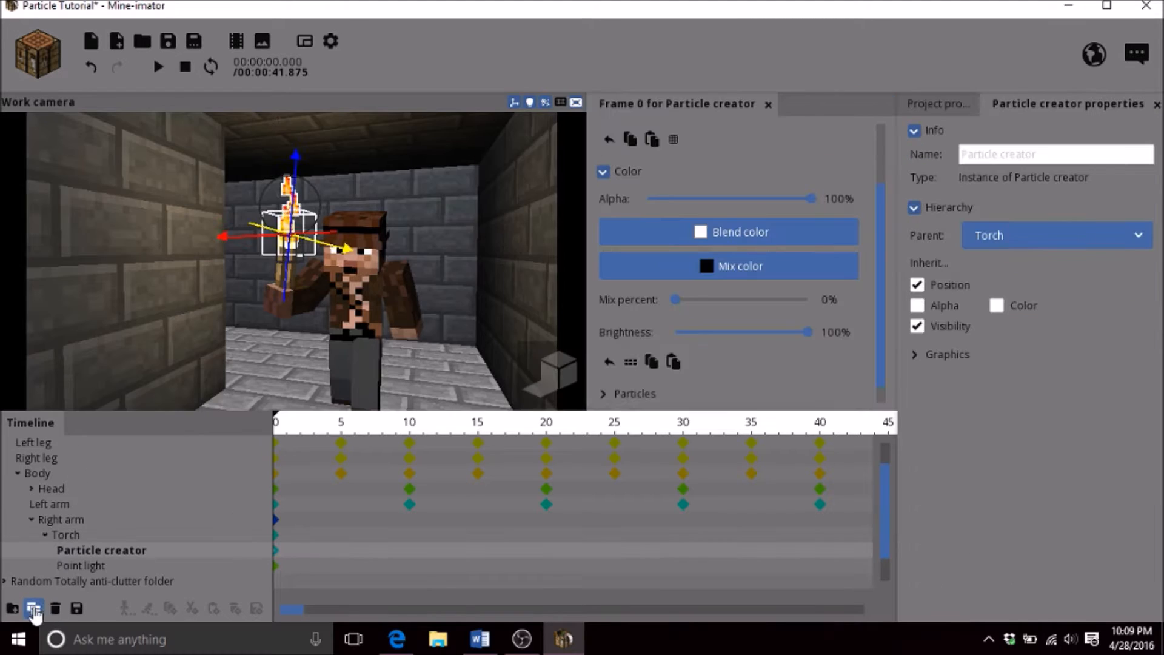
left_click(33, 609)
Change the duplicated particle creator's parent to another Torch inside the Random Totally anti-clutter folder
left_click(1014, 238)
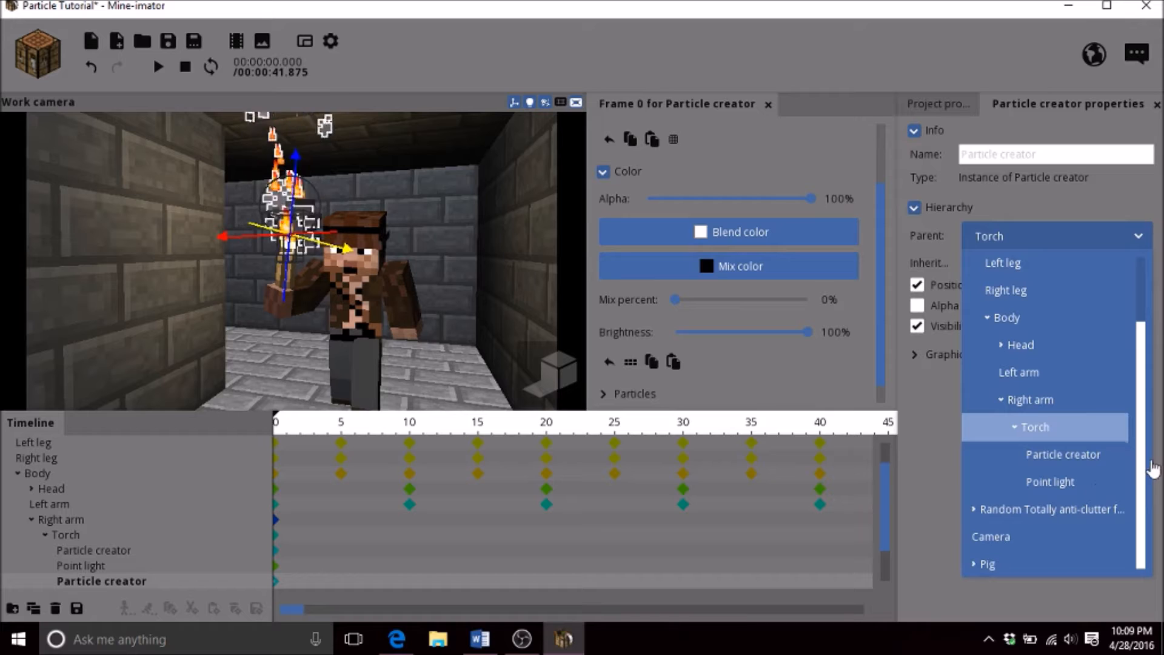
scroll(997, 298, "up", 3)
left_click(975, 291)
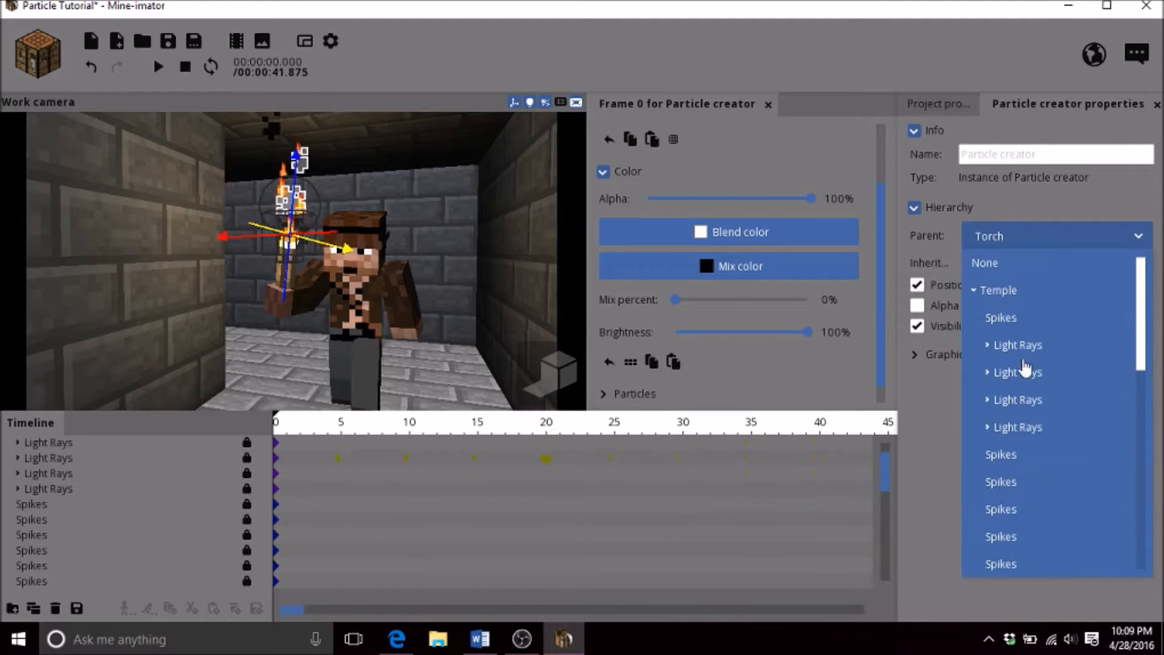
mouse_move(1140, 340)
left_mouse_down()
mouse_move(1126, 490)
mouse_move(1134, 323)
left_mouse_up()
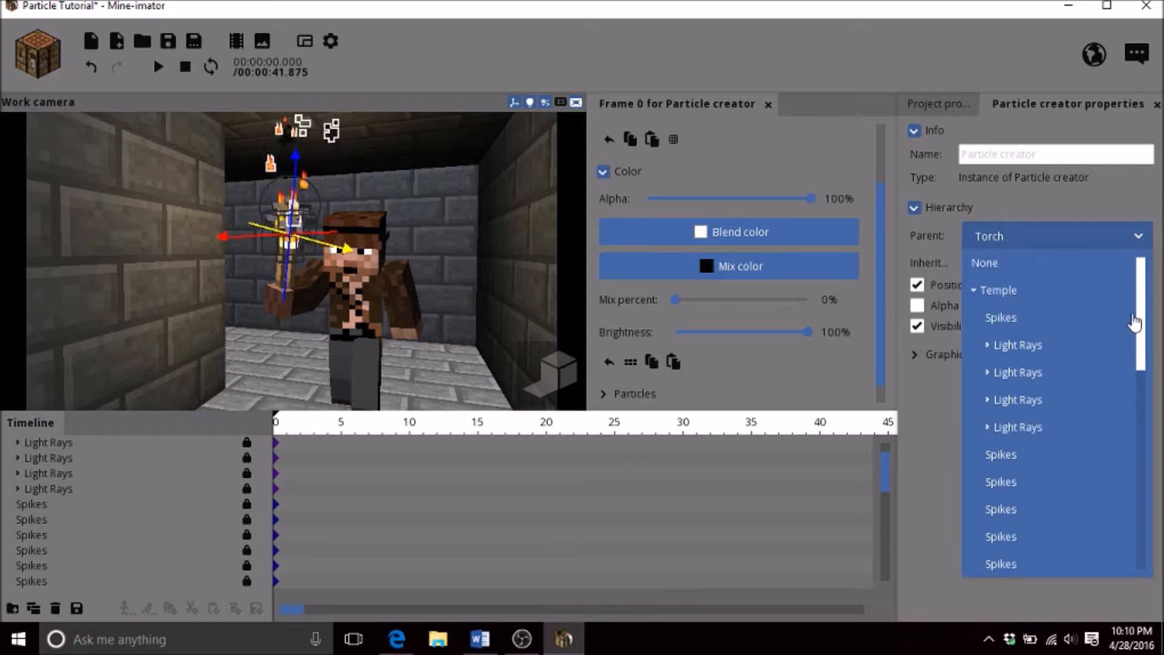
left_click(972, 292)
scroll(1144, 391, "down", 1)
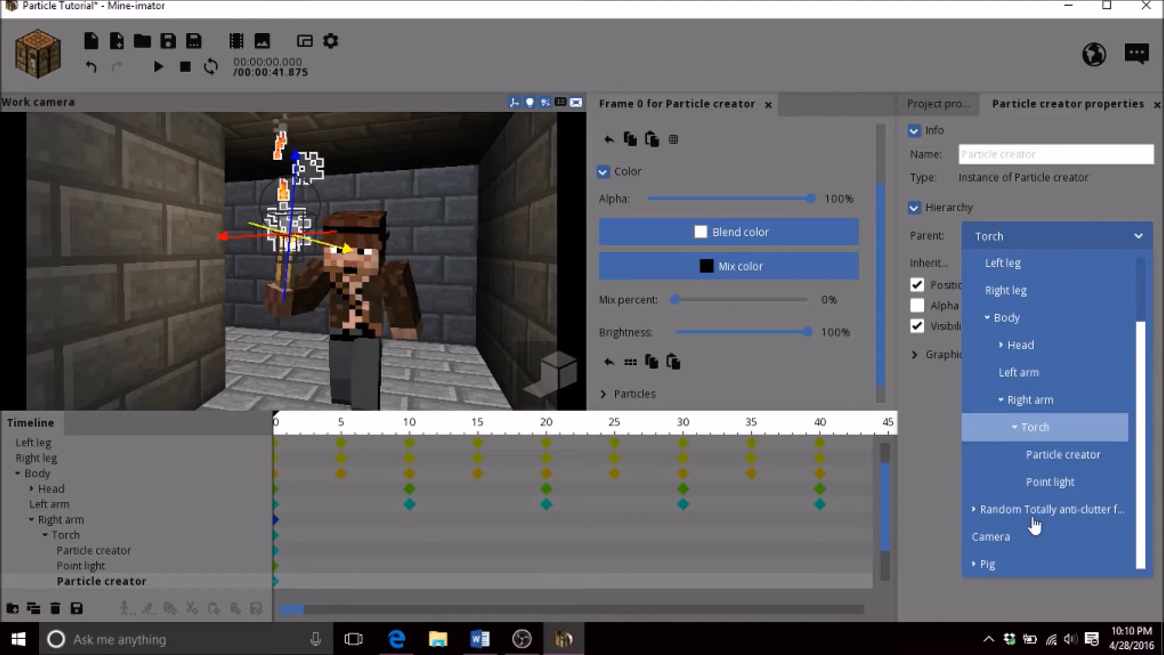
left_click(973, 511)
left_click_drag(1140, 424, 1127, 503)
left_click(1024, 400)
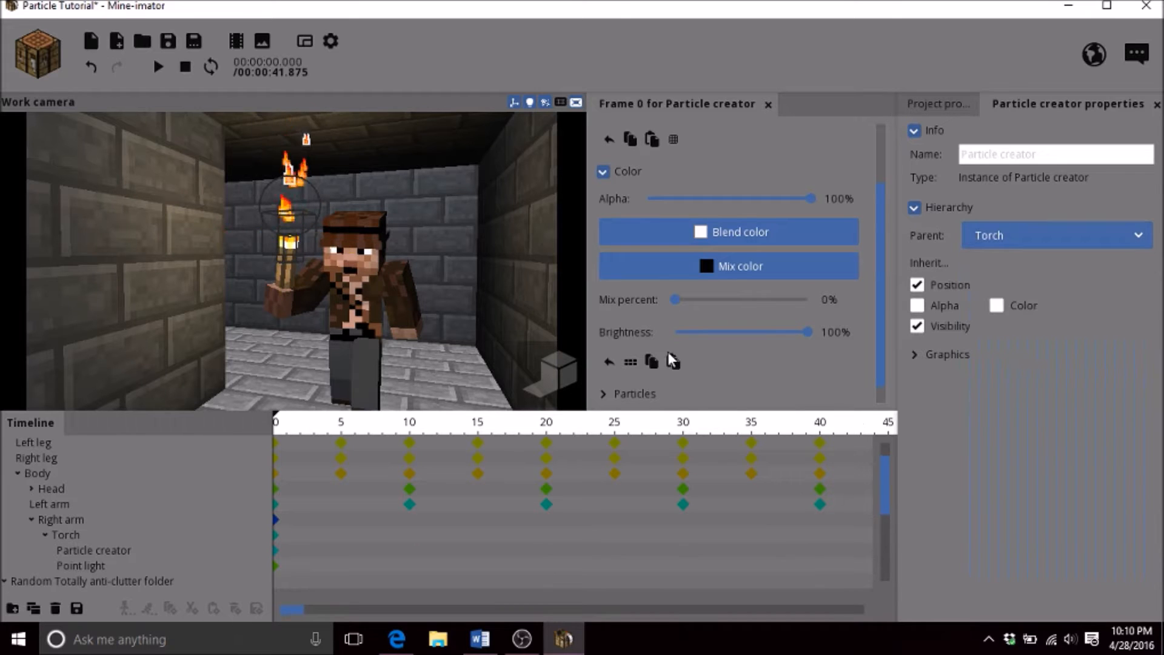
left_click(995, 238)
left_click(1008, 509)
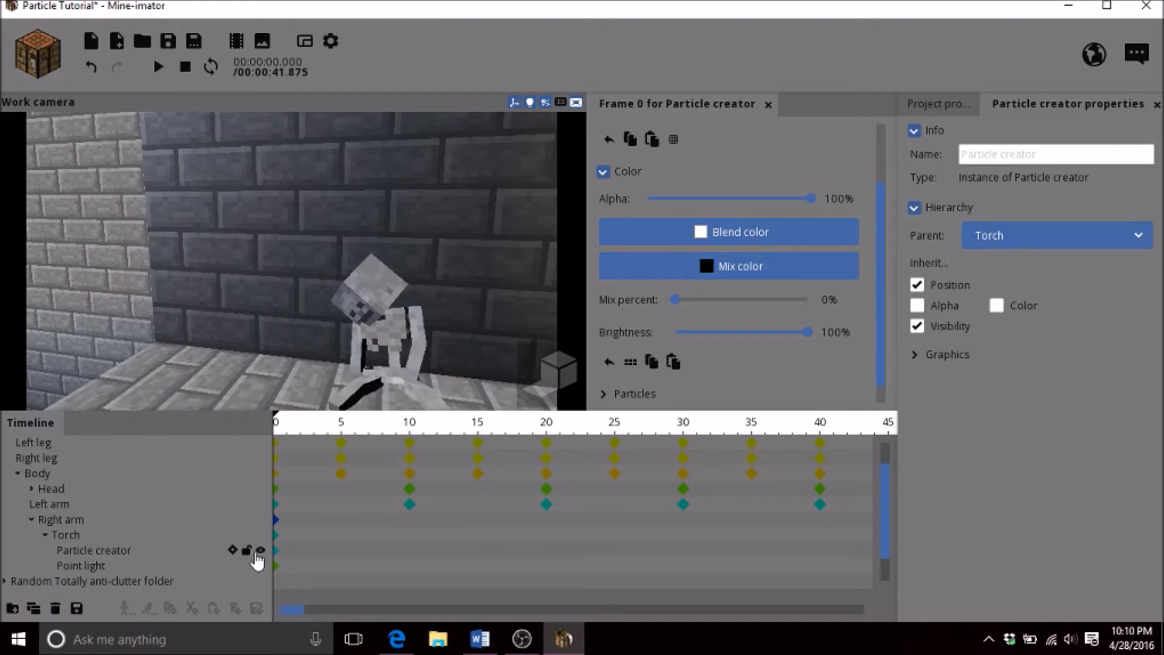
Save the project and make the work camera view fill the whole viewport instead of the video's aspect ratio
left_click(132, 206)
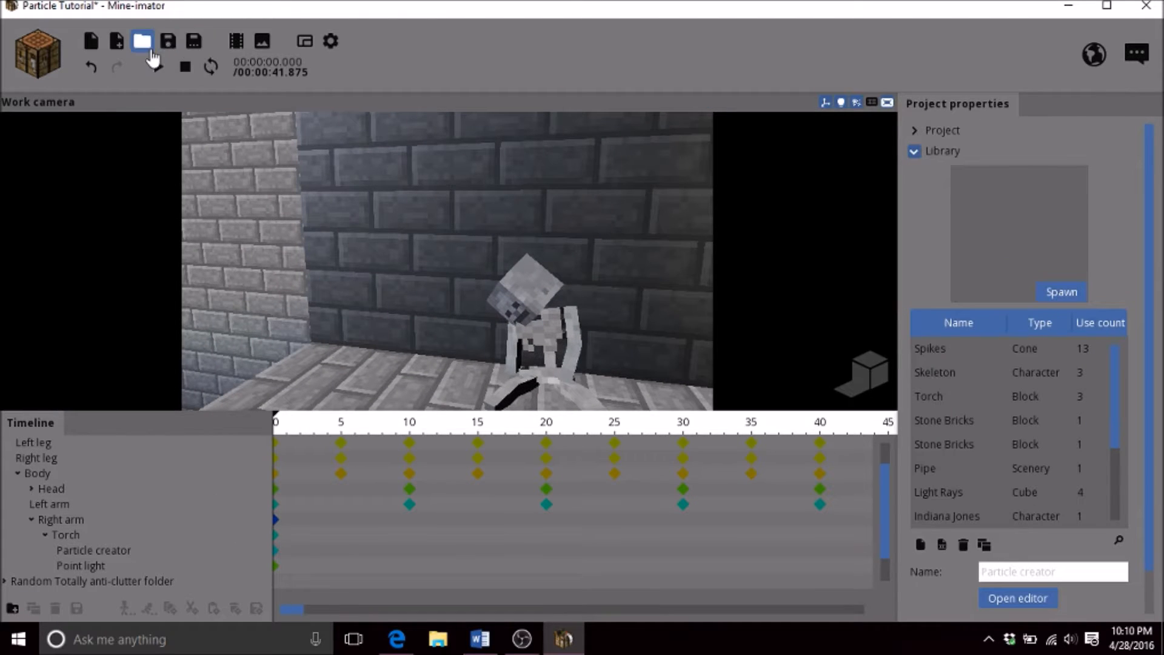
left_click(168, 41)
left_click_drag(281, 200, 734, 65)
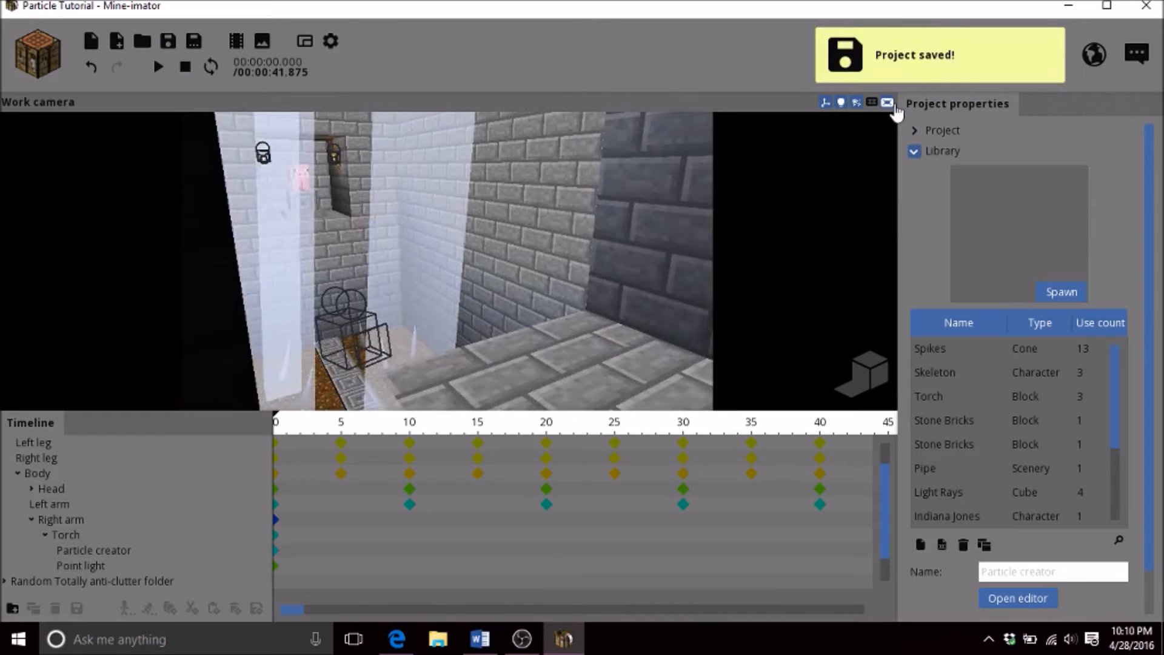
left_click(888, 104)
left_click(175, 51)
Play the animation to examine the torch fire while Indiana Jones walks through the temple, and stop playback
right_click_drag(449, 261, 697, 243)
key("w")
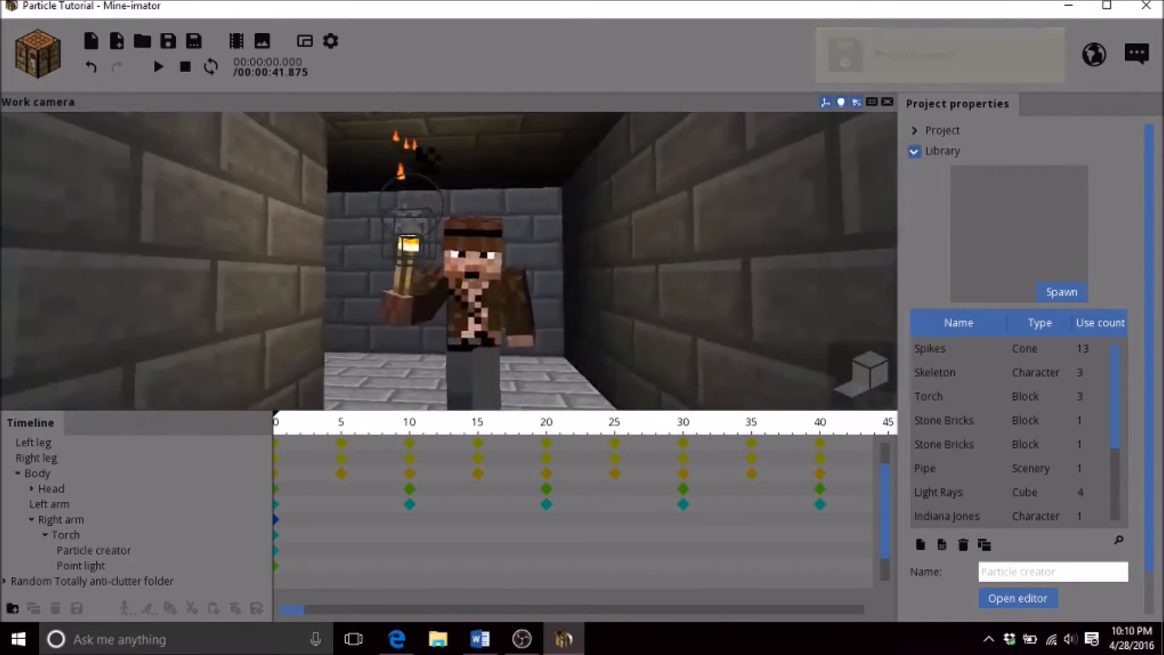
key("space")
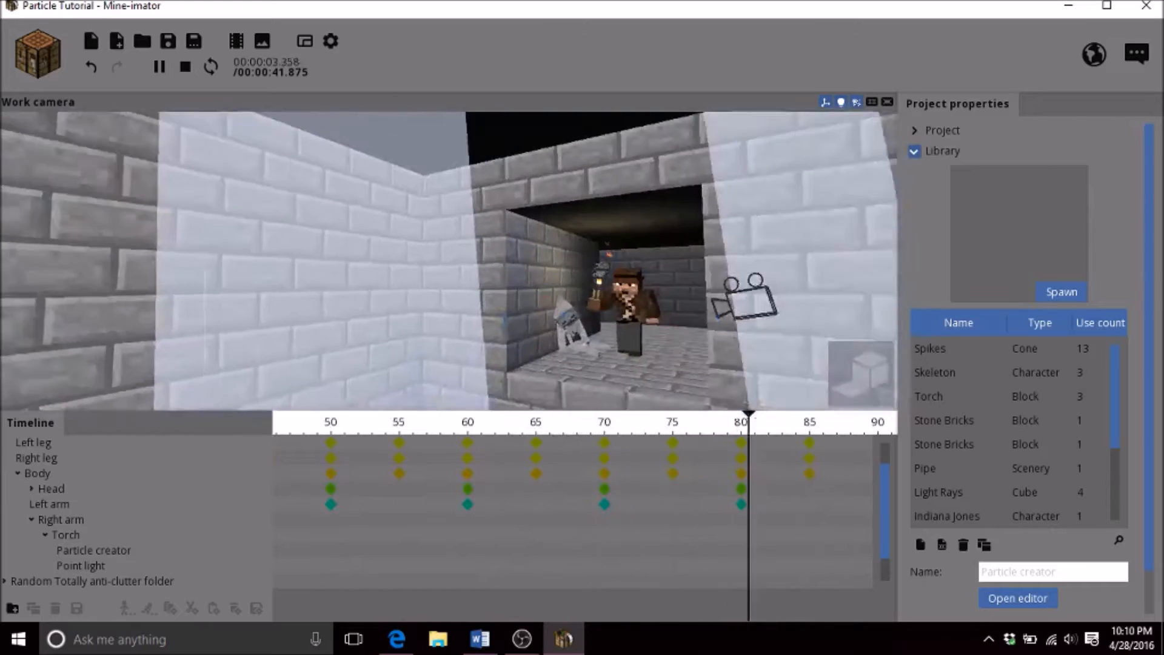
right_click_drag(485, 267, 555, 252)
key("space")
key("w")
key("s")
key("w")
key("w")
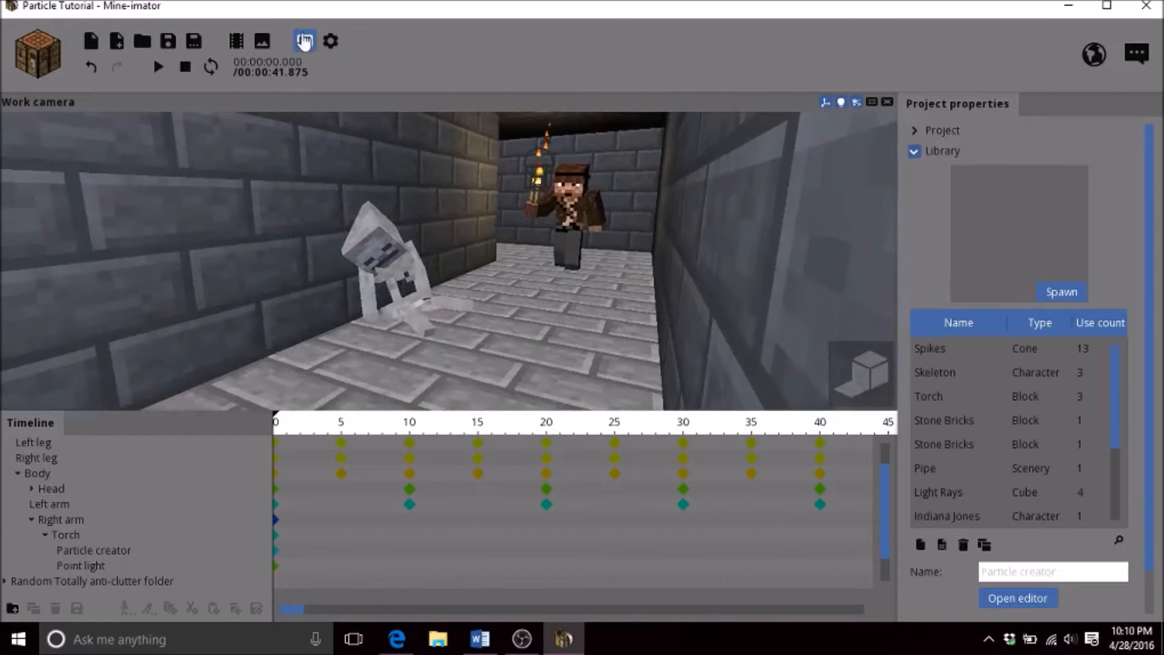
Show the active camera in a second view, play and stop the animation to examine it, and close the second view
left_click(305, 42)
key("space")
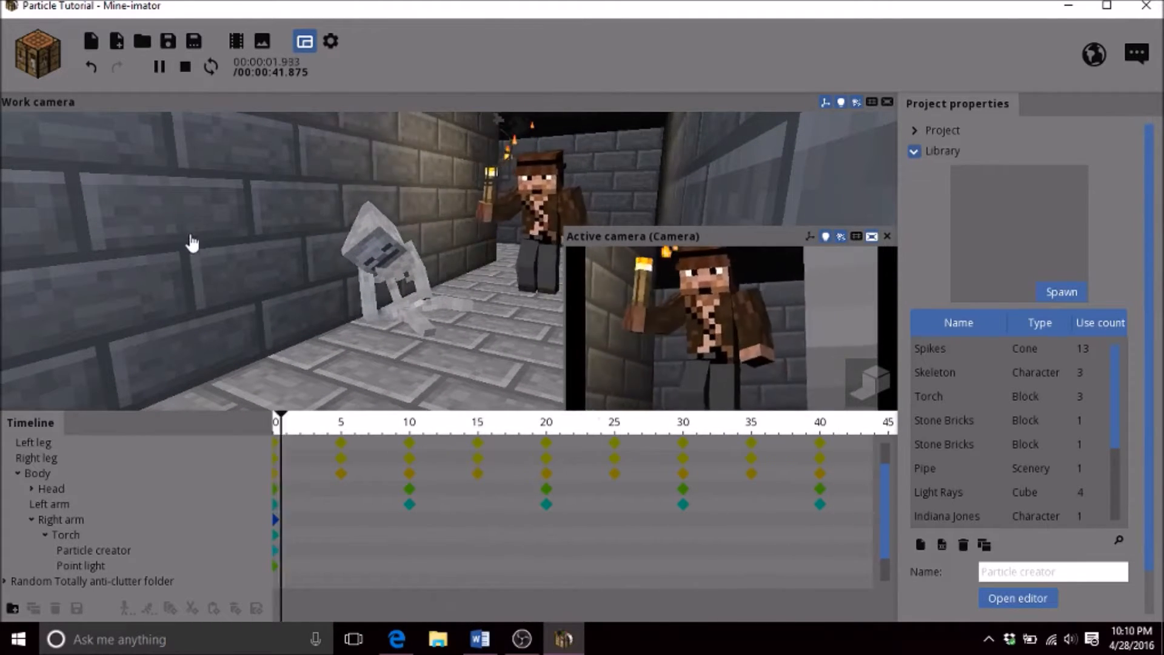
key("space")
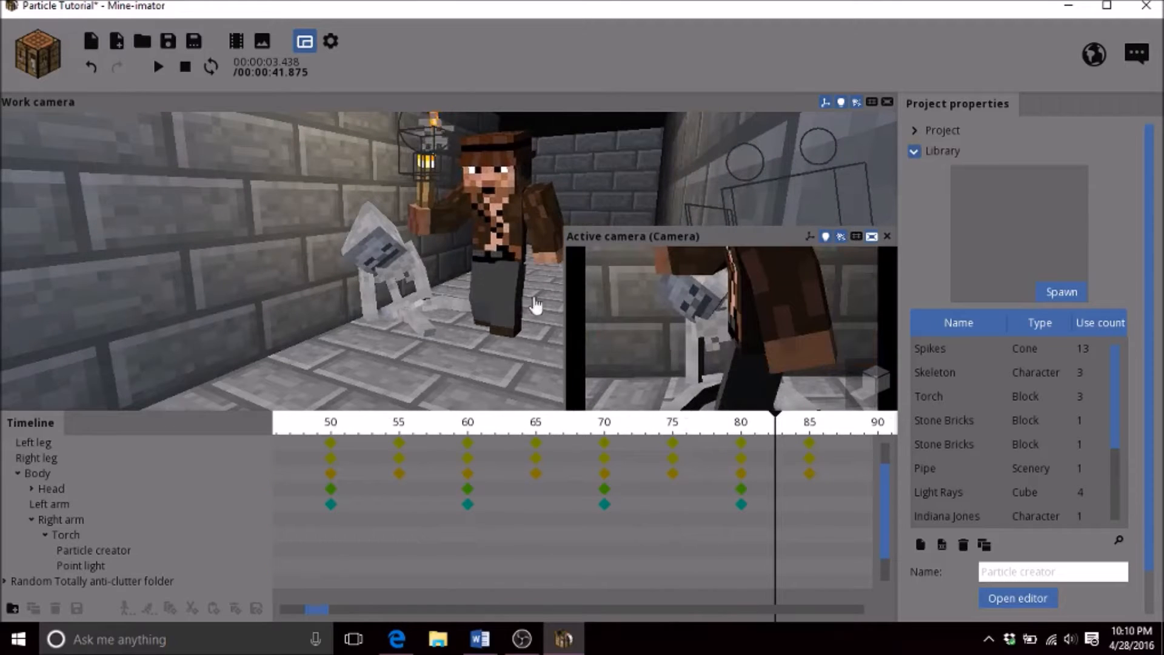
left_click(887, 236)
Move the playhead to frame 64 and create a particle creator from the Smoke preset
left_click_drag(737, 422, 525, 416)
left_click(38, 53)
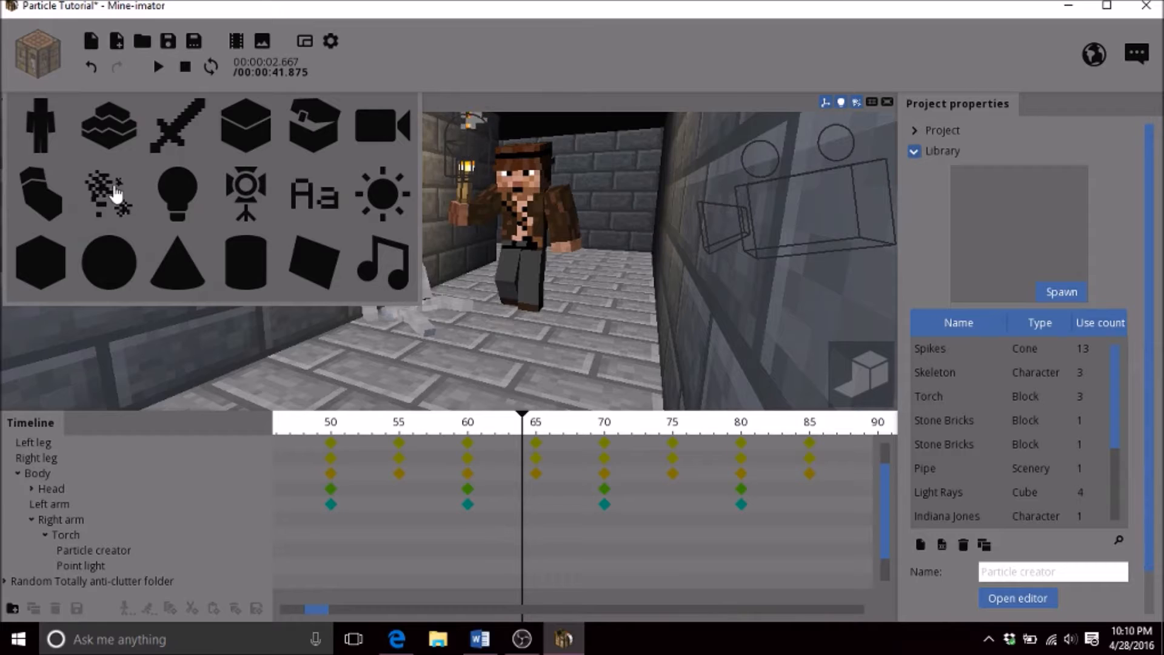
left_click(112, 193)
left_click_drag(730, 362, 479, 397)
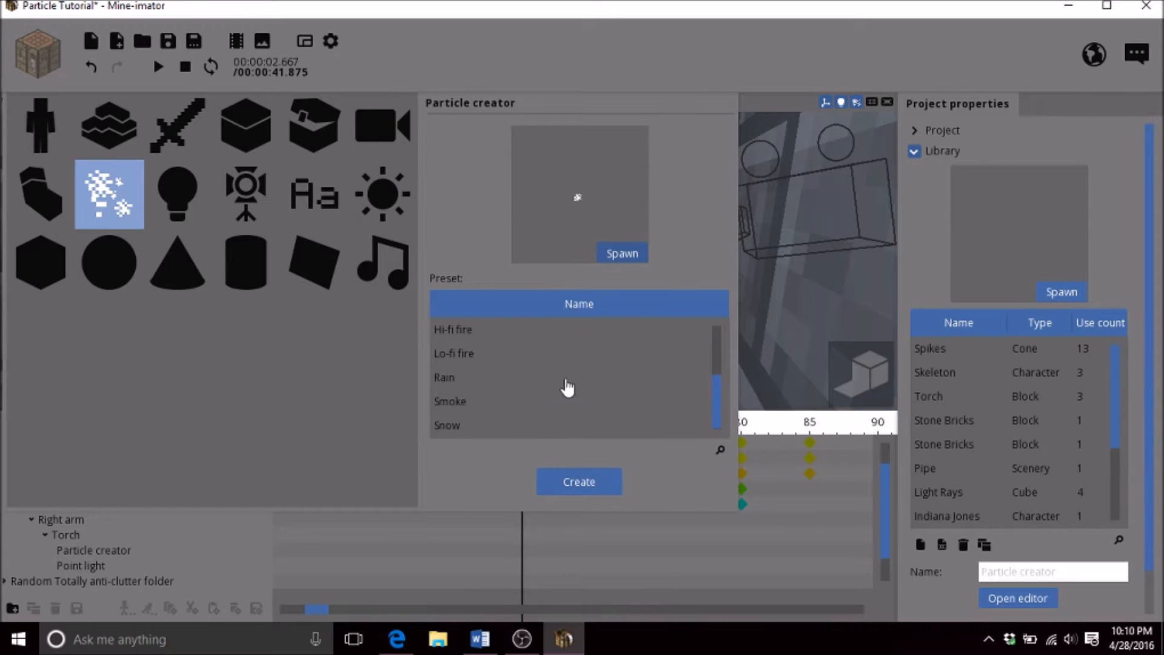
scroll(661, 379, "up", 3)
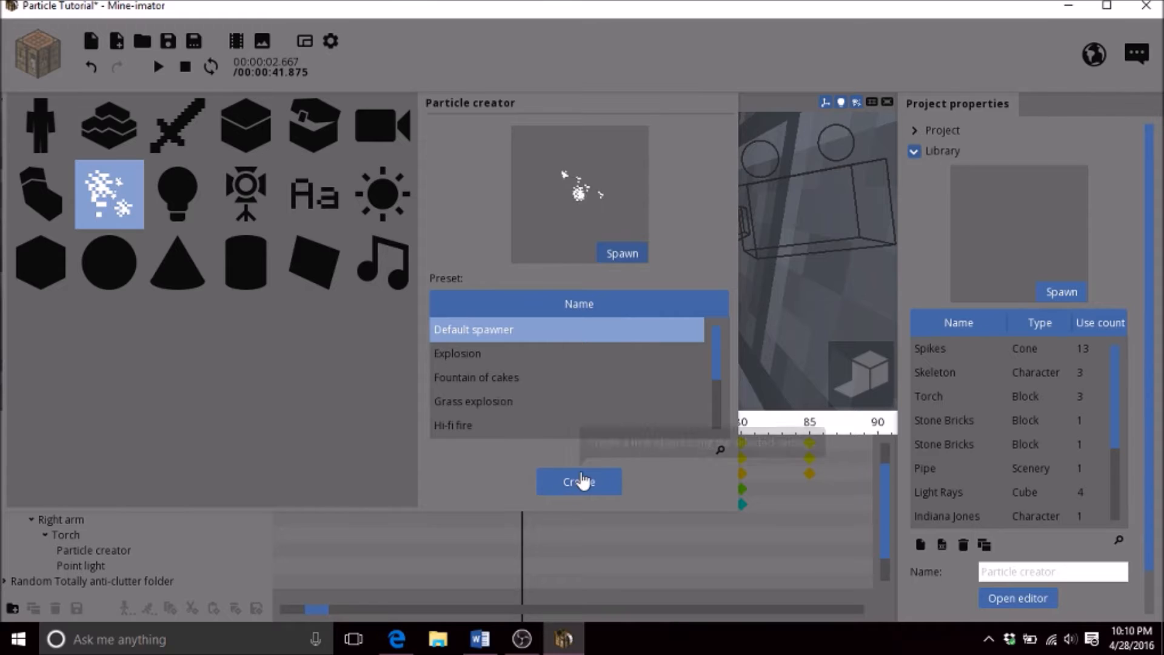
left_click_drag(709, 361, 677, 440)
left_click(484, 403)
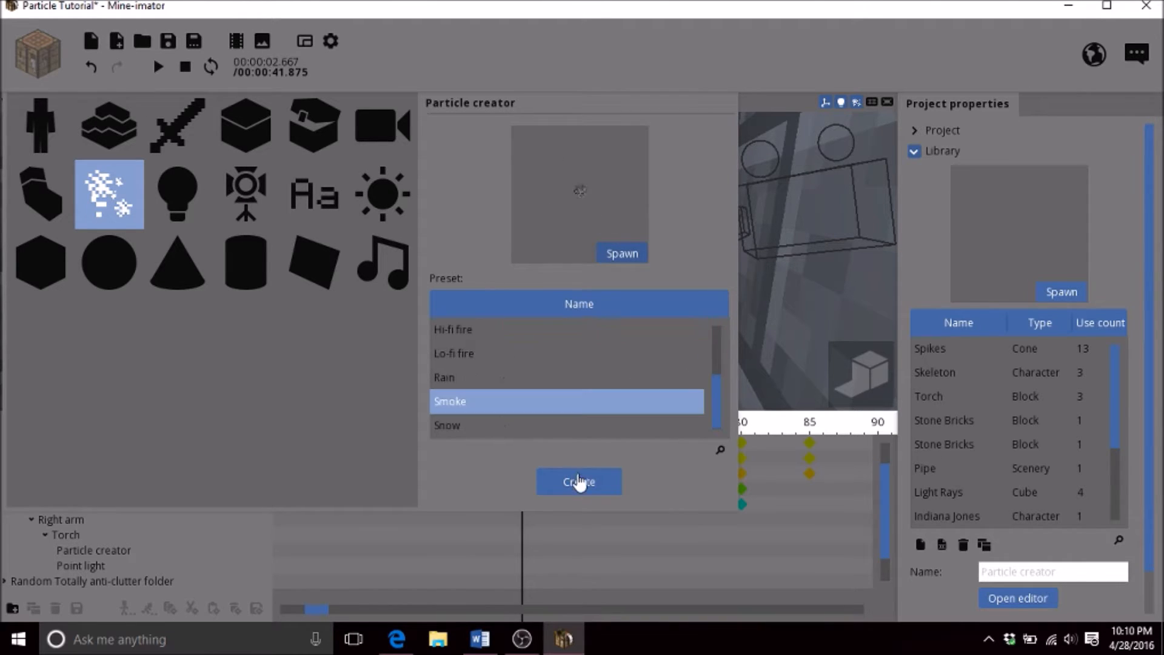
left_click(592, 481)
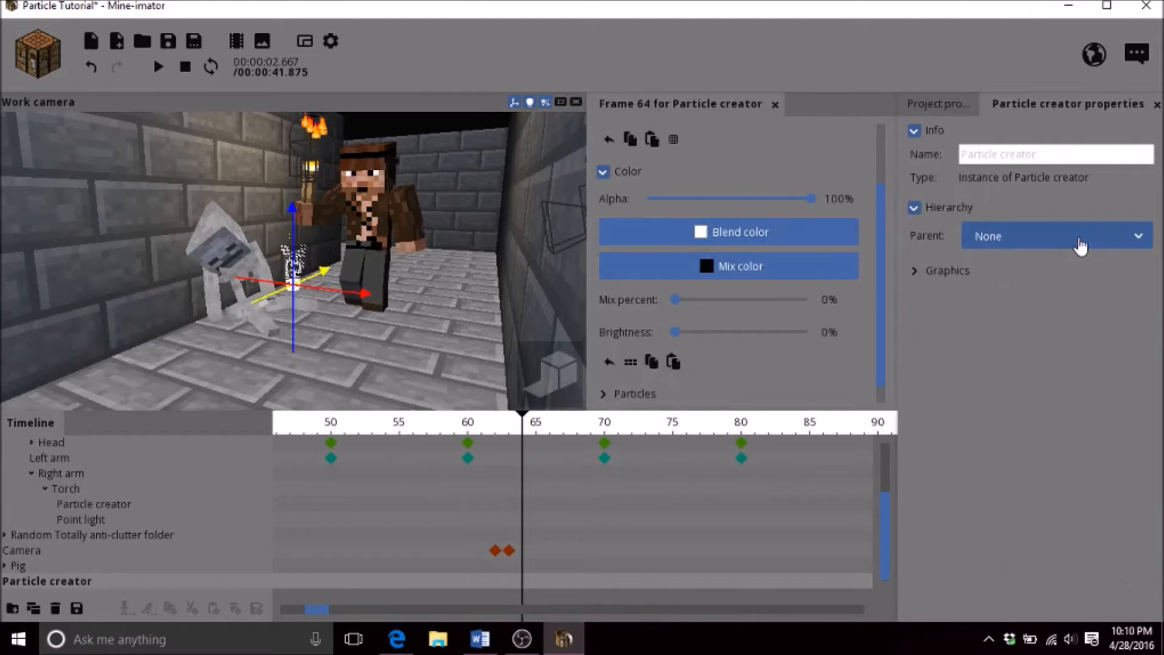
Set the smoke particle creator's parent to the third Skeleton inside the Random Totally anti-clutter folder
left_click(1079, 242)
left_click(975, 317)
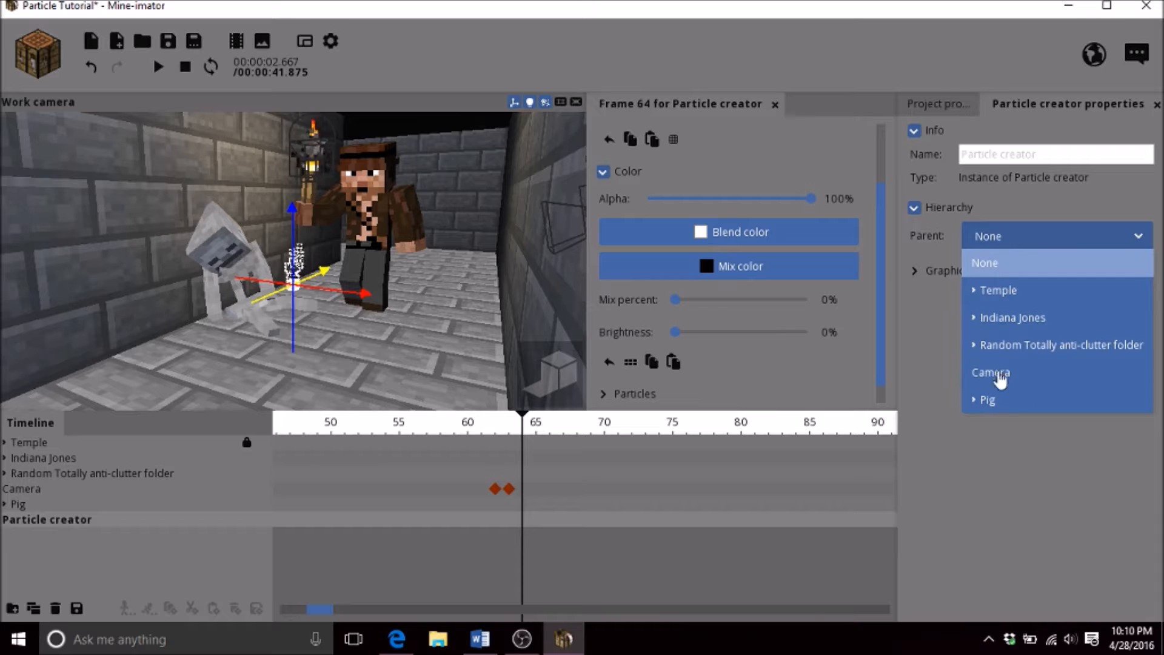
left_click(975, 344)
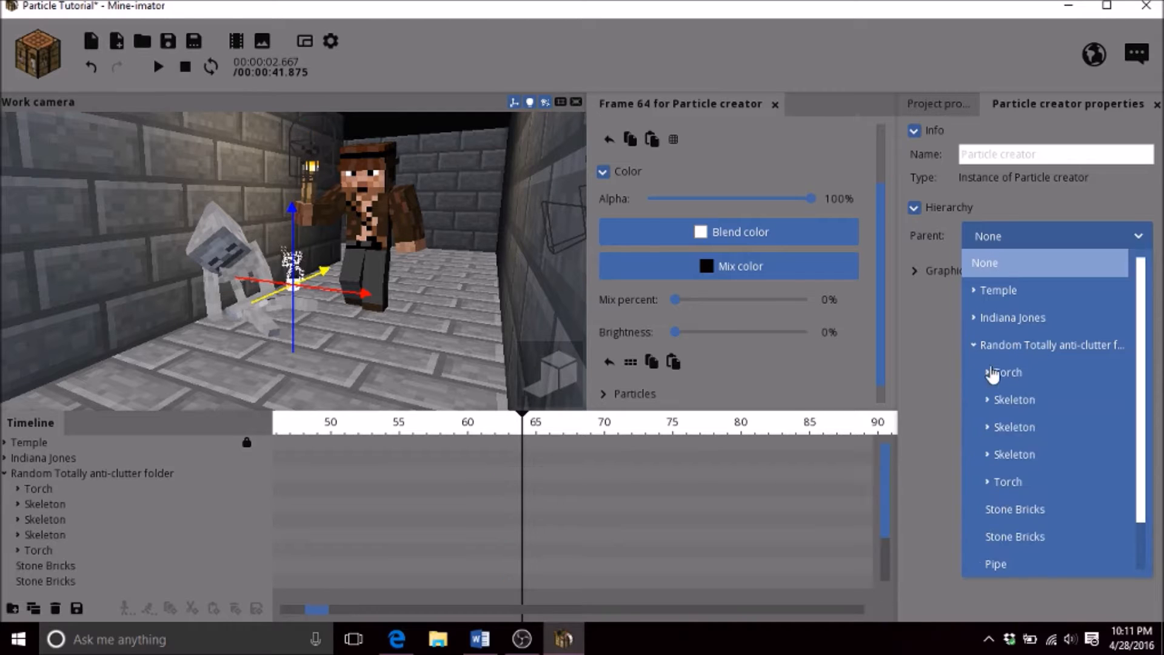
left_click(1028, 402)
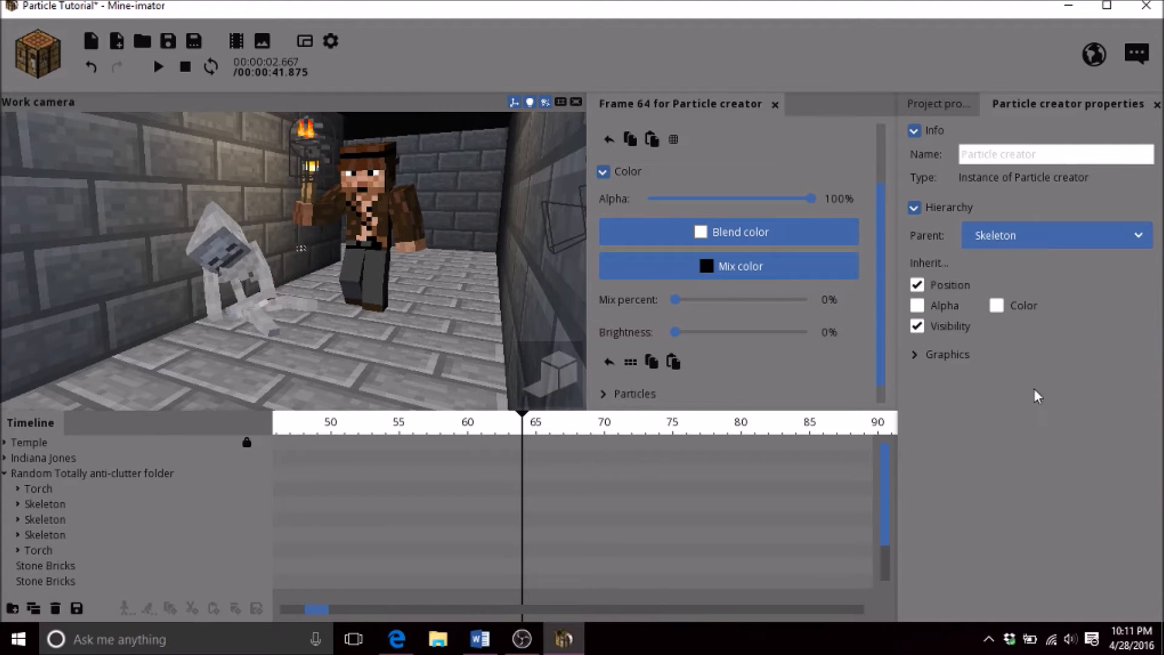
left_click(1035, 251)
left_click(1042, 455)
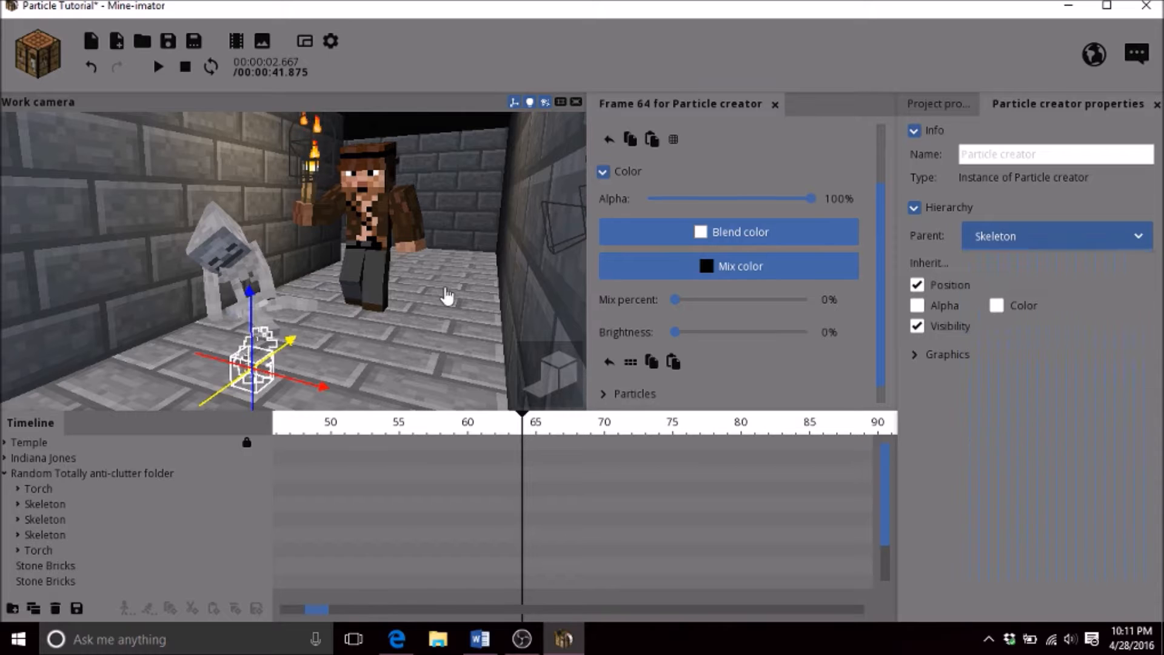
Move the smoke particle creator up onto the upper body of the skeleton sitting against the wall
left_click_drag(437, 250, 421, 257)
left_click_drag(268, 303, 304, 113)
right_click_drag(375, 285, 371, 294)
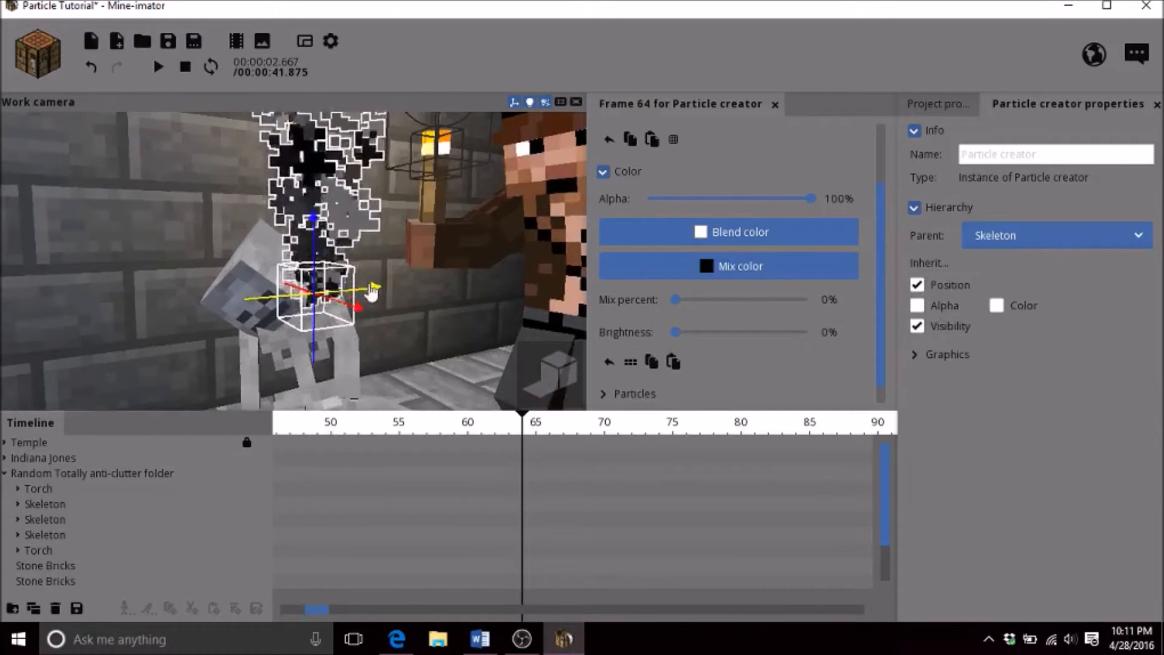
left_click_drag(312, 266, 315, 308)
mouse_move(388, 303)
right_mouse_down()
mouse_move(376, 303)
mouse_move(388, 316)
right_mouse_up()
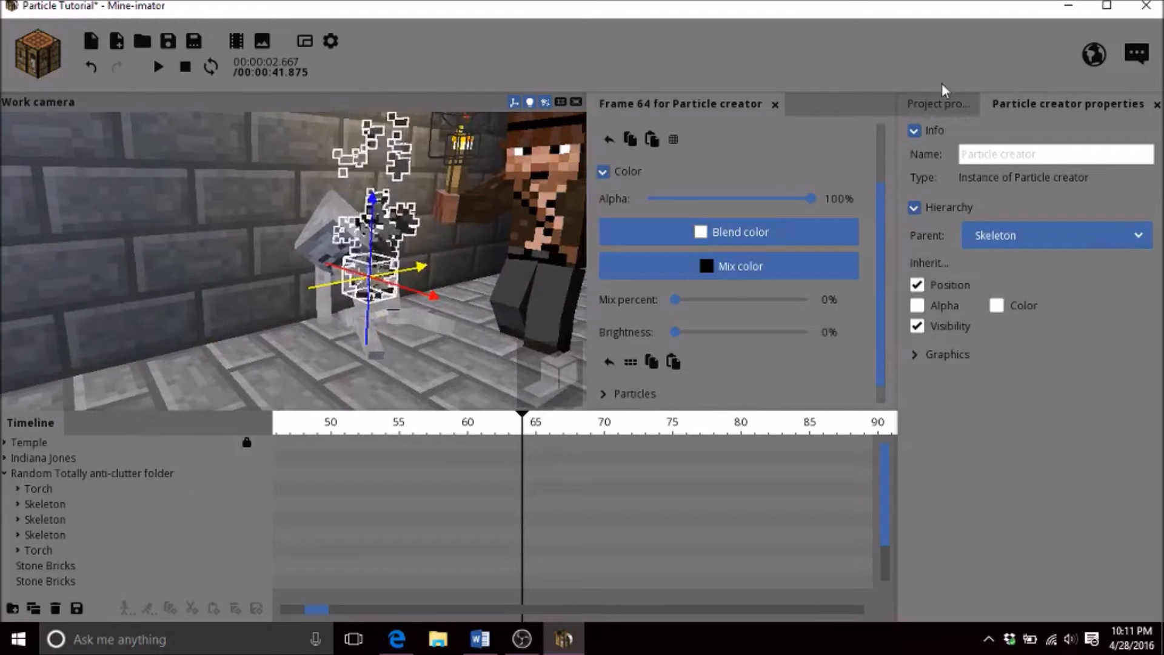
Open the smoke particle creator from the library in the particle editor and set its spawn rate to 150 per minute
left_click(951, 111)
scroll(1122, 388, "down", 3)
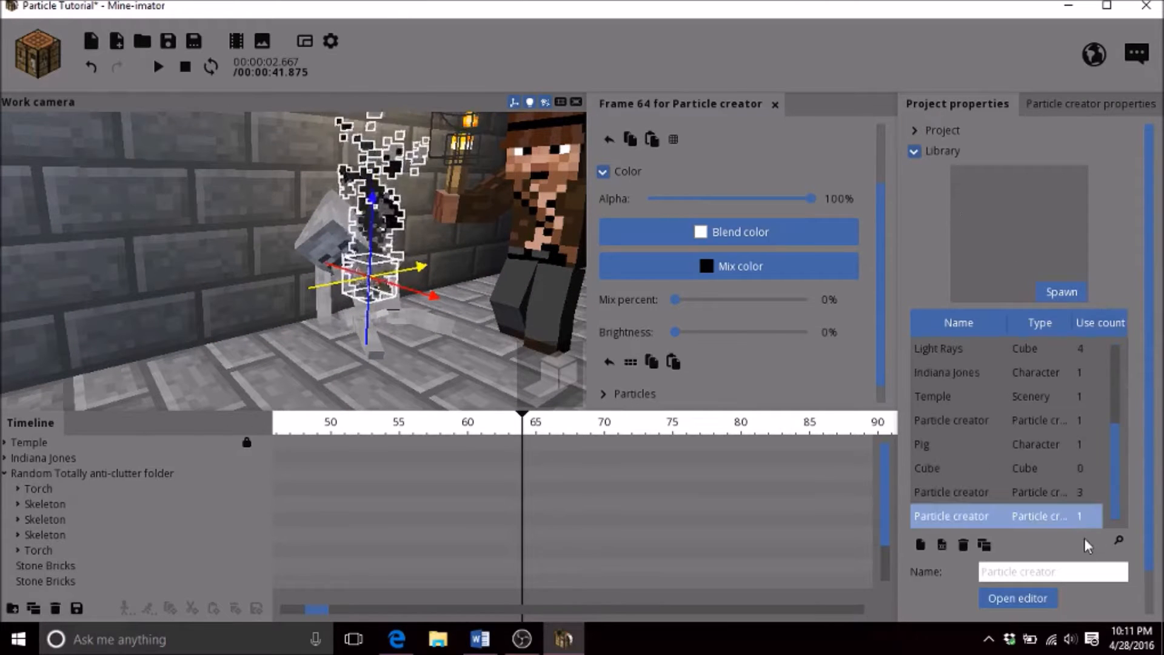
left_click(1018, 601)
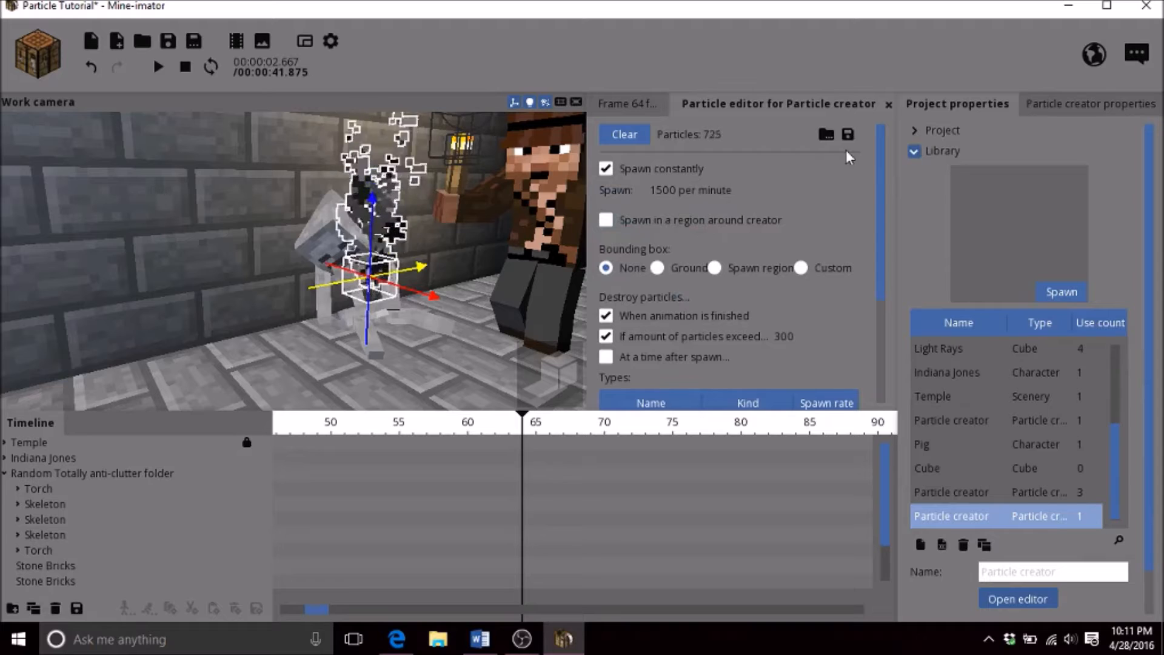
left_click(702, 195)
type("500")
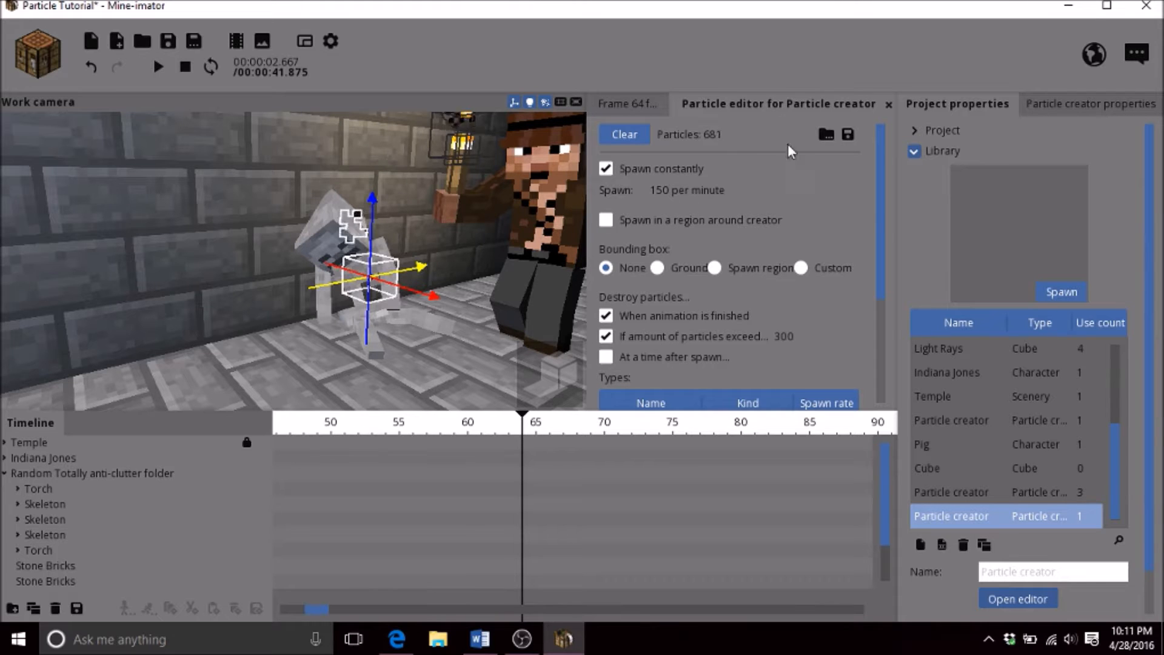
Change the Smoke particle type's start color to the grayish brown 837165
scroll(884, 252, "down", 3)
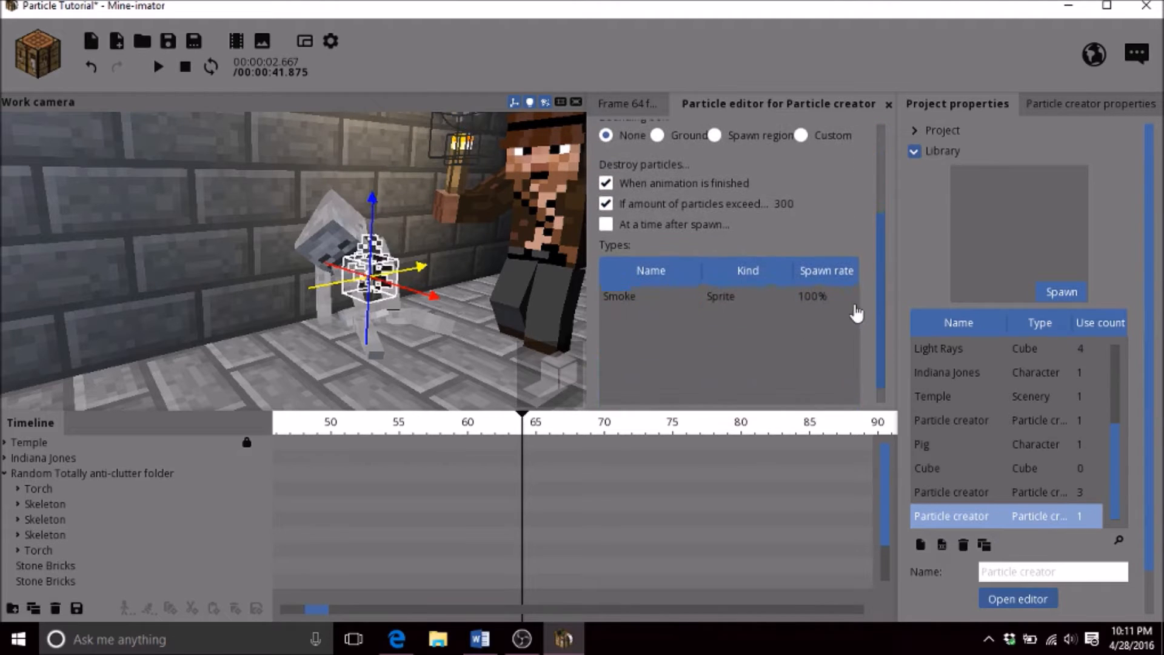
left_click(785, 282)
scroll(861, 227, "down", 5)
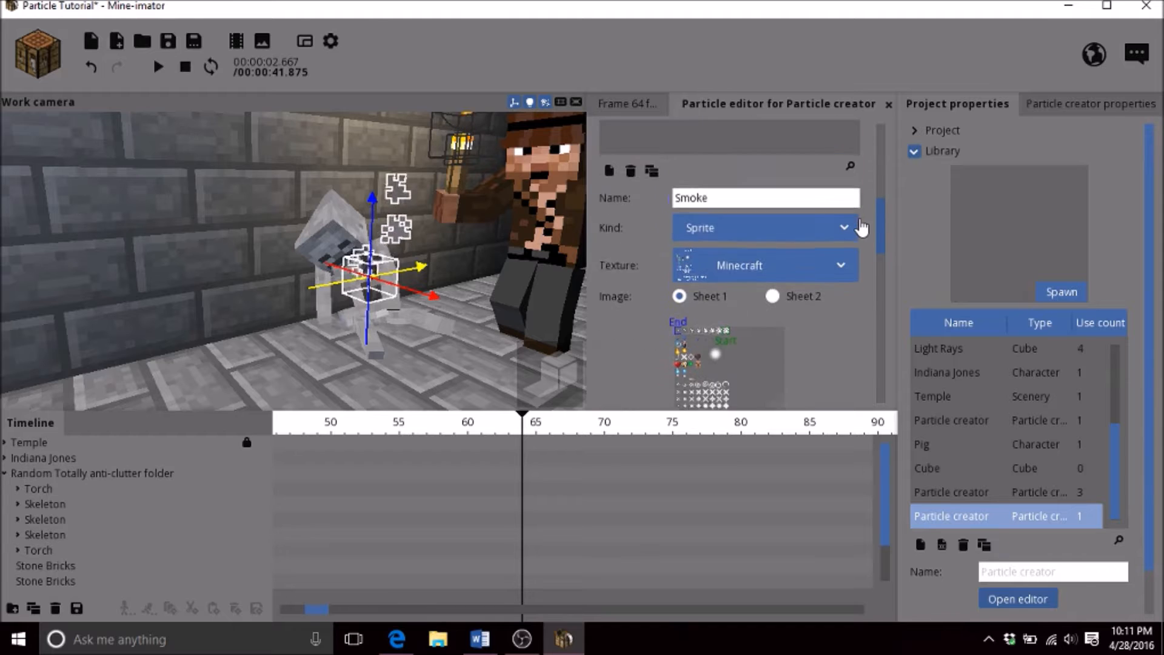
scroll(861, 227, "down", 8)
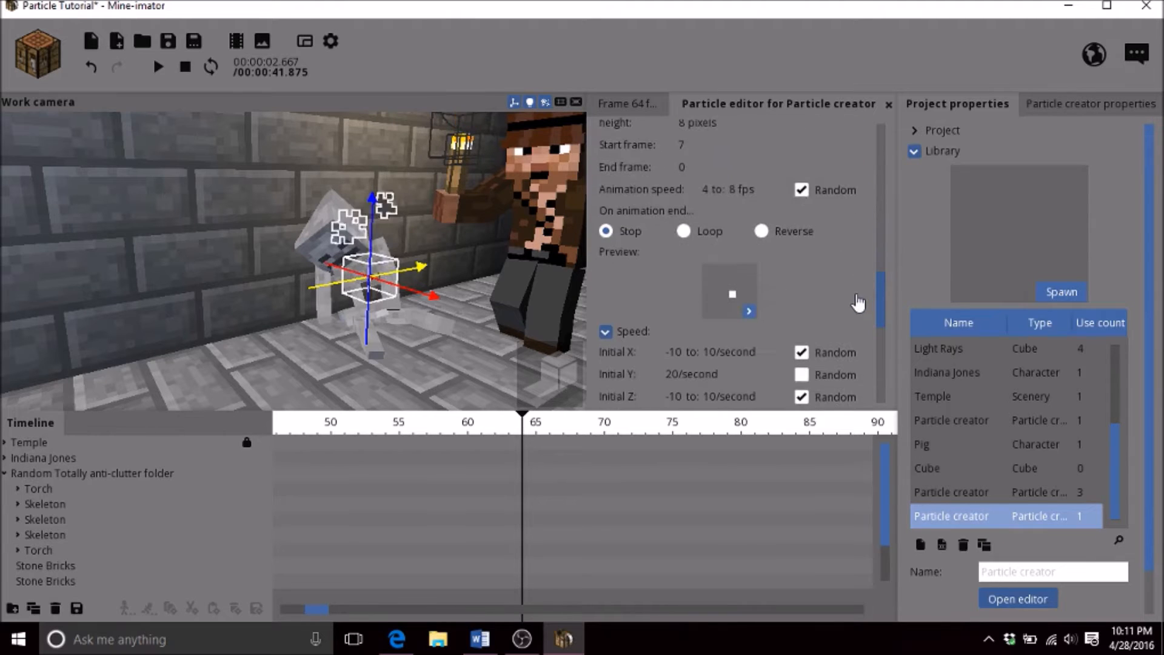
scroll(852, 339, "down", 6)
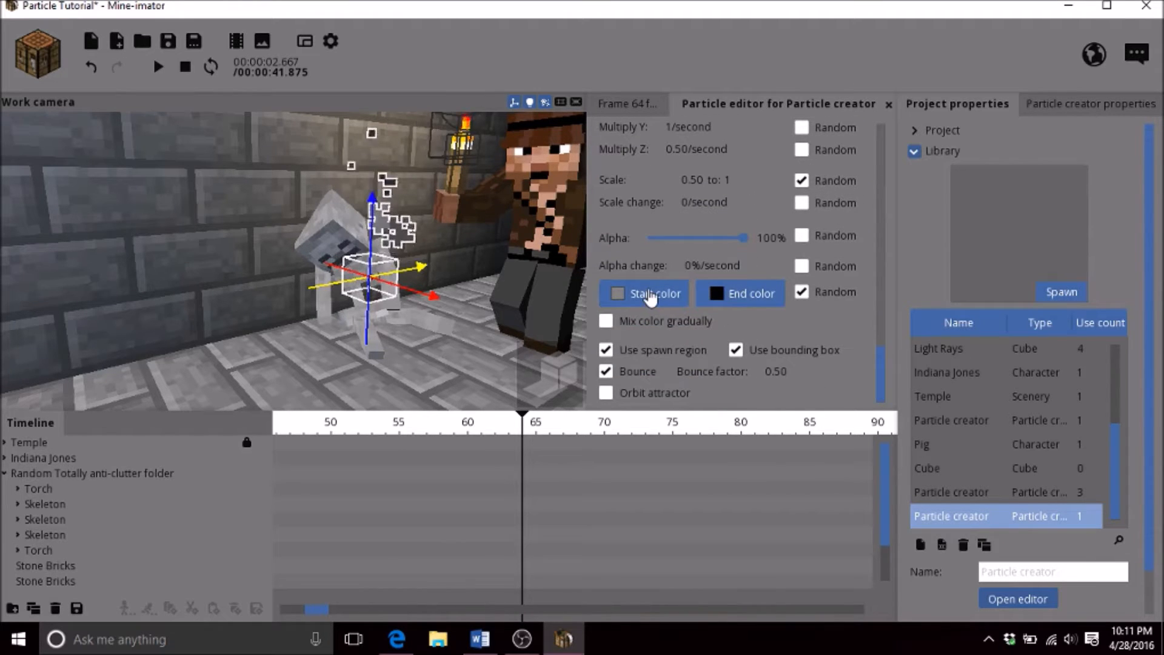
left_click(651, 296)
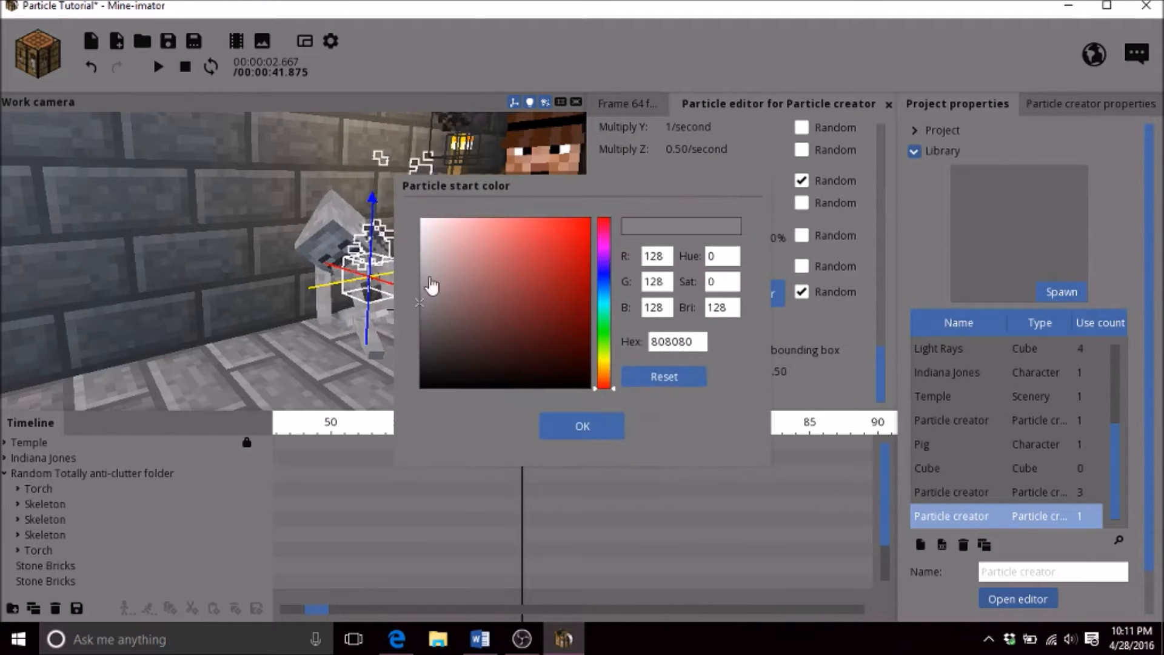
left_click(458, 301)
left_click_drag(606, 382, 601, 385)
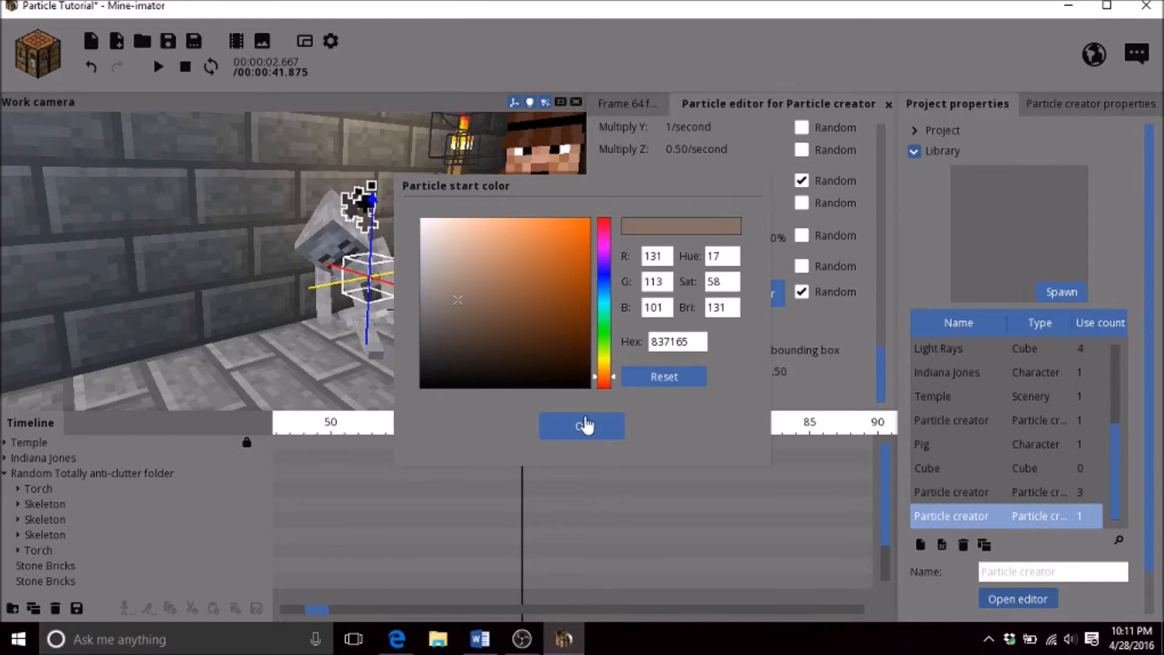
left_click(568, 425)
Change the Smoke particle type's end color to the dark brown 36322C
left_click(715, 296)
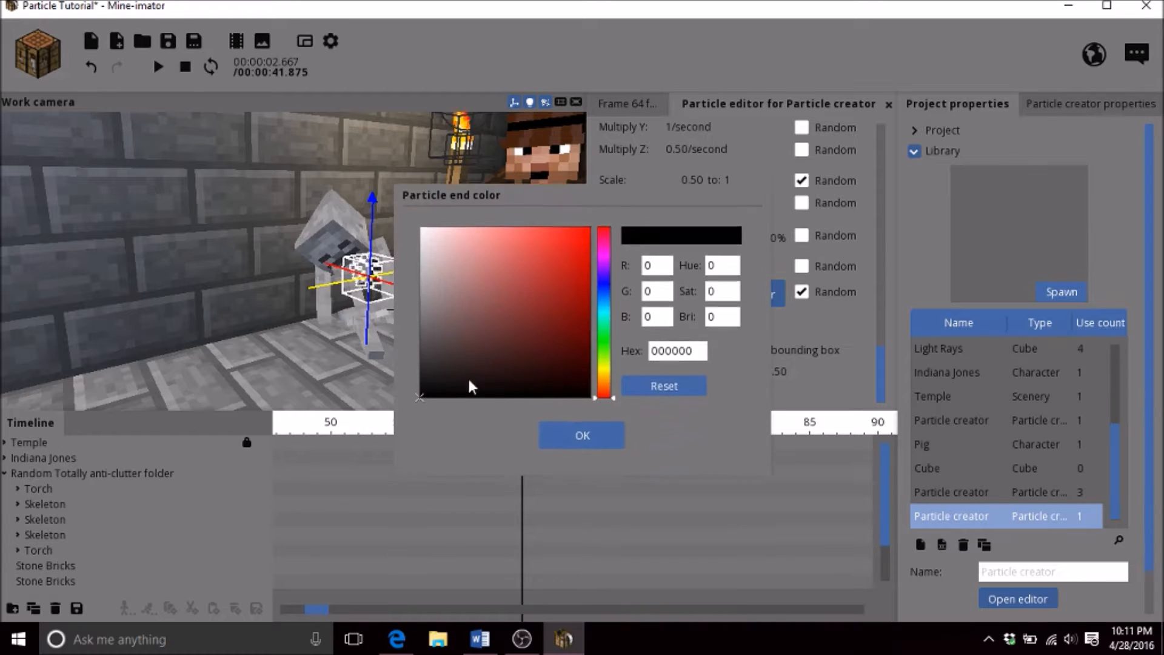
left_click(452, 382)
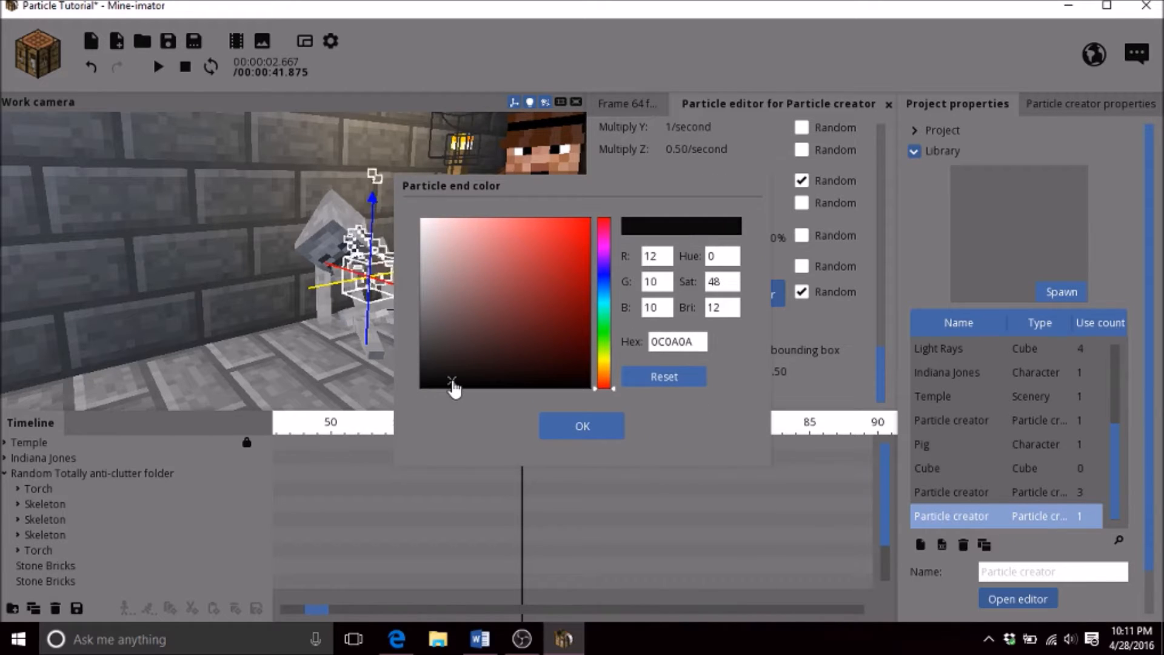
left_click_drag(453, 378, 455, 366)
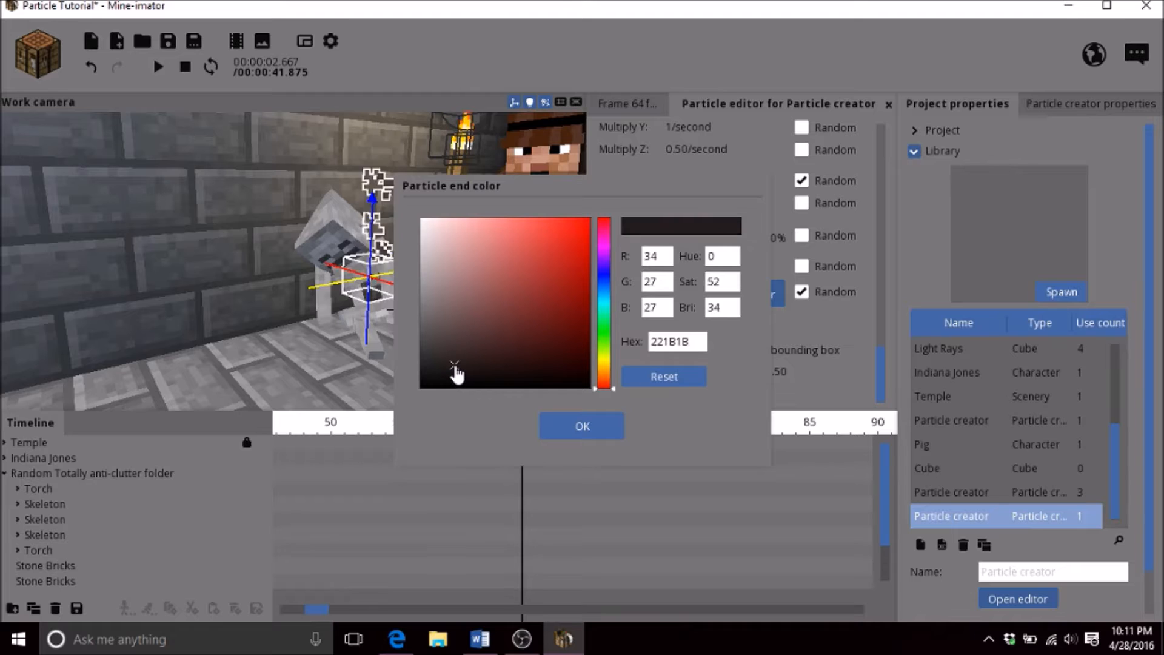
left_click(604, 374)
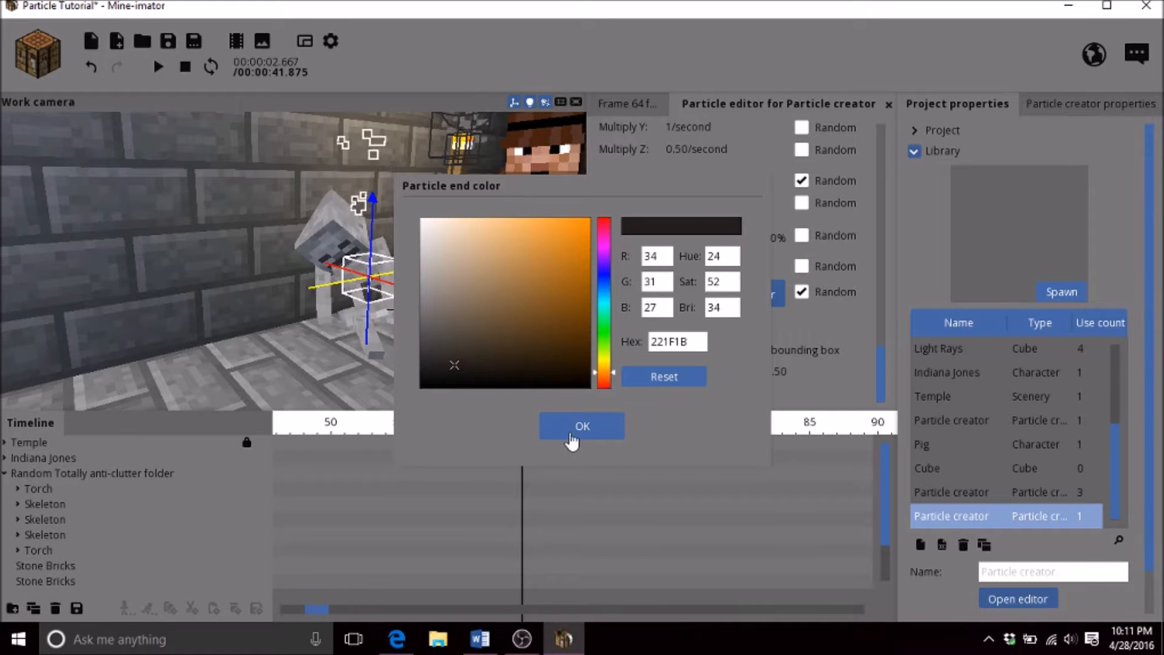
left_click(443, 358)
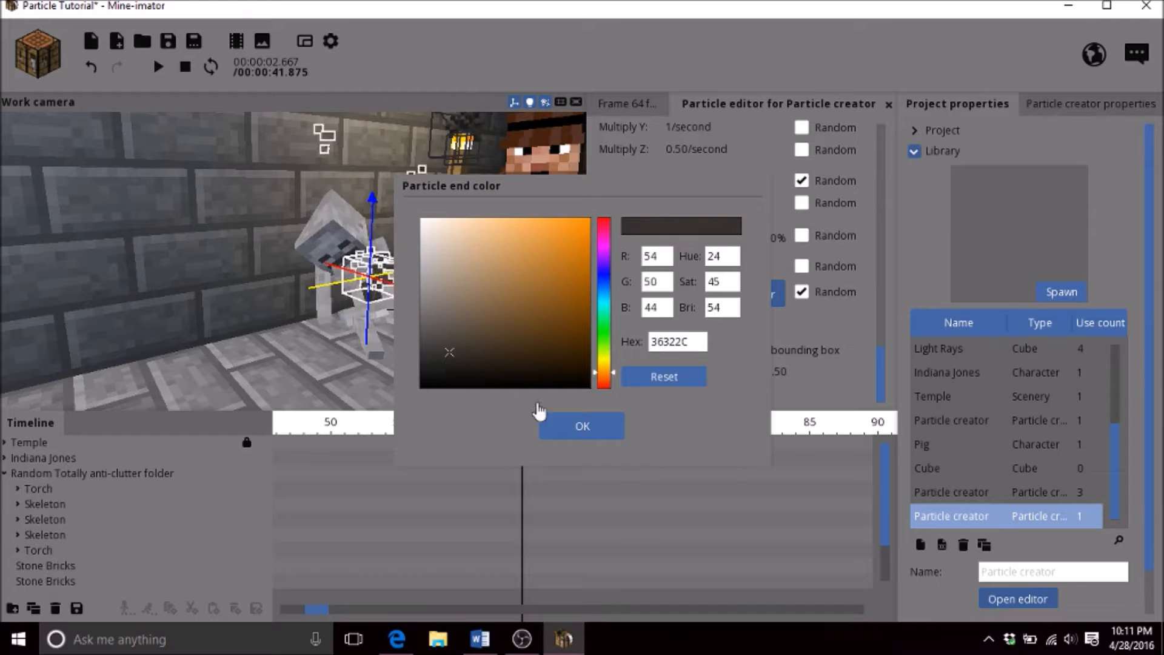
left_click(579, 430)
Preview the scene briefly in high quality render mode, return to the normal view, and save the project
right_click_drag(490, 319, 501, 274)
left_click(562, 393)
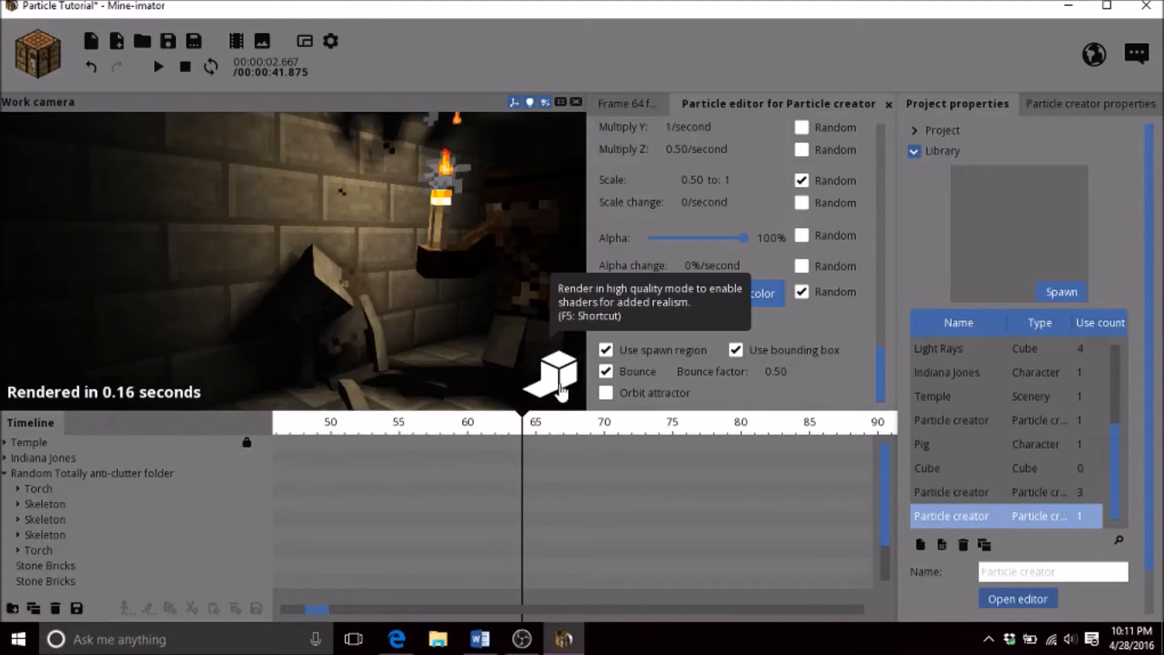
left_click(562, 394)
left_click(168, 41)
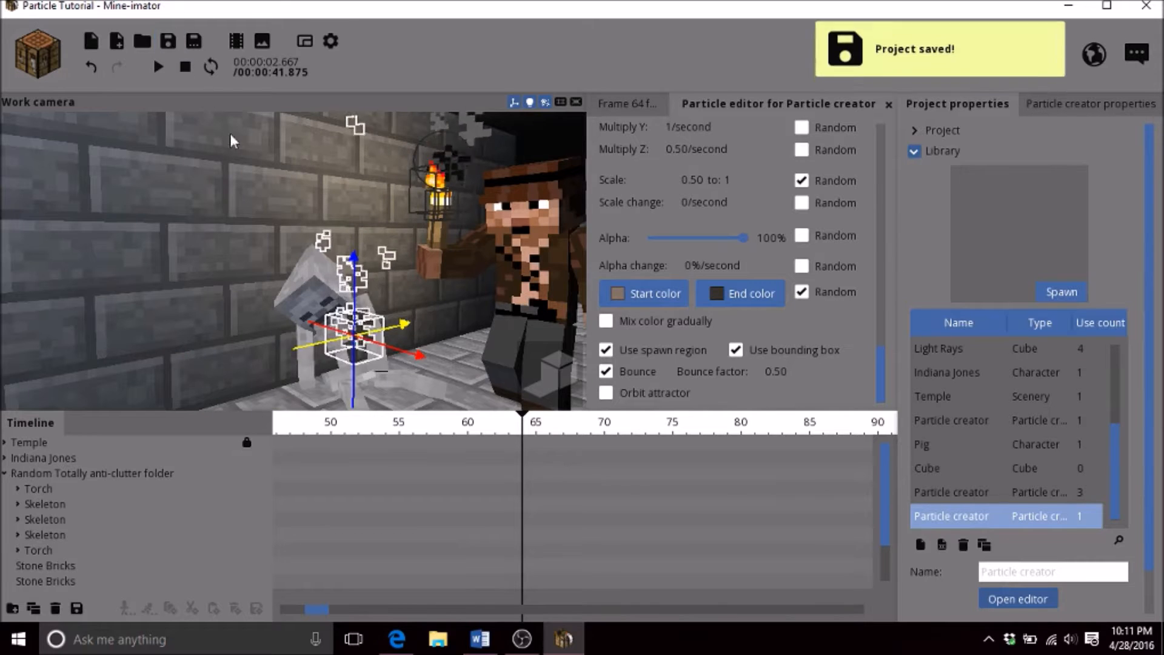
Enable spawning in a region around the creator for the smoke particles on the skeleton
right_click_drag(297, 194, 261, 225)
key("w")
right_click_drag(145, 252, 163, 242)
key("s")
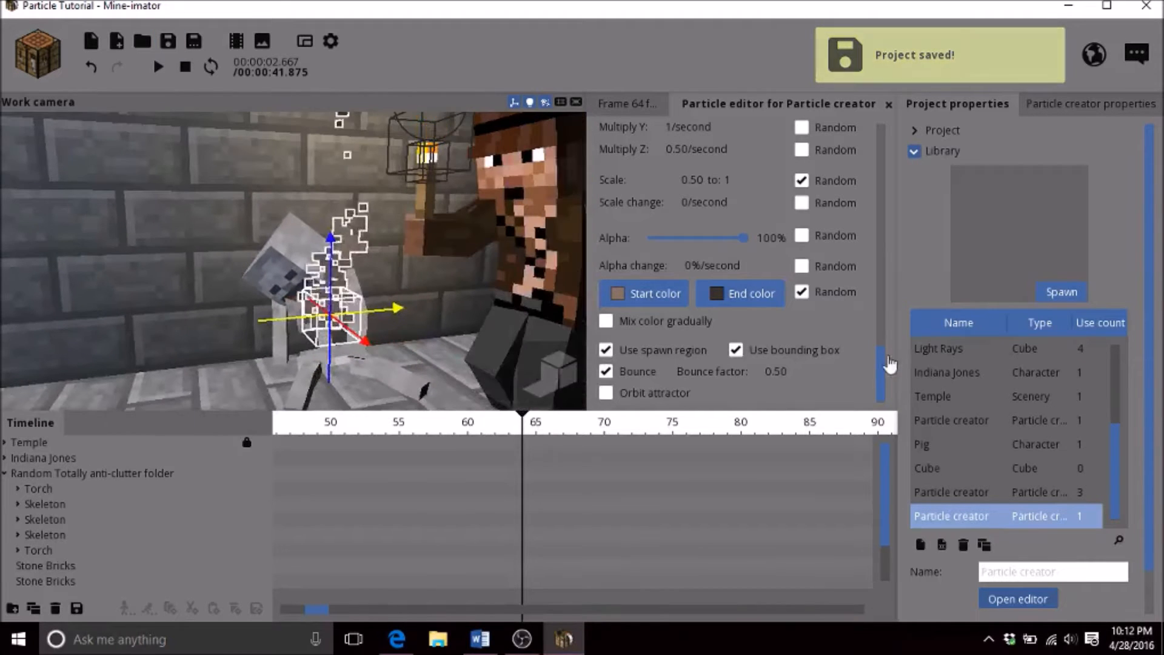
left_click_drag(884, 362, 880, 134)
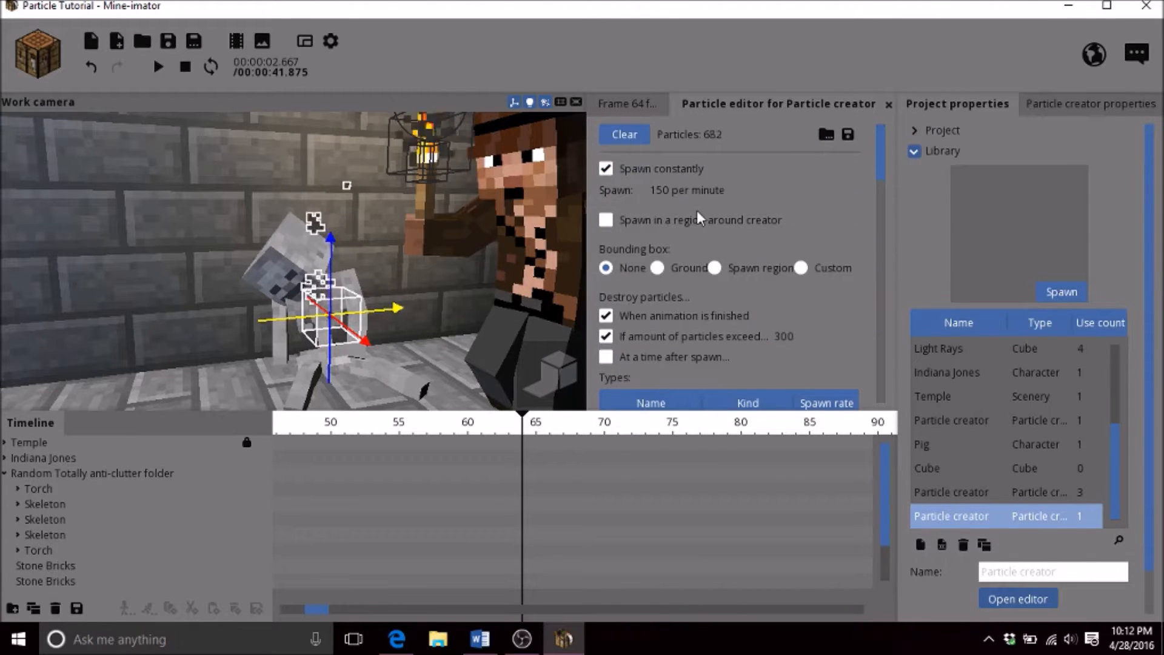
left_click_drag(316, 242, 300, 270)
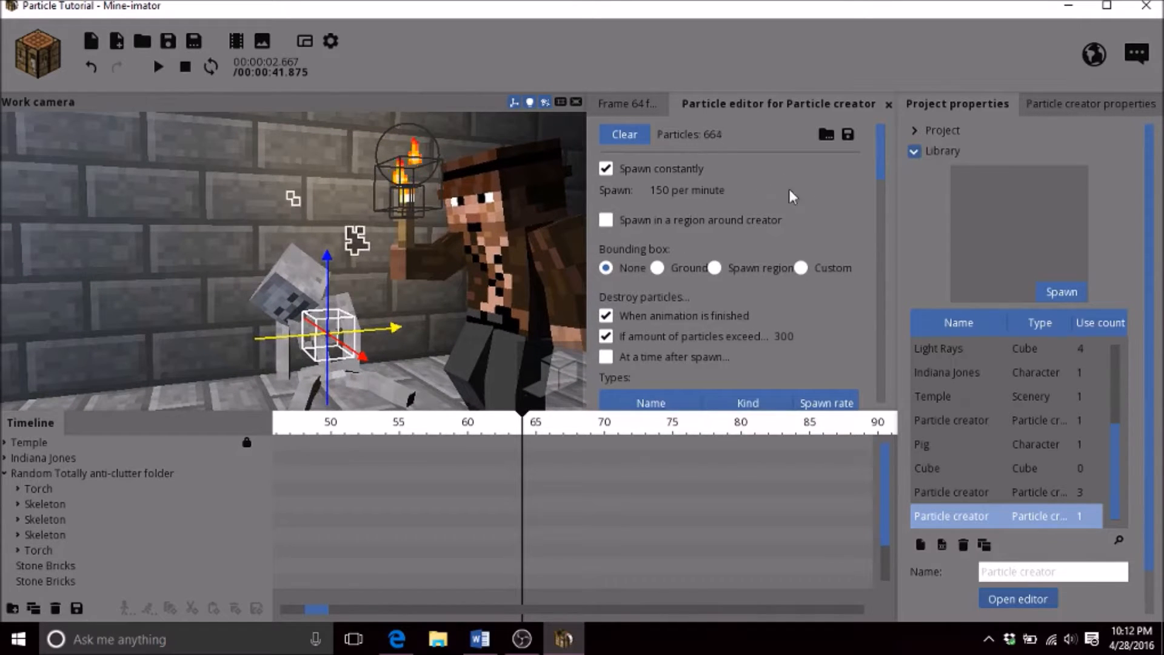
left_click(607, 220)
Examine the spherical spawn region around the skeleton from near and far, and the available region types
right_click_drag(465, 252, 470, 294)
key("w")
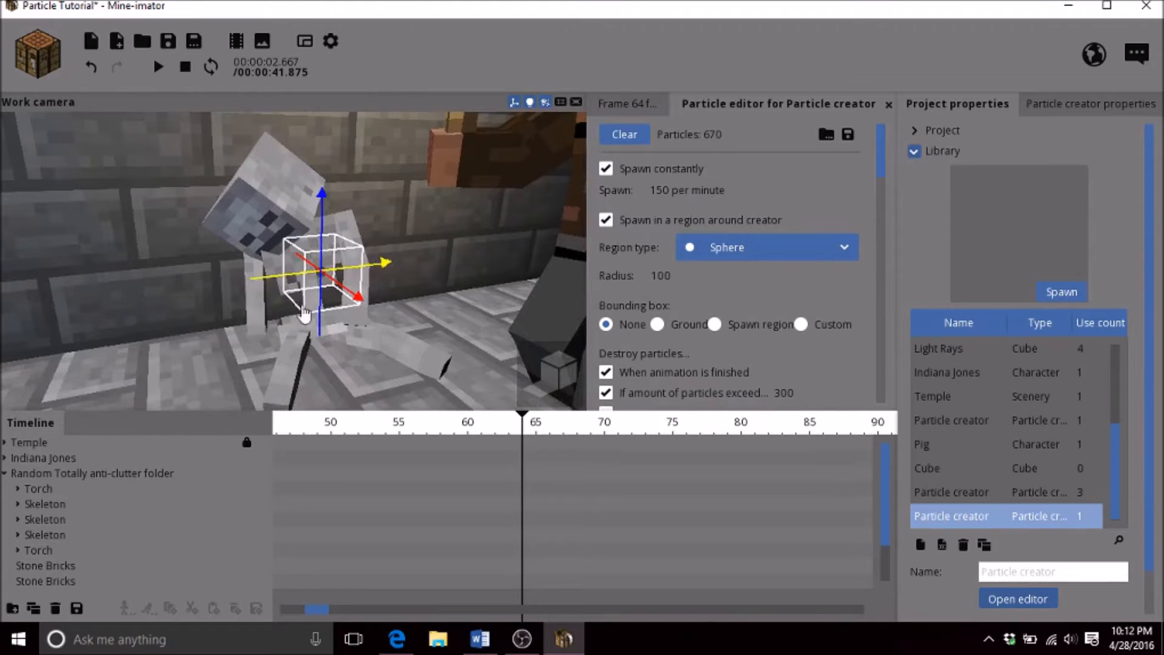
key("s")
mouse_move(423, 224)
right_mouse_down()
mouse_move(425, 249)
mouse_move(418, 233)
right_mouse_up()
key("w")
right_click_drag(529, 196, 555, 193)
key("w")
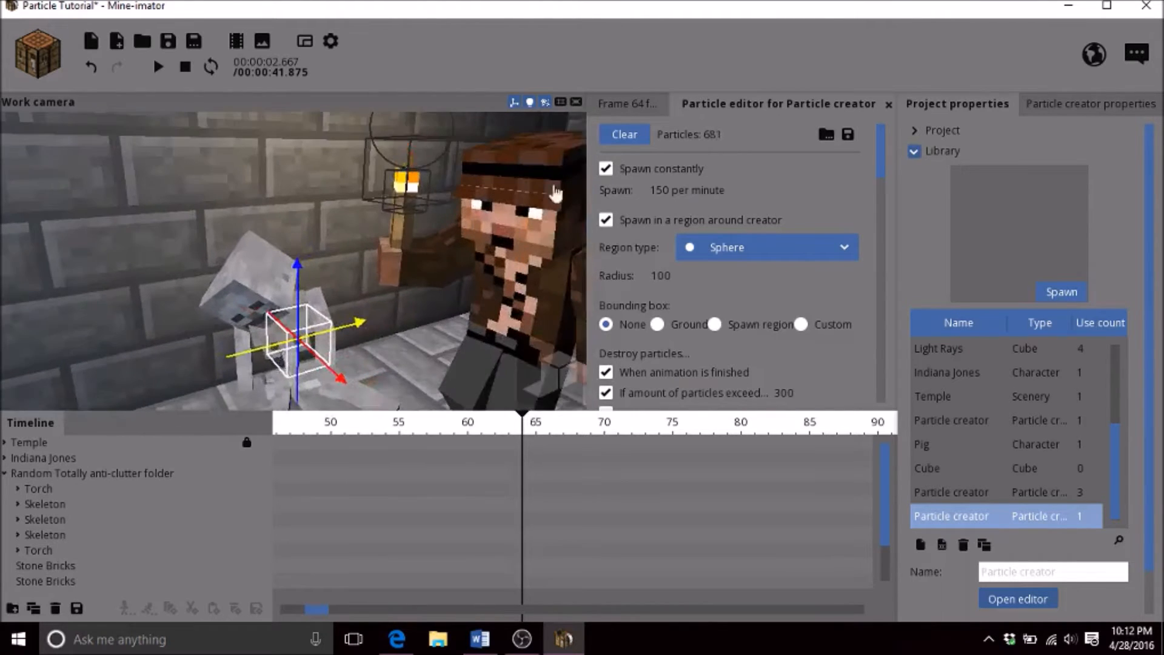
left_click(737, 254)
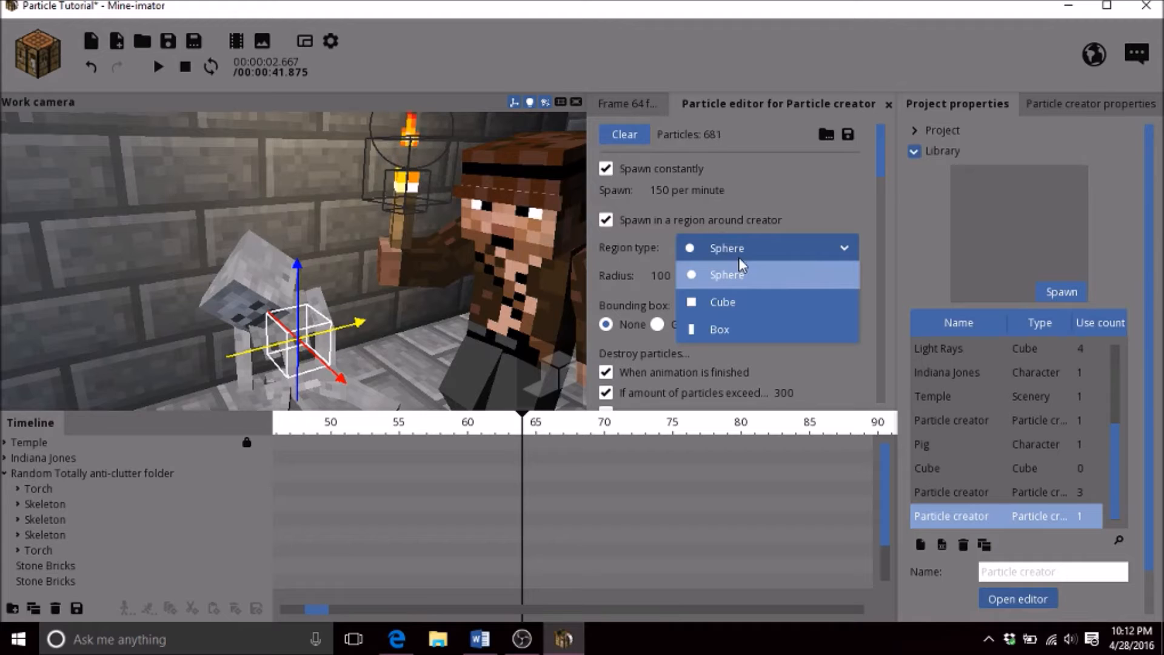
left_click(737, 254)
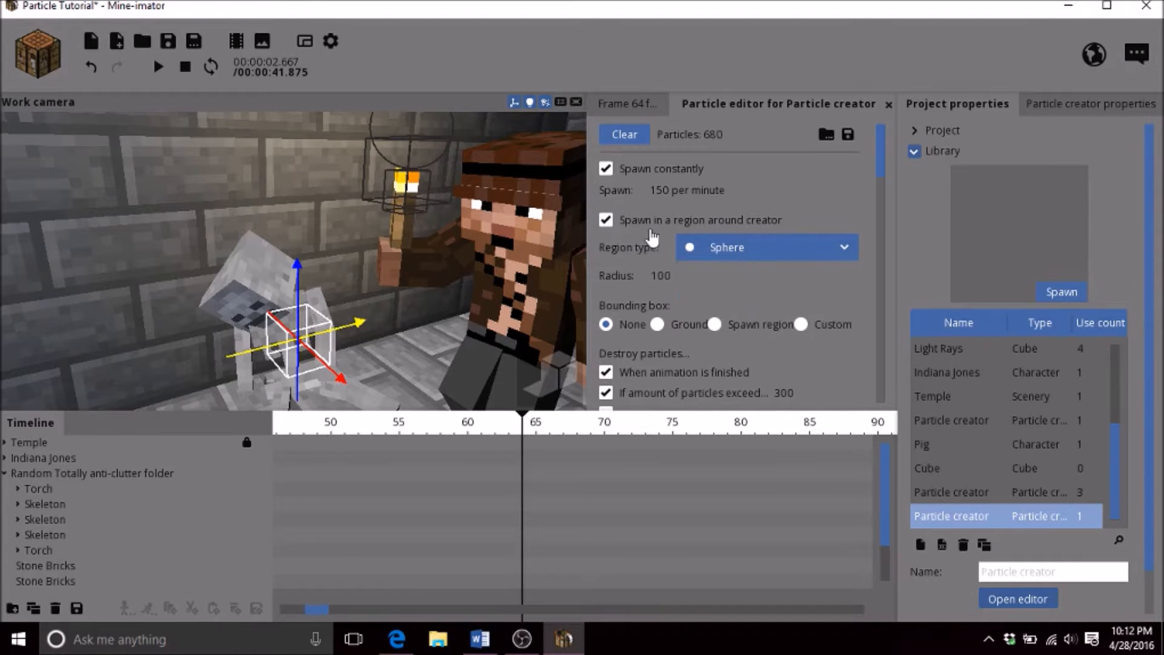
key("s")
right_click_drag(462, 276, 414, 274)
key("w")
key("s")
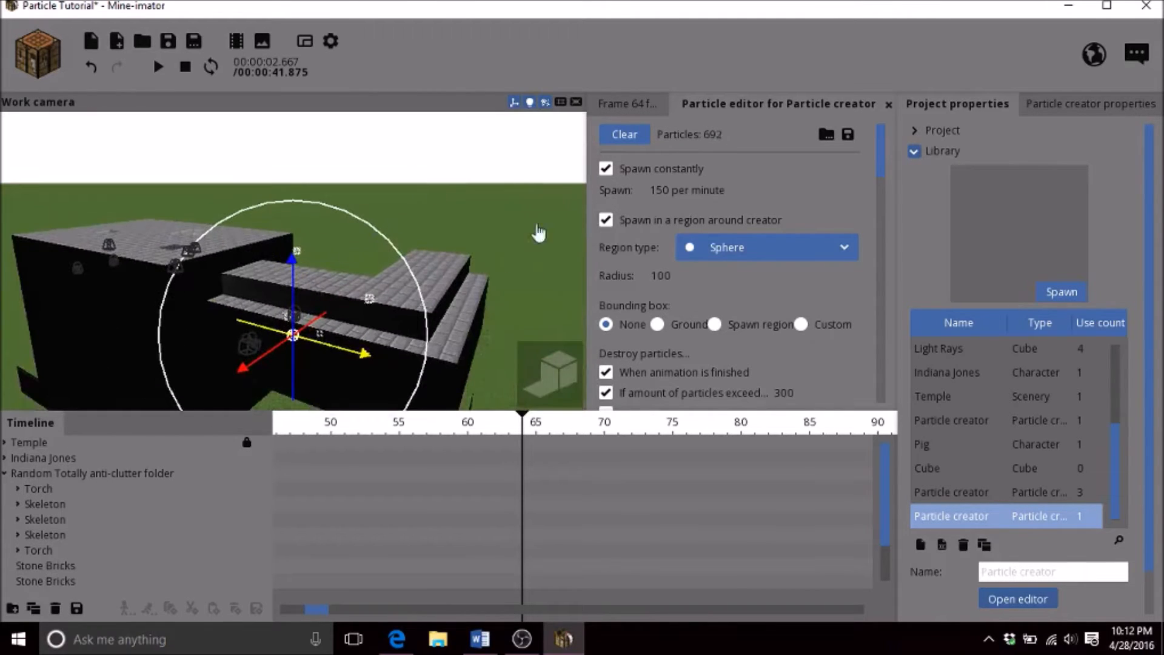
Try the Box and Cube spawn region types with altered sizes and switch back to Sphere
left_click(693, 255)
left_click(717, 301)
left_click(728, 249)
left_click(720, 333)
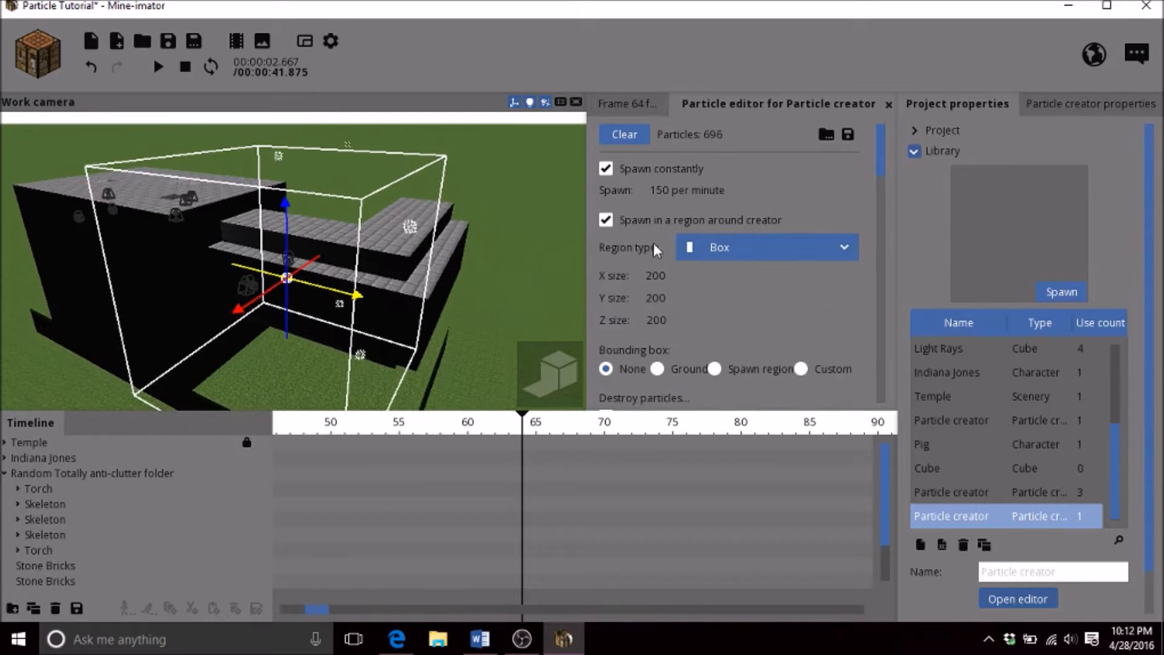
left_click_drag(677, 274, 722, 274)
left_click(741, 250)
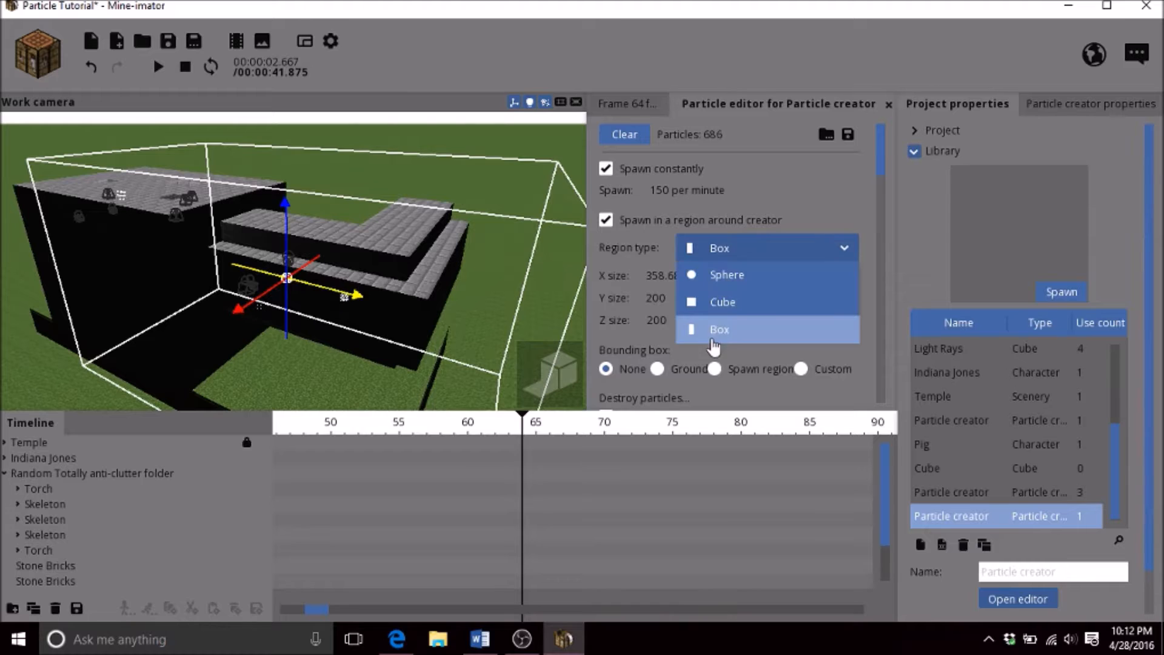
left_click(723, 302)
mouse_move(637, 277)
left_mouse_down()
mouse_move(655, 277)
mouse_move(628, 277)
left_mouse_up()
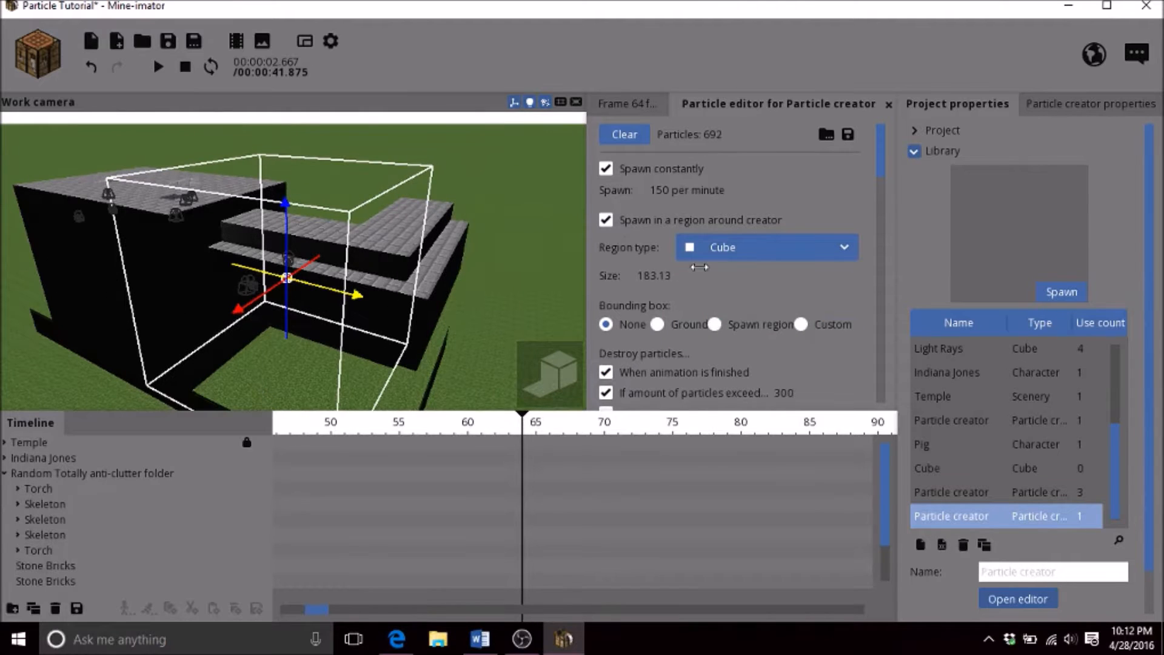
left_click(737, 252)
left_click(731, 278)
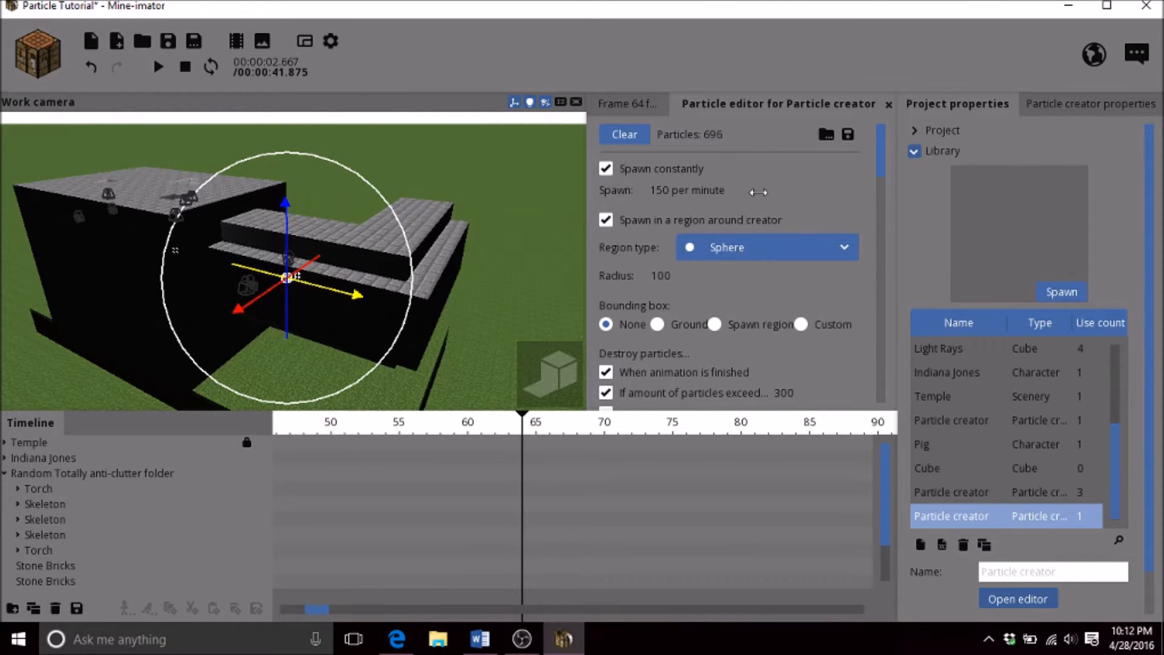
Set the spherical spawn region's radius to 16.60 so it surrounds the skeleton, and save the project
left_click_drag(705, 281, 695, 267)
right_click_drag(522, 287, 586, 271)
key("w")
left_click_drag(681, 292, 647, 277)
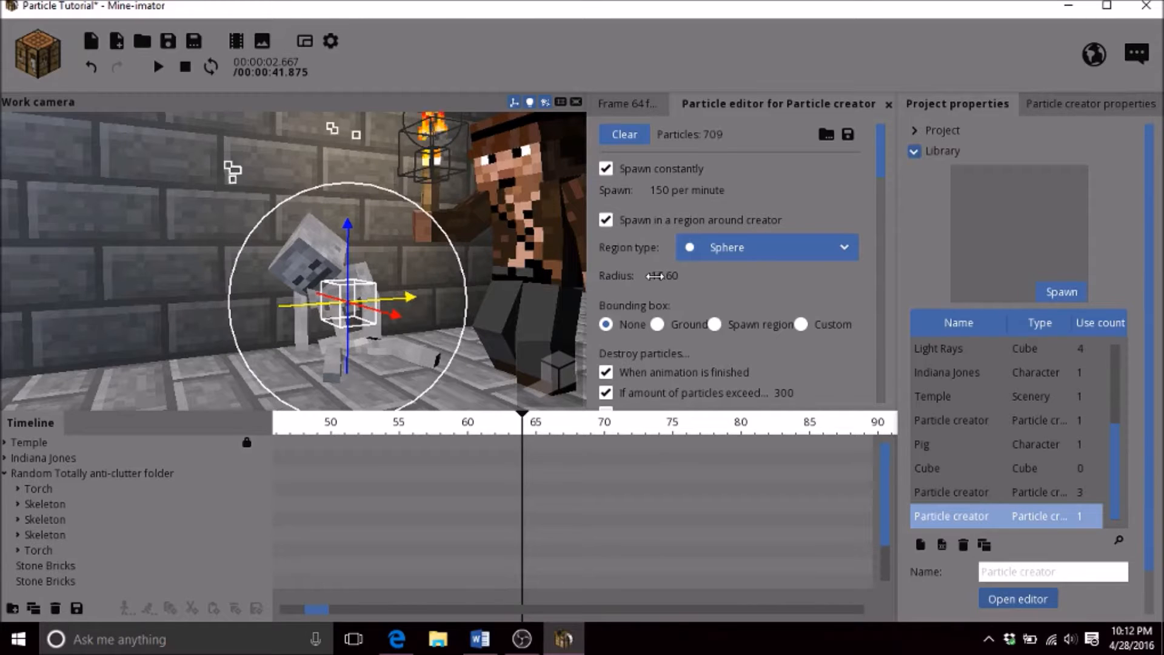
left_click_drag(467, 277, 58, 280)
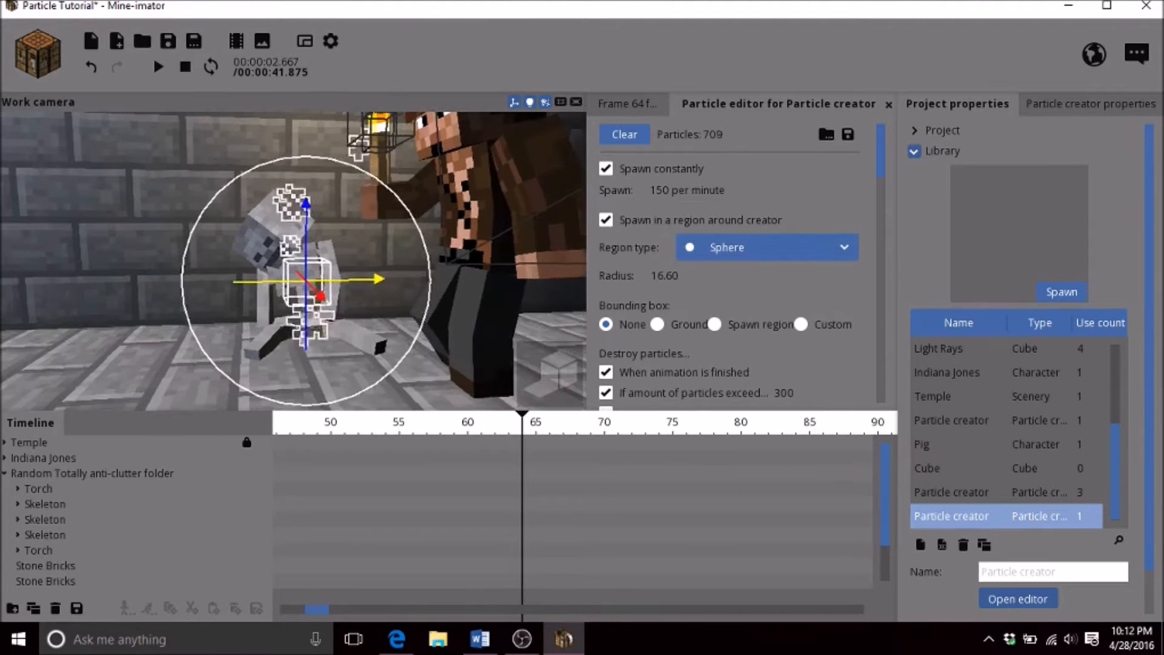
left_click(99, 200)
left_click_drag(97, 199, 155, 191)
left_click(168, 41)
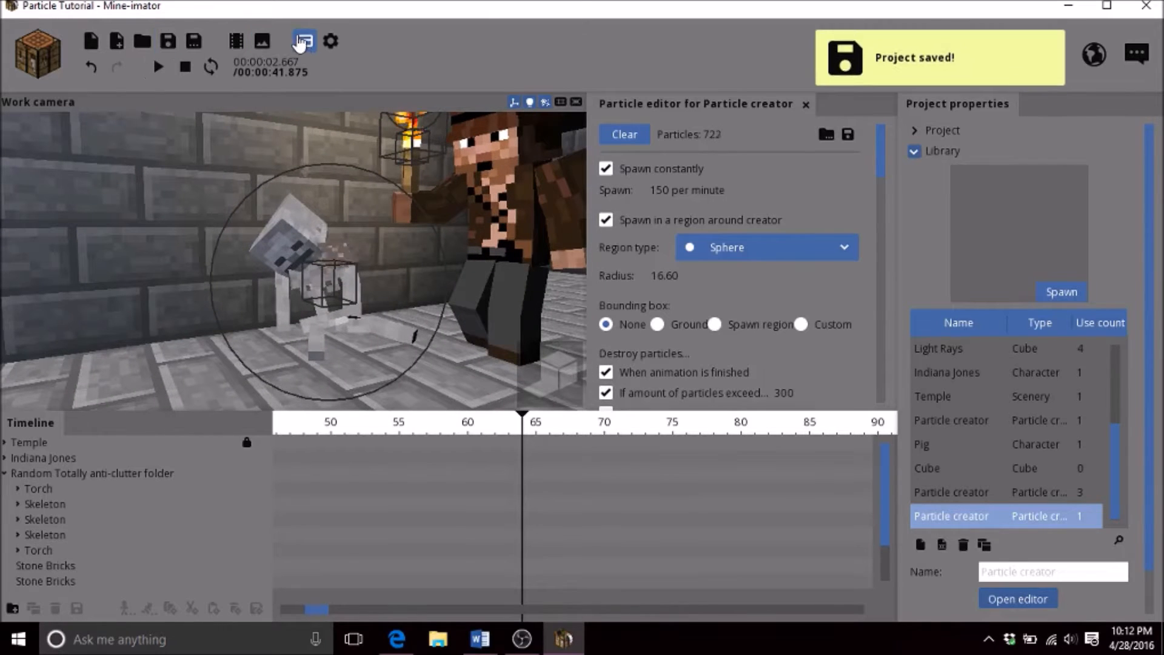
Check the skeleton's particles in the secondary active camera view and close that view
left_click(304, 41)
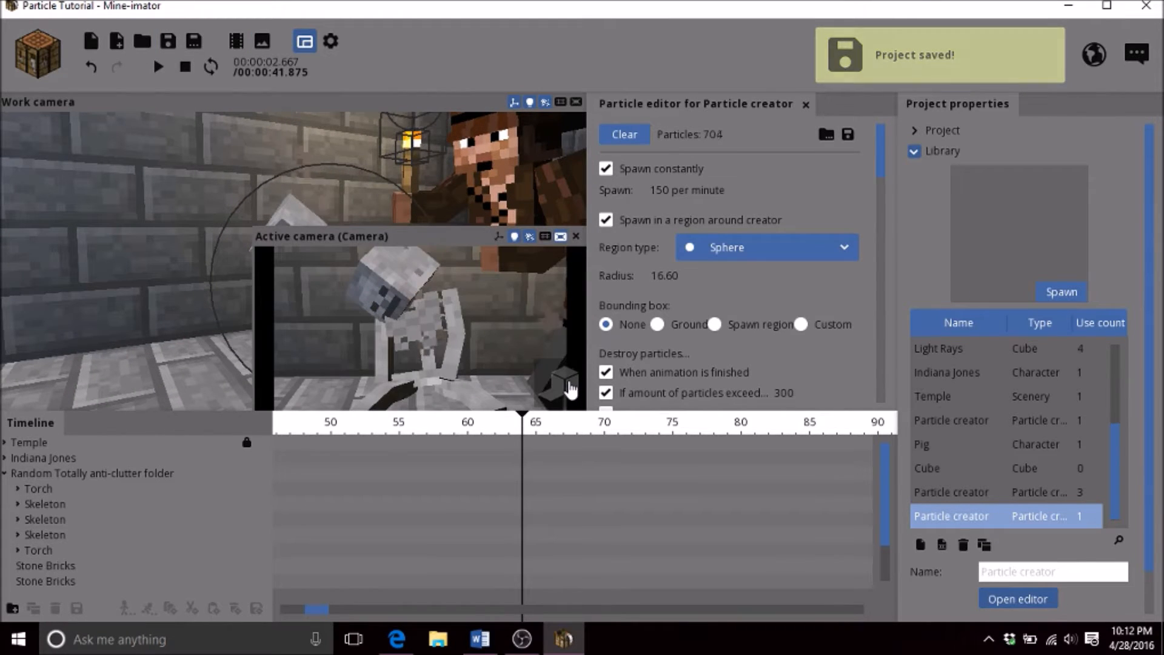
left_click(573, 380)
left_click(570, 387)
left_click(570, 387)
left_click(570, 387)
left_click(577, 237)
Play the animation briefly in the work camera view, stop it, and save the project
mouse_move(502, 224)
left_mouse_down()
mouse_move(513, 226)
mouse_move(502, 225)
left_mouse_up()
key("space")
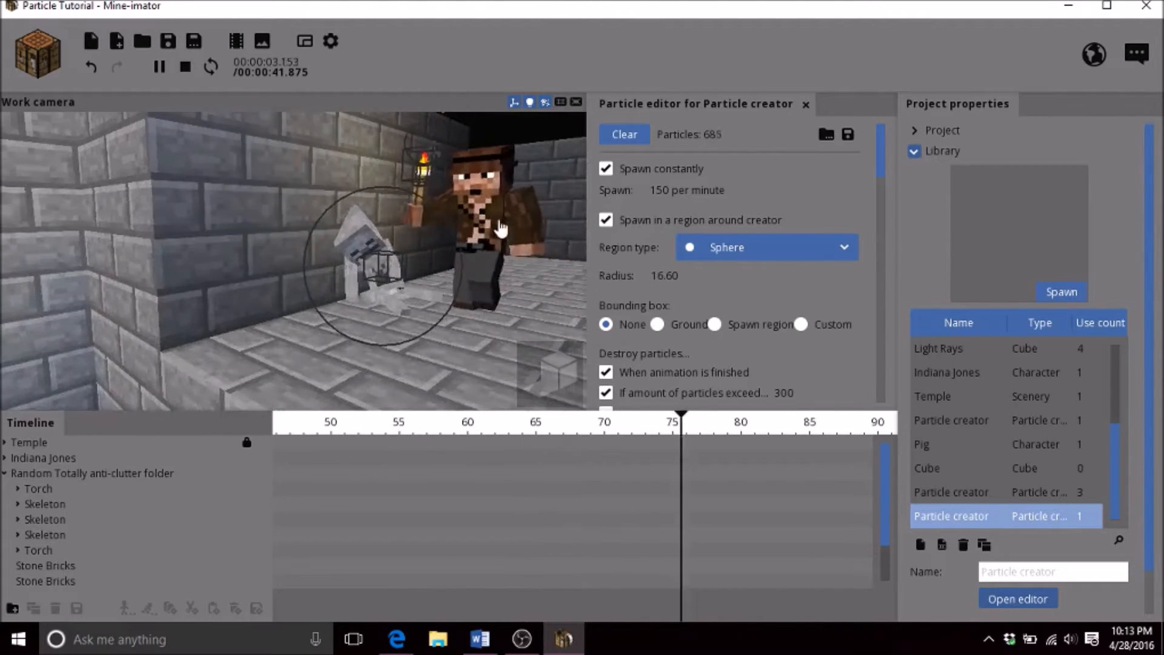
key("space")
left_click(169, 42)
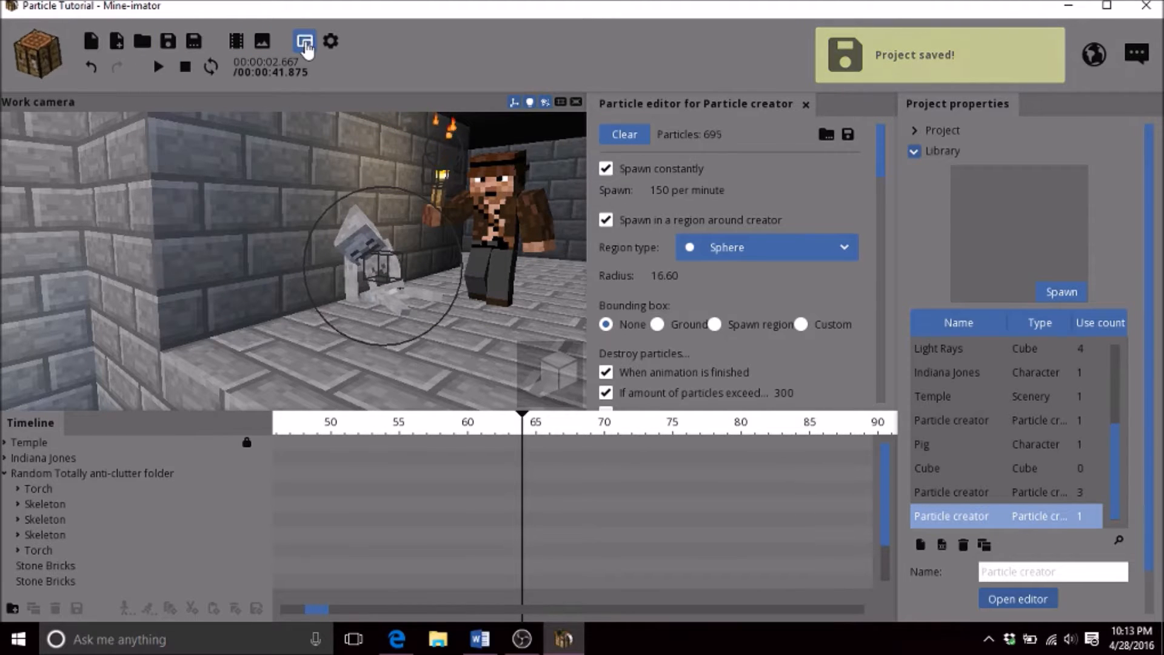
Play the animation in the secondary active camera view through the shot of the stone brick path
left_click(305, 41)
key("space")
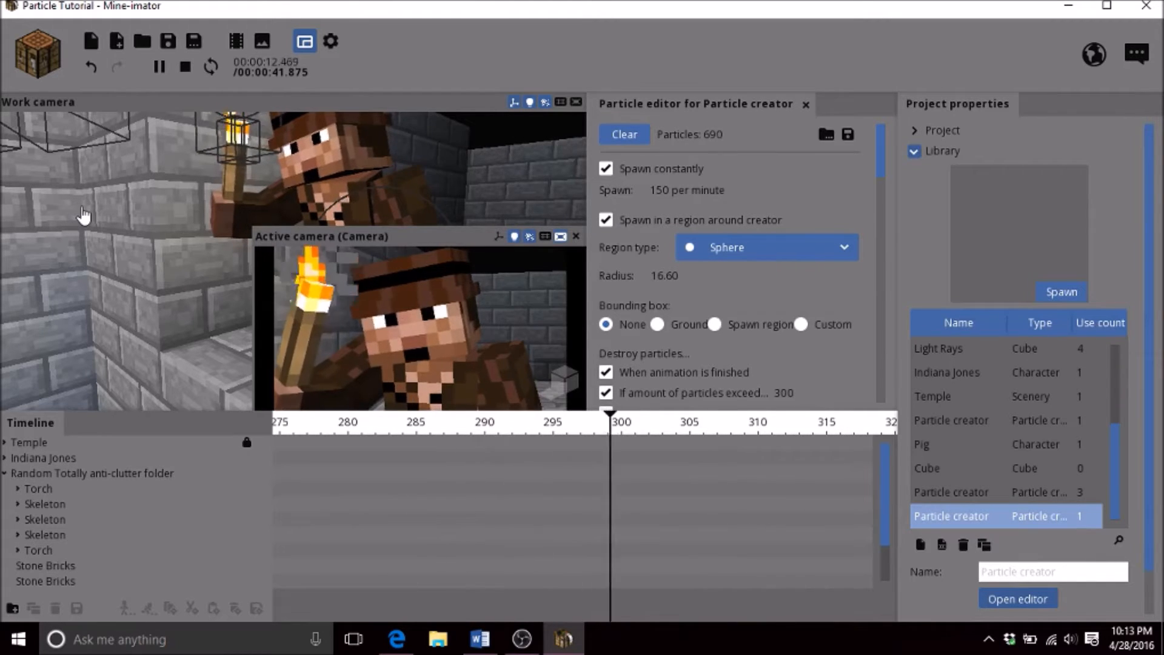
key("space")
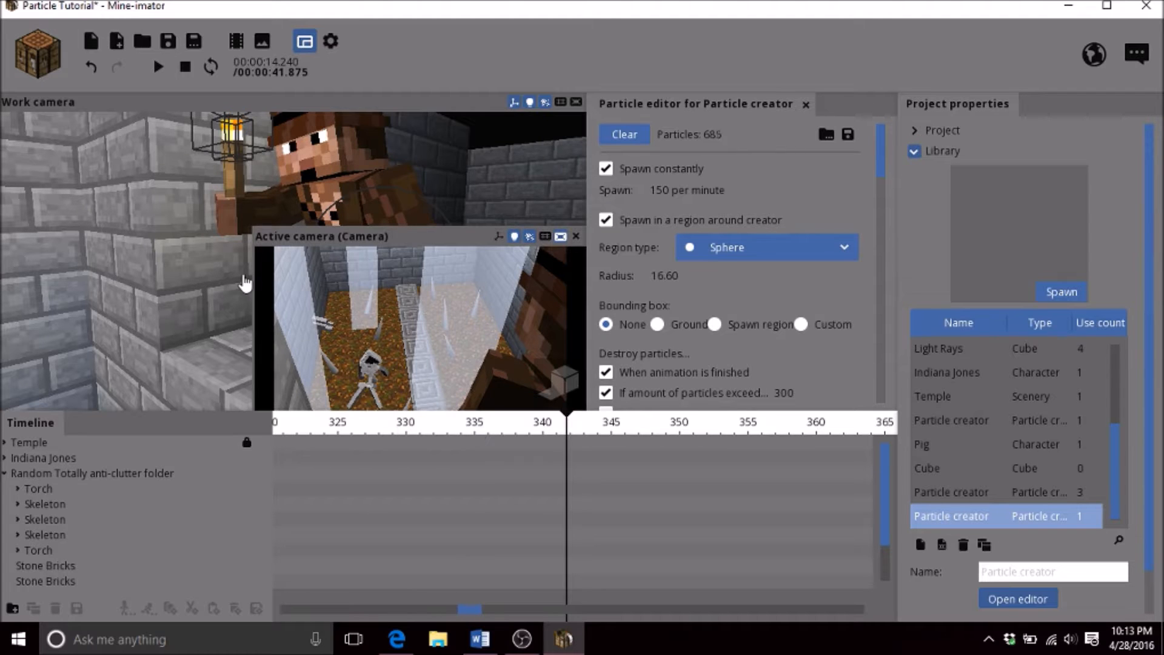
key("space")
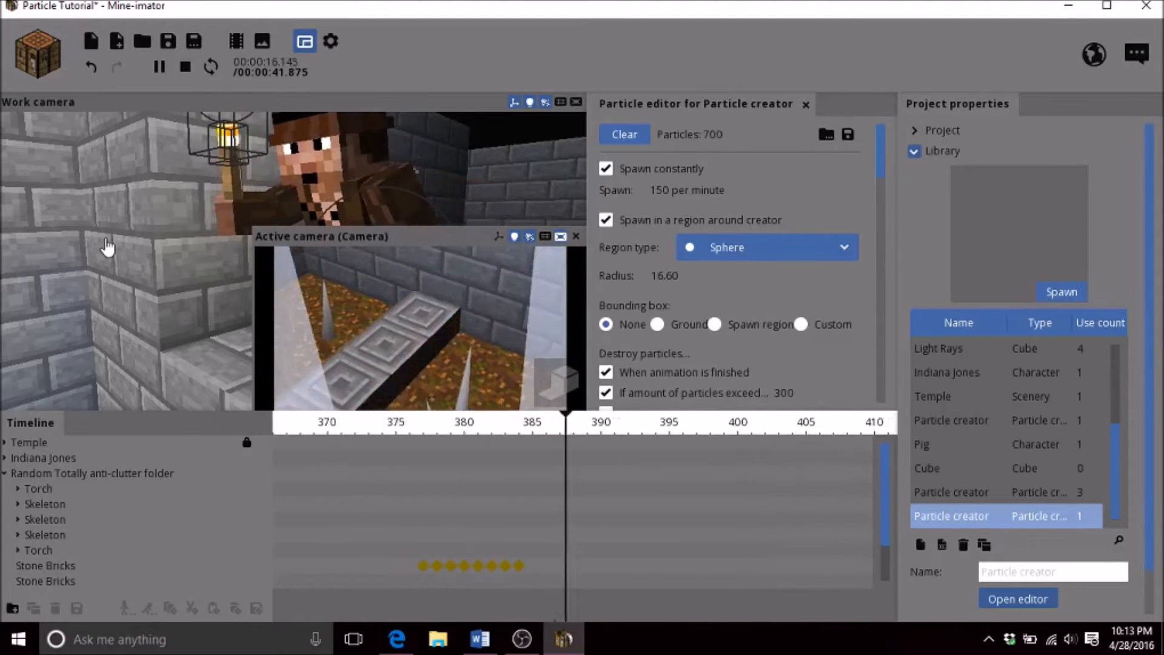
key("space")
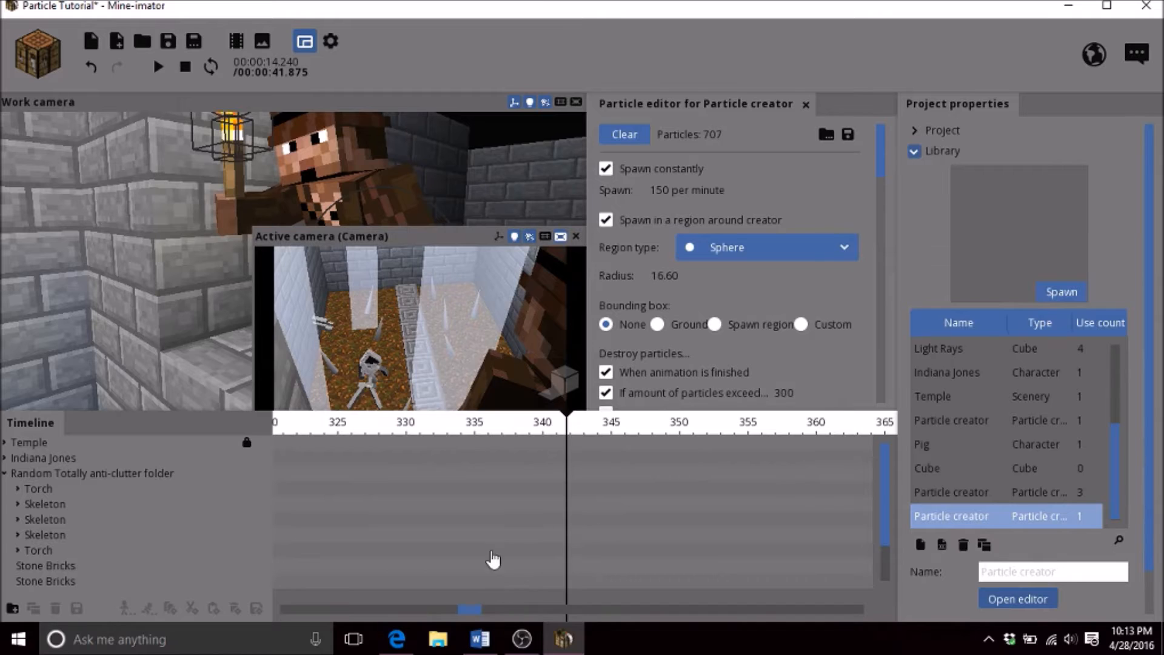
key("space")
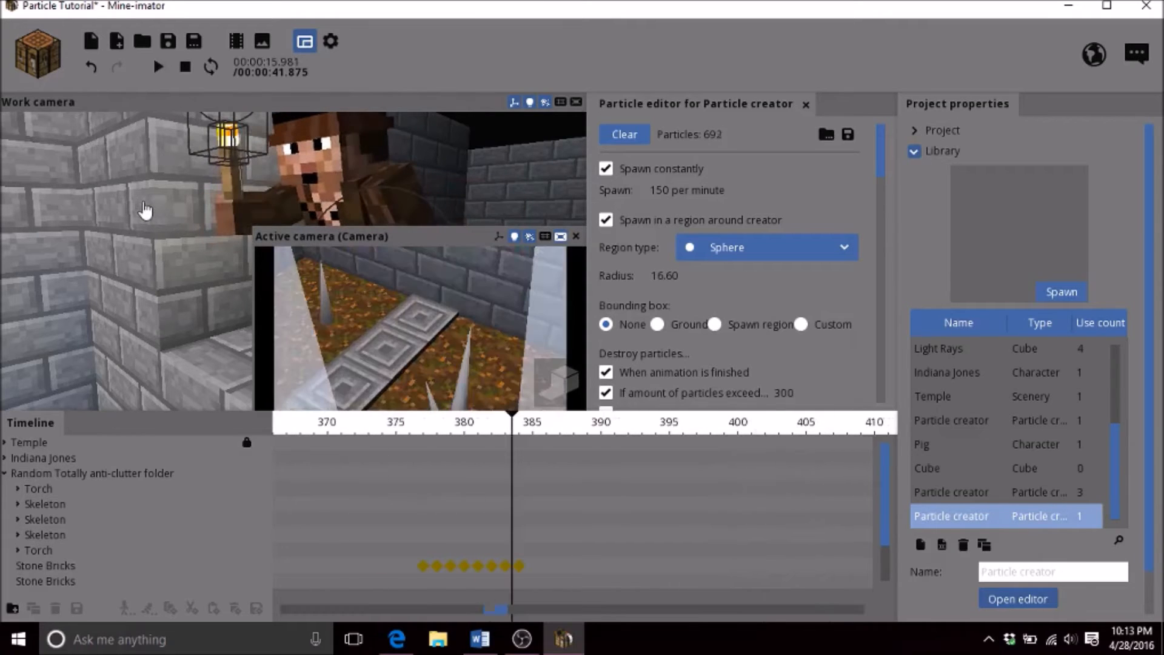
Place the timeline marker at frame 377, where the Stone Bricks keyframes begin, and close the active camera view
left_click(423, 432)
left_click(575, 237)
left_click_drag(572, 239, 340, 245)
Preview several particle presets and create a new particle creator from the Explosion preset
left_click(27, 64)
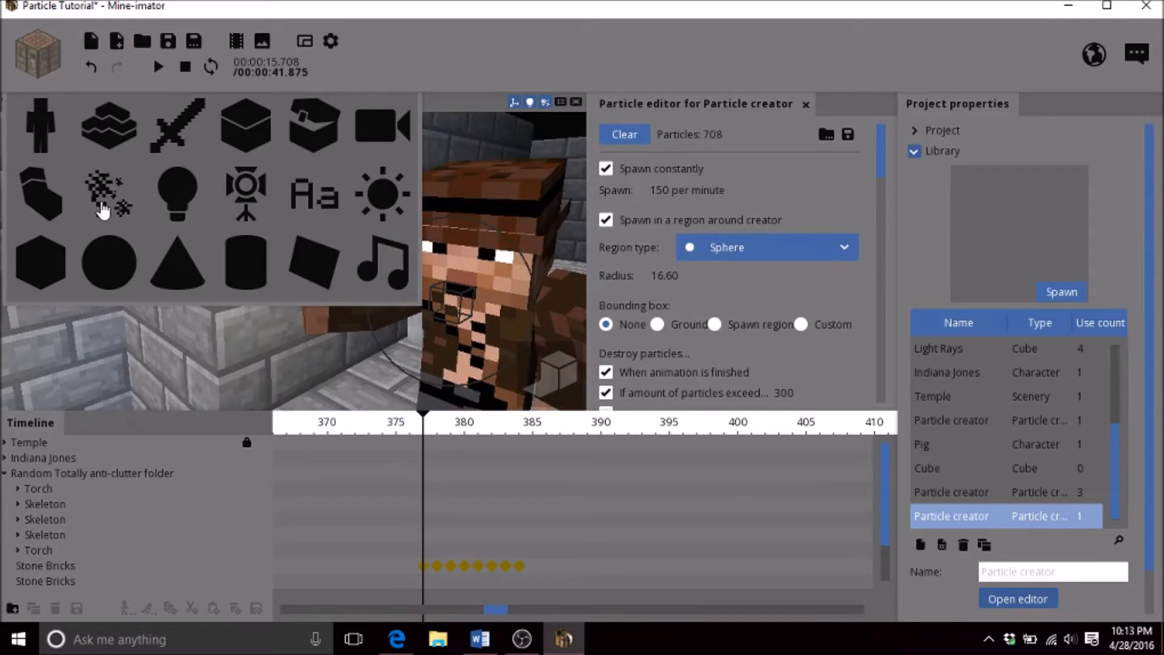
left_click(104, 195)
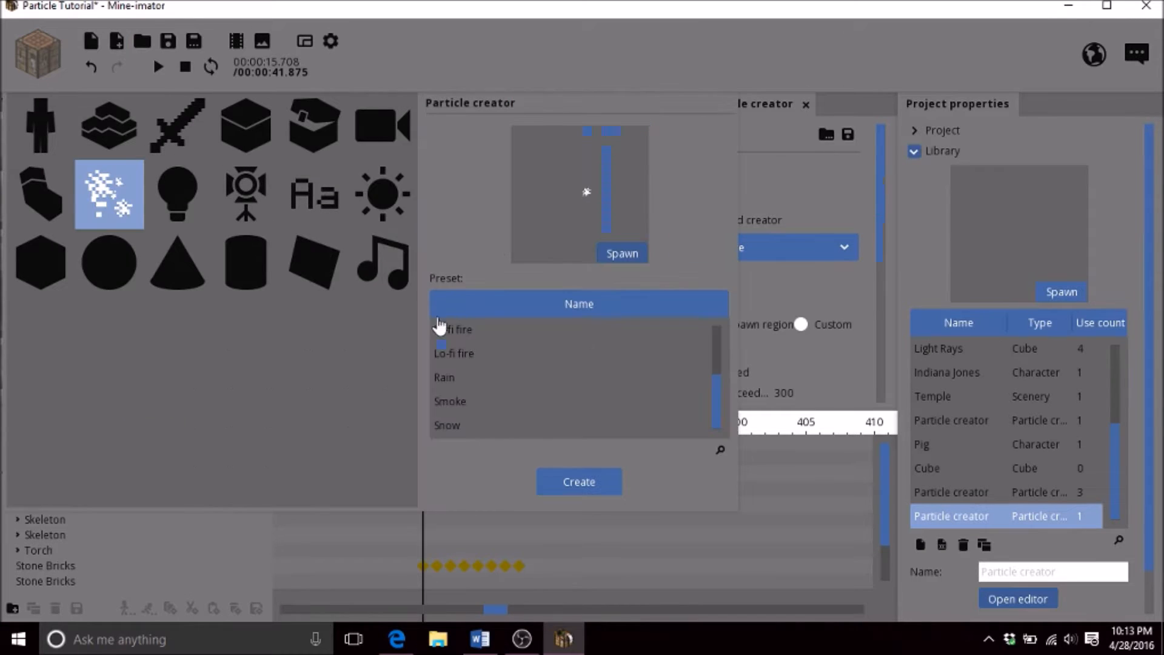
left_click(479, 405)
left_click(467, 429)
left_click(475, 382)
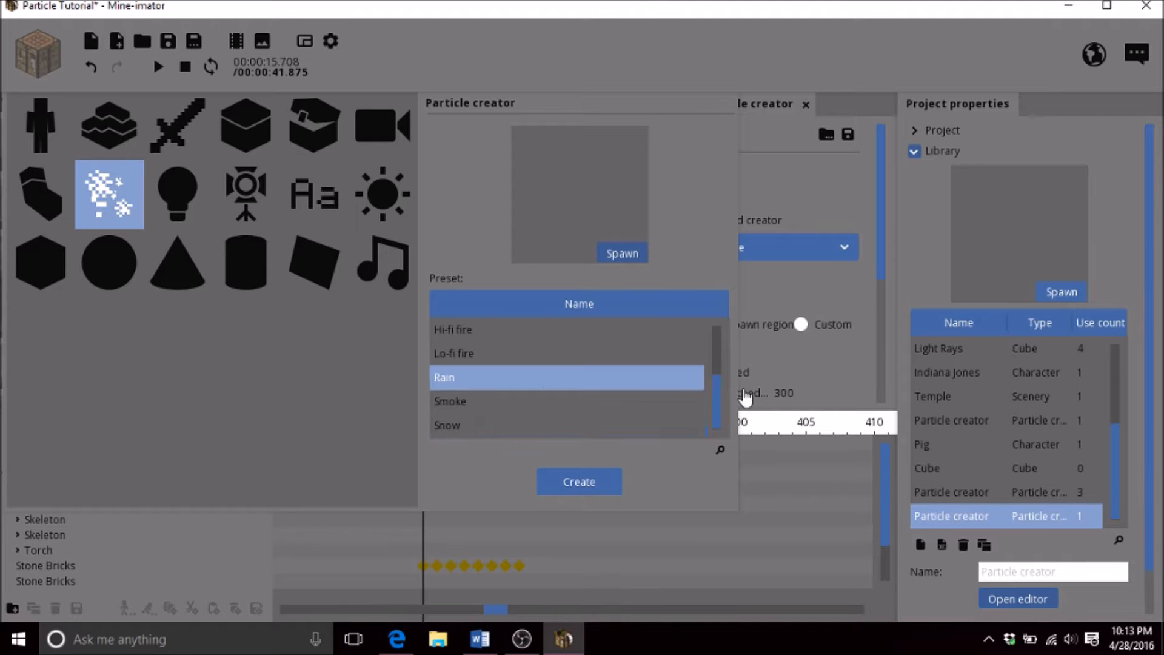
left_click_drag(717, 413, 704, 325)
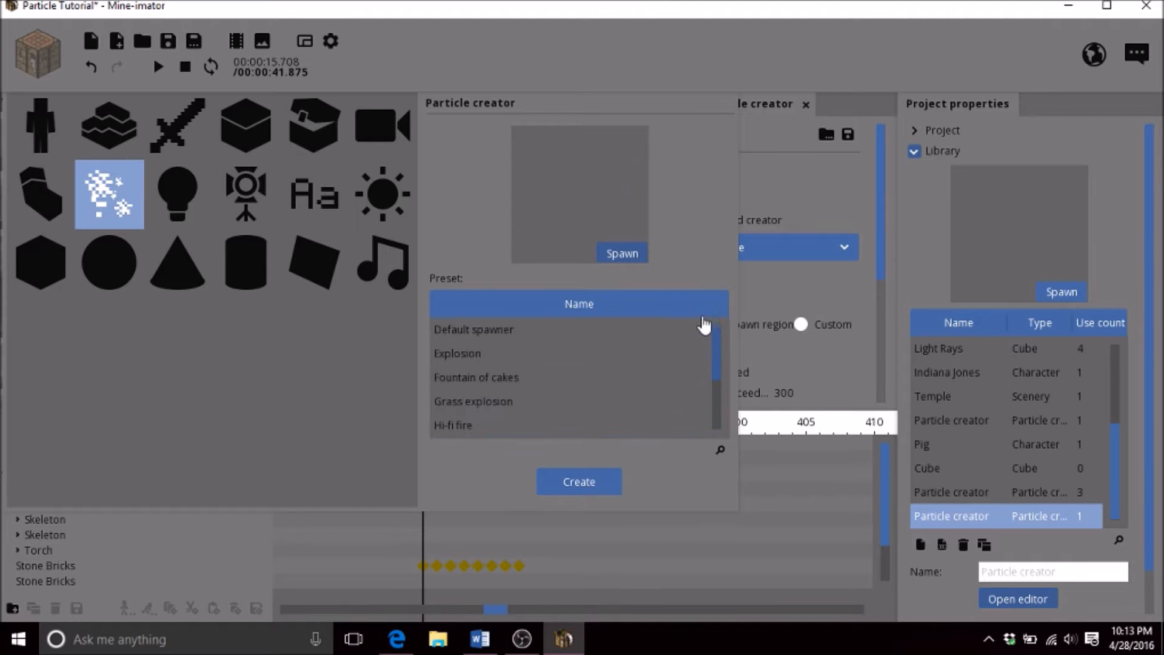
left_click(513, 388)
left_click(519, 403)
left_click(500, 427)
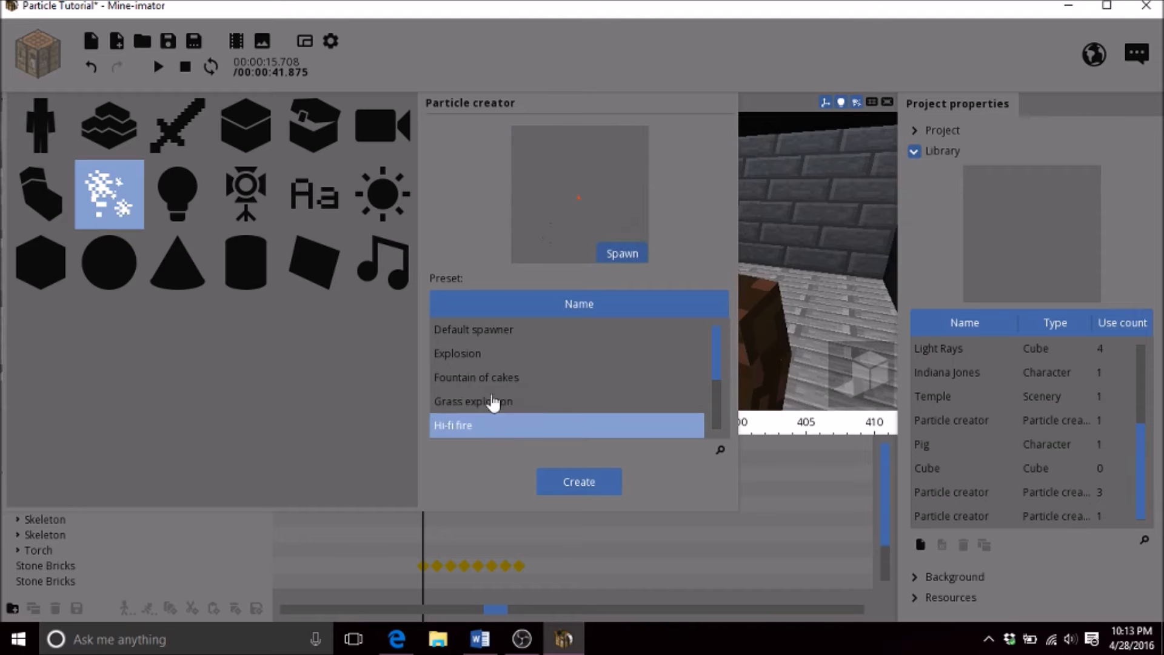
left_click(490, 357)
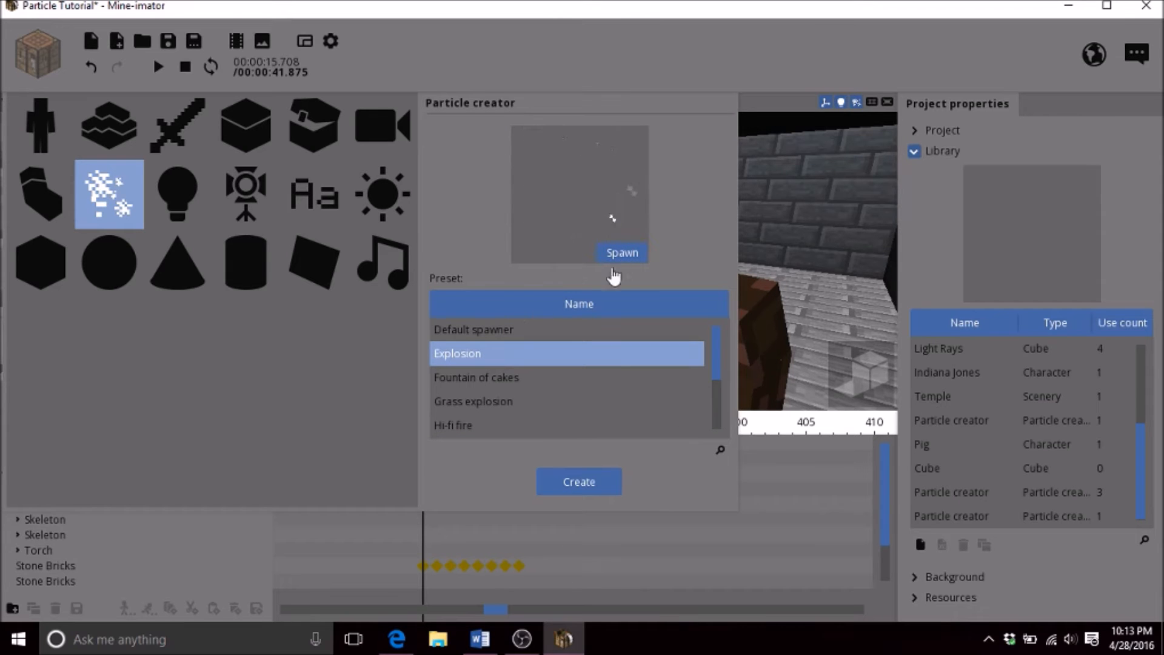
left_click(573, 484)
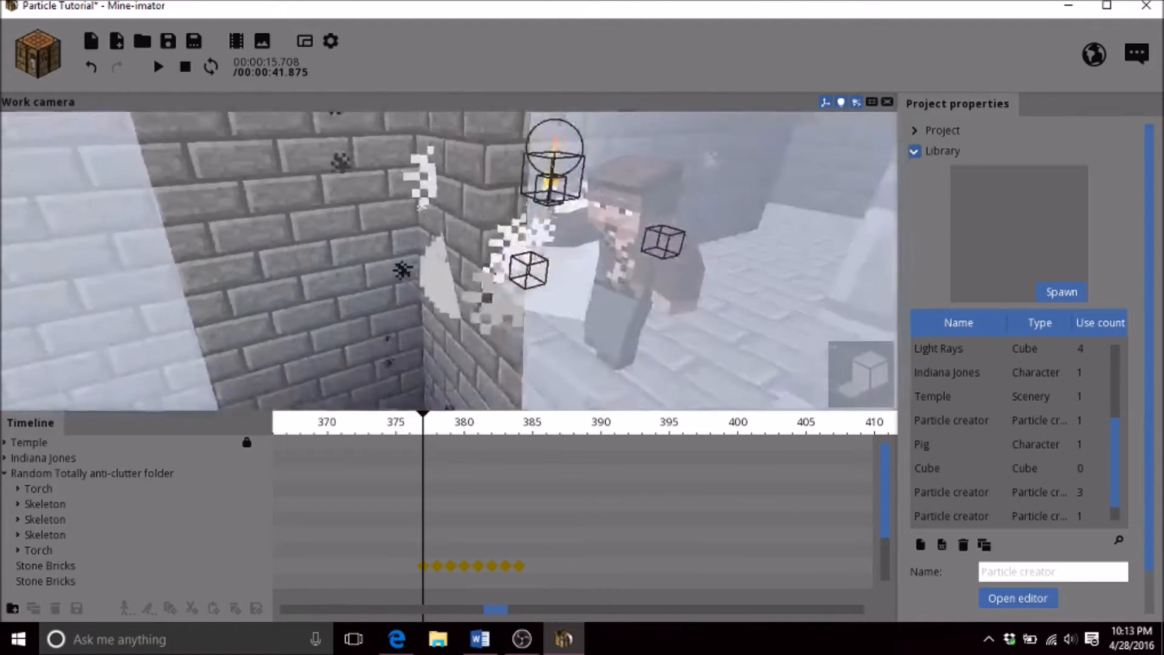
Parent the new explosion particle creator to the first Stone Bricks object
left_click(533, 268)
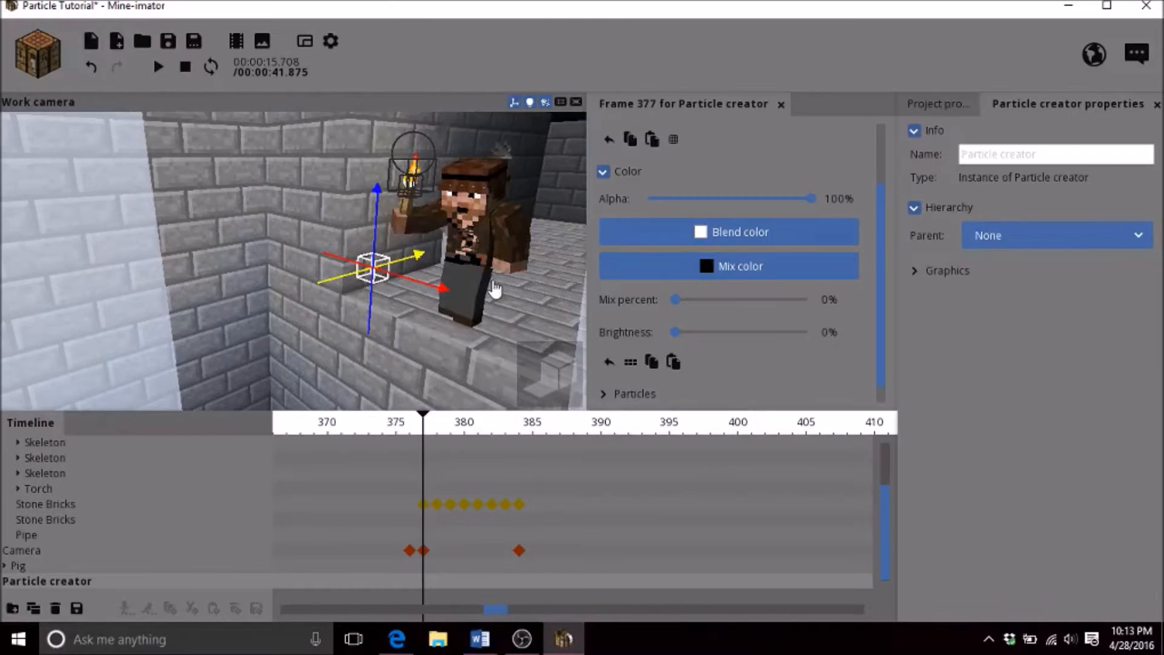
left_click(1012, 232)
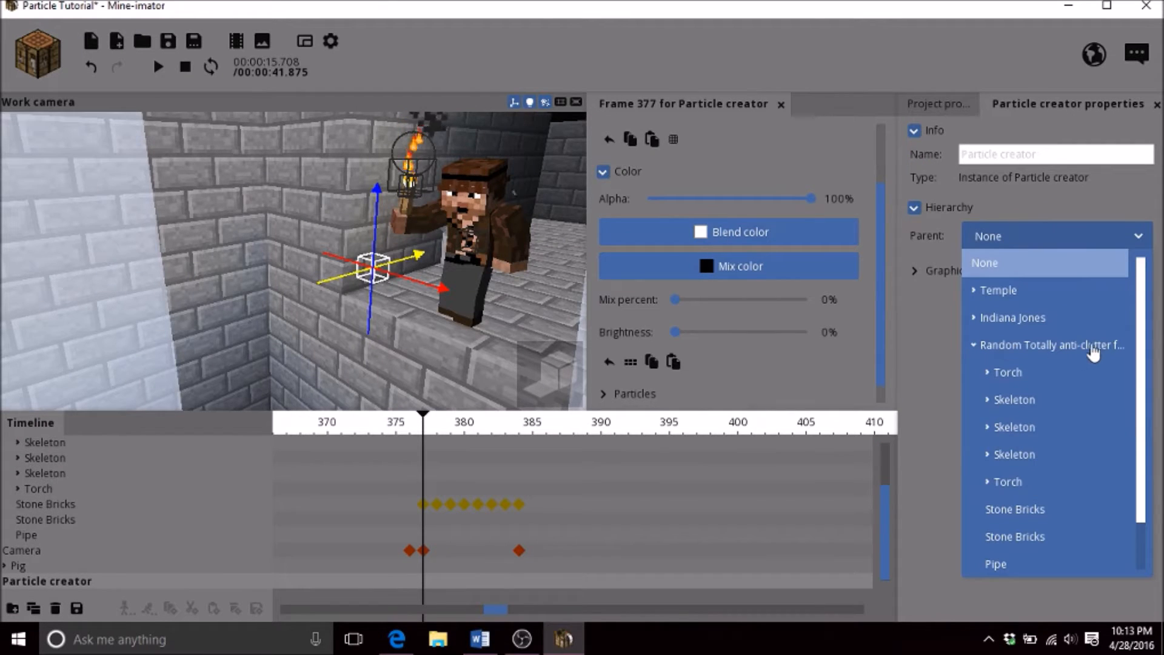
left_click(1031, 510)
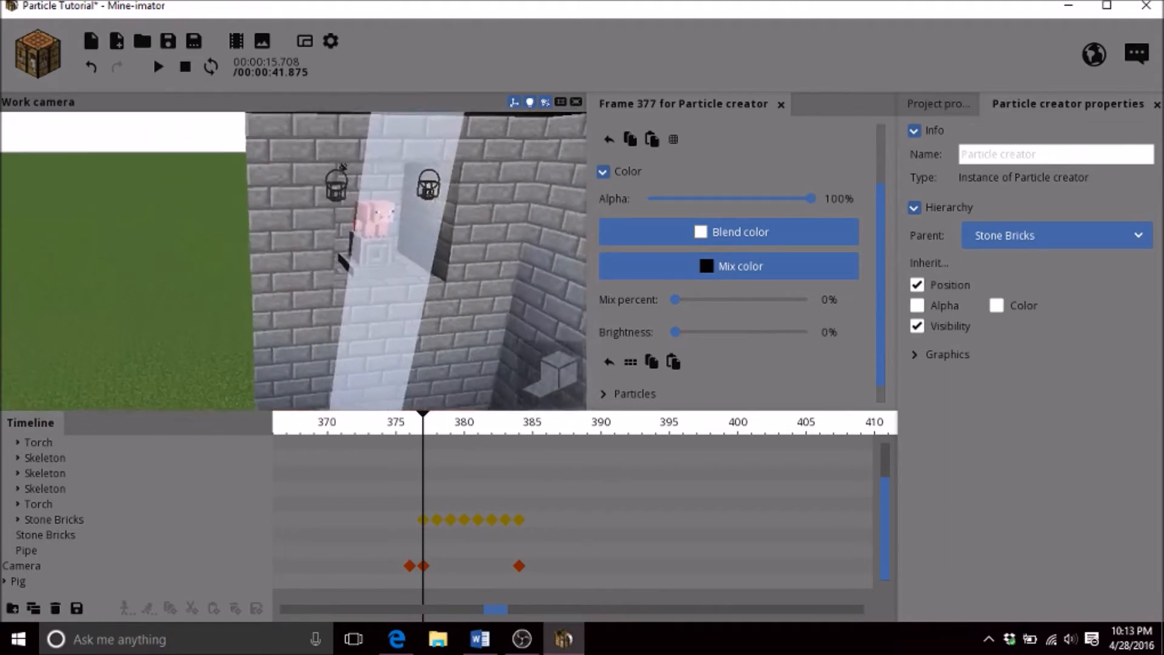
Position the explosion particle creator at the stone brick path between the spikes
left_click_drag(364, 331, 377, 317)
scroll(369, 327, "up", 4)
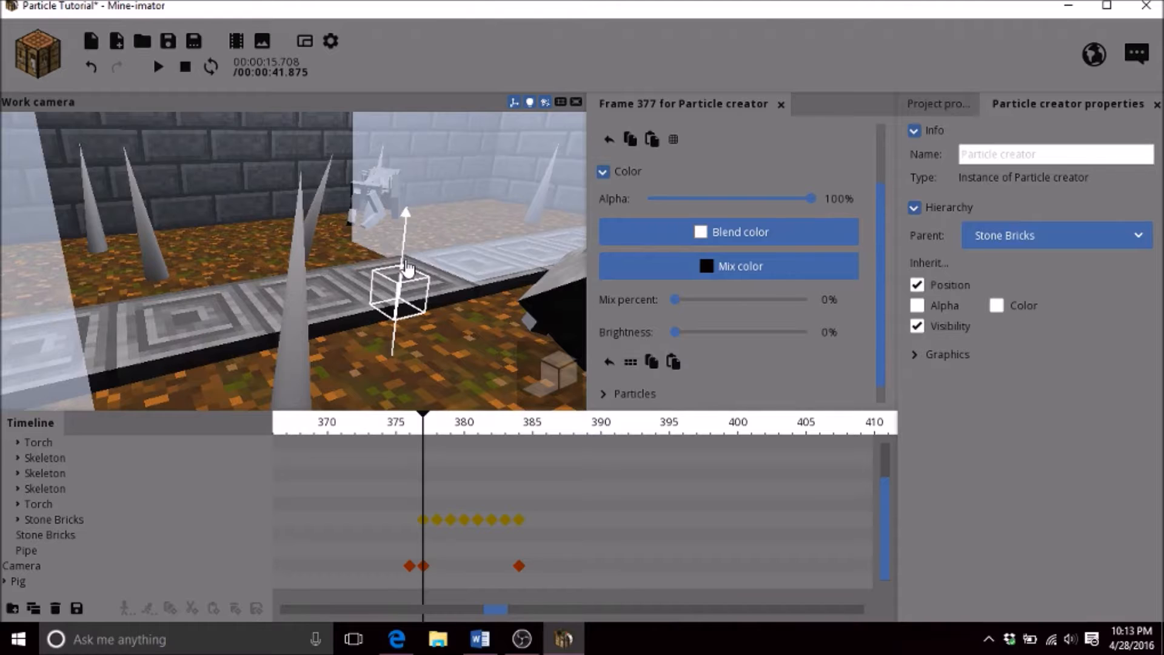
mouse_move(476, 268)
left_mouse_down()
mouse_move(475, 255)
mouse_move(476, 268)
left_mouse_up()
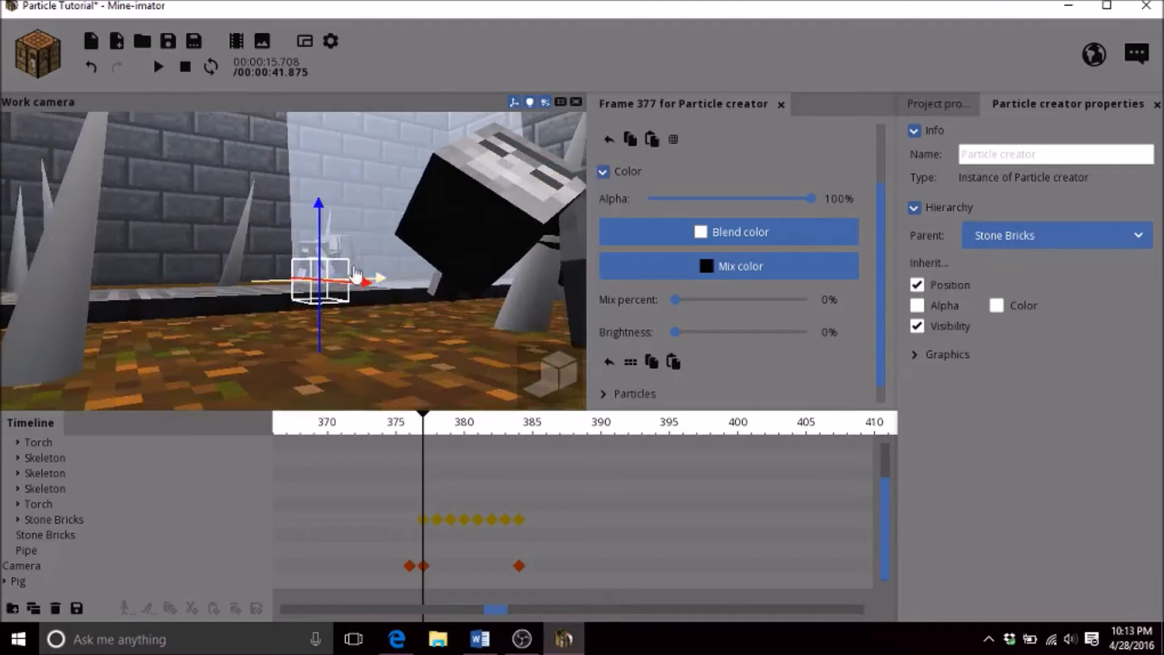
right_click_drag(345, 262, 360, 265)
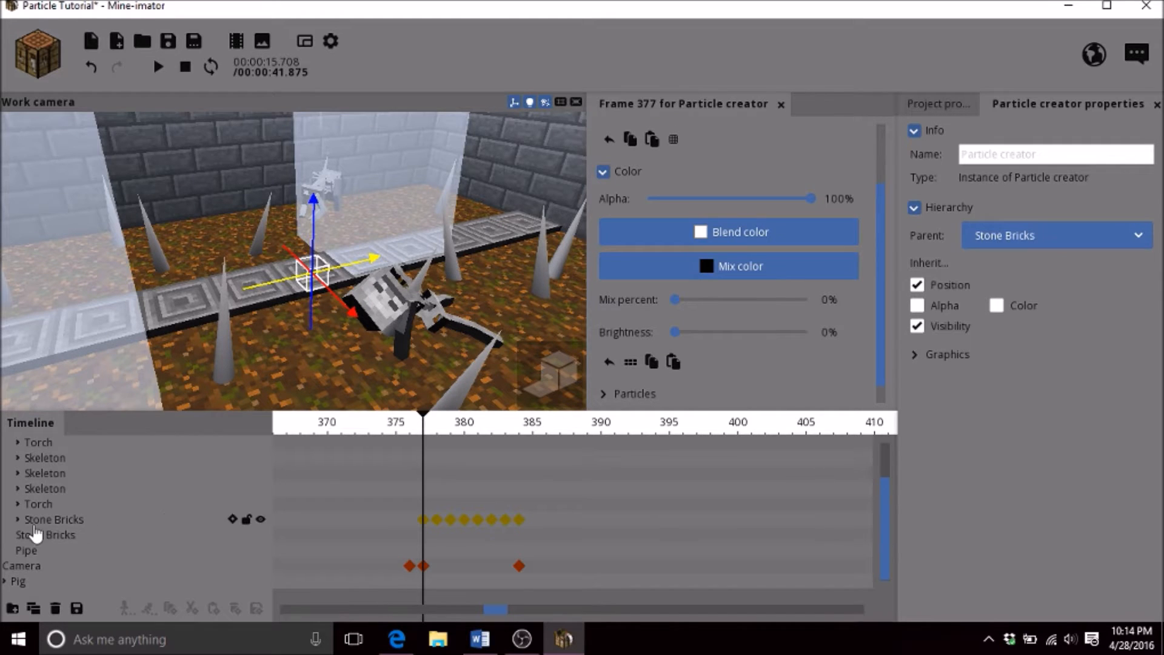
Move the explosion particle creator's keyframe under Stone Bricks to frame 384 and place the timeline marker at frame 376
left_click(15, 520)
left_click_drag(427, 429, 268, 422)
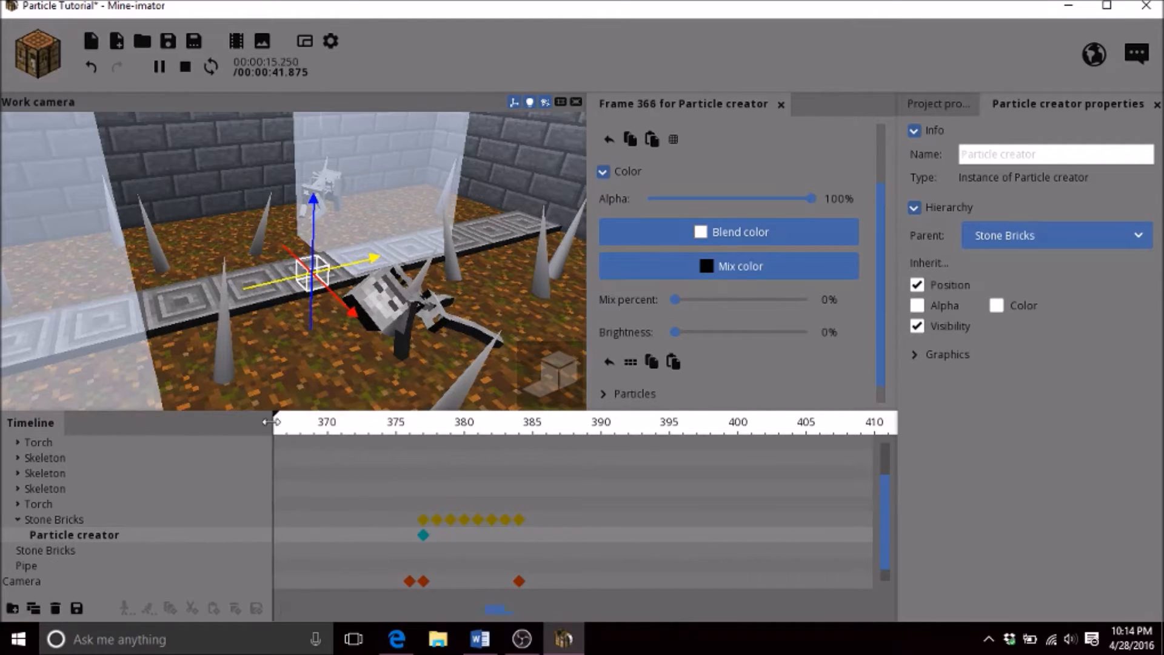
left_click_drag(422, 535, 518, 535)
left_click(419, 535)
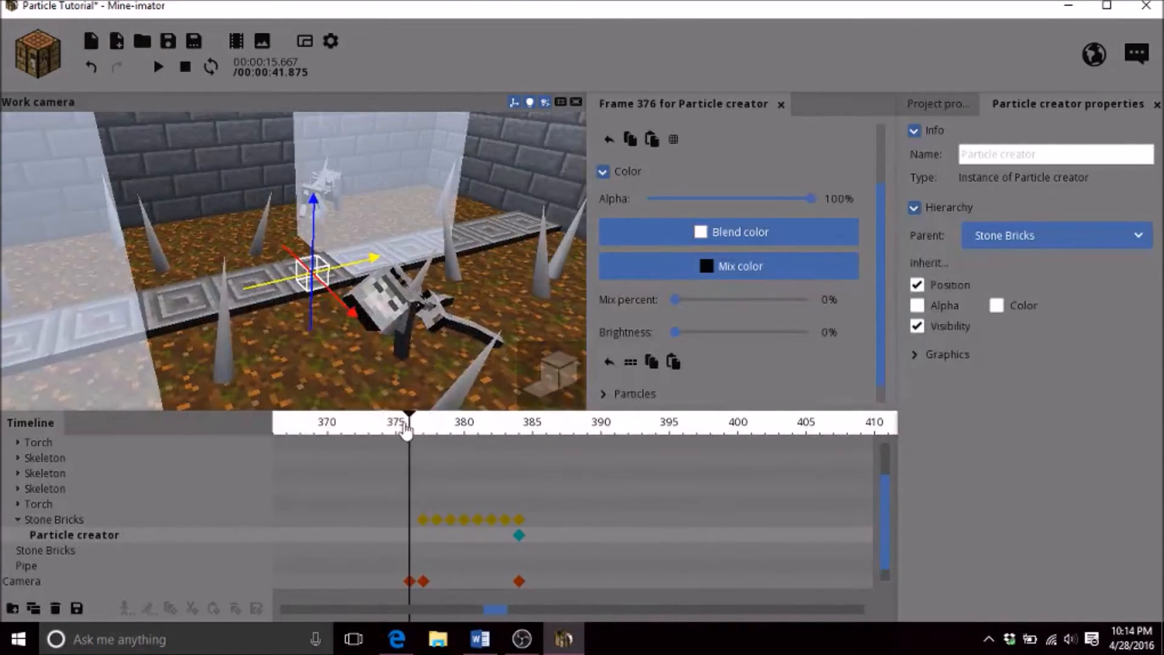
Play the animation from frame 371 to check the explosion's timing and save the project
left_click_drag(407, 430, 350, 424)
key("space")
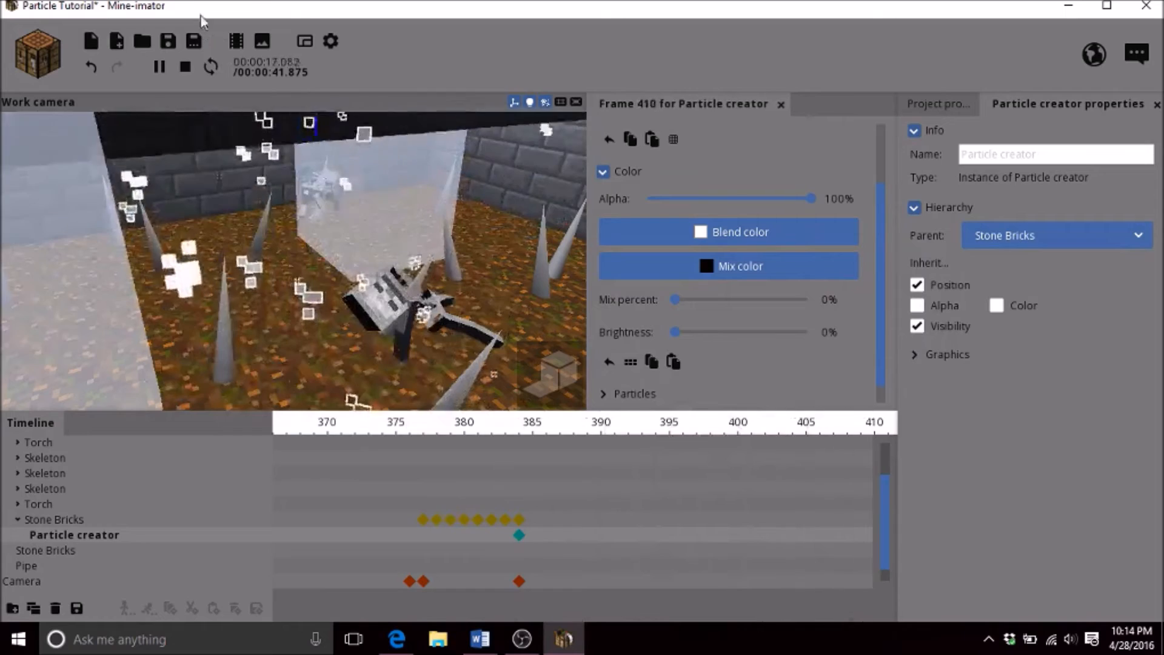
key("space")
left_click(168, 42)
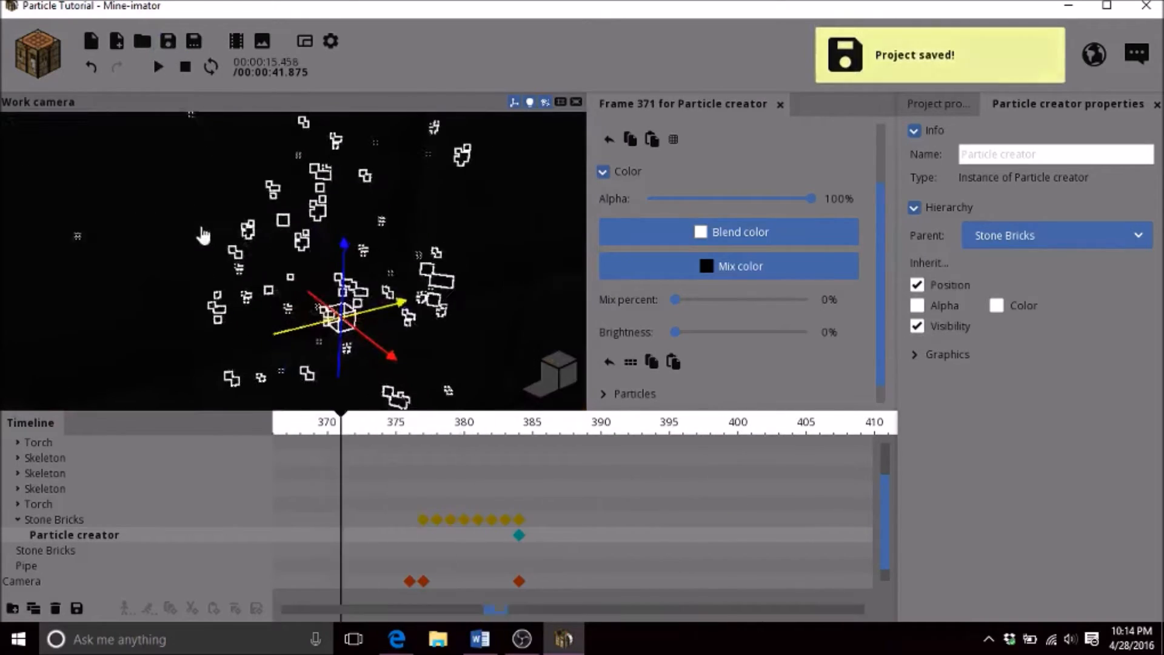
key("space")
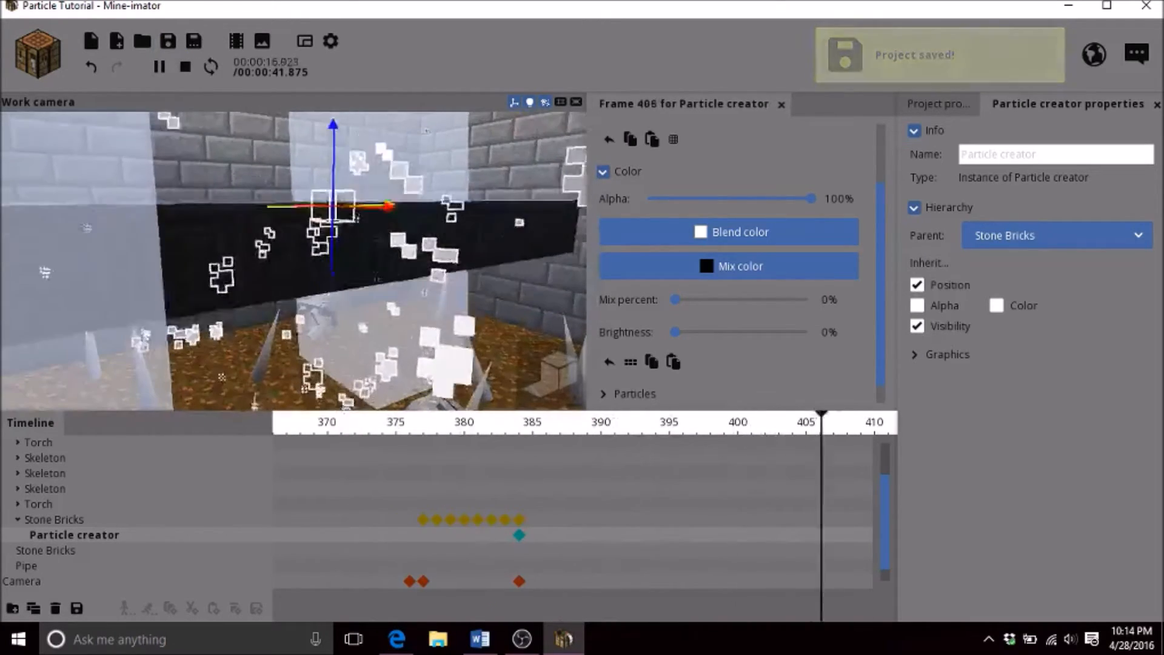
Preview the explosion around frame 384 through the active camera in a second view, and close that view
left_click(519, 535)
left_click(305, 44)
key("space")
key("space")
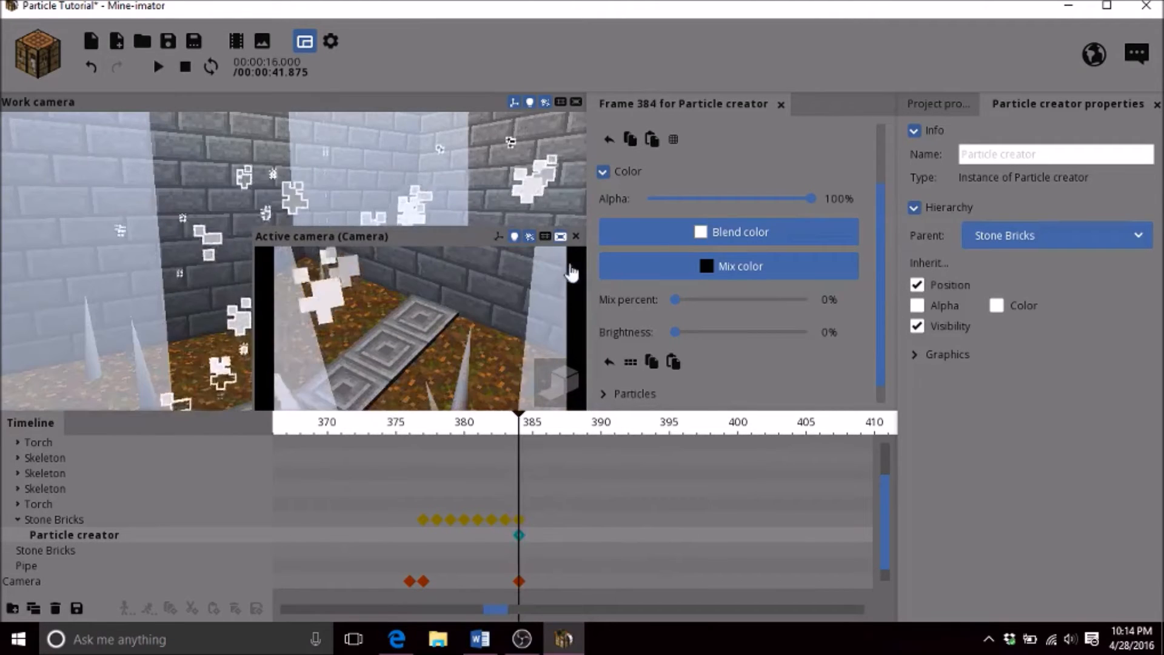
left_click(576, 237)
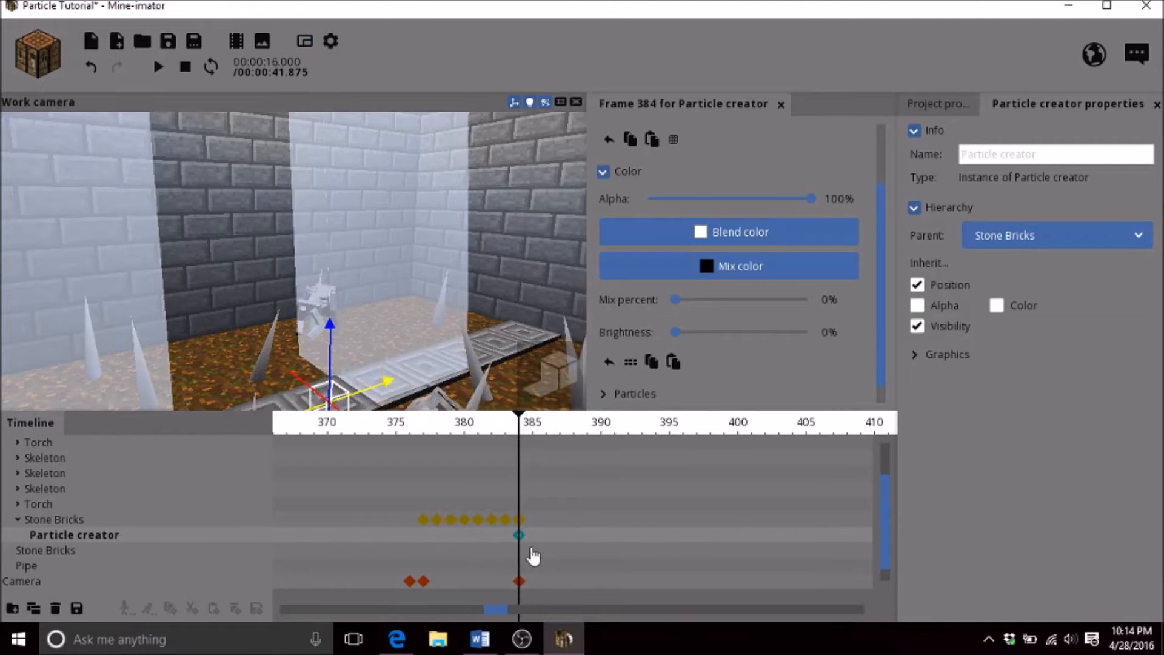
Open the explosion particle creator from the project library in the particle editor and review its particle types and spawn settings
left_click(932, 108)
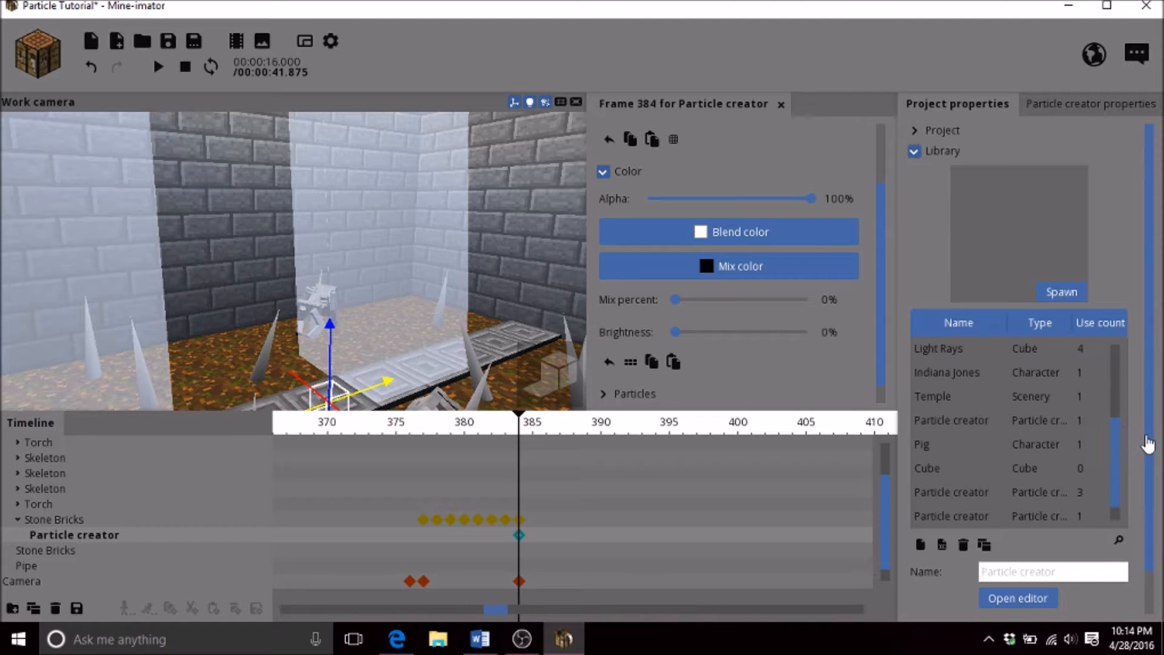
left_click_drag(1148, 445, 1121, 525)
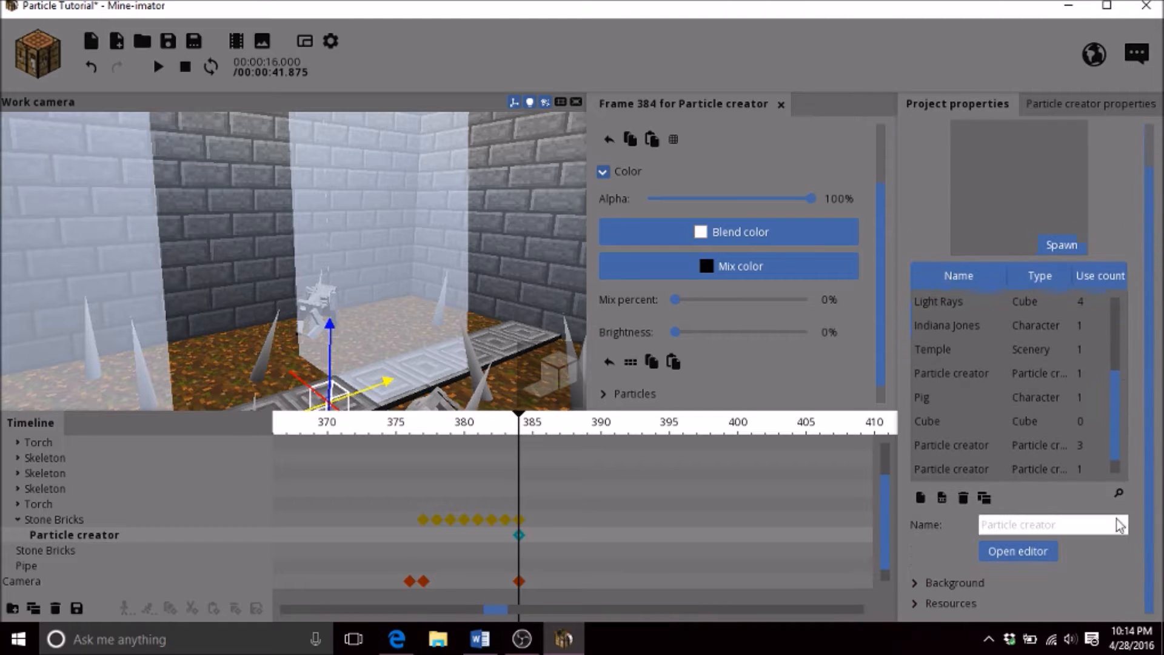
left_click(1011, 546)
left_click_drag(876, 247, 857, 333)
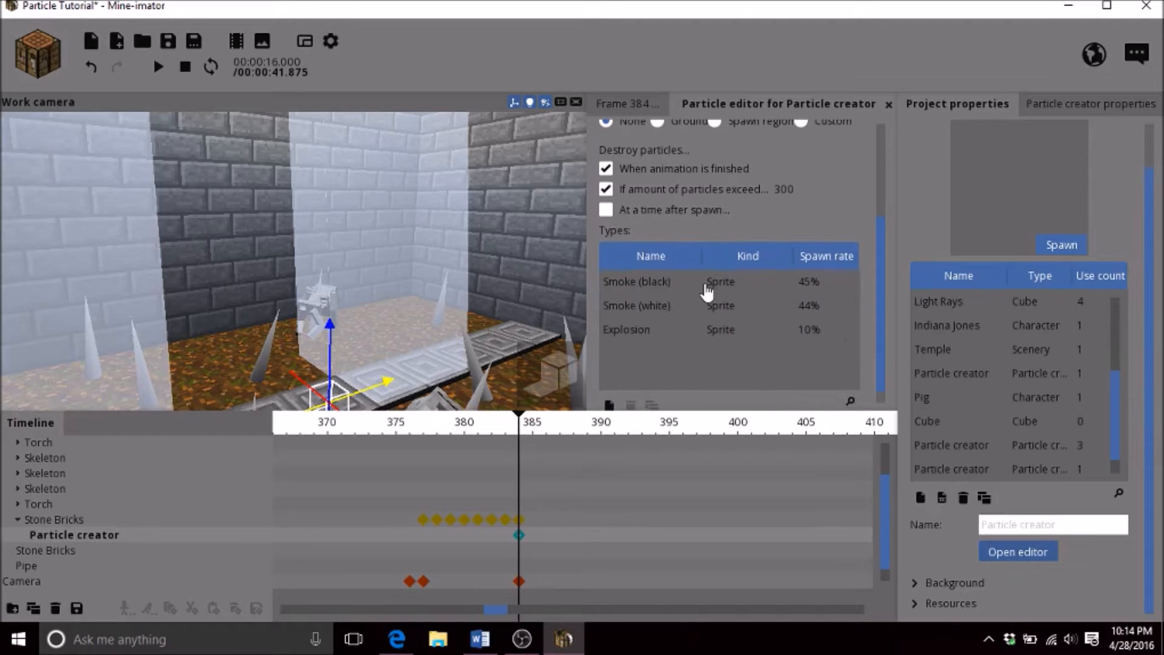
left_click_drag(884, 270, 860, 204)
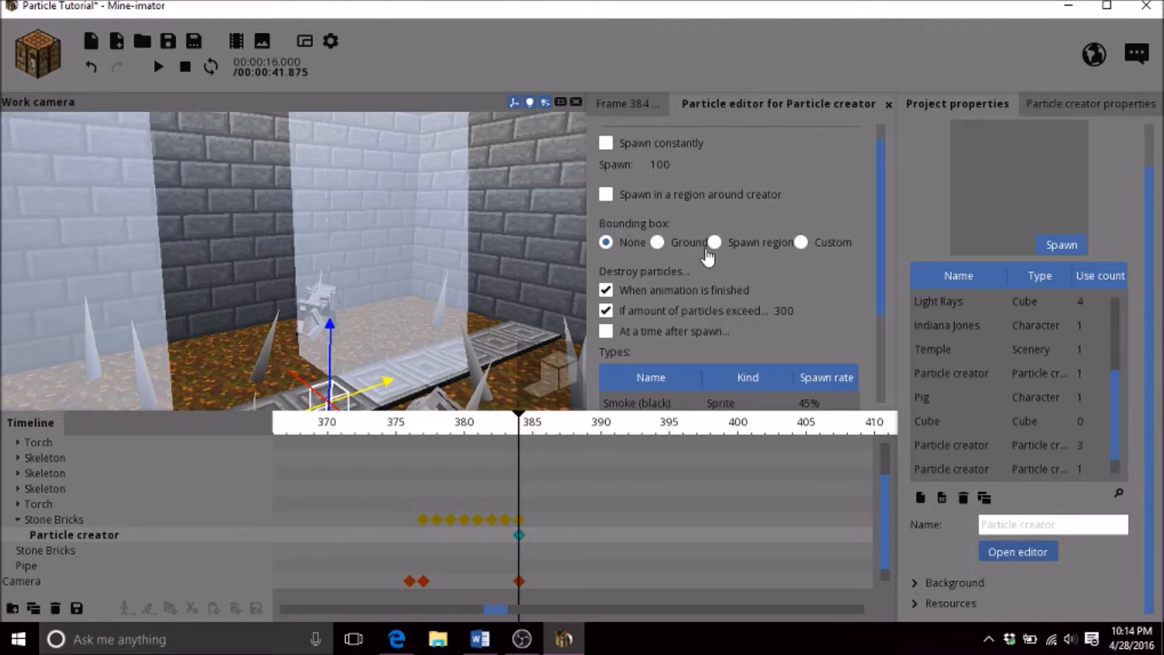
Enable spawning in a region around the explosion particle creator, keep its bounding box at None, and try the Box region type
left_click(714, 243)
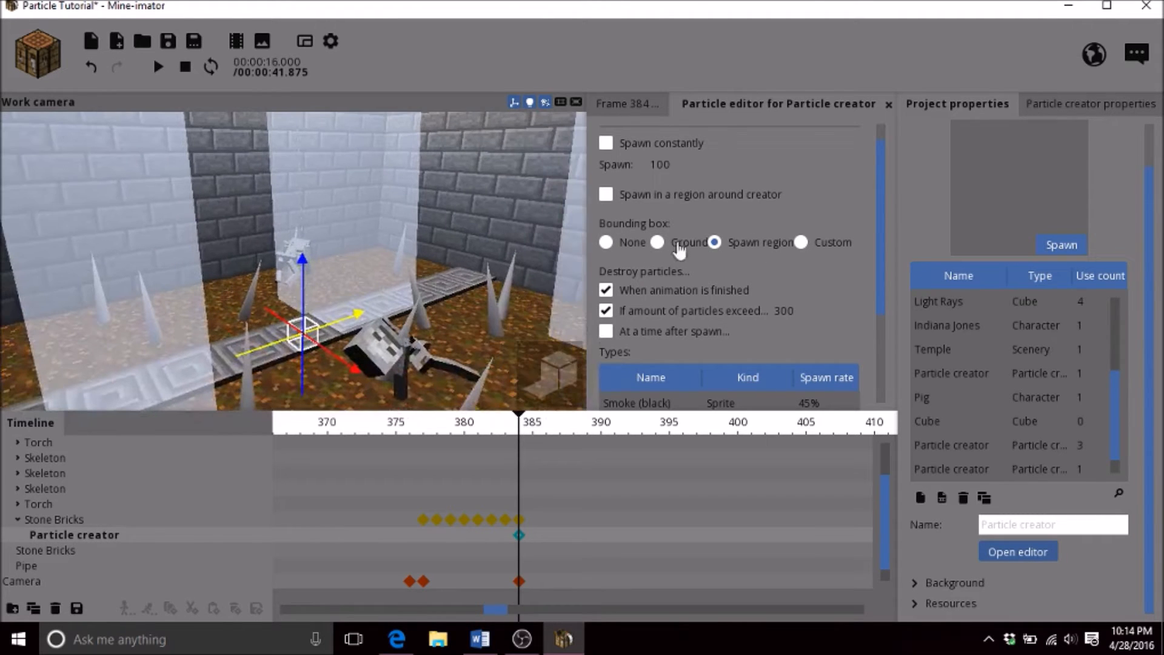
left_click(606, 195)
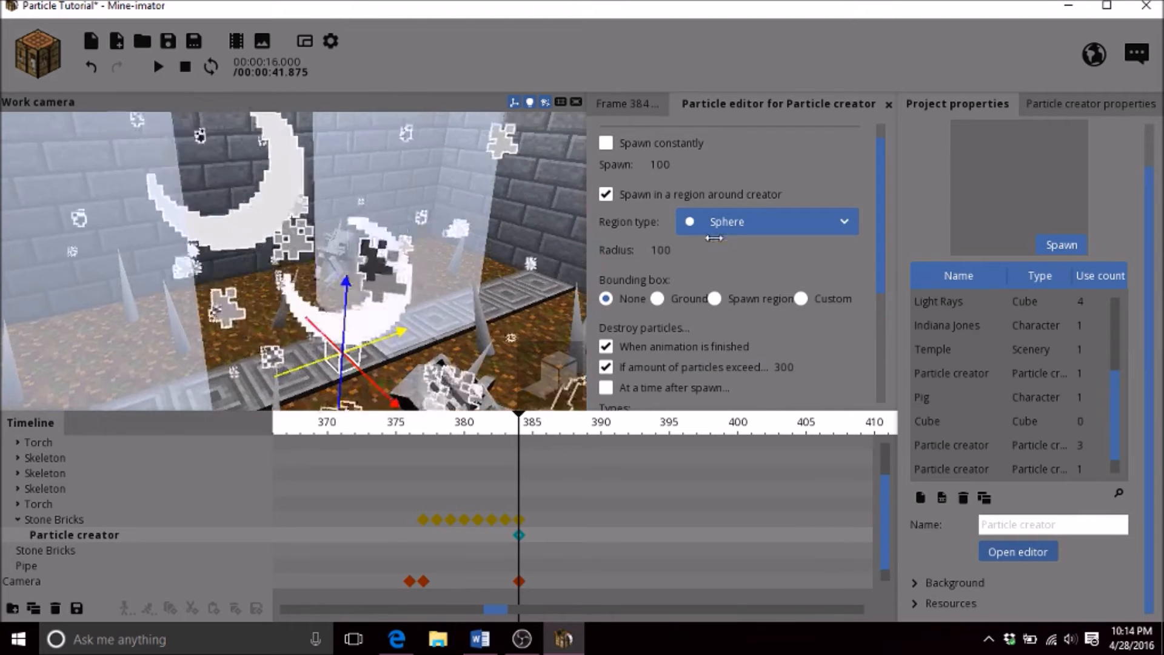
left_click(746, 222)
left_click(722, 304)
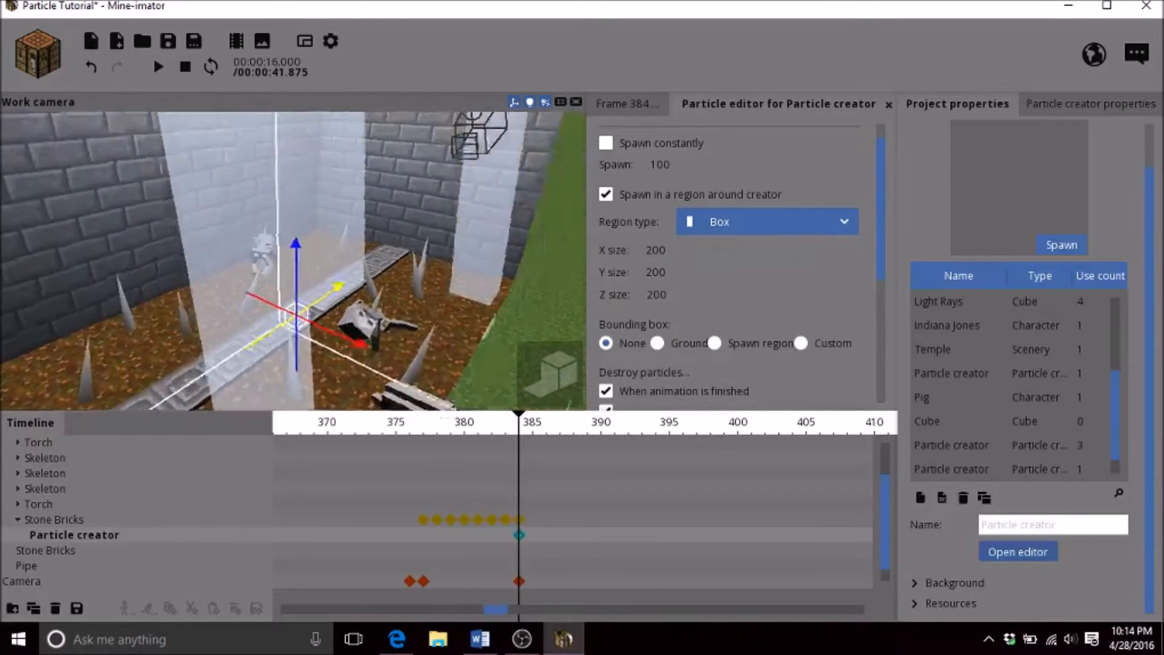
left_click(715, 235)
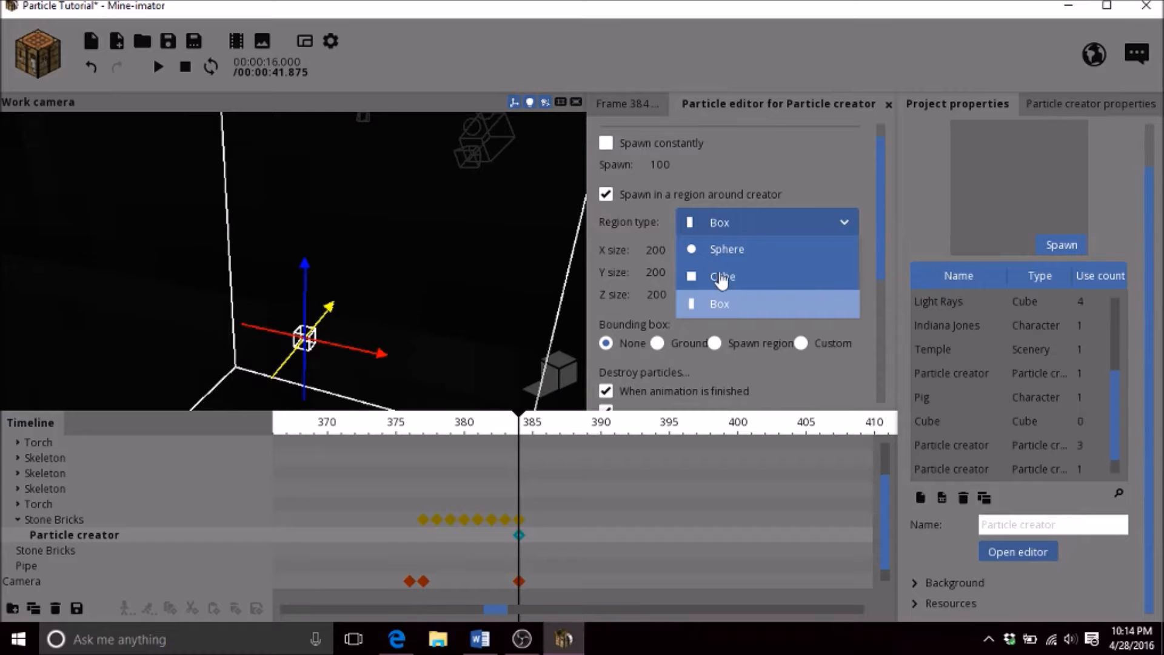
Try a cube-shaped spawn region around the particle creator, shrunk to a size of about 25
left_click(720, 278)
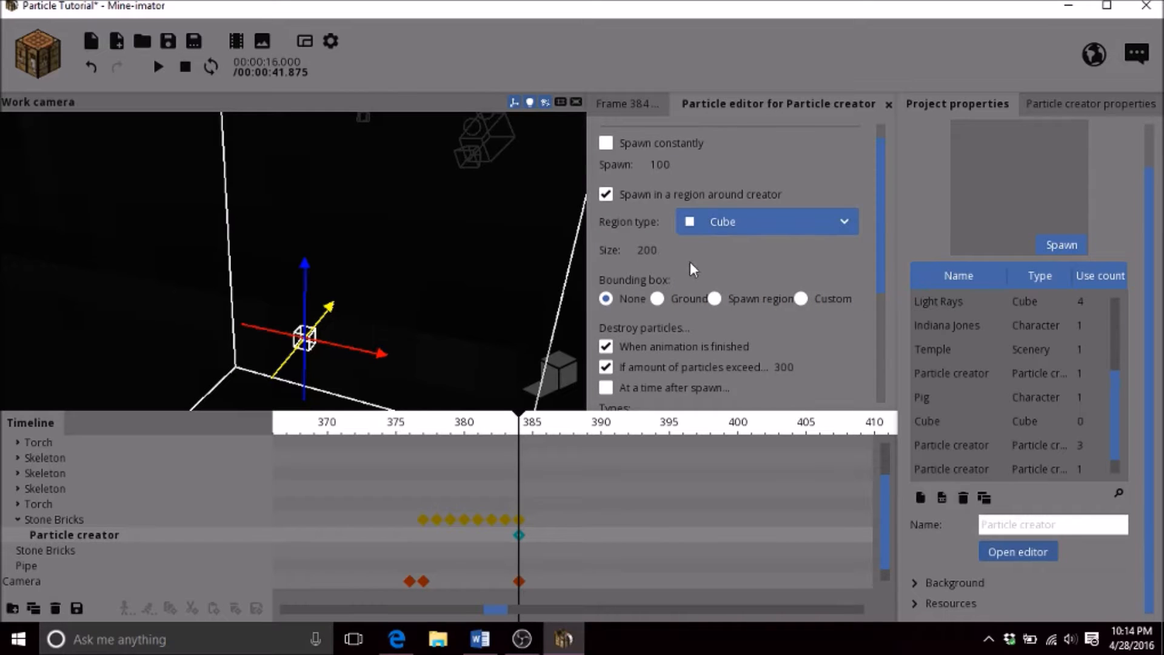
left_click_drag(676, 249, 551, 235)
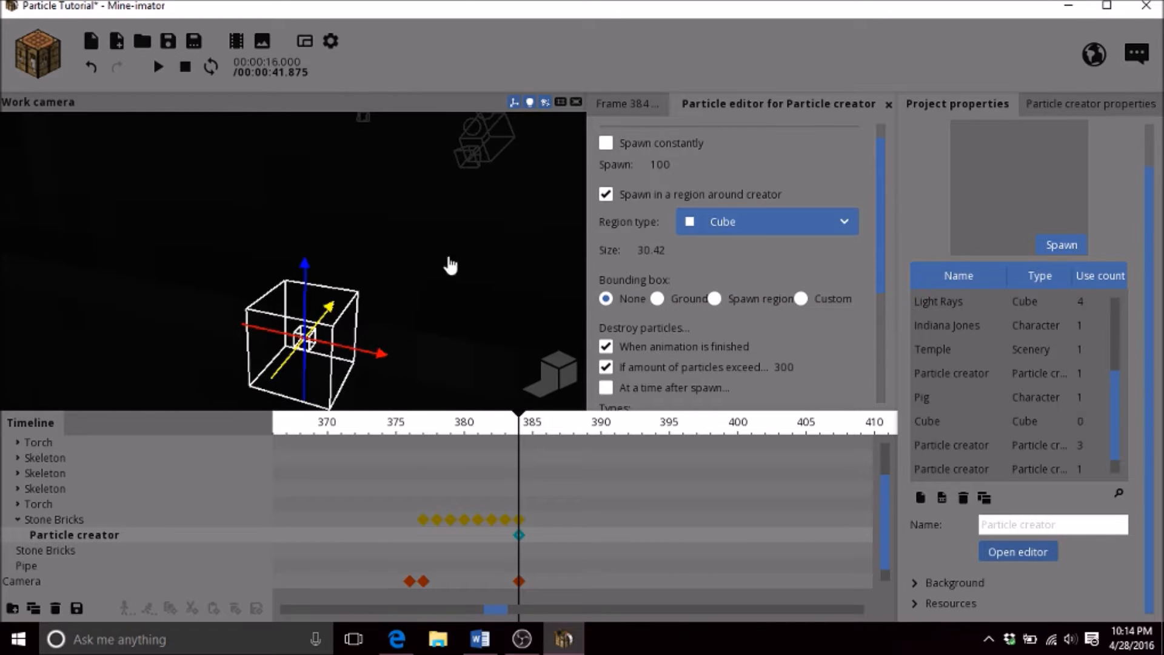
Switch the spawn region to Box and size it to about 60.81 in X, 49.29 in Y and 28.61 in Z
left_click(717, 230)
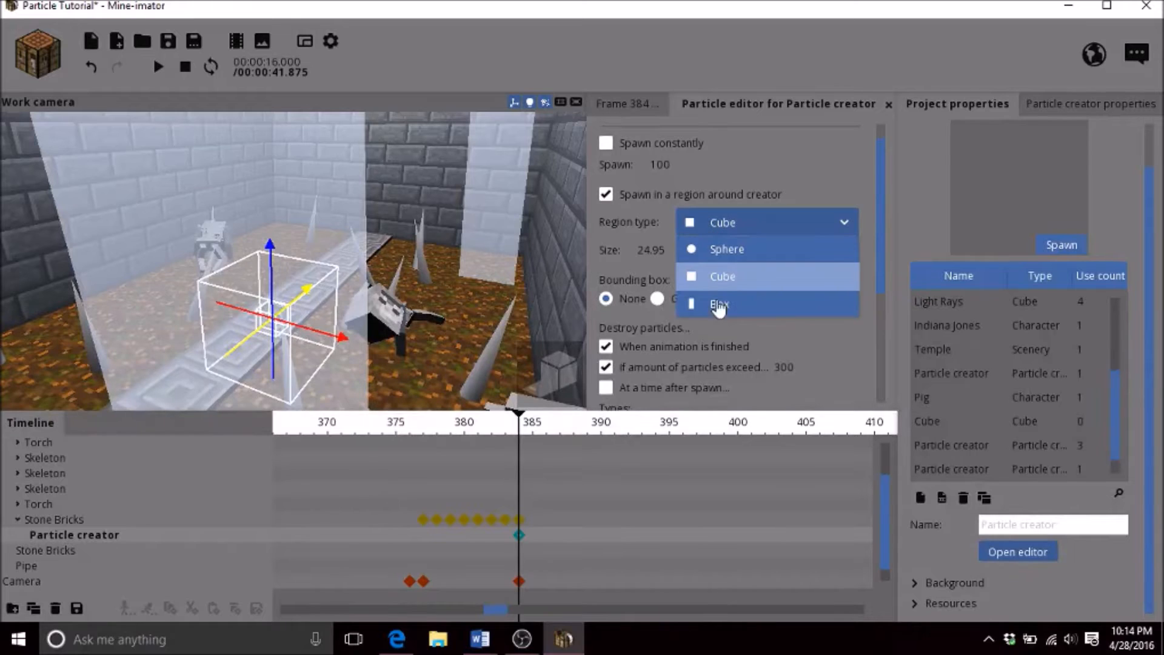
left_click(722, 304)
left_click_drag(706, 246, 609, 248)
left_click_drag(692, 278, 687, 329)
left_click_drag(704, 291, 615, 289)
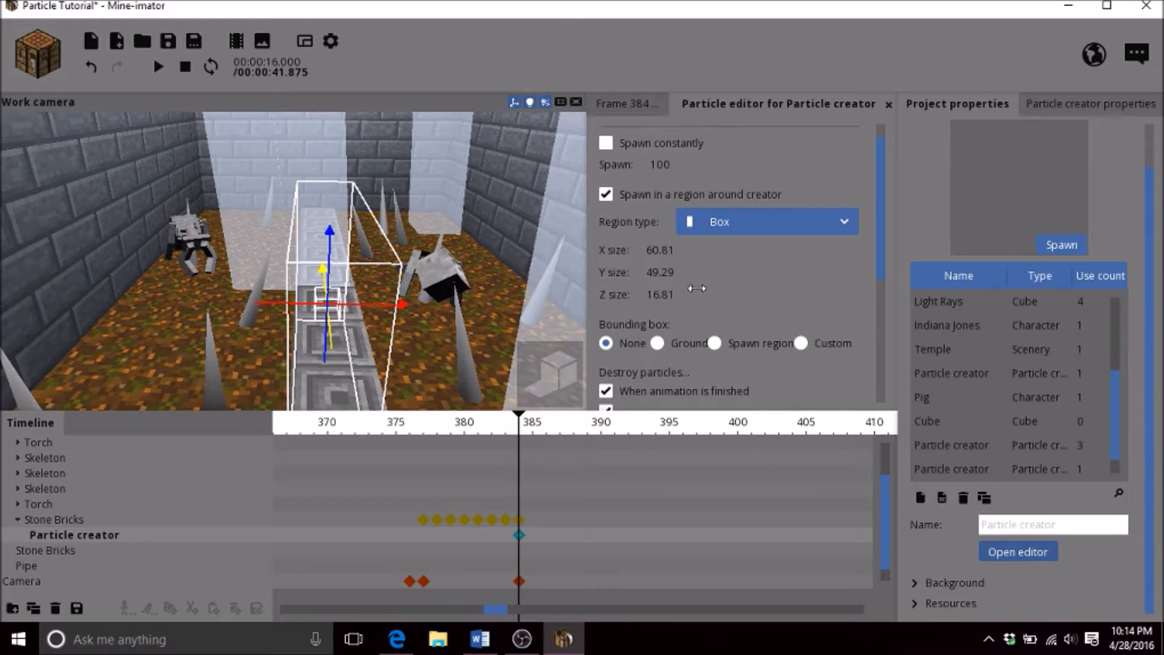
left_click_drag(704, 297, 757, 296)
Stretch the spawn box along the stone brick bridge, with X size about 183.51 and Y size about 38.57
left_click_drag(461, 271, 340, 271)
left_click_drag(529, 260, 499, 260)
scroll(529, 260, "up", 1)
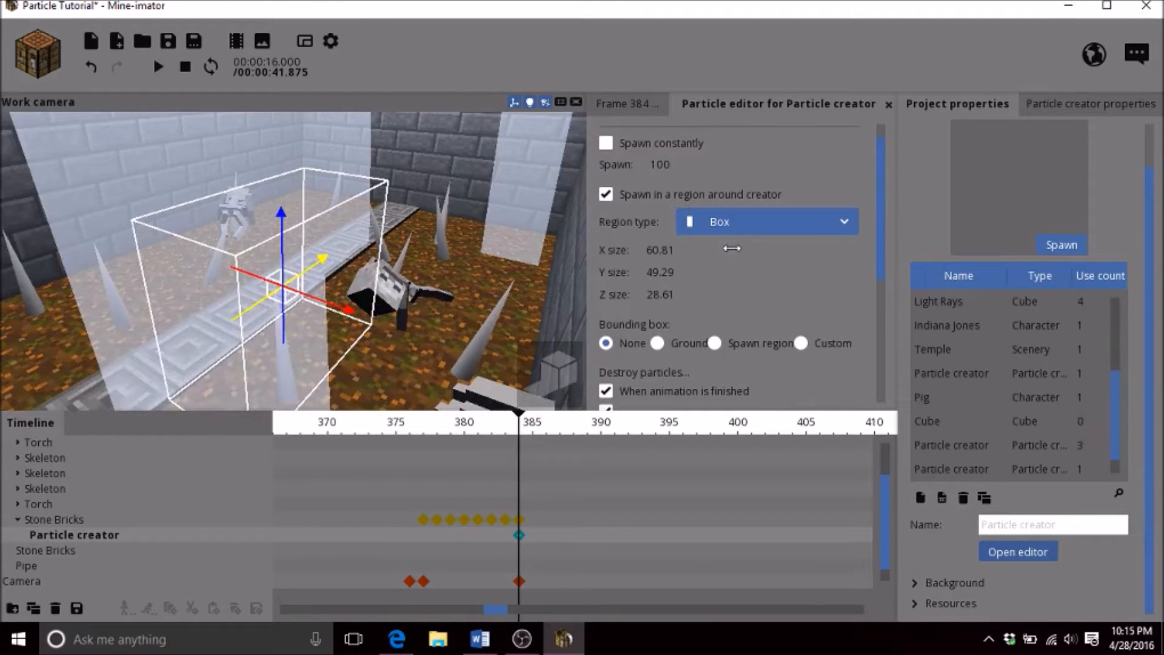
left_click_drag(723, 242, 813, 219)
left_click_drag(465, 247, 350, 214)
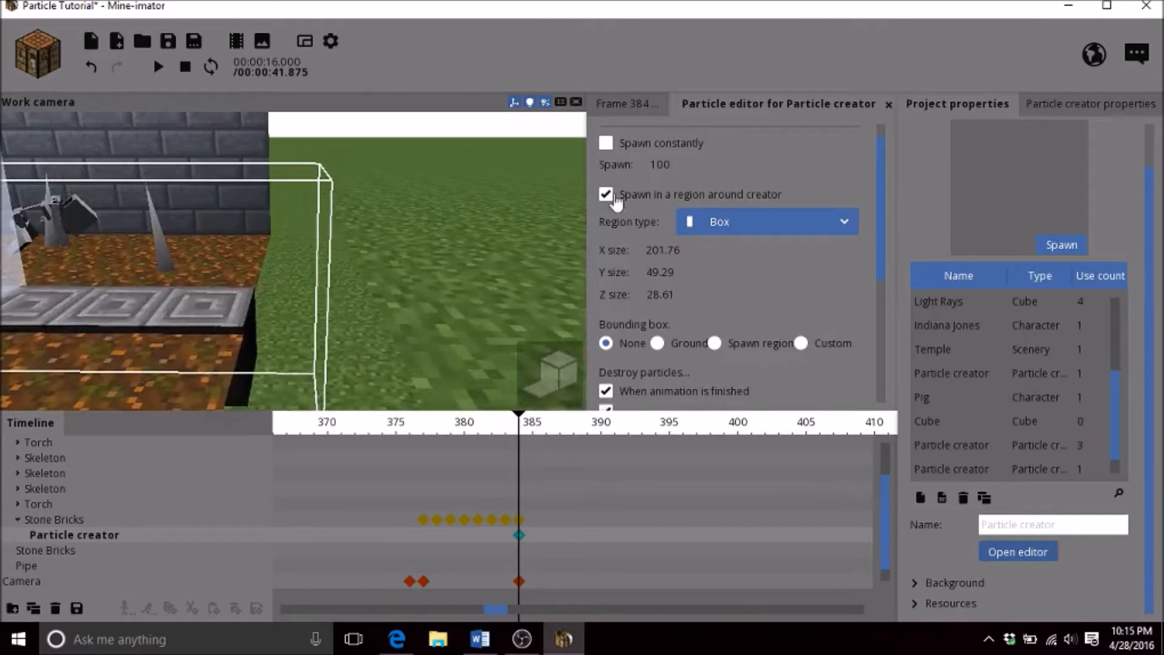
left_click_drag(485, 265, 637, 270)
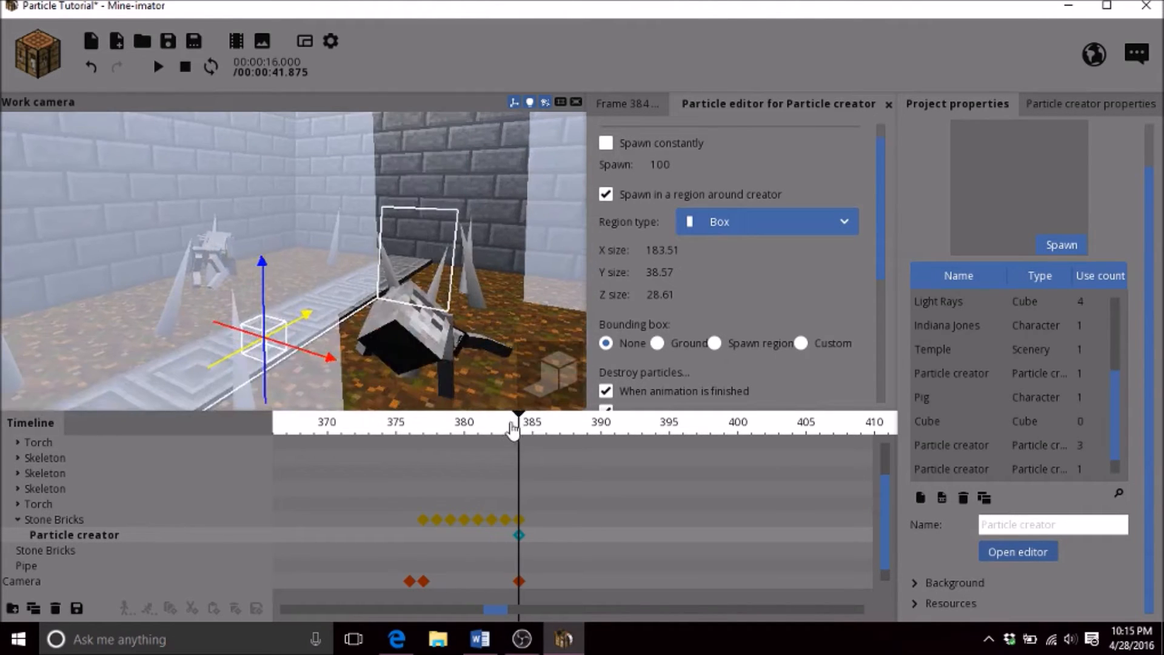
Play the animation from frame 377 to preview the particle spawn, and save the project
left_click(422, 430)
key("space")
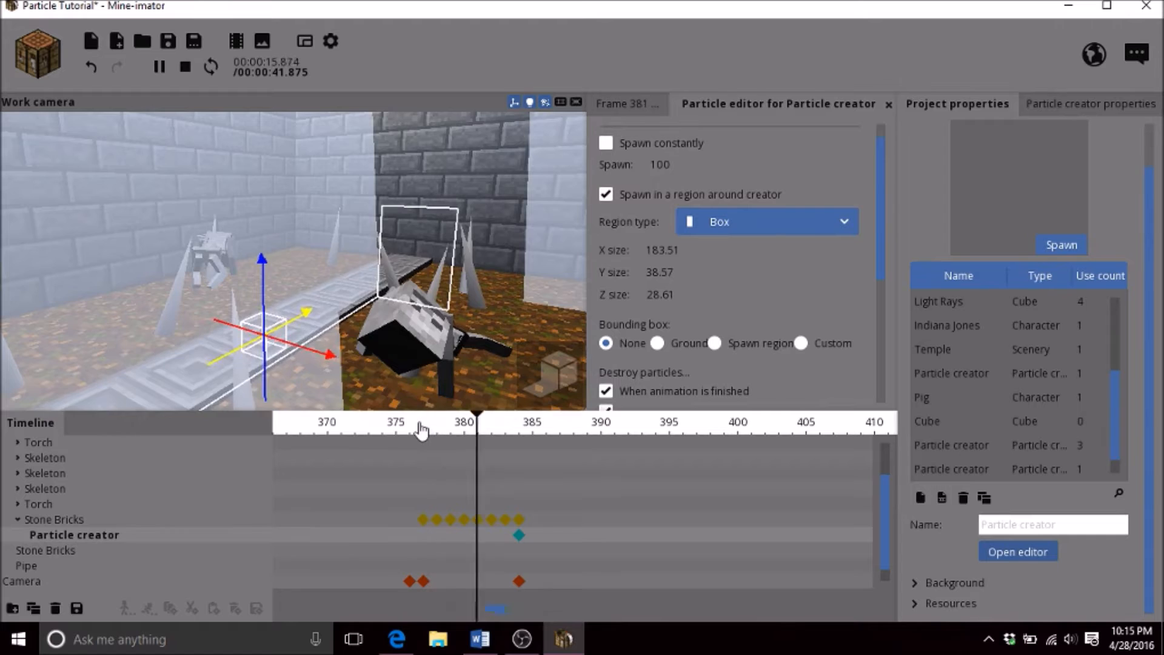
key("space")
left_click(446, 219)
left_click_drag(446, 218, 467, 171)
left_click(168, 41)
Preview the particle effect from frame 370 in the active camera view, and replay it in the work camera alone
left_click(305, 41)
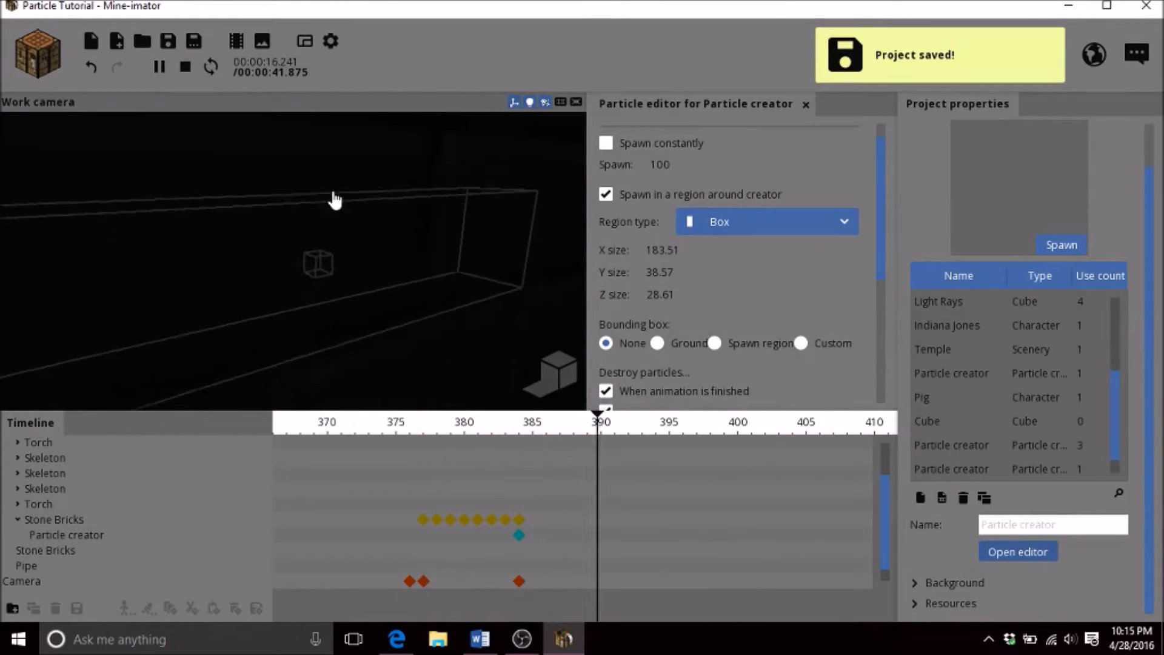
left_click(325, 427)
key("space")
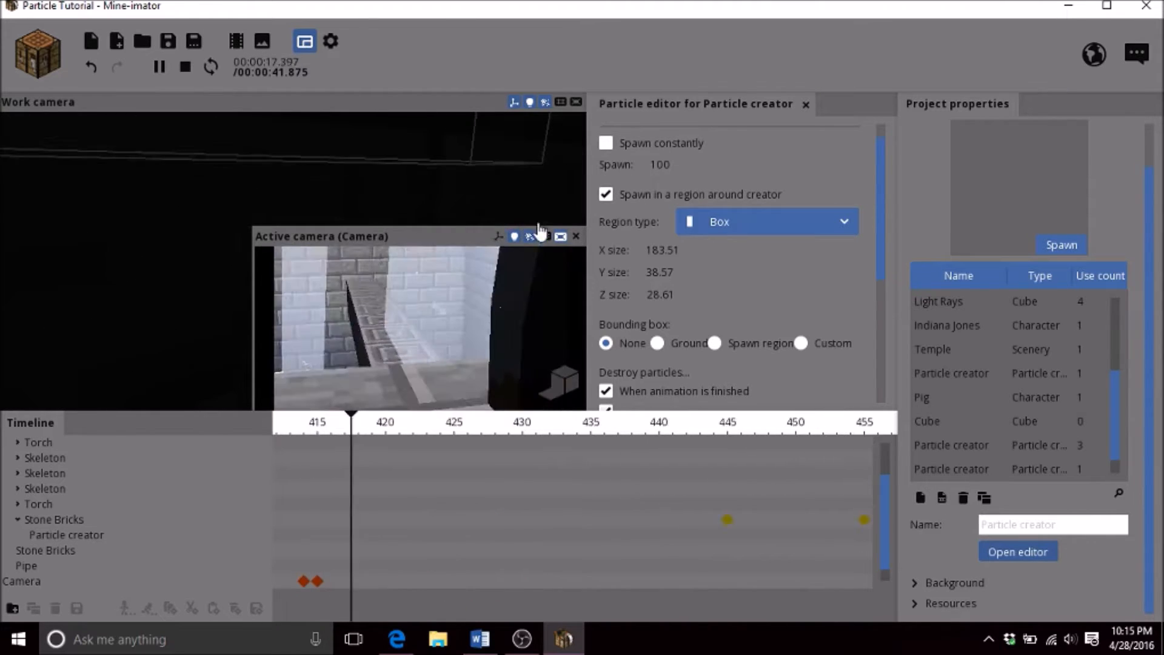
key("space")
left_click(576, 237)
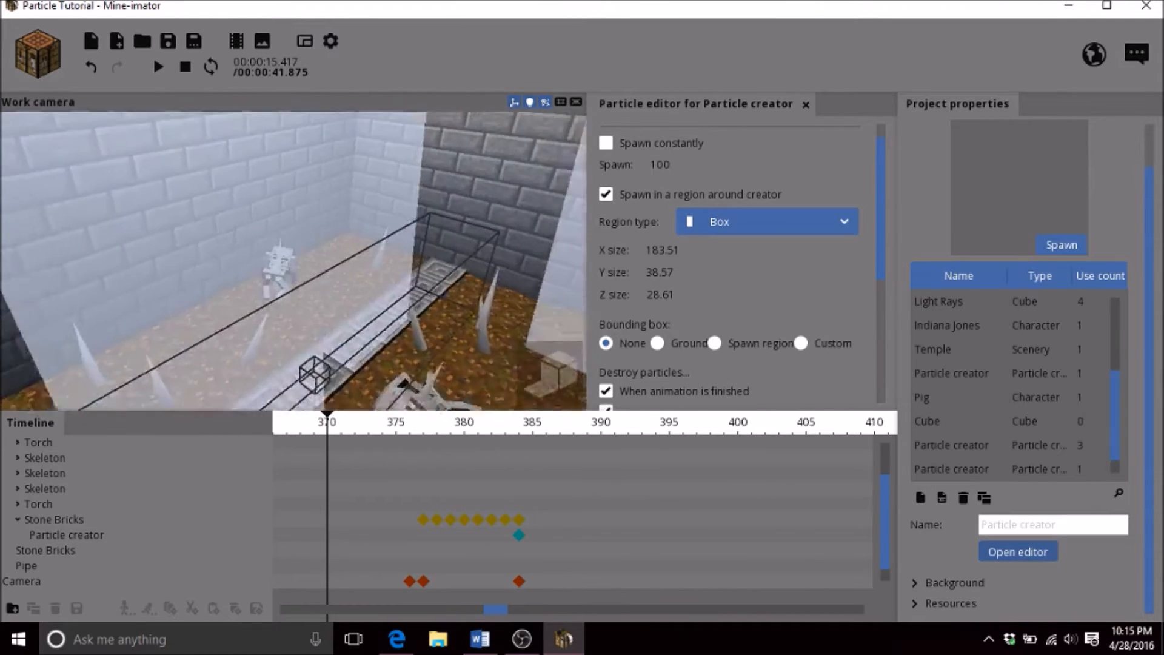
key("space")
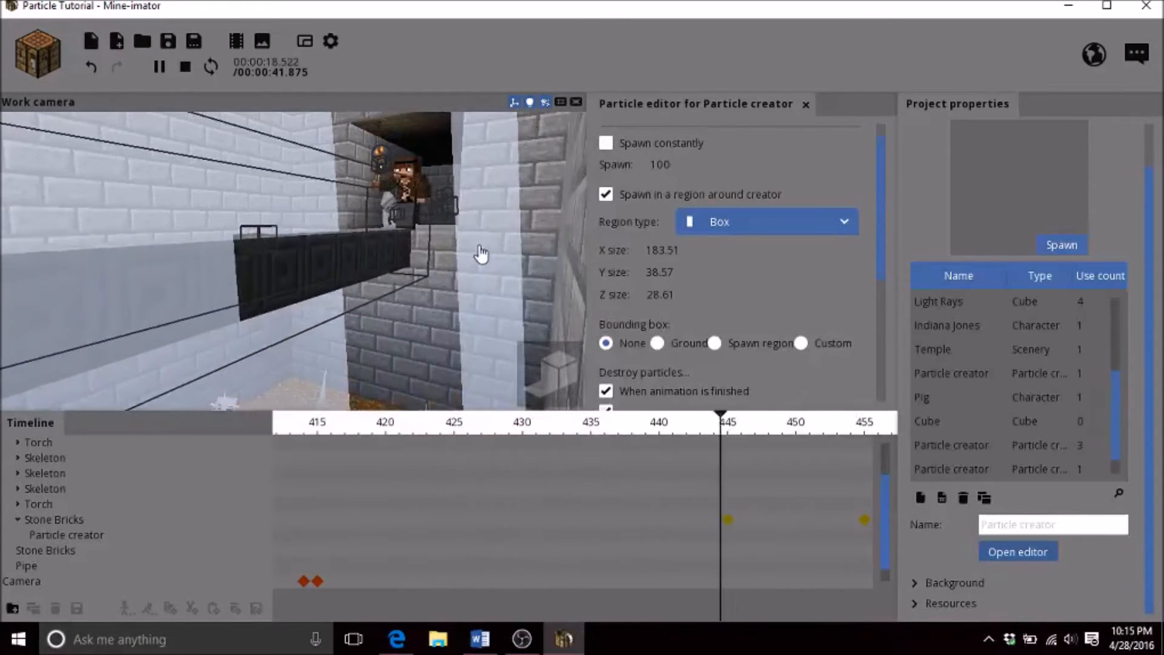
key("space")
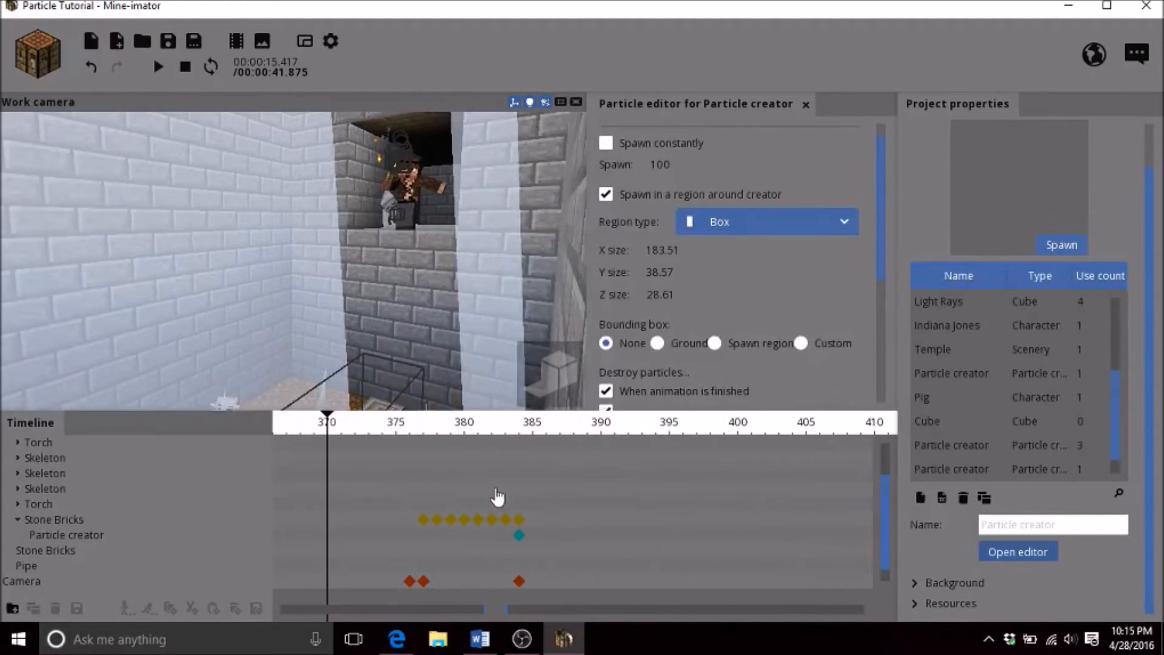
Save the project and review the animation from frame 370 to about frame 620 in the active camera view
left_click(305, 41)
key("space")
left_click(168, 41)
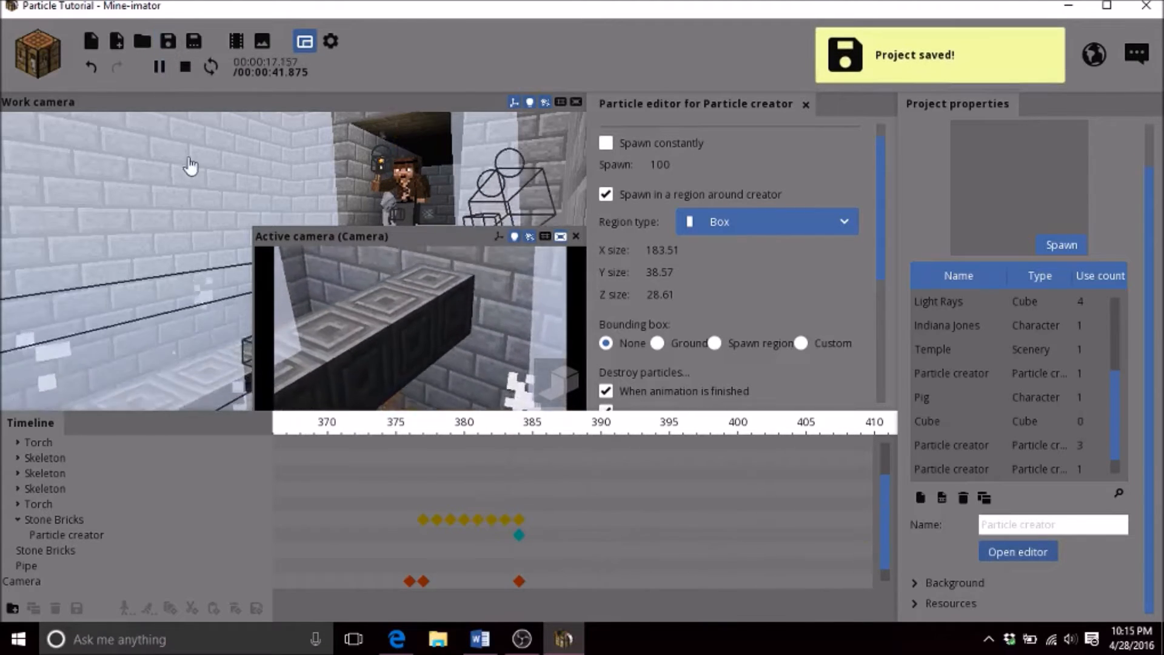
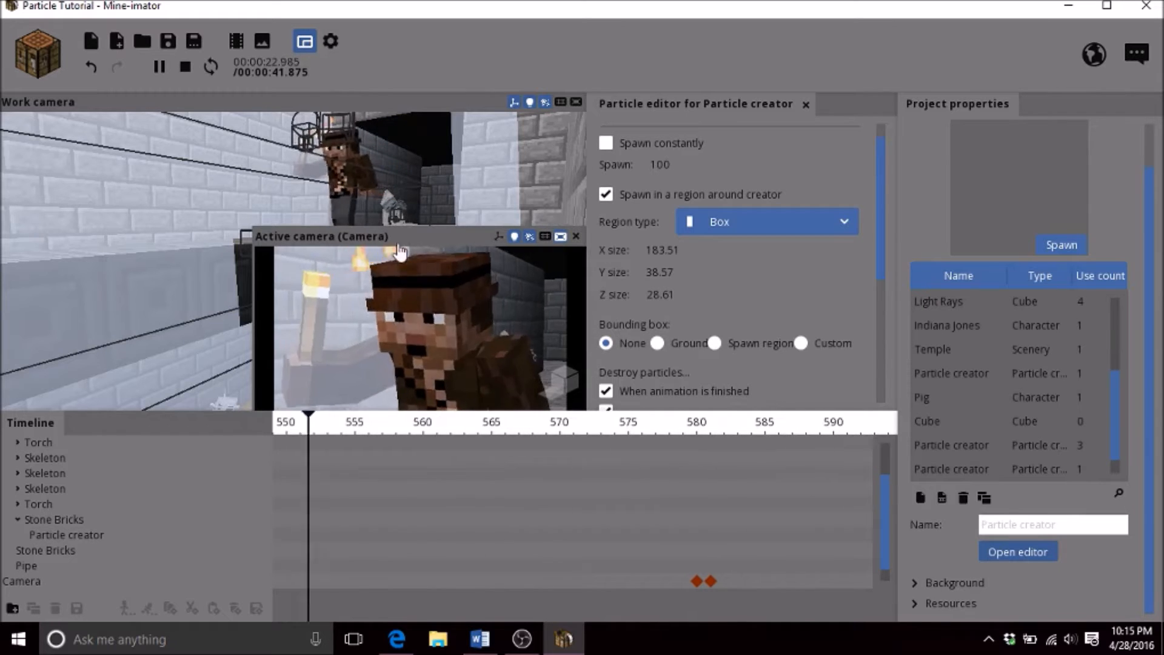
key("space")
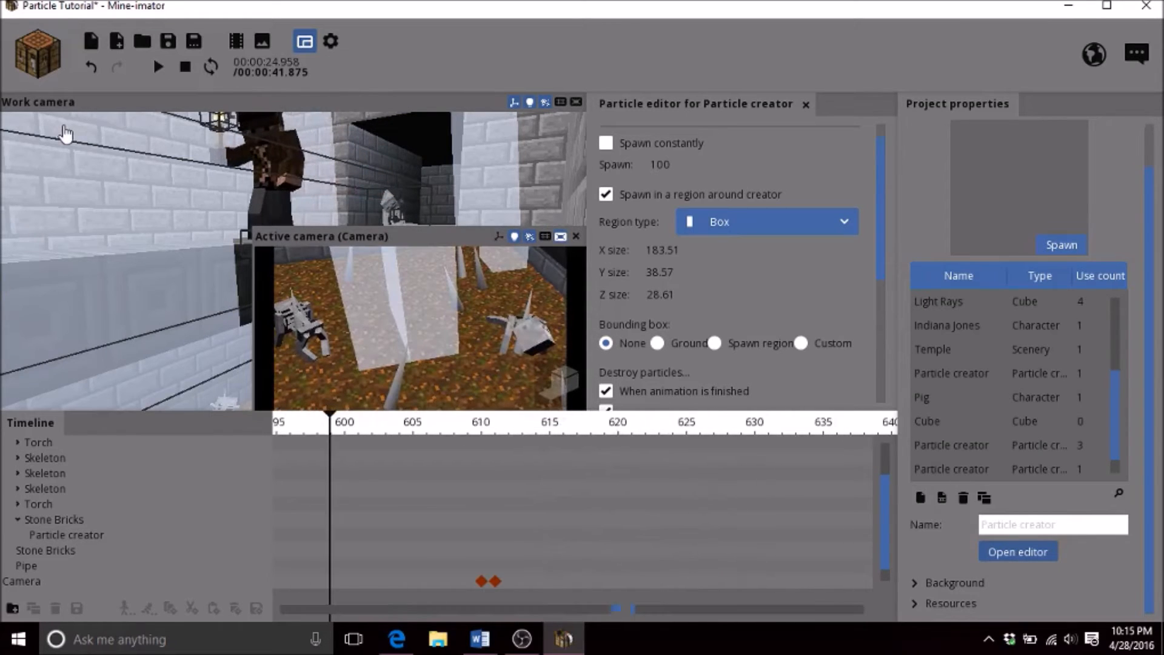
key("space")
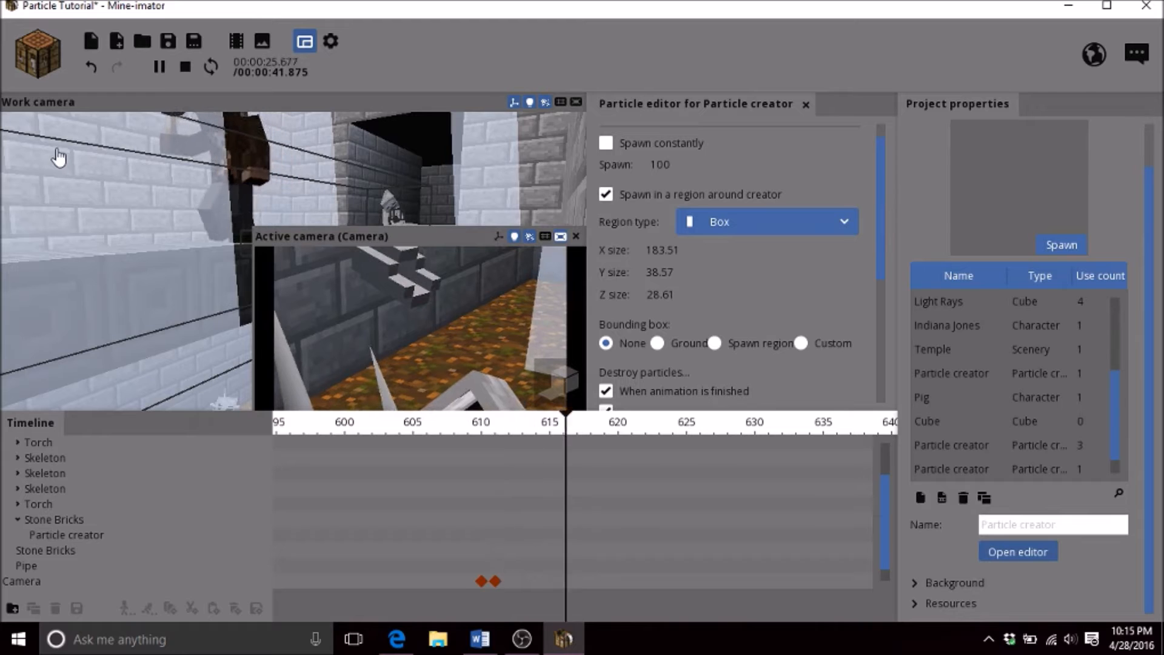
key("space")
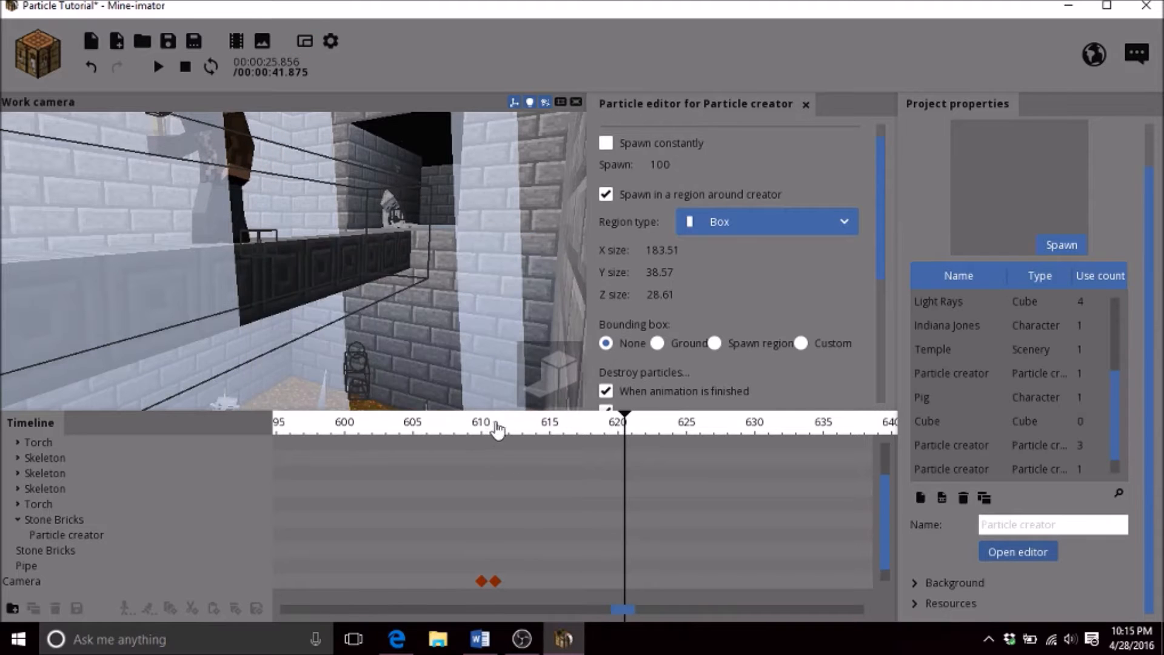
Save the project with the playhead at frame 611, and close the particle editor
left_click(495, 427)
left_click(168, 41)
key("w")
mouse_move(293, 261)
right_mouse_down()
mouse_move(443, 267)
mouse_move(306, 253)
right_mouse_up()
key("w")
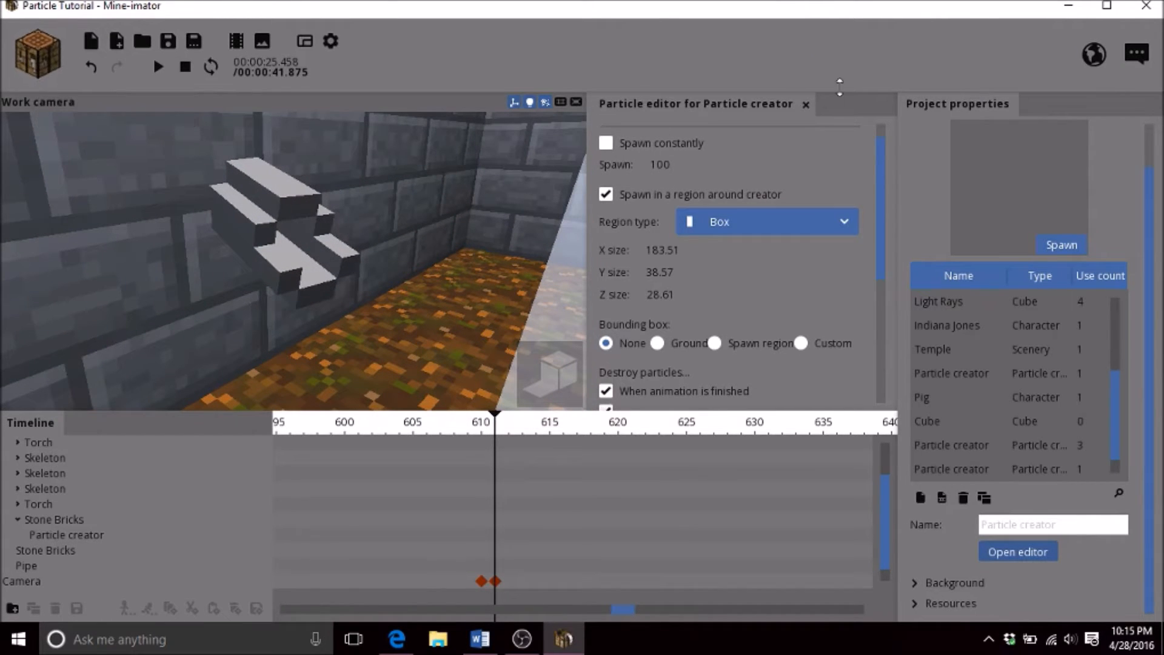
left_click(805, 106)
Browse the object types that can be created, including particle creator, point light, surface, block, item, text, cylinder and cube
left_click(55, 52)
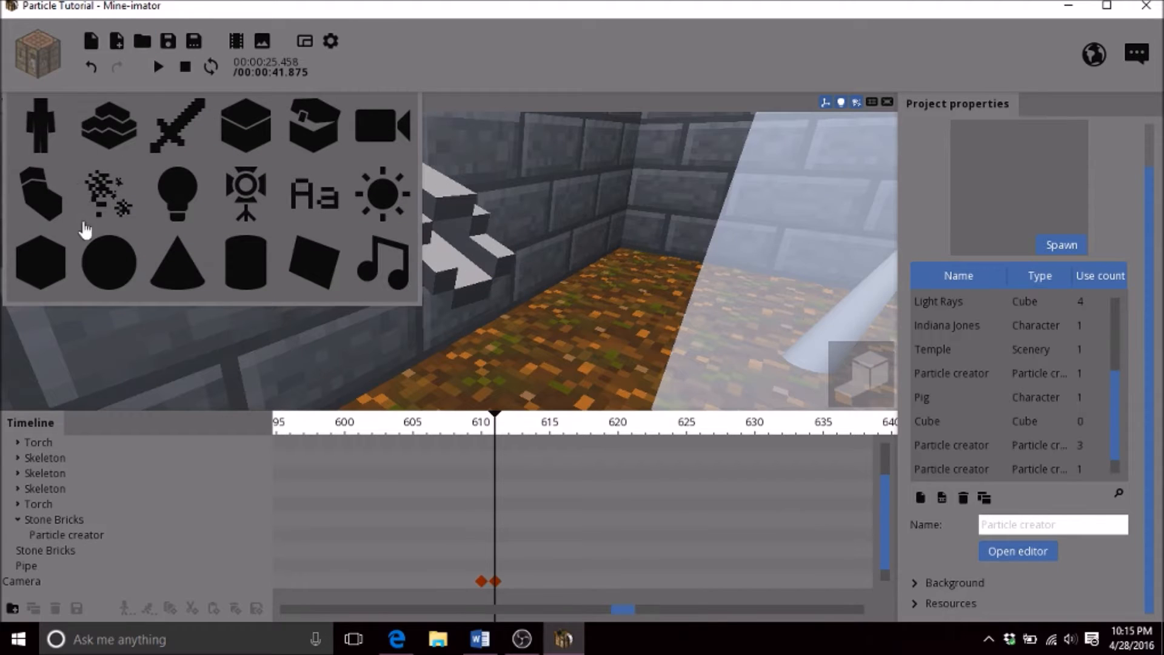
left_click(114, 180)
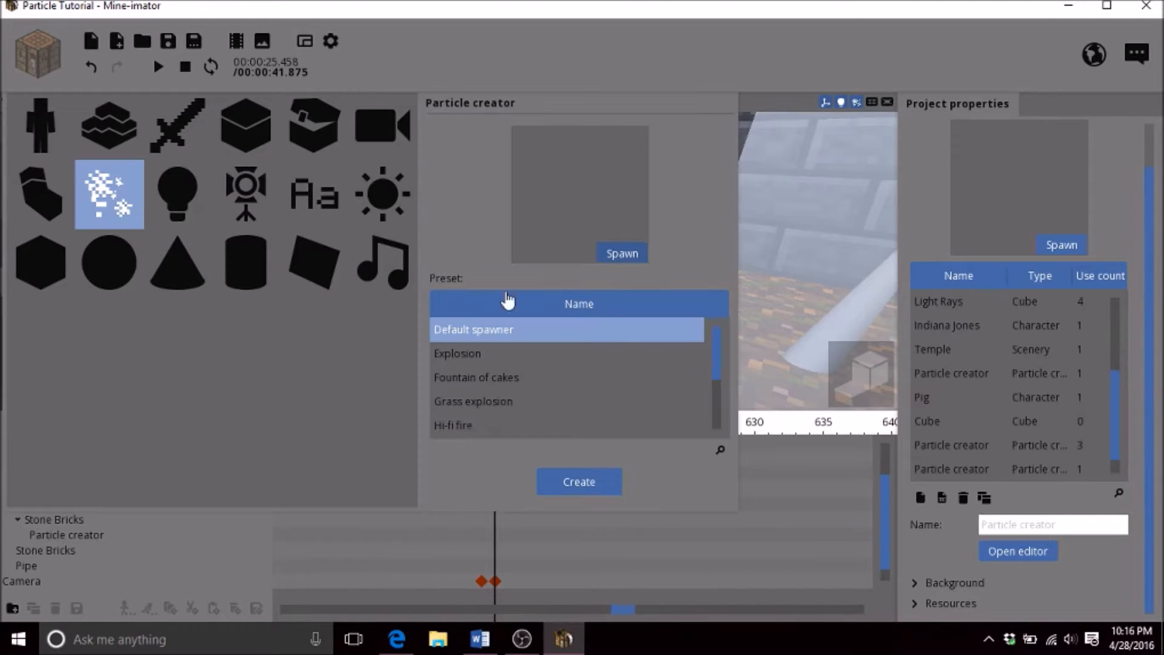
left_click_drag(715, 359, 720, 328)
left_click(182, 196)
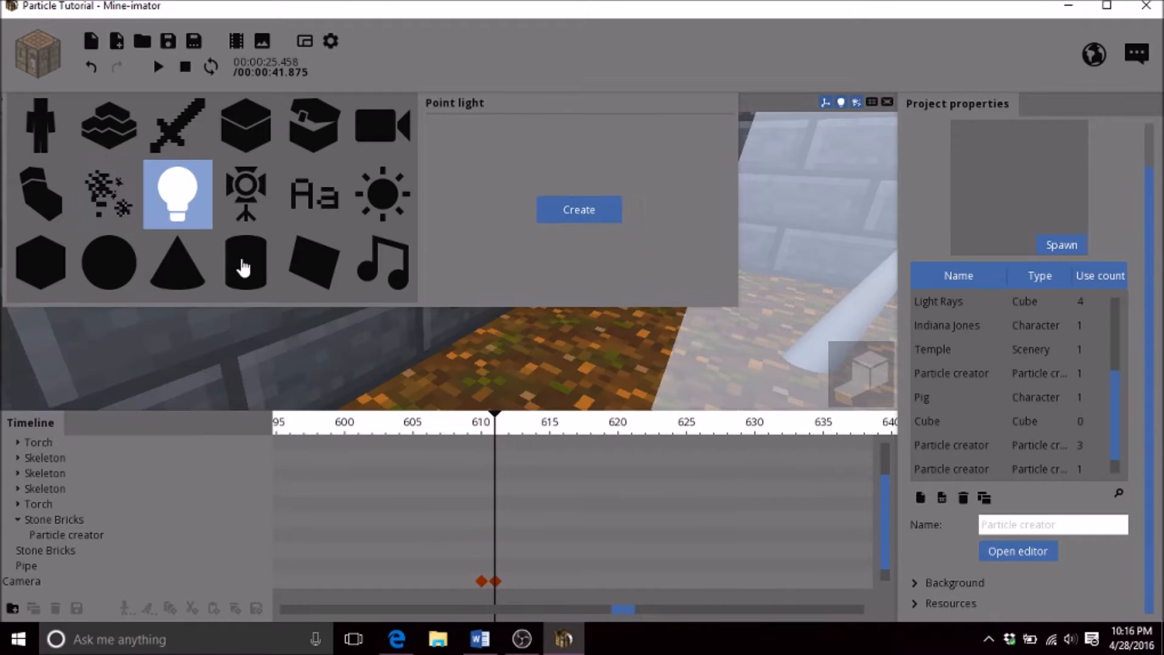
left_click(244, 263)
left_click(308, 267)
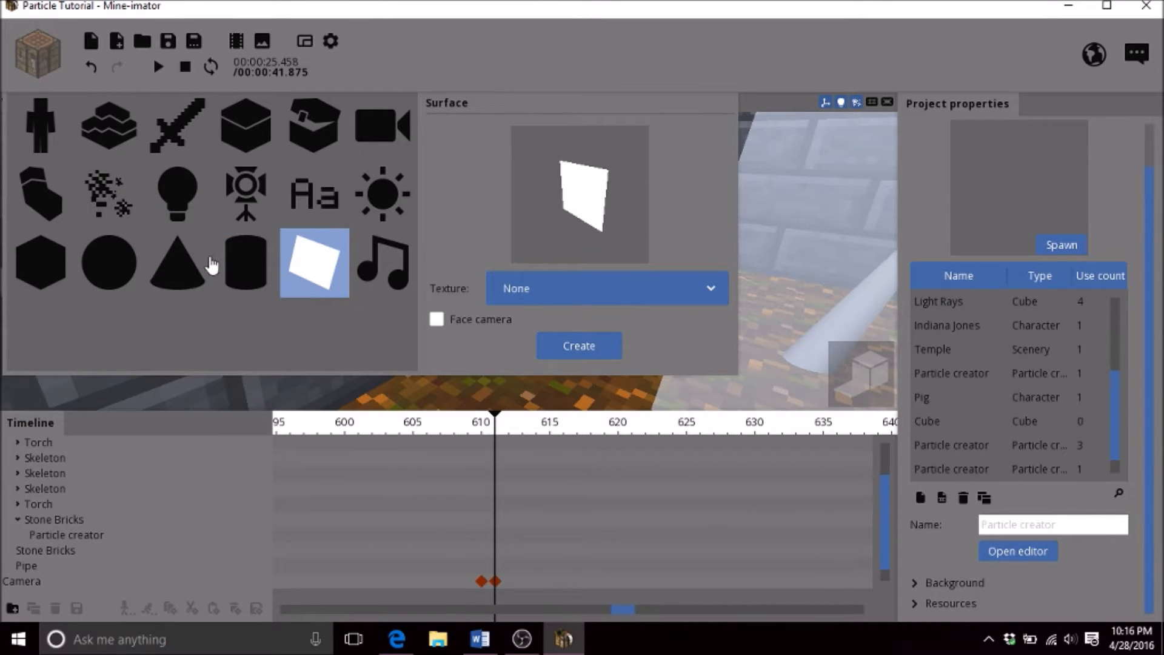
left_click(379, 127)
left_click(245, 133)
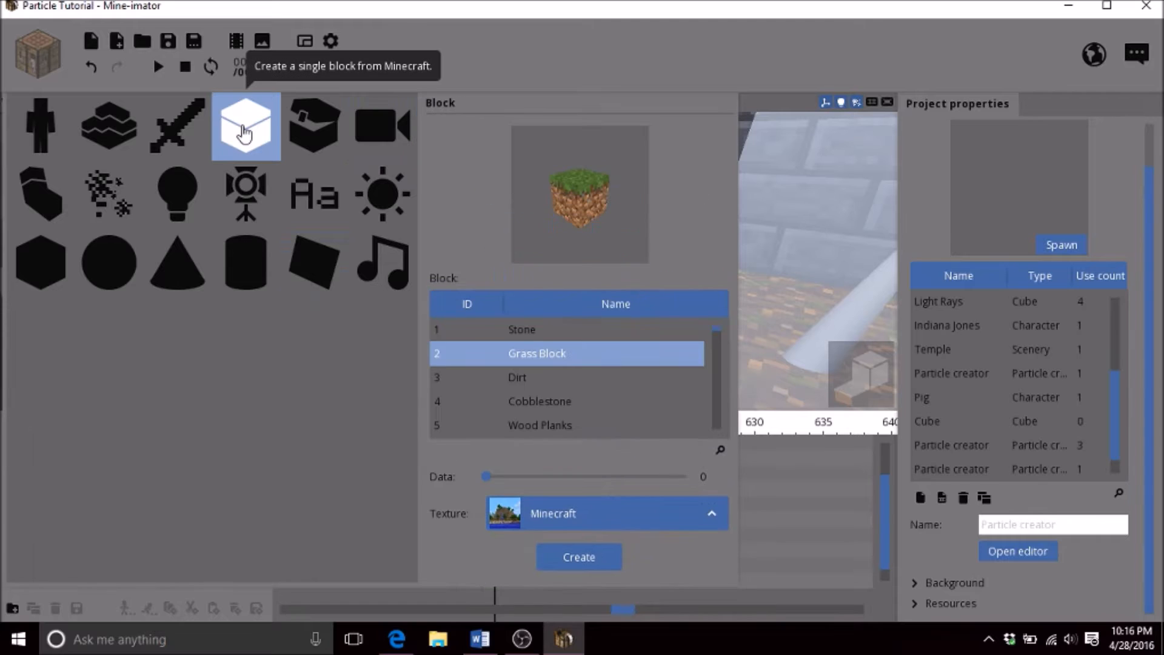
left_click(172, 135)
left_click(108, 140)
left_click(177, 191)
left_click(177, 134)
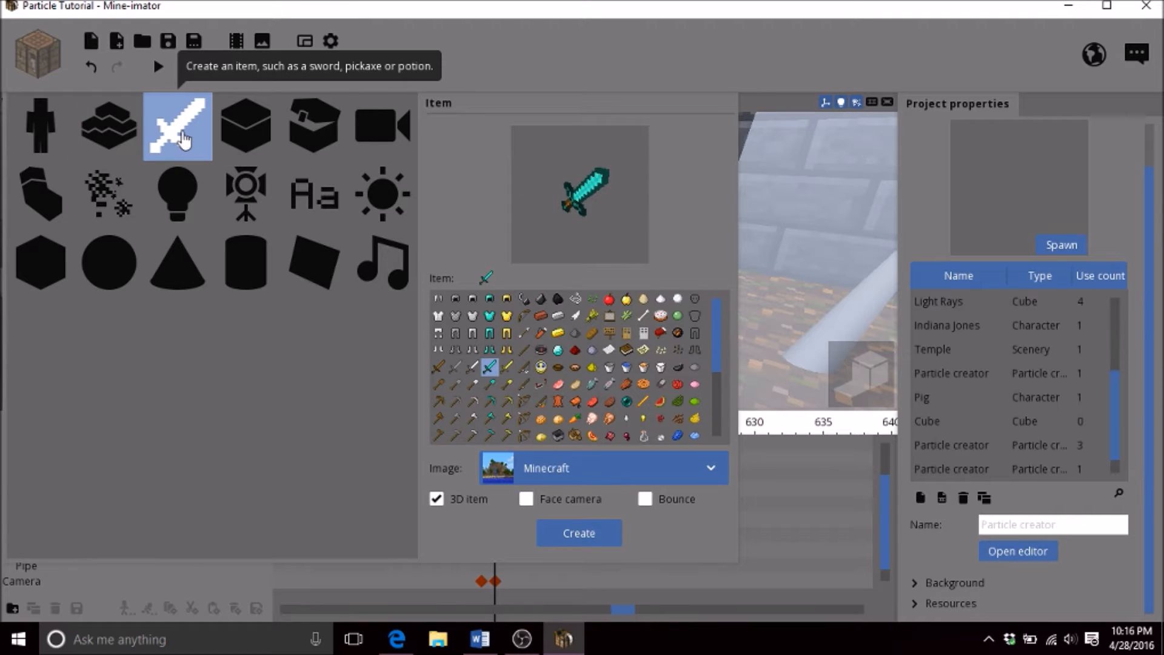
left_click(100, 191)
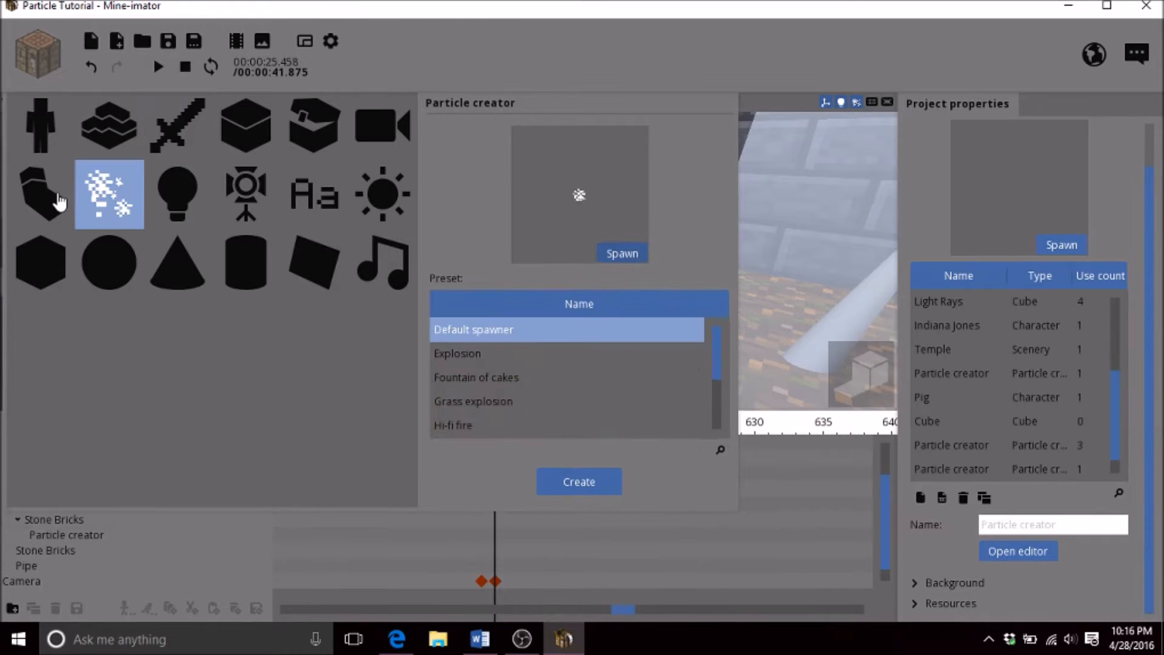
left_click(41, 191)
left_click(244, 192)
left_click(298, 198)
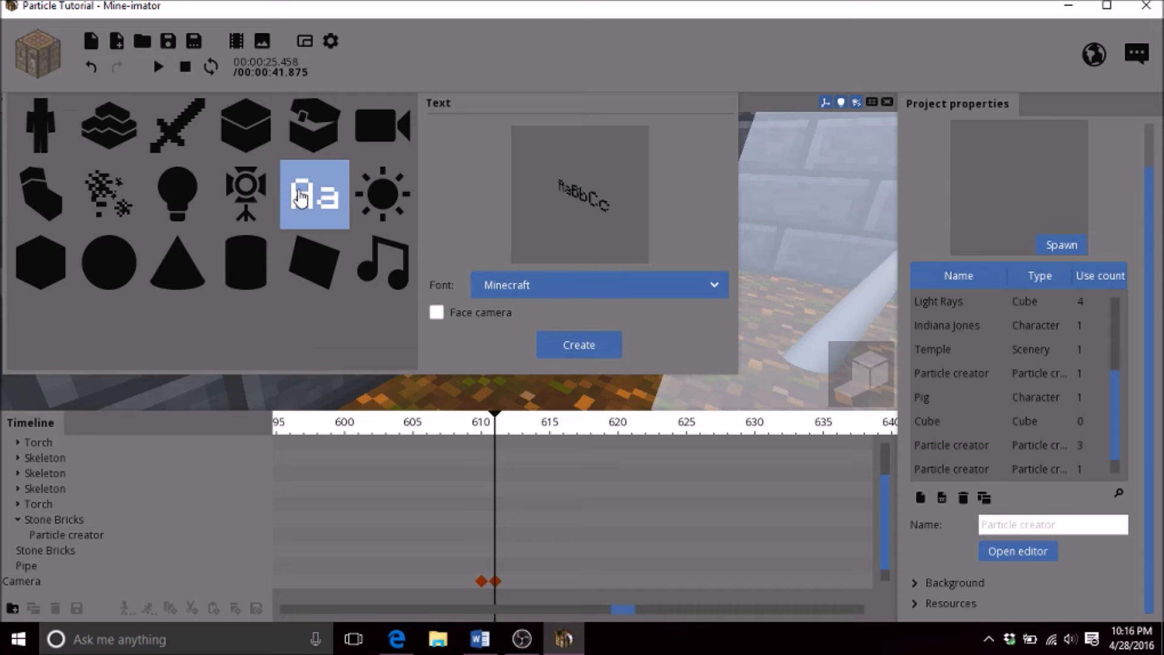
left_click(327, 261)
left_click(267, 262)
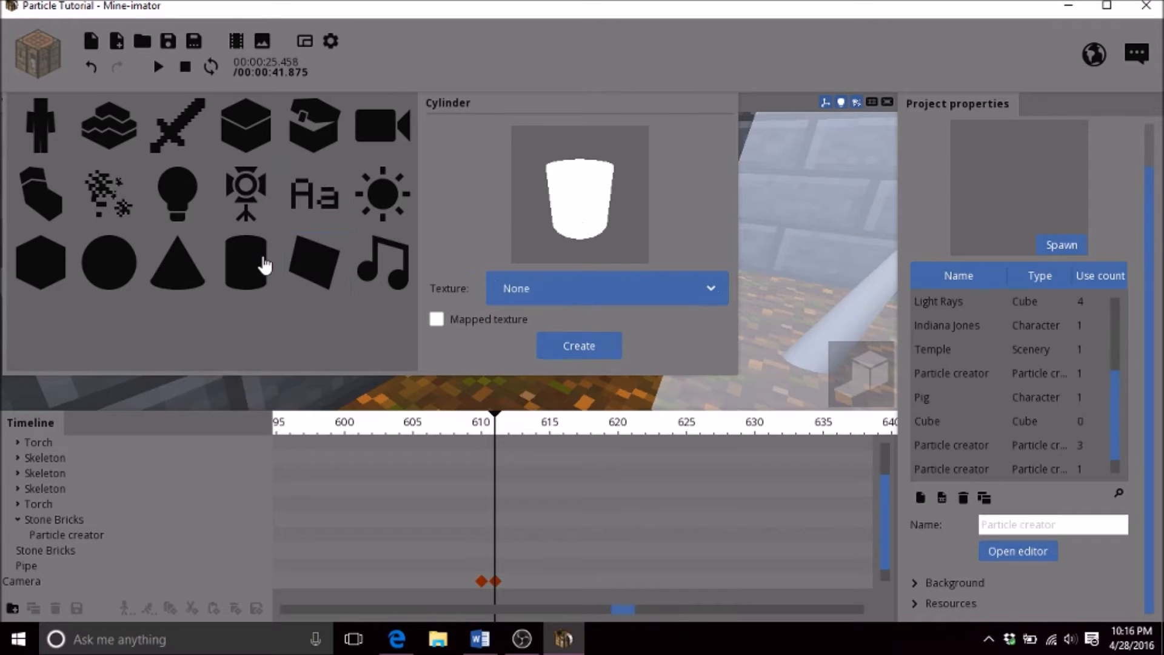
left_click(165, 192)
left_click(274, 138)
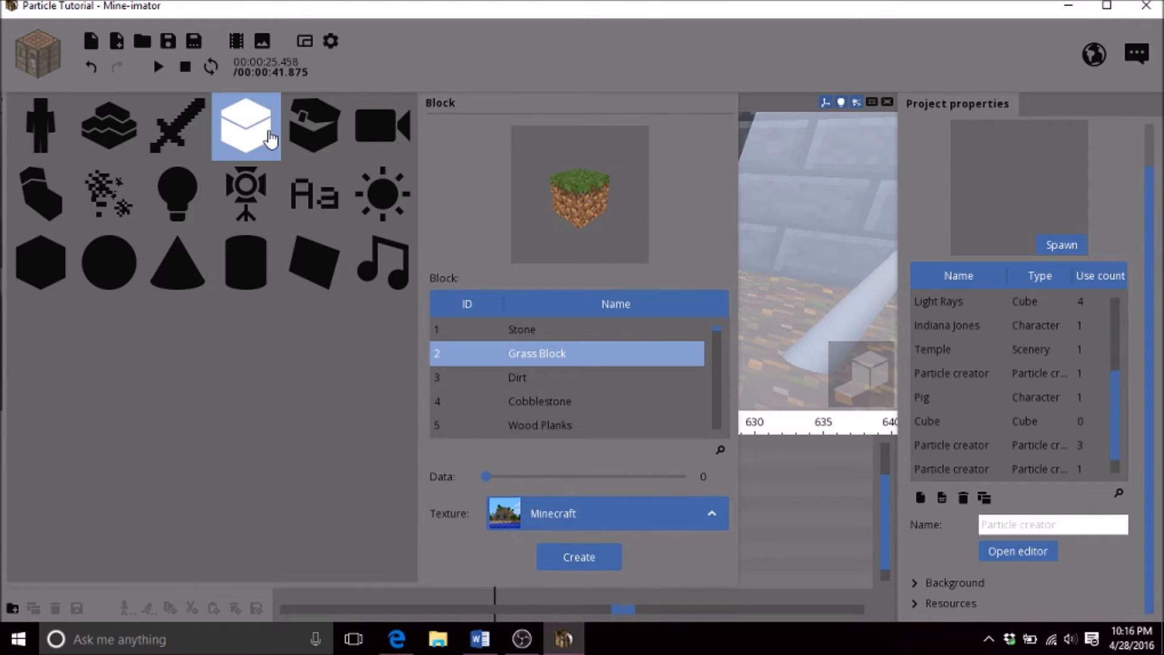
left_click(43, 262)
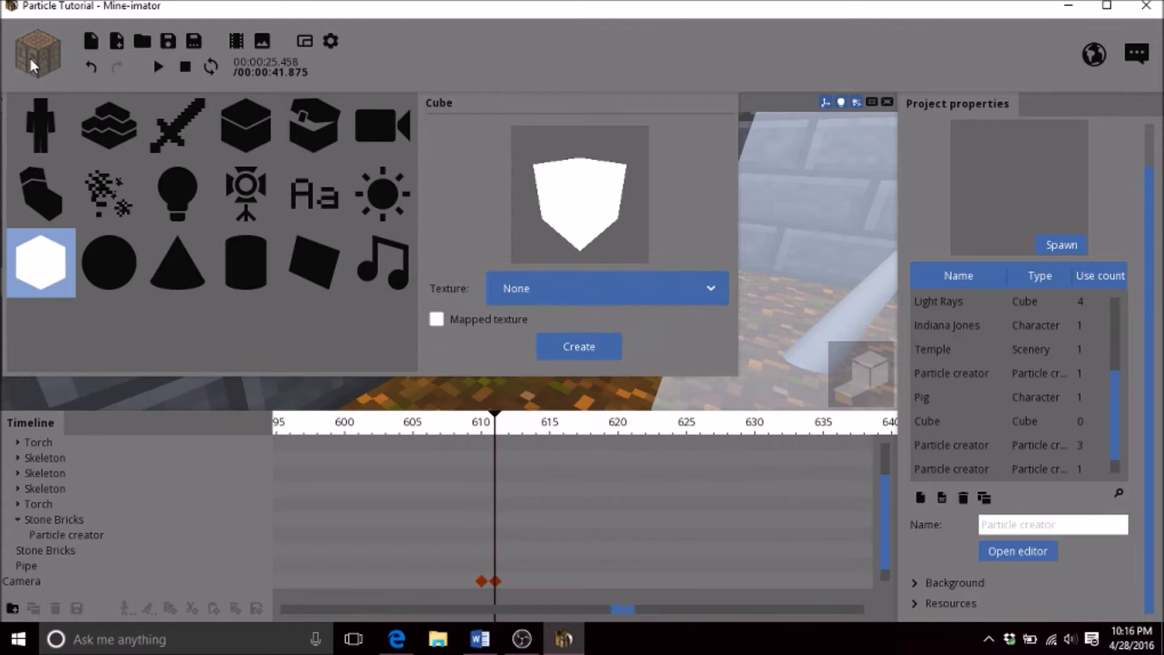
left_click(32, 61)
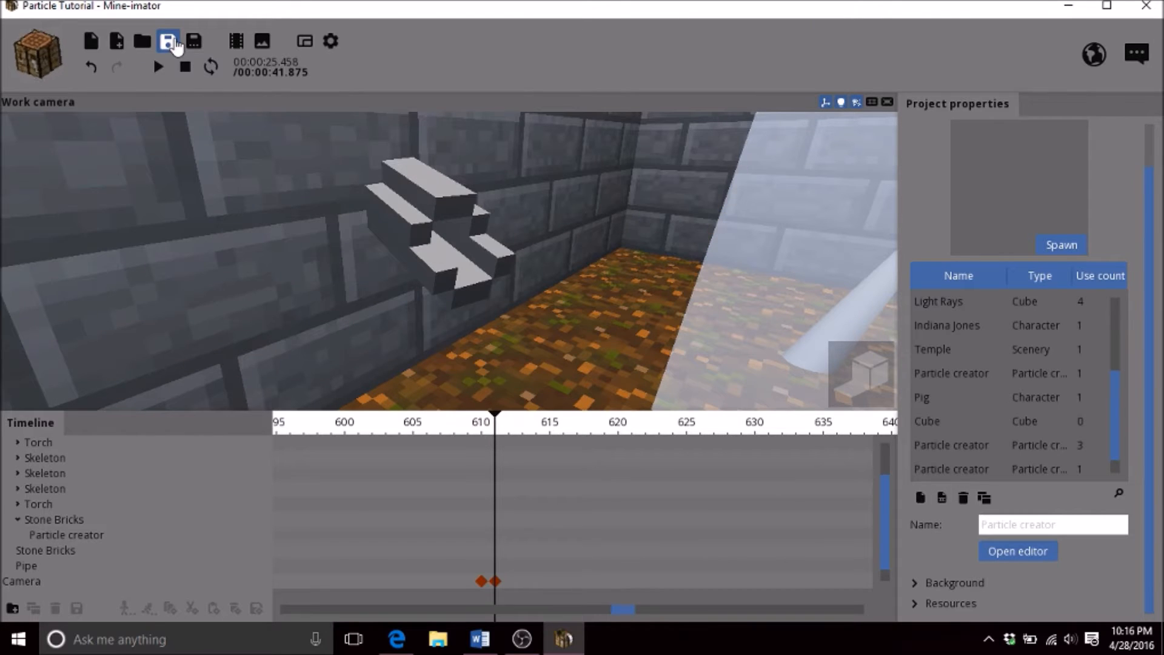
Save the project, start creating a block object, and sort the available blocks by name in reverse alphabetical order
left_click(168, 41)
left_click(30, 55)
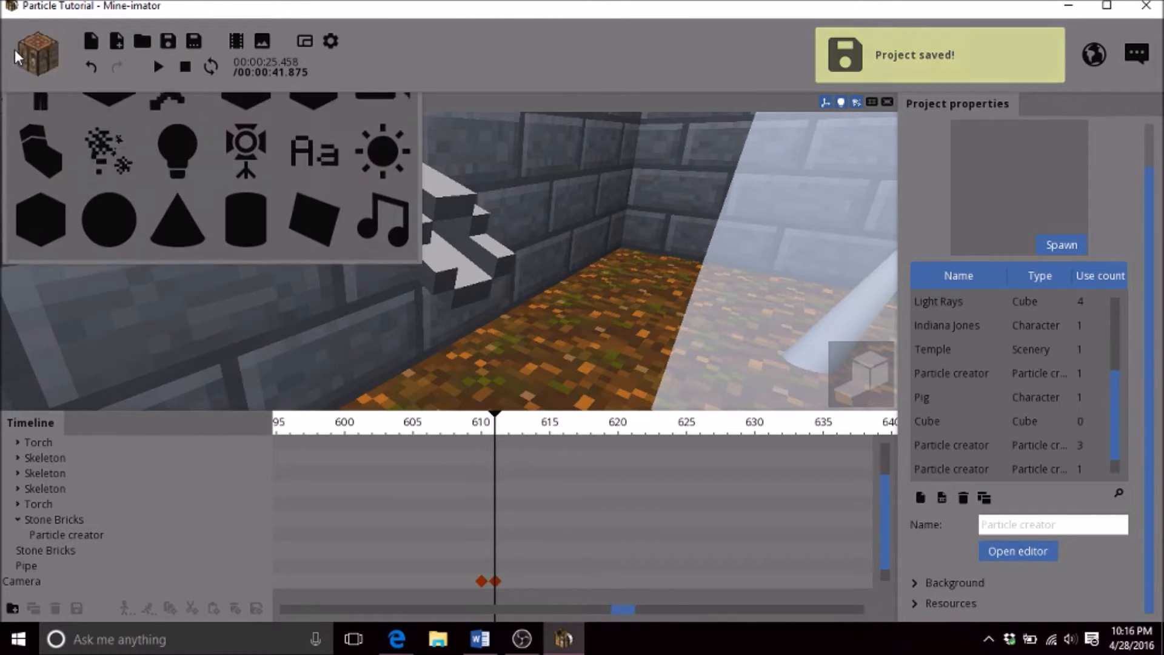
left_click(267, 133)
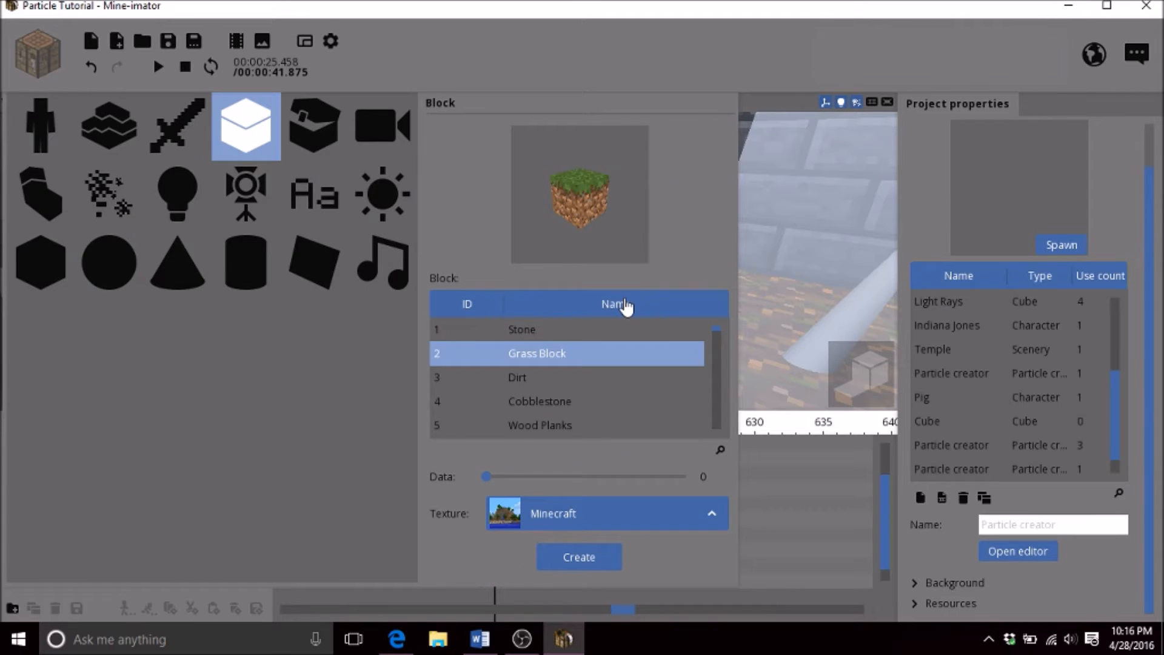
left_click(625, 305)
left_click(625, 305)
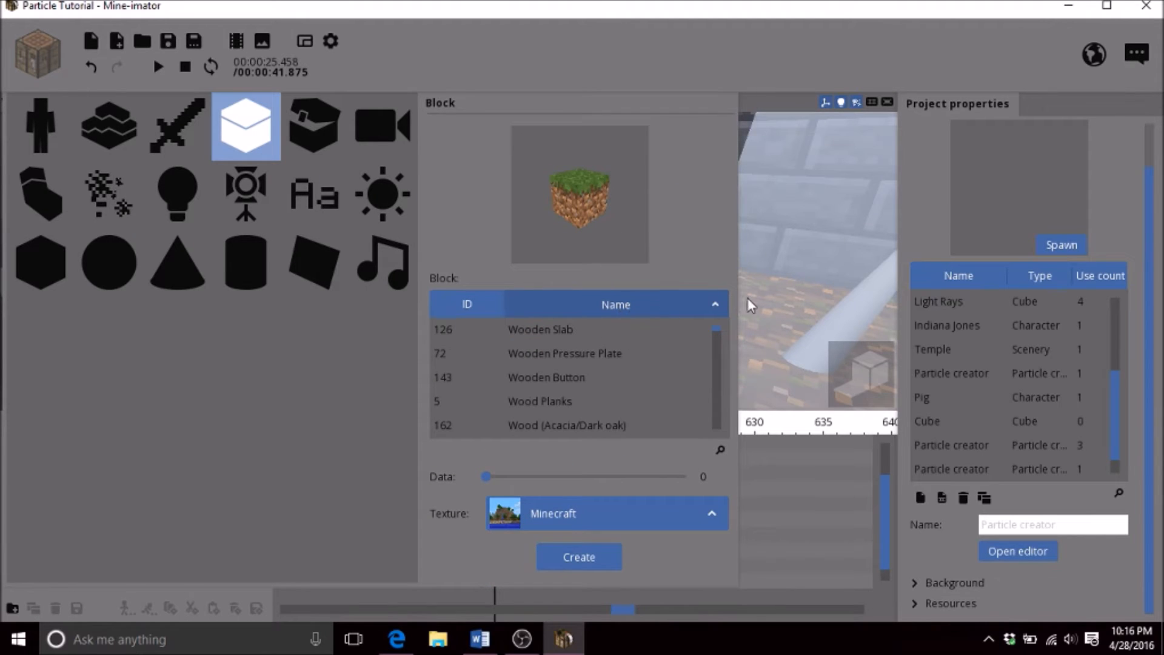
Find Stationary Water among the available blocks and create it with the Minecraft texture
left_click_drag(722, 343, 719, 358)
scroll(563, 346, "down", 6)
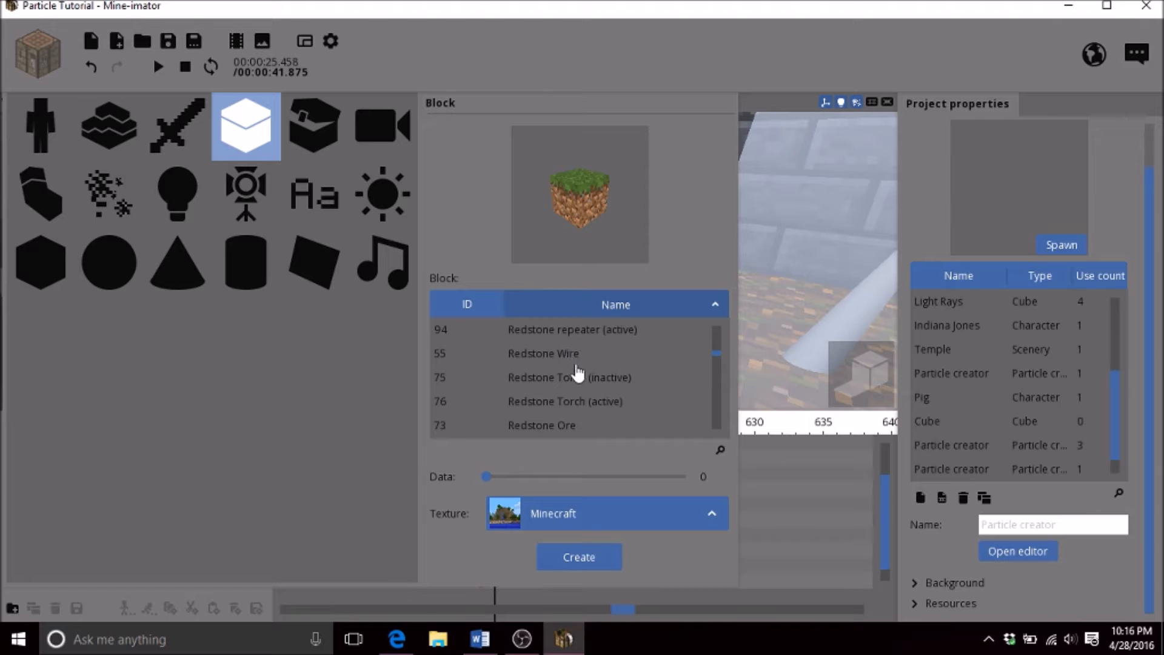
scroll(494, 358, "up", 8)
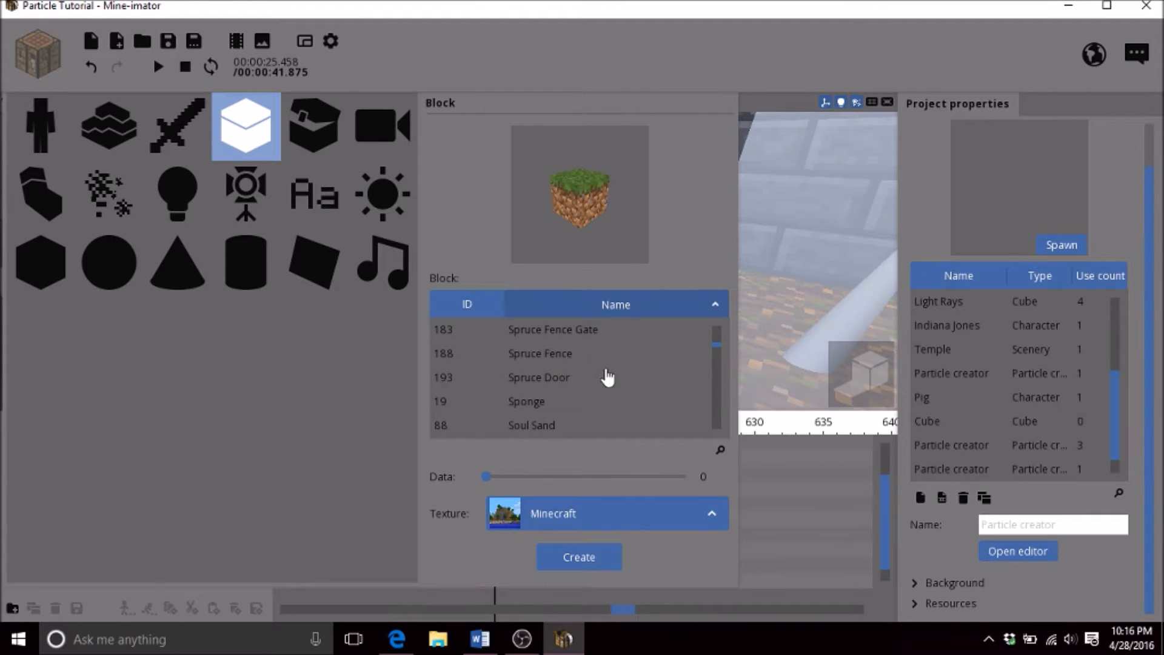
scroll(597, 389, "up", 1)
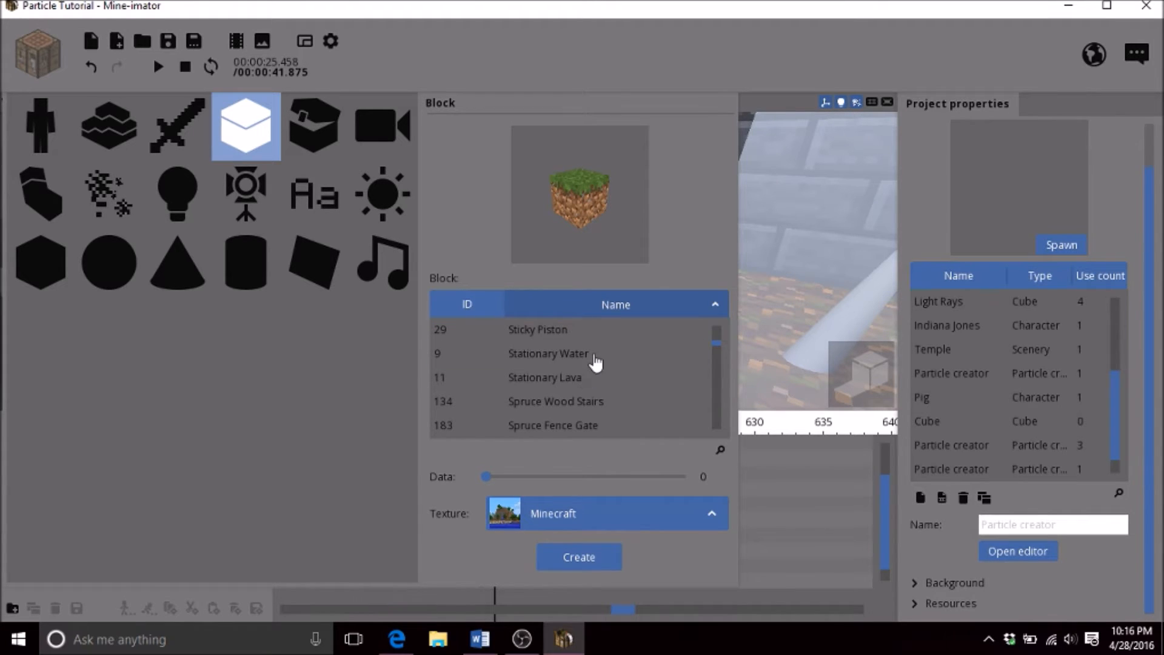
left_click(597, 358)
left_click(573, 559)
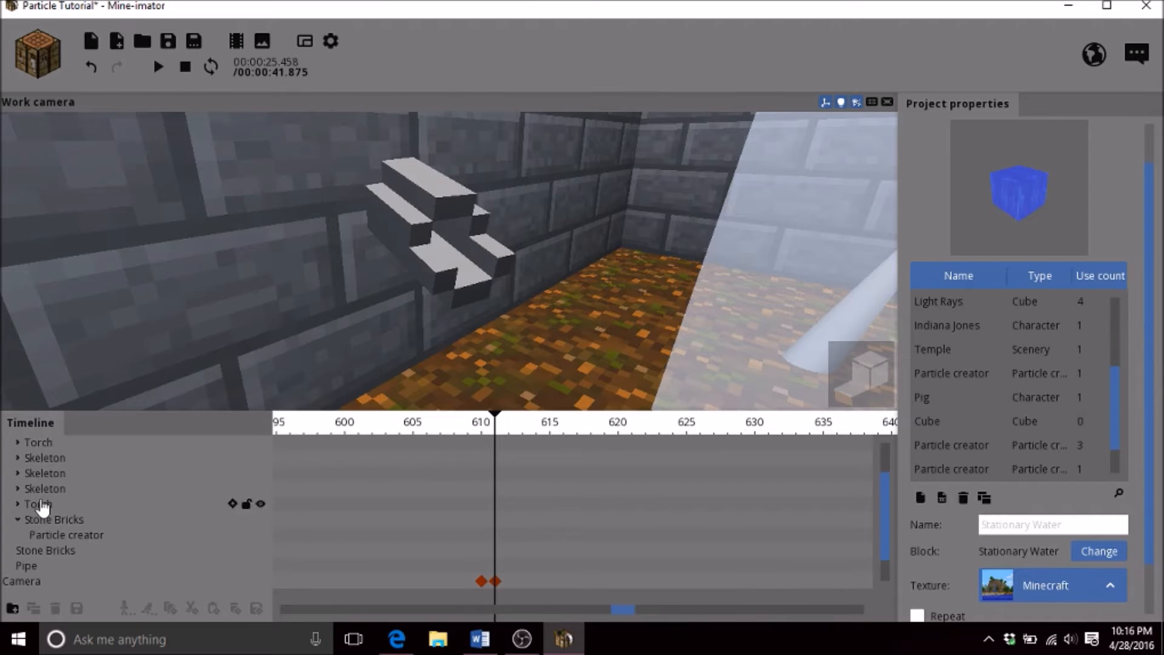
Select the new Stationary Water block in the timeline and view it beside the pipe
left_click_drag(605, 344, 842, 606)
scroll(886, 569, "down", 2)
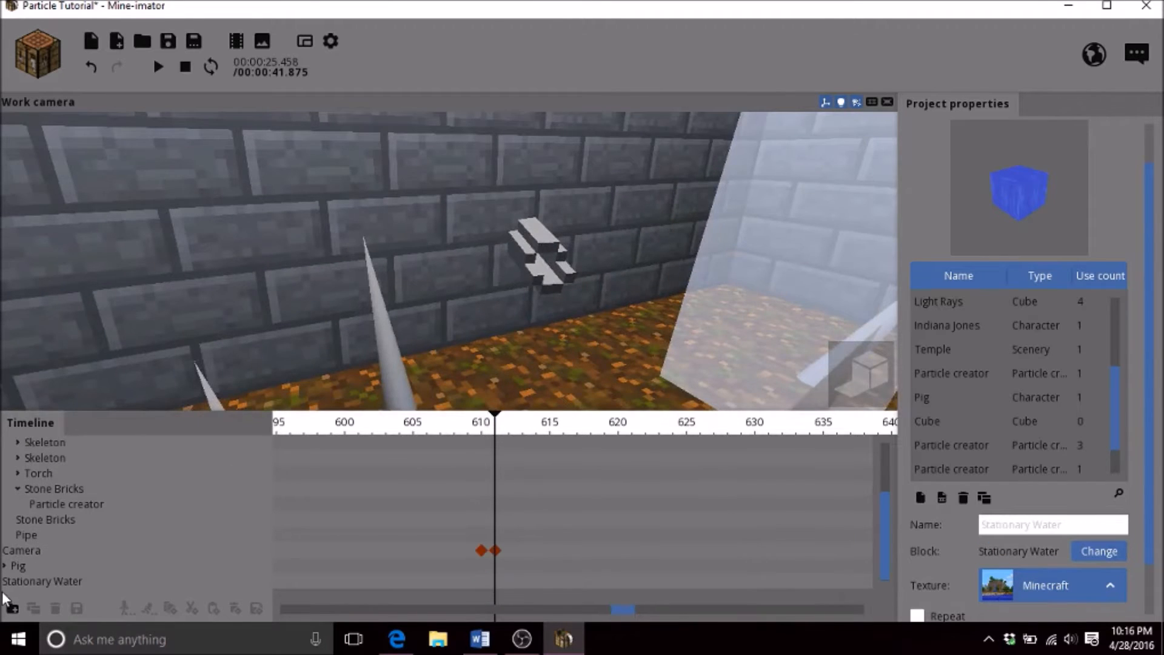
left_click(25, 583)
left_click_drag(202, 311, 242, 303)
right_click_drag(243, 303, 248, 291)
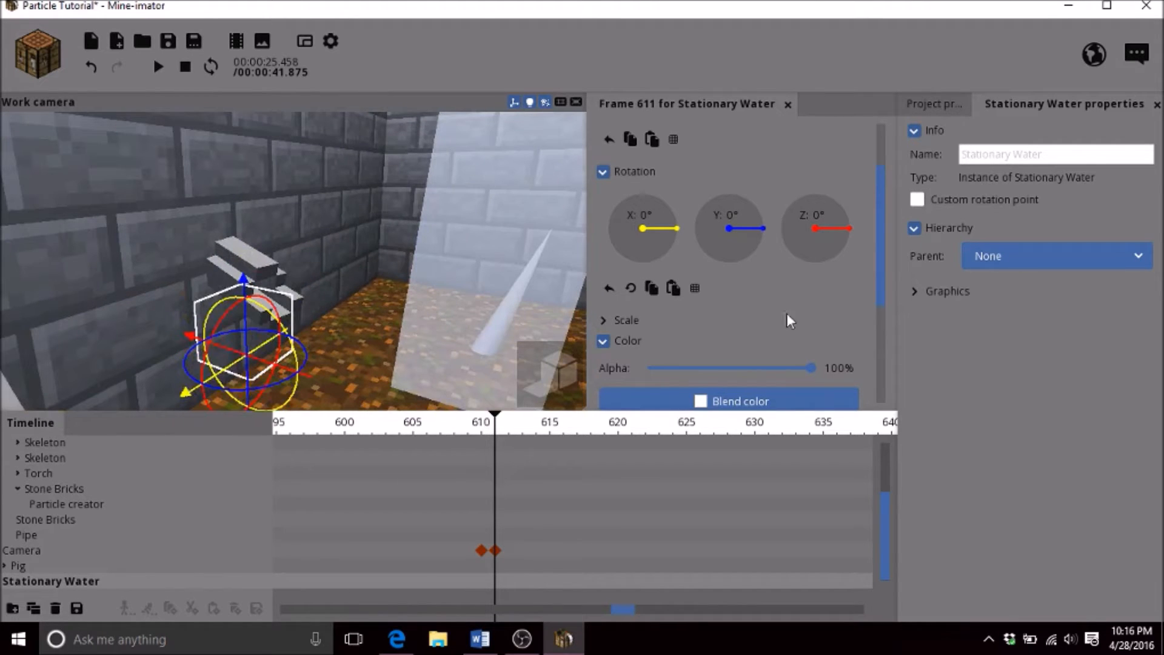
Locate Stationary Water in the project library and view its block and texture settings
left_click(963, 107)
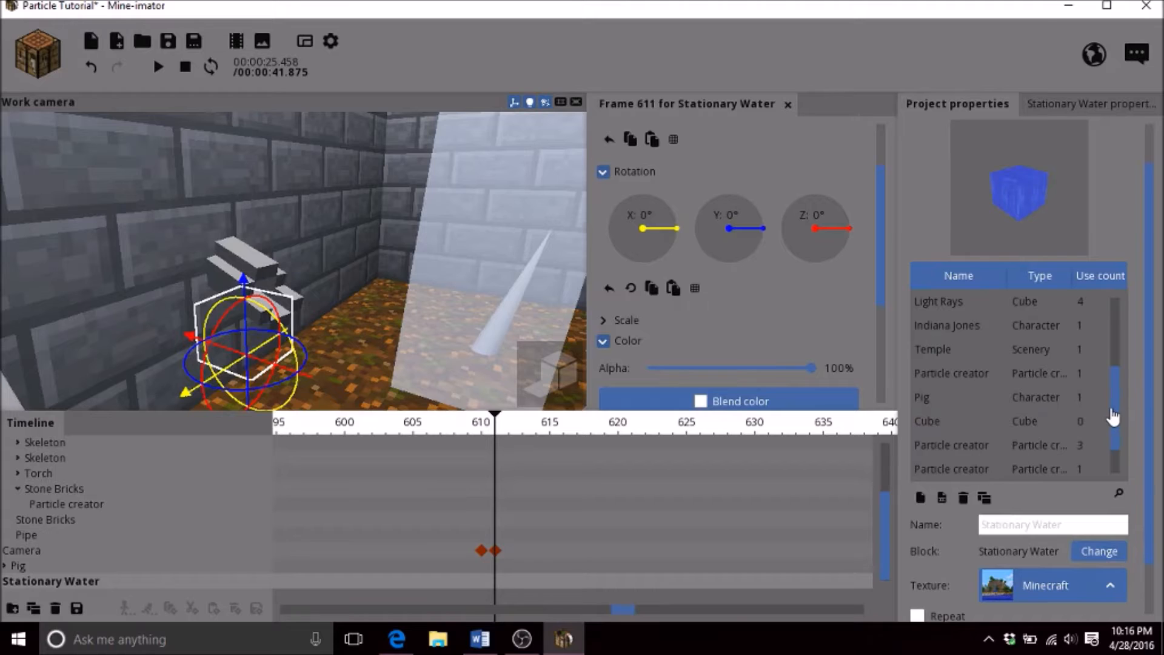
left_click_drag(1114, 417, 1107, 475)
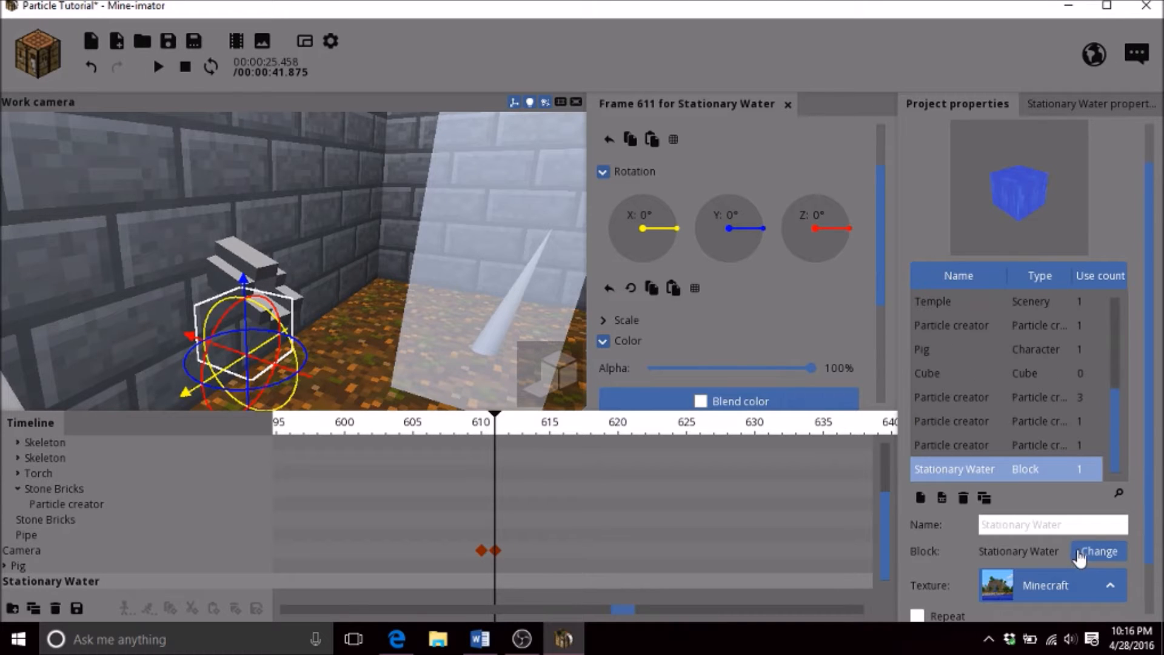
left_click_drag(444, 305, 481, 310)
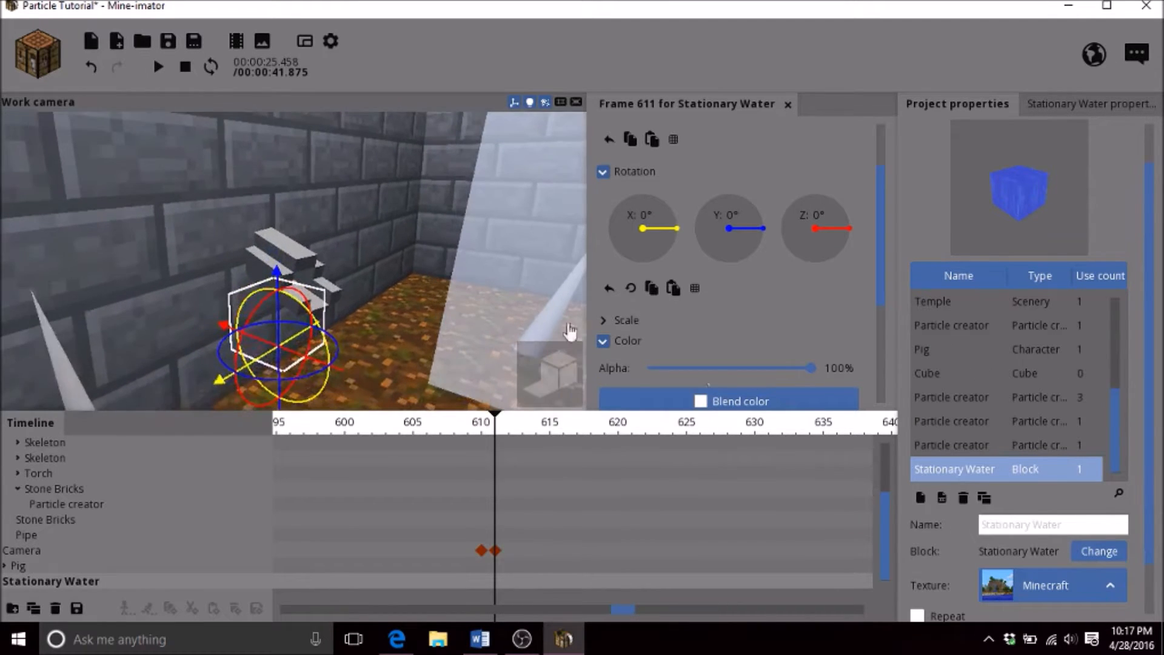
scroll(1141, 570, "down", 2)
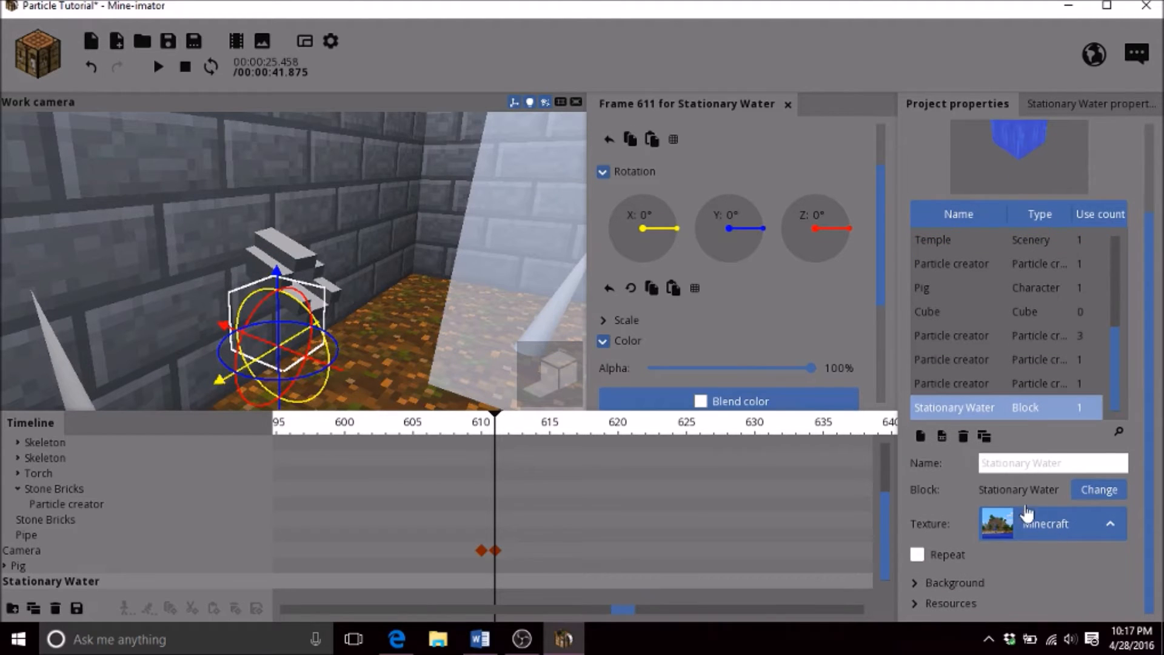
left_click_drag(470, 382, 497, 385)
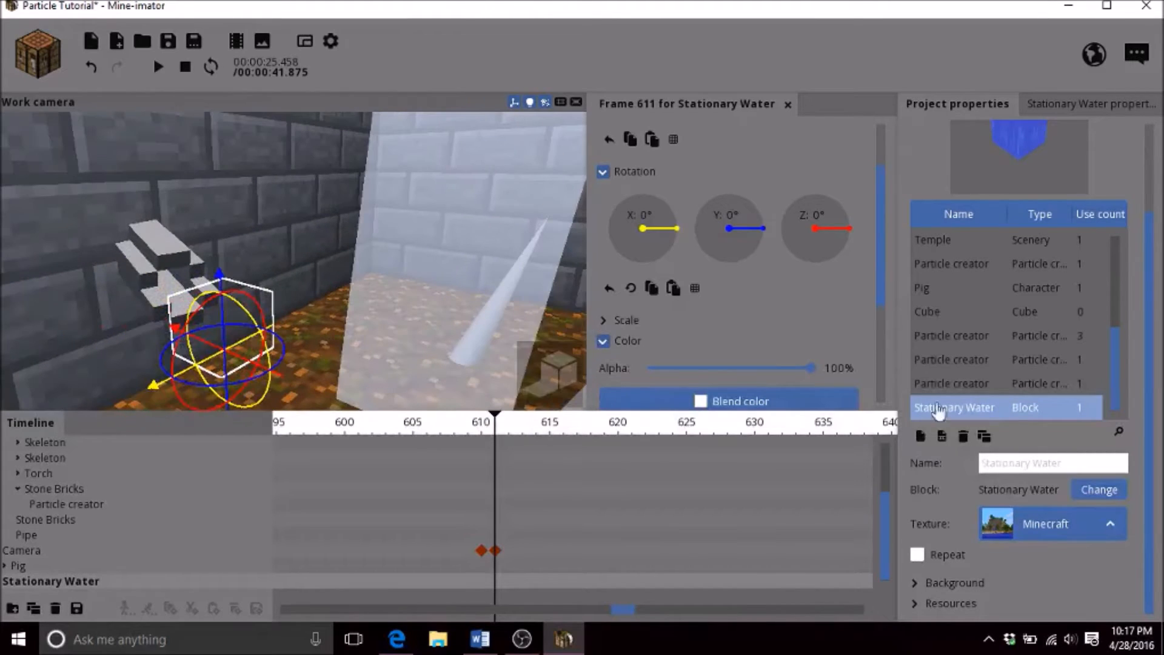
Look through the existing particle creators in the project library and view the area around the pipe
left_click(1041, 388)
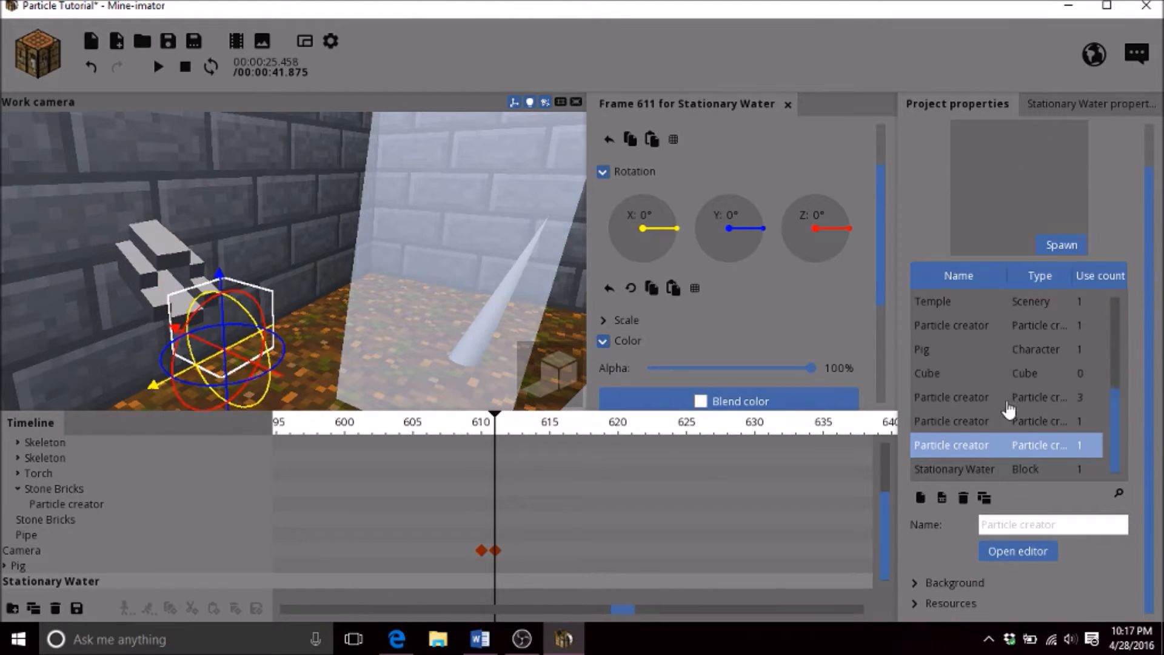
left_click(990, 427)
left_click(985, 400)
left_click_drag(1119, 445, 1105, 300)
scroll(1056, 395, "down", 5)
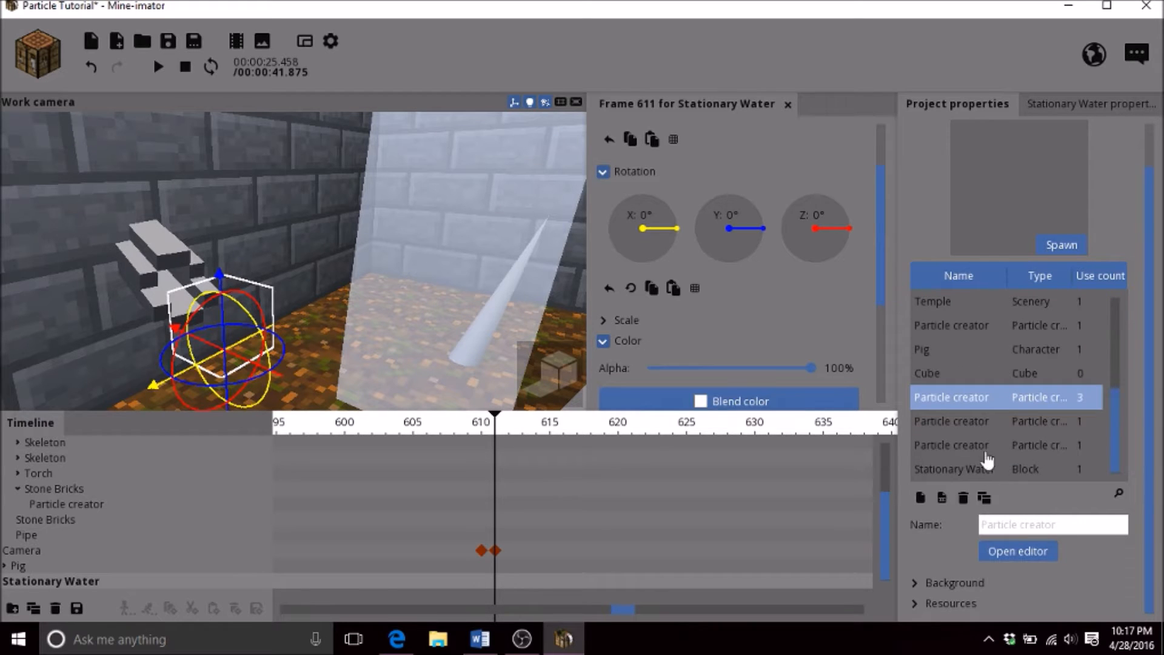
left_click(981, 446)
left_click_drag(333, 347, 400, 346)
mouse_move(884, 538)
left_mouse_down()
mouse_move(895, 431)
mouse_move(887, 538)
left_mouse_up()
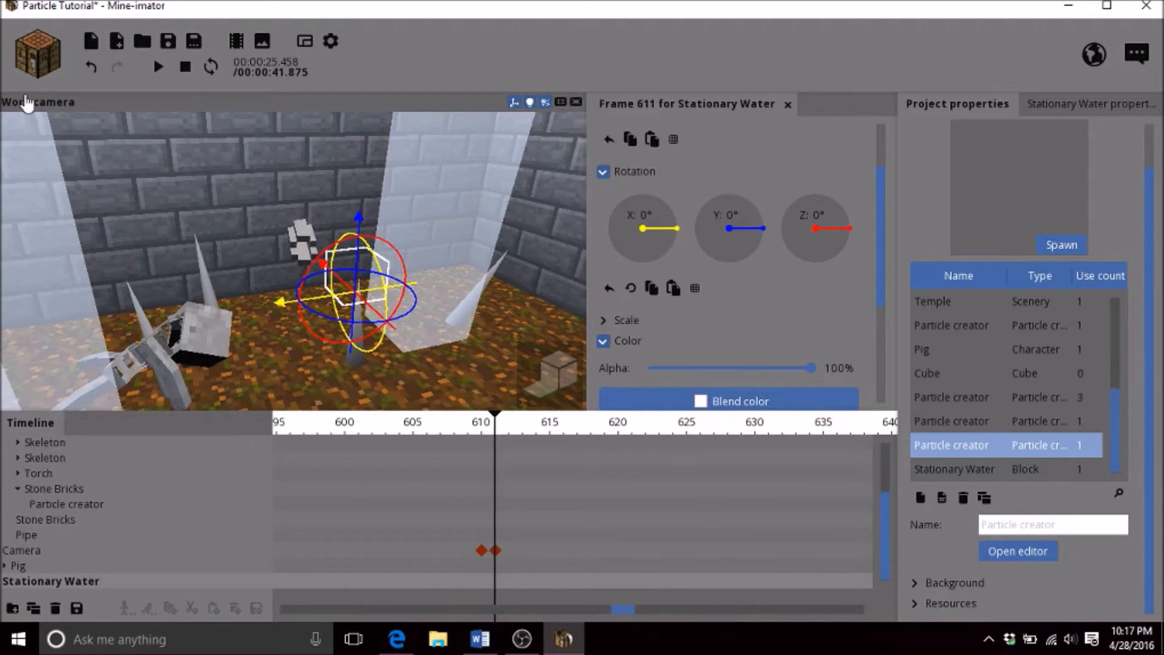
Create a new particle creator from the Fountain of cakes preset
left_click(36, 60)
left_click(126, 203)
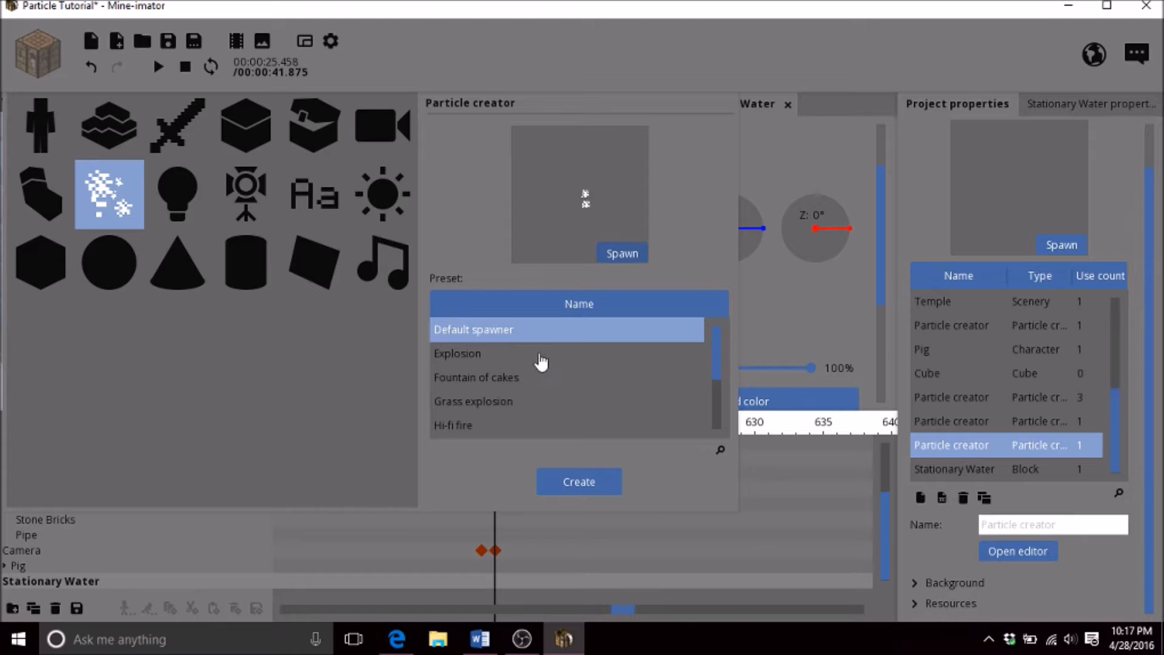
left_click(495, 353)
left_click(529, 378)
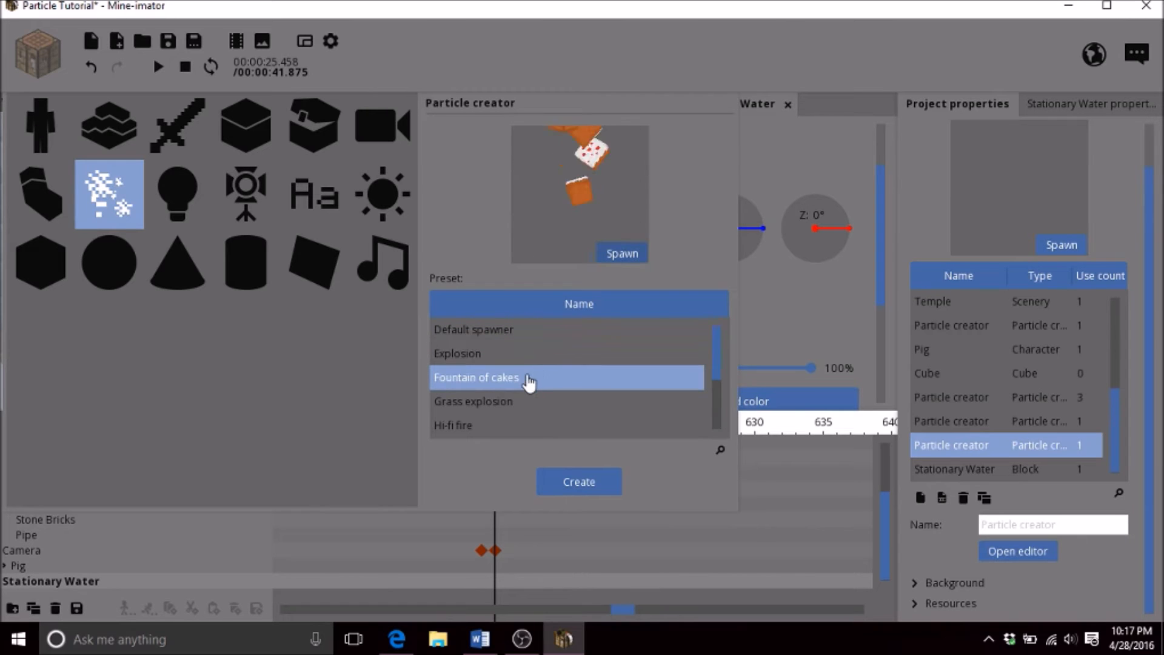
left_click(559, 483)
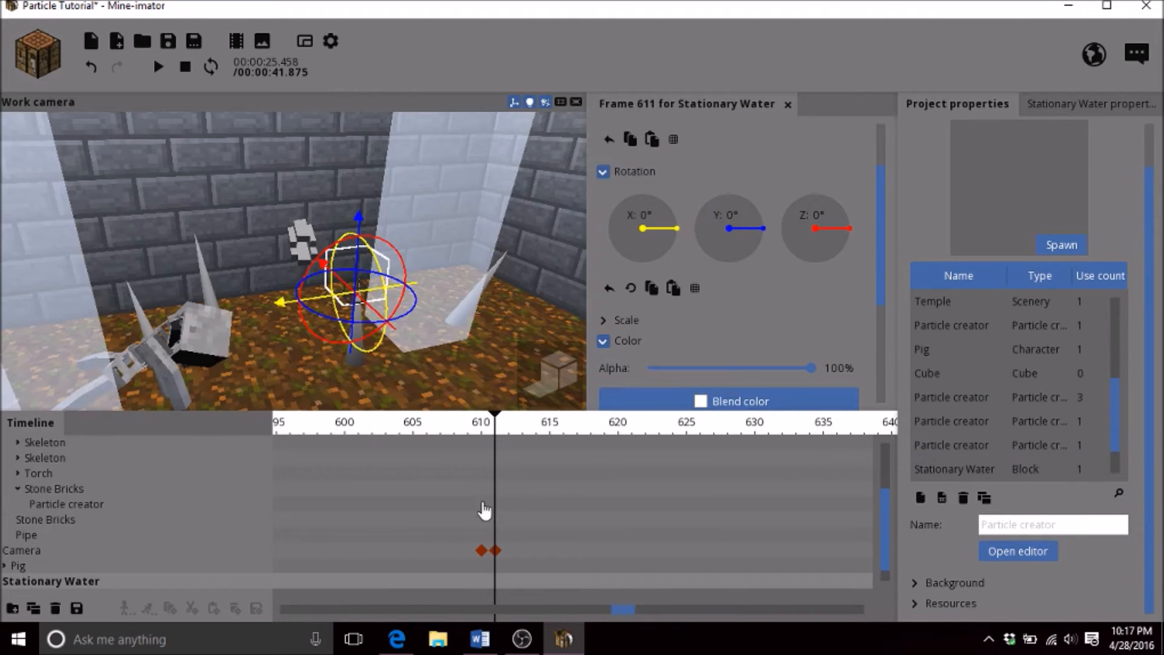
Select the new cake particle creator in the timeline and set its parent to Pipe
scroll(856, 564, "down", 1)
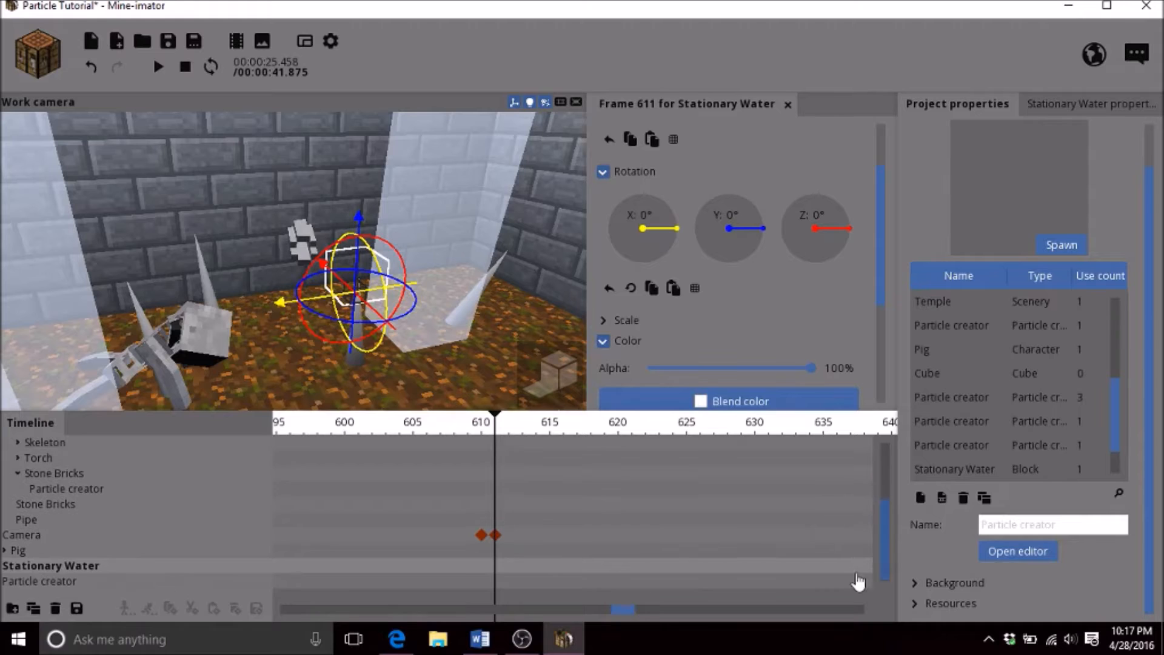
left_click(11, 581)
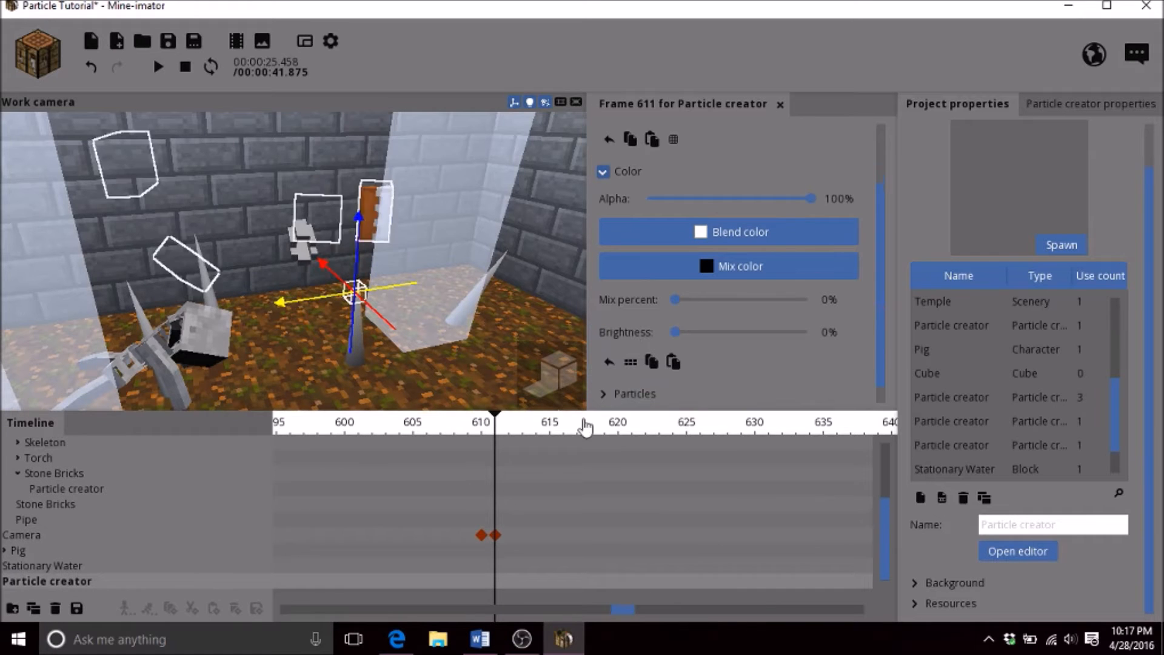
left_click(1057, 115)
left_click(1021, 237)
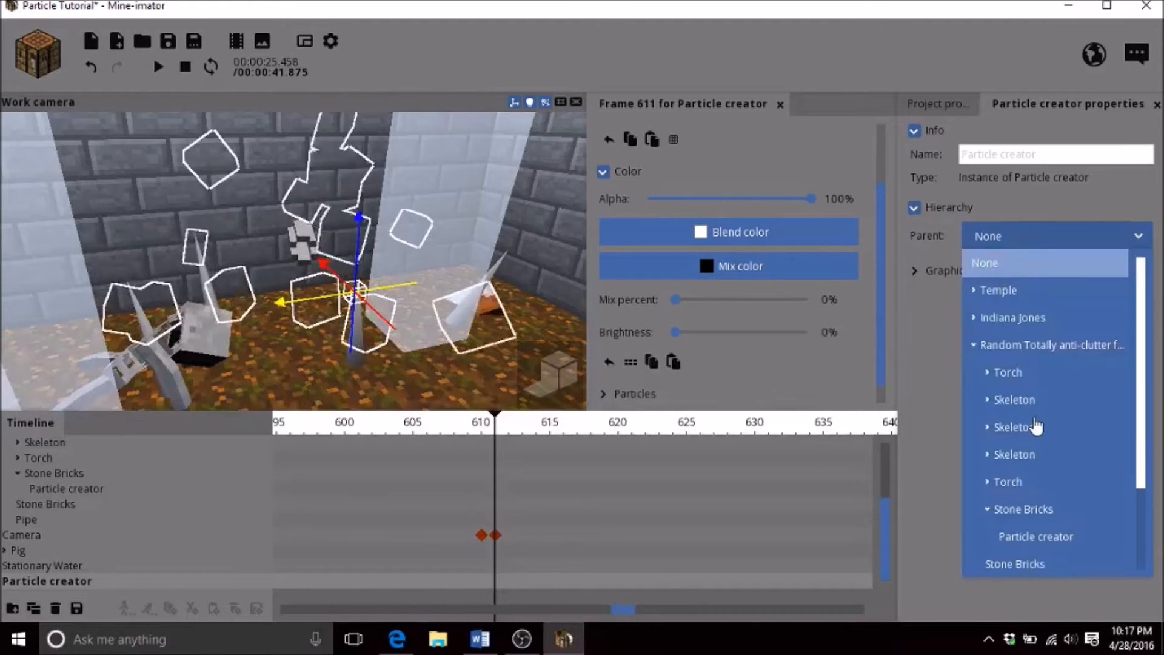
scroll(1057, 425, "down", 3)
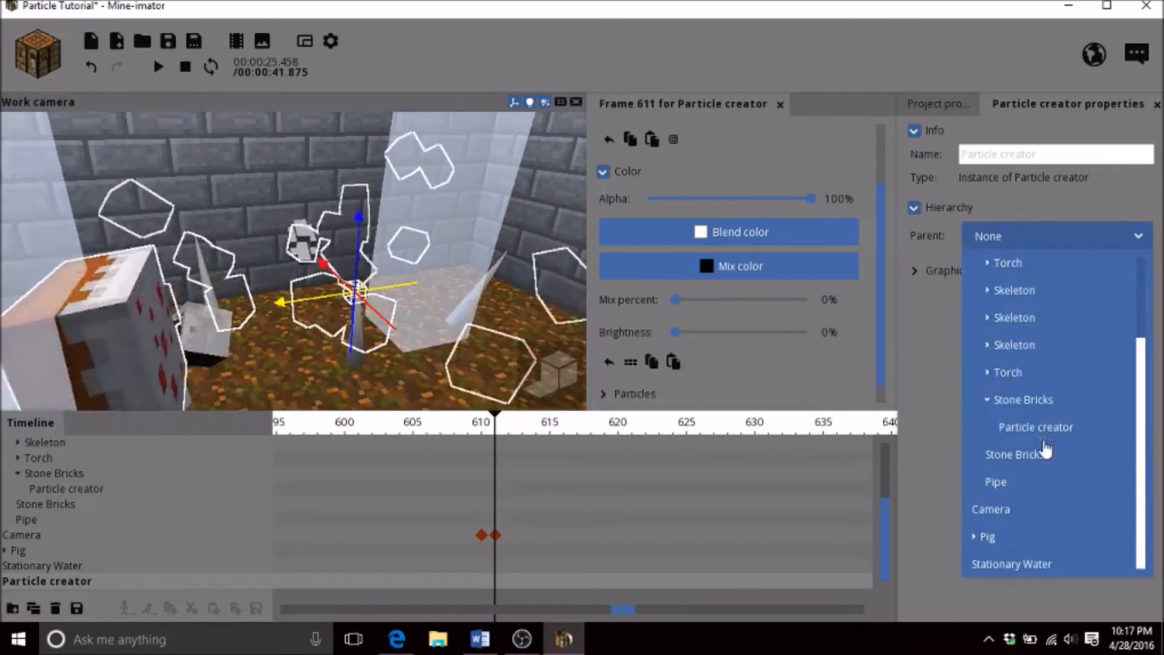
left_click(996, 483)
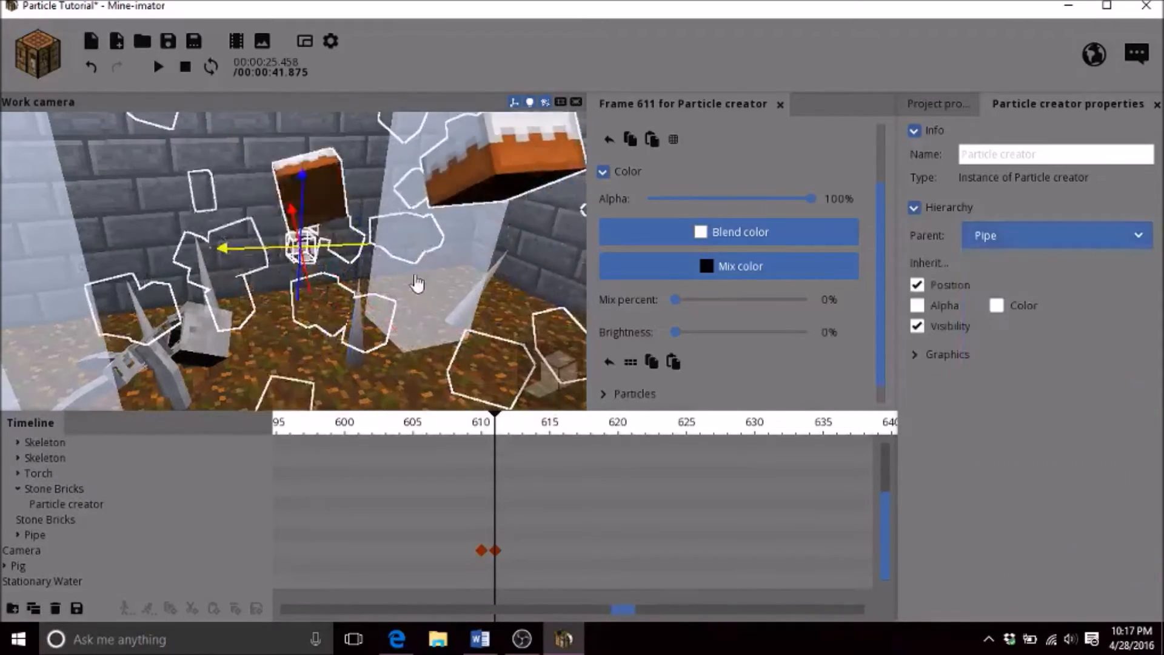
Examine the cake particles spawning at the pipe from several angles and distances
left_click_drag(267, 218, 319, 238)
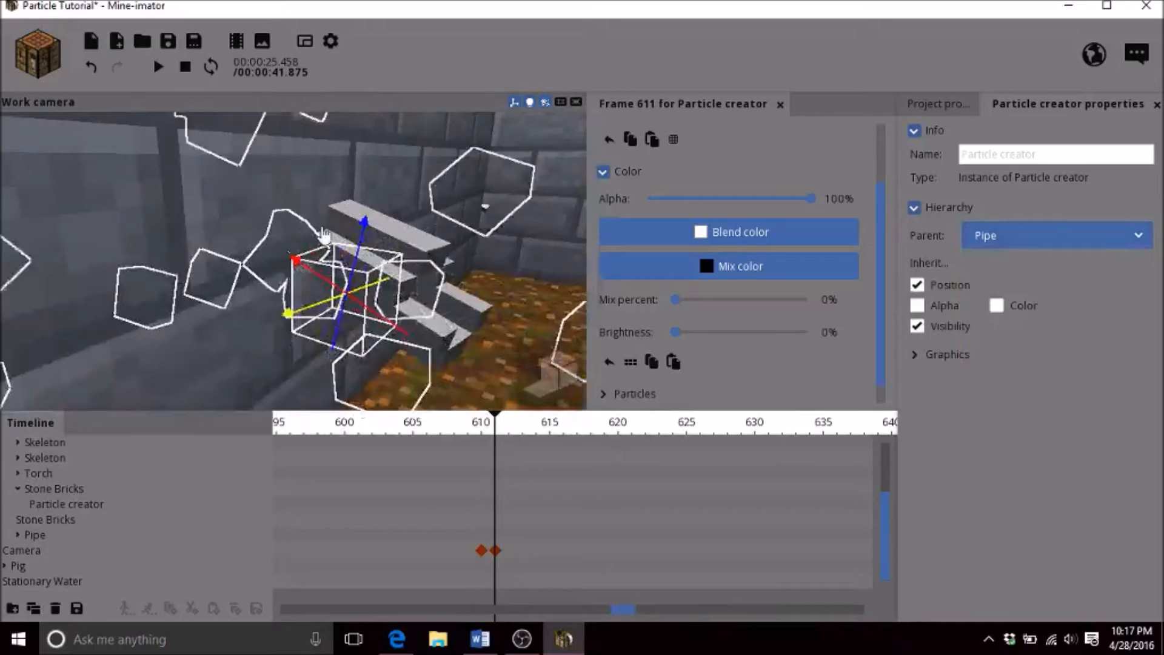
mouse_move(468, 204)
right_mouse_down()
mouse_move(492, 222)
mouse_move(455, 203)
right_mouse_up()
key("s")
key("w")
key("w")
key("s")
mouse_move(303, 272)
right_mouse_down()
mouse_move(311, 279)
mouse_move(301, 271)
right_mouse_up()
right_click_drag(307, 344, 224, 237)
key("s")
key("w")
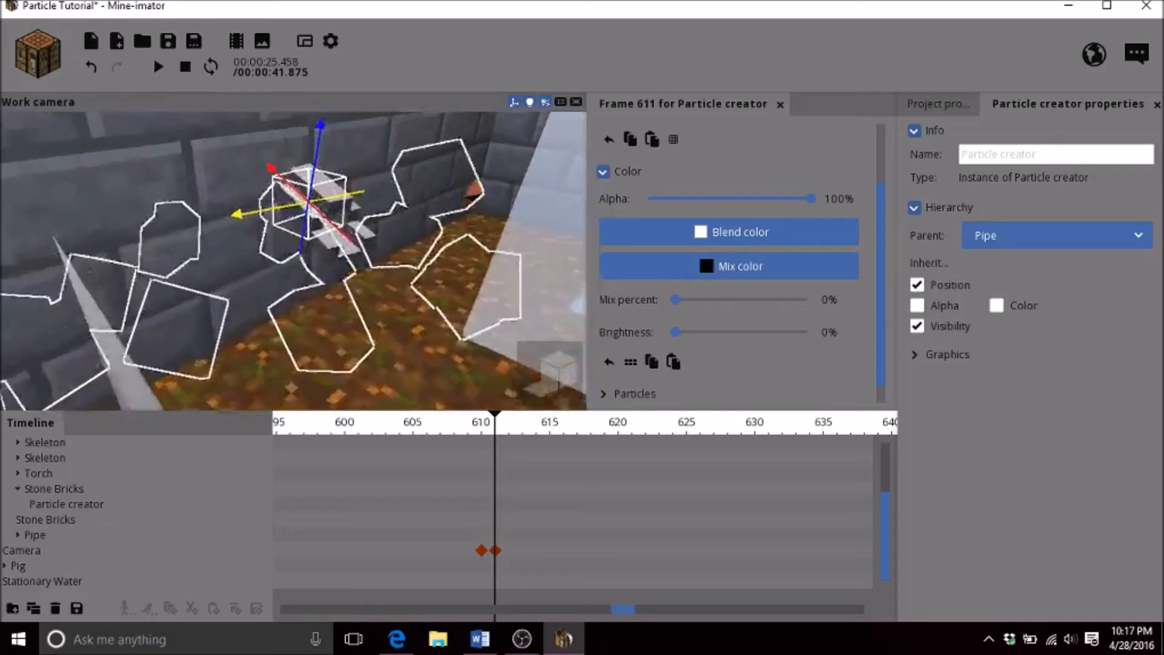
Save the project and open the newest particle creator from the project library in the particle editor
left_click(169, 43)
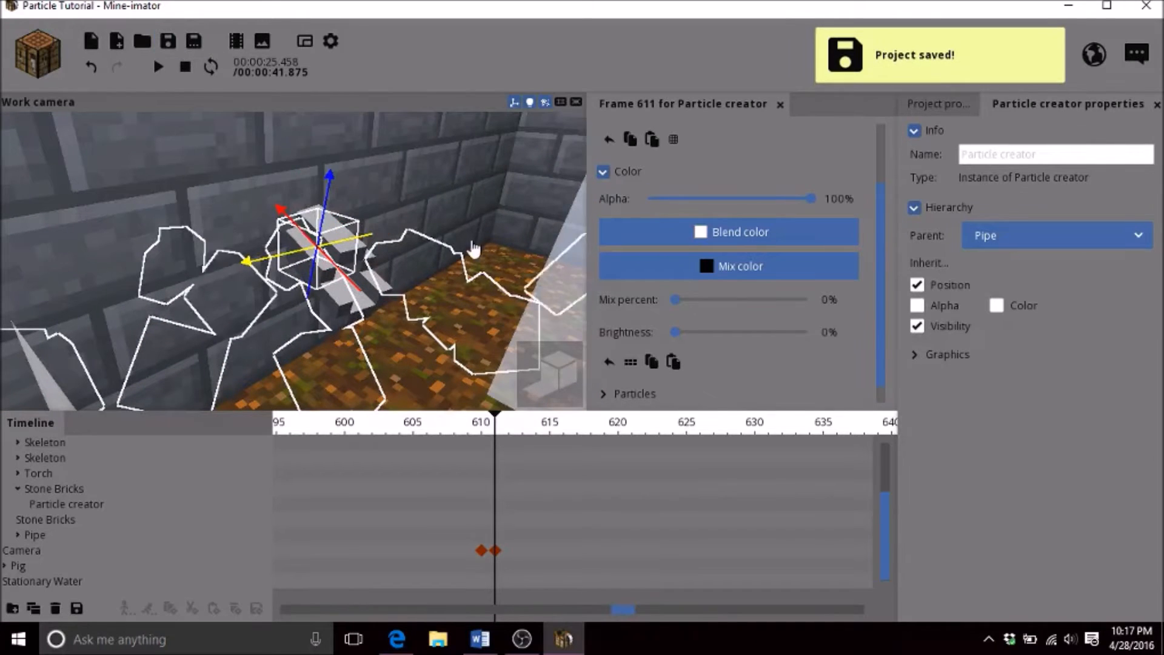
left_click(939, 104)
scroll(1110, 479, "down", 3)
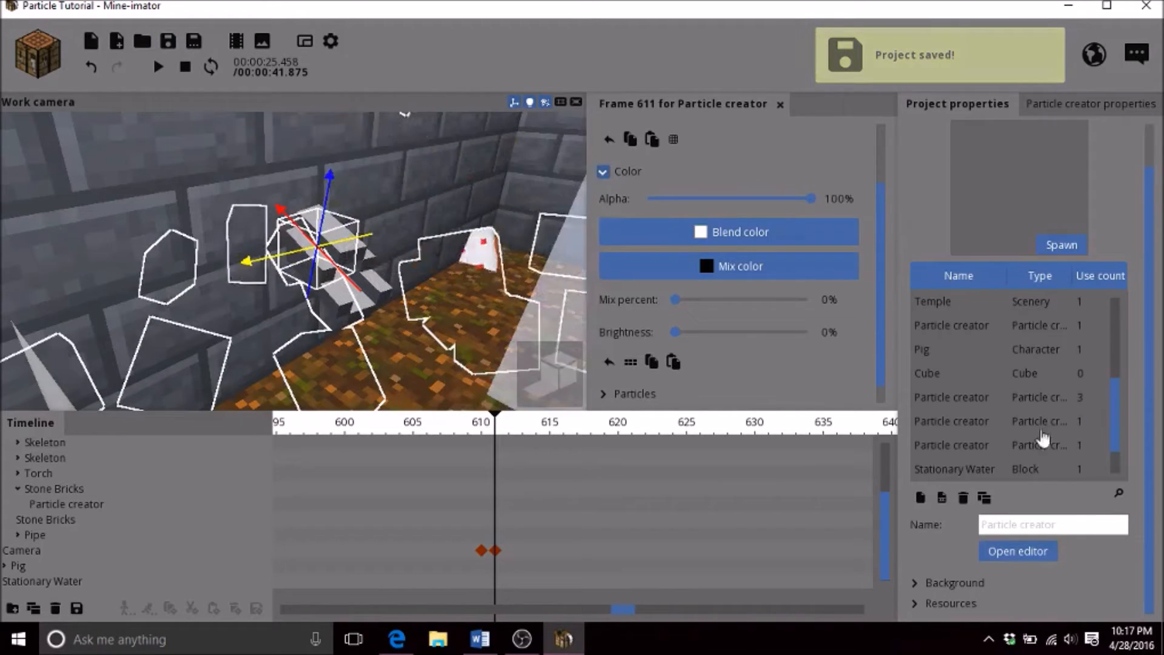
left_click(1022, 553)
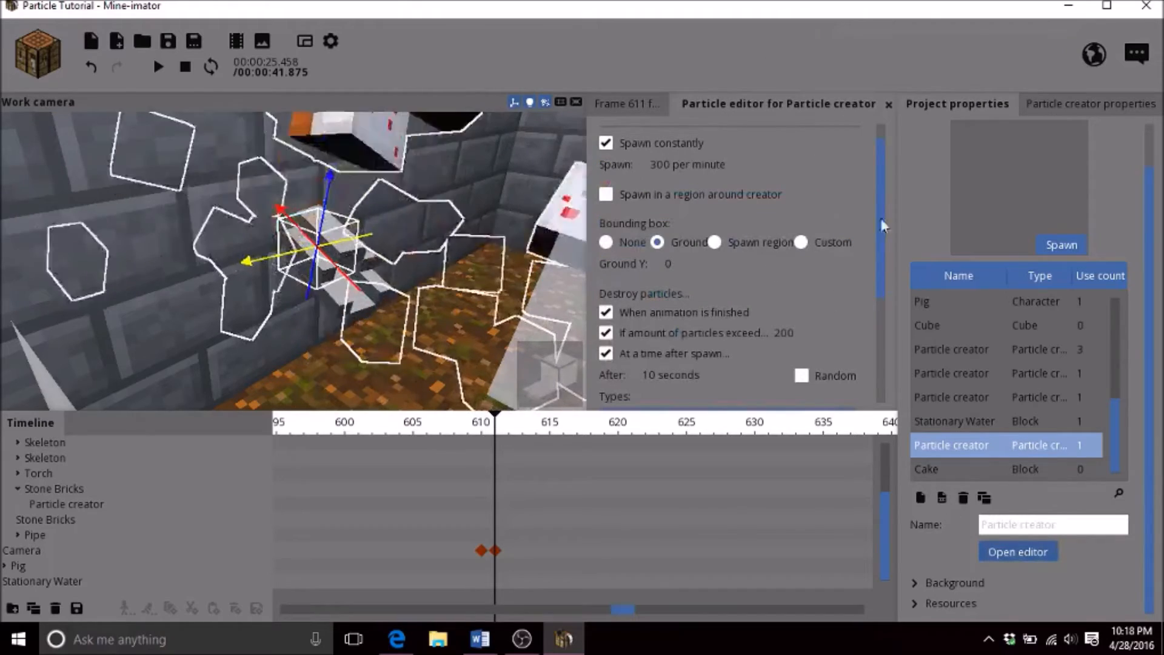
Change the kind of the Cake particle type to Stationary Water
scroll(880, 274, "down", 3)
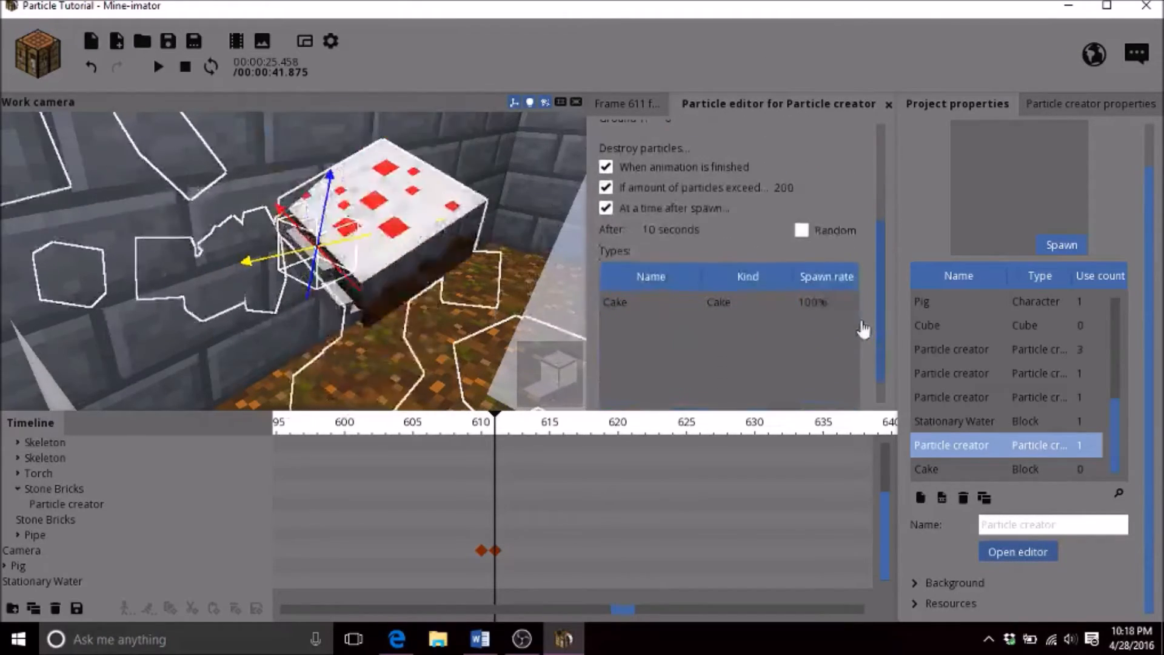
left_click(696, 281)
scroll(821, 272, "down", 3)
left_click(793, 262)
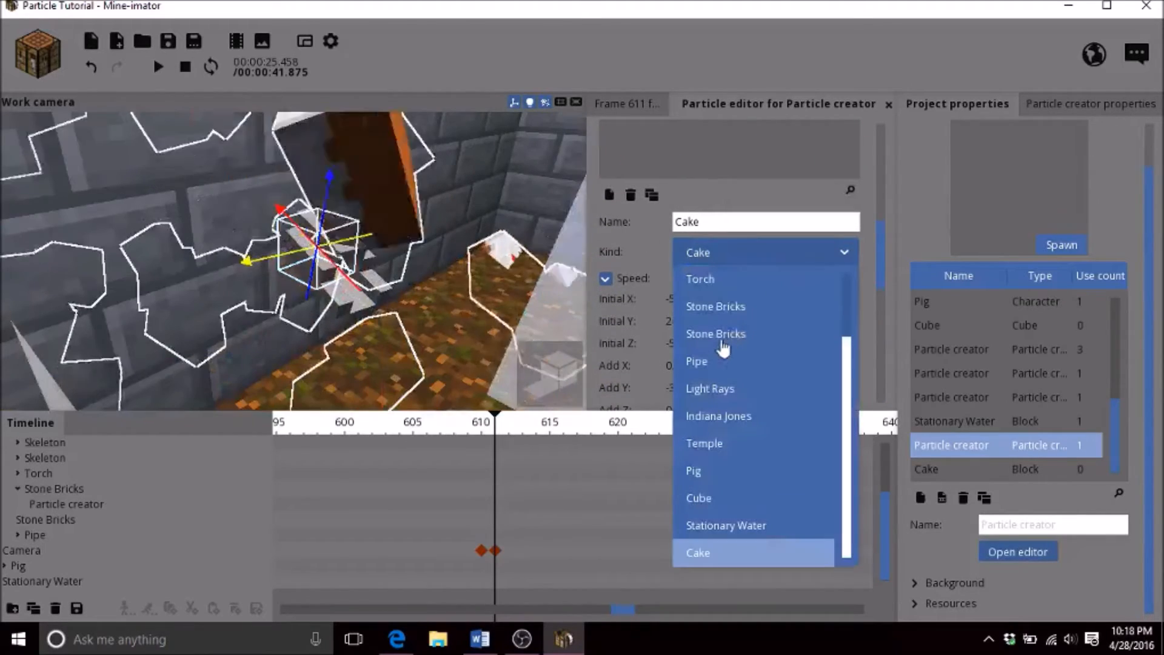
left_click(764, 526)
Set the scale of the Stationary Water particle type to 0.2
right_click_drag(294, 261, 291, 328)
key("w")
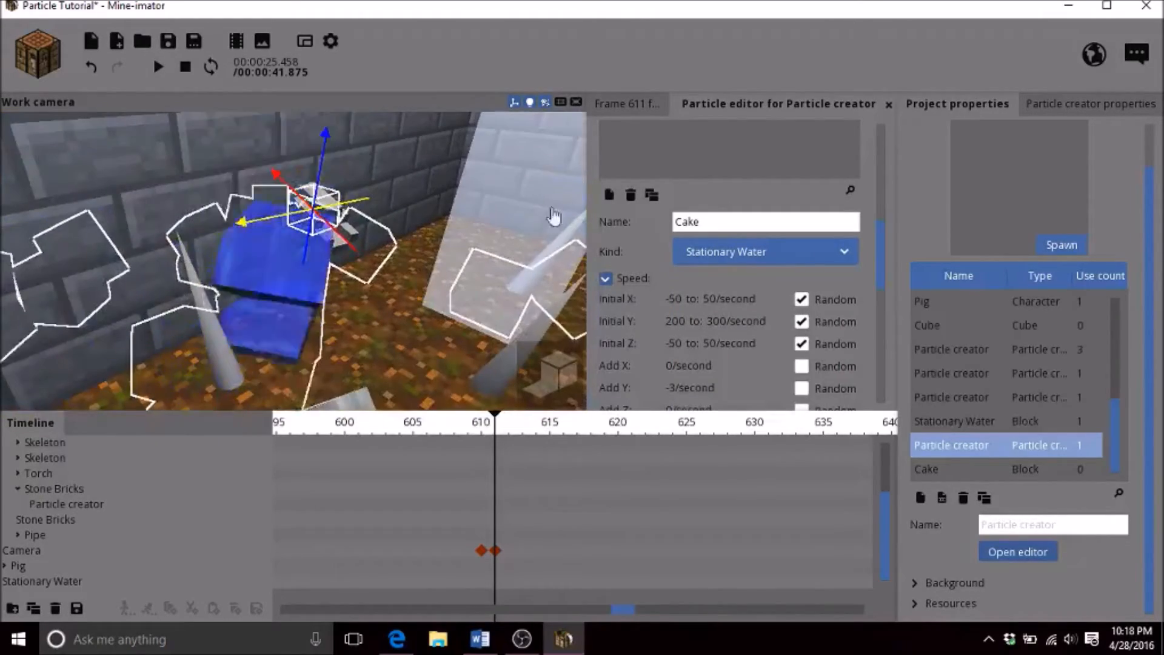
scroll(839, 386, "down", 10)
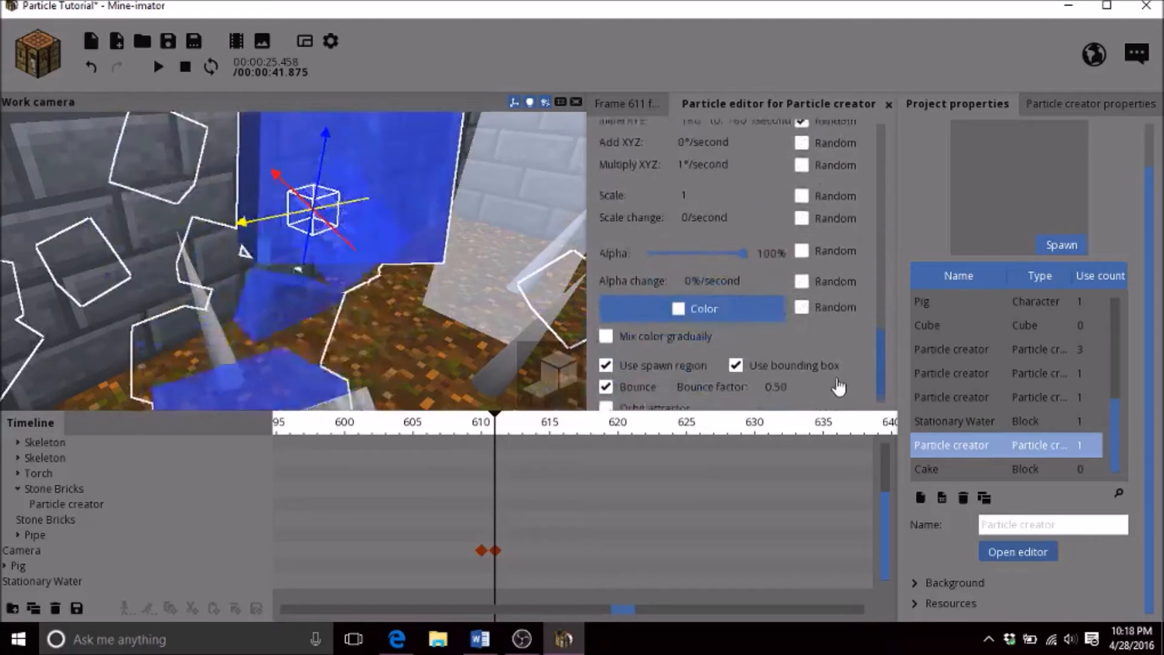
scroll(839, 386, "up", 1)
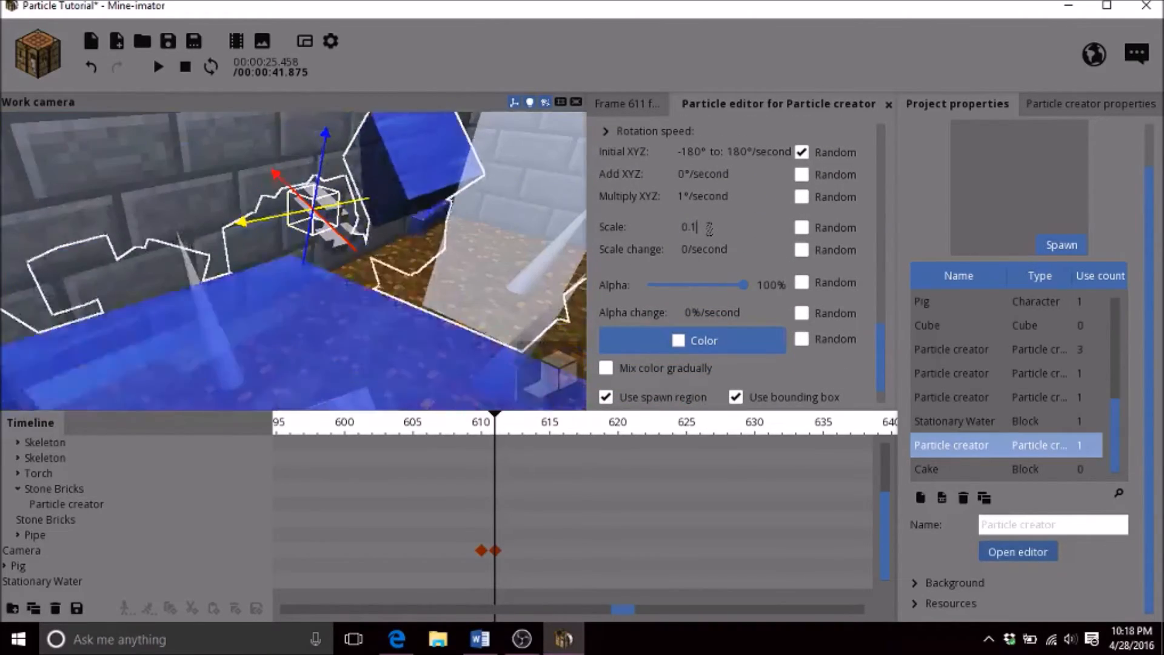
key("BackSpace")
type("2")
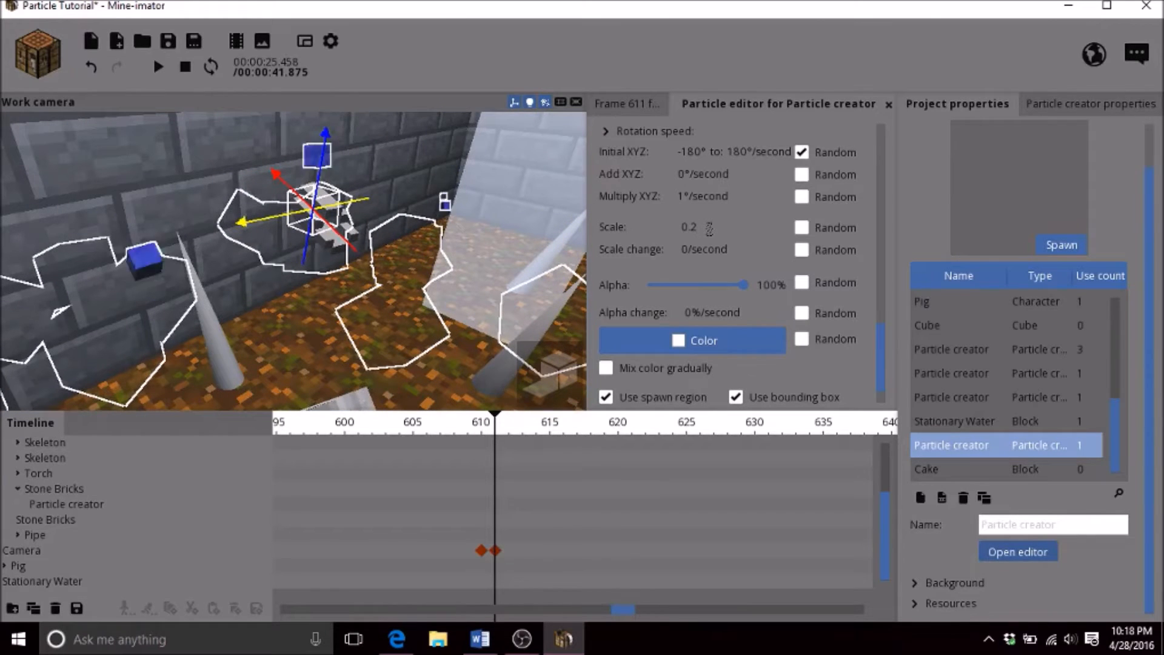
Turn off randomness for the particle's initial X, Y and Z speeds and reset them to 0/second
left_click_drag(476, 316, 493, 313)
left_click_drag(877, 352, 877, 260)
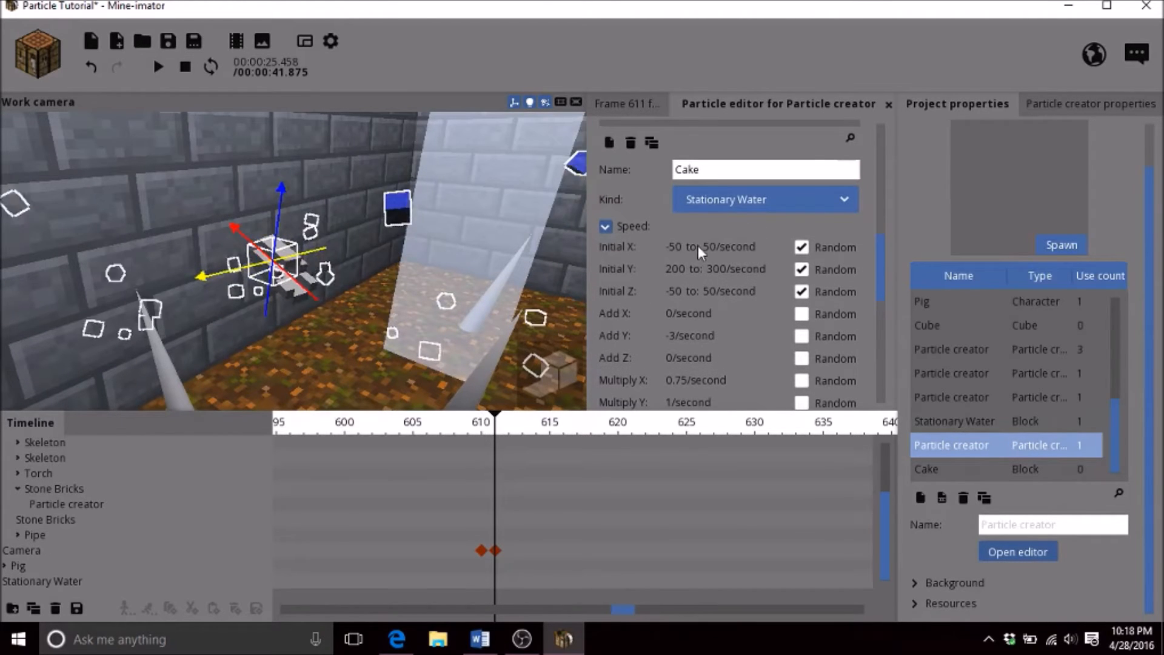
left_click(802, 247)
left_click(802, 269)
left_click(802, 292)
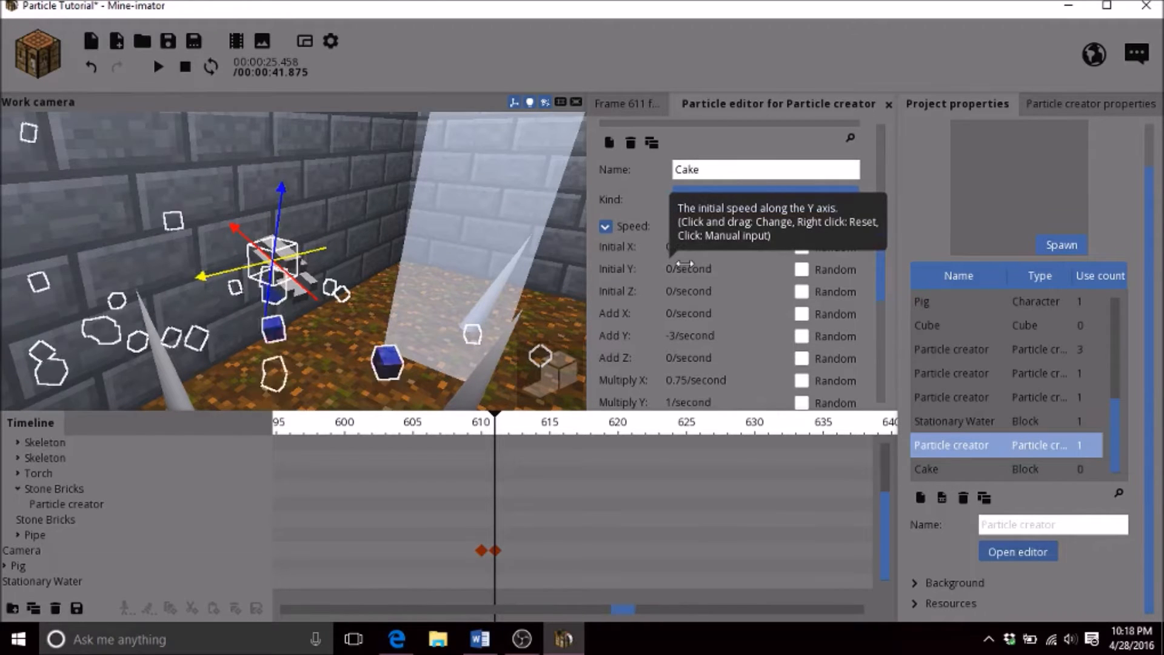
right_click(696, 268)
key("w")
right_click_drag(294, 261, 297, 286)
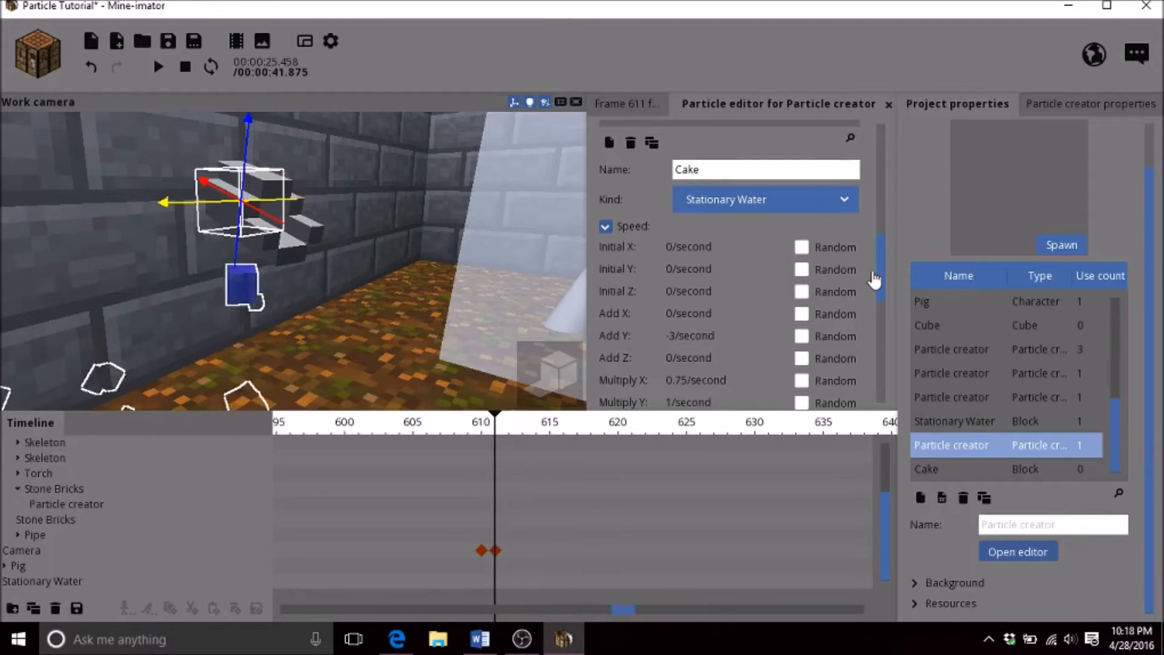
Reset the particle's Add Y speed to 0/second and its speed multipliers to 1/second
left_click_drag(879, 274, 879, 280)
right_click(690, 312)
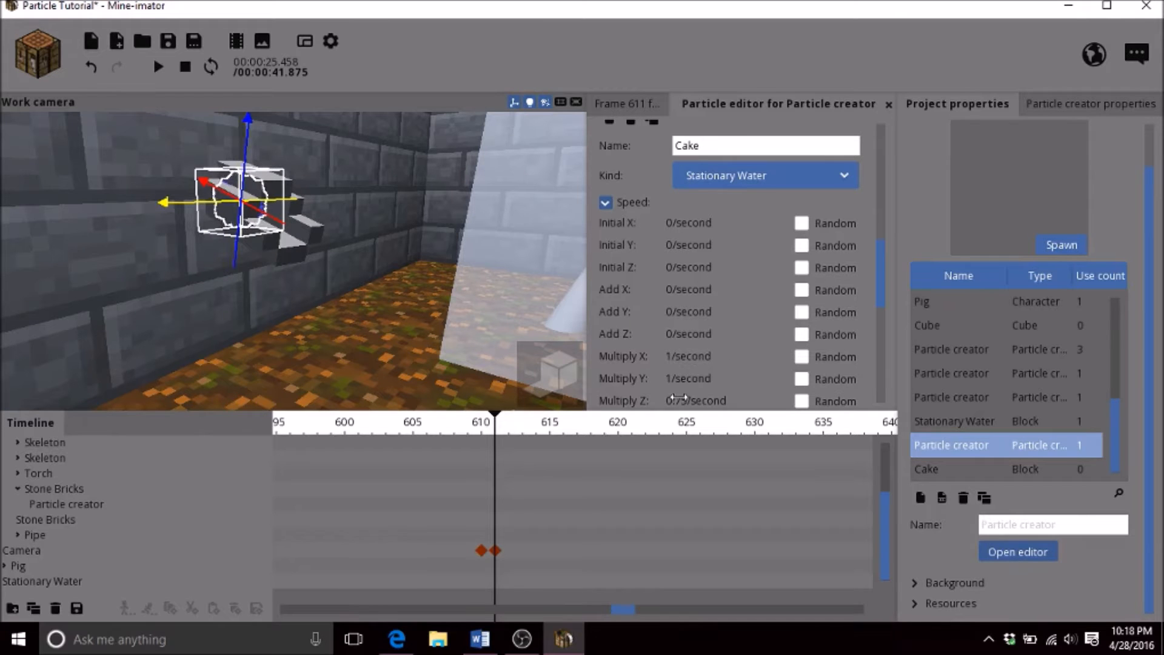
scroll(870, 306, "down", 4)
Try an initial X speed of 6.75/second and an initial Y speed of 13.75/second on the water particles, undoing each
key("w")
right_click_drag(293, 260, 279, 257)
key("e")
key("q")
key("s")
left_click_drag(896, 311, 872, 269)
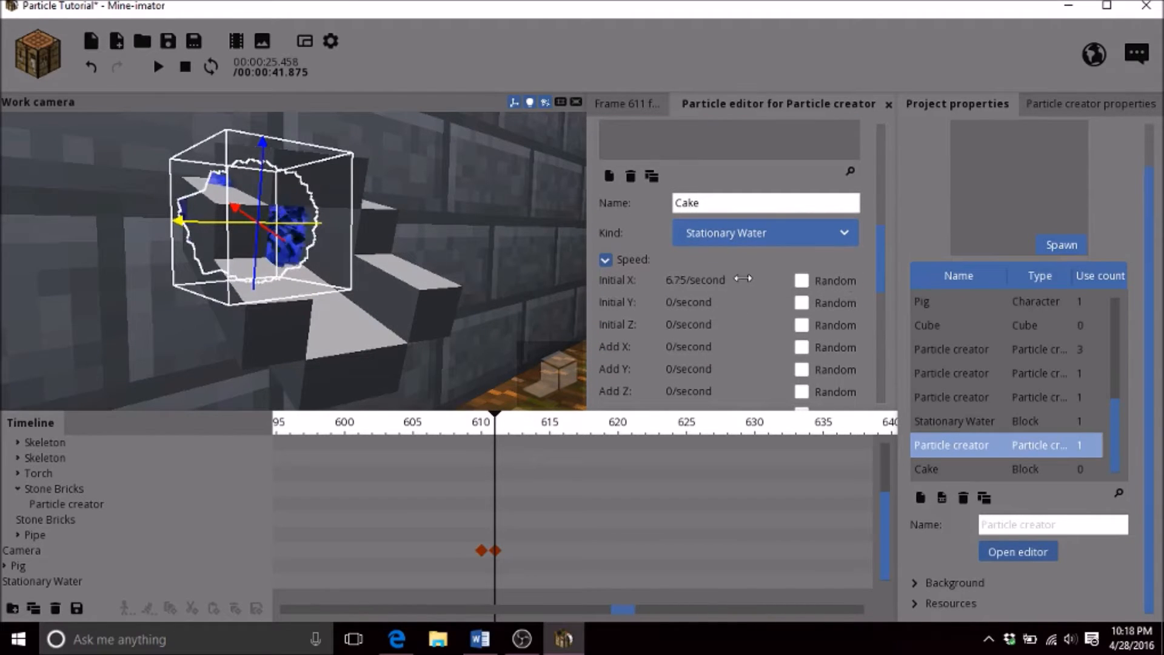
key("ctrl+z")
left_click_drag(720, 310, 766, 295)
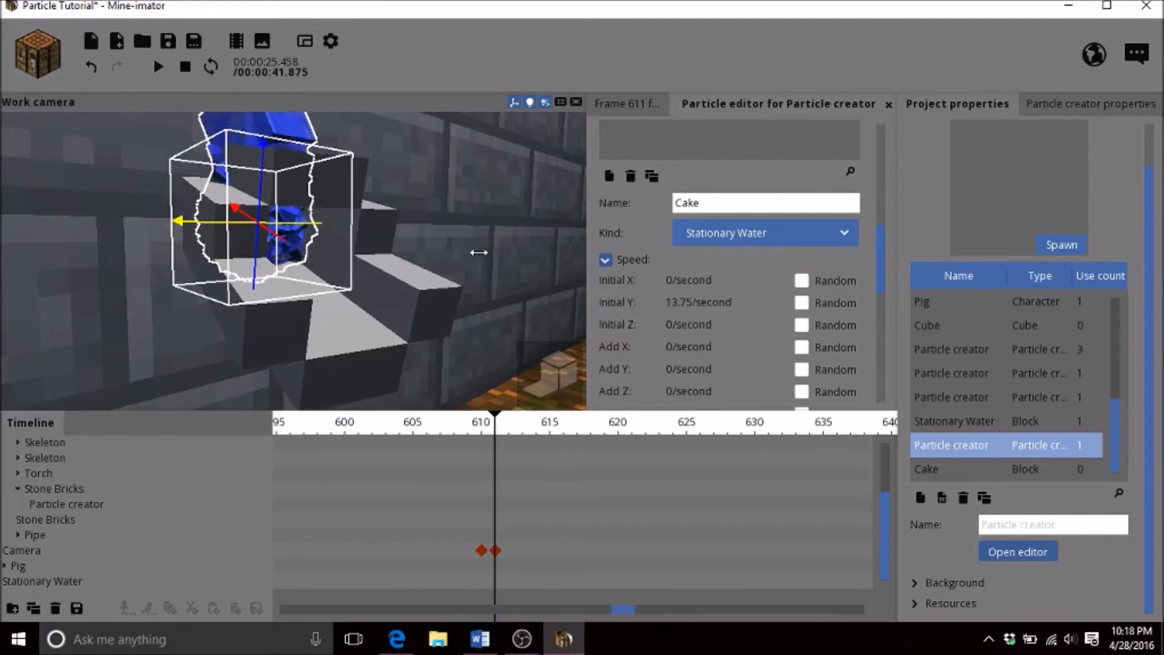
left_click(91, 66)
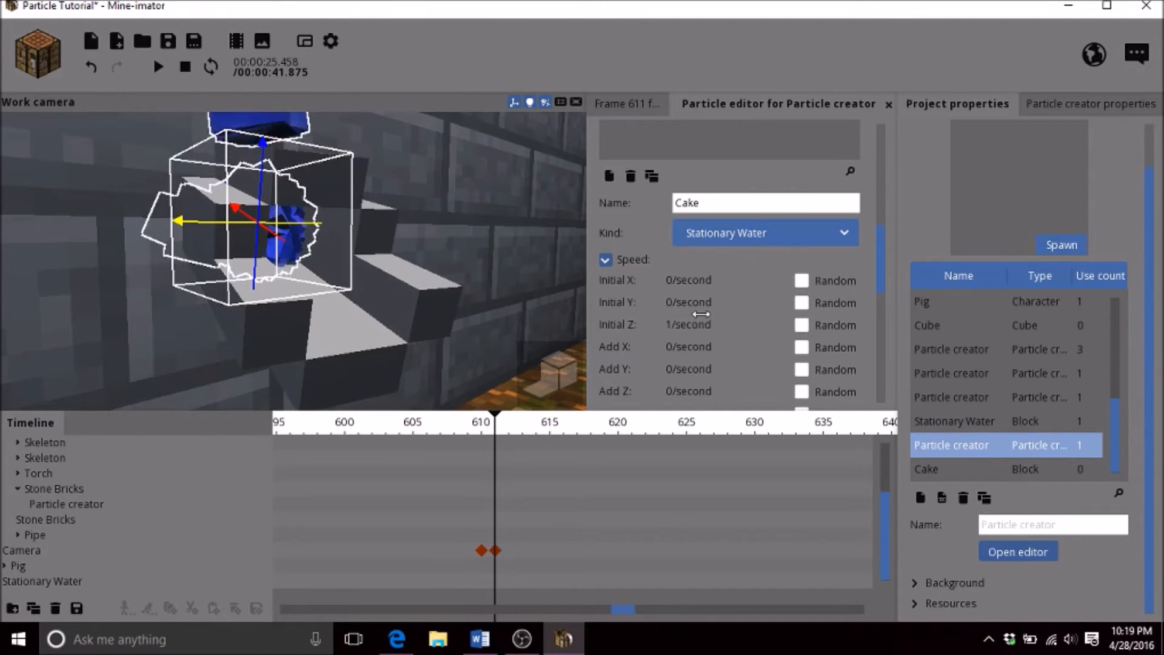
Adjust the initial Z speed so the water shoots out of the pipe, ending at -12/second
mouse_move(656, 304)
left_mouse_down()
mouse_move(680, 295)
mouse_move(671, 289)
left_mouse_up()
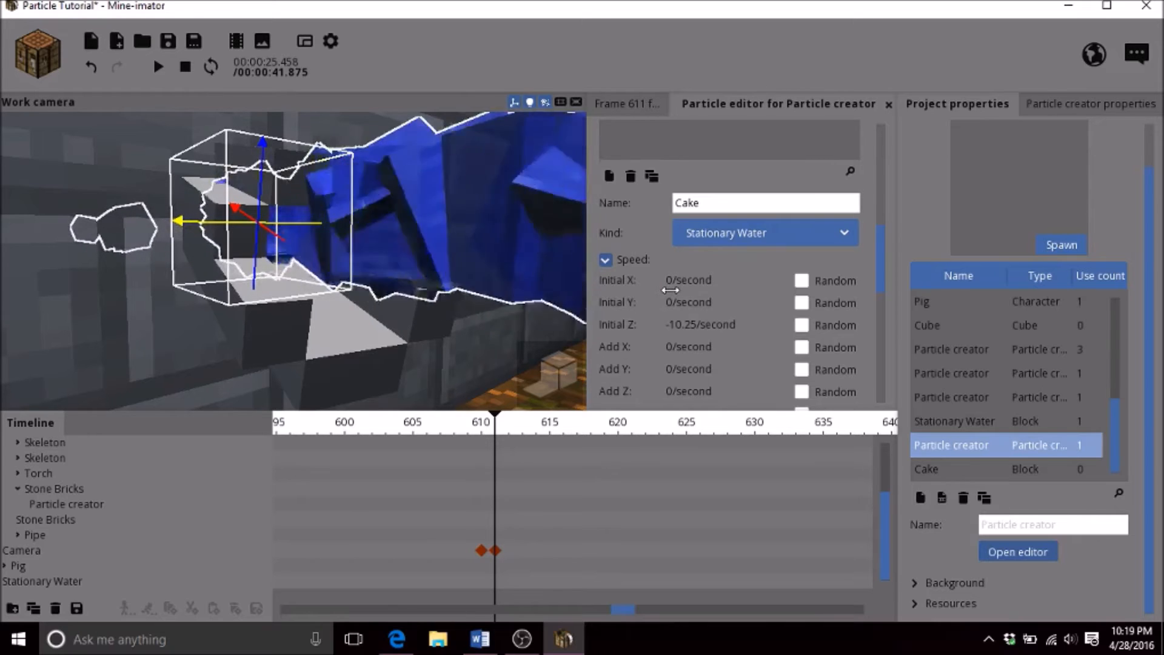
right_click_drag(424, 247, 425, 246)
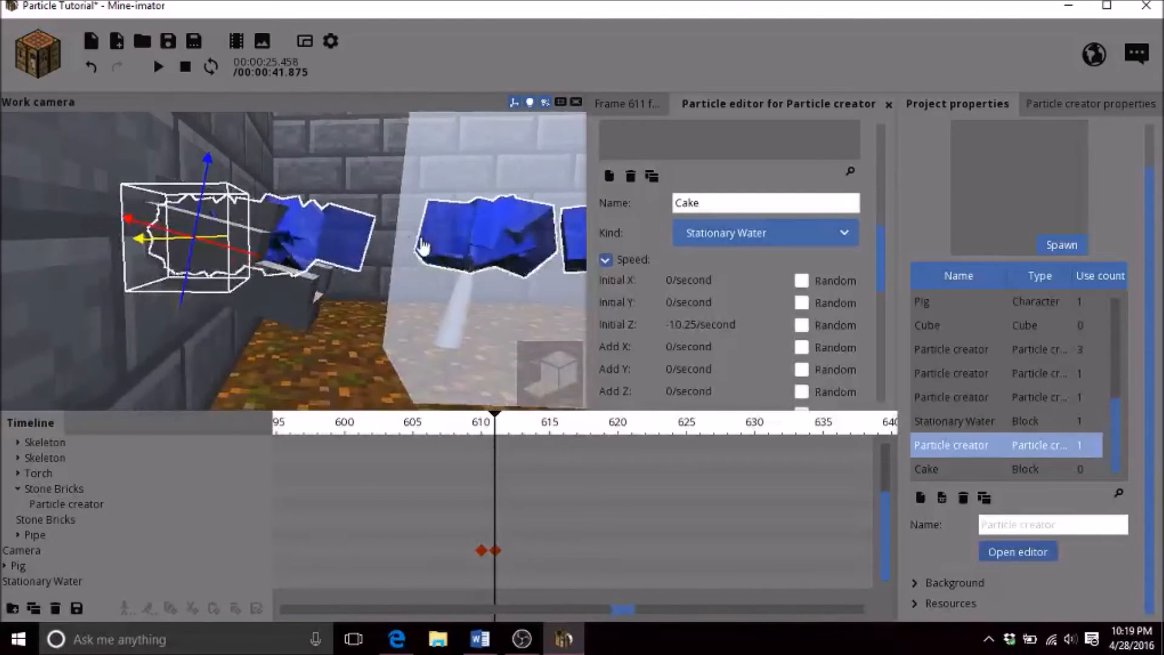
left_click(722, 326)
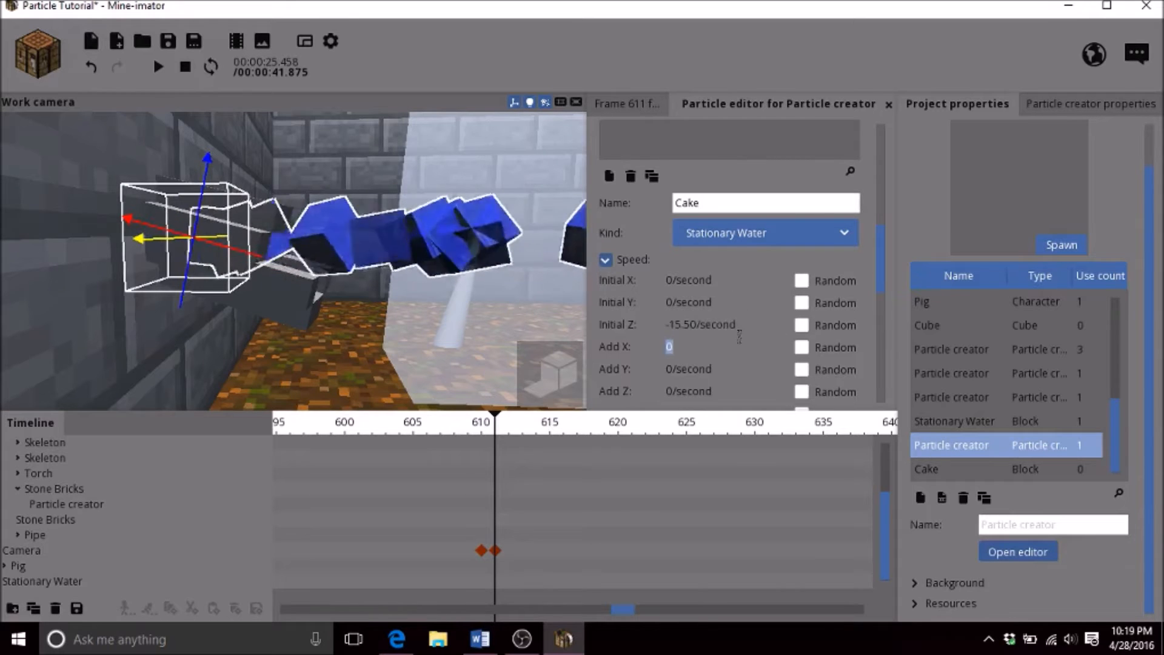
key("Tab")
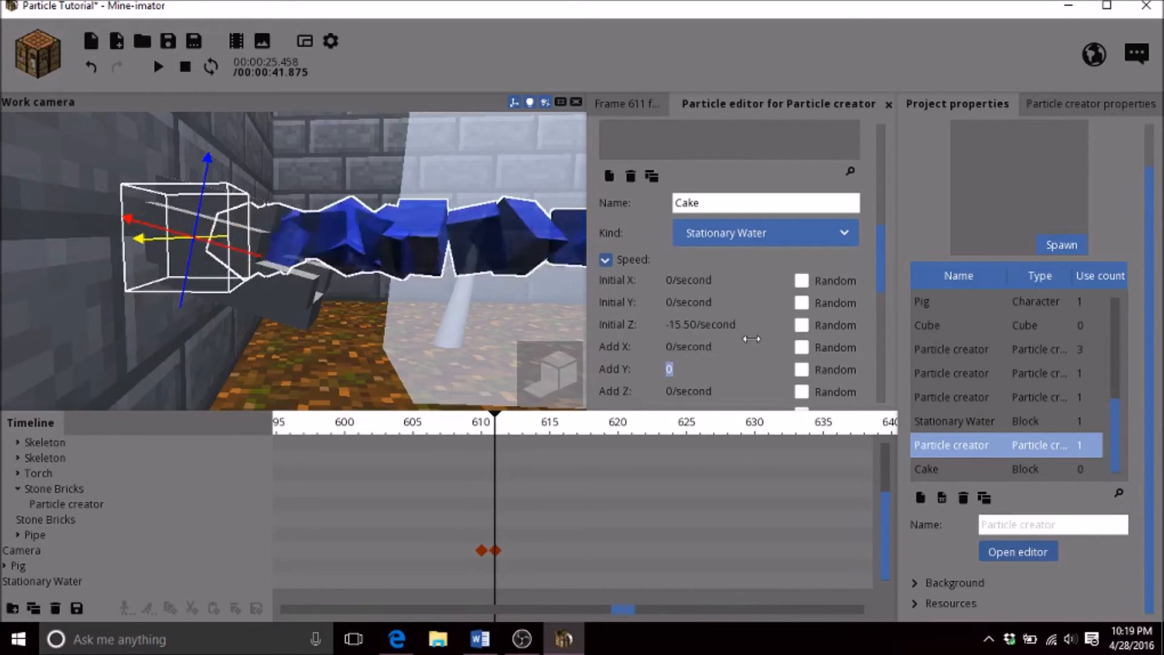
left_click_drag(750, 329, 761, 330)
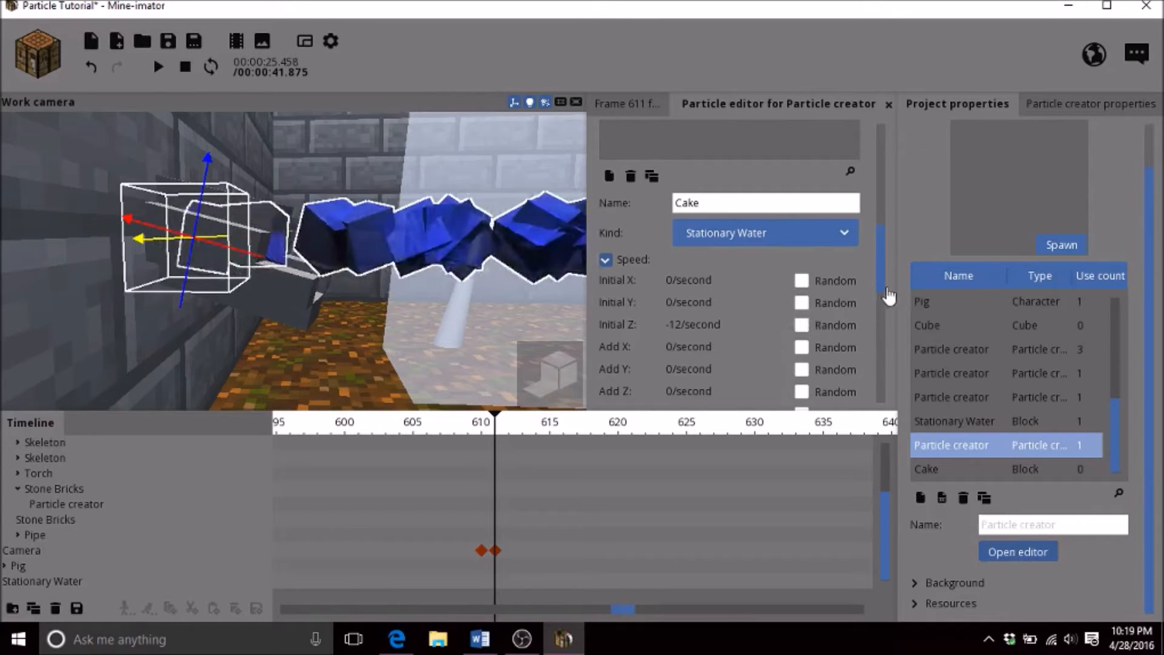
Set the water's initial Y speed to -4.50/second and its initial X speed to 3.50/second so it follows the pipe's slope
left_click_drag(881, 267, 889, 148)
right_click_drag(486, 242, 573, 246)
right_click_drag(486, 203, 409, 202)
scroll(835, 300, "down", 15)
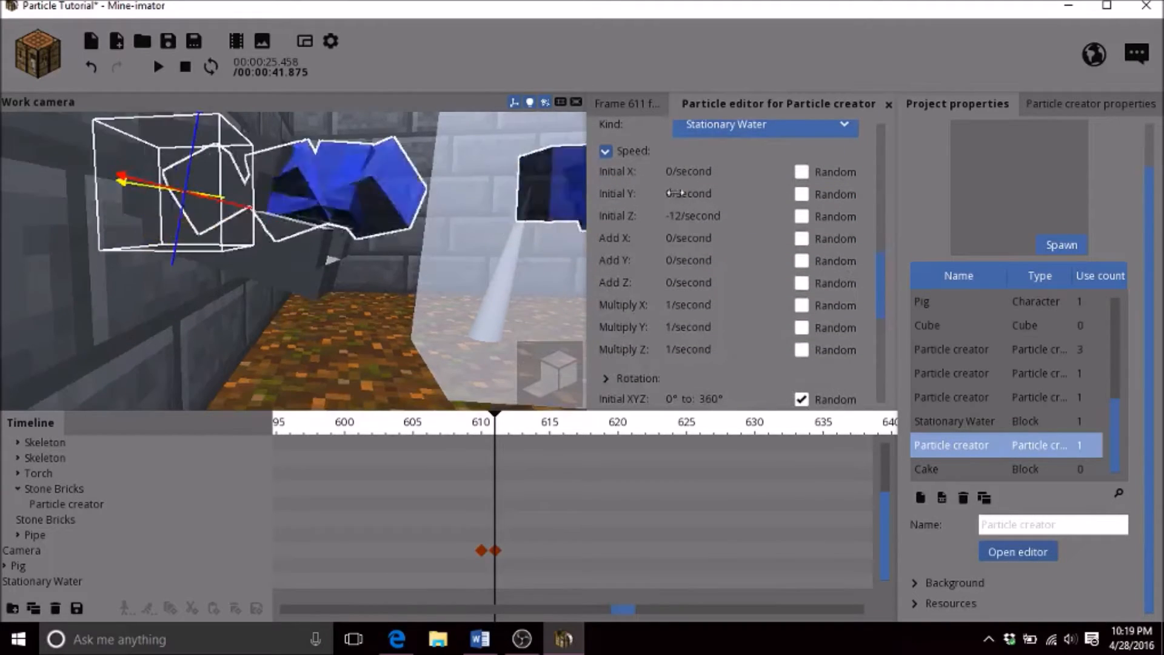
left_click_drag(691, 194, 683, 185)
right_click_drag(536, 198, 479, 197)
left_click_drag(479, 198, 558, 191)
left_click_drag(725, 193, 717, 193)
mouse_move(515, 230)
left_mouse_down()
mouse_move(461, 248)
mouse_move(400, 237)
mouse_move(502, 239)
left_mouse_up()
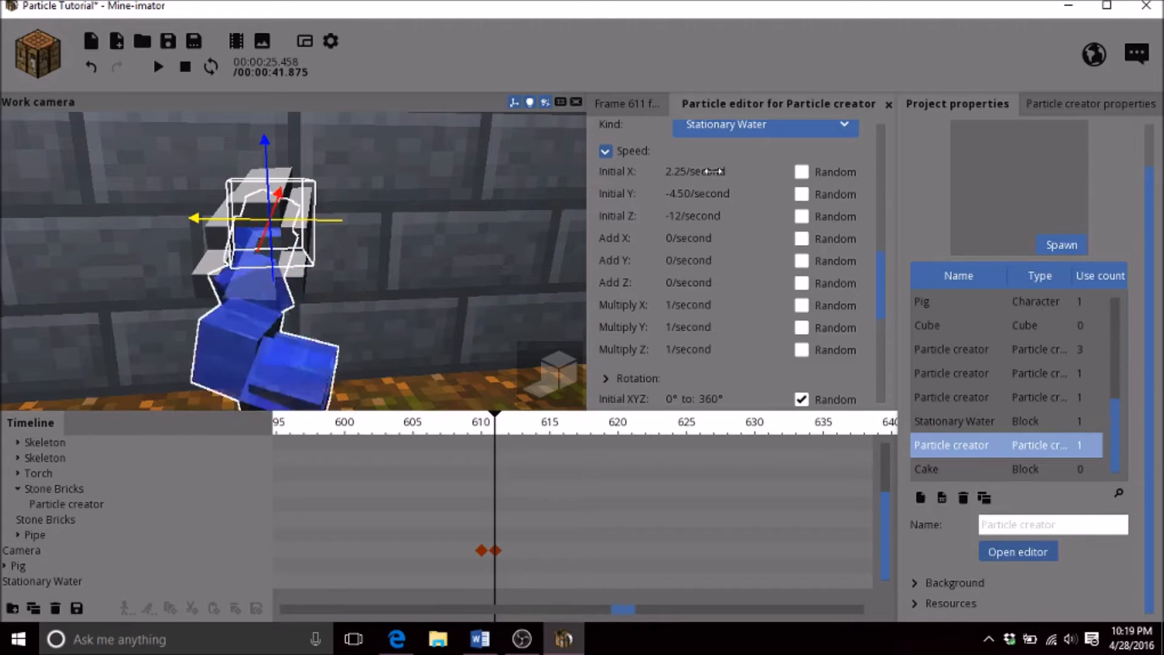
left_click_drag(479, 213, 576, 203)
mouse_move(294, 243)
right_mouse_down()
mouse_move(425, 261)
mouse_move(279, 242)
mouse_move(377, 273)
mouse_move(506, 267)
mouse_move(310, 234)
right_mouse_up()
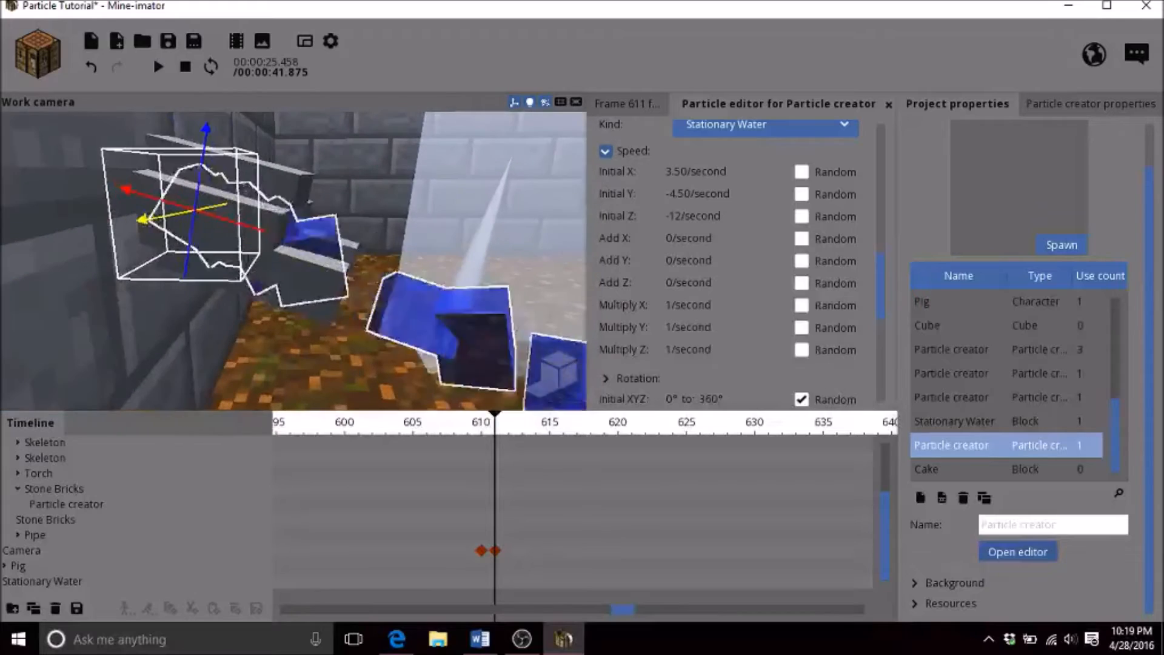
Set the particle creator to destroy its particles 1 second after they spawn
left_click_drag(881, 281, 916, 127)
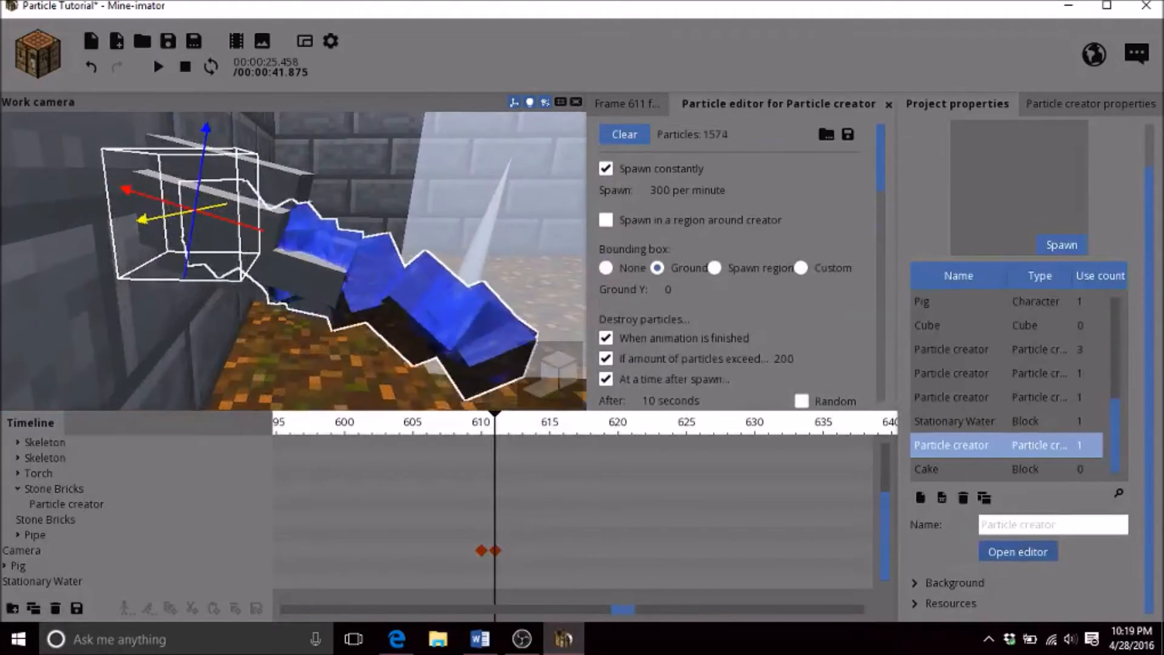
right_click_drag(369, 304, 317, 253)
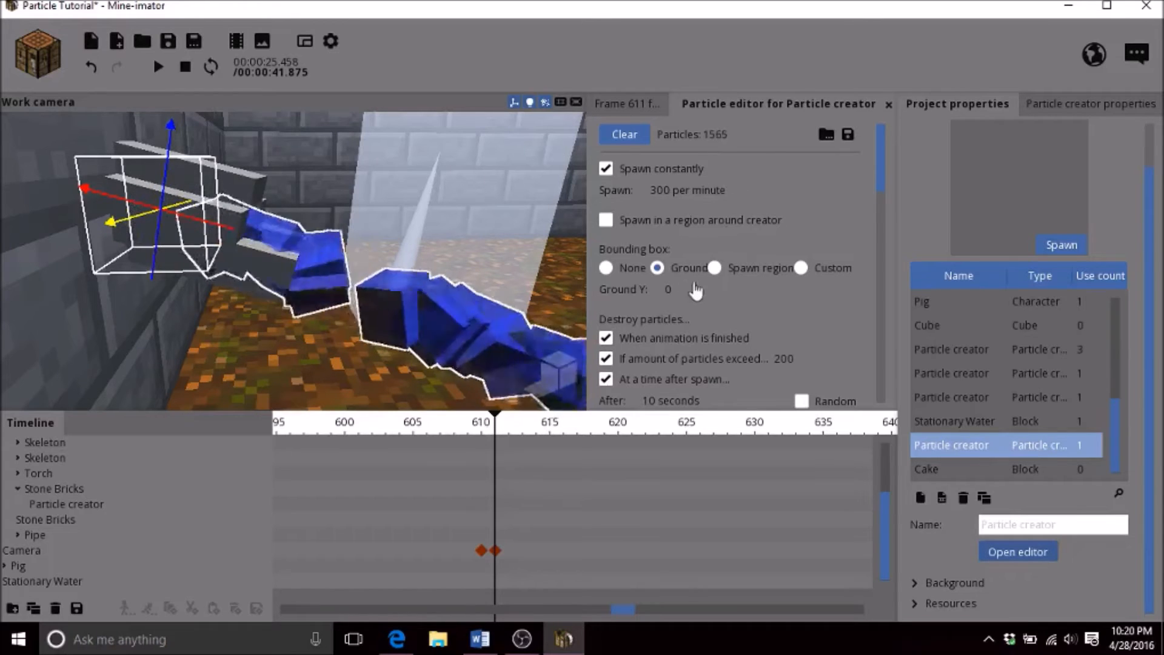
scroll(873, 182, "down", 1)
scroll(873, 182, "down", 1)
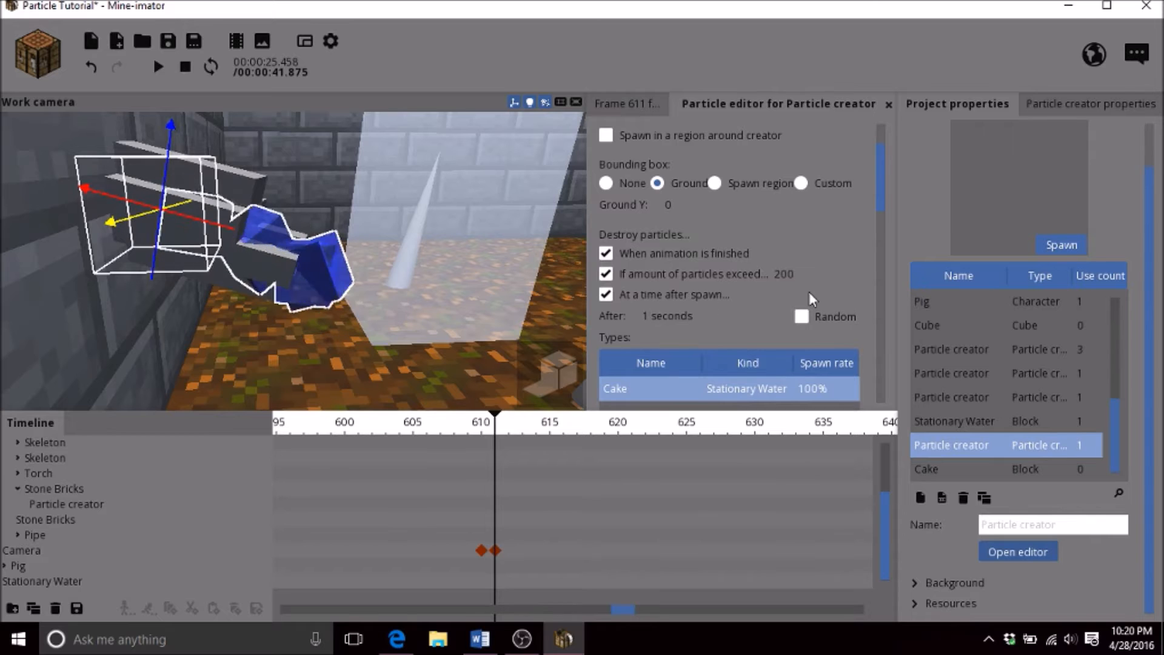
Set the water's initial speeds to 1.75/second on X, -2.75/second on Y and -7.50/second on Z
left_click_drag(887, 137, 881, 228)
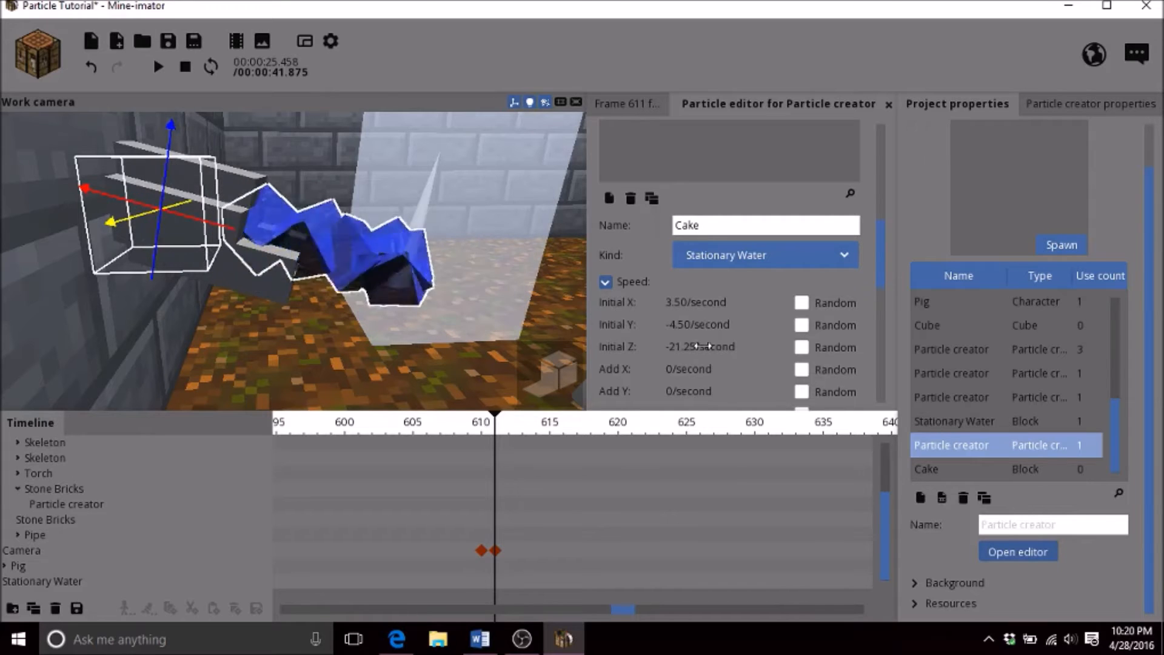
left_click_drag(711, 347, 719, 346)
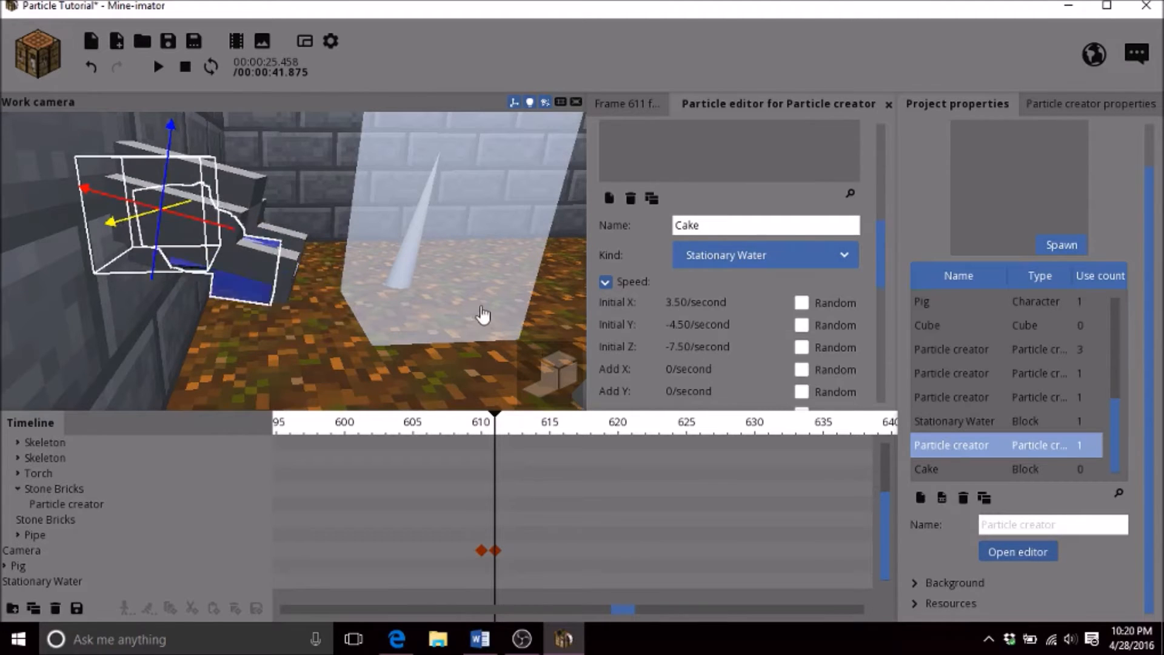
left_click_drag(482, 307, 418, 303)
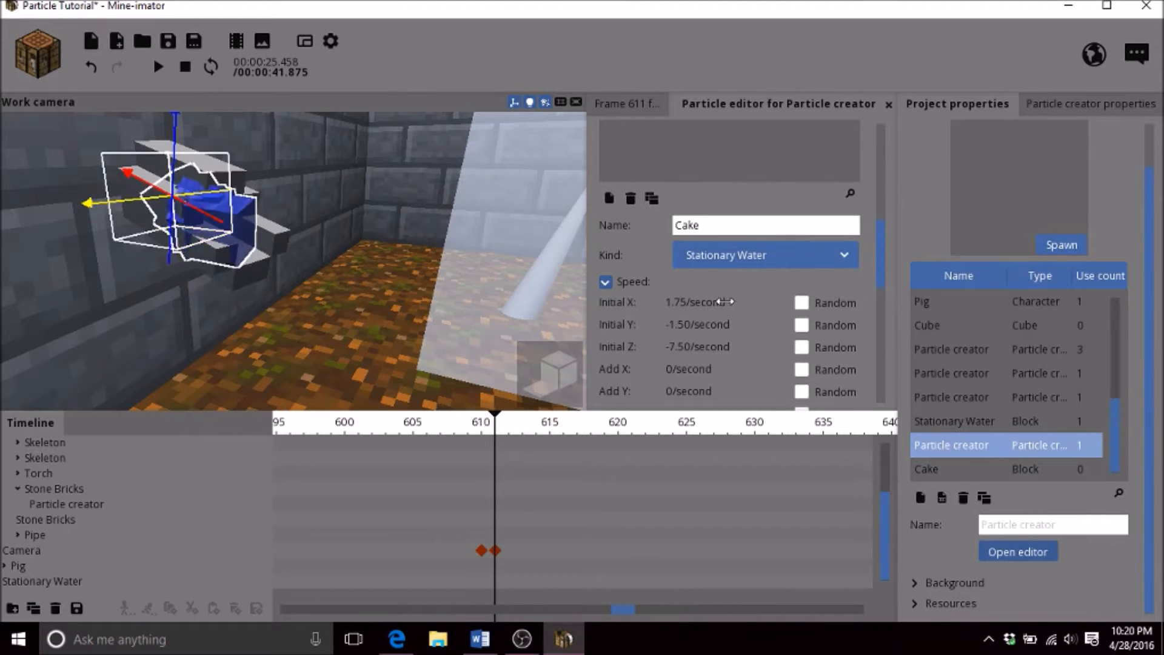
right_click_drag(467, 290, 383, 294)
mouse_move(719, 325)
left_mouse_down()
mouse_move(732, 326)
mouse_move(723, 323)
left_mouse_up()
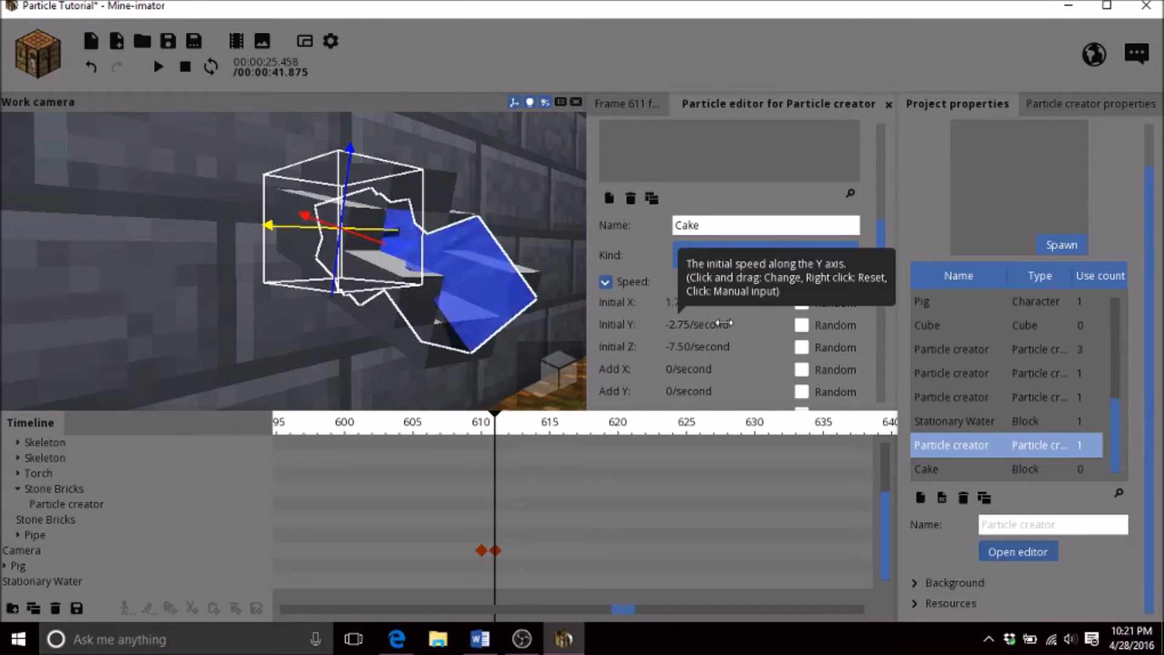
mouse_move(535, 312)
right_mouse_down()
mouse_move(554, 324)
mouse_move(558, 312)
mouse_move(542, 313)
right_mouse_up()
right_click_drag(473, 225, 473, 225)
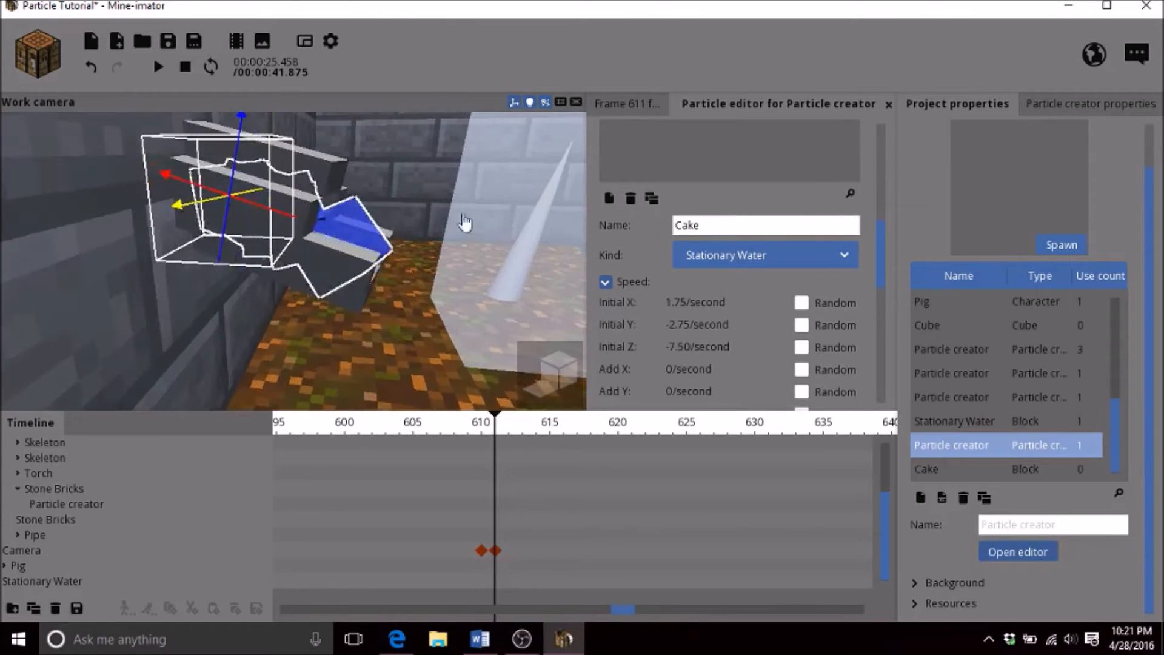
Turn off destroying particles when their amount exceeds a limit and save the project
mouse_move(404, 167)
right_mouse_down()
mouse_move(446, 169)
mouse_move(418, 169)
right_mouse_up()
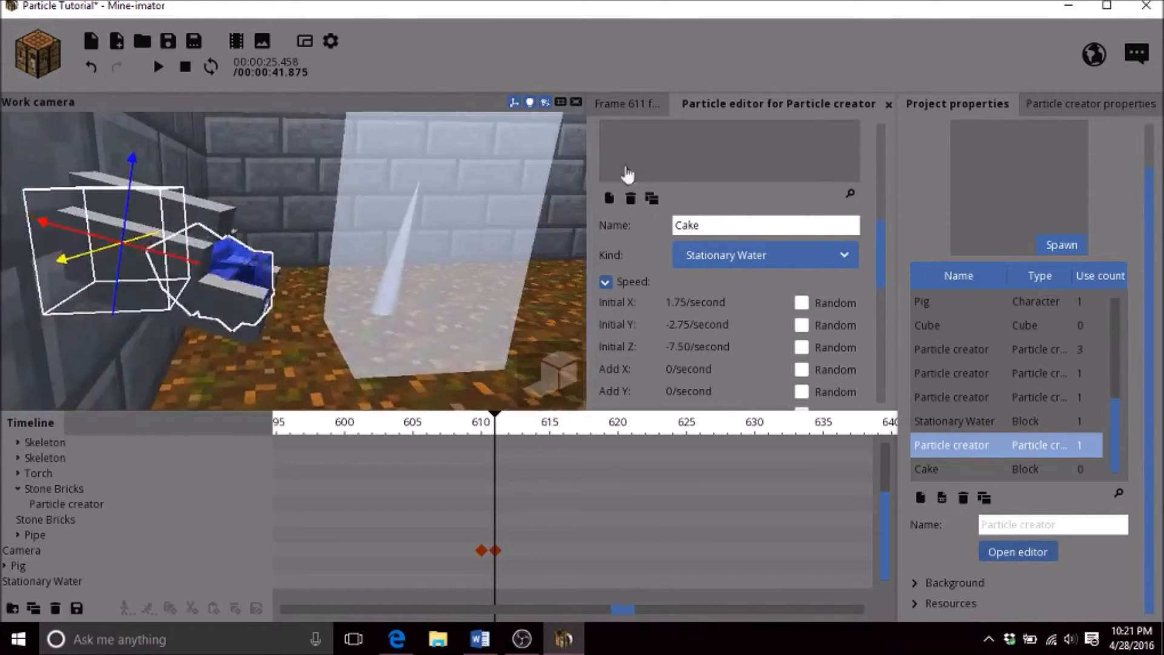
left_click_drag(889, 271, 722, 133)
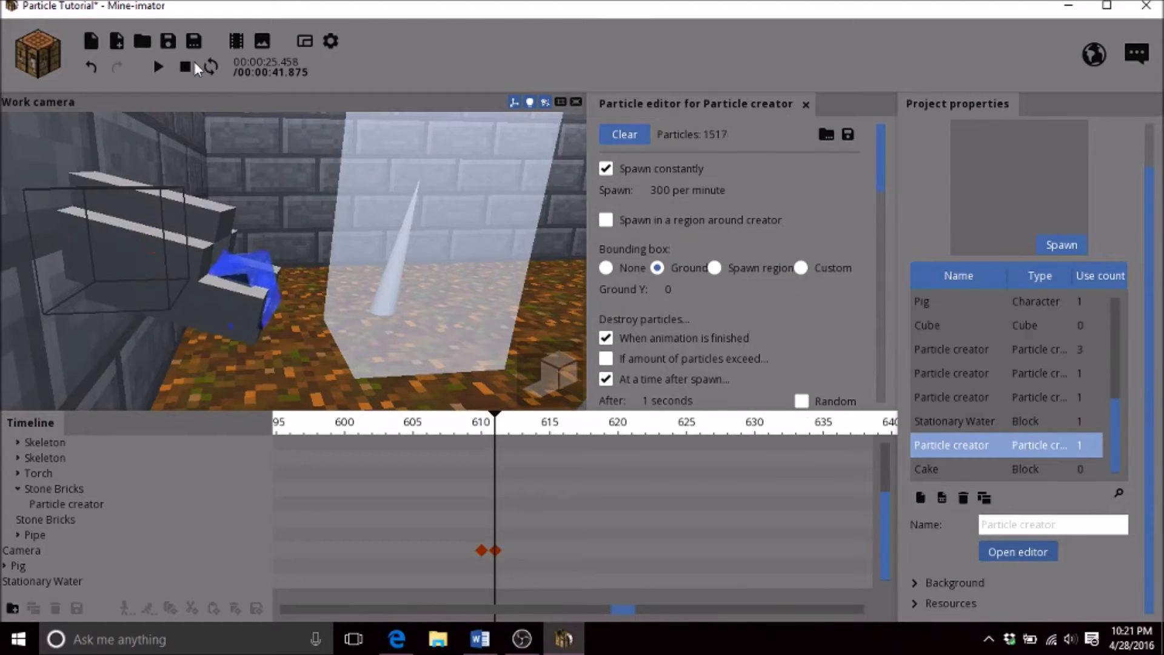
left_click(168, 41)
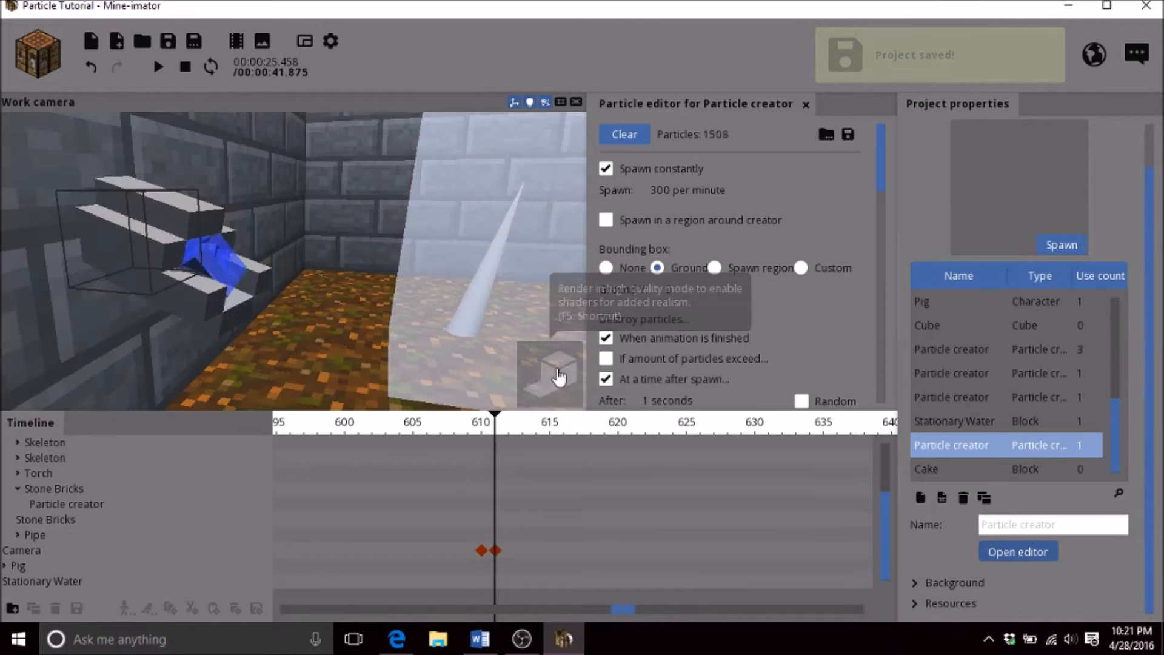
Duplicate the particle creator parented to Stone Bricks in the timeline
left_click(71, 582)
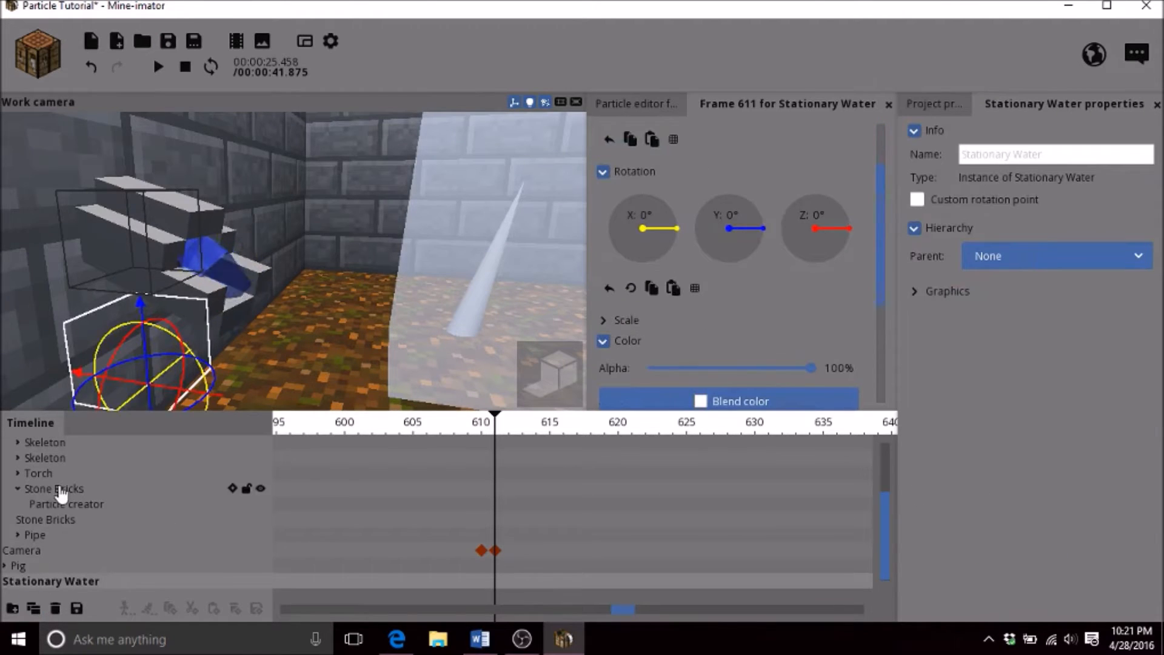
left_click(76, 508)
left_click(34, 609)
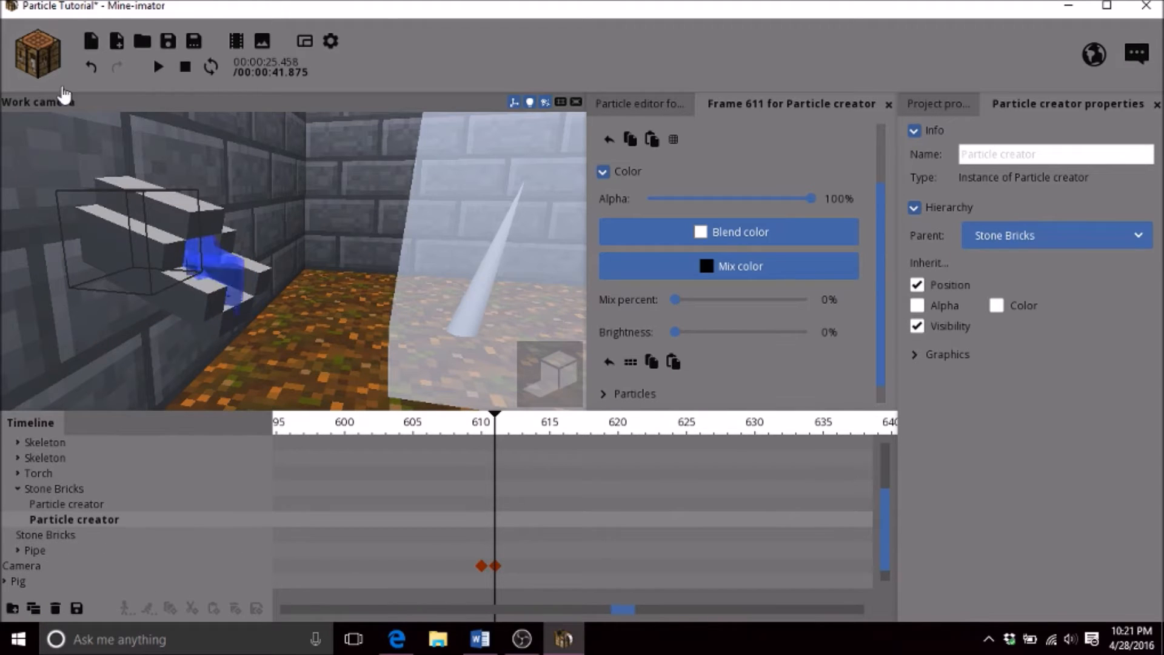
left_click(74, 507)
left_click(76, 521)
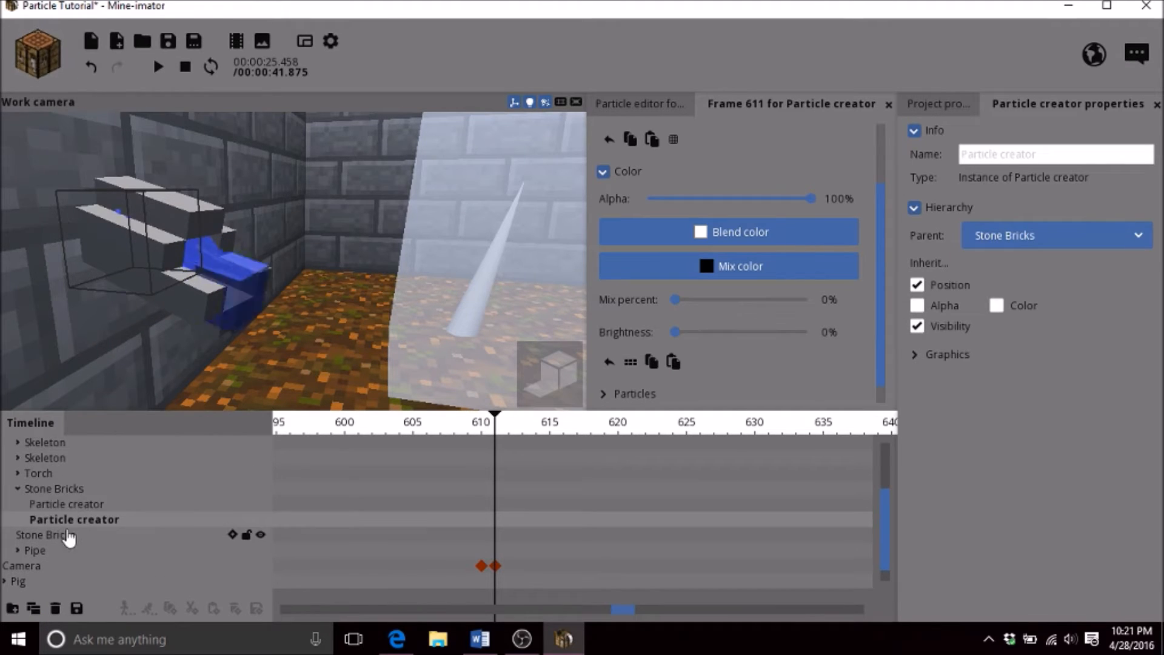
Select the particle creator under Pipe in the timeline and duplicate it
left_click(37, 567)
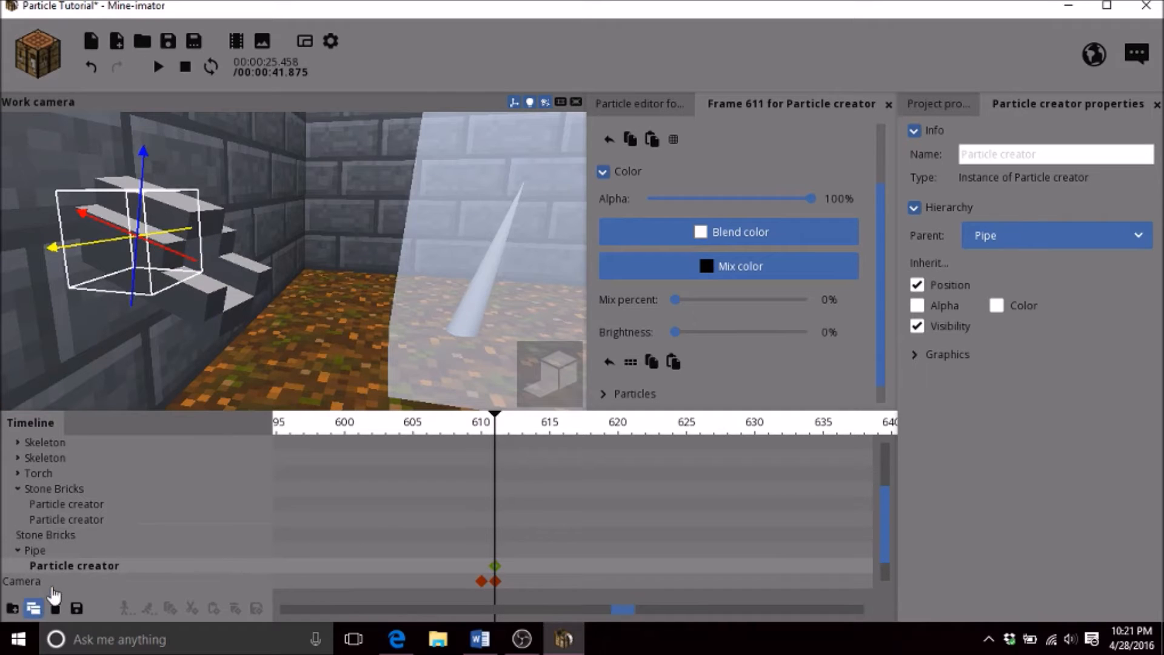
left_click(34, 609)
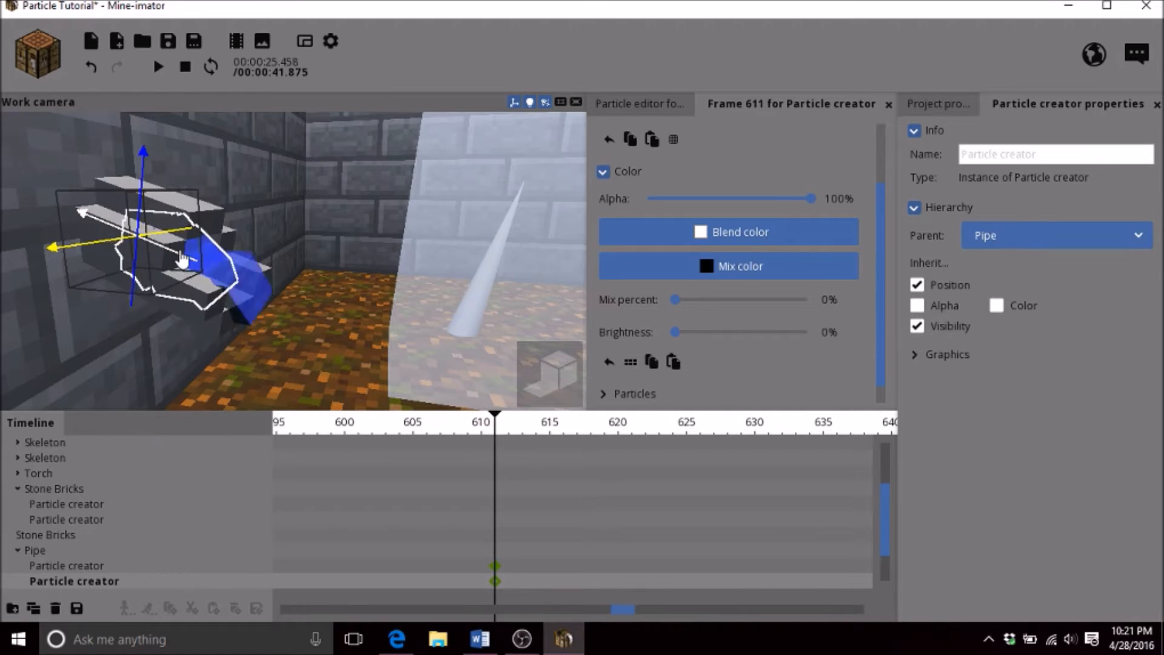
Delete the duplicated particle creator under Pipe and save the project
left_click_drag(352, 236, 355, 238)
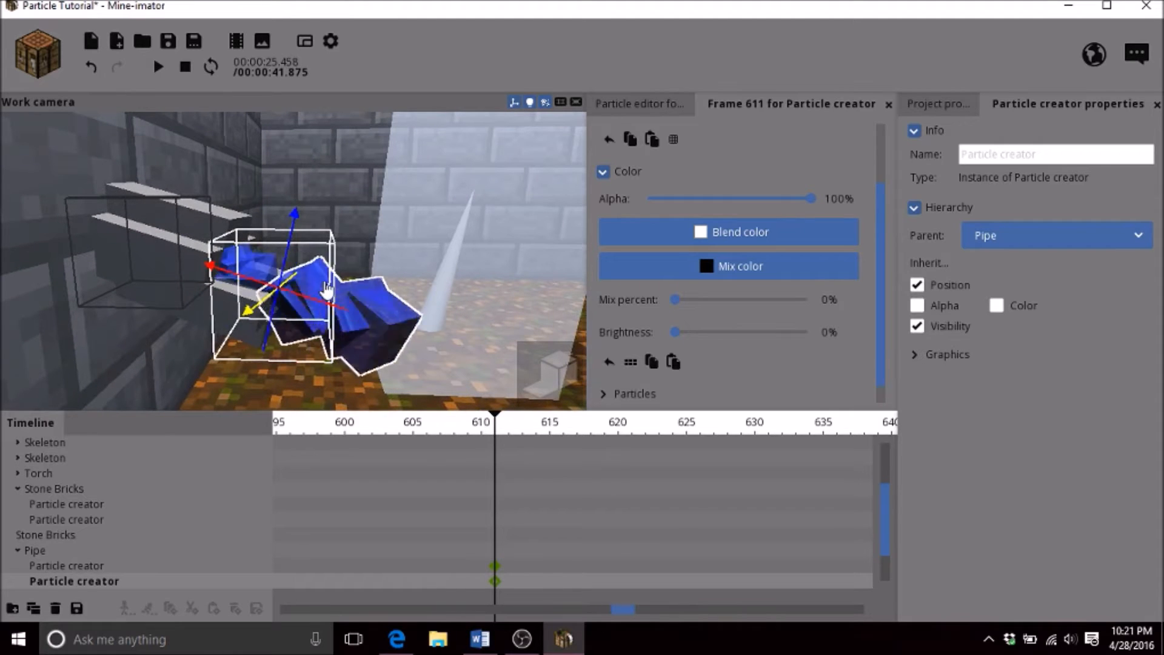
scroll(870, 167, "up", 1)
scroll(870, 167, "up", 3)
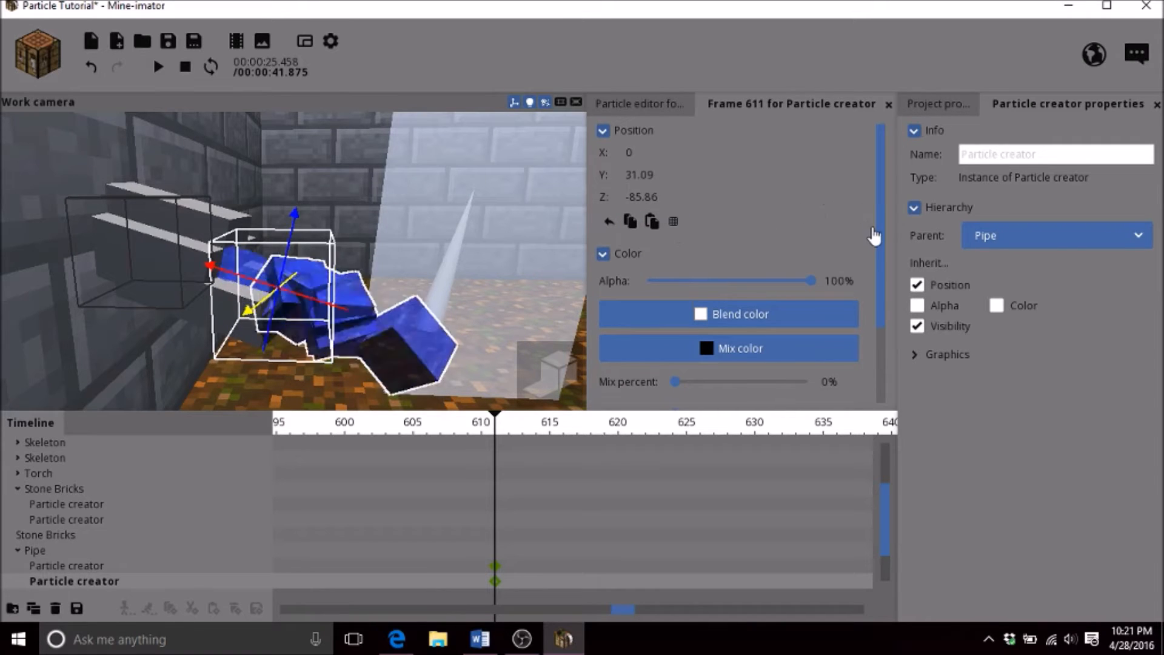
scroll(873, 229, "down", 4)
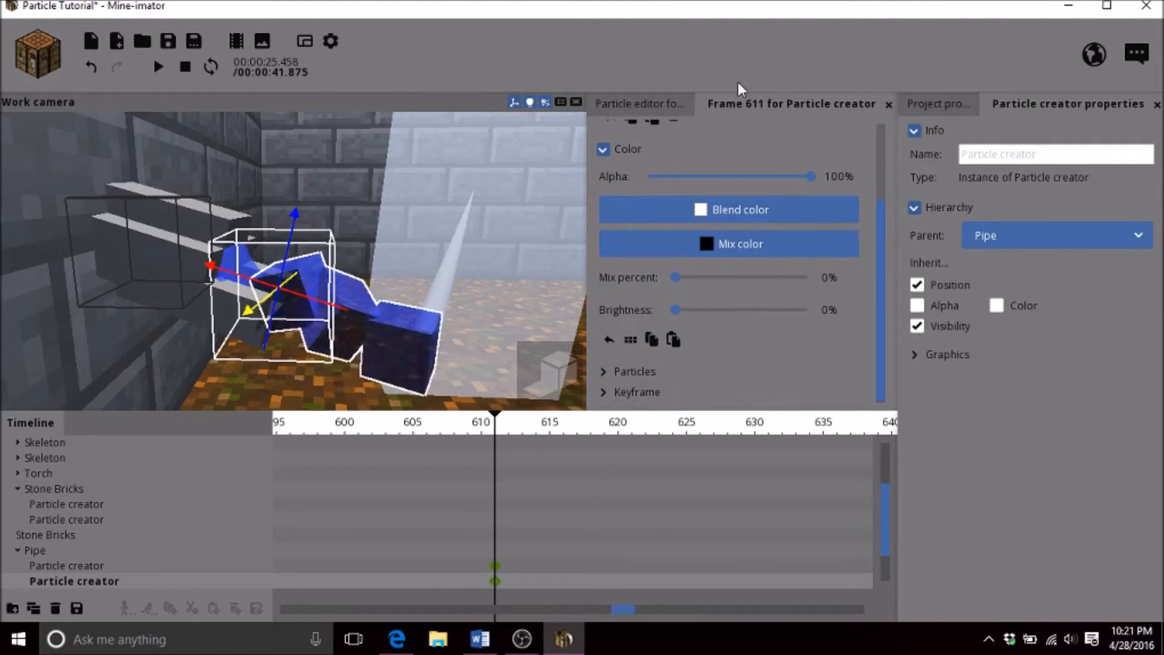
left_click(636, 105)
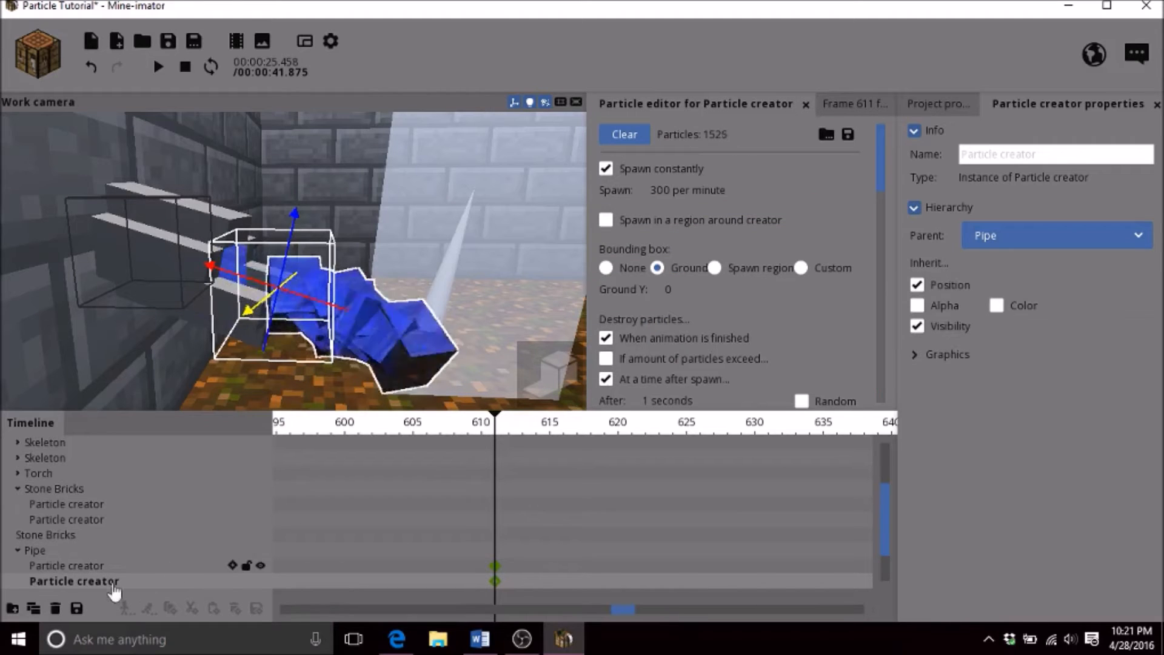
left_click(55, 608)
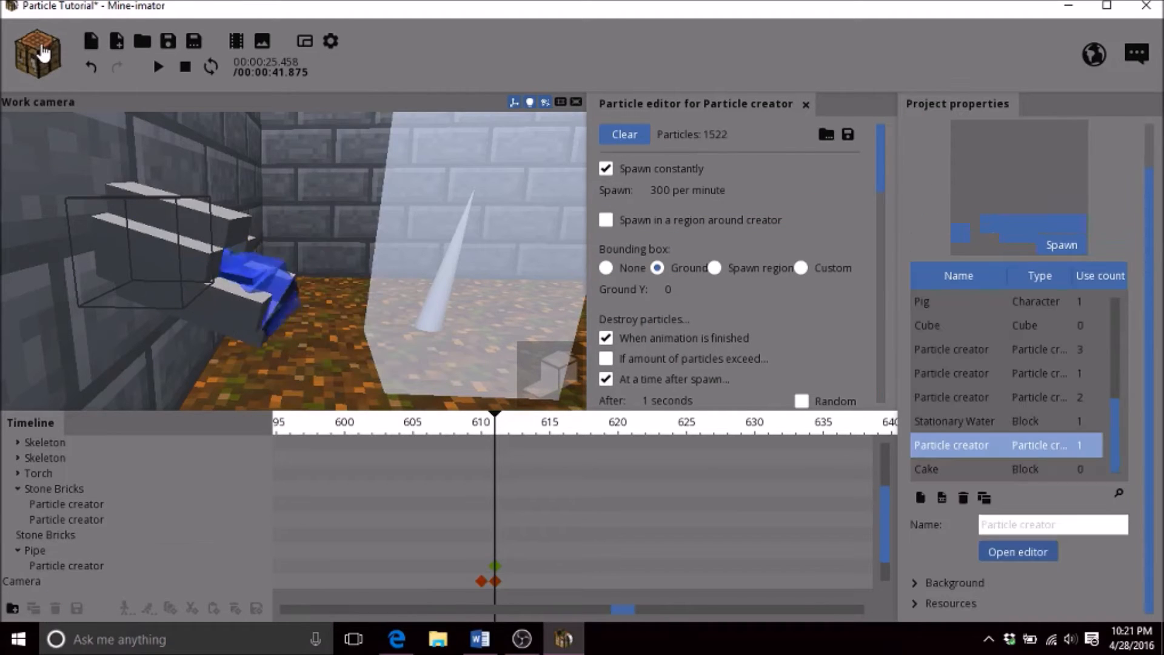
left_click(173, 42)
Create a new particle creator from the Fountain of cakes preset
left_click(40, 54)
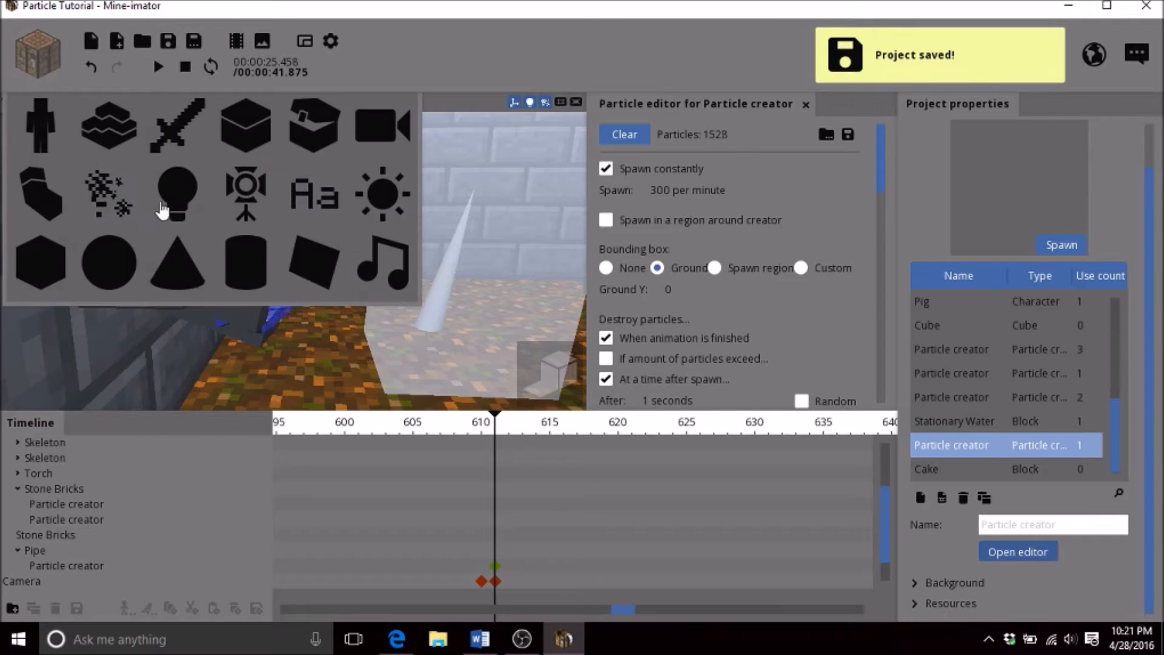
left_click(130, 213)
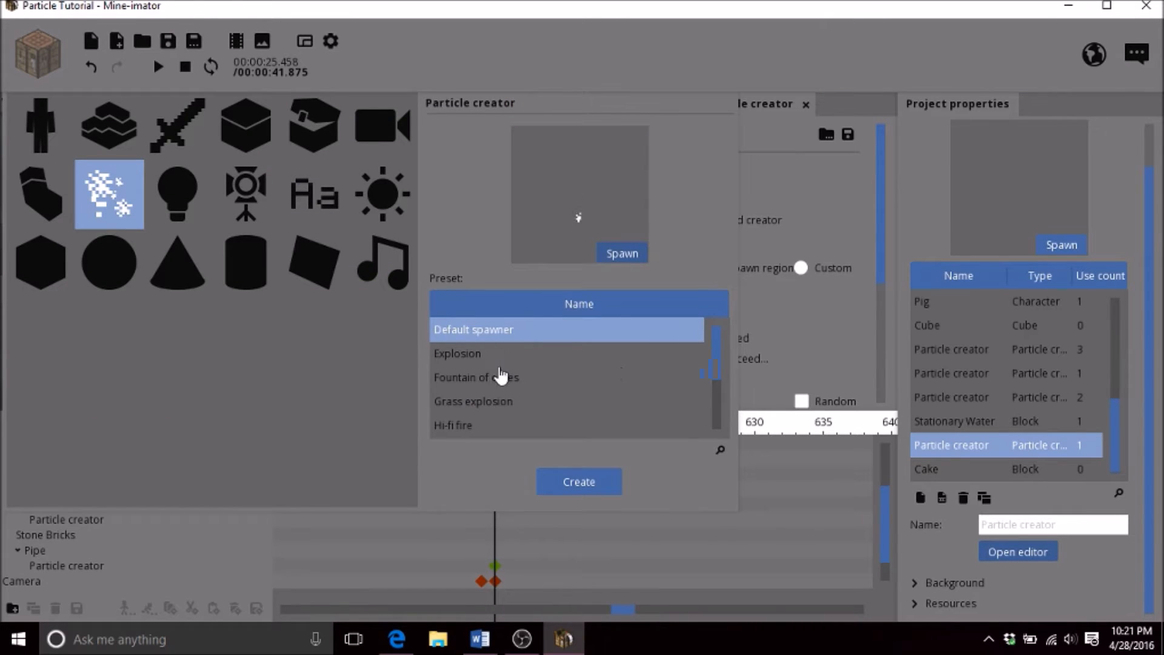
left_click_drag(717, 357, 714, 393)
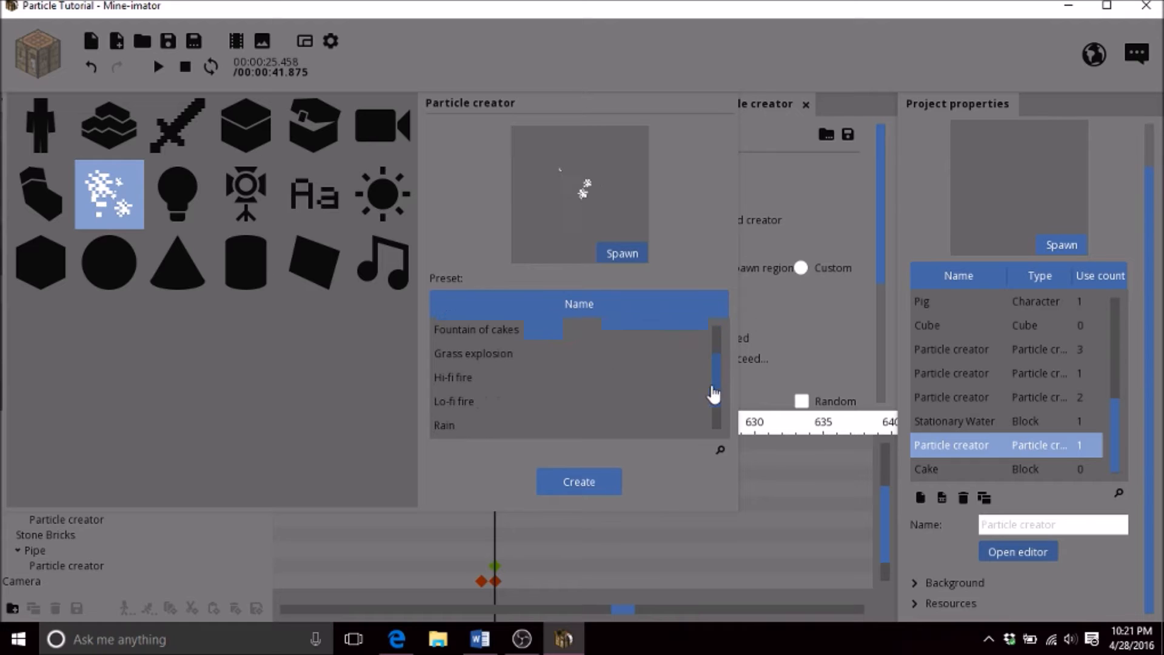
scroll(537, 381, "up", 3)
left_click(520, 379)
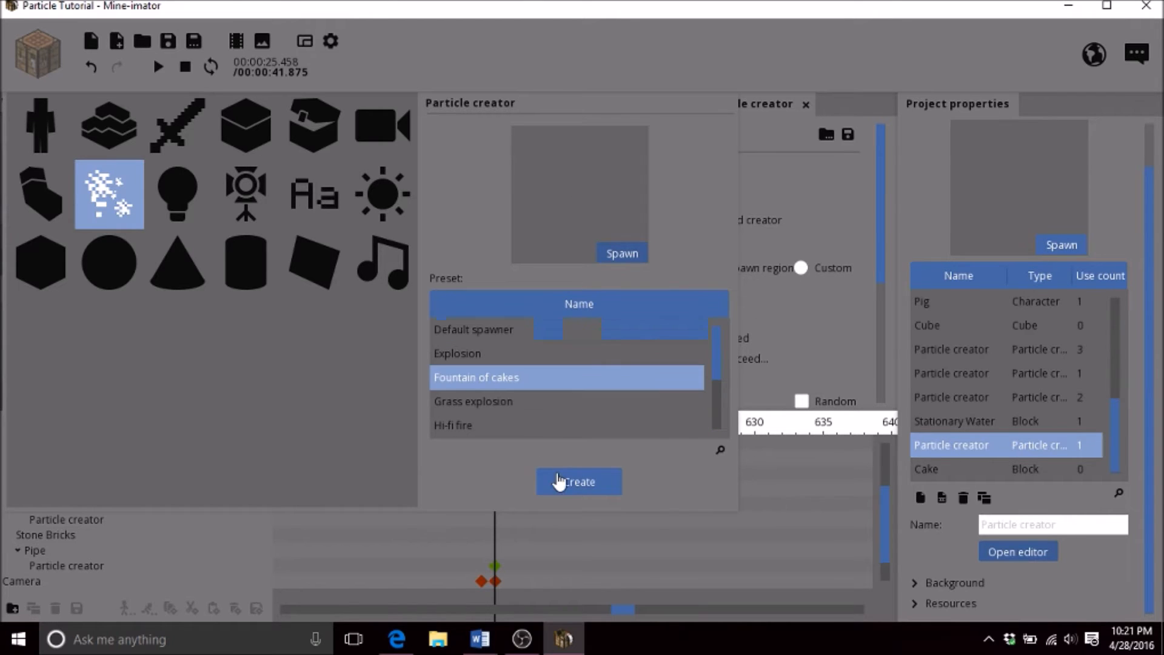
left_click(578, 482)
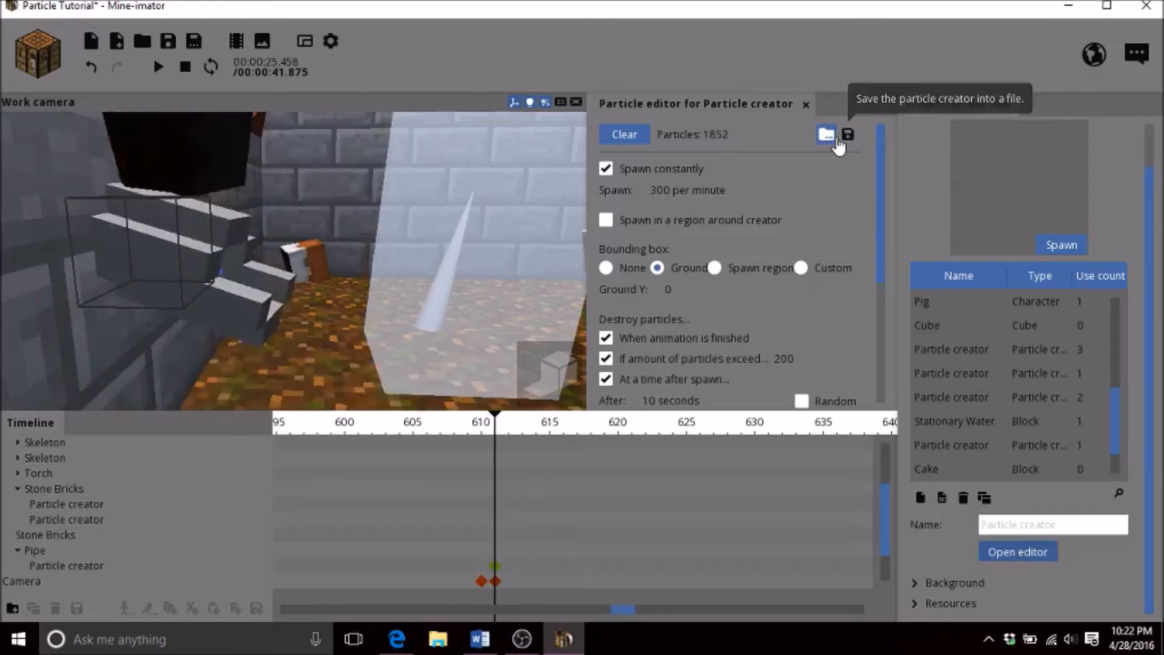
Save the particle creator open in the editor to a file named temporary water
scroll(871, 204, "down", 5)
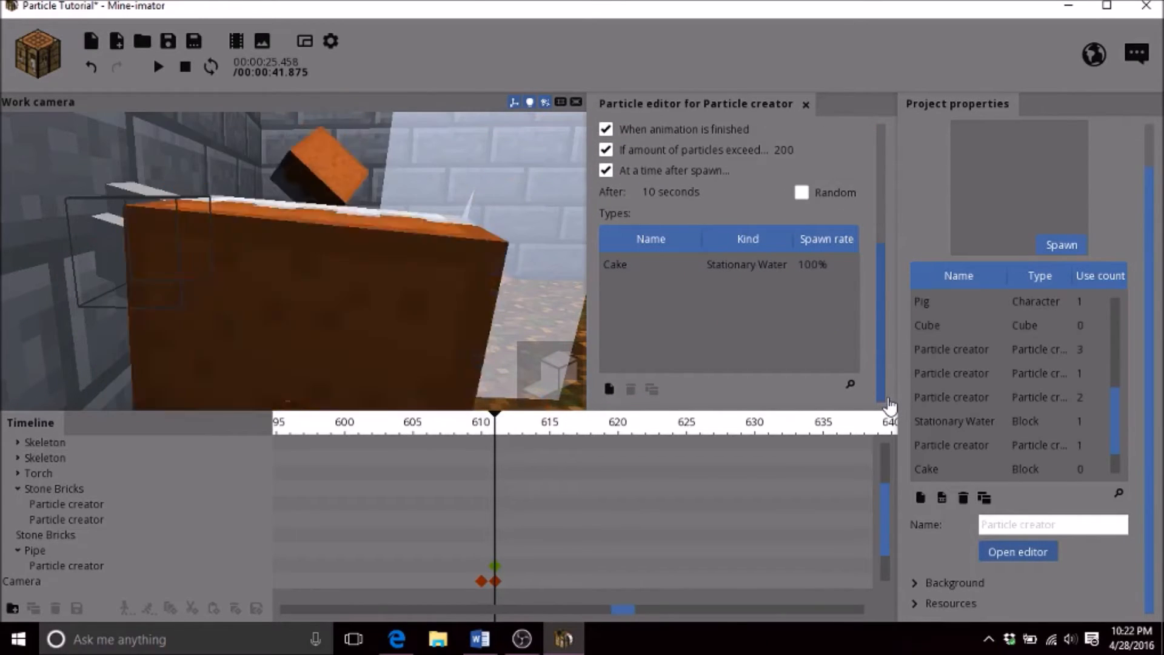
scroll(867, 273, "up", 5)
left_click(846, 136)
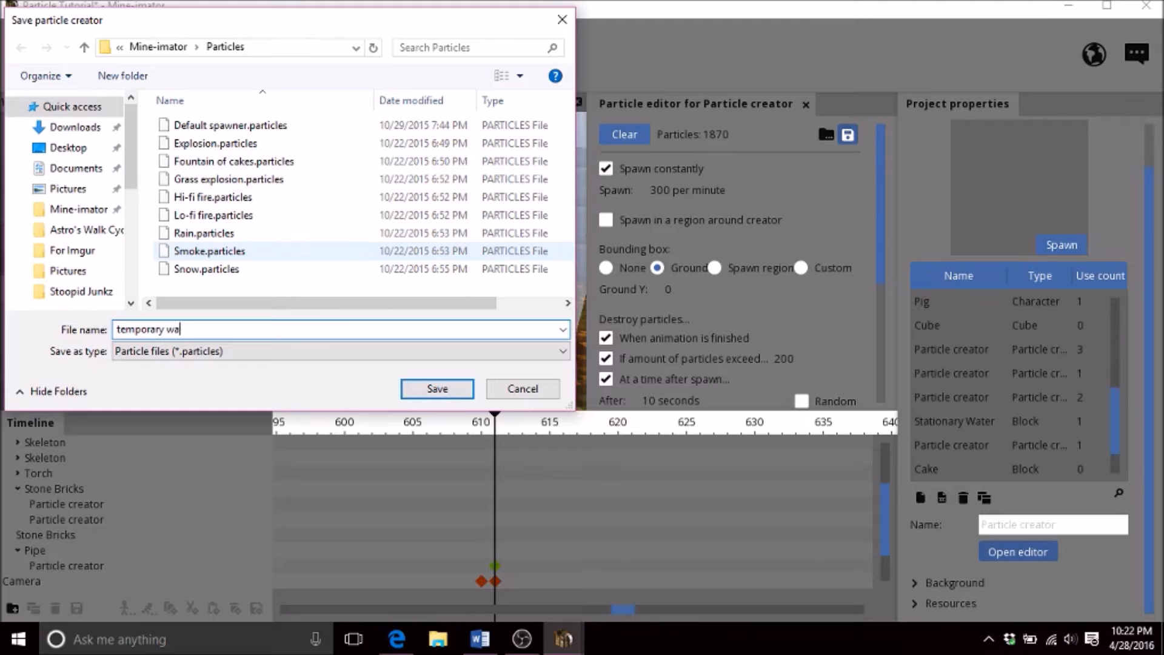
left_click(420, 390)
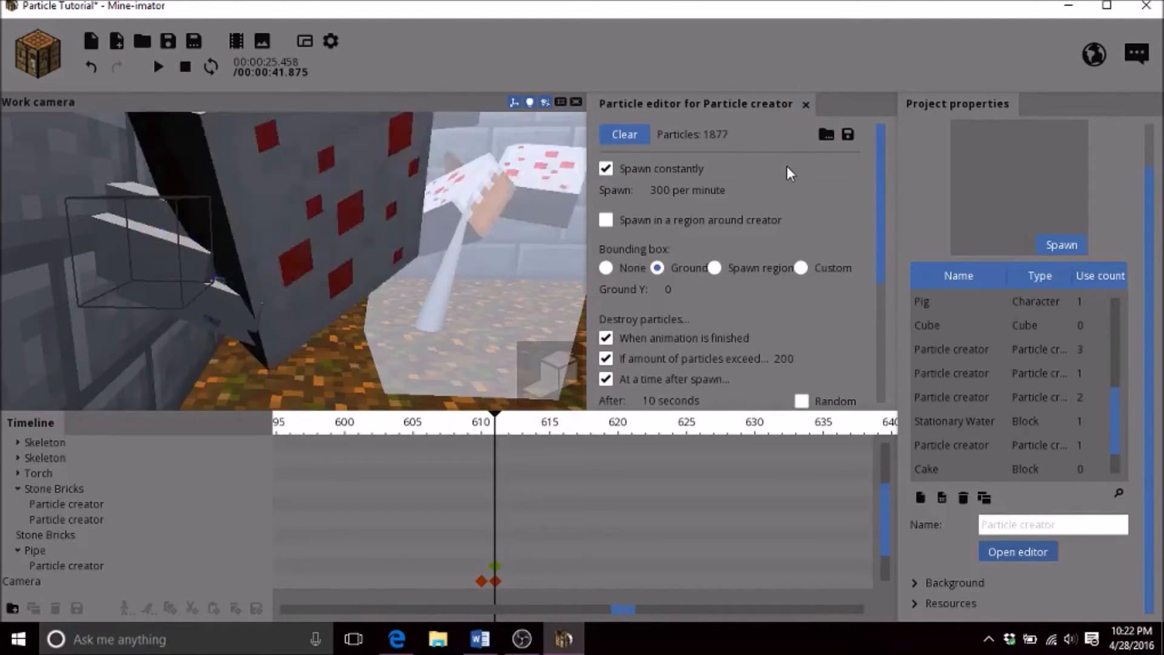
Close the particle editor and parent the new unparented particle creator at the end of the timeline to Pipe
left_click(808, 104)
scroll(1118, 462, "down", 2)
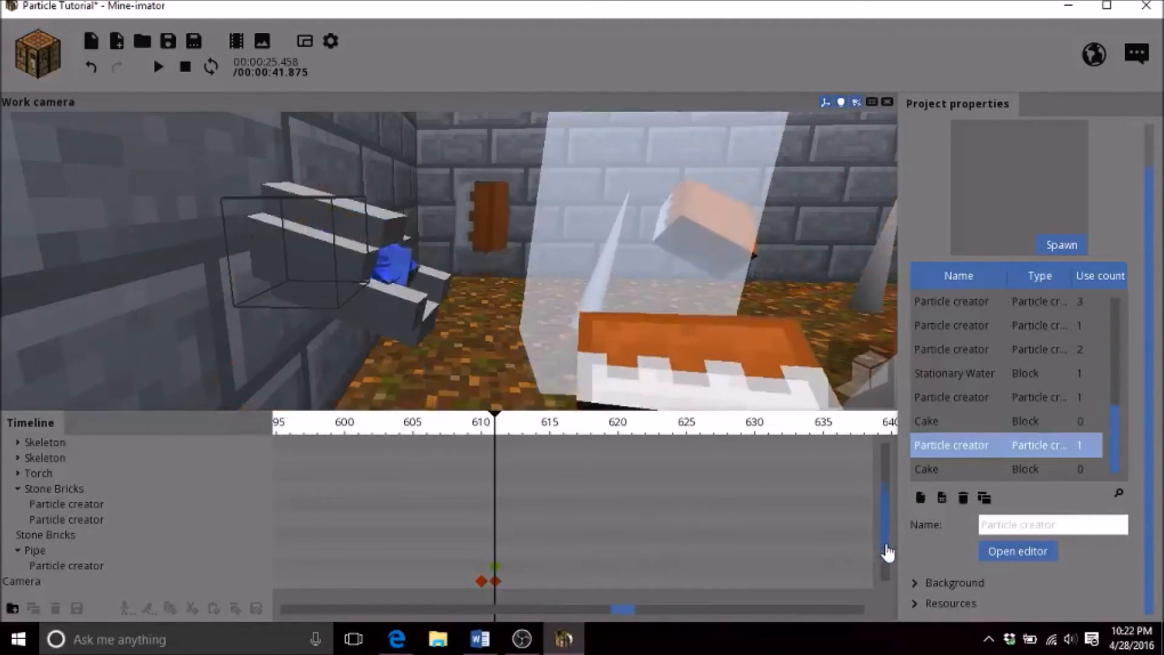
left_click_drag(887, 551, 886, 577)
left_click(11, 582)
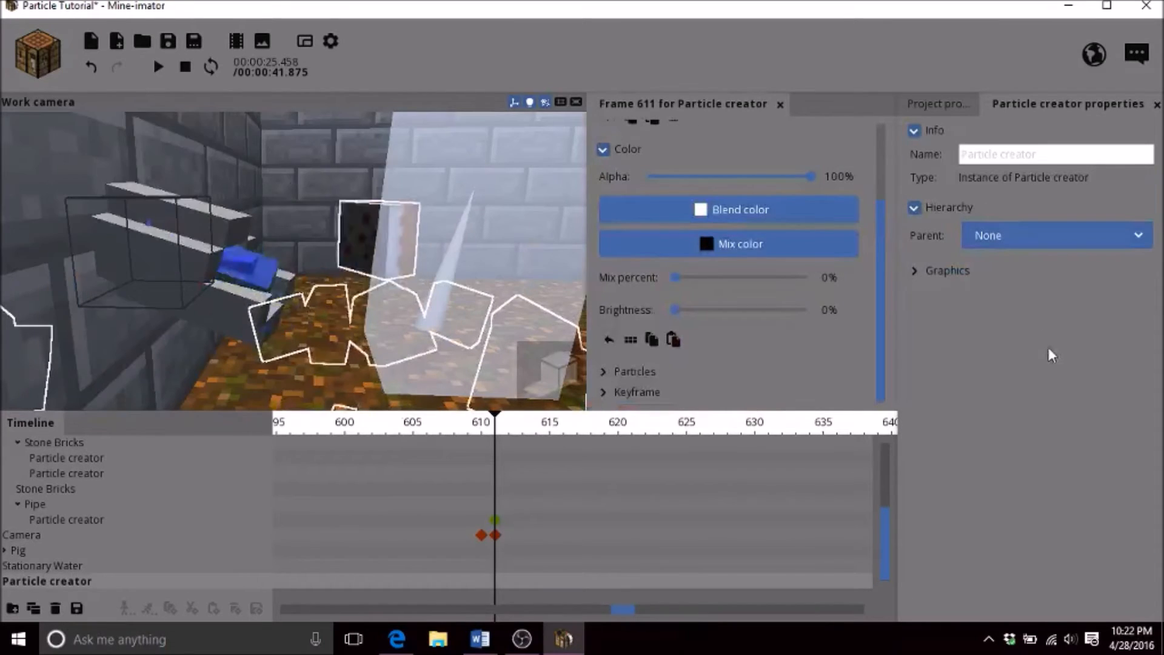
left_click(1018, 242)
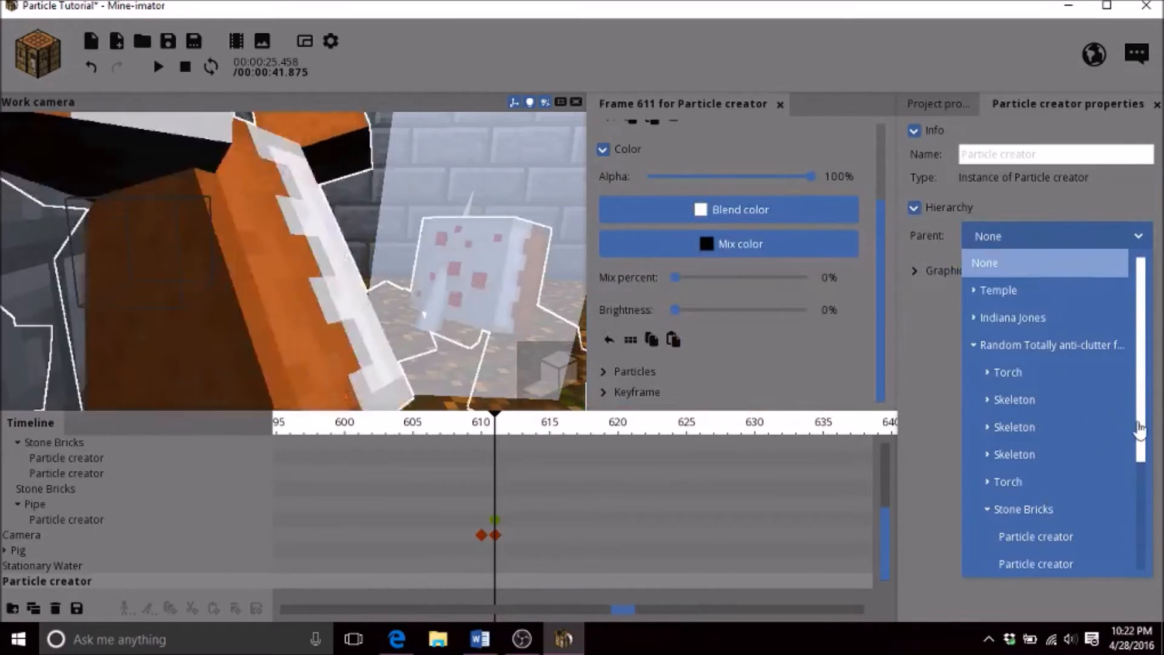
scroll(1057, 544, "down", 3)
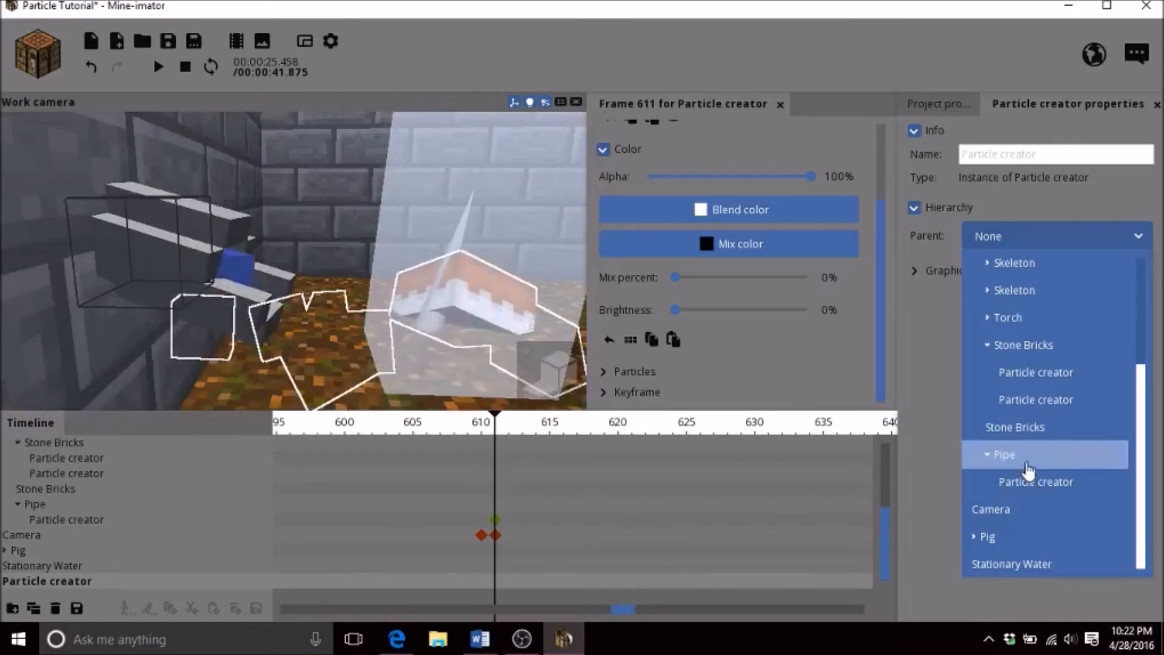
left_click(1022, 454)
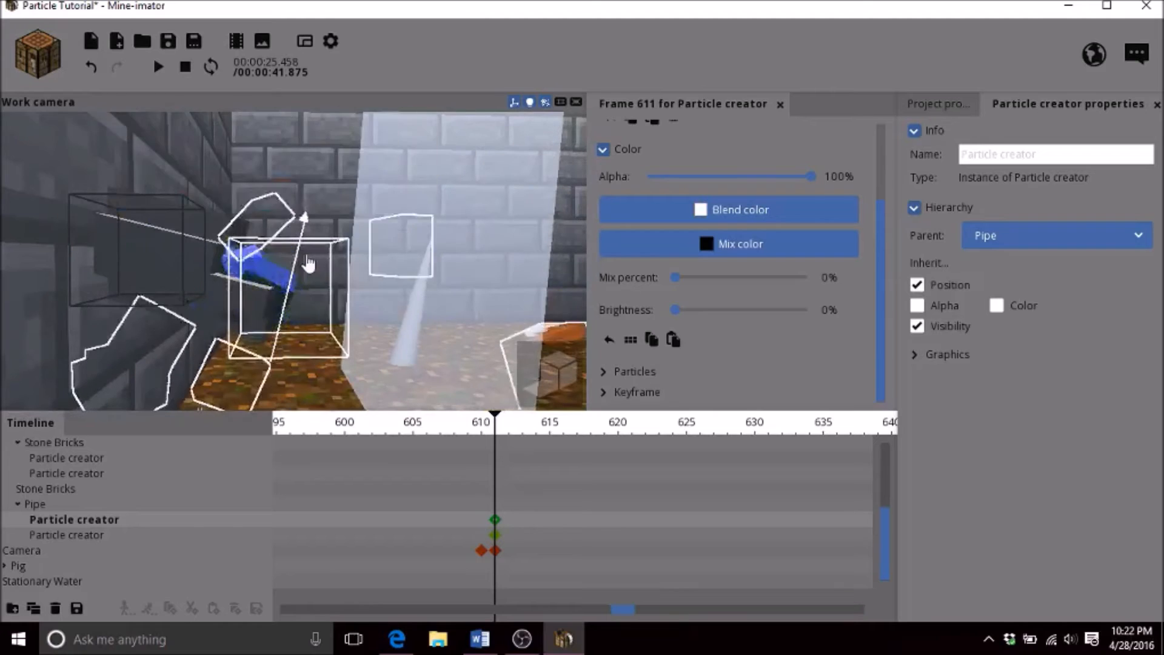
scroll(294, 261, "up", 1)
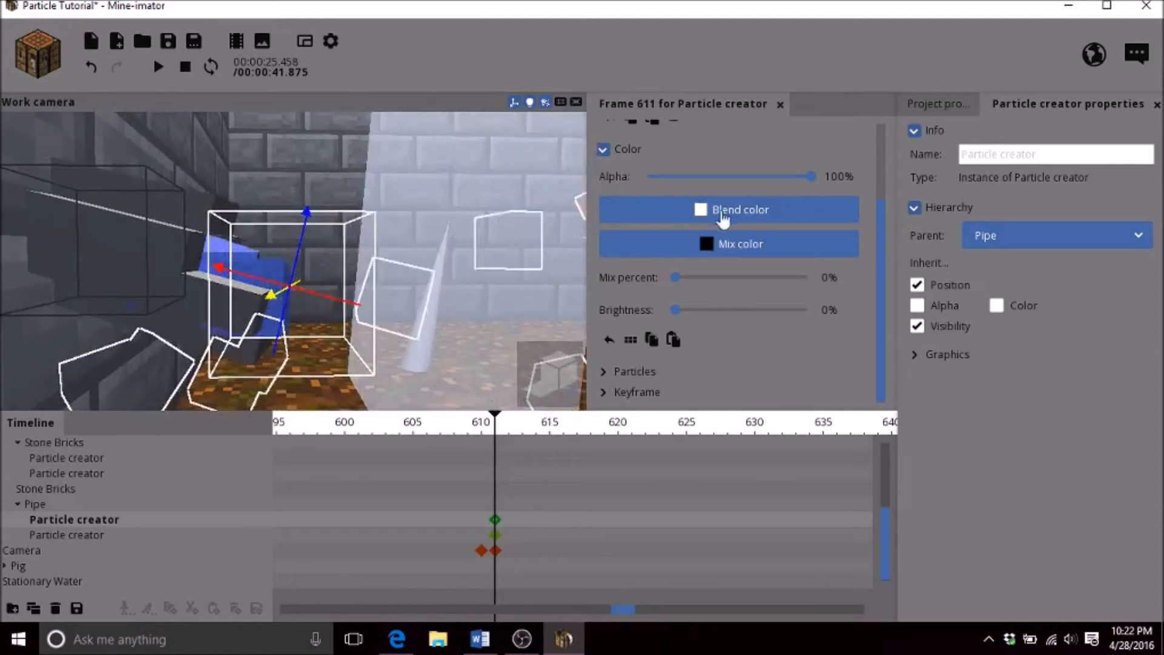
Open the new particle creator in the particle editor and import temporary water.particles into it
left_click(939, 110)
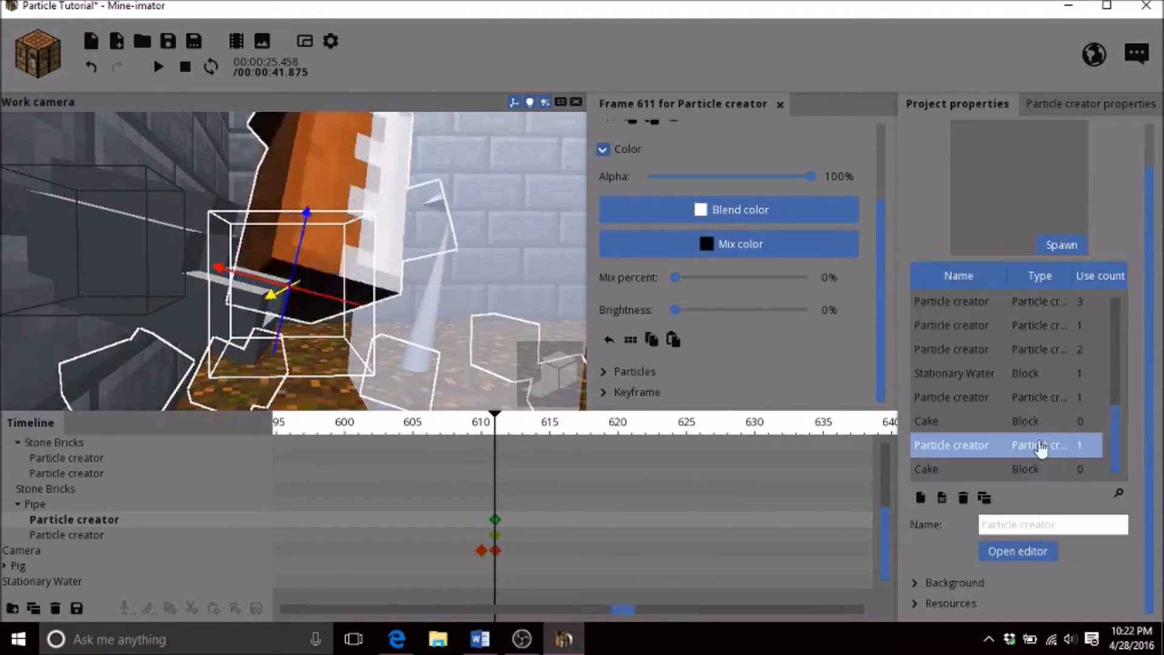
left_click(1033, 555)
left_click(830, 140)
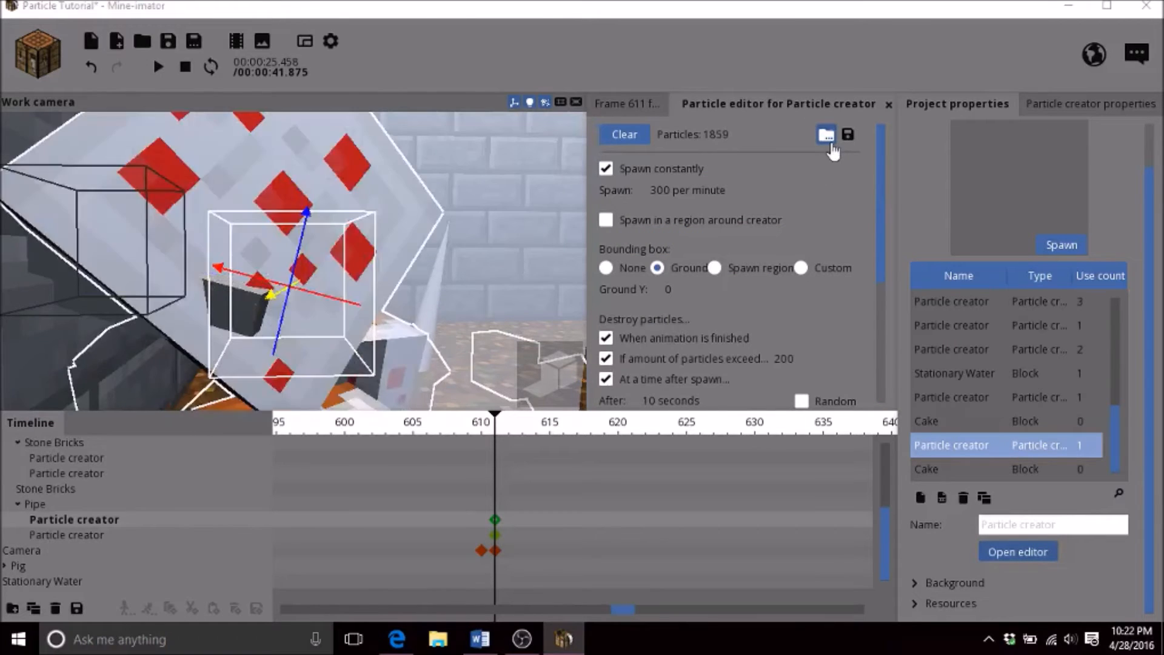
double_click(247, 289)
right_click_drag(293, 261, 324, 236)
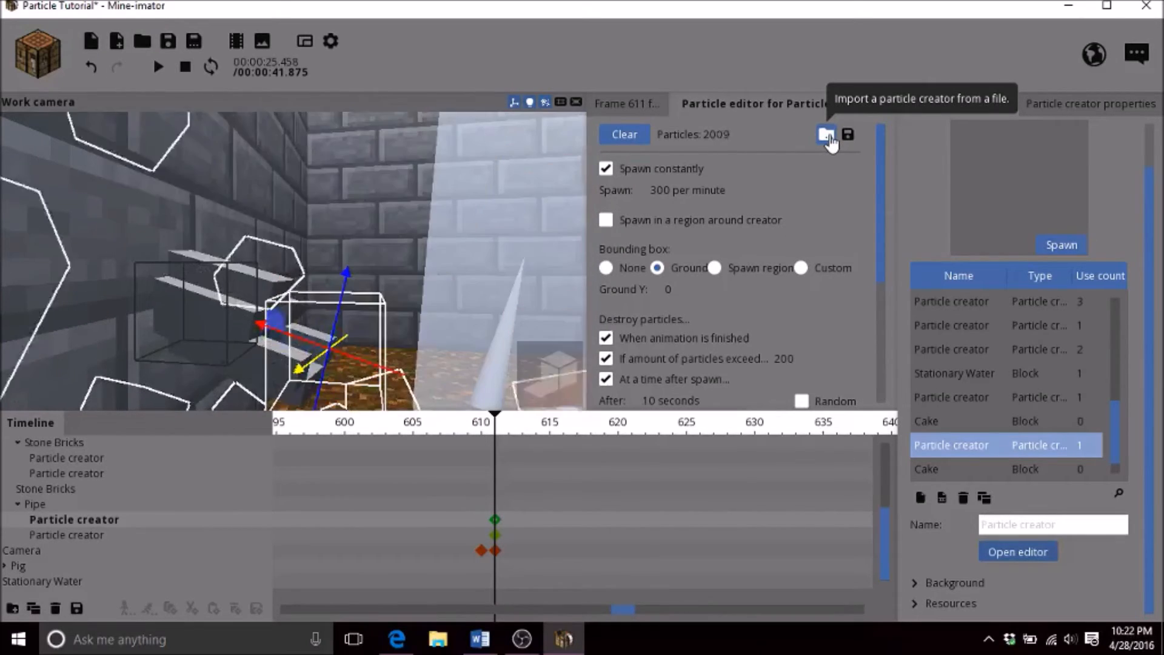
Import temporary water.particles into the new particle creator once more and save the project
left_click_drag(1119, 423, 1118, 468)
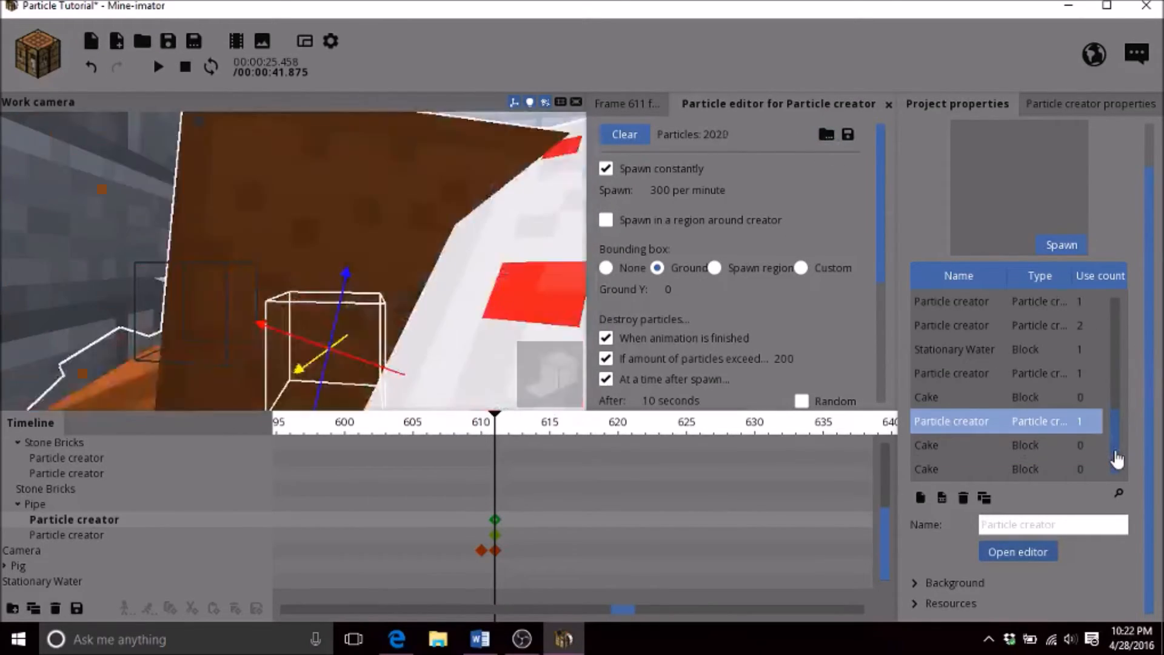
left_click(824, 135)
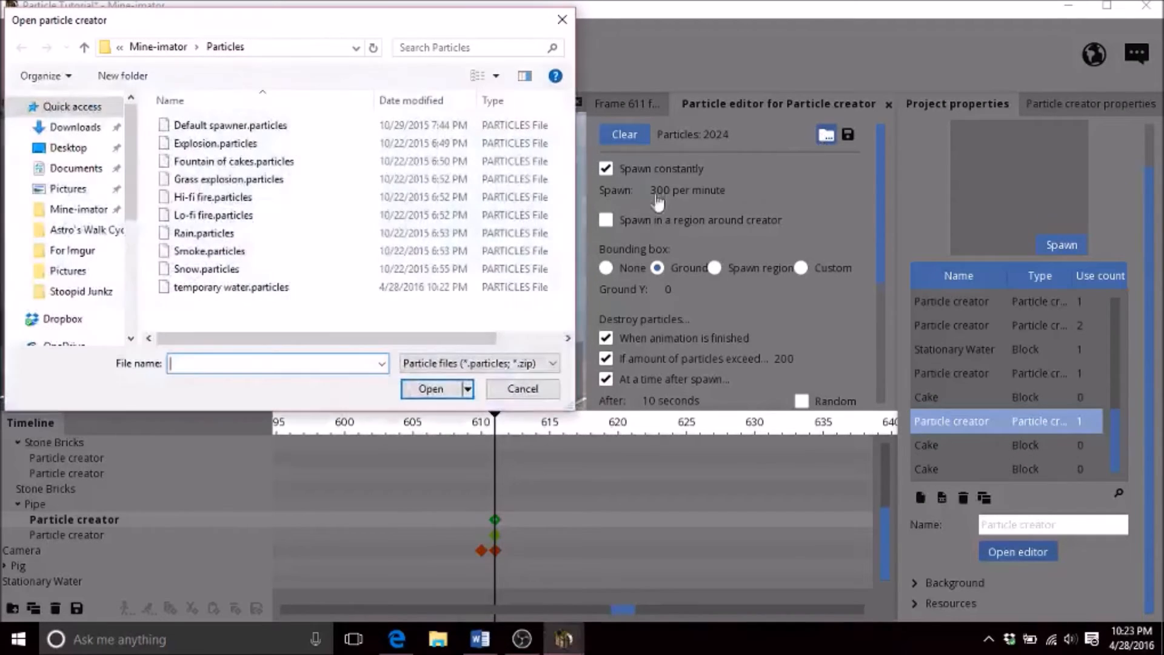
double_click(274, 288)
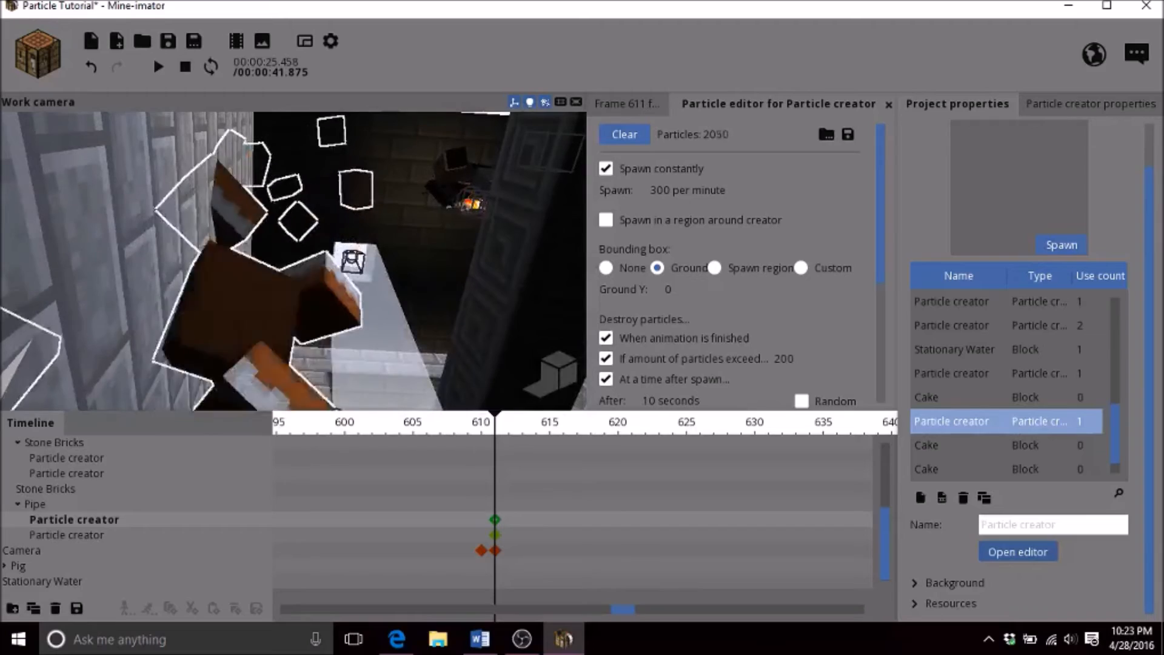
mouse_move(407, 246)
right_mouse_down()
mouse_move(405, 258)
mouse_move(407, 246)
right_mouse_up()
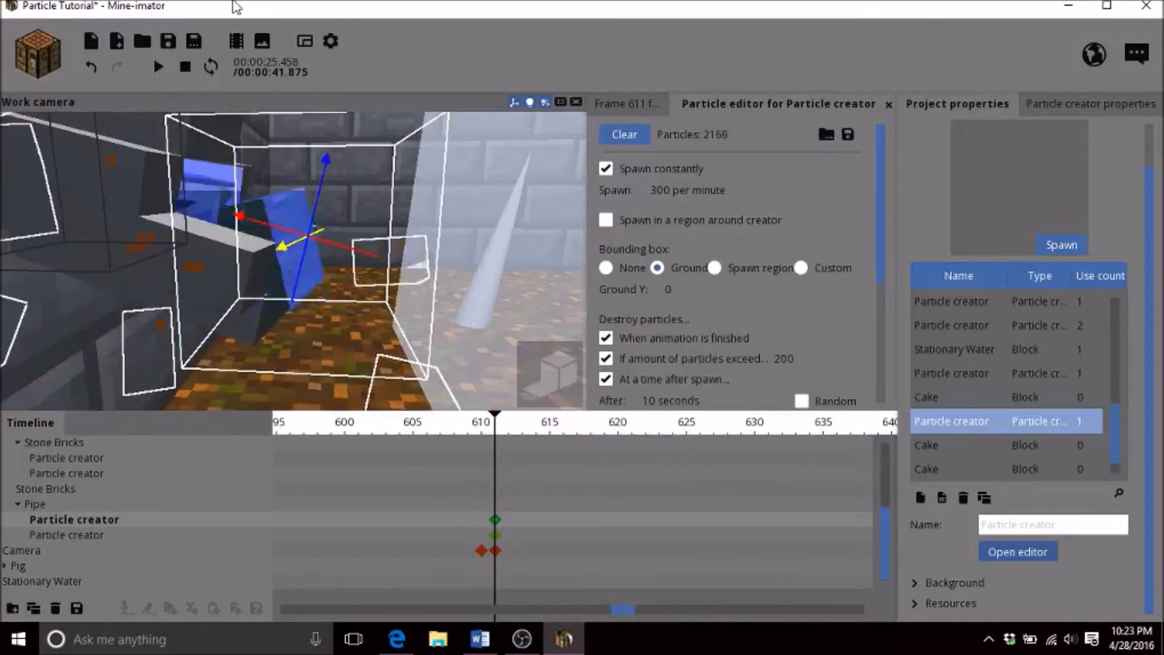
left_click(168, 41)
Set the kind of the Cake particle type to Stationary Water
left_click_drag(880, 259, 880, 346)
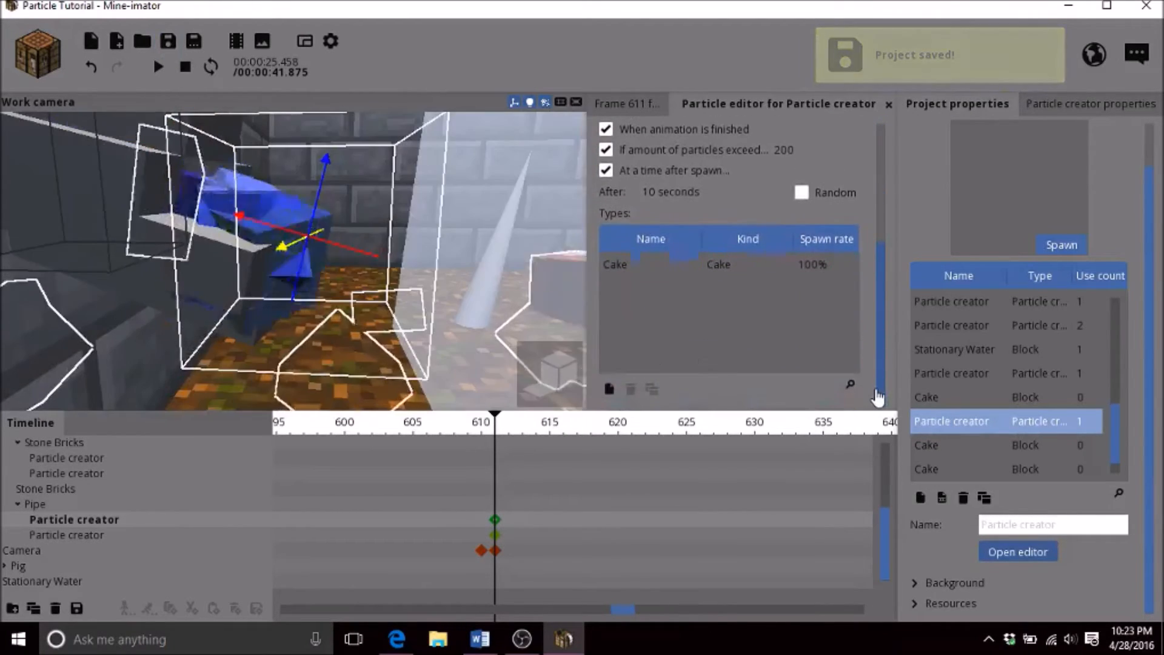
left_click(790, 272)
left_click_drag(878, 234, 879, 273)
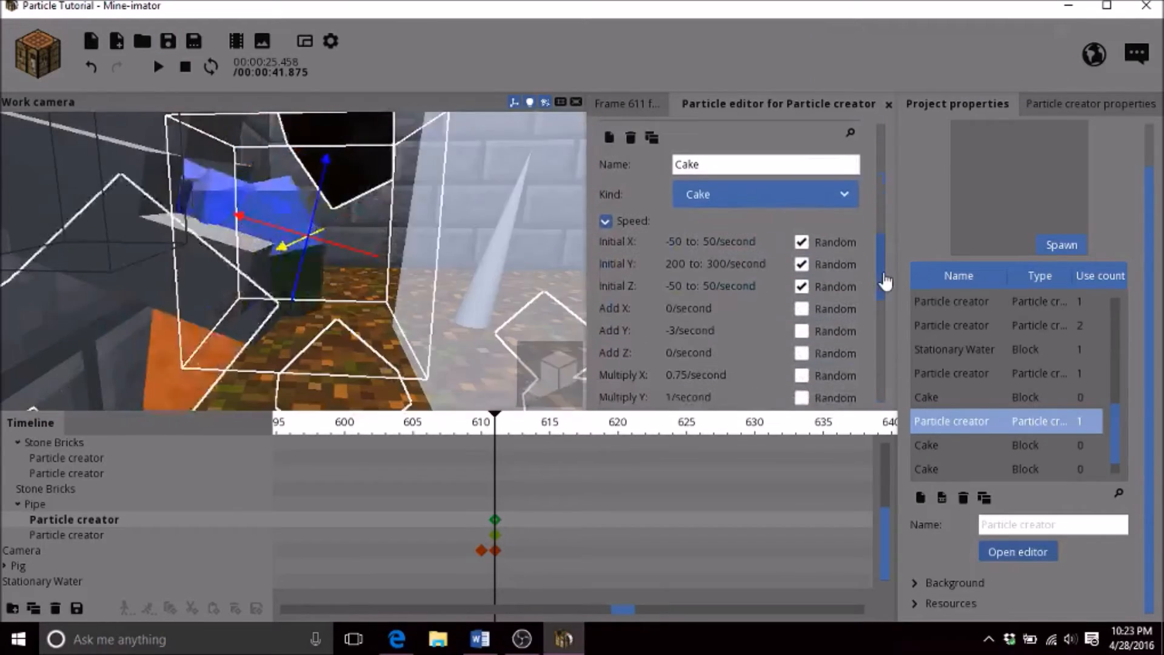
left_click(824, 195)
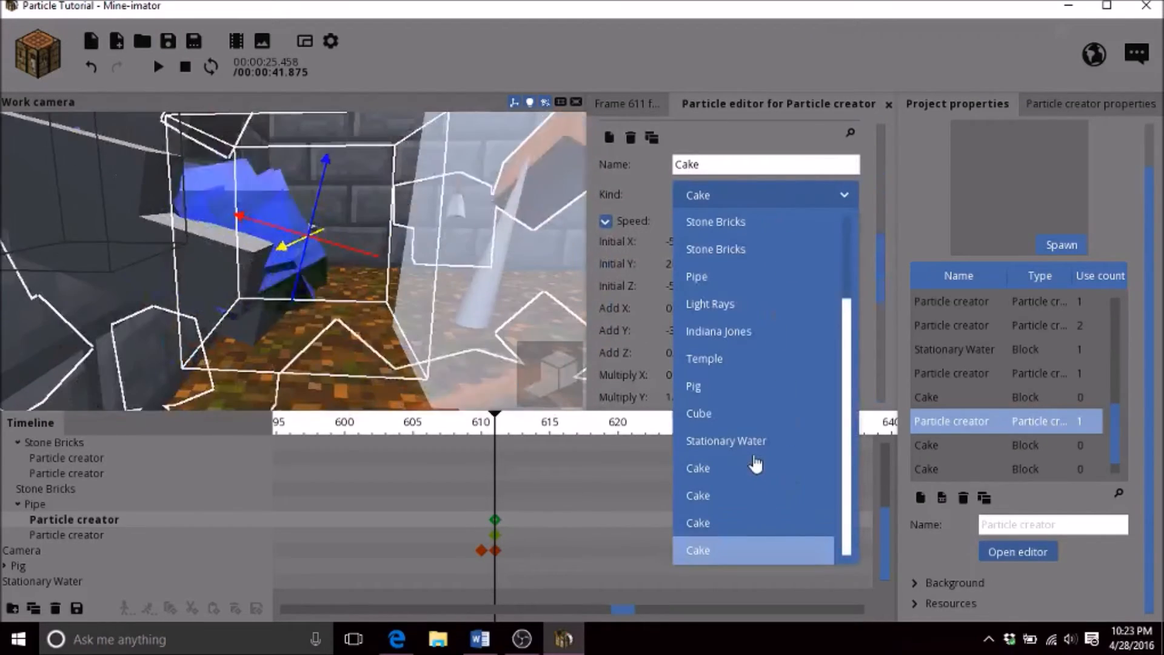
left_click(753, 445)
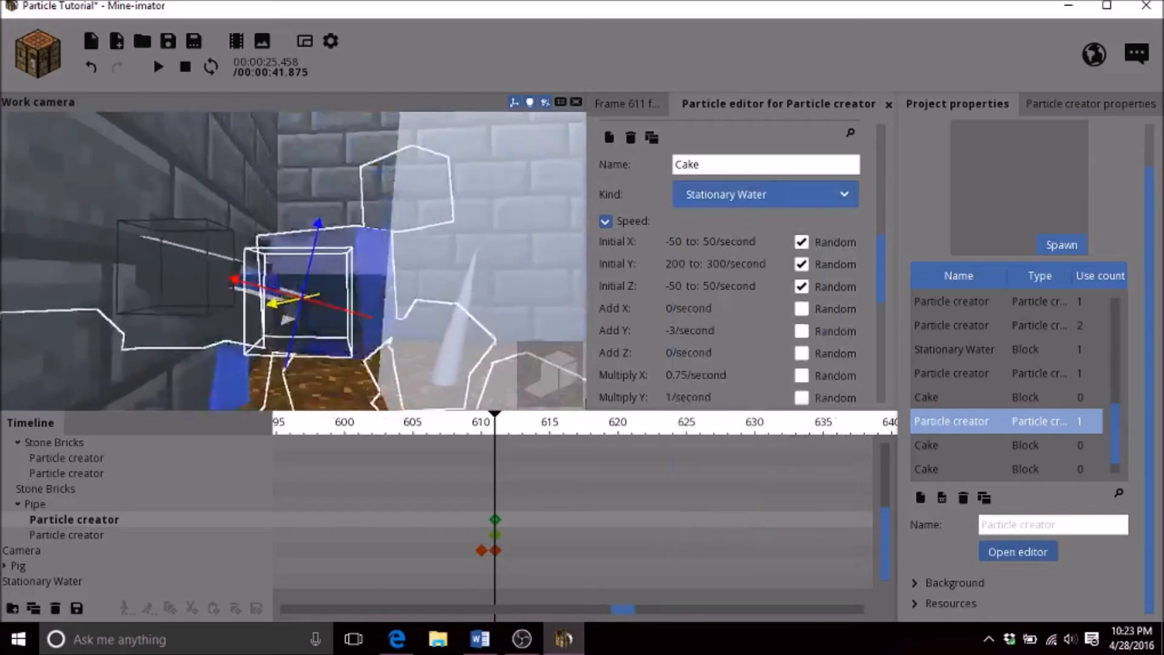
Inspect the two particle creators under Pipe up close in the viewport, finishing with the new one selected
scroll(789, 243, "down", 2)
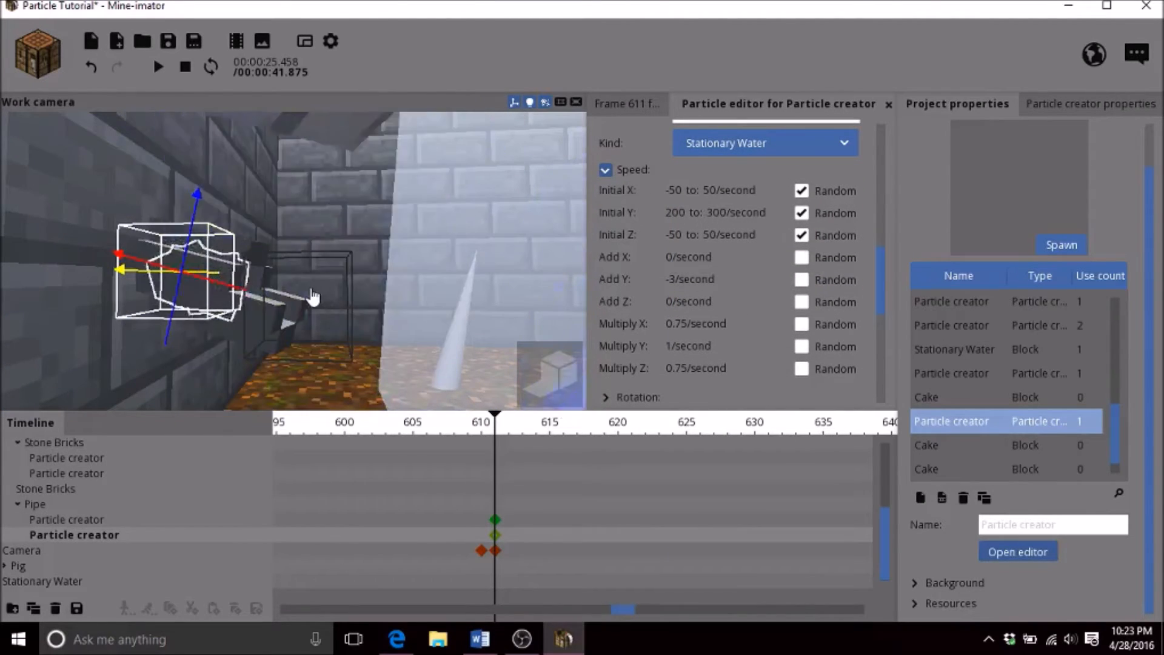
left_click(311, 293)
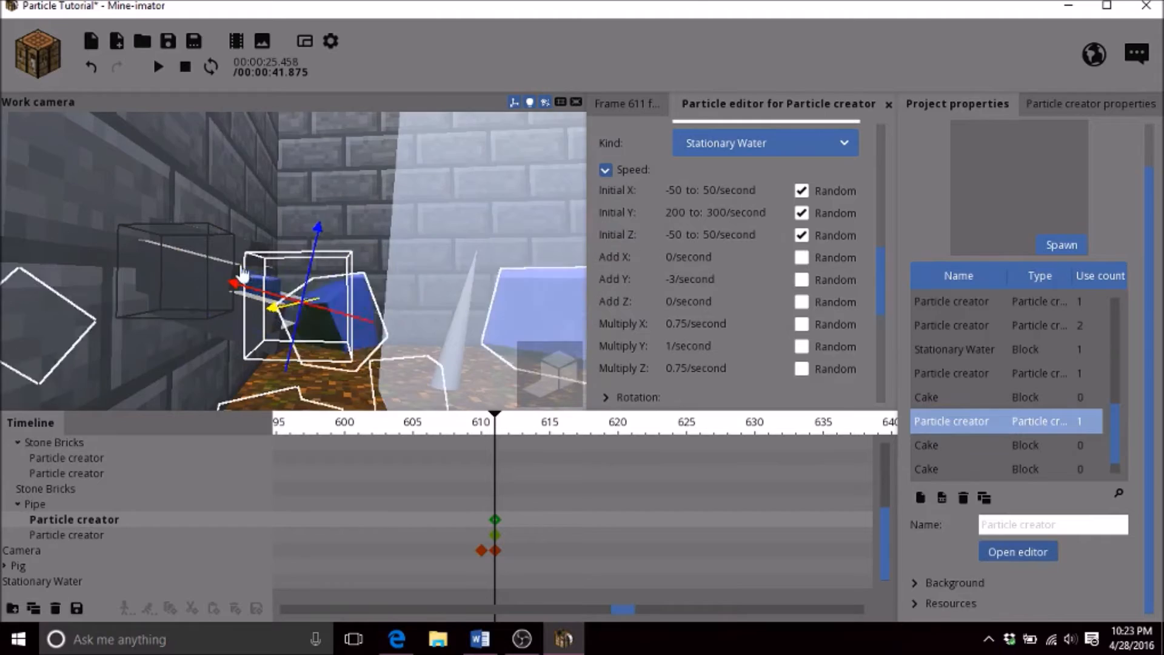
left_click(190, 263)
left_click_drag(879, 276, 878, 143)
left_click_drag(515, 260, 362, 302)
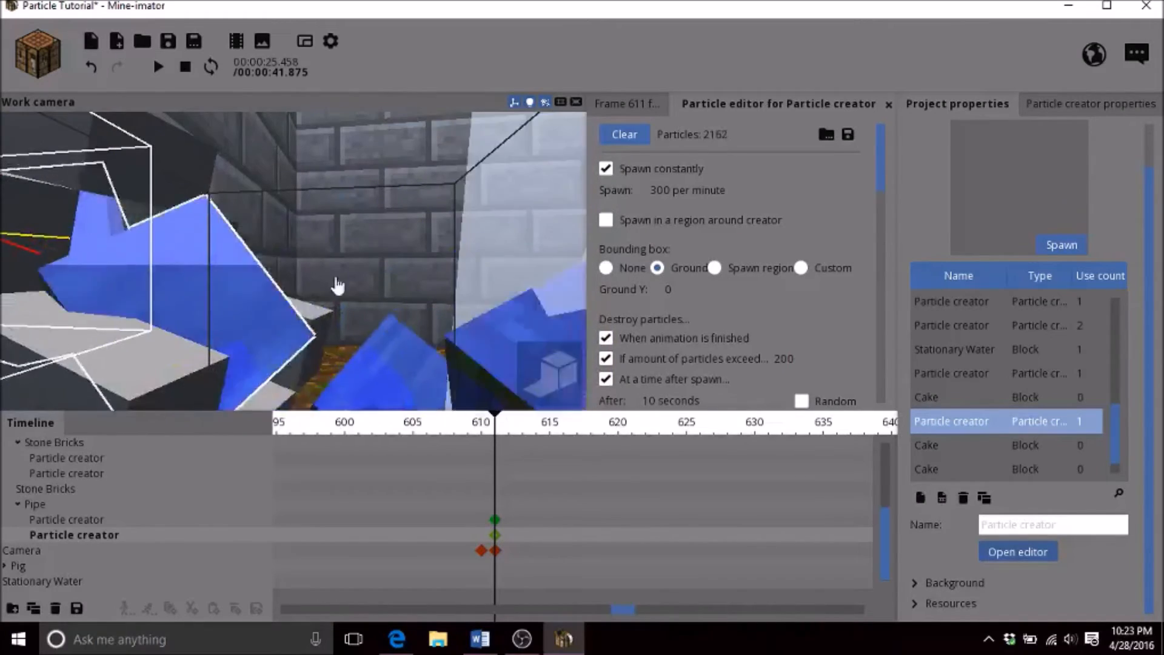
left_click(323, 287)
scroll(427, 250, "down", 3)
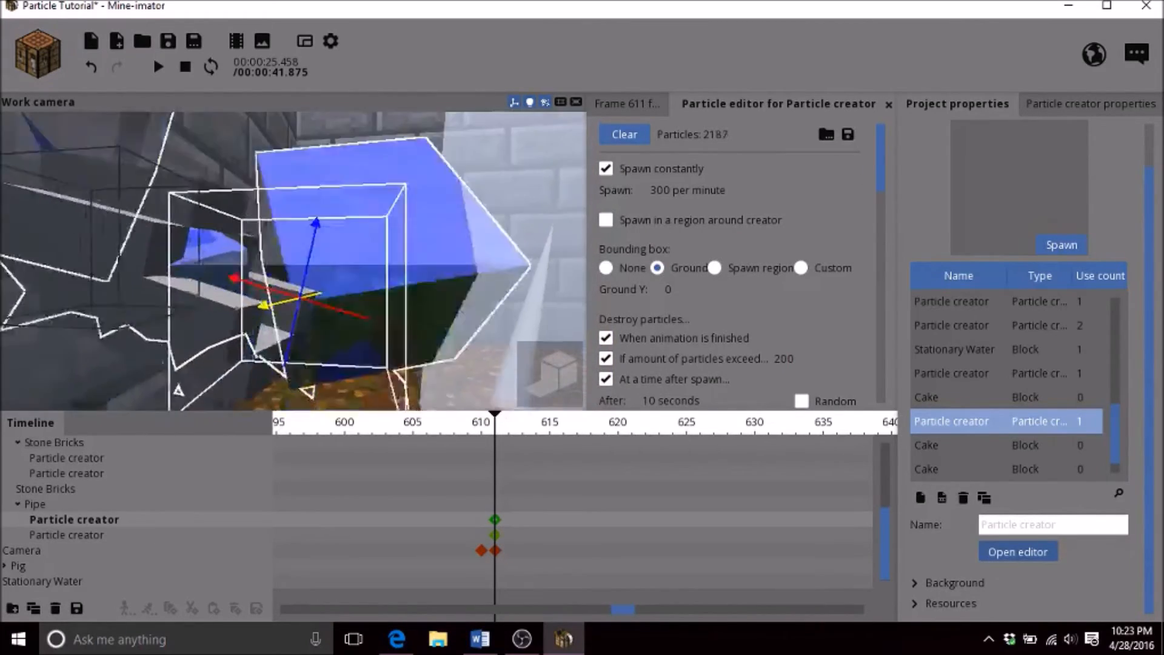
Turn off Random for the Cake type's initial X, Y and Z speeds and reset all its speed values to their defaults
left_click_drag(879, 190, 873, 231)
scroll(837, 242, "down", 5)
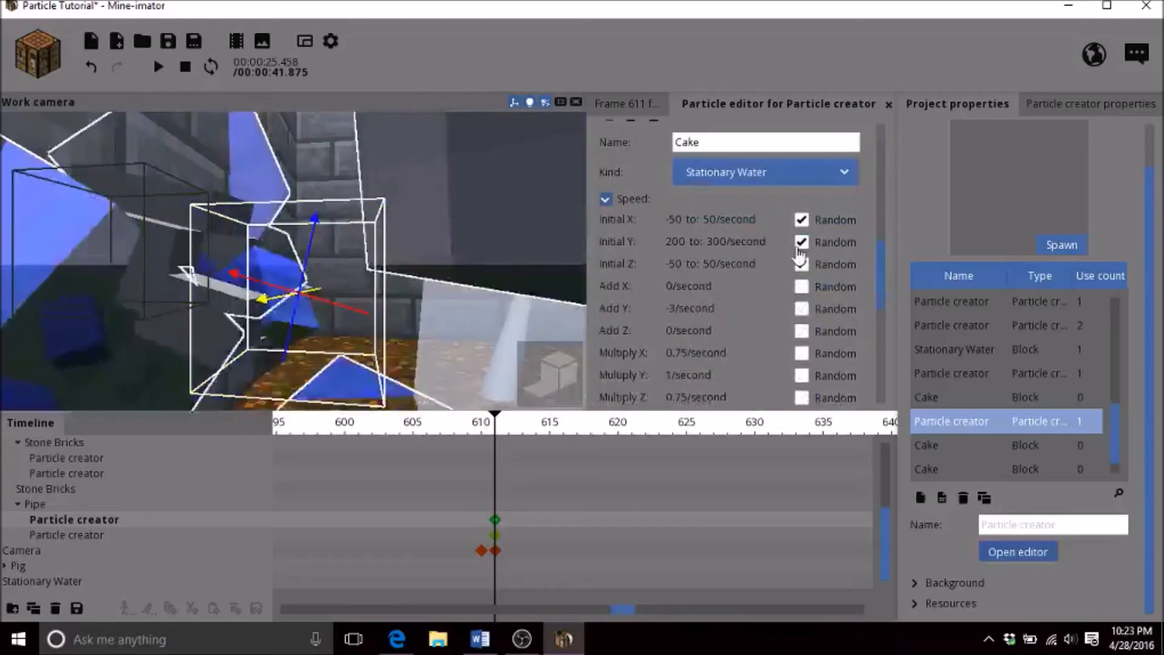
left_click(802, 242)
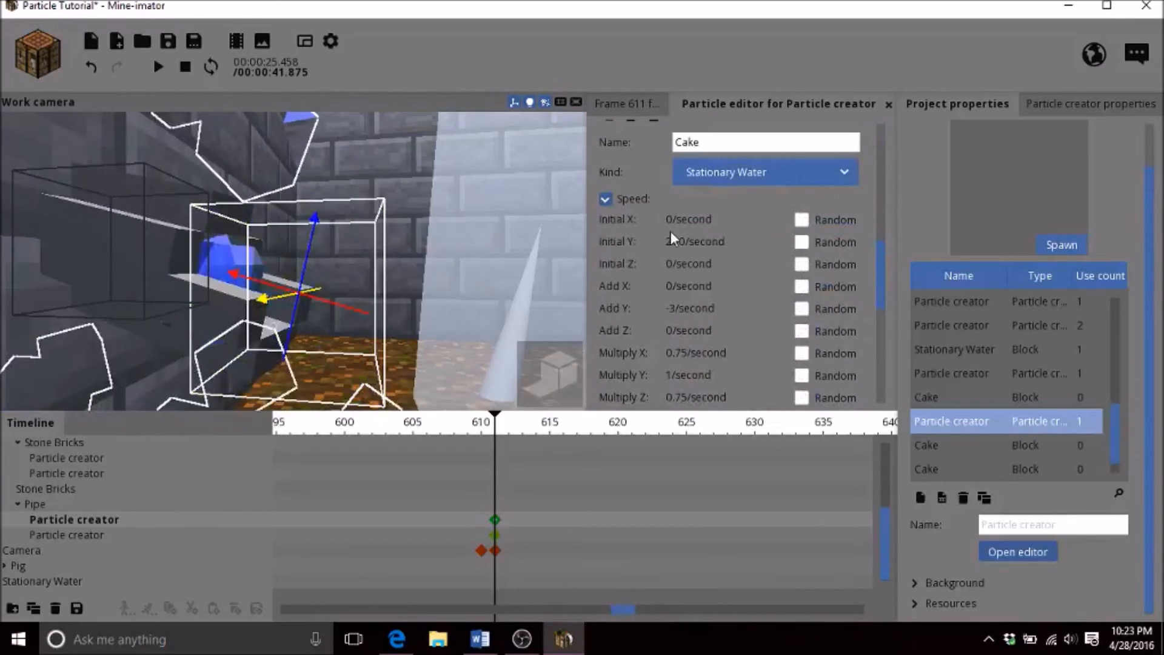
right_click(683, 242)
right_click(695, 306)
right_click(695, 353)
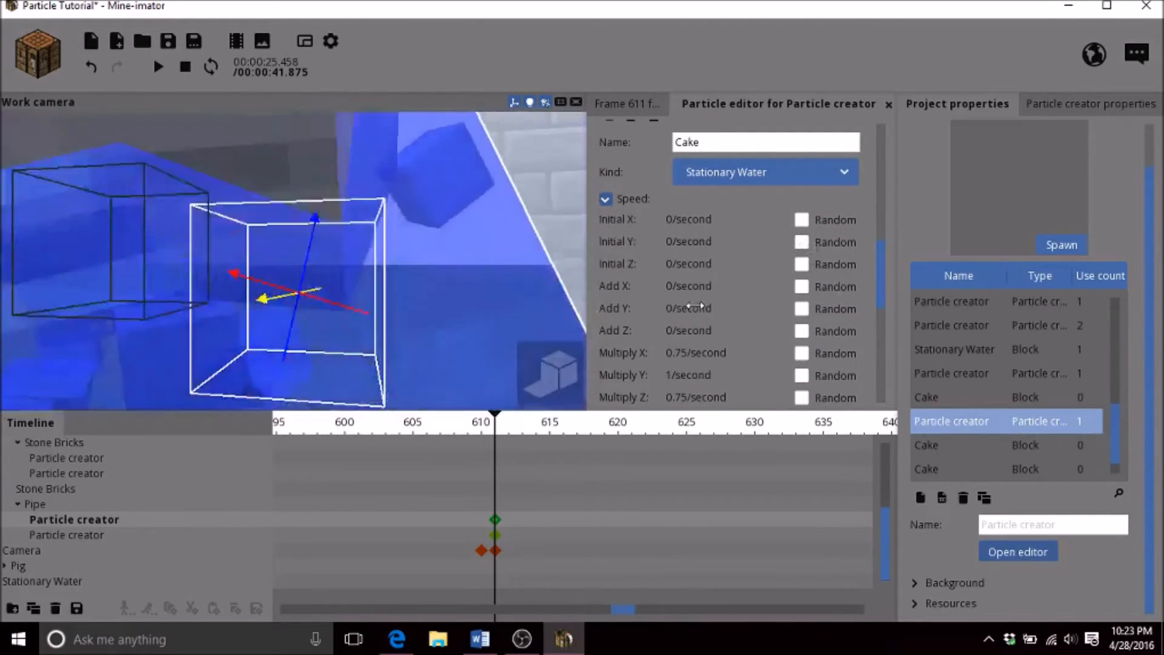
scroll(697, 351, "down", 1)
right_click(704, 369)
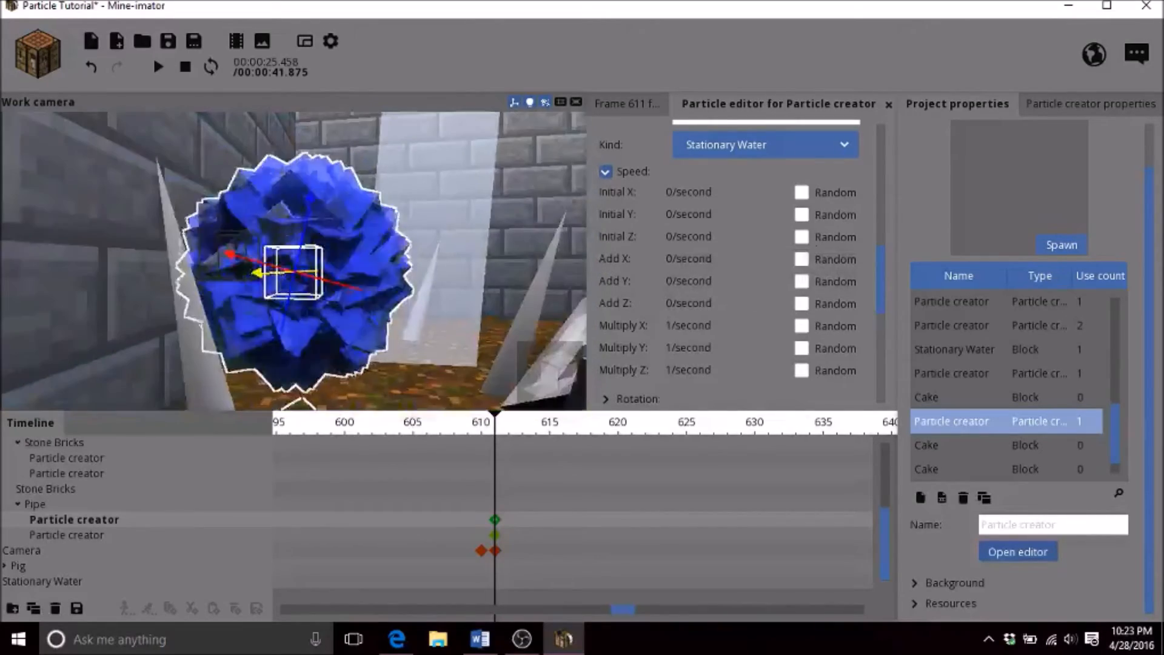
Look up the scale of the Cake type in the other Stationary Water particle creator
scroll(507, 274, "up", 1)
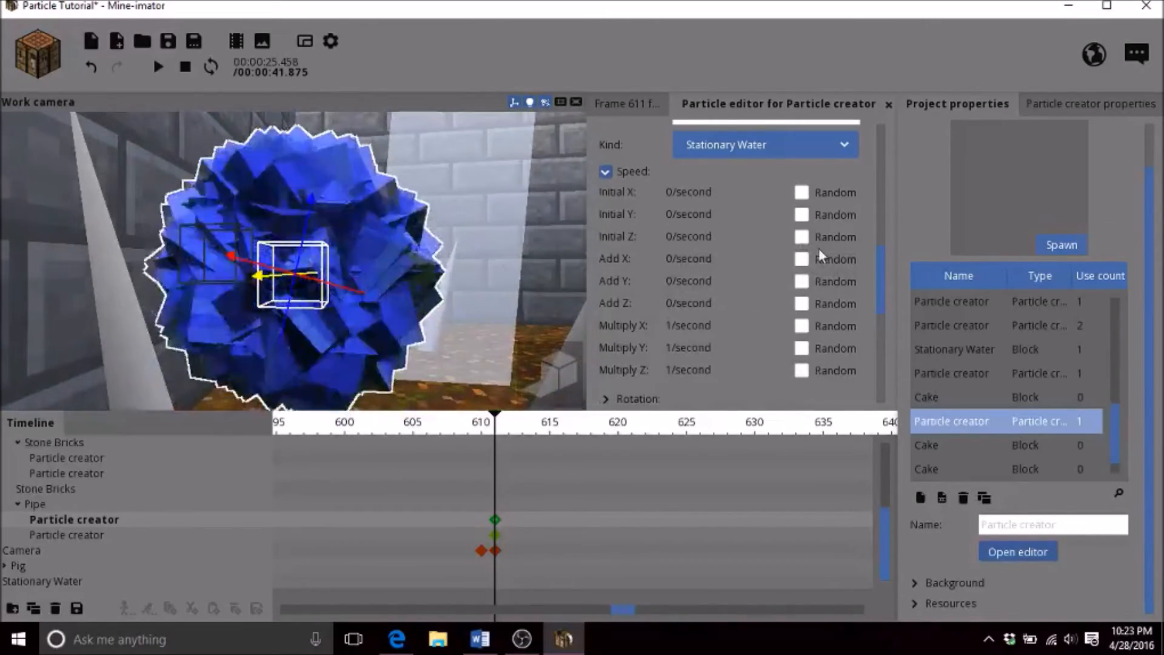
left_click_drag(891, 283, 847, 368)
scroll(848, 370, "down", 3)
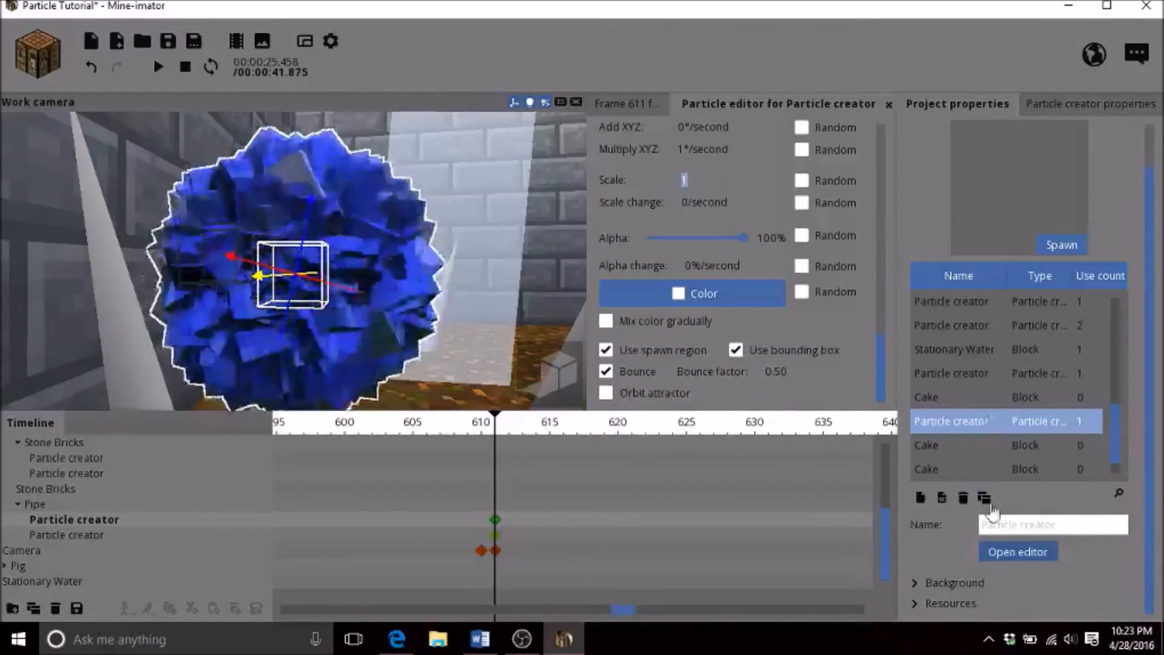
left_click(993, 375)
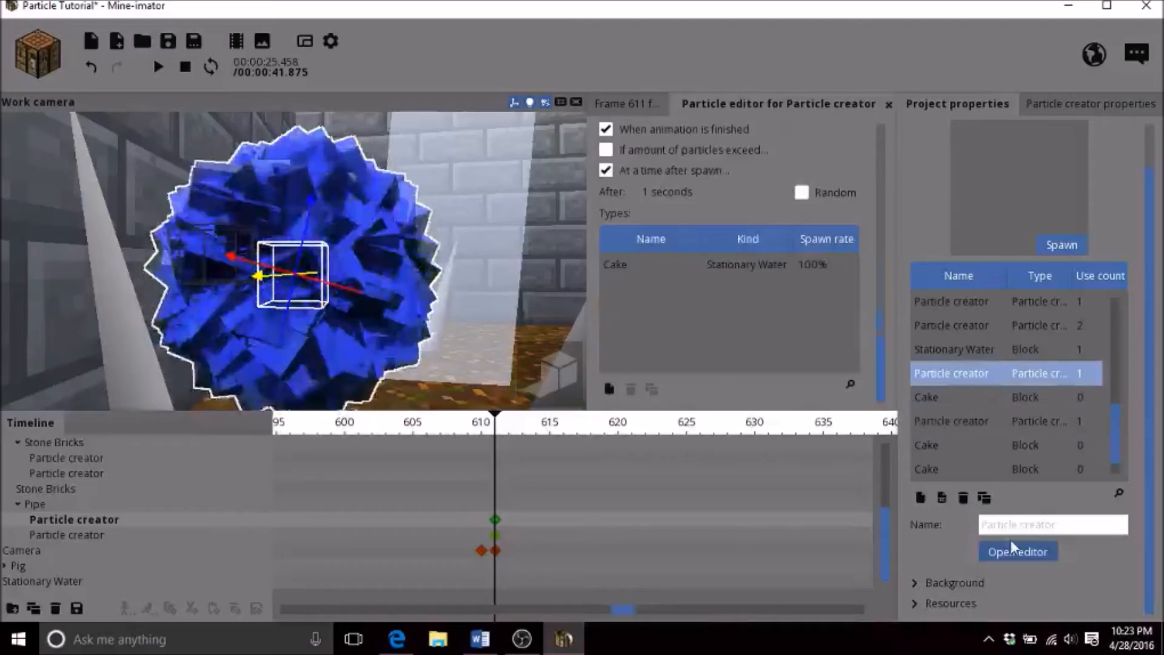
left_click(785, 265)
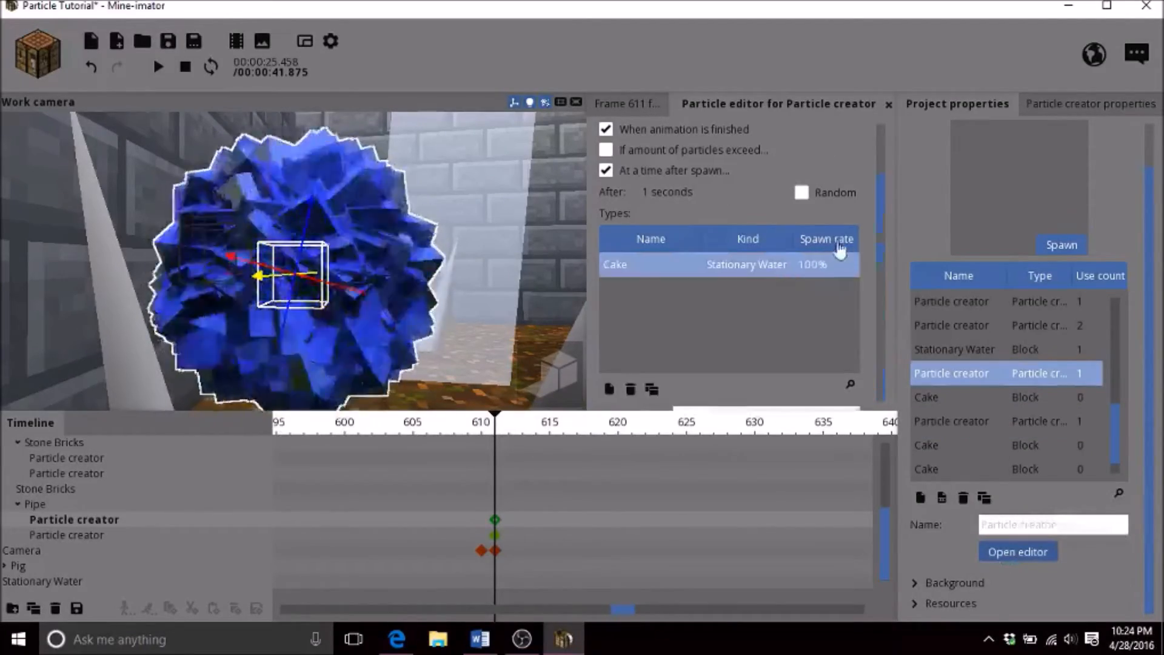
left_click_drag(879, 232, 871, 374)
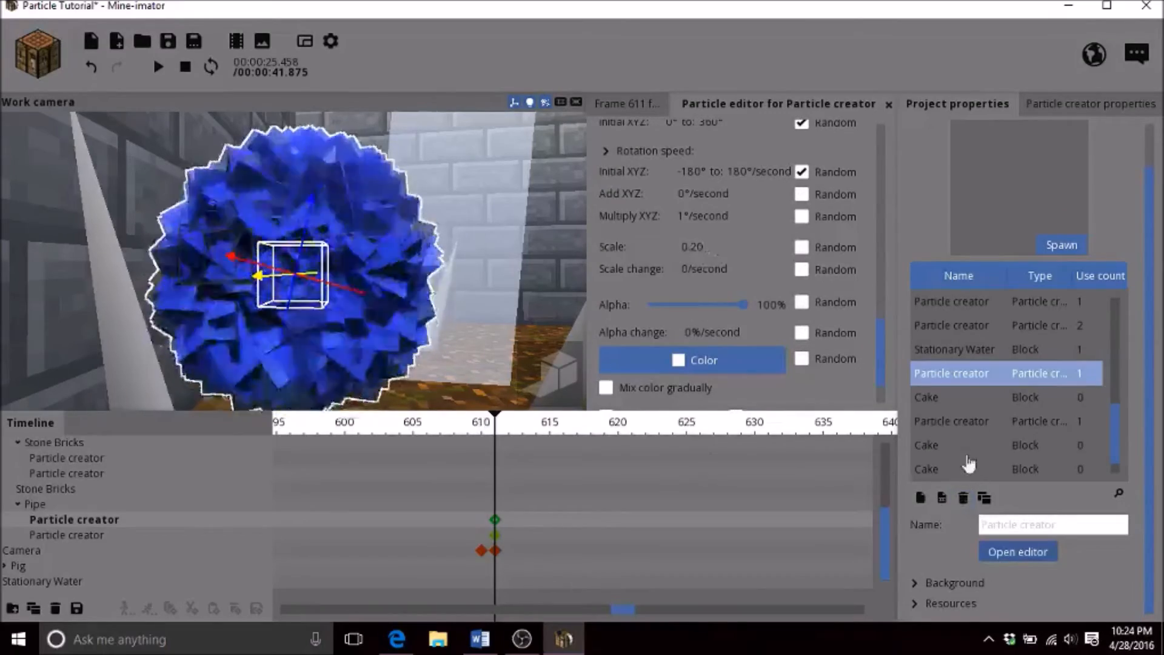
Return to the new particle creator and set its Cake type's scale to 0.2
left_click(969, 448)
left_click(949, 423)
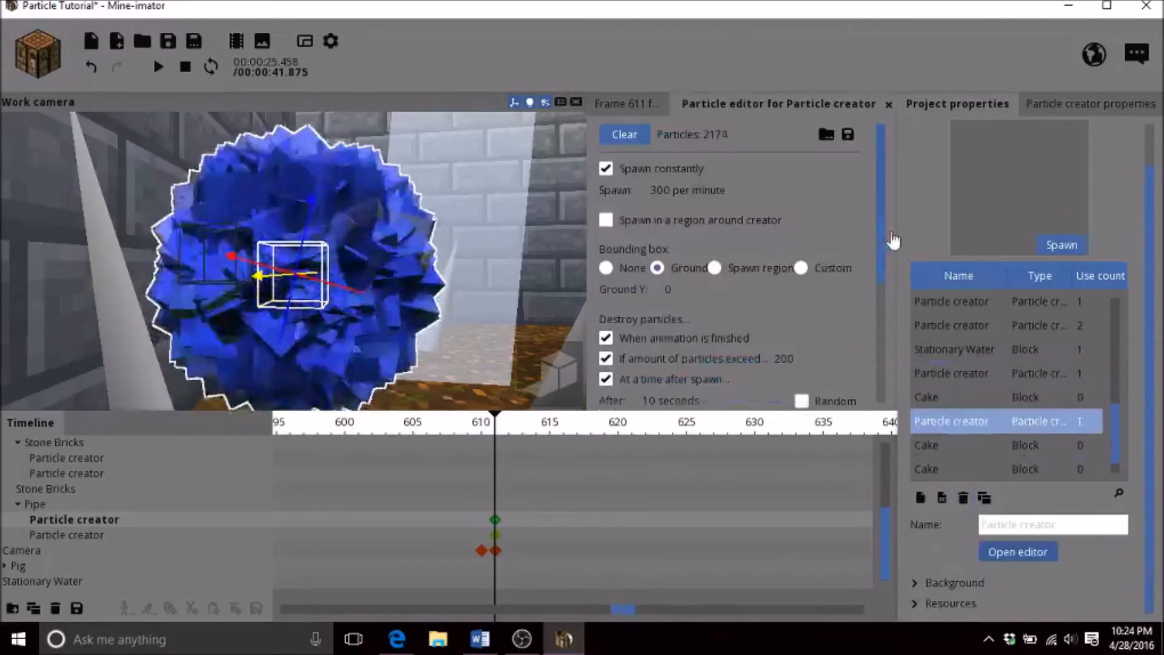
scroll(795, 311, "down", 3)
left_click(756, 271)
scroll(733, 347, "down", 5)
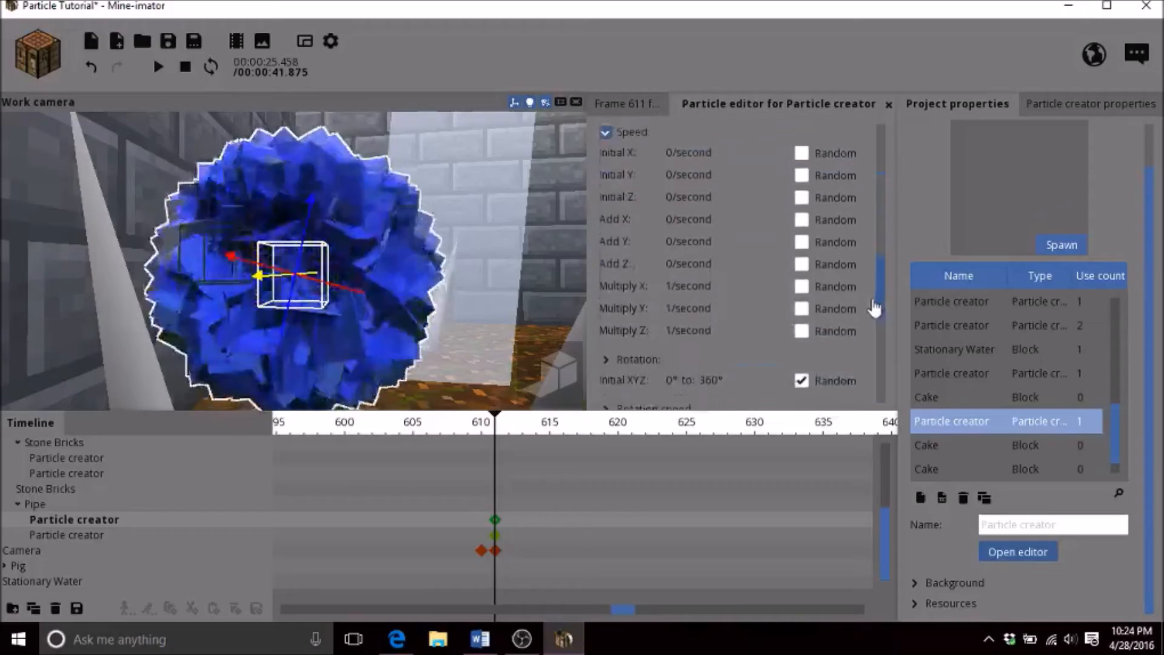
scroll(693, 337, "down", 4)
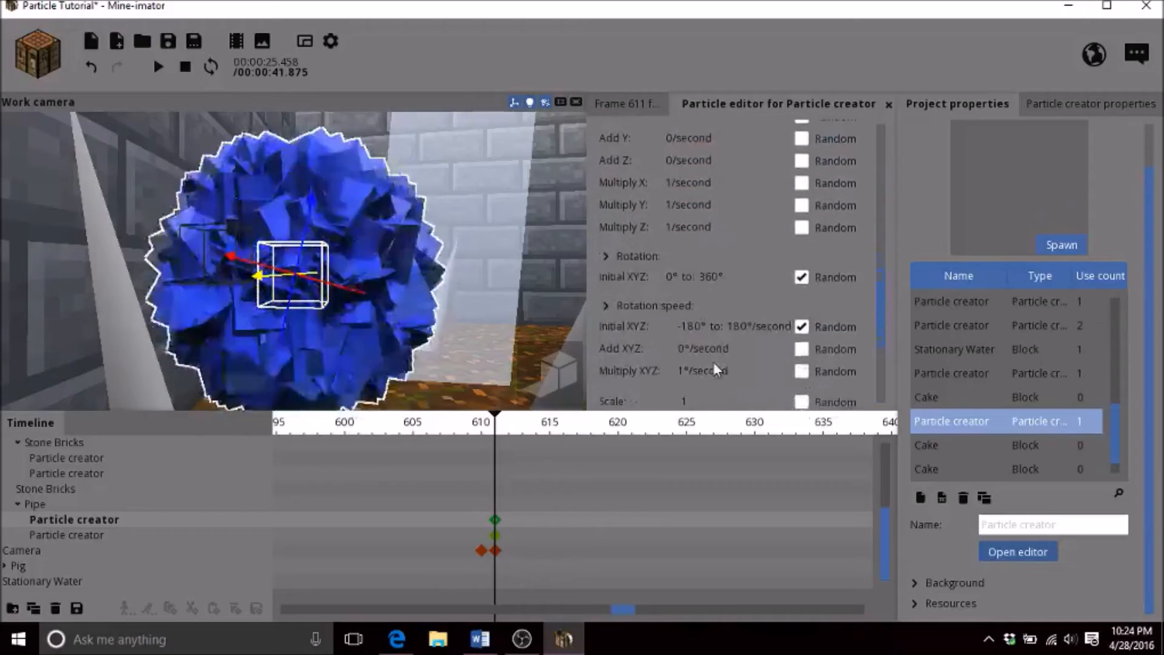
left_click(704, 376)
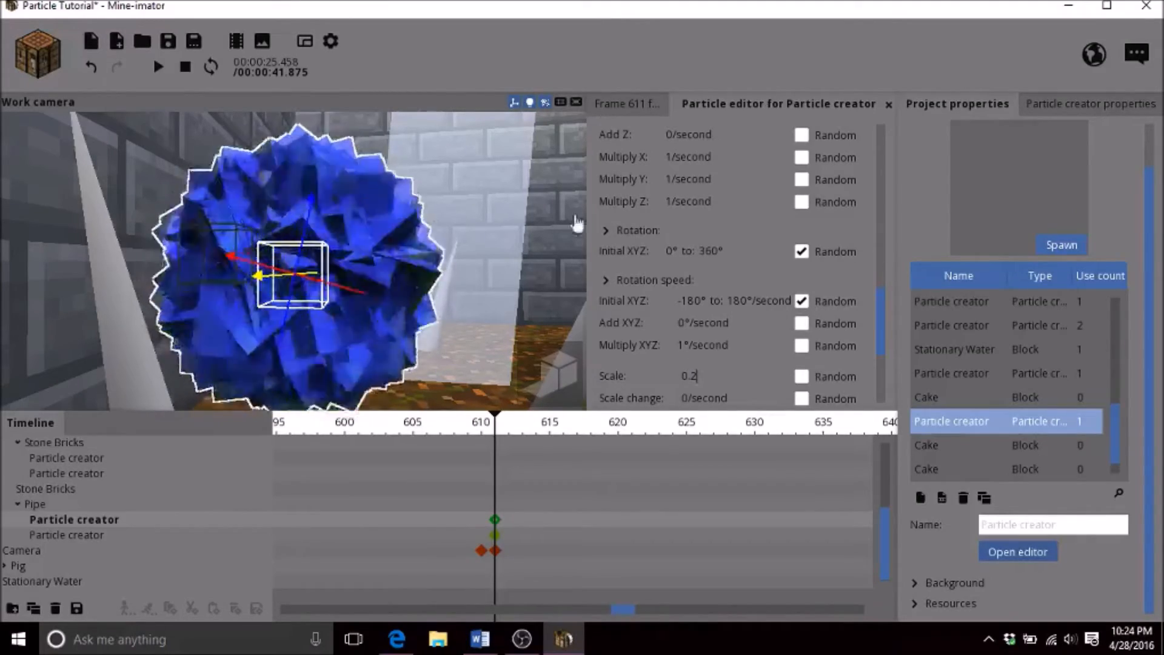
Set the Cake type's Multiply X, Y and Z speeds to 0 per second
left_click_drag(878, 349, 868, 193)
scroll(734, 261, "down", 10)
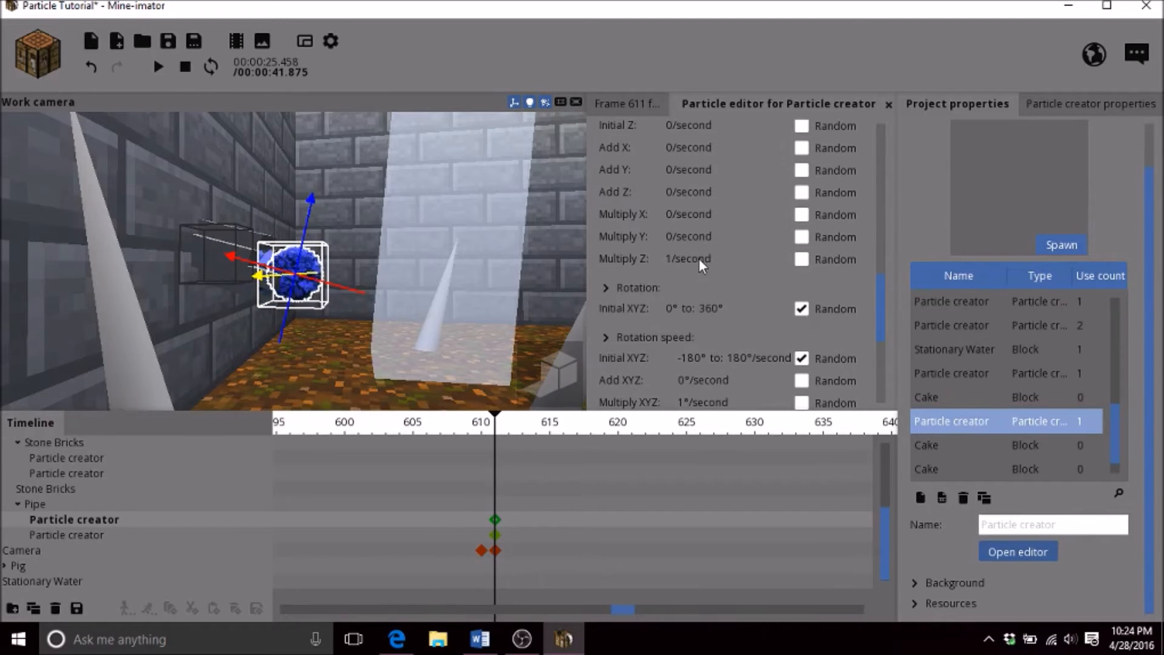
key("w")
right_click_drag(424, 231, 425, 233)
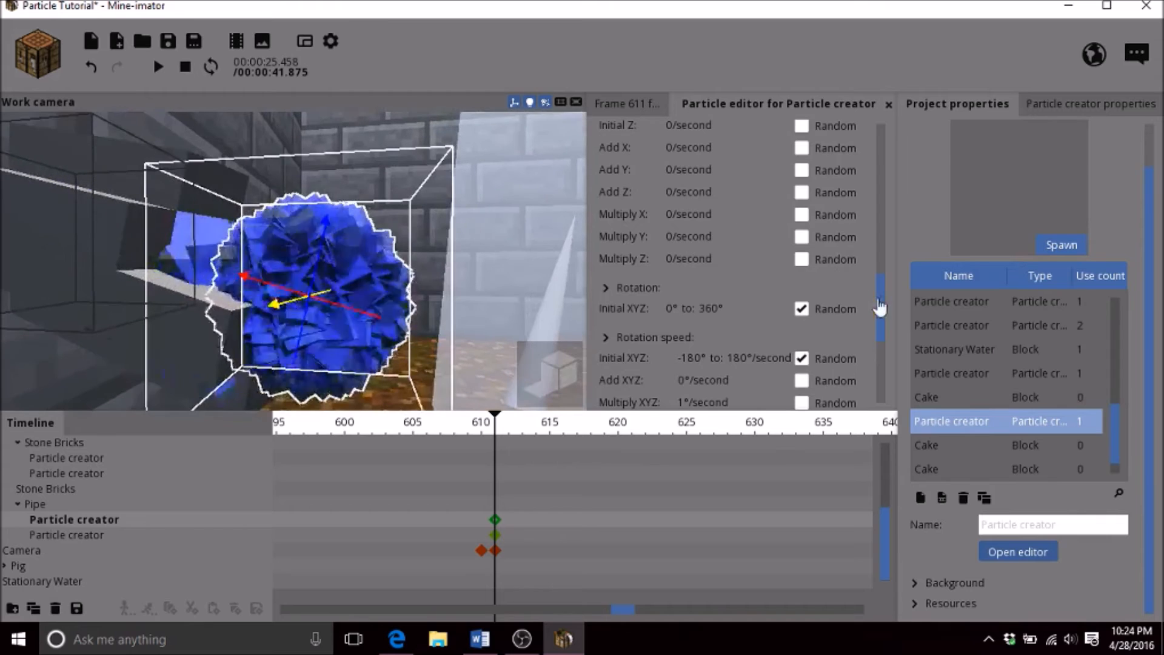
Try a spawn rate of 1 per minute on the new particle creator and restore it to 300 per minute
left_click_drag(881, 308, 881, 157)
left_click(723, 190)
type("1")
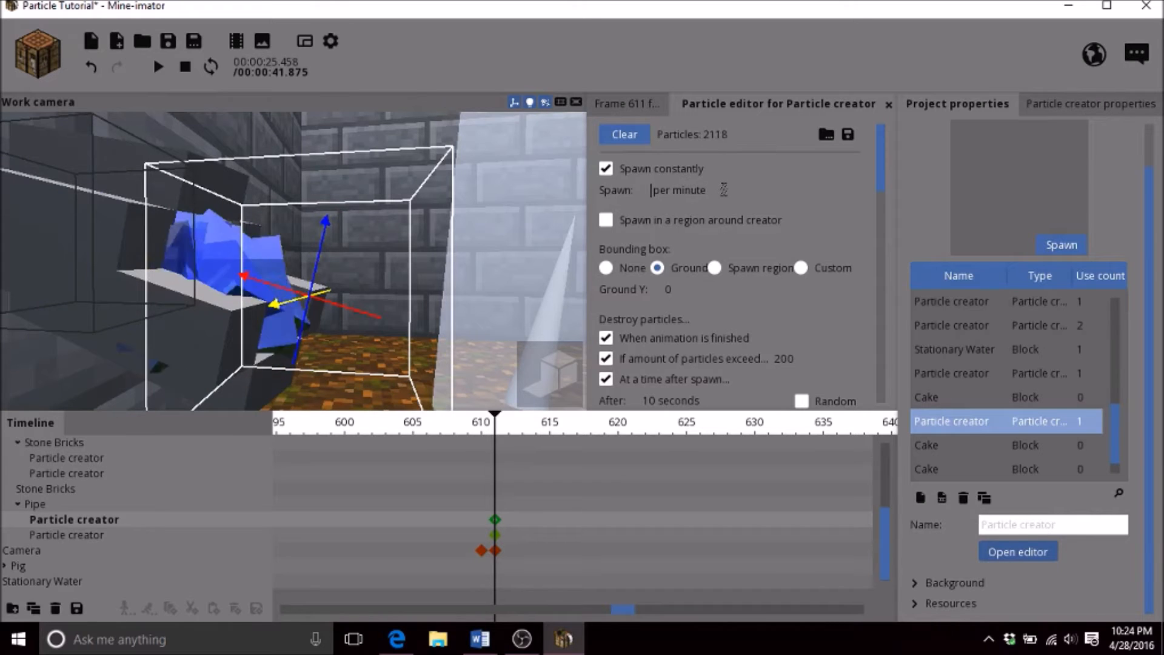
left_click(949, 373)
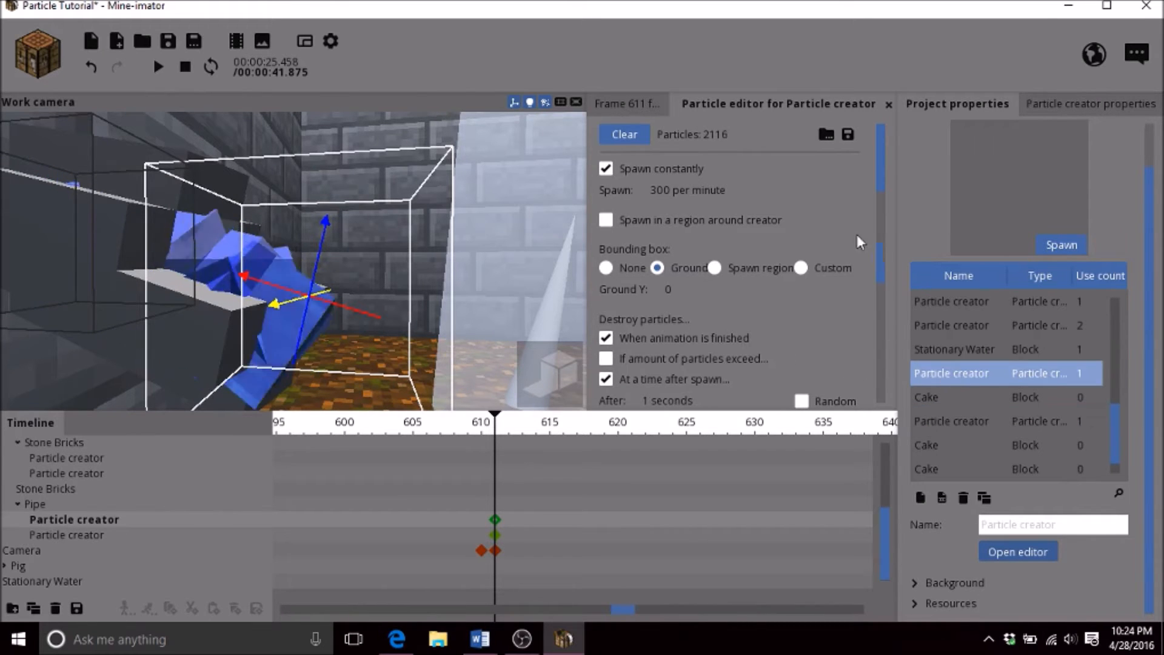
left_click(981, 425)
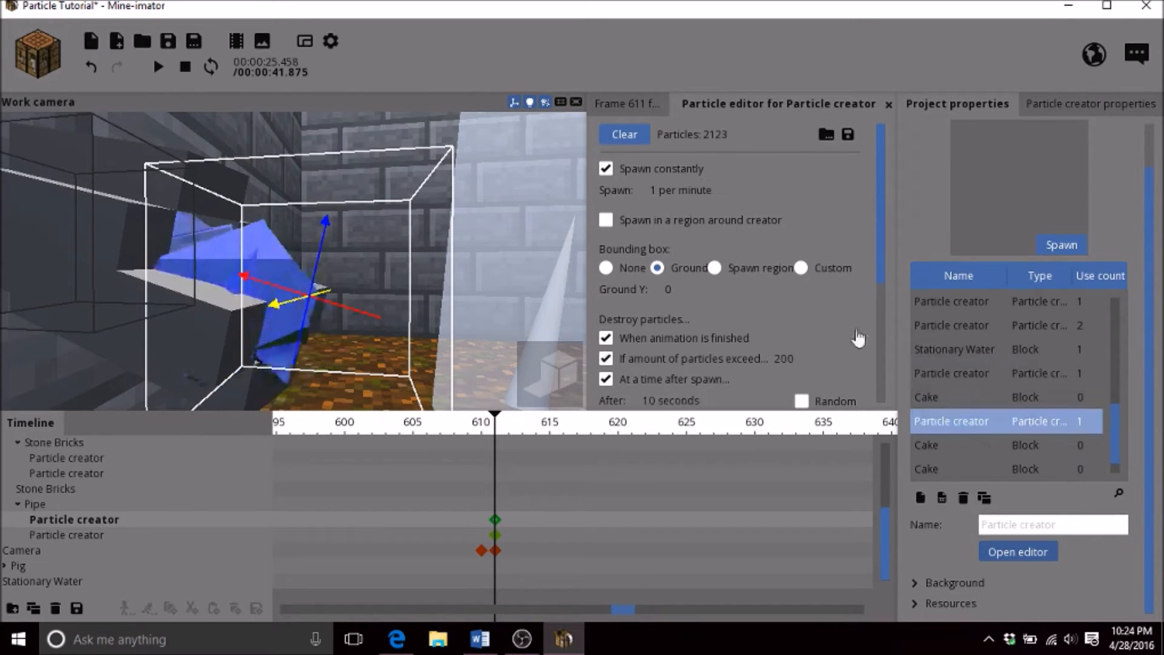
left_click(681, 191)
type("300")
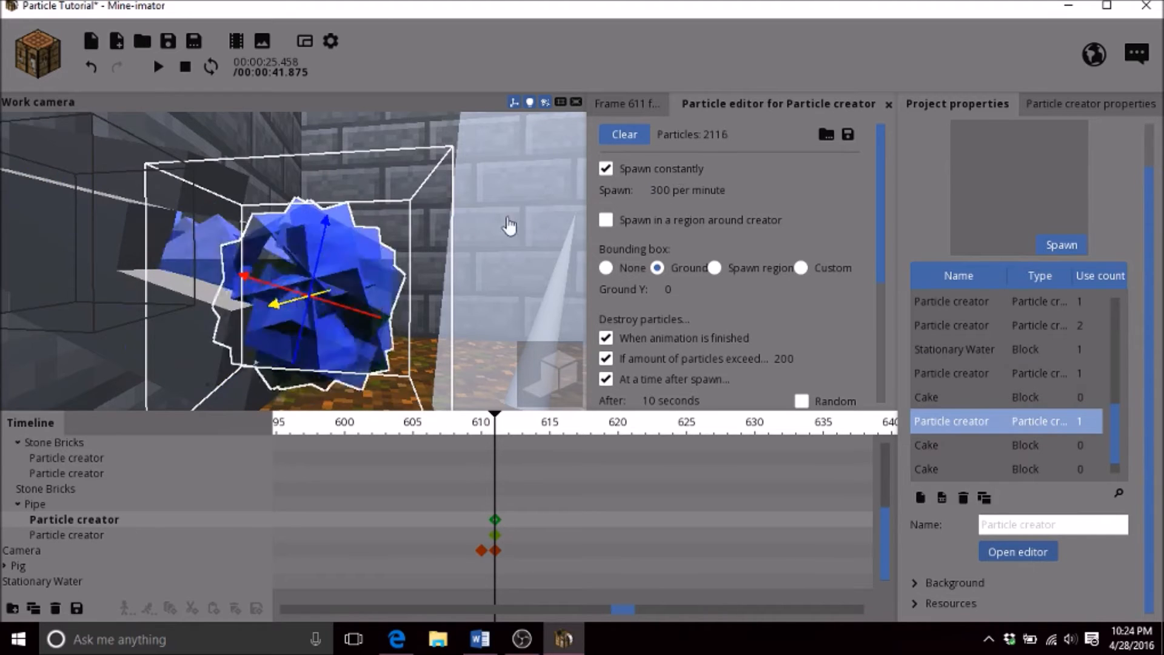
Try an Initial Y speed of about -71.50 per second for the Cake type and reset it to 0
scroll(510, 226, "down", 4)
scroll(889, 197, "down", 5)
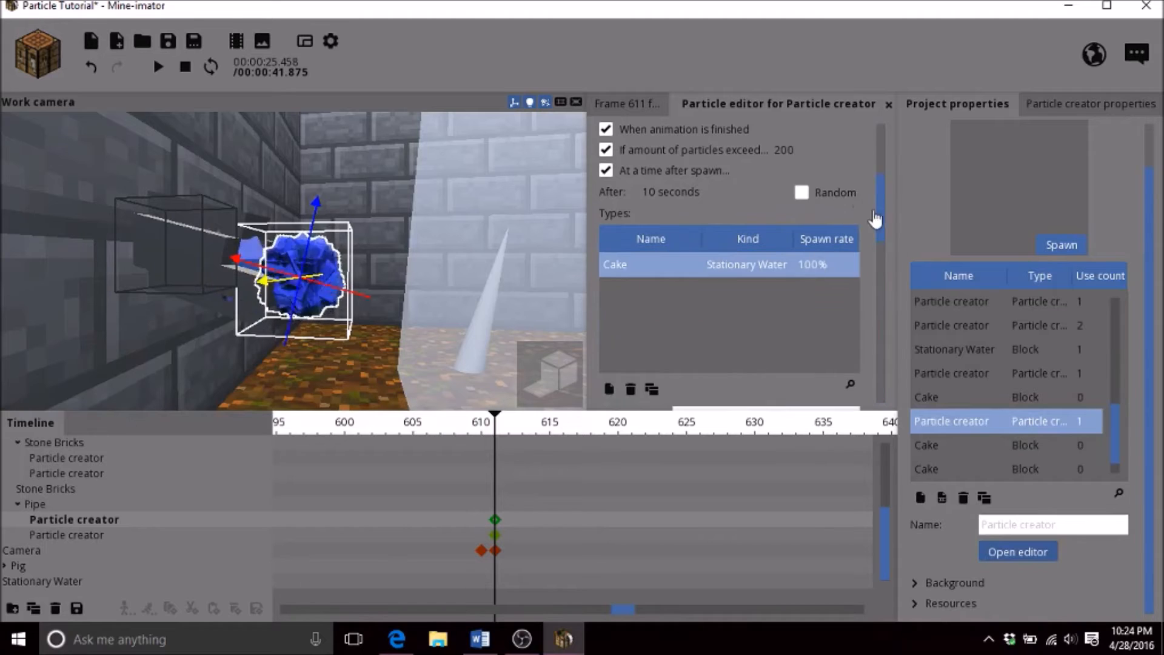
scroll(867, 298, "down", 10)
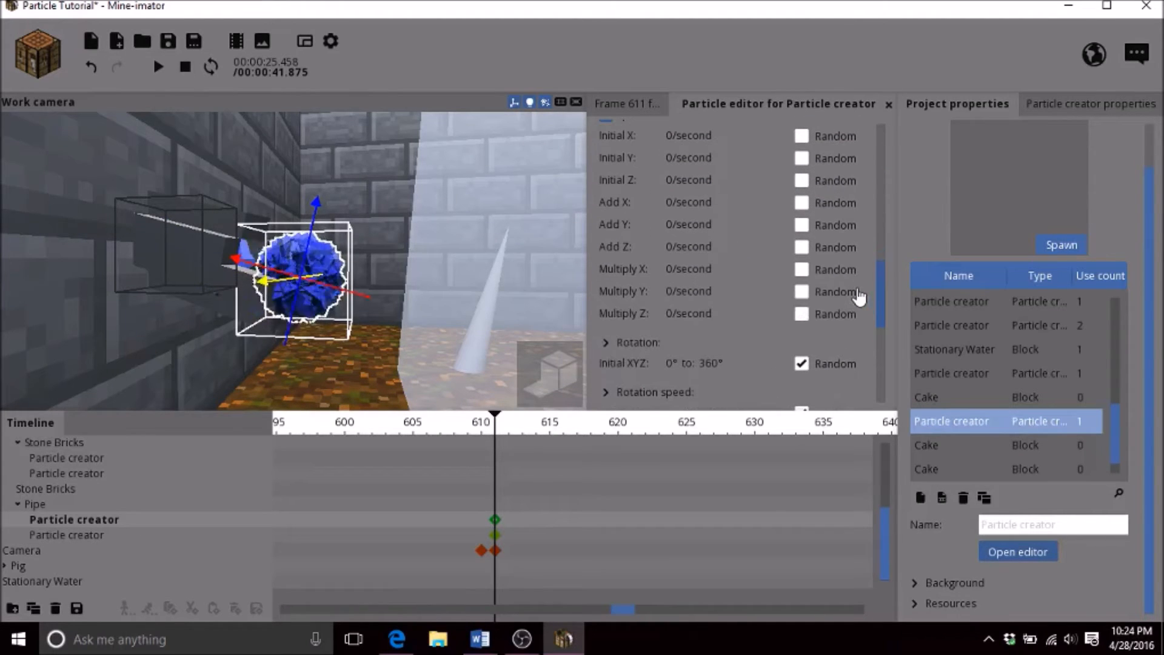
scroll(360, 224, "up", 1)
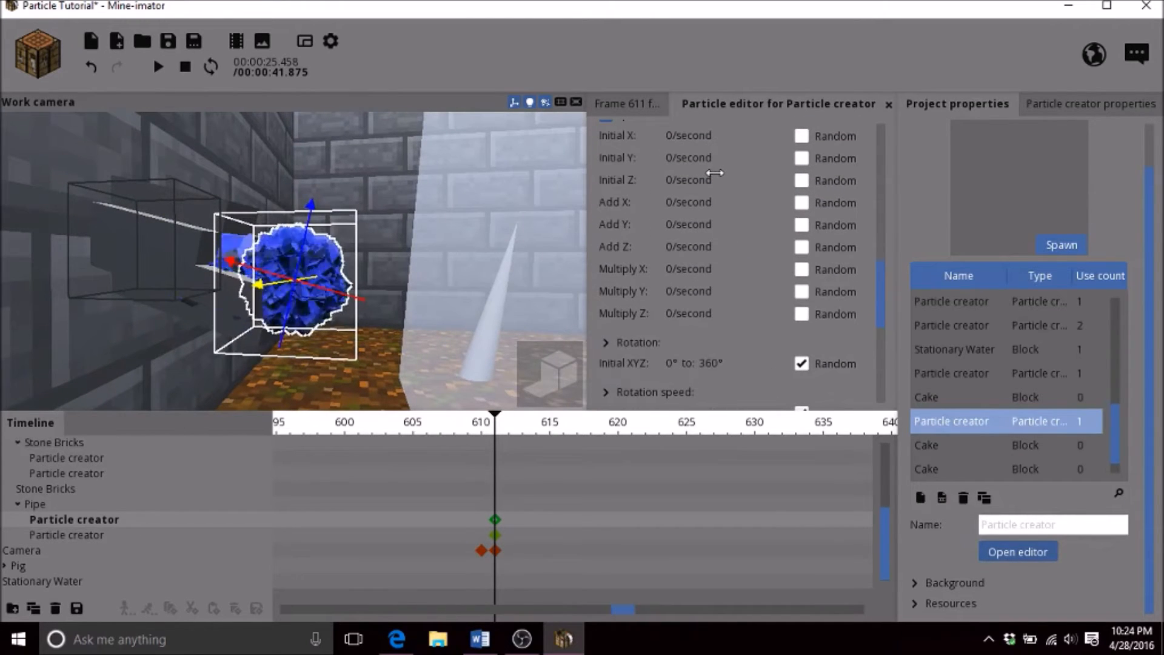
left_click_drag(726, 155, 713, 155)
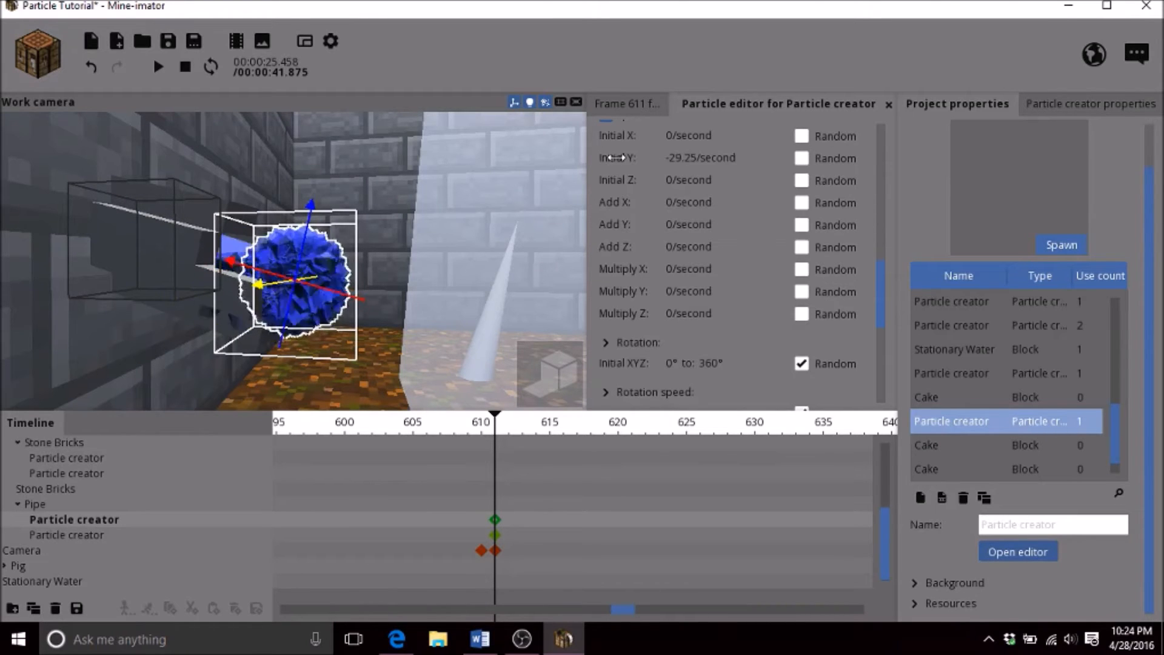
mouse_move(483, 177)
right_mouse_down()
mouse_move(480, 225)
mouse_move(470, 164)
right_mouse_up()
right_click_drag(509, 206, 509, 206)
key("q")
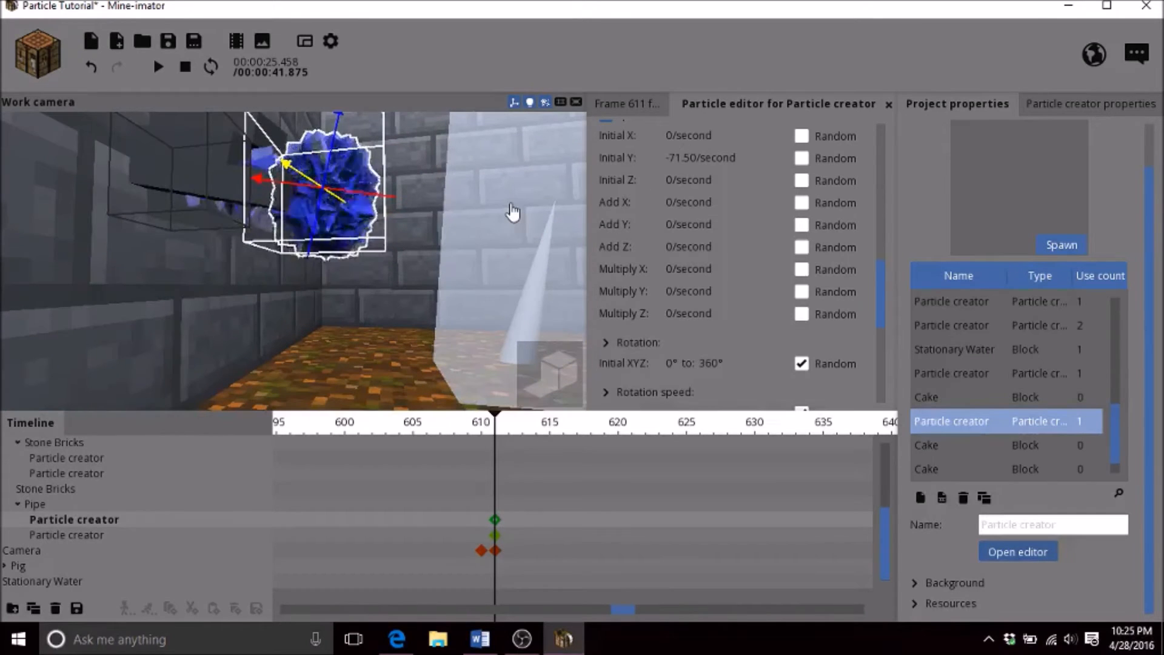
right_click(700, 158)
Turn off the particle amount limit, set the destroy time after spawn to 1 second, and save the project
left_click_drag(882, 282, 872, 194)
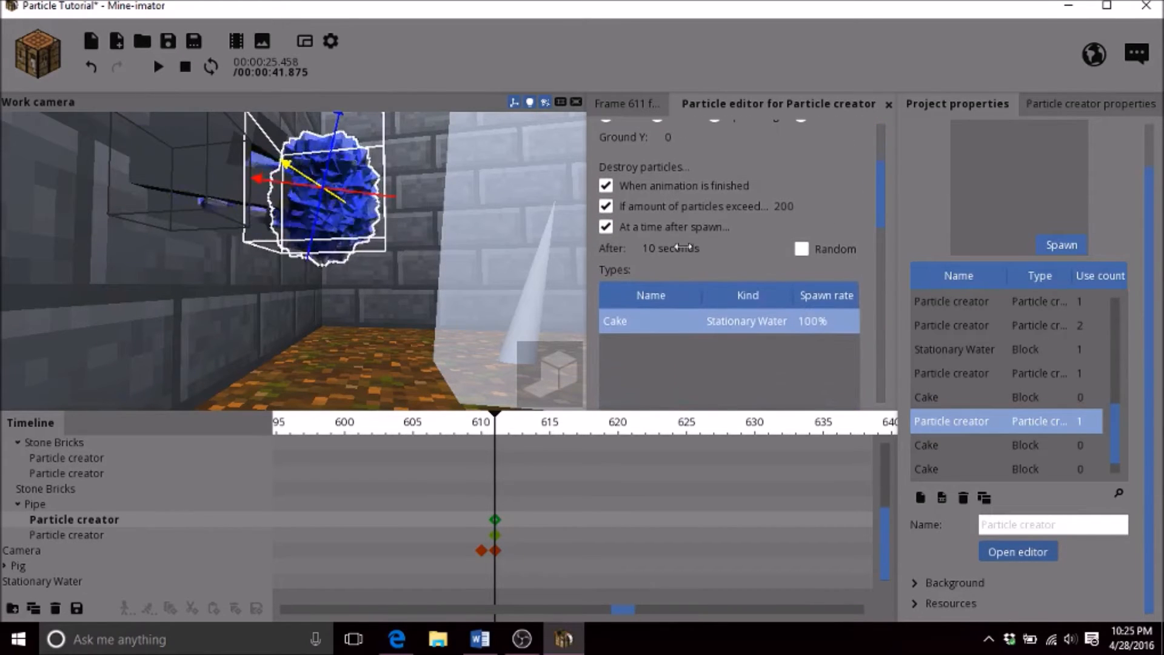
left_click(609, 208)
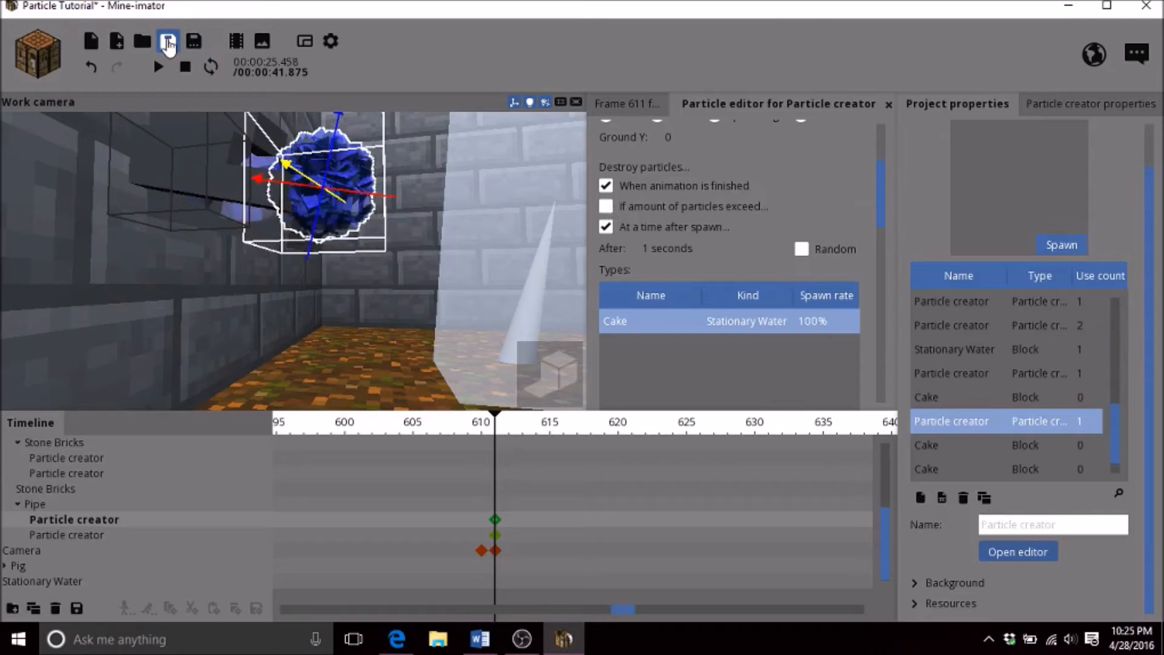
left_click(168, 41)
Delete the new particle creator under Pipe and remove its unused template from the project
left_click_drag(881, 218, 892, 280)
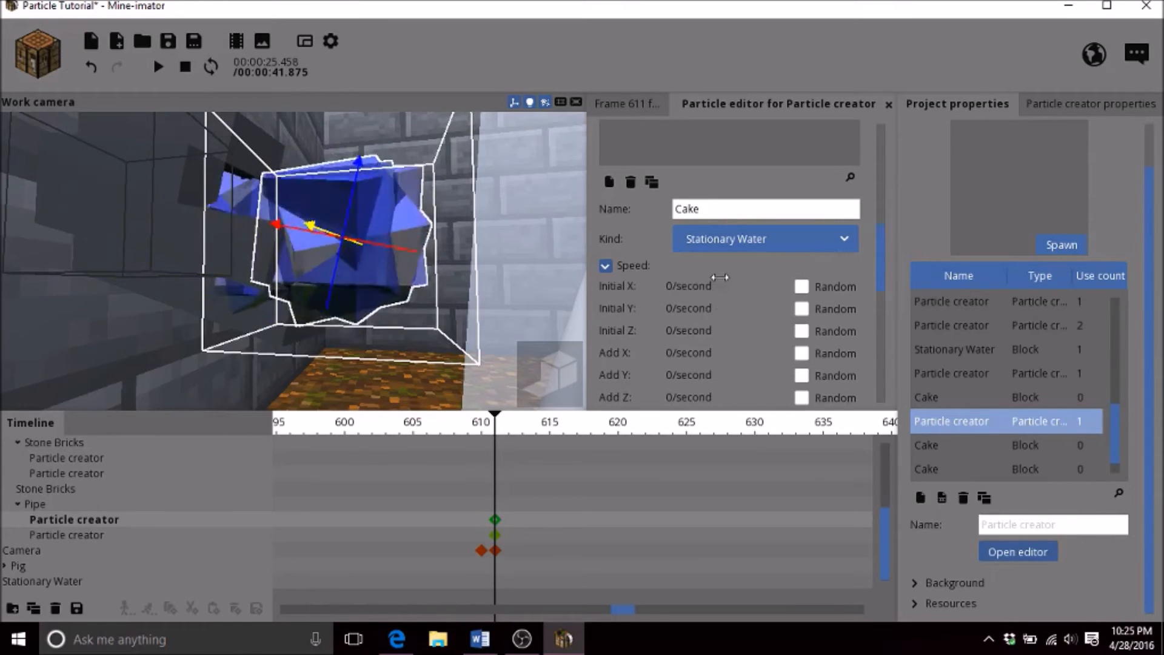
left_click_drag(874, 255, 868, 297)
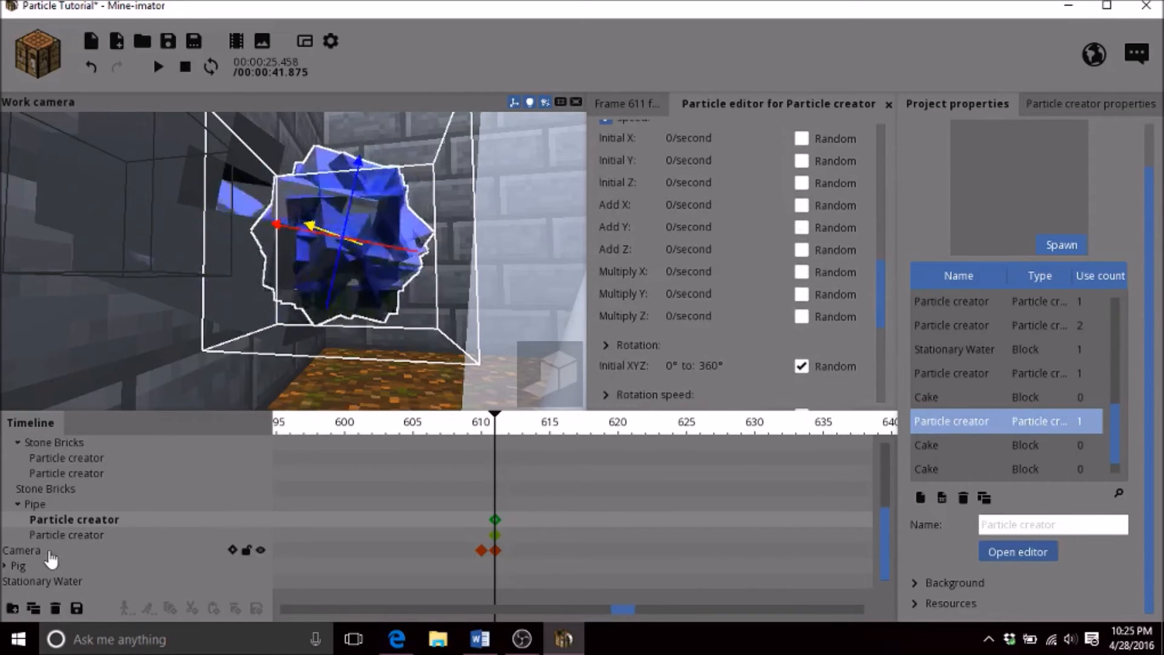
left_click(55, 608)
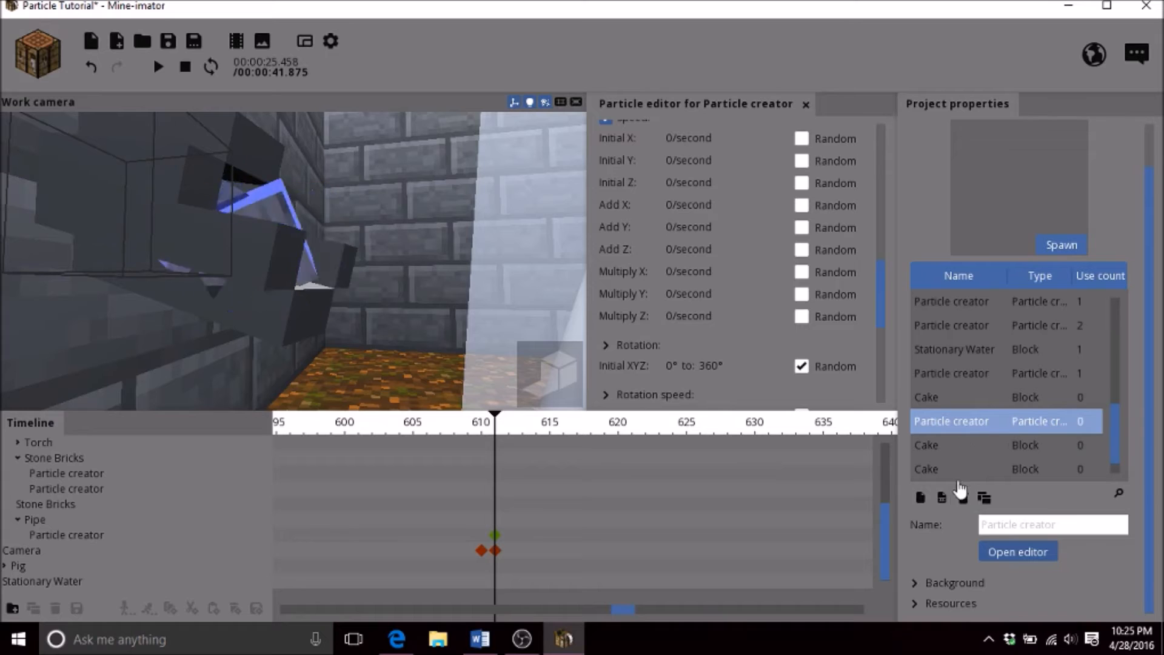
left_click(962, 499)
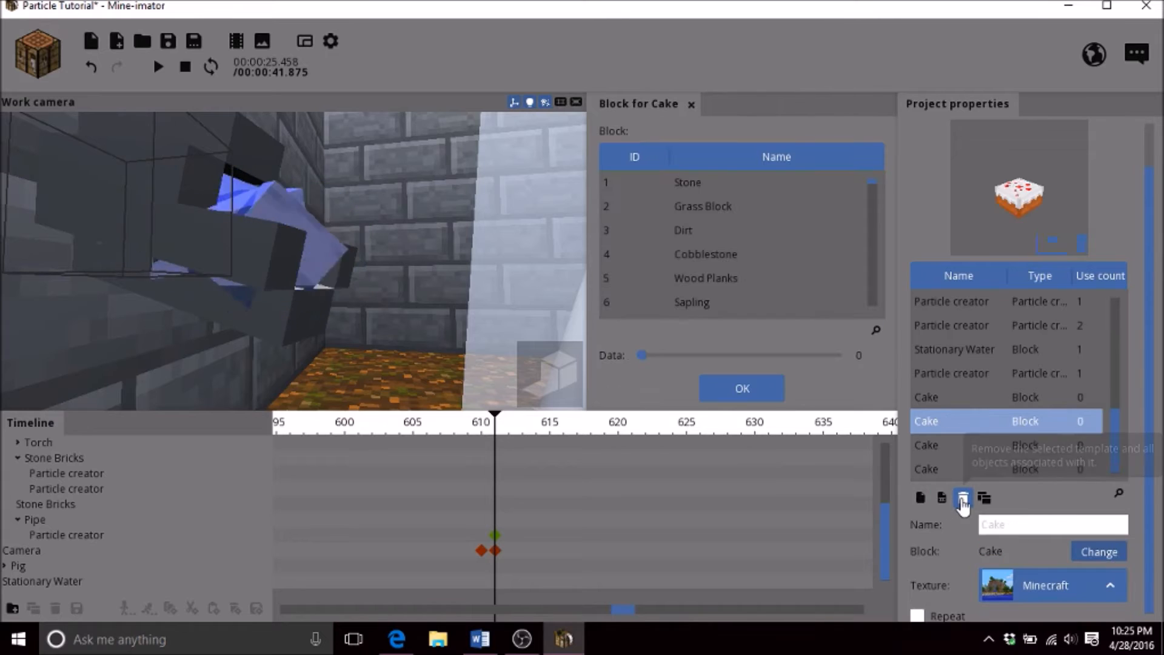
Create a new particle creator from the Fountain of cakes preset
left_click(37, 53)
left_click(109, 195)
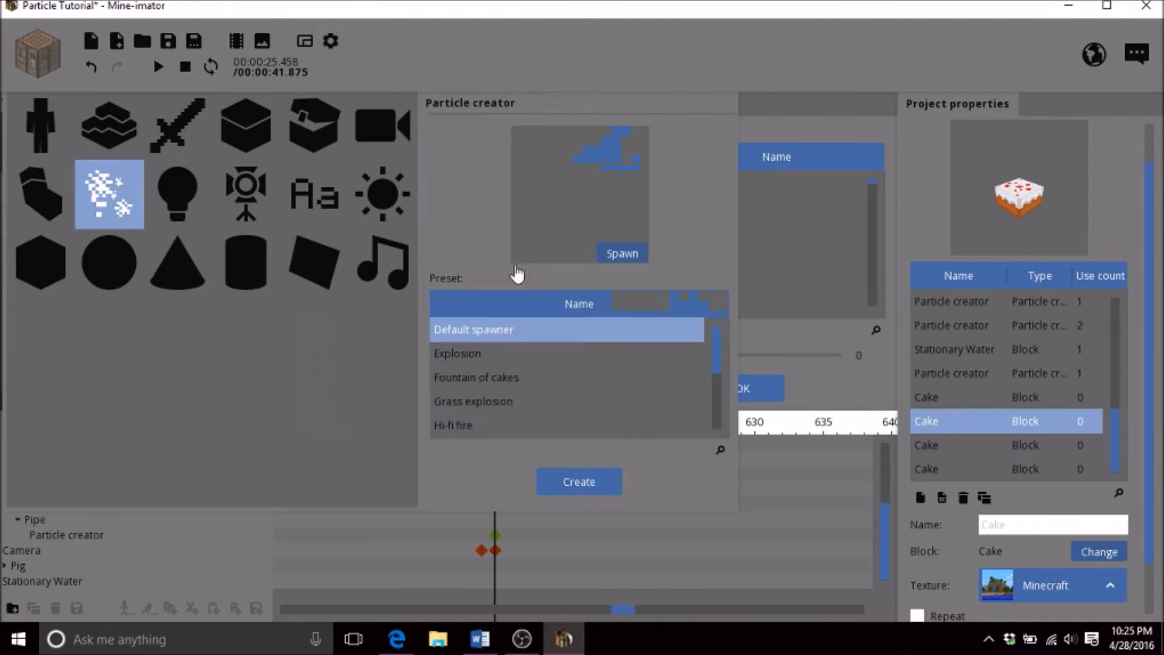
left_click(519, 377)
left_click(582, 483)
scroll(1107, 473, "down", 1)
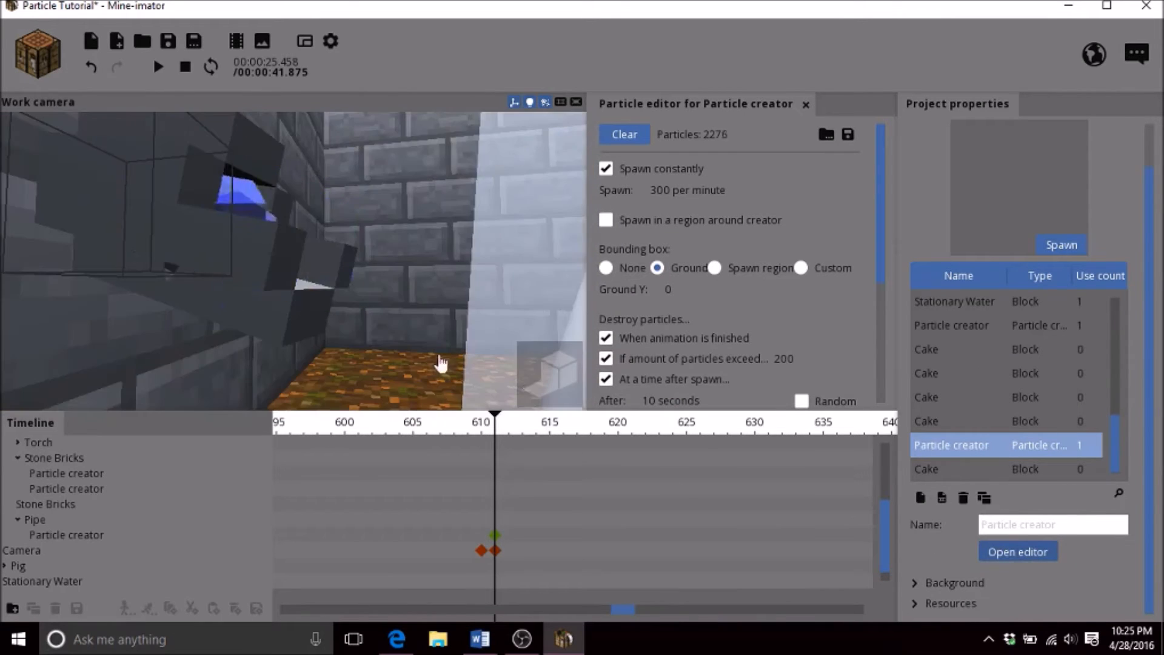
scroll(354, 332, "down", 5)
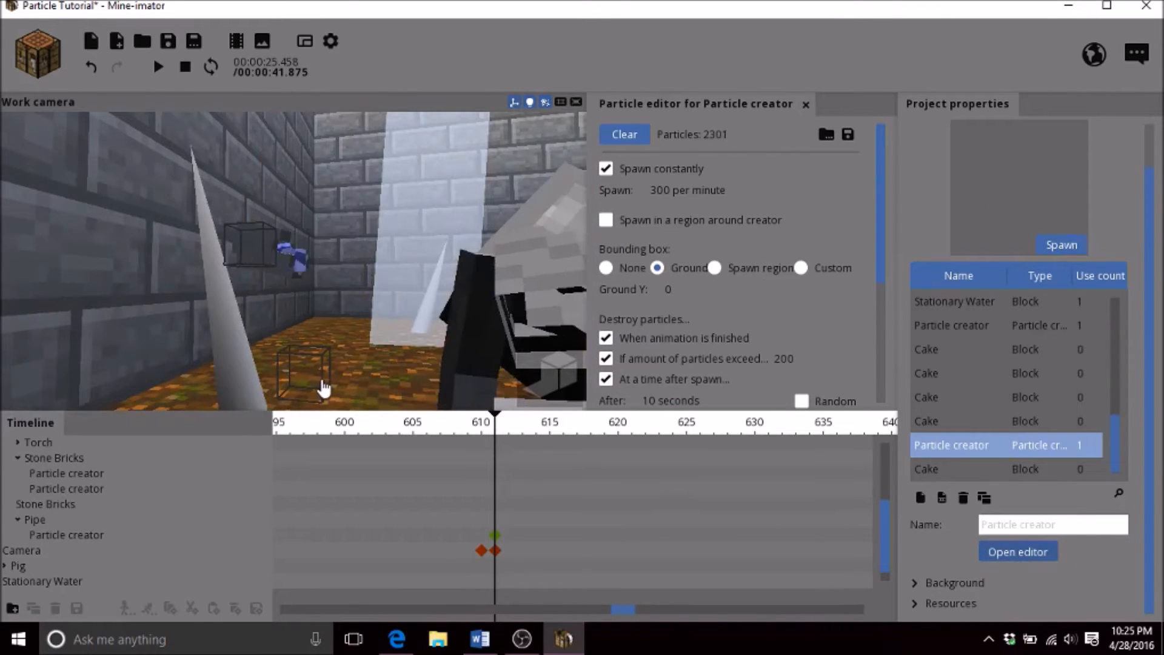
Select the new particle creator in the scene and set its parent to Pipe
left_click(325, 388)
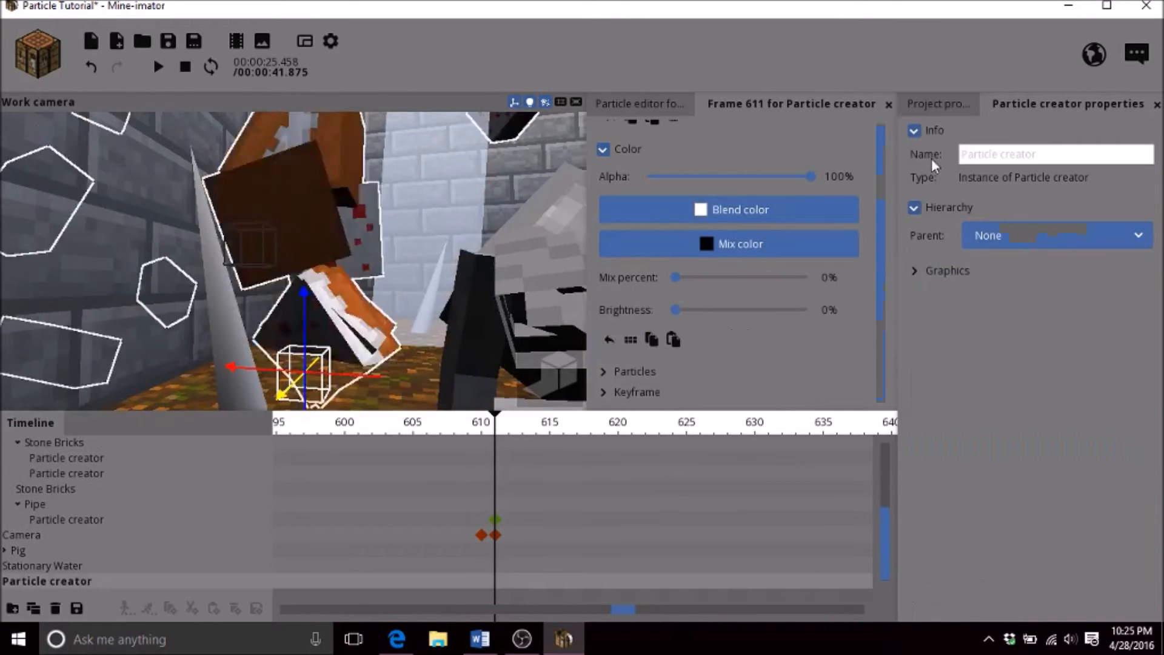
left_click(1010, 238)
scroll(1051, 459, "down", 1)
scroll(1050, 459, "down", 3)
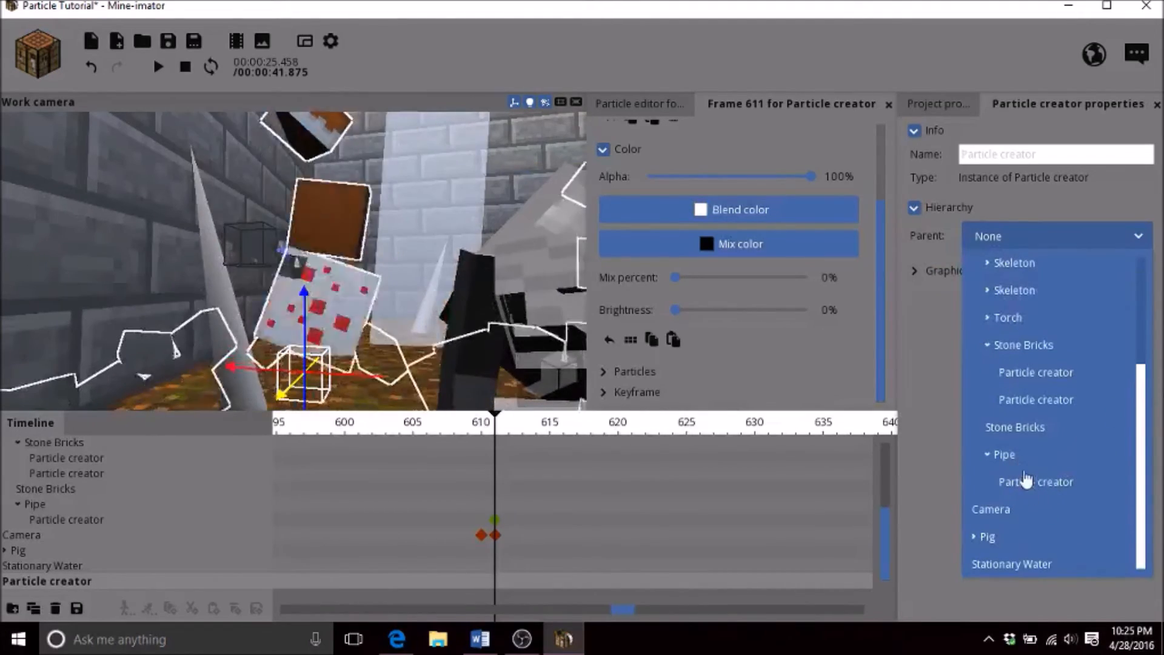
left_click(1017, 455)
Move the new particle creator out to the mouth of the pipe, where the water comes out
scroll(337, 316, "up", 3)
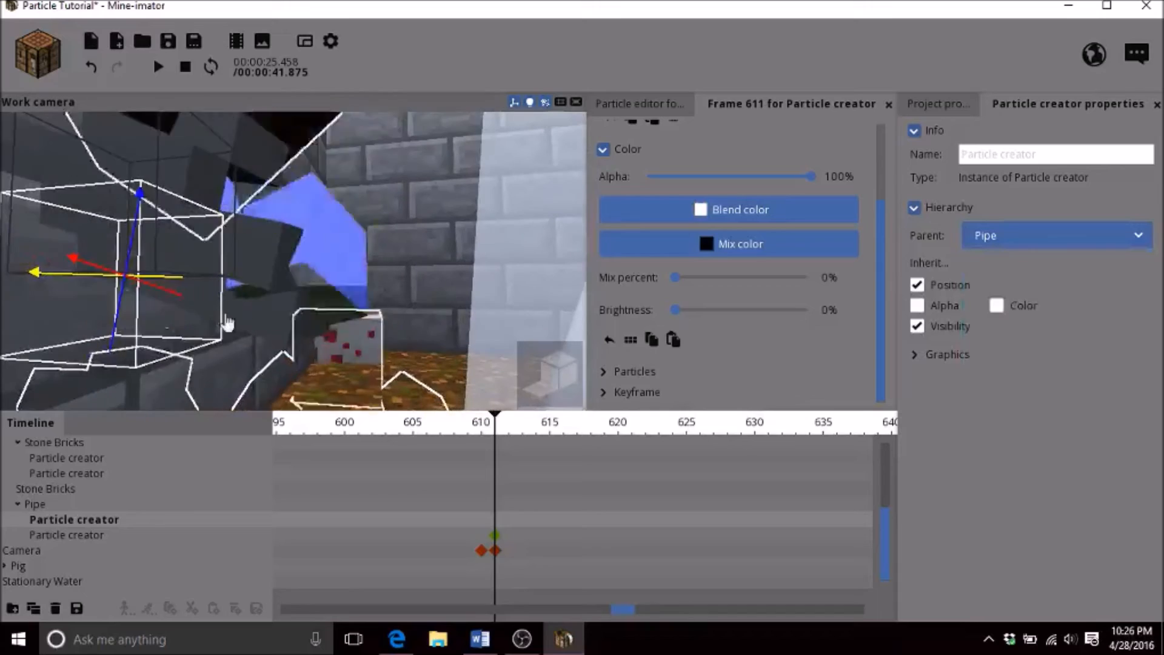
left_click_drag(146, 254, 389, 276)
left_click_drag(421, 236, 403, 260)
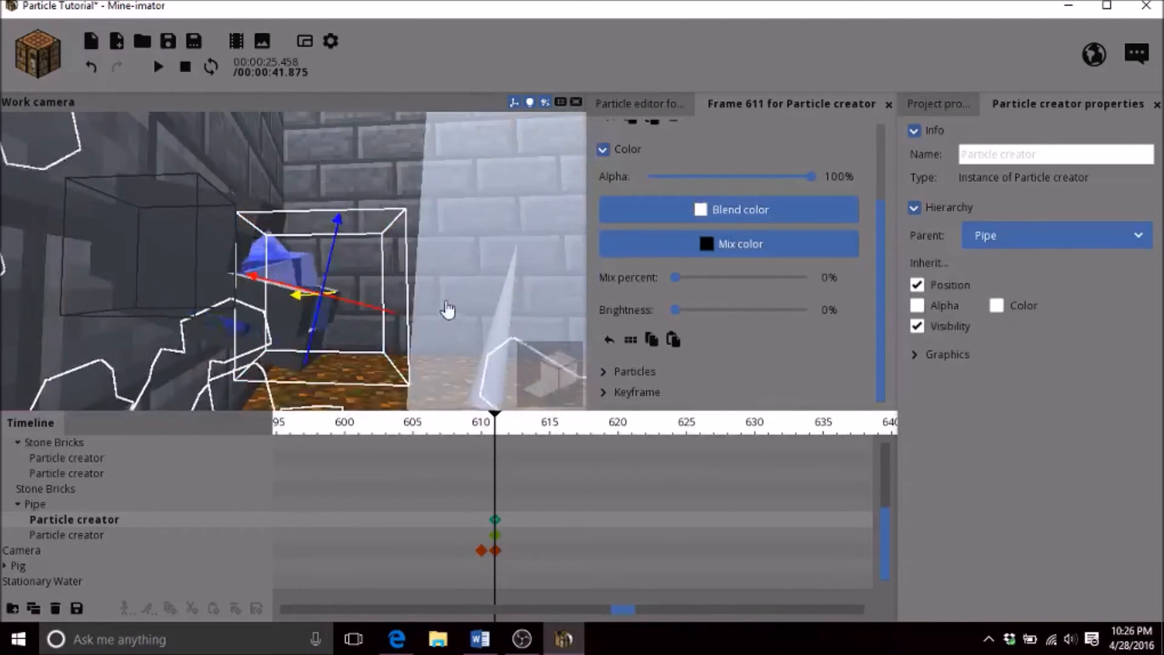
Open the new creator's particle editor, turn off the particle amount limit and set the destroy time after spawn to 1 second
left_click(939, 104)
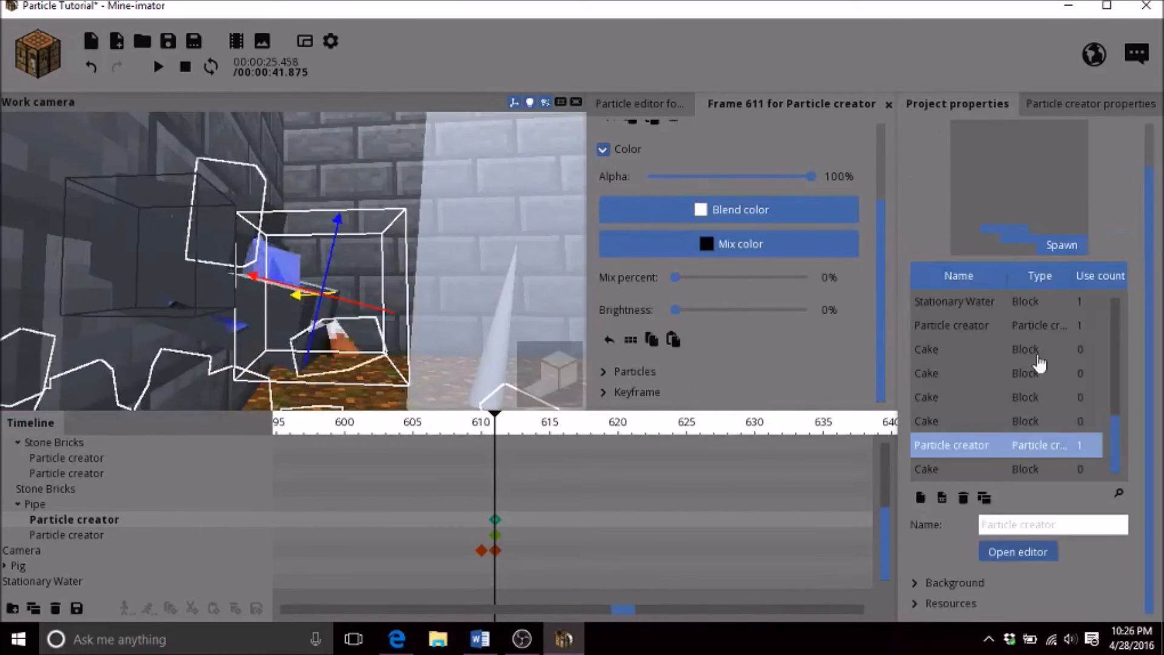
left_click(1021, 553)
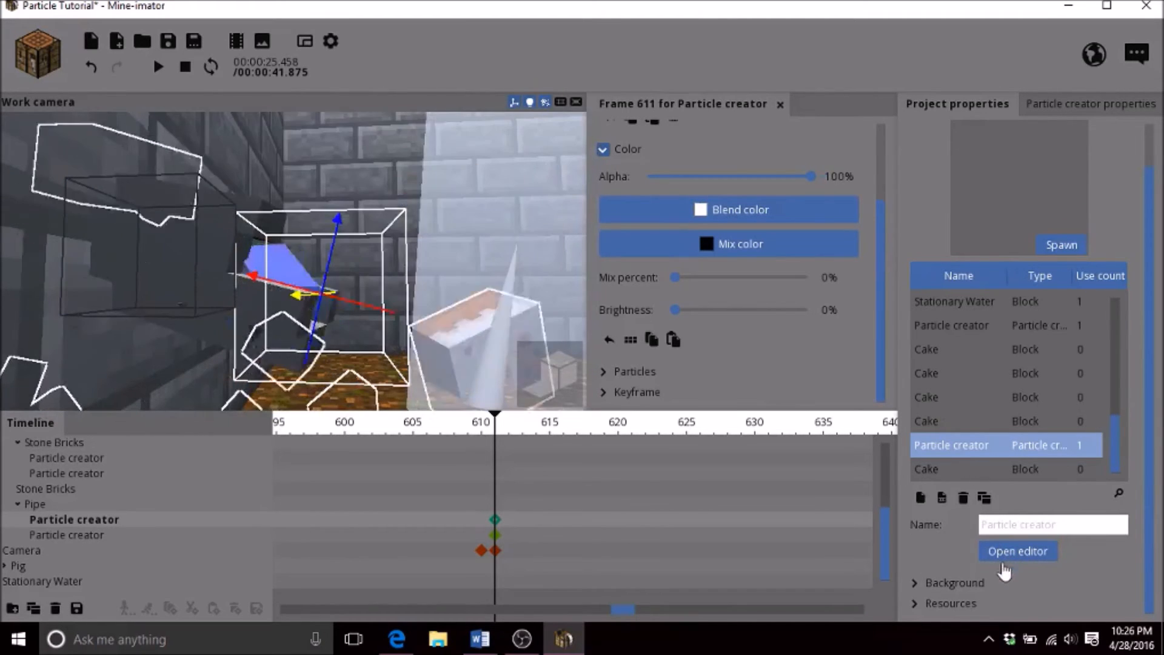
left_click(1002, 559)
scroll(863, 274, "down", 3)
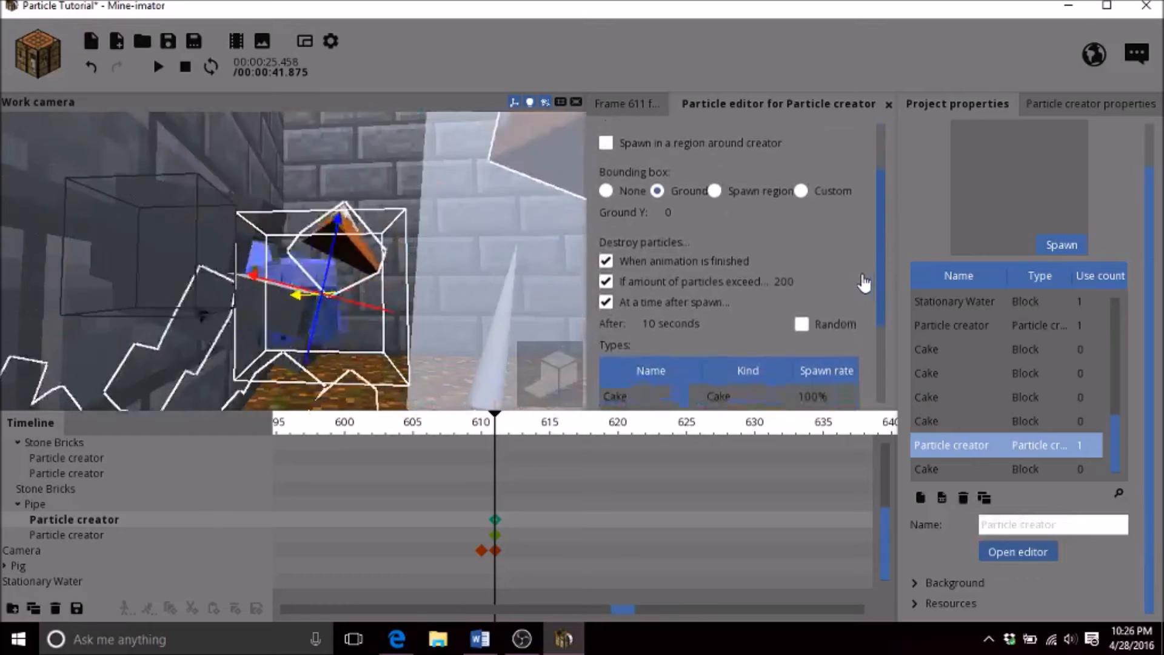
scroll(861, 276, "down", 1)
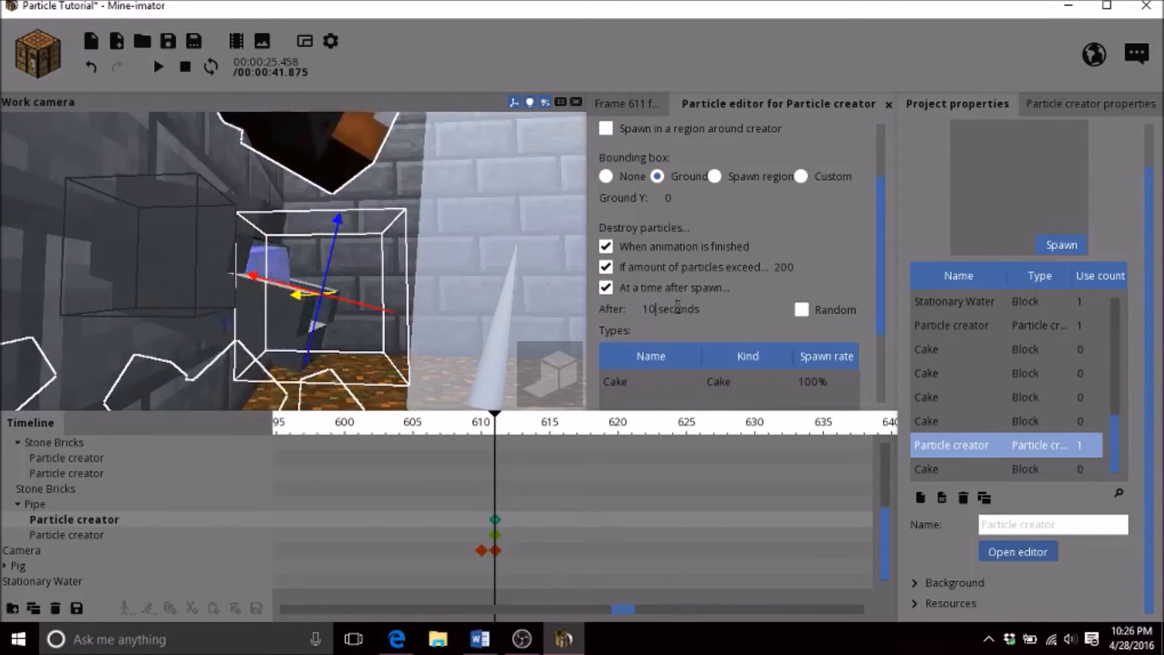
left_click(605, 267)
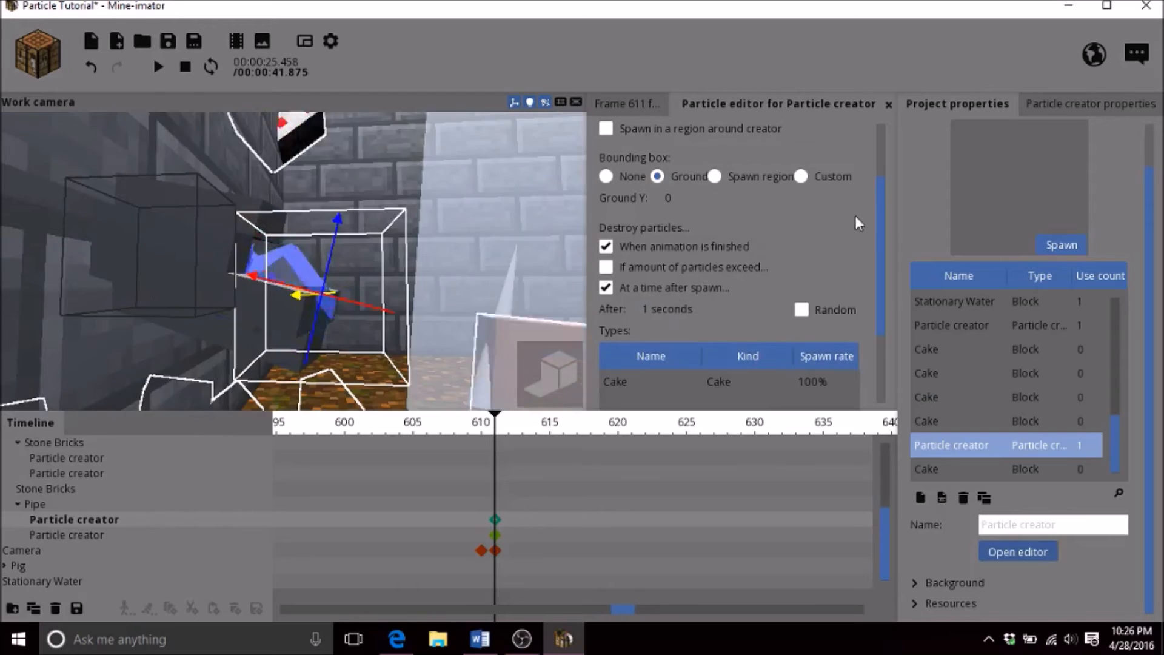
Select the Cake particle type and set its scale to 0.2
mouse_move(293, 261)
left_mouse_down()
mouse_move(296, 324)
mouse_move(296, 221)
mouse_move(296, 288)
mouse_move(296, 258)
left_mouse_up()
left_click_drag(882, 251, 882, 266)
scroll(856, 354, "down", 3)
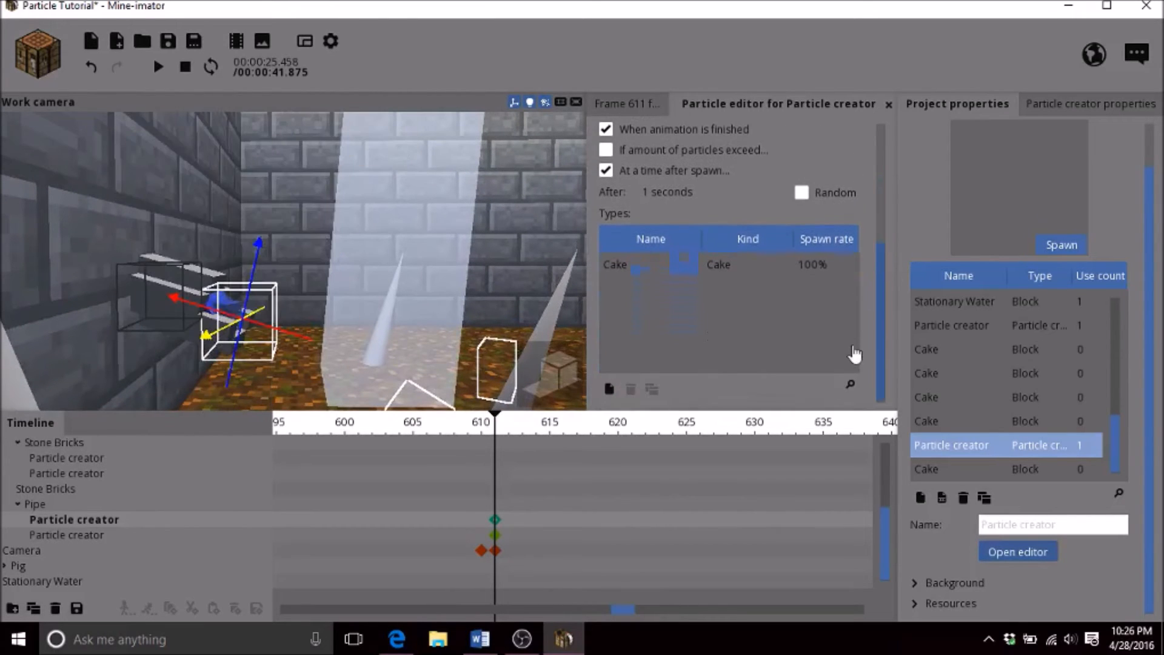
left_click(781, 271)
scroll(813, 321, "down", 10)
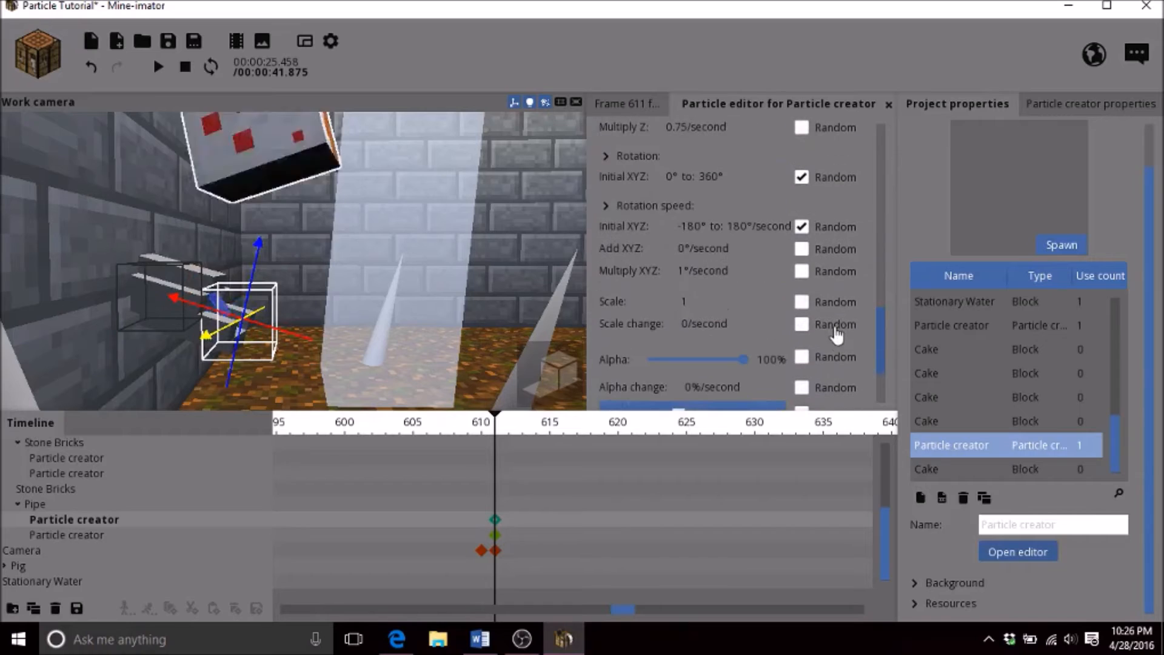
scroll(842, 319, "down", 1)
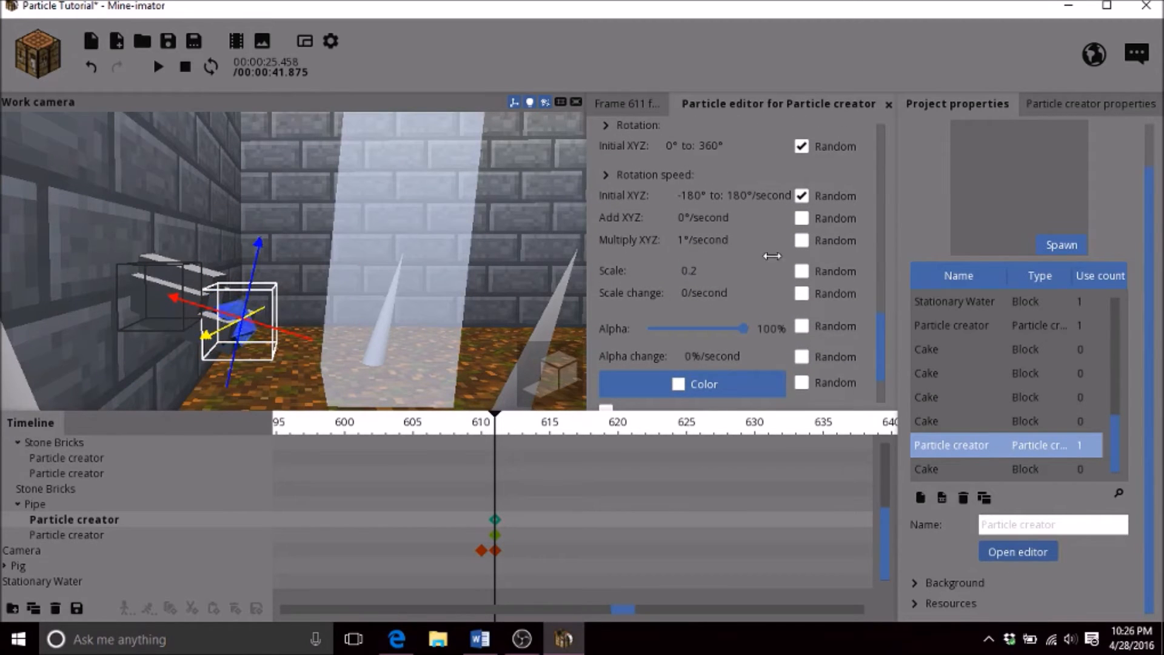
scroll(887, 338, "down", 3)
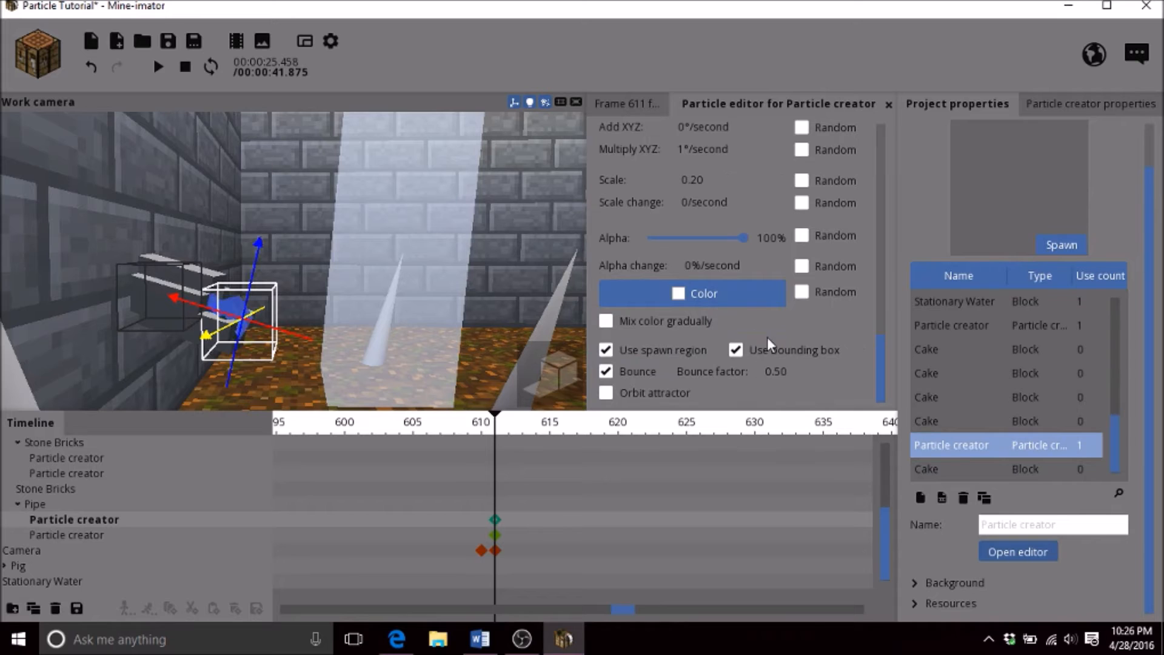
Change the Cake type's kind to Stationary Water, turn off random initial speeds, and set Initial X, Initial Z and Add Y to 0
left_click_drag(889, 373, 901, 285)
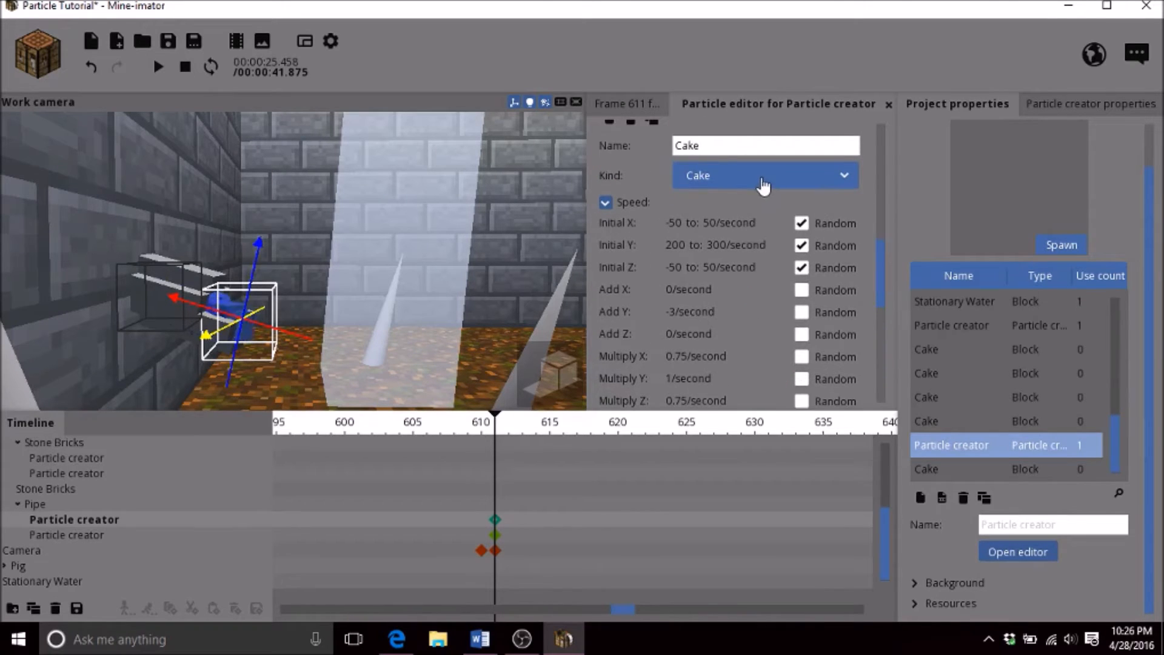
left_click(763, 187)
left_click(728, 423)
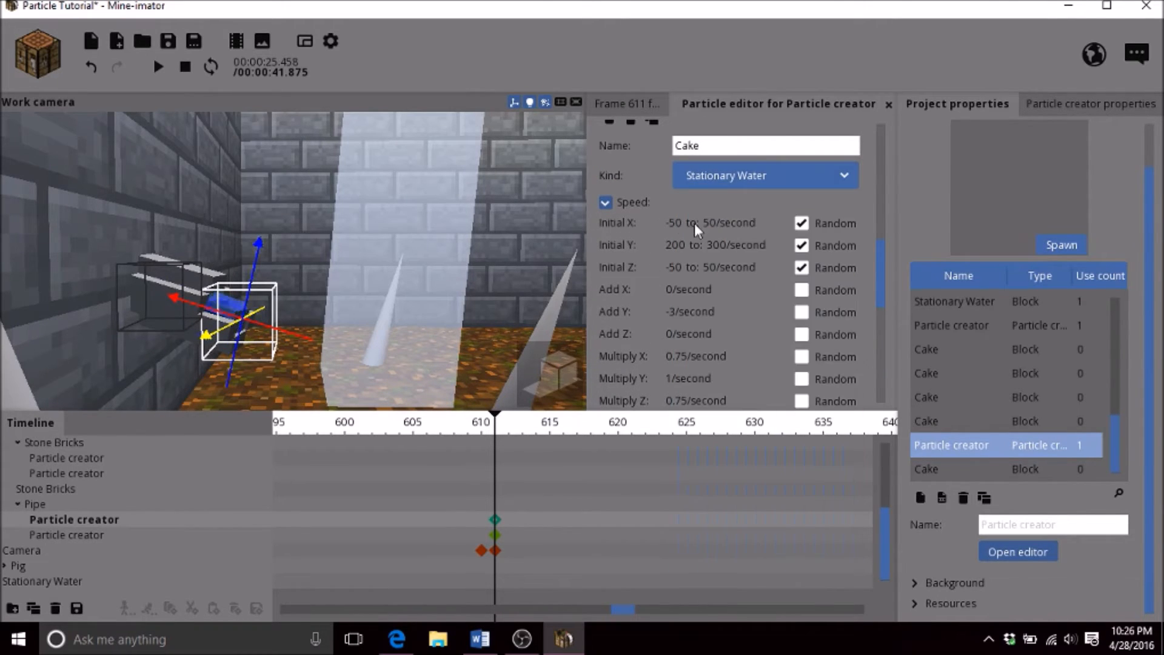
left_click(802, 225)
left_click(802, 268)
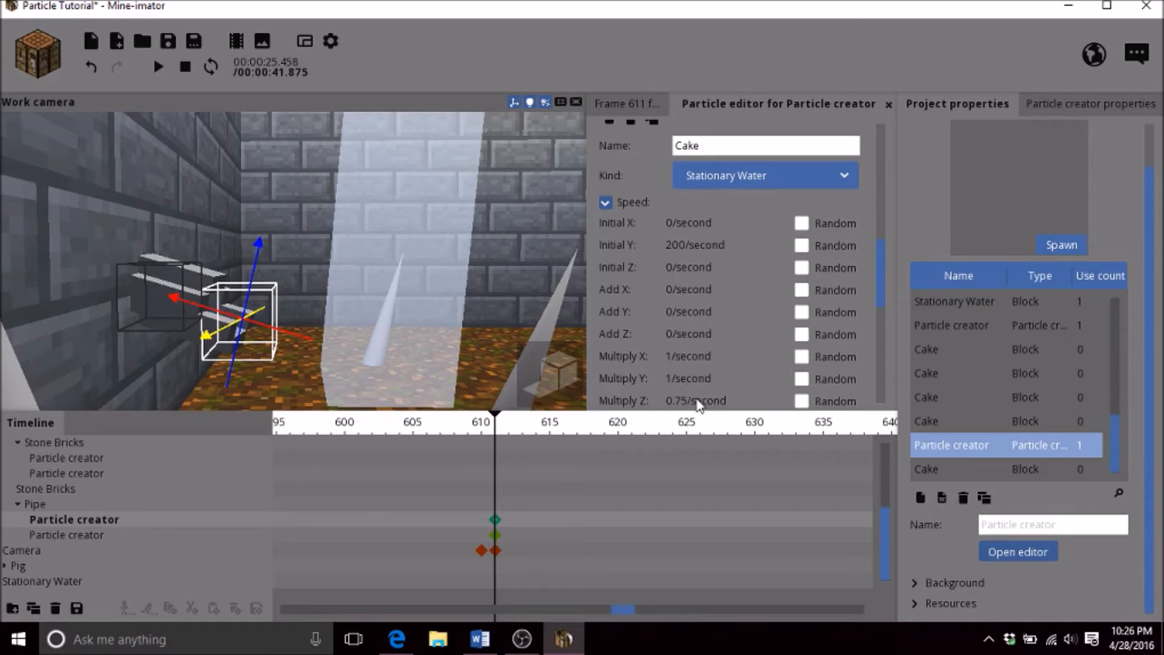
Try Multiply X, Y and Z speeds of 0 per second and reset all three to 1
mouse_move(364, 243)
left_mouse_down()
mouse_move(382, 328)
mouse_move(367, 236)
left_mouse_up()
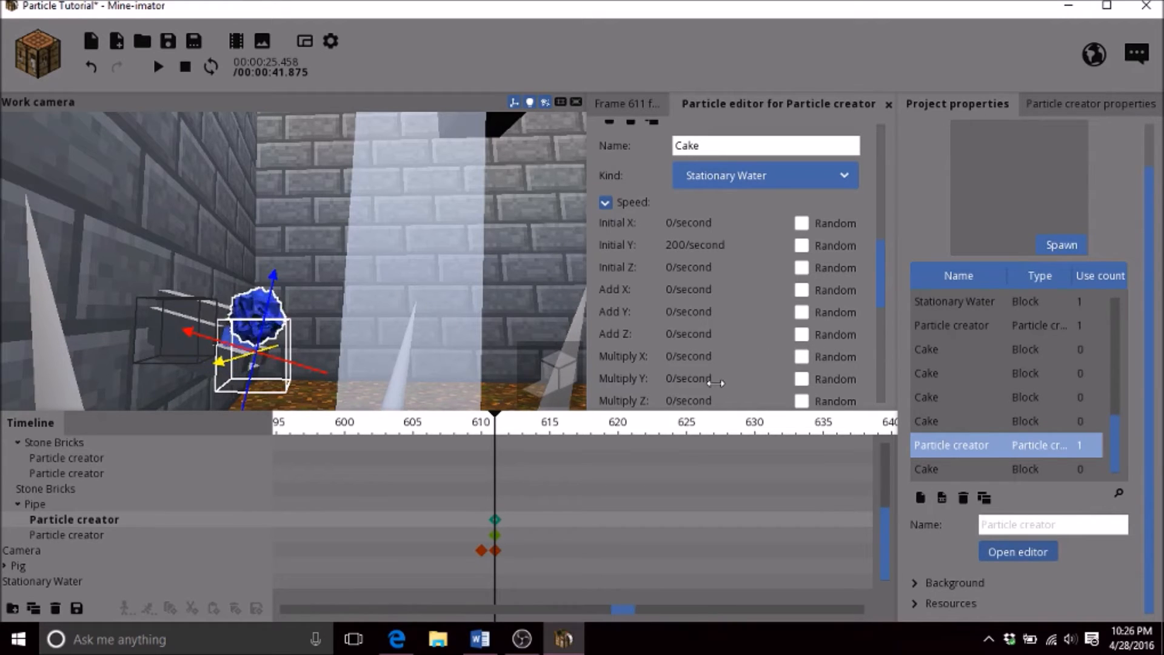
left_click(697, 377)
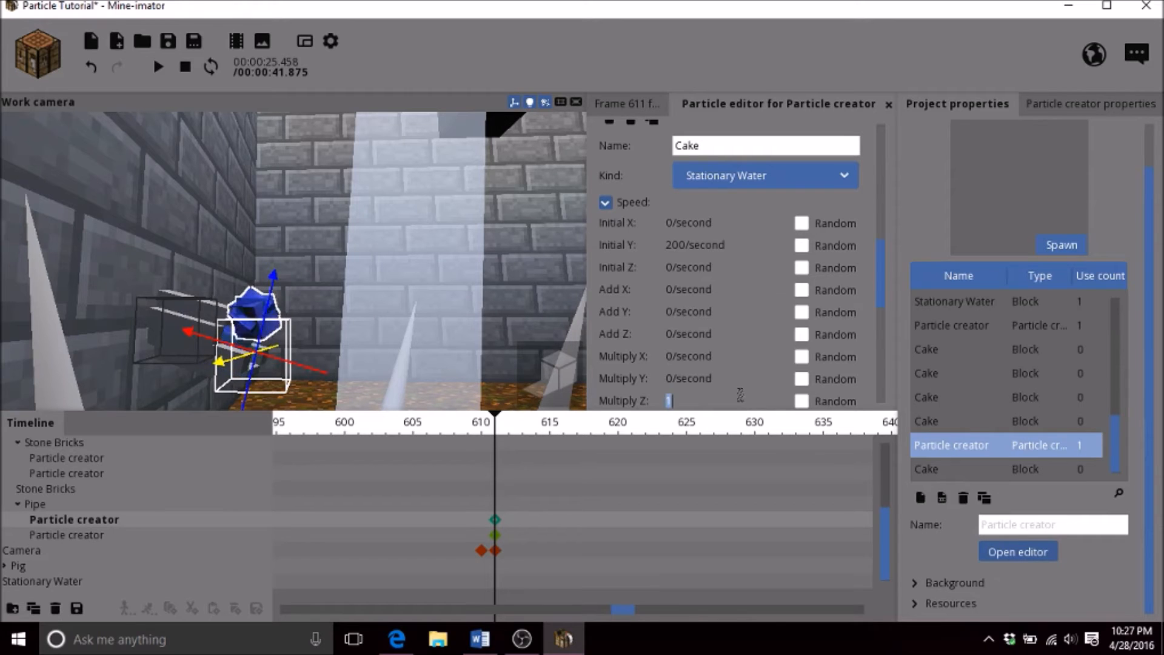
right_click(733, 362)
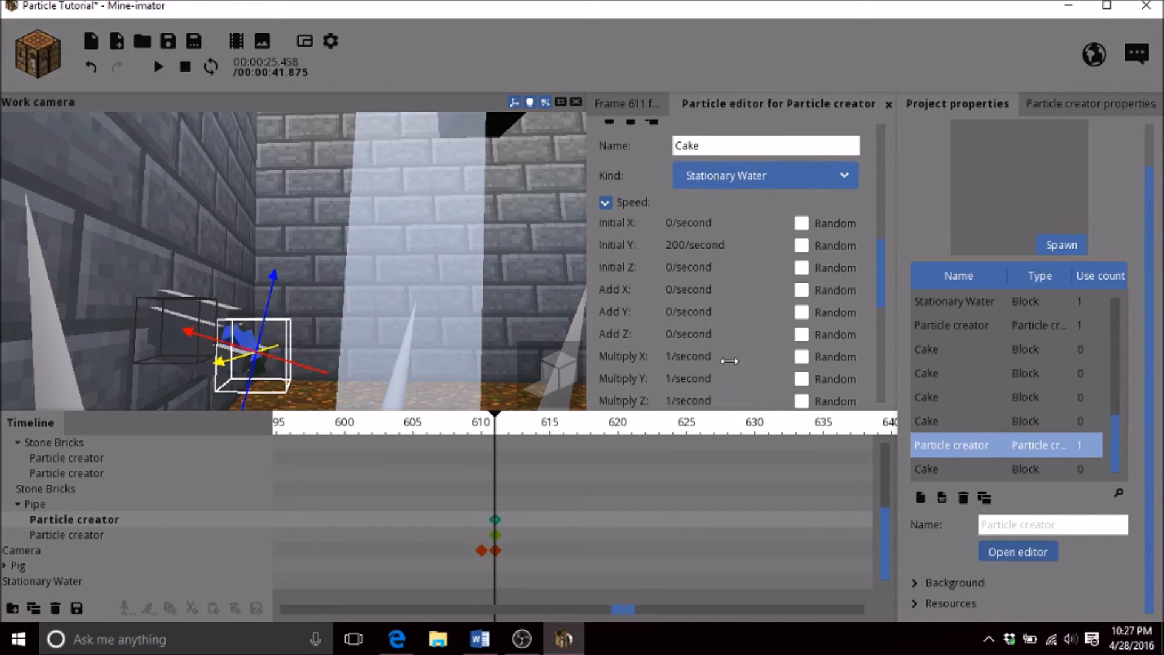
Set the type's Initial Y speed to -14 per second so the water falls, and save the project
right_click(741, 243)
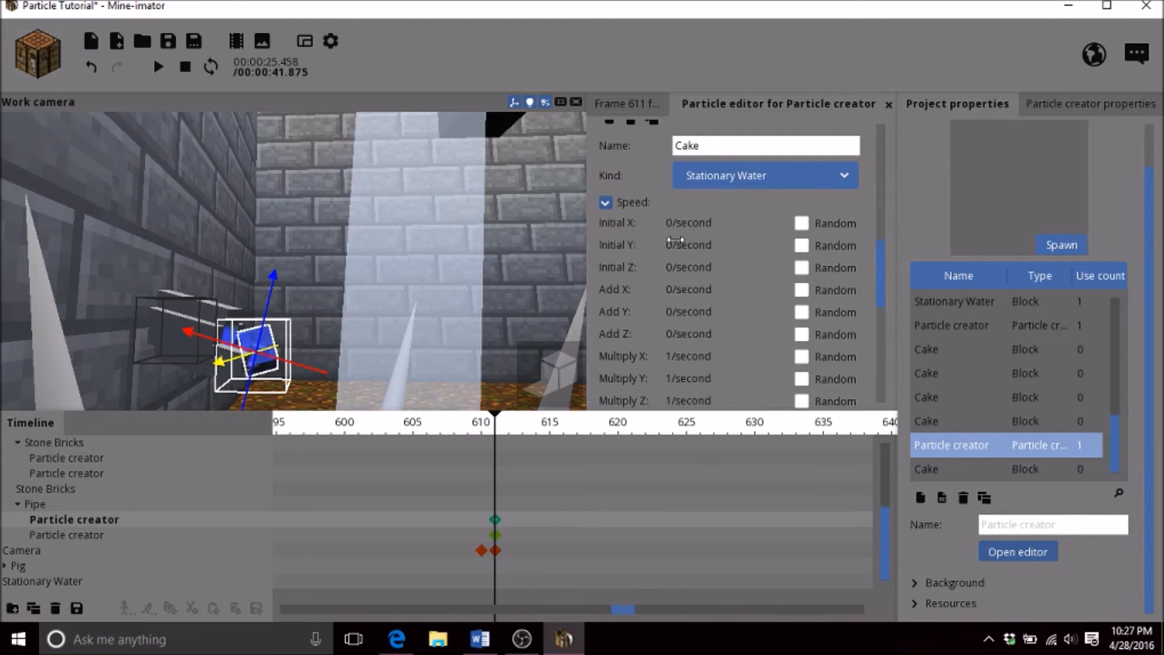
left_click_drag(618, 245, 616, 245)
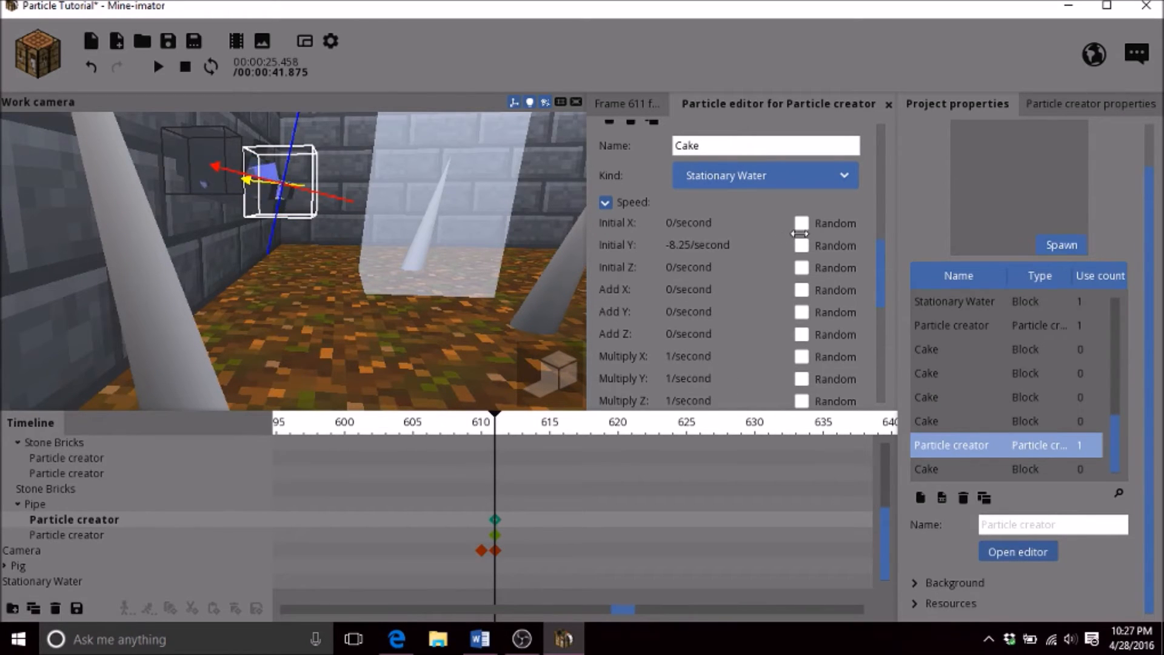
key("w")
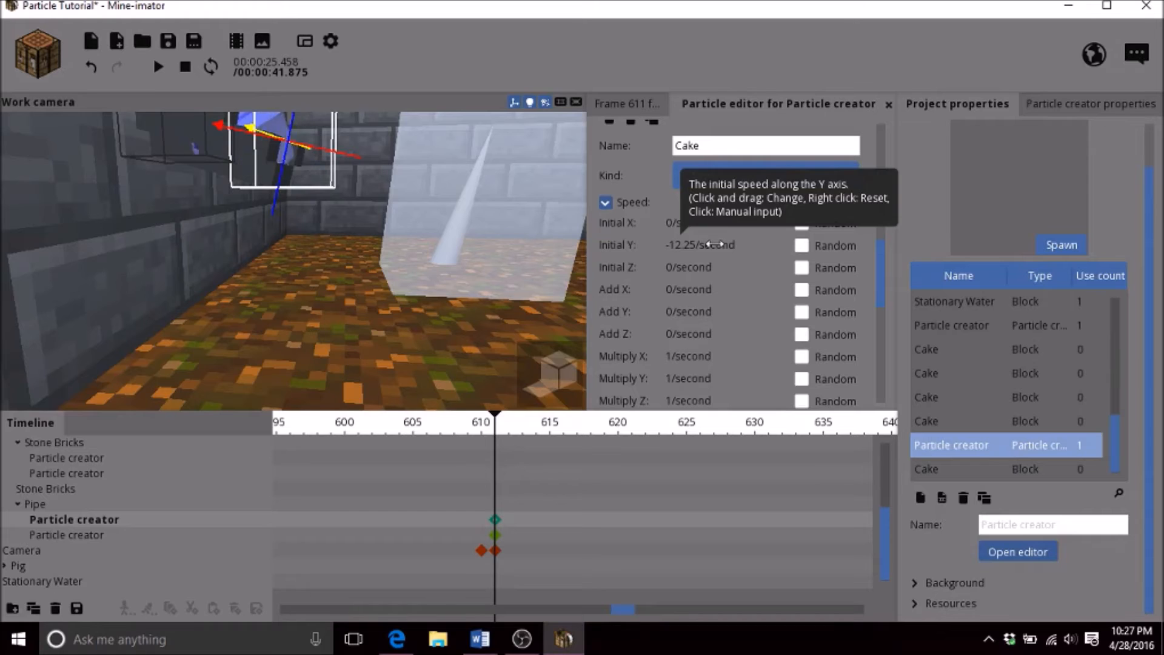
key("w")
right_click_drag(471, 294, 473, 309)
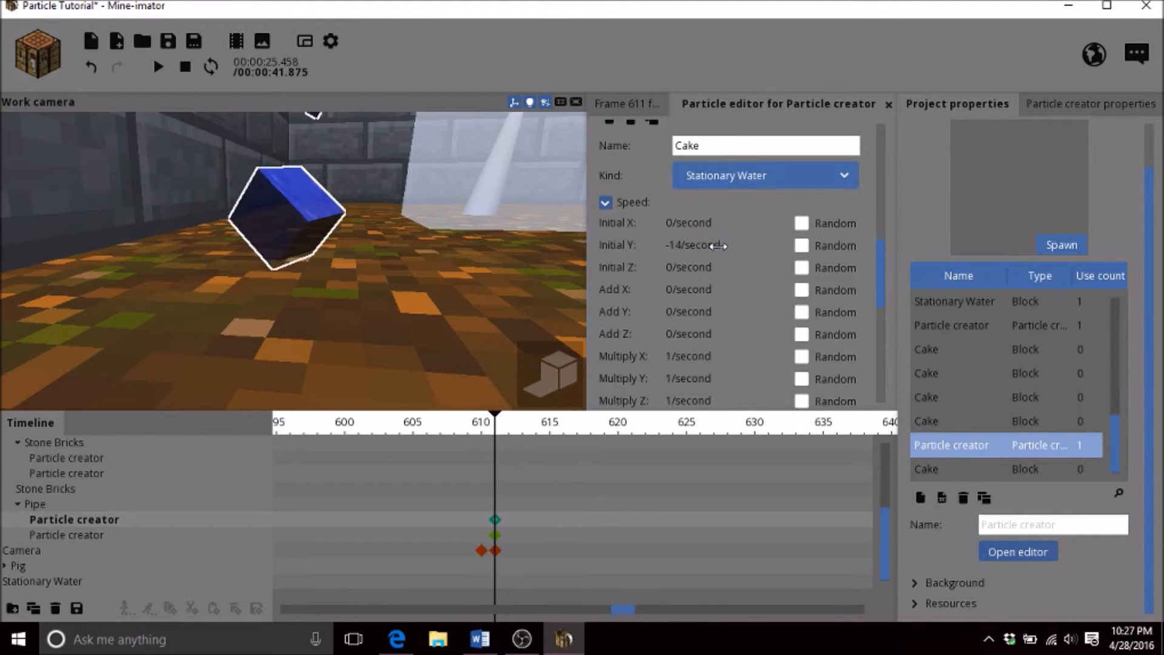
right_click_drag(510, 262, 486, 253)
key("s")
left_click(394, 211)
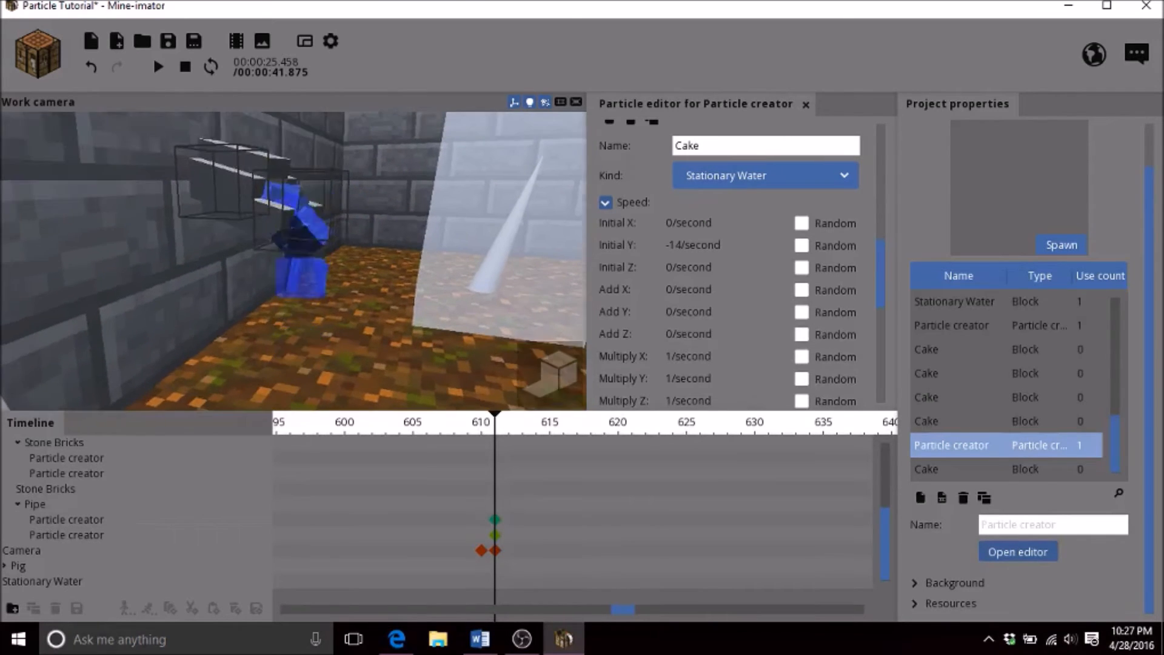
left_click(169, 42)
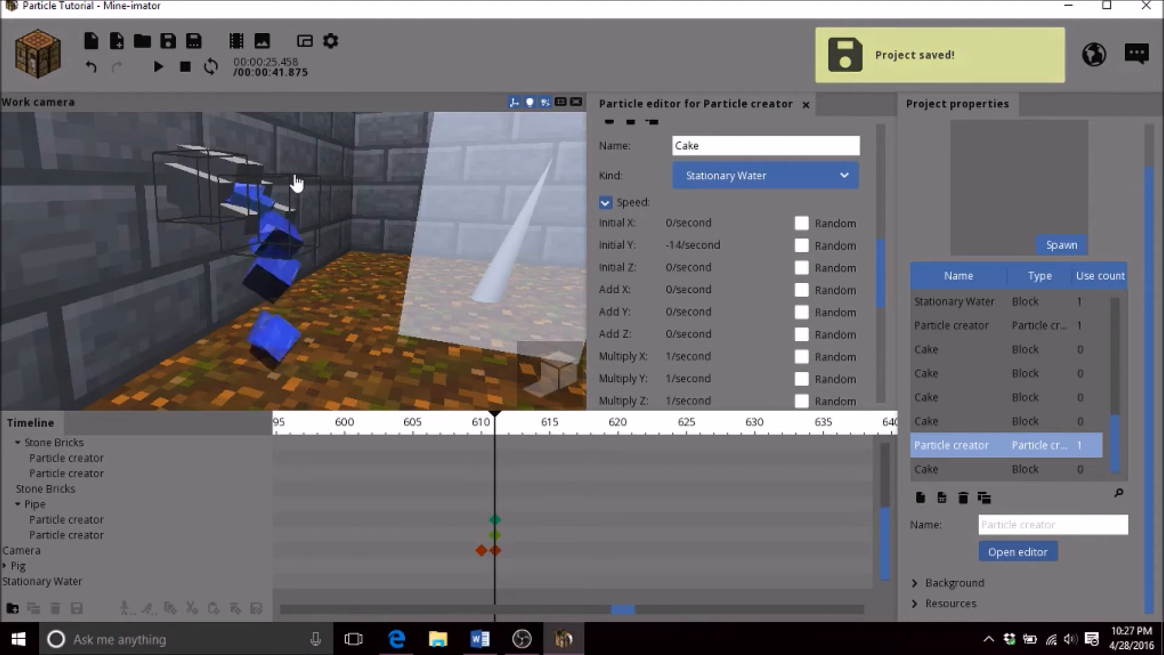
mouse_move(371, 232)
right_mouse_down()
mouse_move(331, 234)
mouse_move(375, 235)
right_mouse_up()
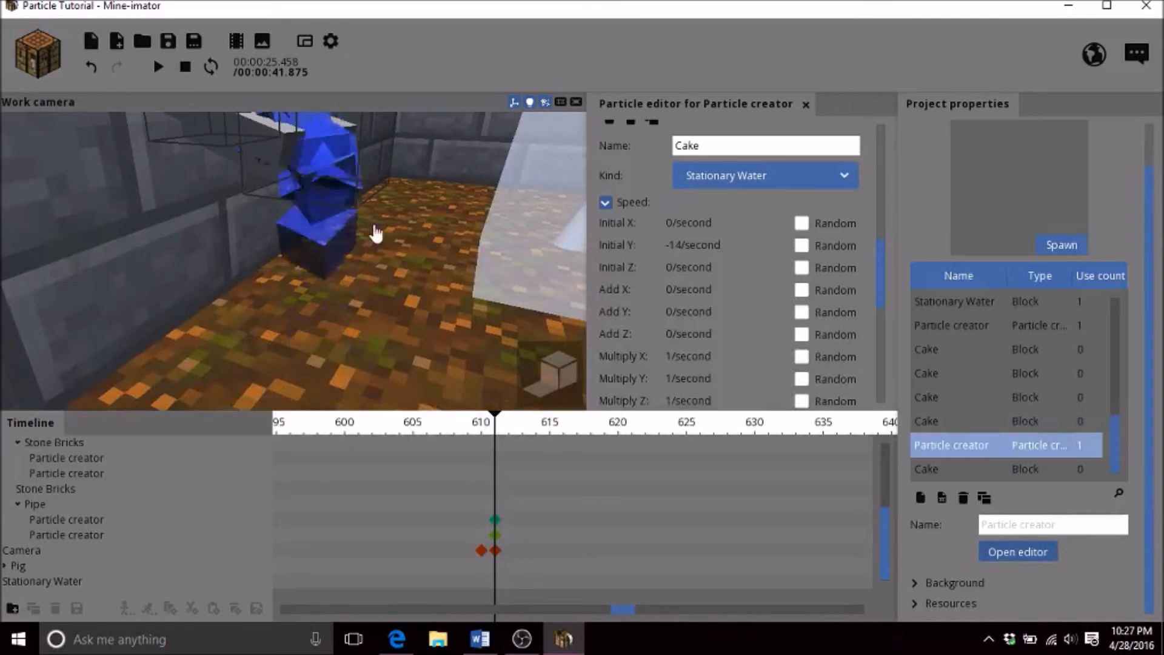
left_click(93, 535)
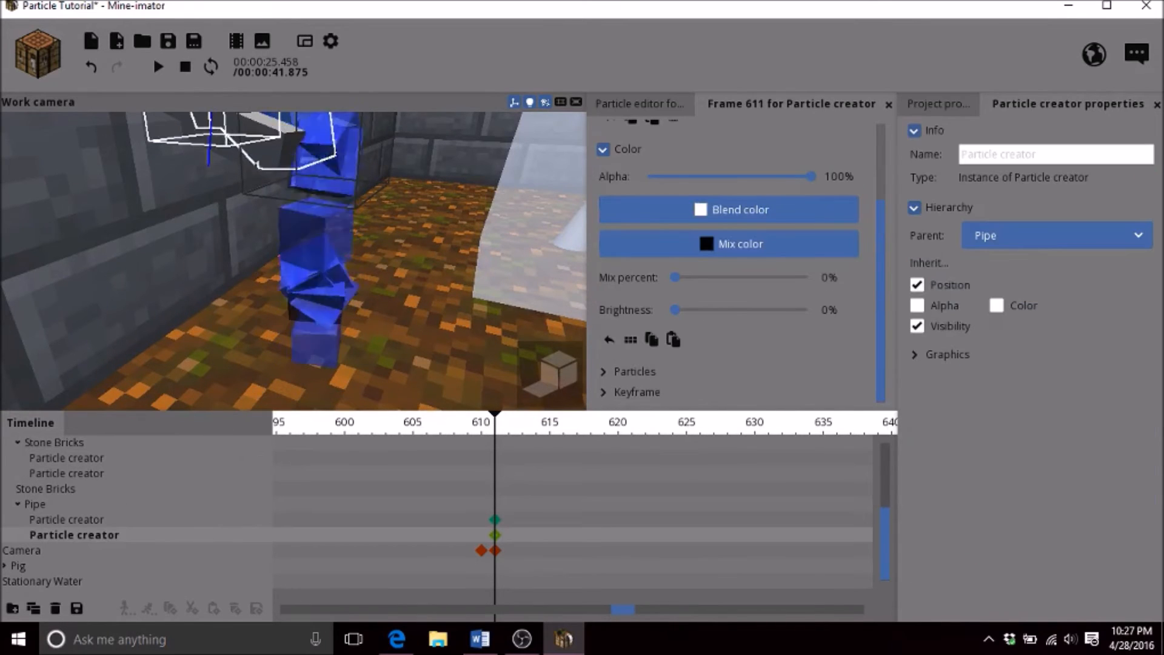
left_click(109, 517)
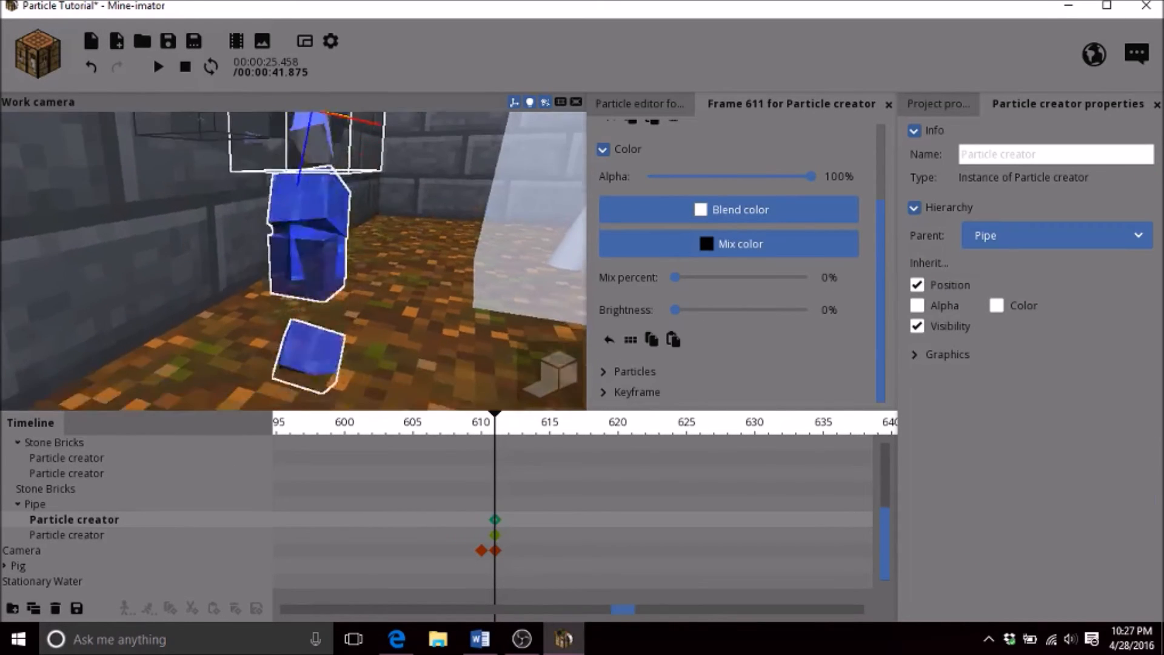
right_click_drag(113, 258, 106, 270)
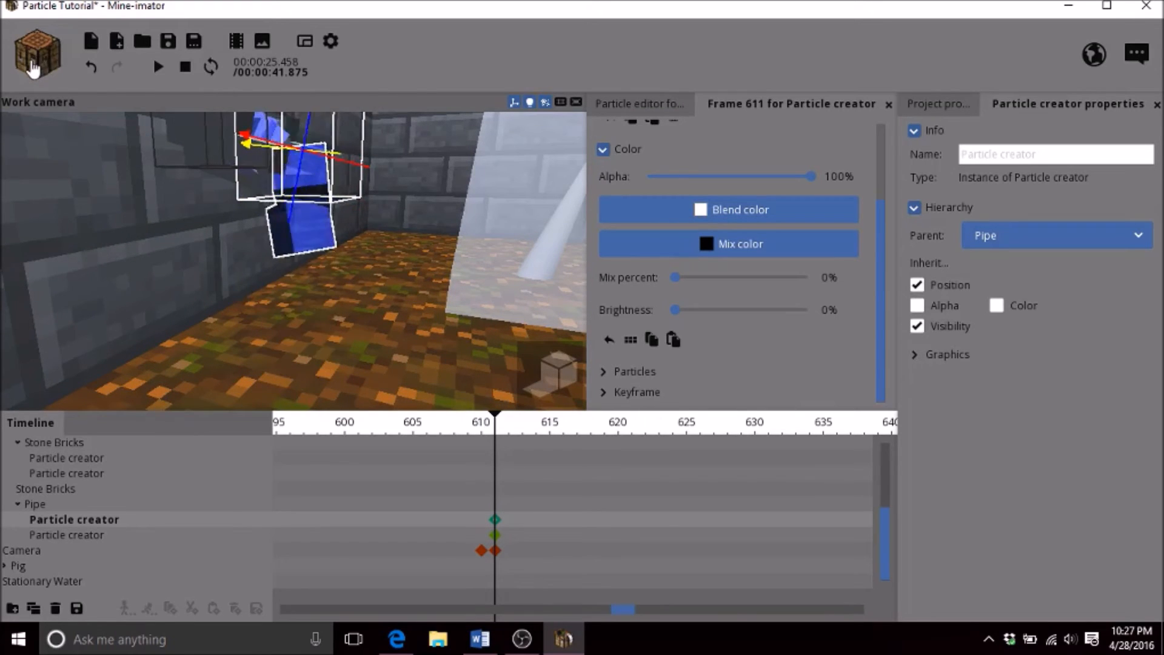
Create another particle creator from the Fountain of cakes preset and bring up the project's template list
left_click(33, 68)
left_click(94, 190)
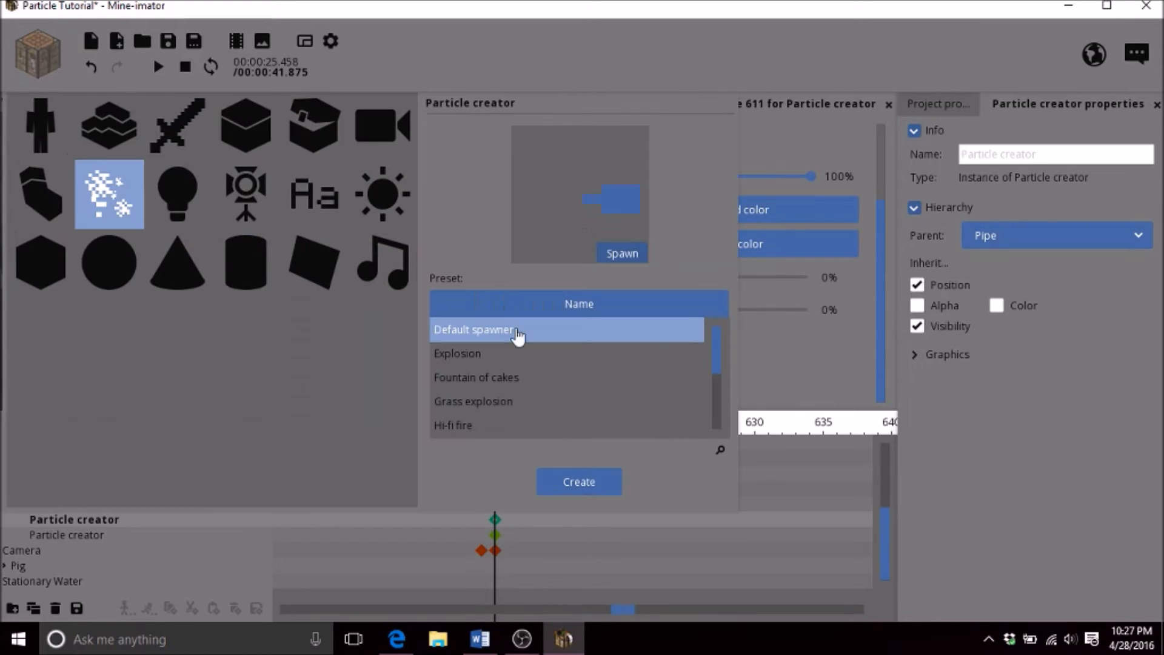
left_click(500, 380)
left_click(573, 485)
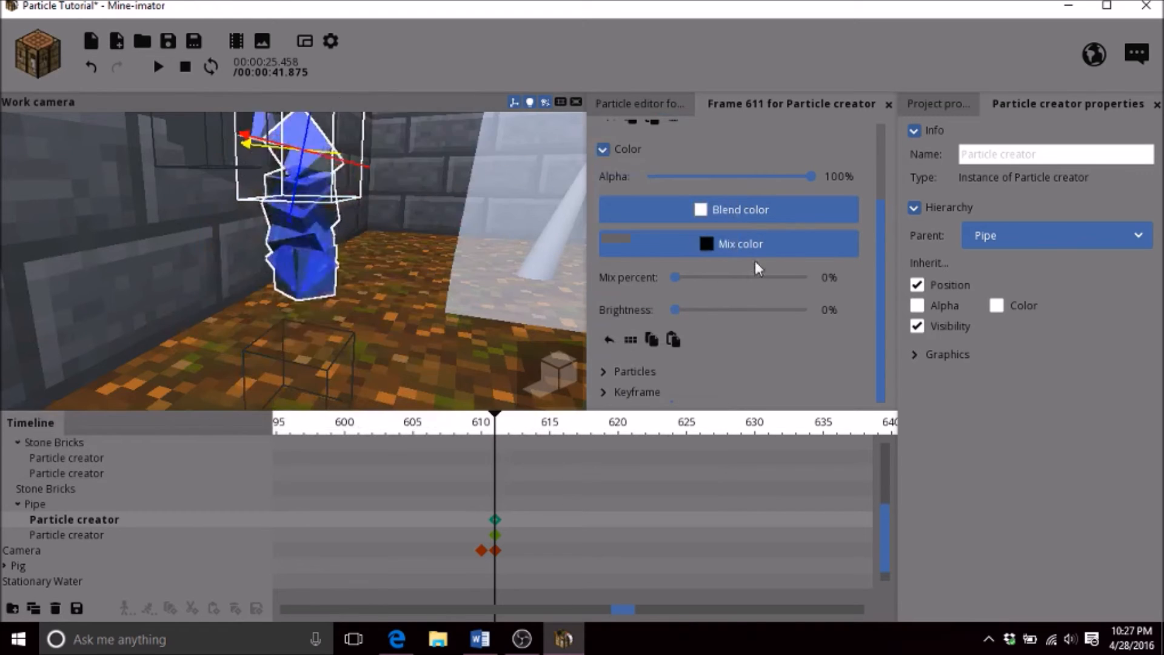
left_click(939, 104)
left_click_drag(1112, 441, 1112, 496)
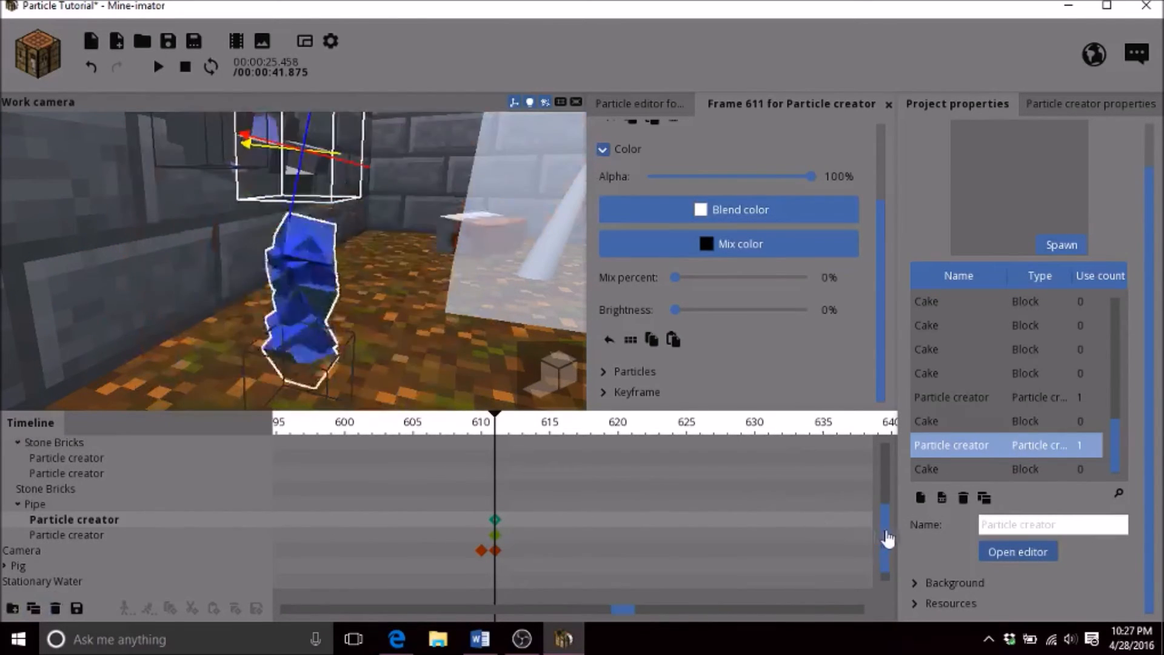
Select the new particle creator in the timeline and make Pipe its parent
scroll(203, 554, "down", 1)
left_click(72, 581)
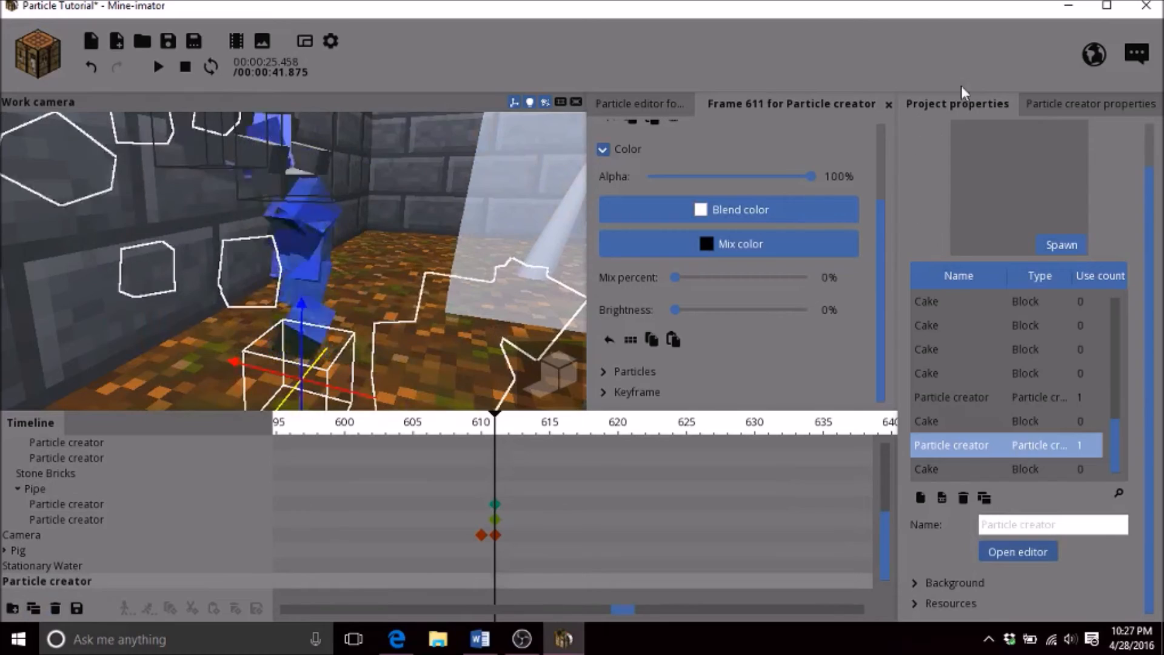
left_click(1049, 103)
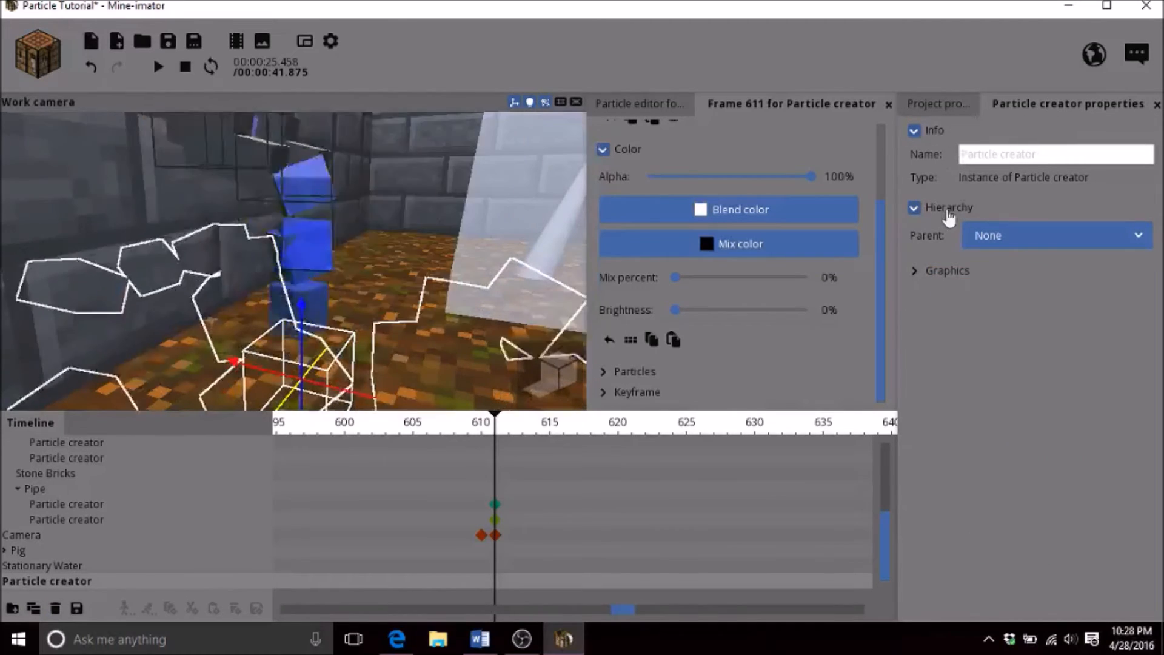
left_click(996, 235)
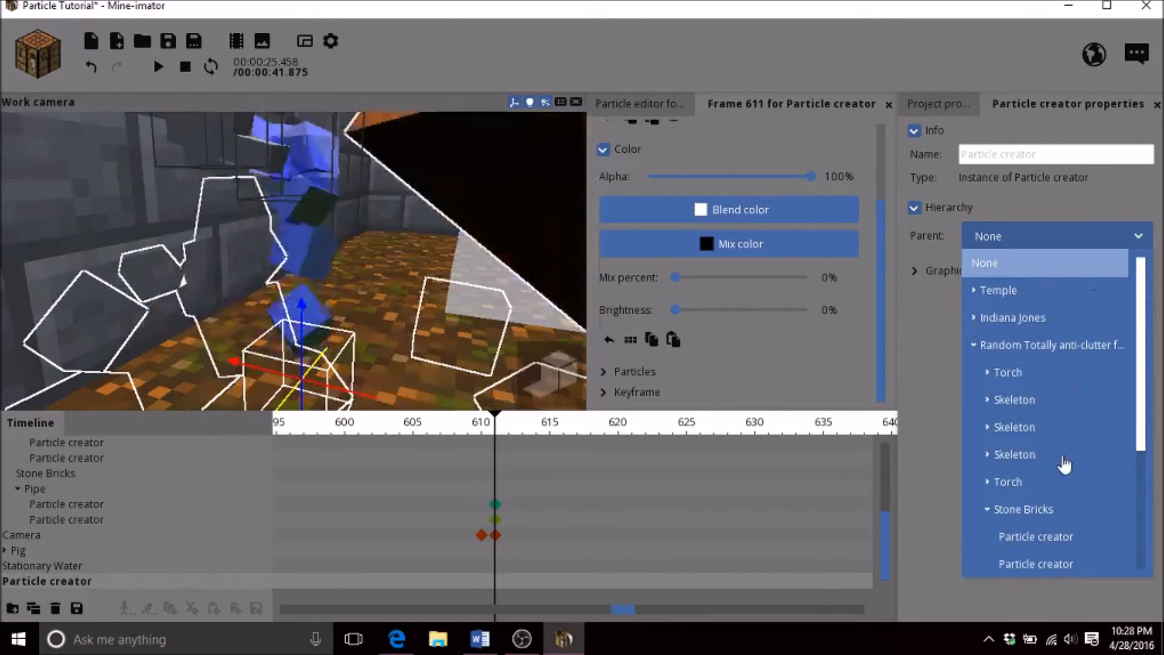
scroll(1046, 485, "down", 7)
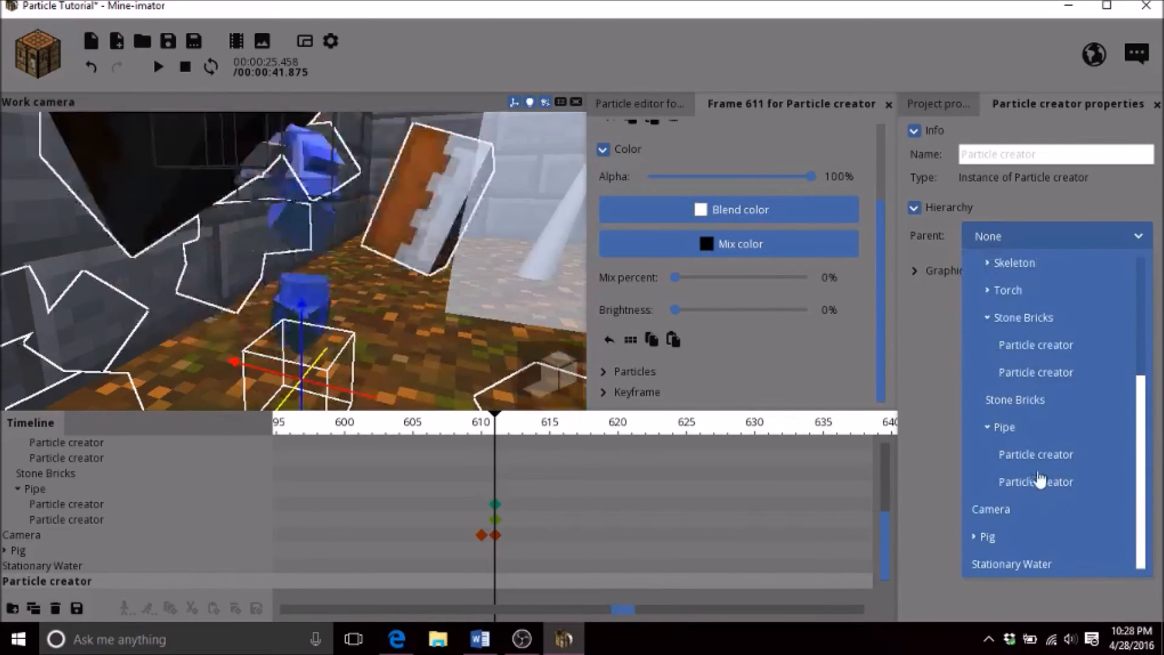
left_click(1034, 427)
Move the new particle creator down to the floor where the falling water lands
left_click_drag(456, 347, 326, 337)
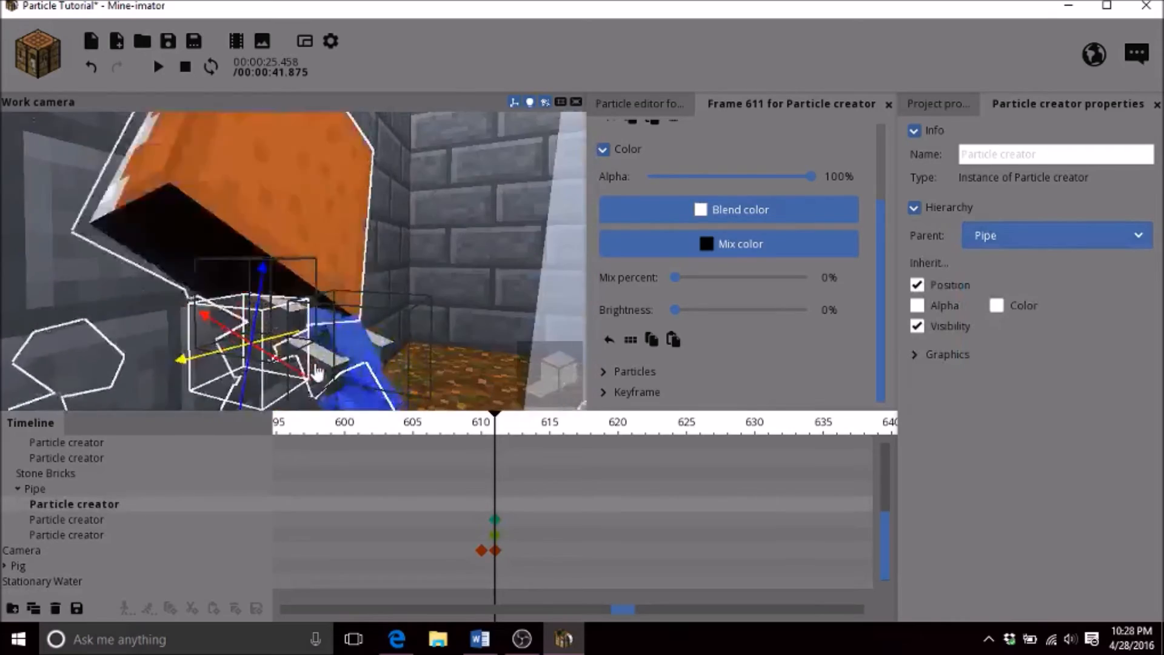
left_click_drag(305, 378, 369, 243)
left_click_drag(326, 346, 323, 363)
left_click_drag(323, 364, 417, 236)
left_click_drag(385, 282, 416, 242)
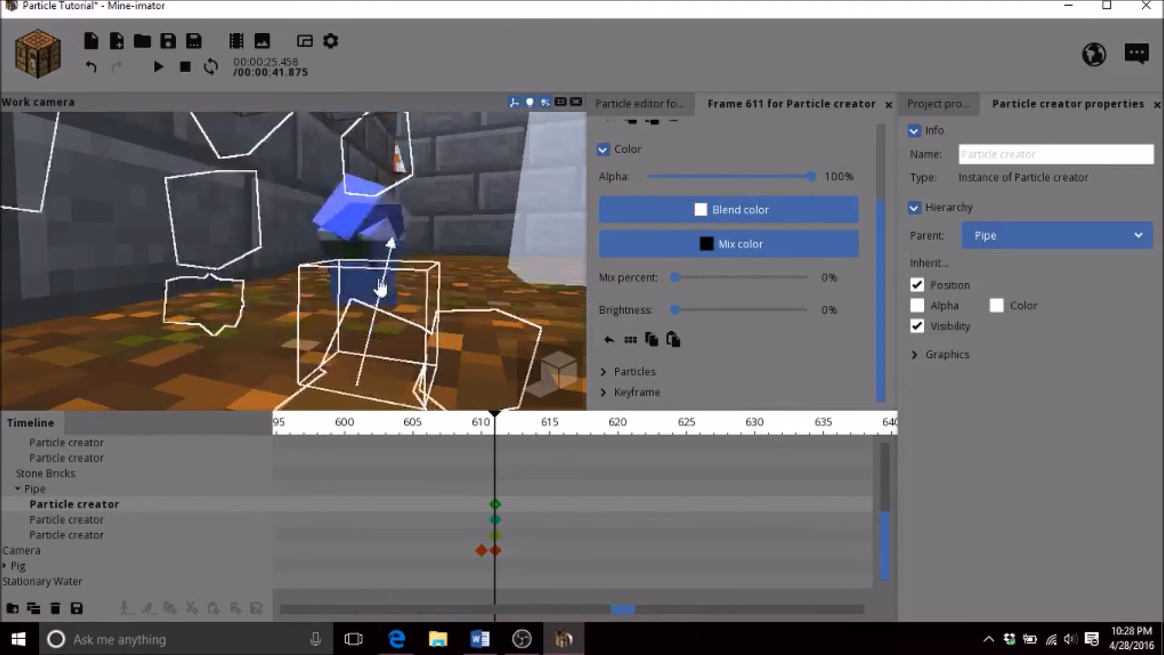
left_click_drag(410, 297, 626, 190)
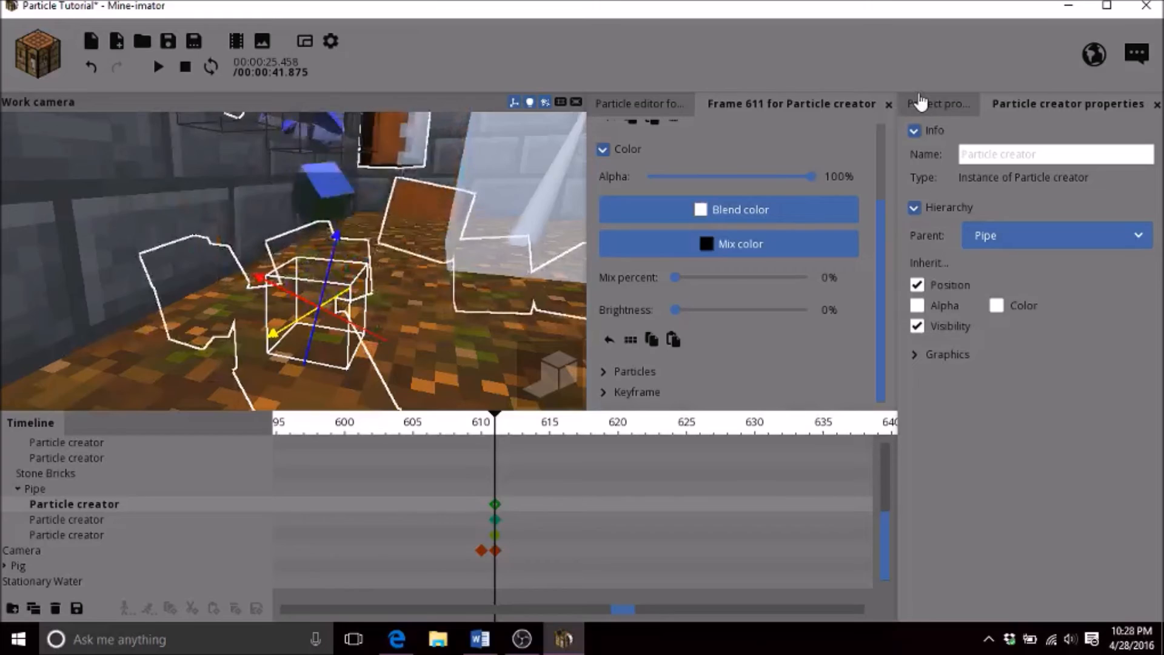
Open the new particle creator's editor and select its Cake type
left_click(631, 105)
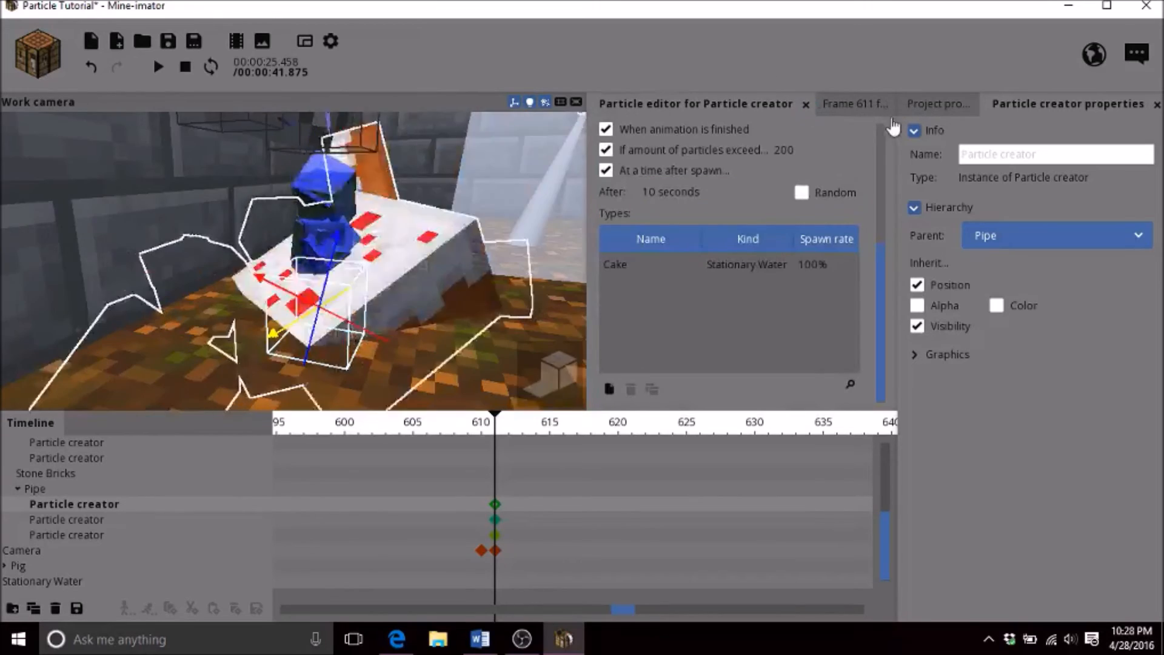
left_click(813, 263)
scroll(867, 267, "down", 5)
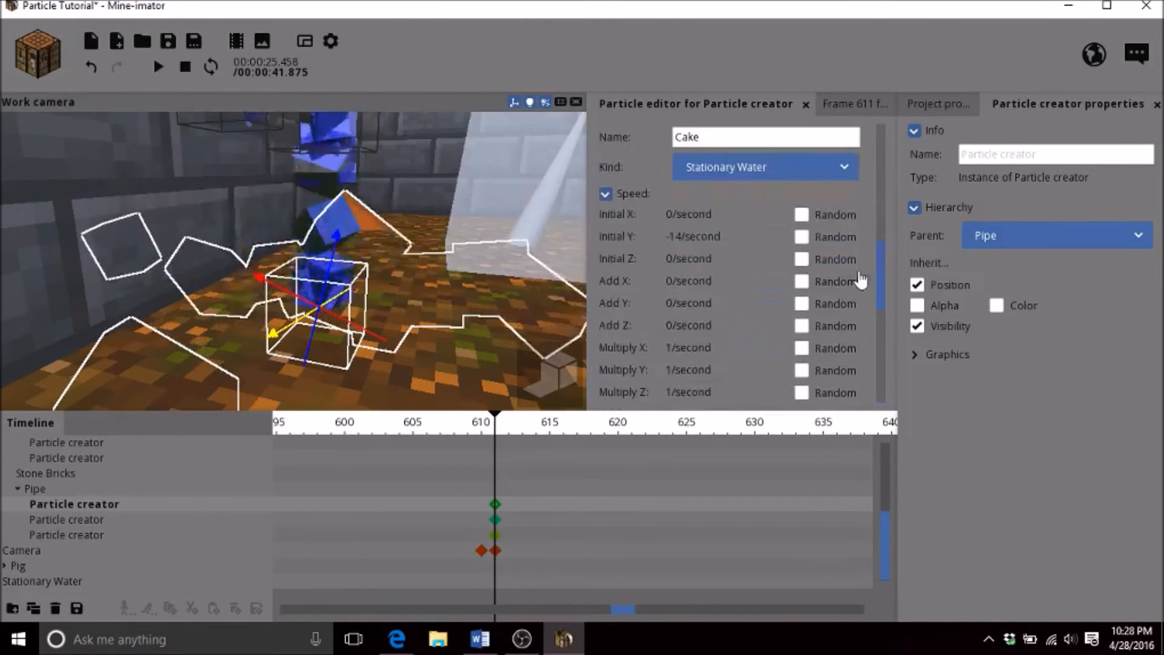
left_click(916, 107)
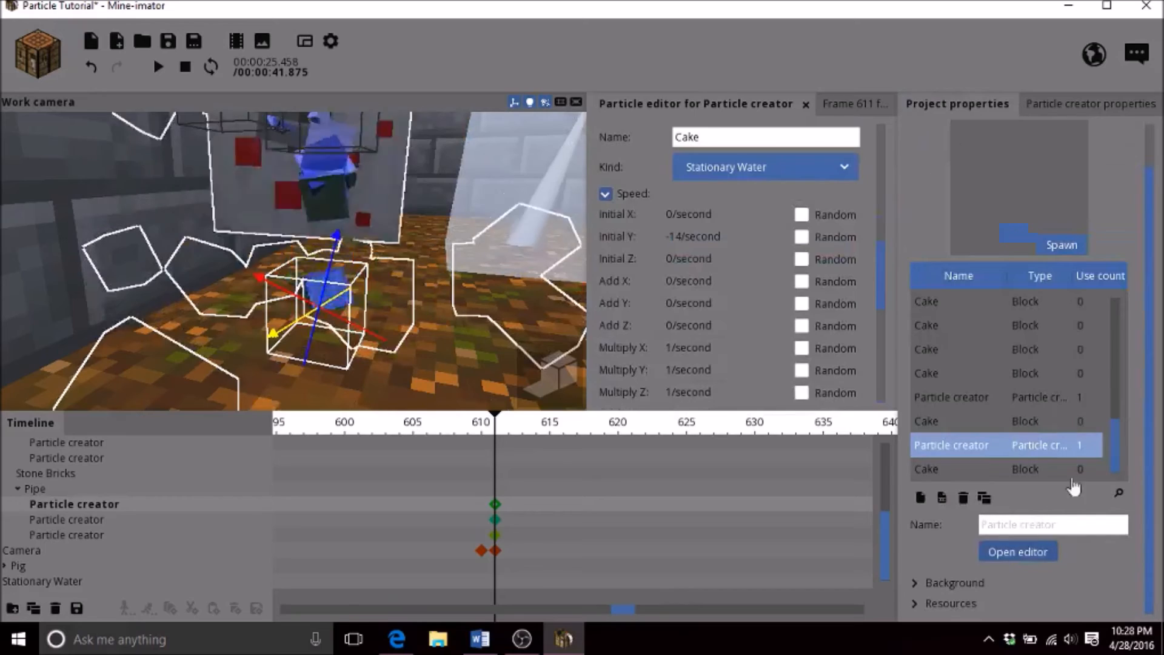
left_click(1023, 553)
left_click(1024, 553)
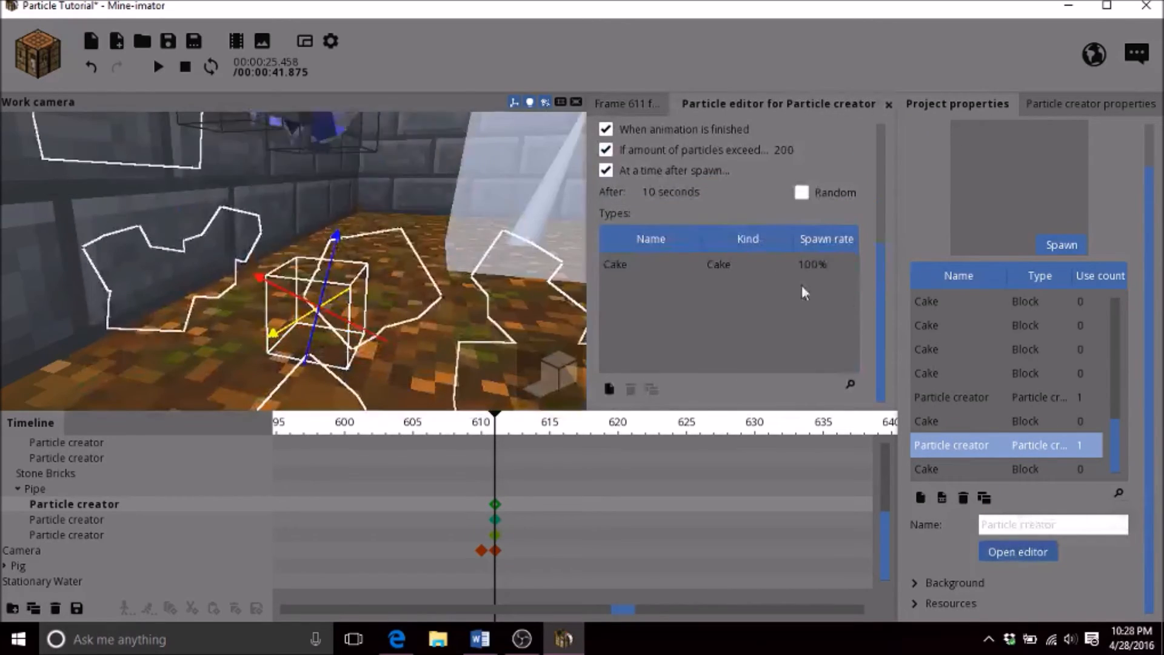
left_click(762, 266)
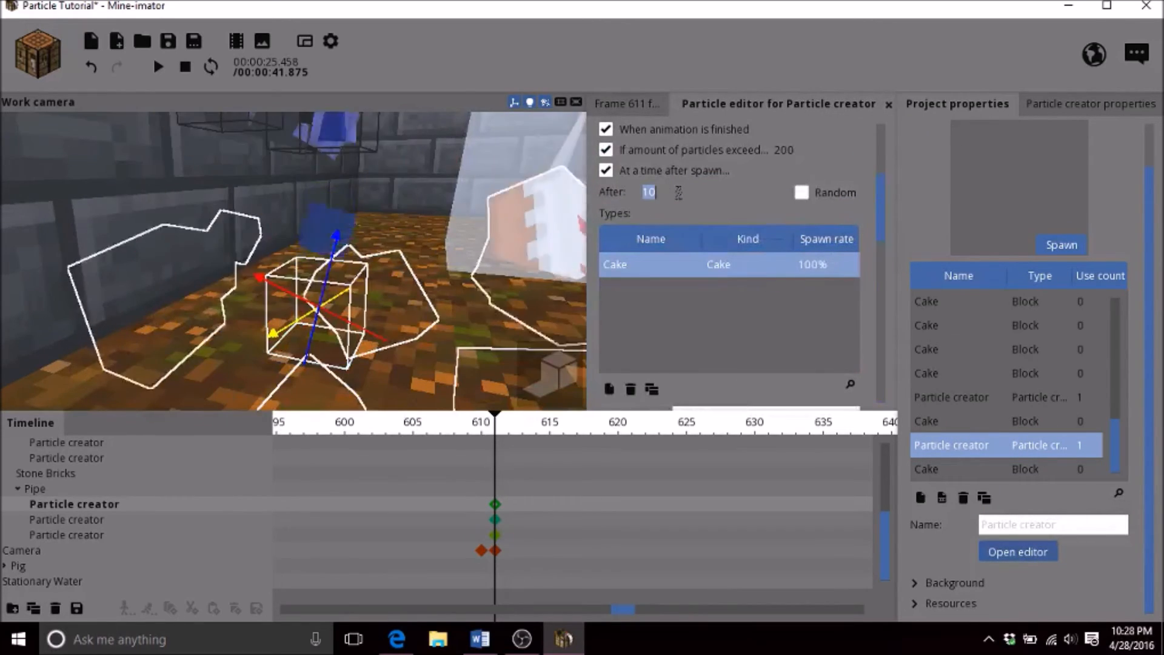
Turn off random initial speeds for the Cake type, set Initial X, Y, Z and Add Y to 0, and Multiply X and Z to 1
left_click_drag(887, 192, 879, 289)
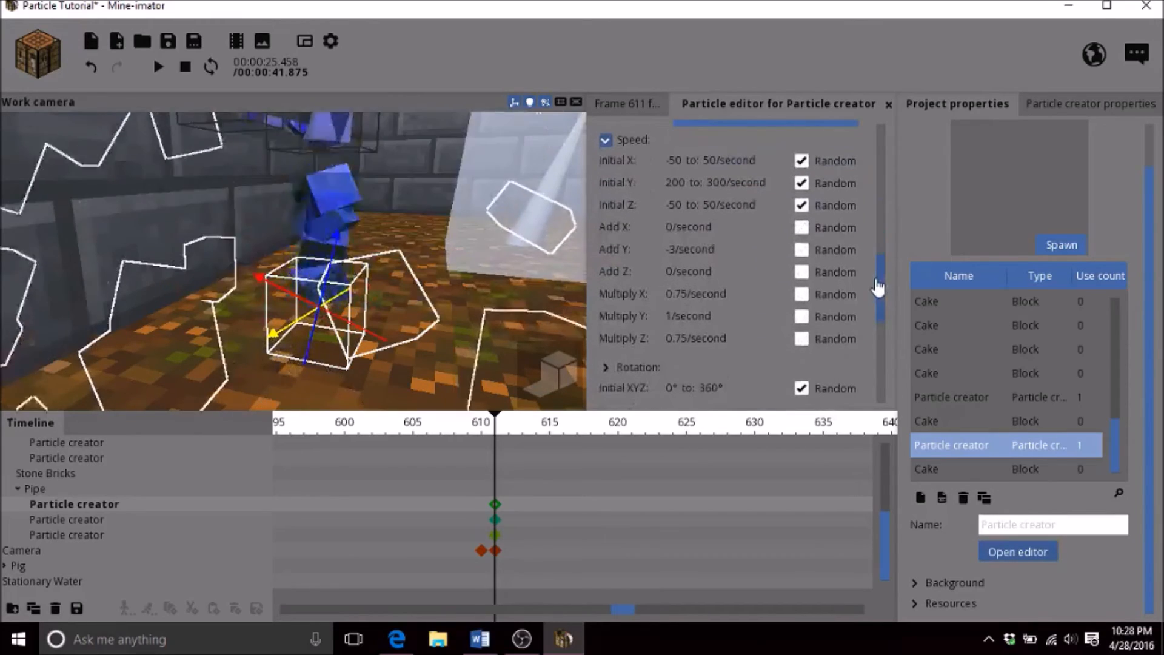
left_click(801, 205)
left_click(802, 182)
left_click(802, 161)
right_click(702, 183)
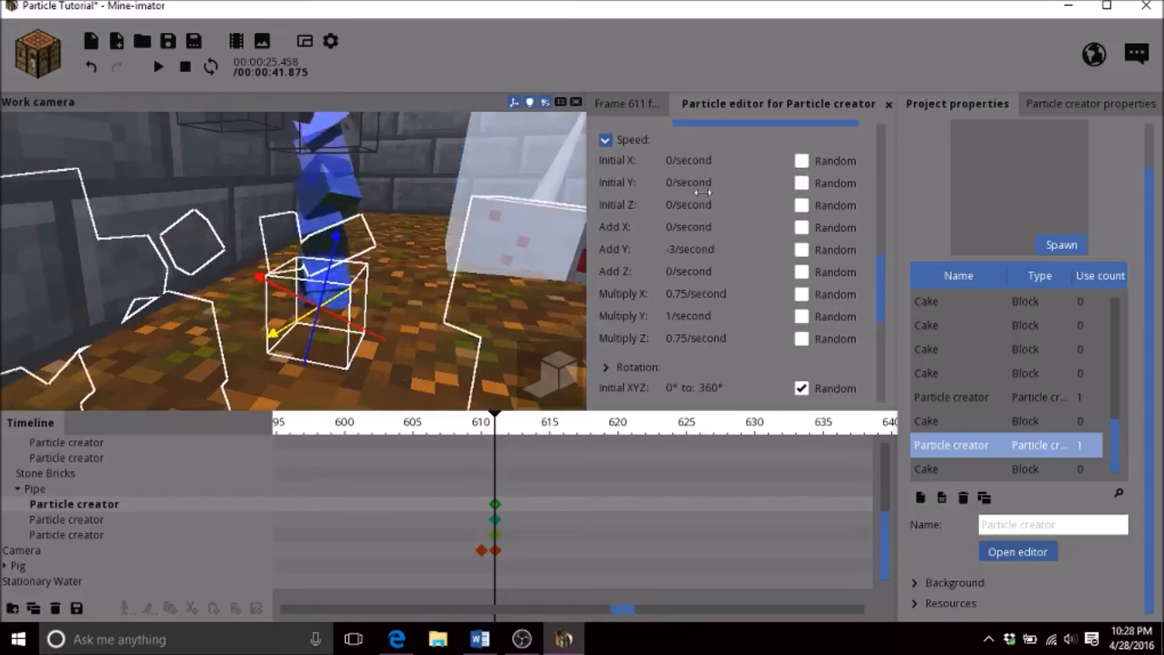
right_click(730, 255)
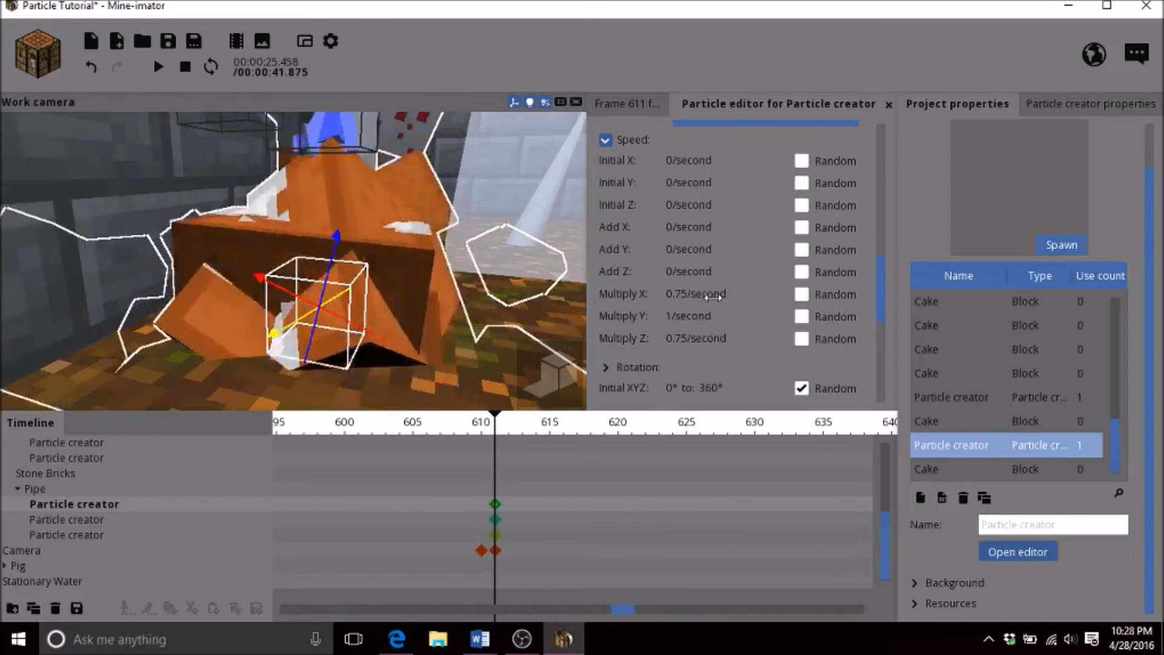
Set the Cake type's scale to 0.20 and change its kind to Stationary Water
left_click_drag(875, 285, 827, 447)
left_click(703, 296)
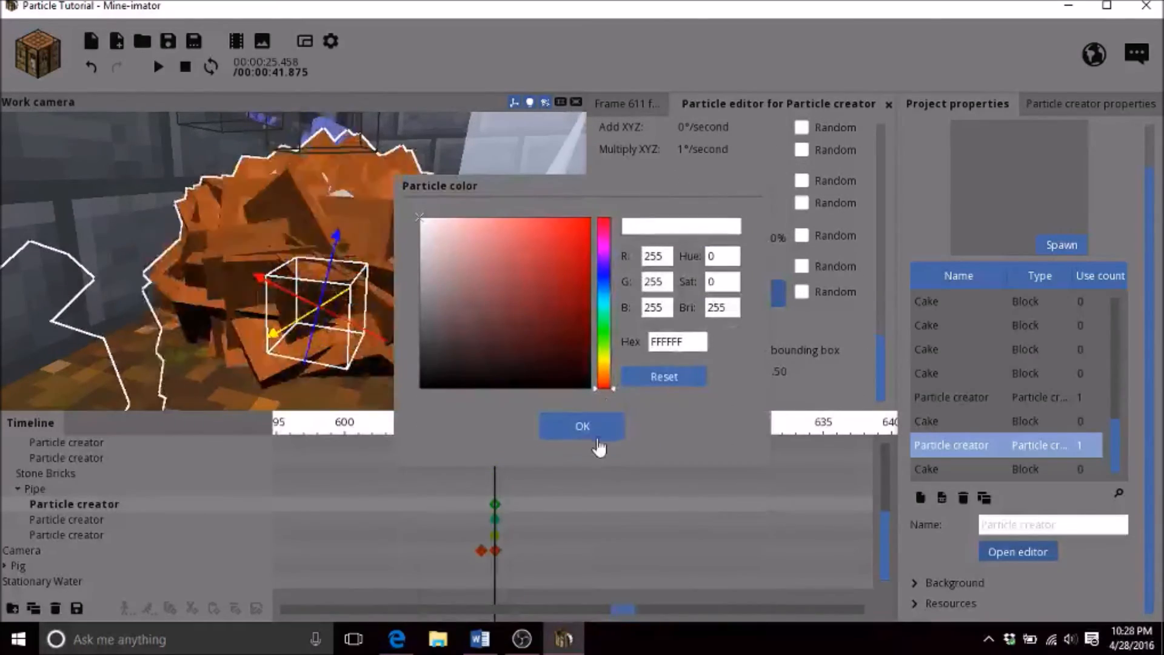
left_click(591, 432)
left_click_drag(879, 376, 884, 343)
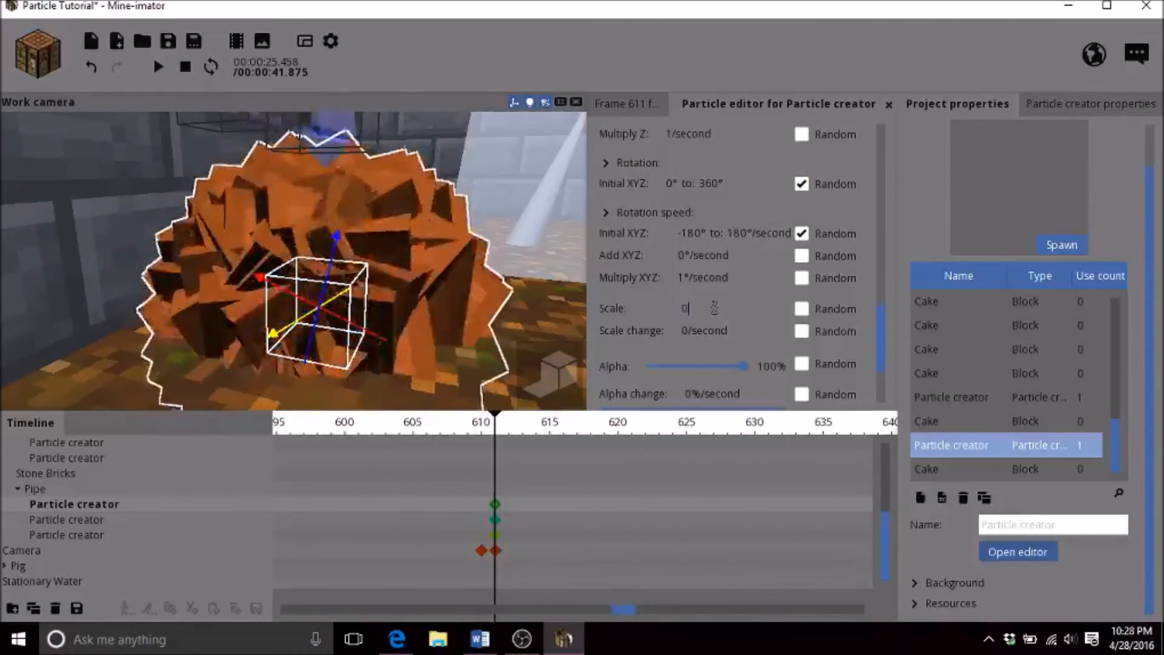
left_click_drag(881, 333, 886, 252)
left_click(725, 239)
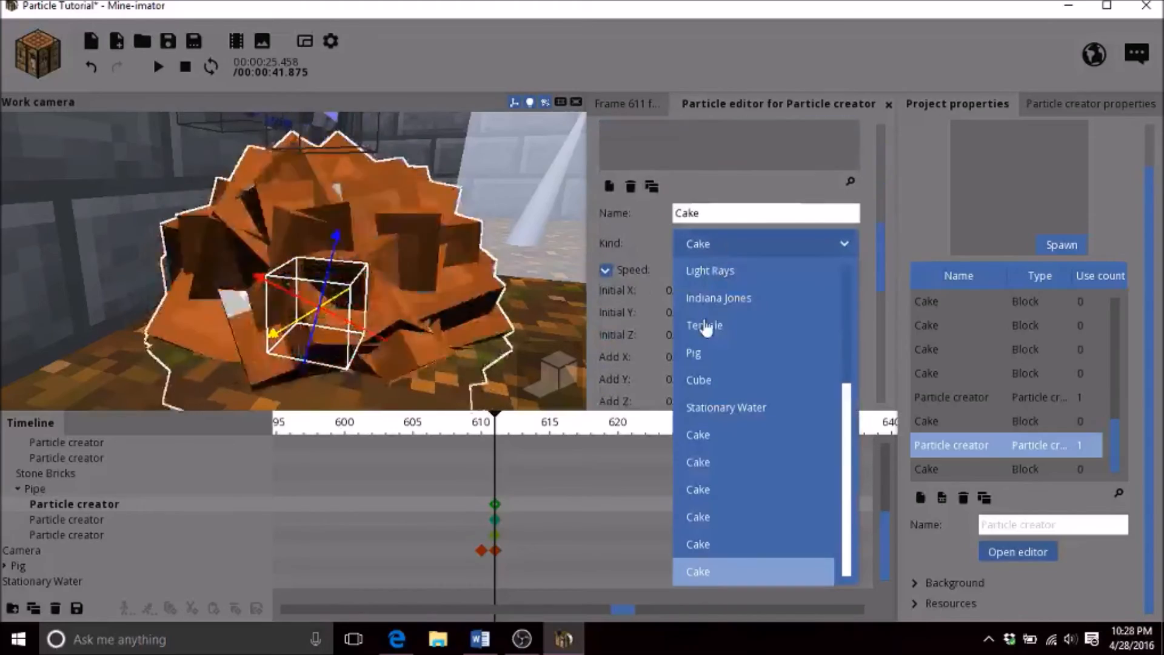
left_click(720, 410)
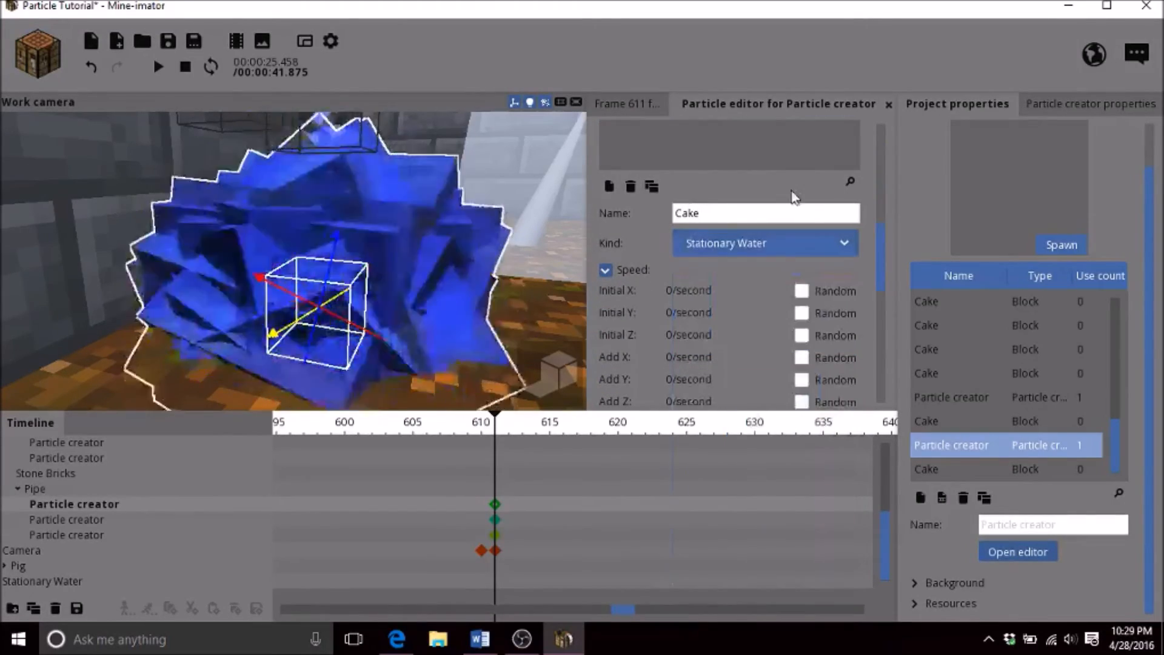
Randomize the Cake type's Initial X speed between -10 and 10 per second
left_click_drag(879, 252, 876, 161)
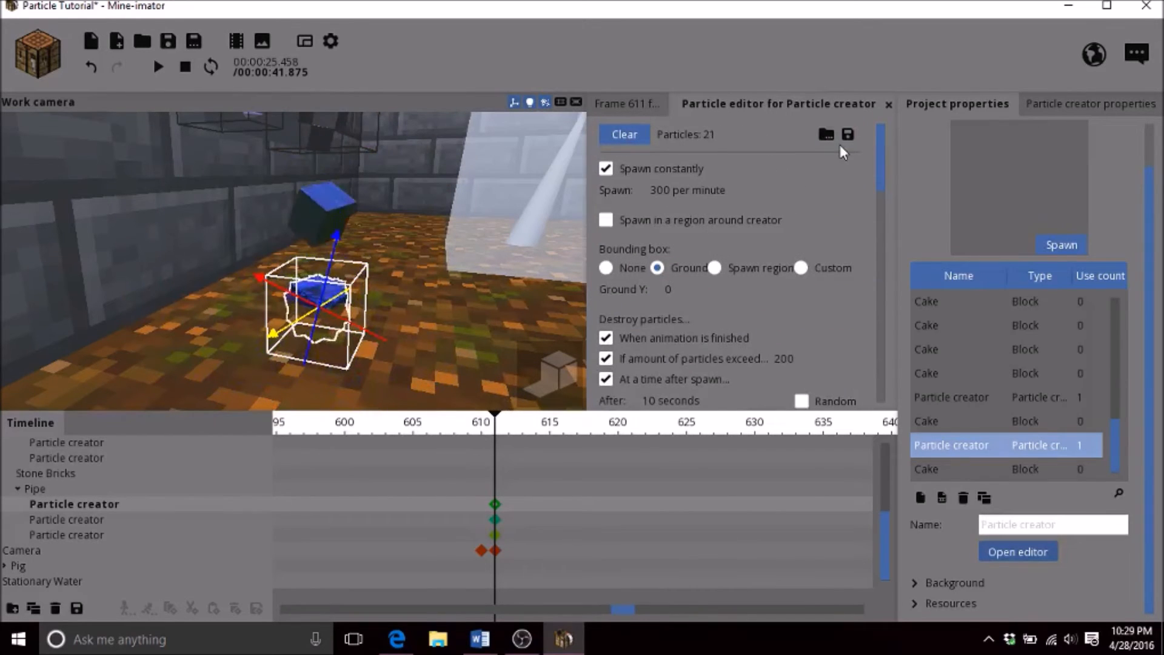
left_click_drag(879, 176, 861, 296)
right_click_drag(362, 309, 362, 309)
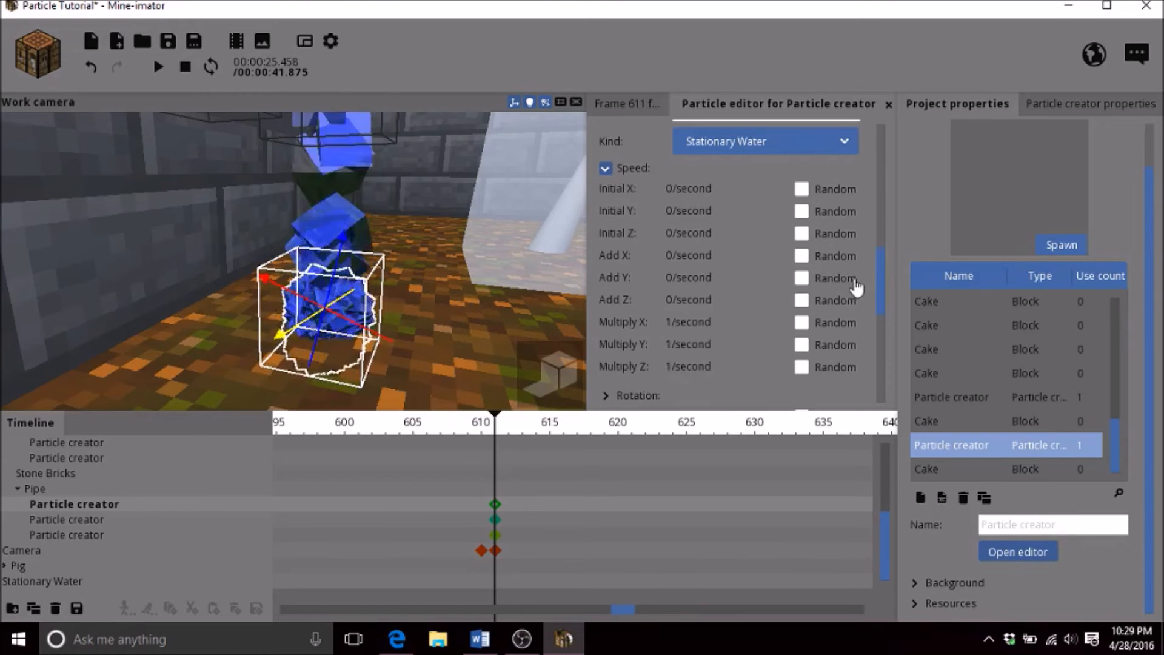
left_click_drag(880, 265, 687, 94)
left_click_drag(880, 149, 866, 276)
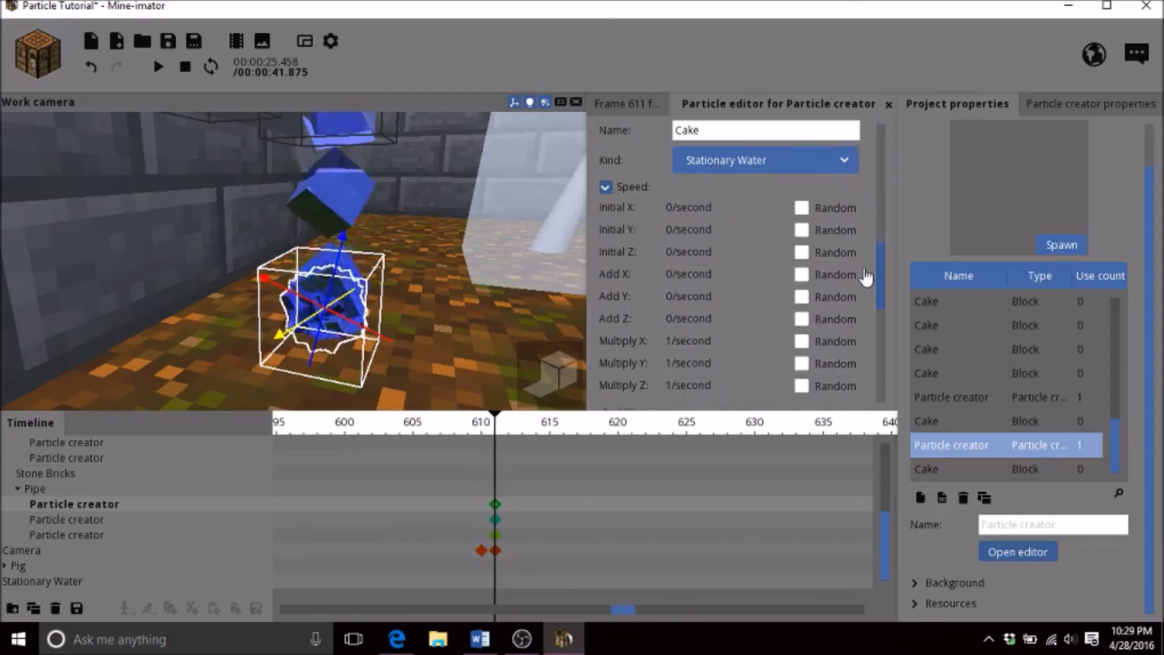
right_click(747, 205)
left_click(799, 209)
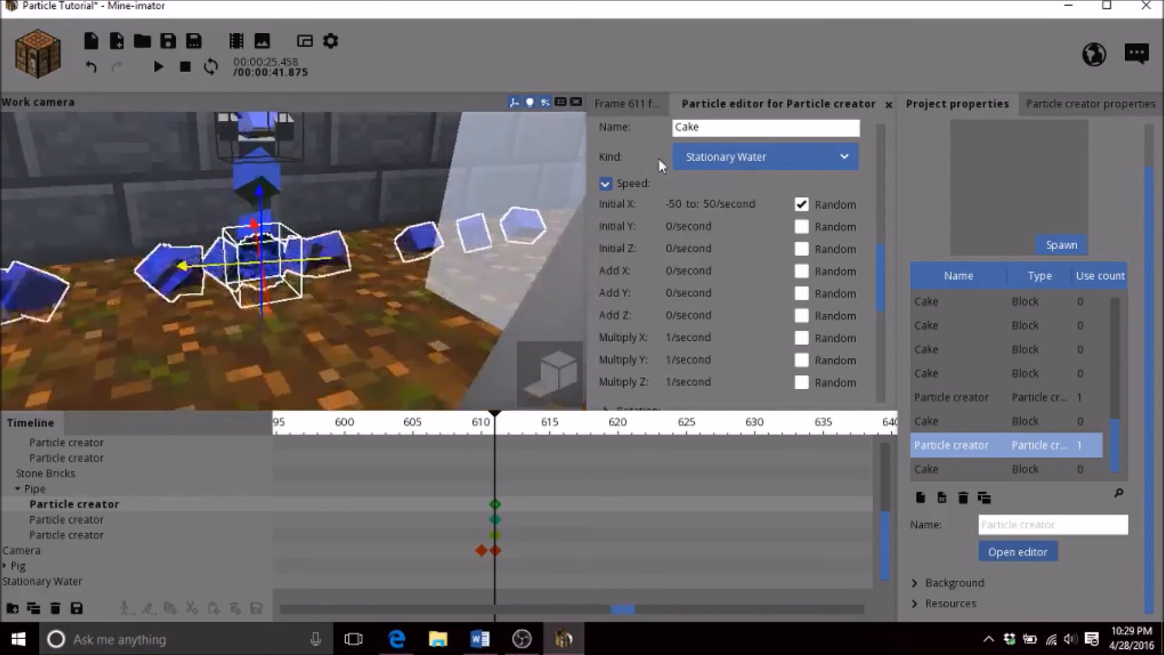
left_click(689, 203)
type("-10")
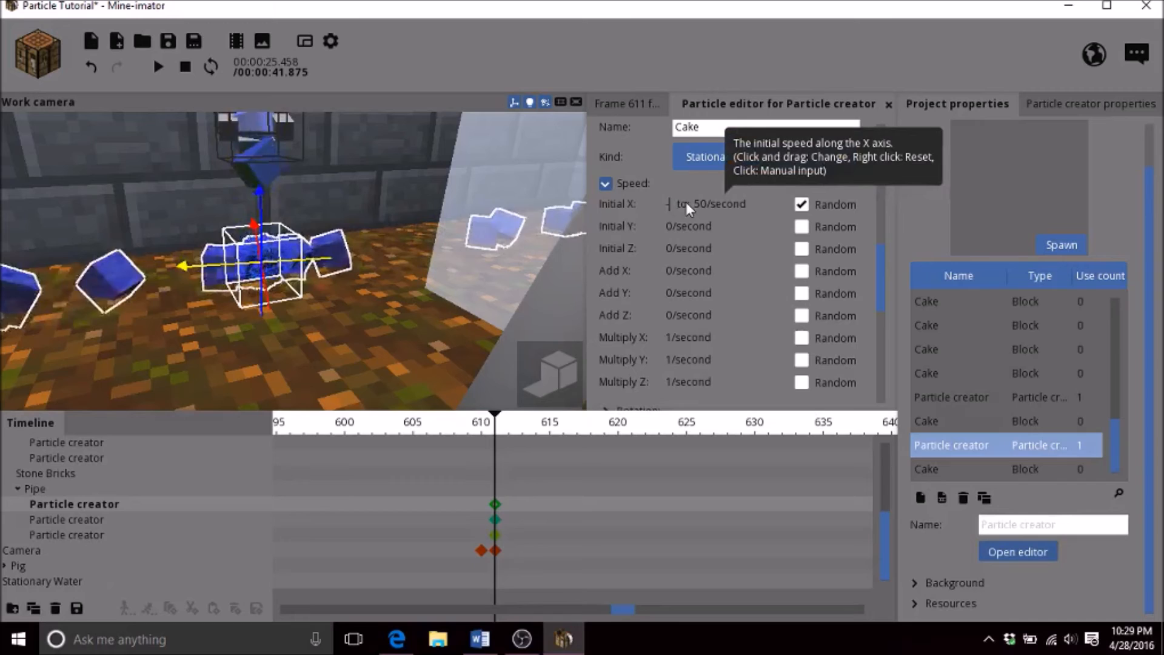
key("Return")
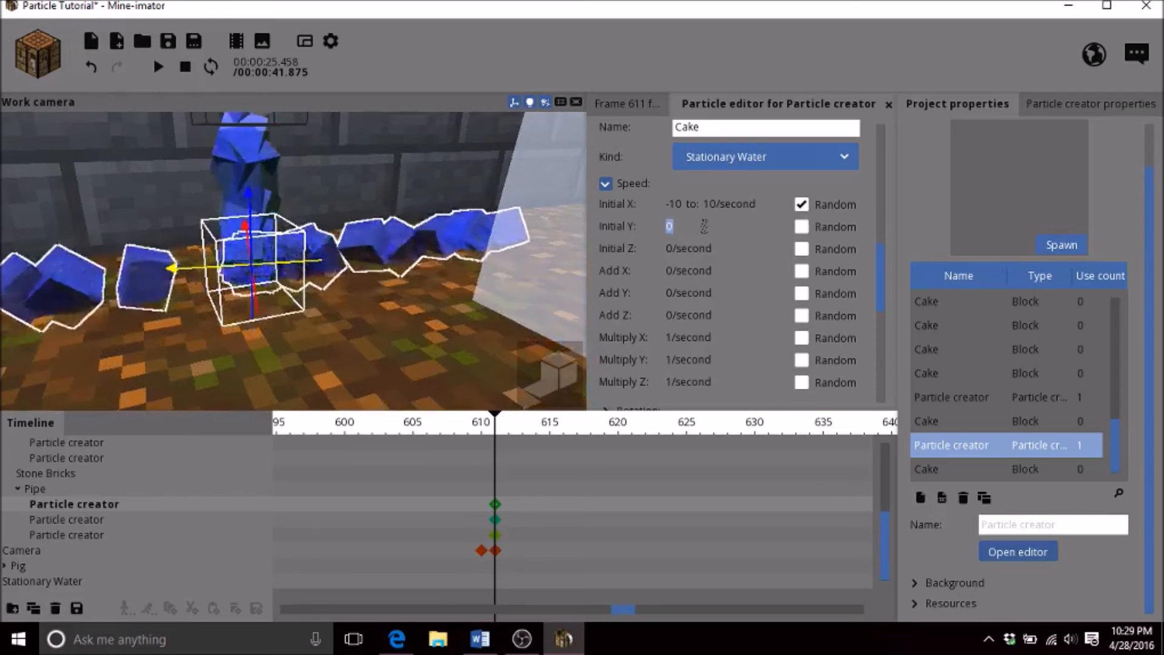
Try a random Initial Y speed of -10 to 10 per second, and randomize Initial Z between -10 and 10 per second
left_click(802, 227)
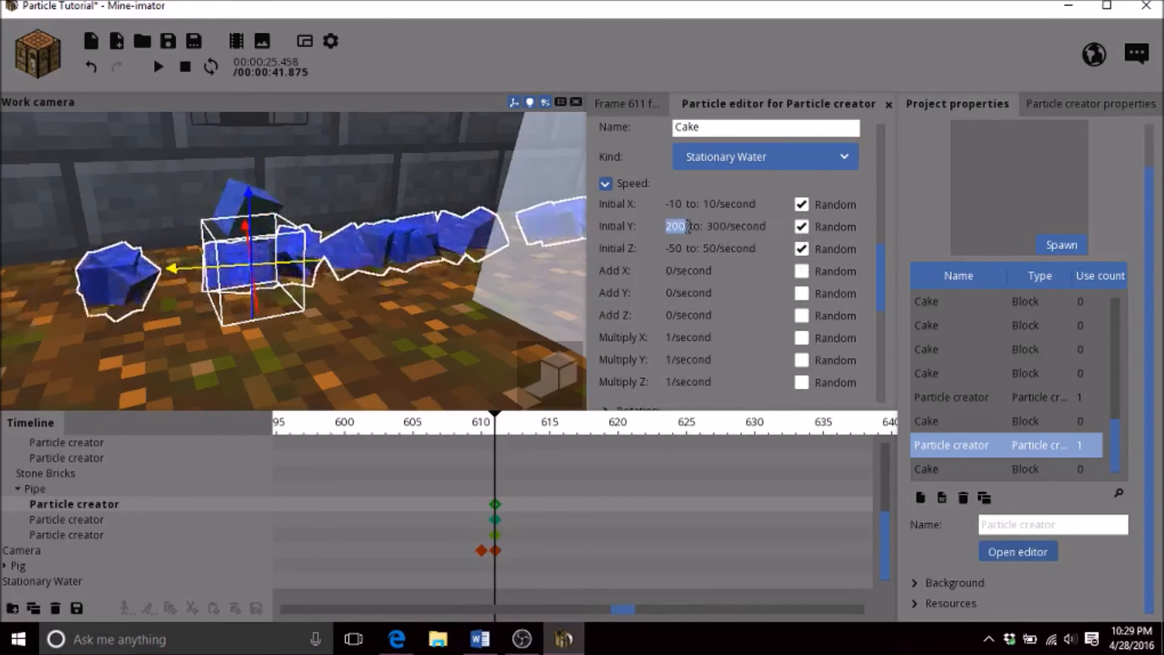
type("-10")
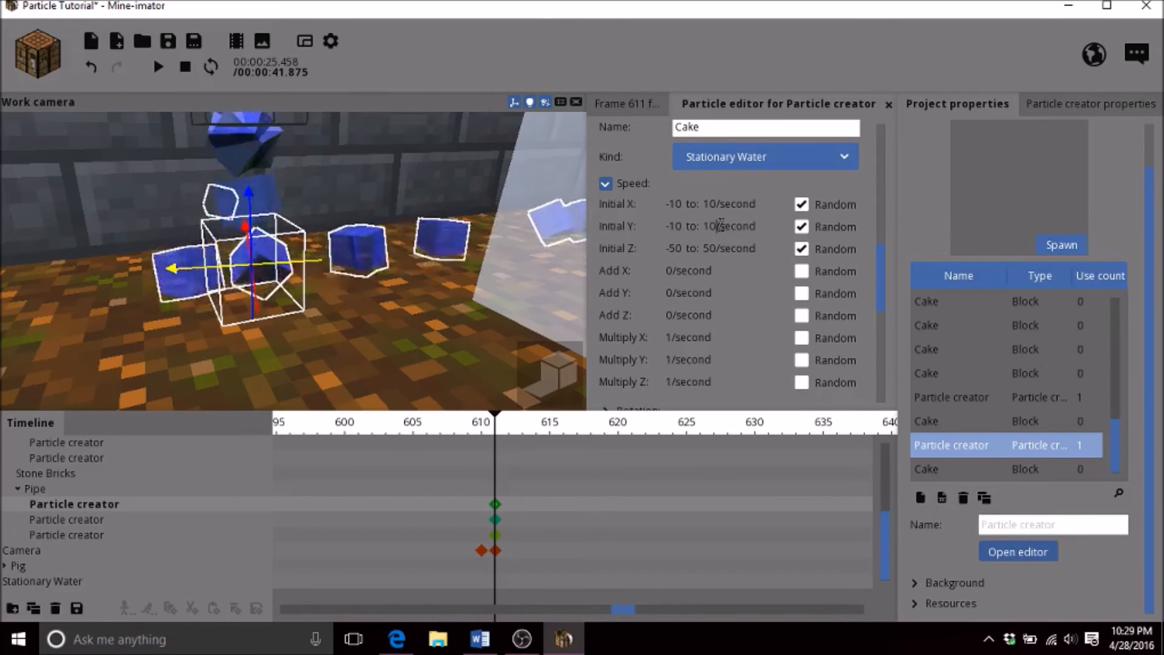
left_click(678, 249)
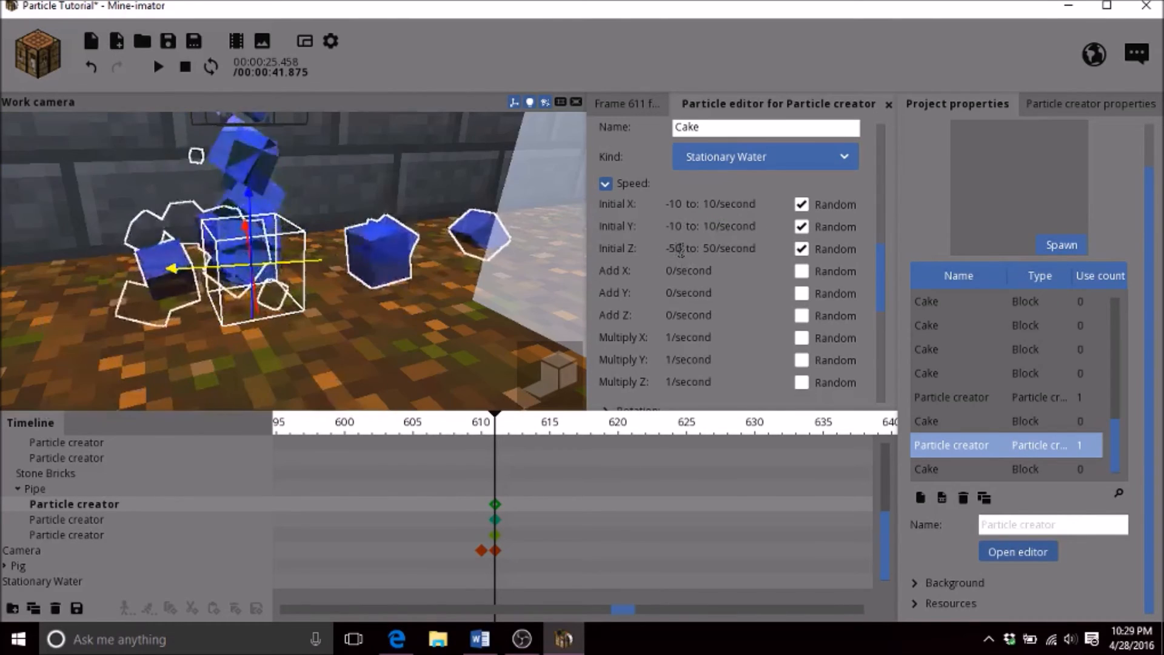
key("BackSpace")
type("1")
left_click(715, 250)
type("10")
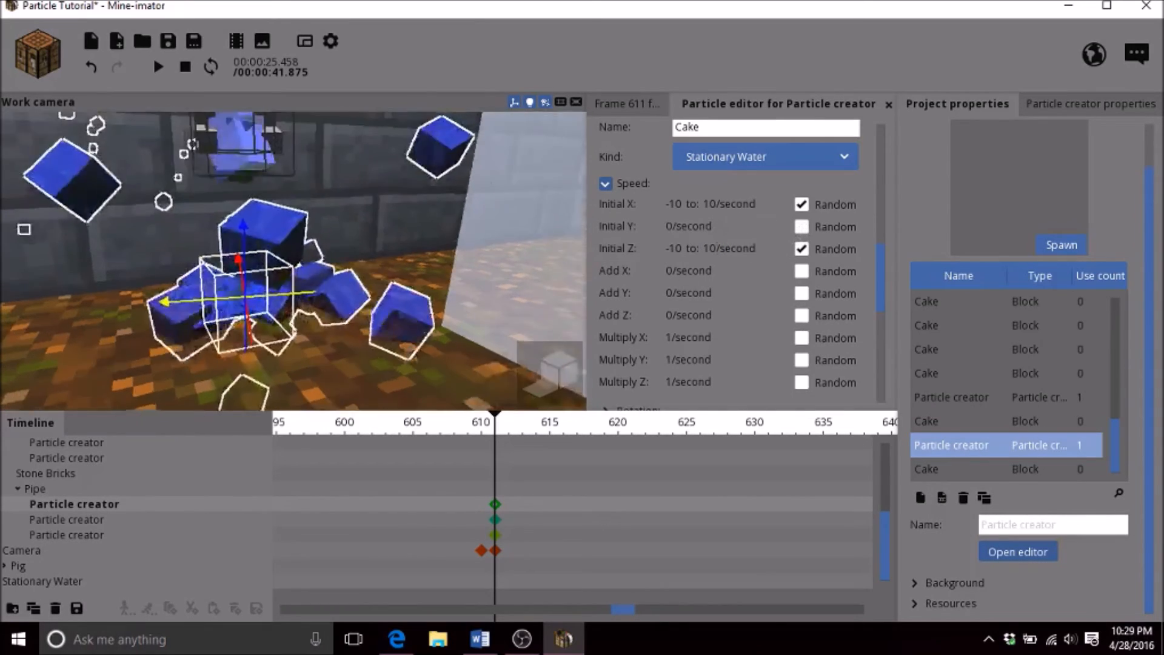
Clear the spawned splash particles and undo the creator's last move
scroll(678, 173, "up", 5)
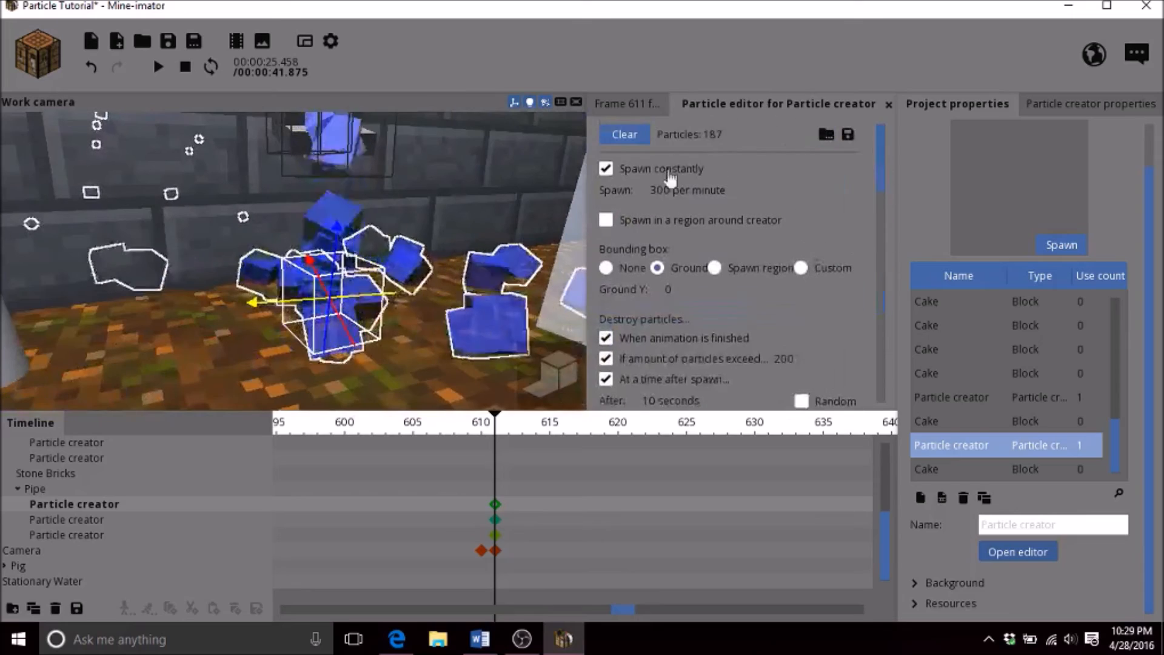
left_click(625, 135)
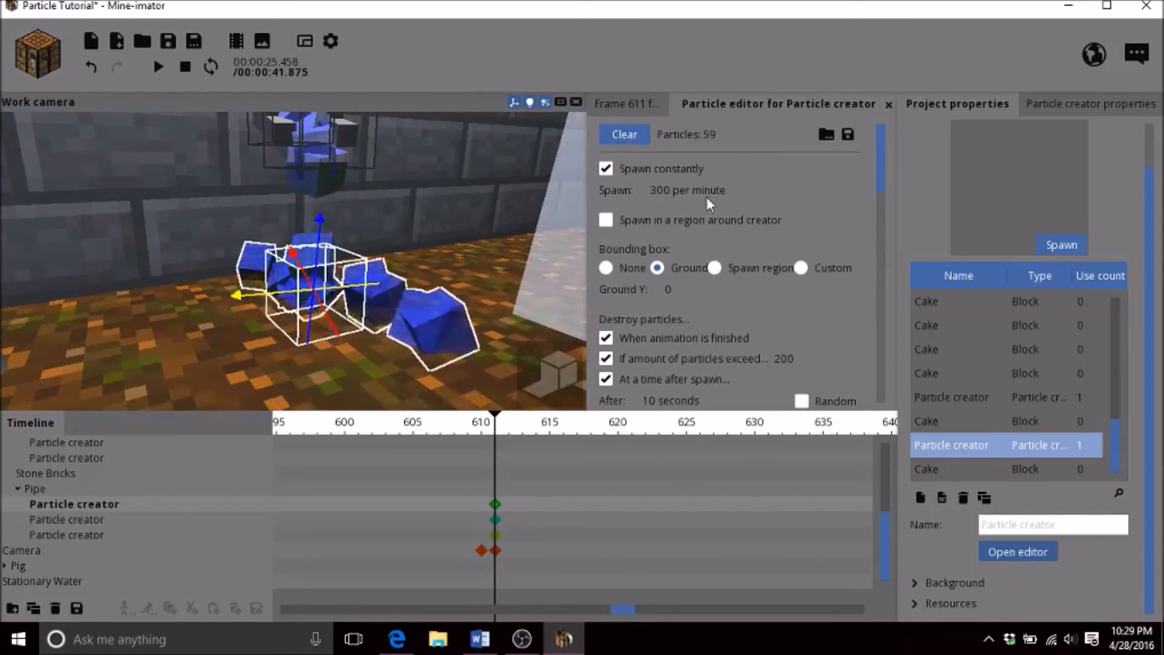
left_click_drag(877, 138, 880, 241)
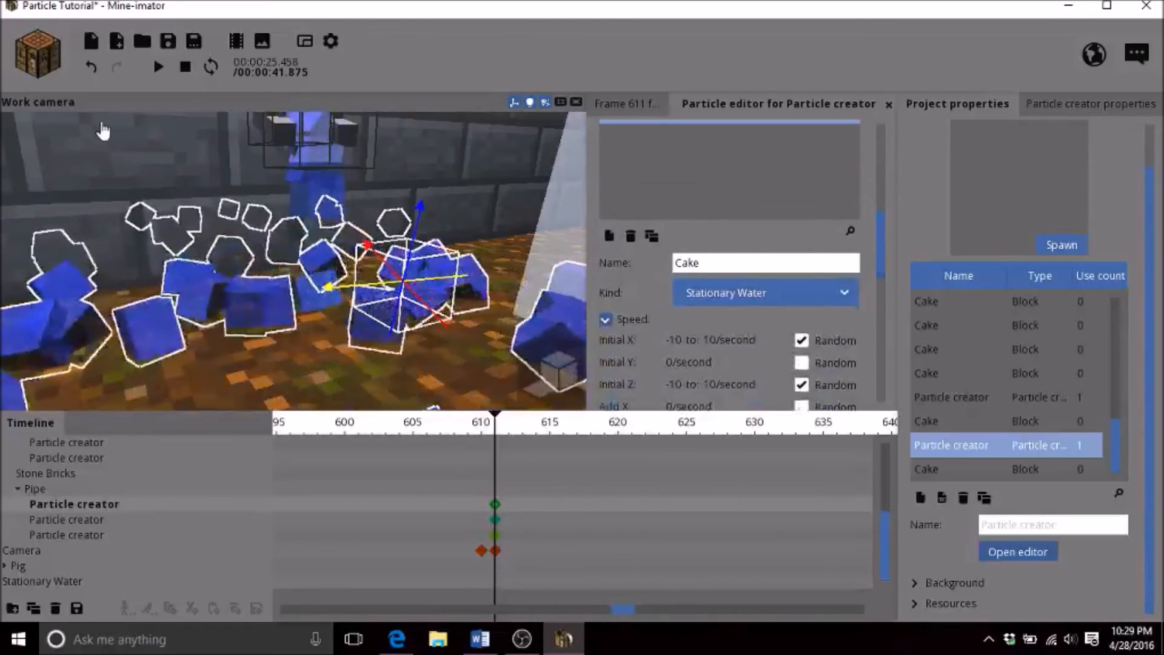
left_click(95, 70)
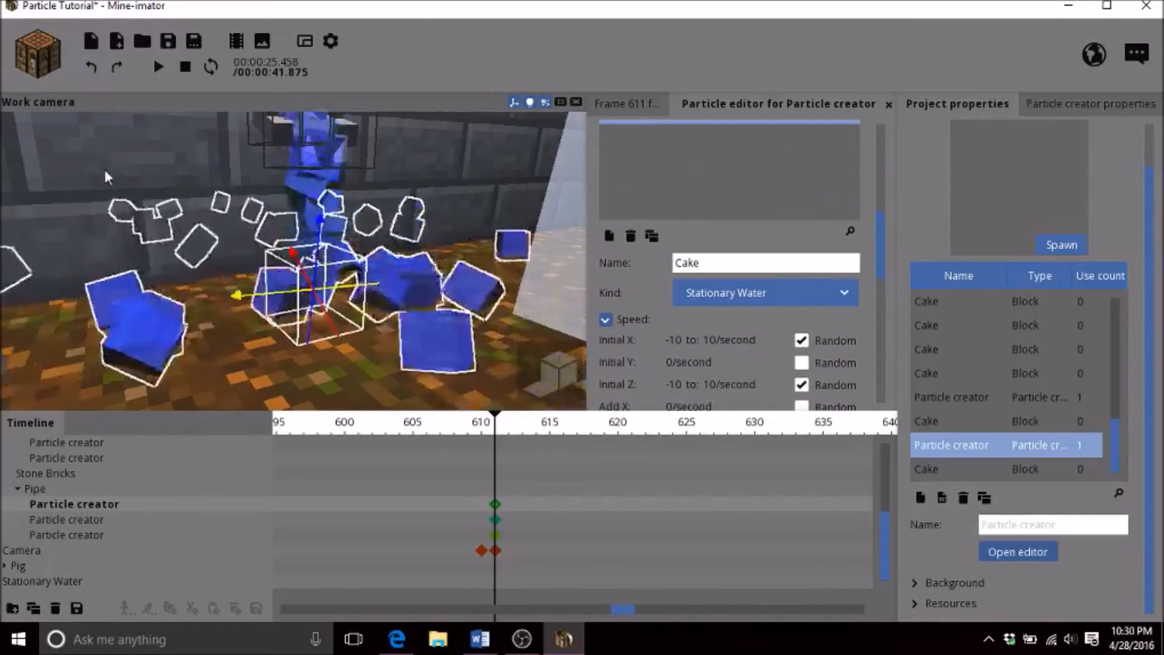
right_click_drag(105, 175, 106, 155)
Set the splash particles' scale change to -6.39 per second so they shrink
left_click_drag(878, 279, 864, 358)
scroll(741, 340, "down", 1)
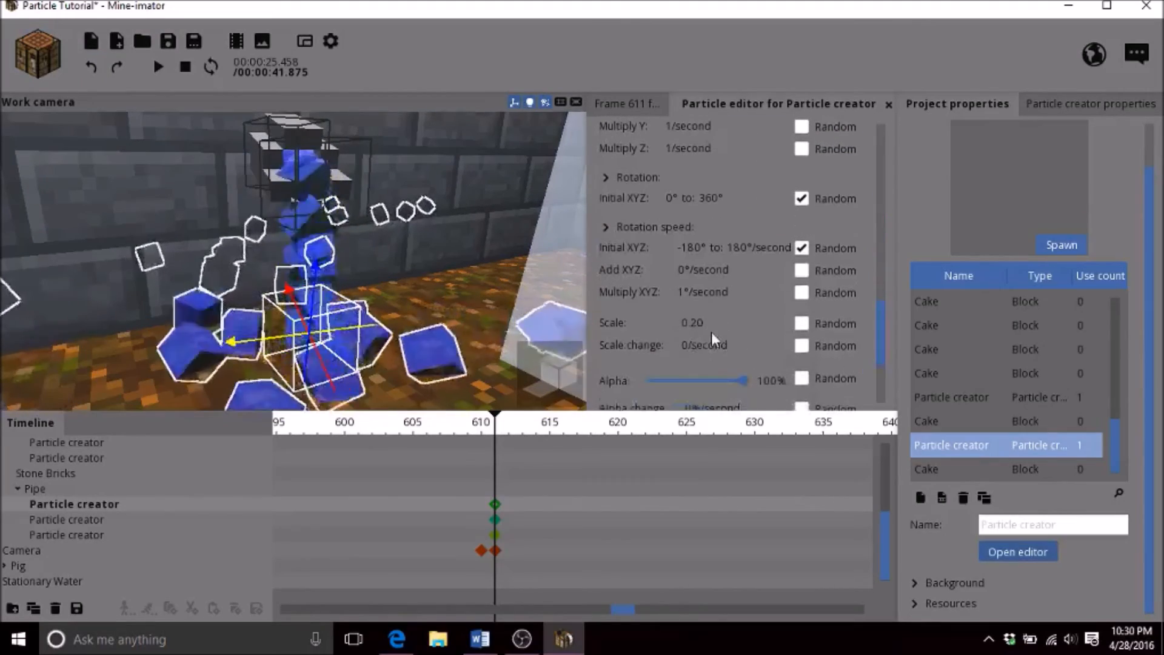
left_click_drag(703, 345, 160, 342)
left_click_drag(88, 304, 51, 303)
right_click_drag(423, 273, 422, 295)
key("w")
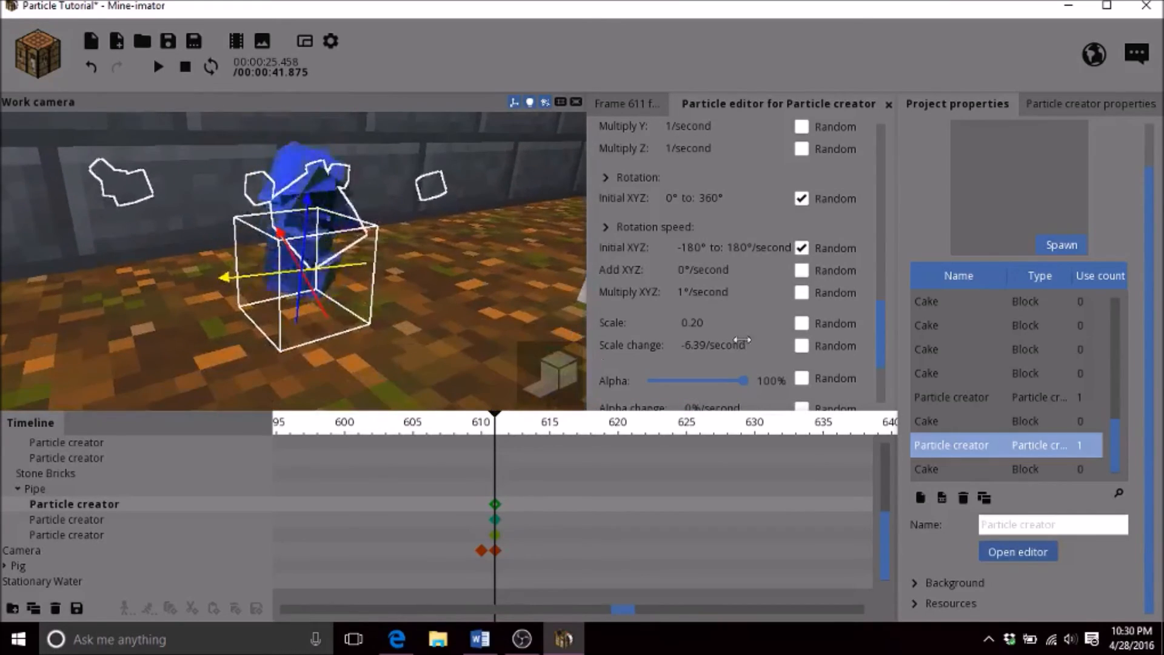
Try scale changes of -1 and -0.5 per second for the splash particles and settle on -0.10 per second
type("-1")
key("Return")
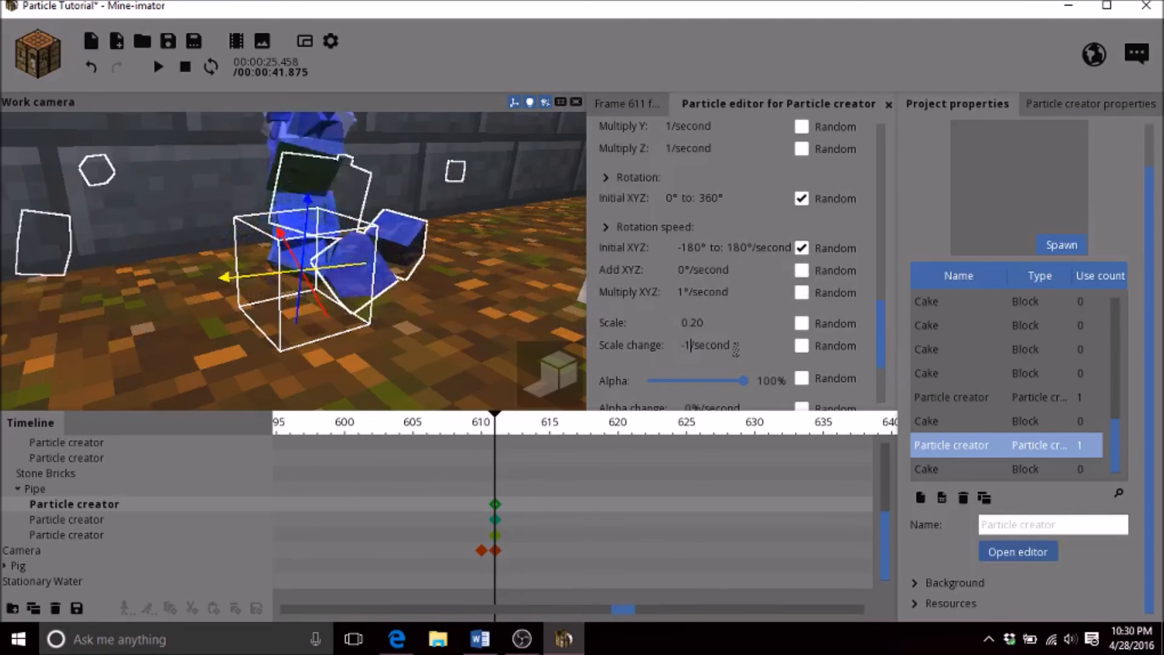
type("0.5")
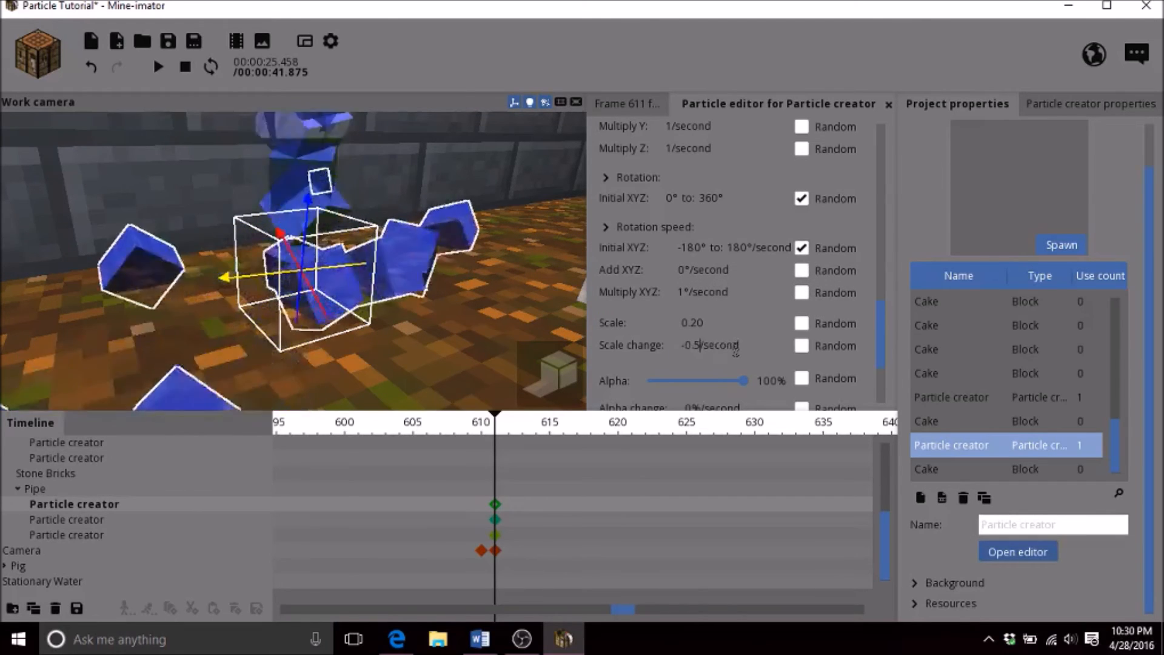
key("BackSpace")
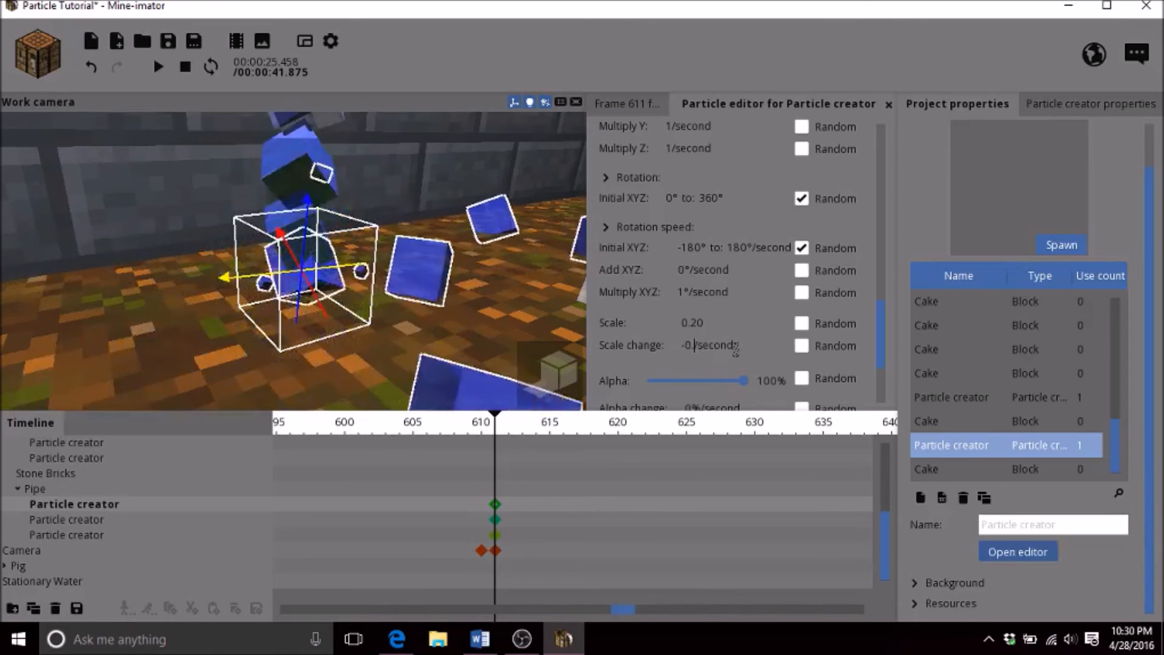
key("s")
right_click_drag(513, 396, 525, 396)
key("w")
right_click_drag(478, 341, 478, 340)
key("w")
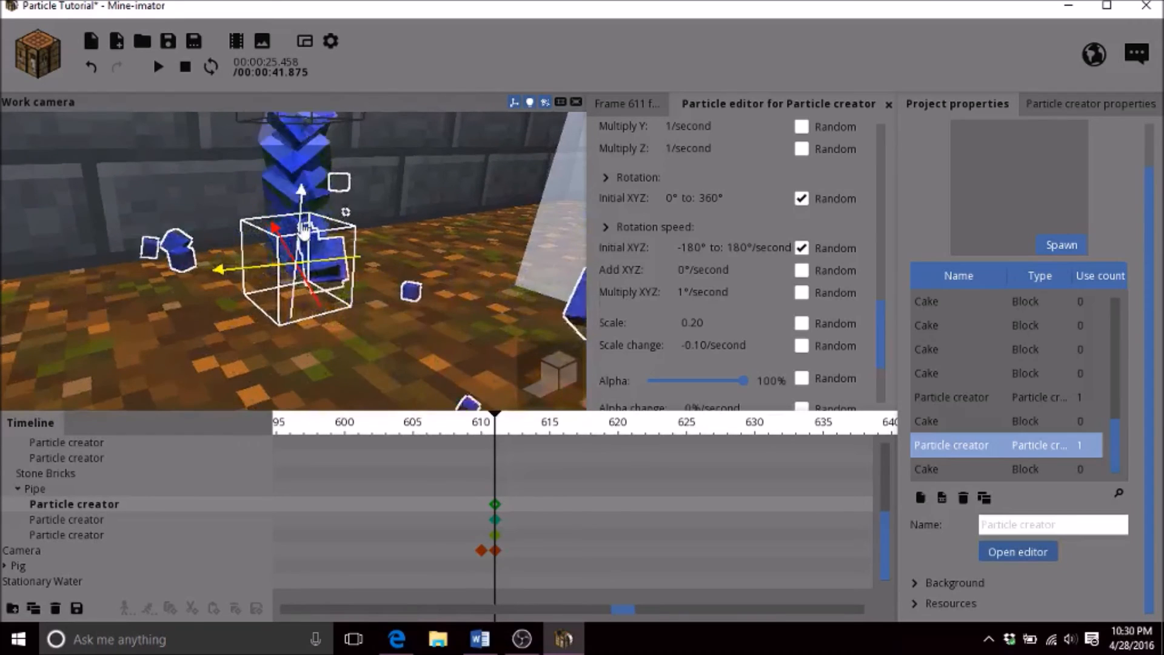
Set the splash creator's spawn rate to 500 per minute and save the project
left_click_drag(338, 244, 377, 222)
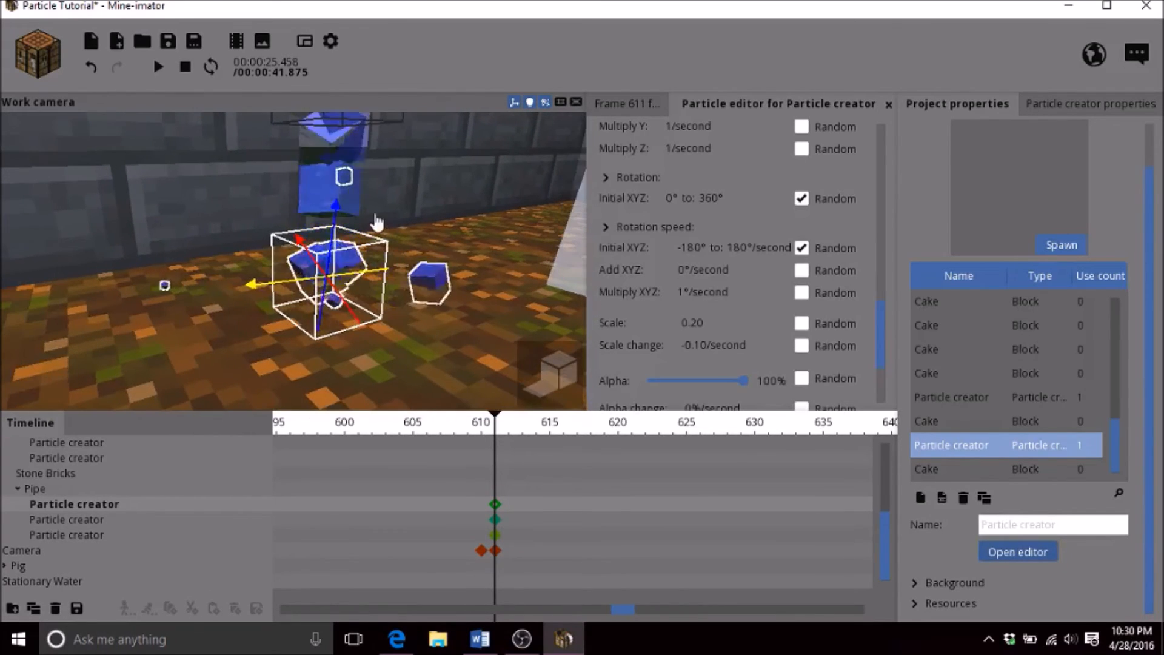
left_click_drag(883, 338, 817, 117)
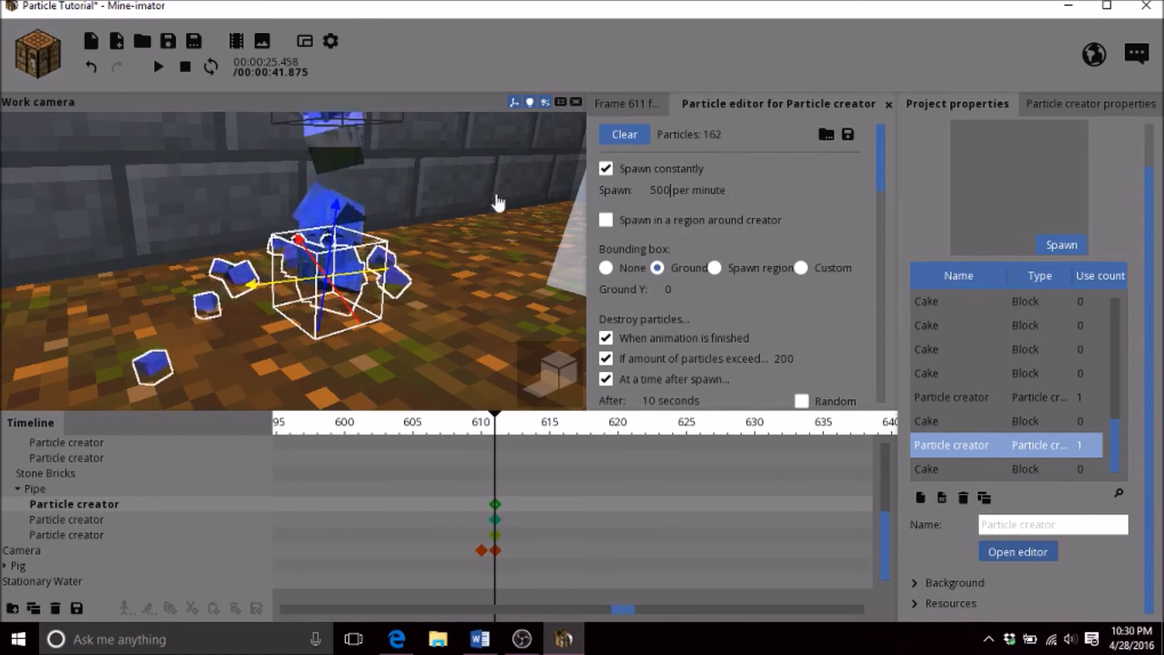
left_click(463, 189)
left_click_drag(442, 273, 385, 310)
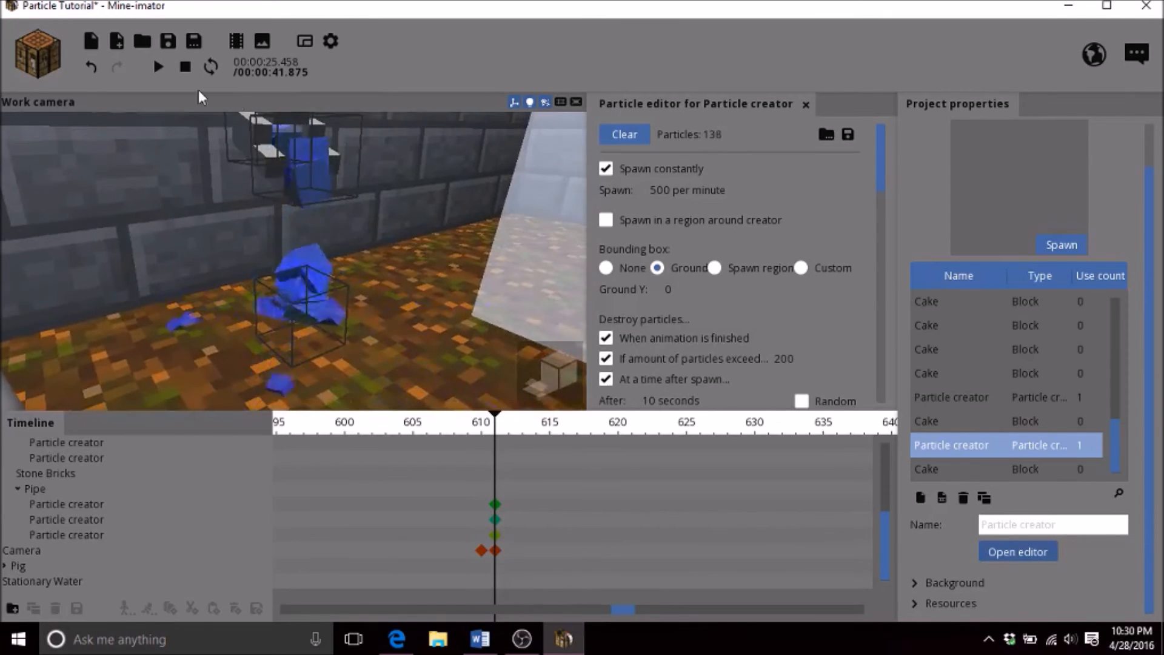
left_click(168, 48)
Preview the pipe water and splash in high-quality render mode, and return to the normal view
mouse_move(442, 258)
left_mouse_down()
mouse_move(479, 245)
mouse_move(443, 257)
left_mouse_up()
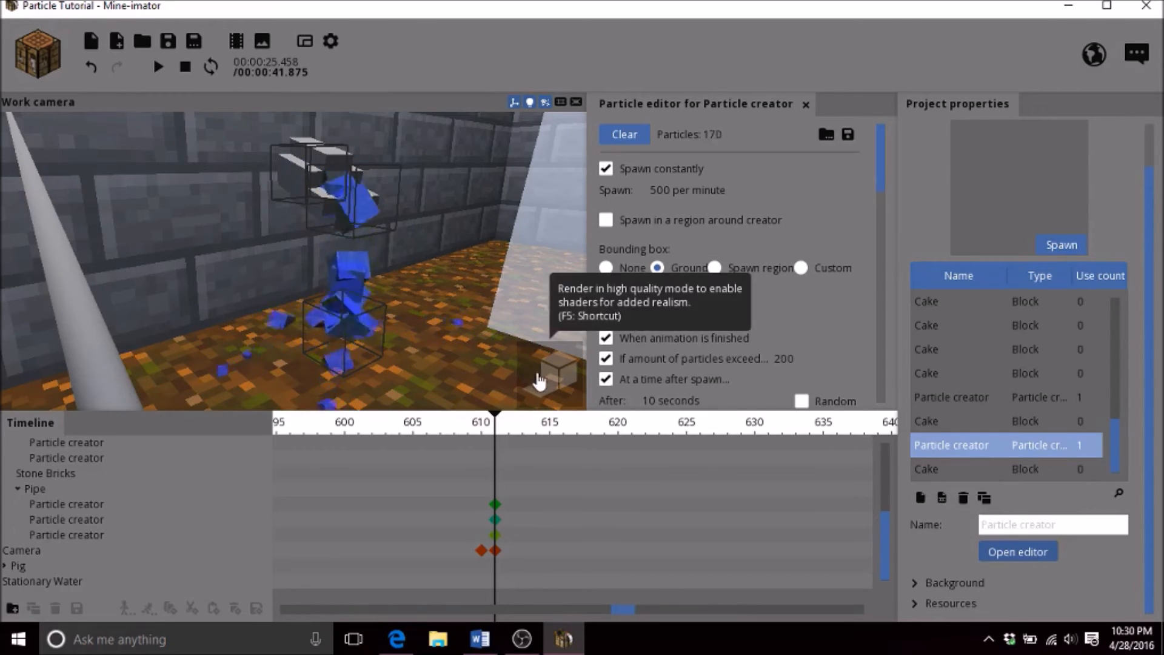
left_click(555, 381)
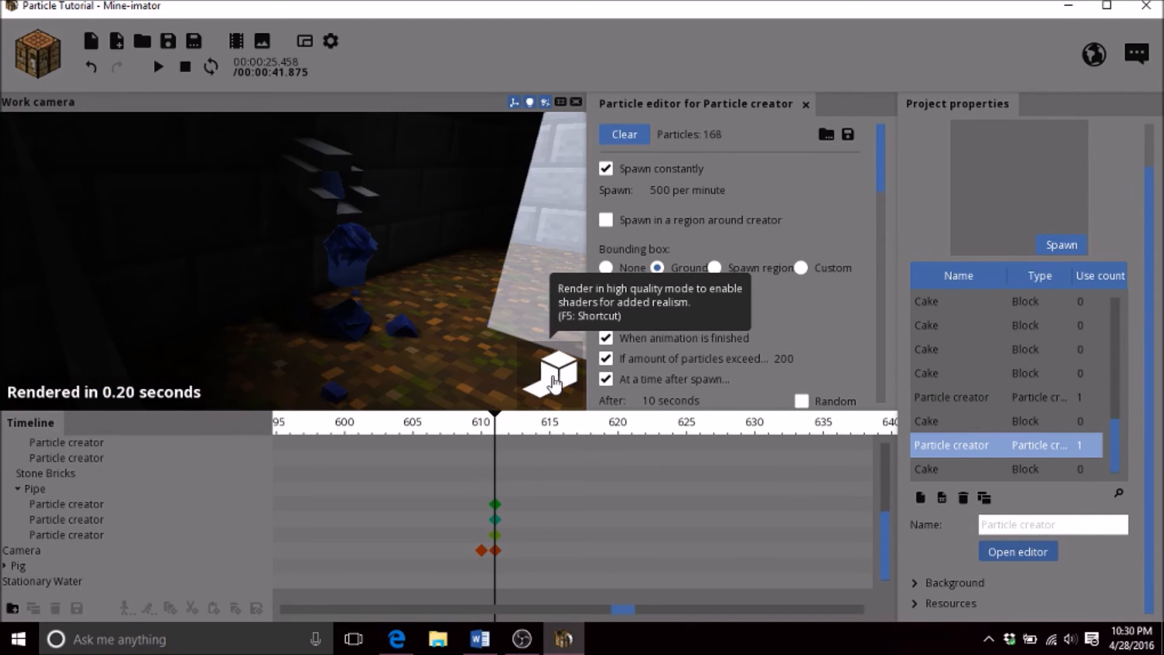
left_click(555, 381)
Show the active camera in a secondary view, start playback just before frame 610 and save the project
left_click(305, 41)
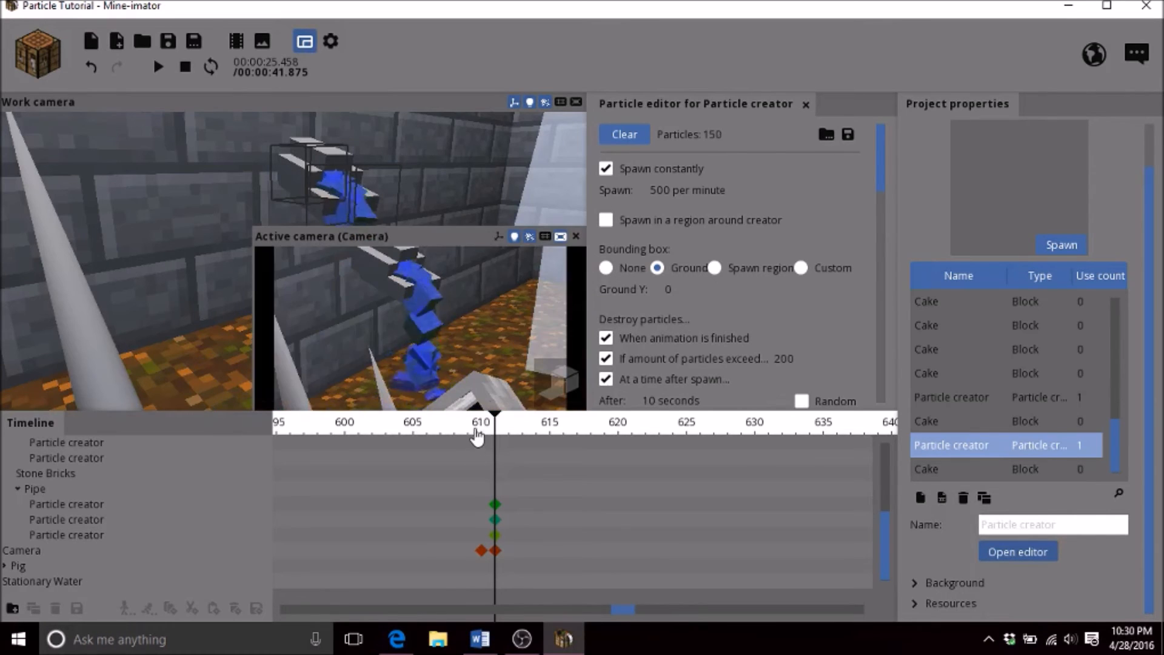
left_click_drag(477, 433, 6, 394)
key("space")
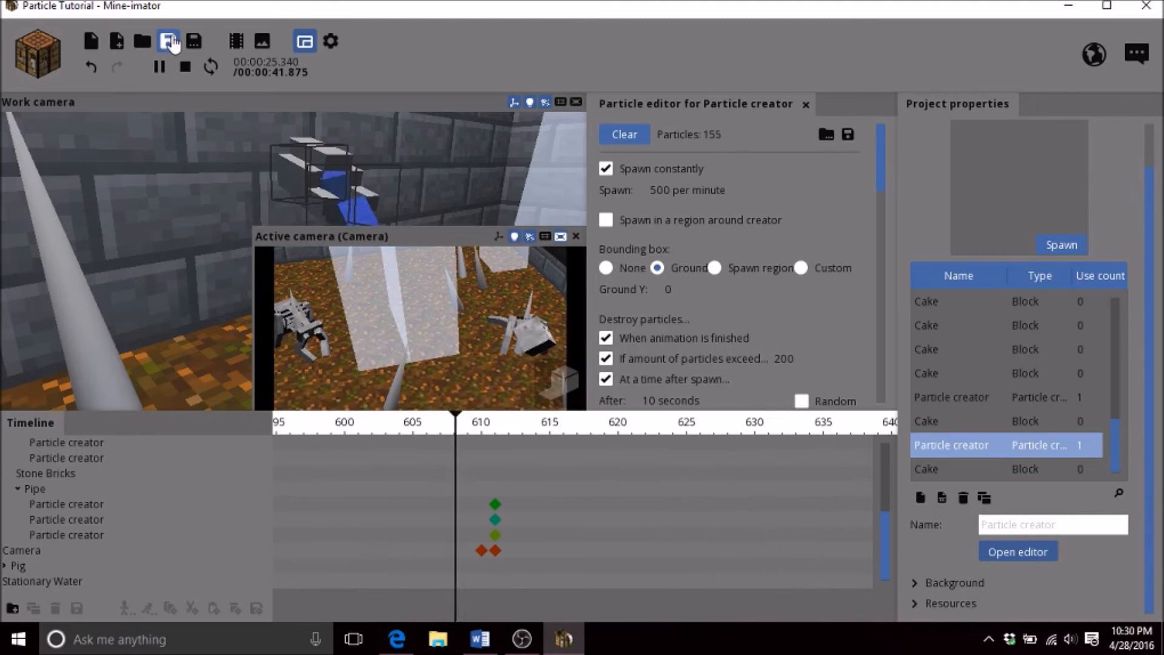
left_click(168, 41)
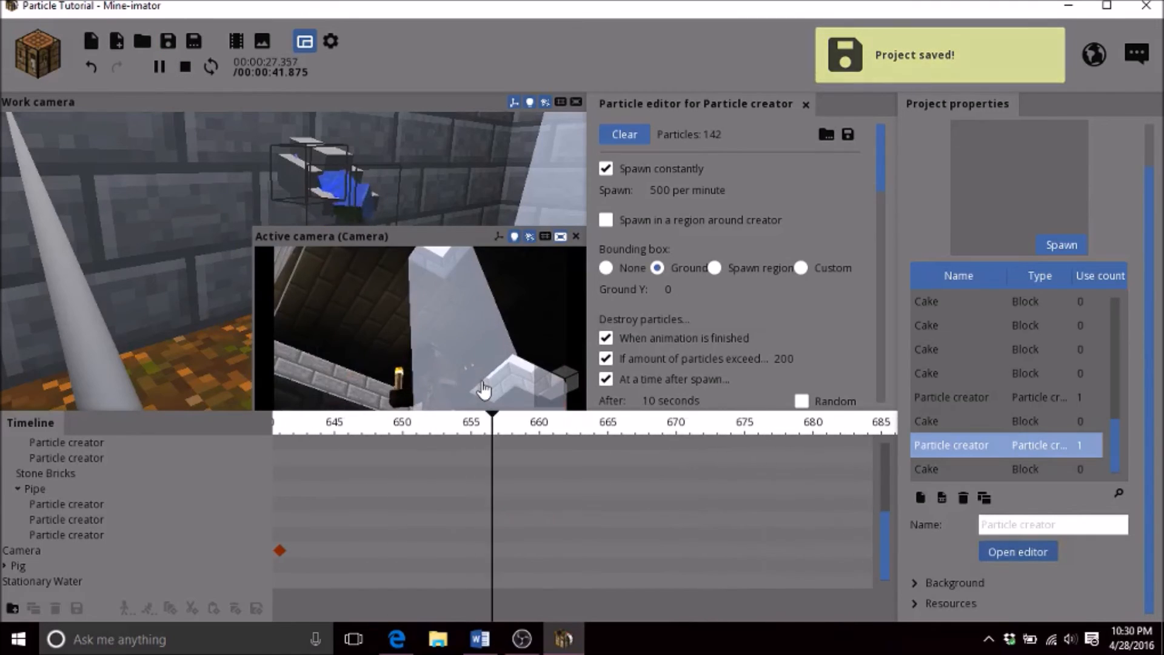
Replay the pipe water shot around frame 610 through the active camera, and close the secondary view
key("space")
left_click_drag(470, 428, 370, 434)
key("space")
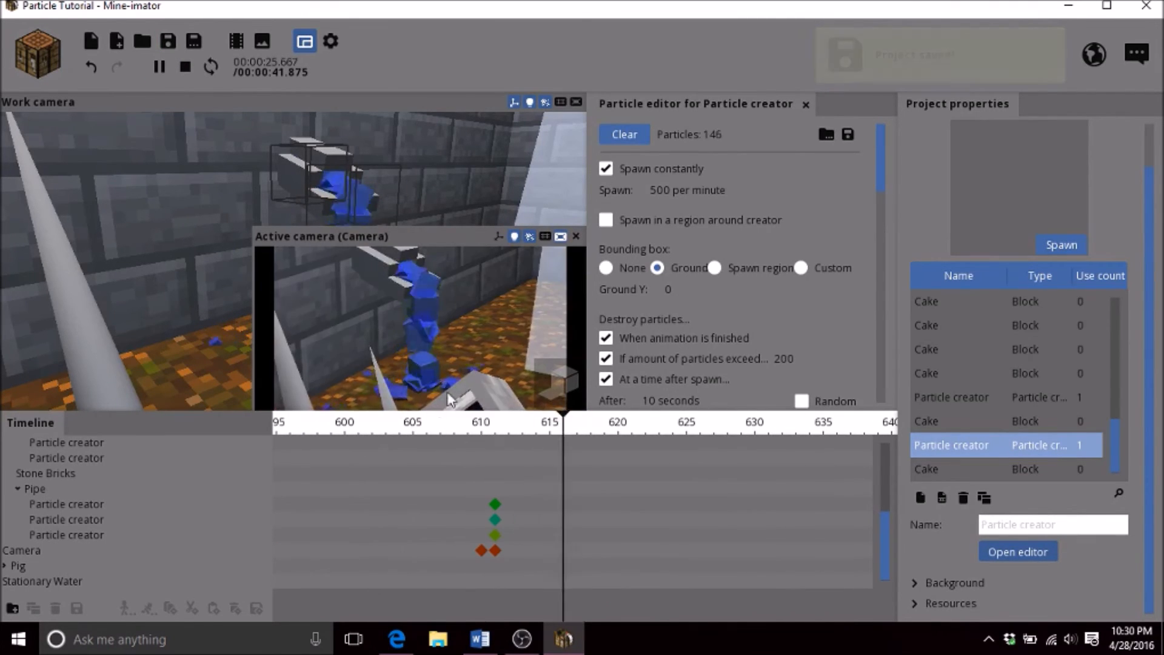
key("space")
key("space")
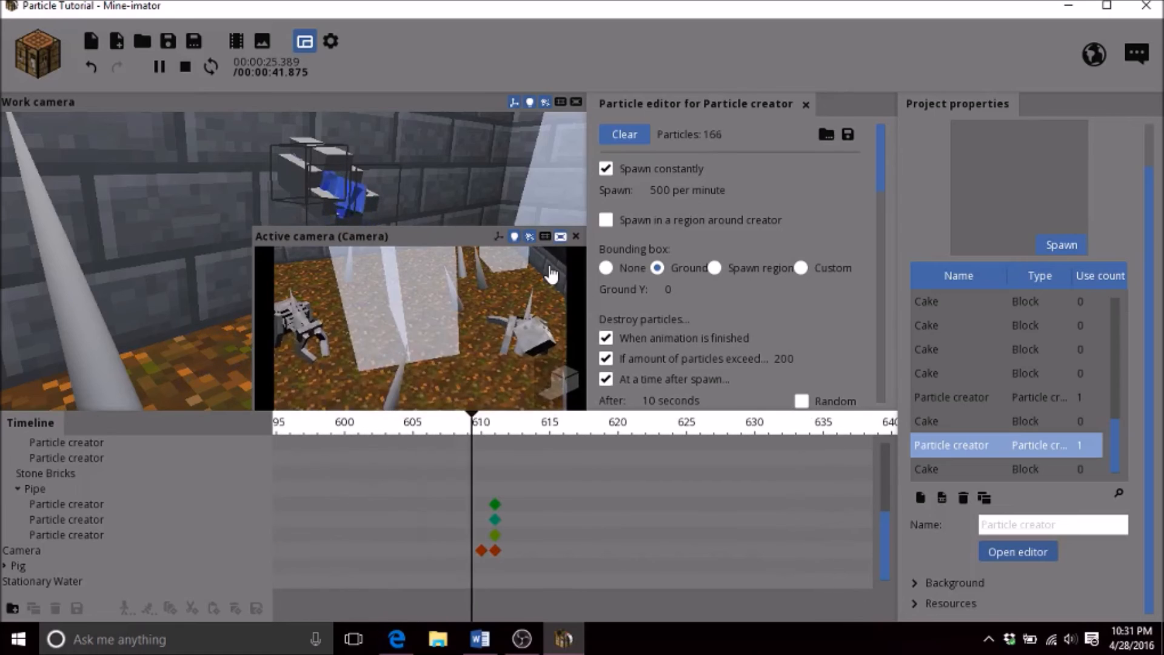
key("space")
left_click(576, 236)
Save the project and briefly check the scene through the active camera in the secondary view
right_click_drag(340, 261, 353, 241)
key("w")
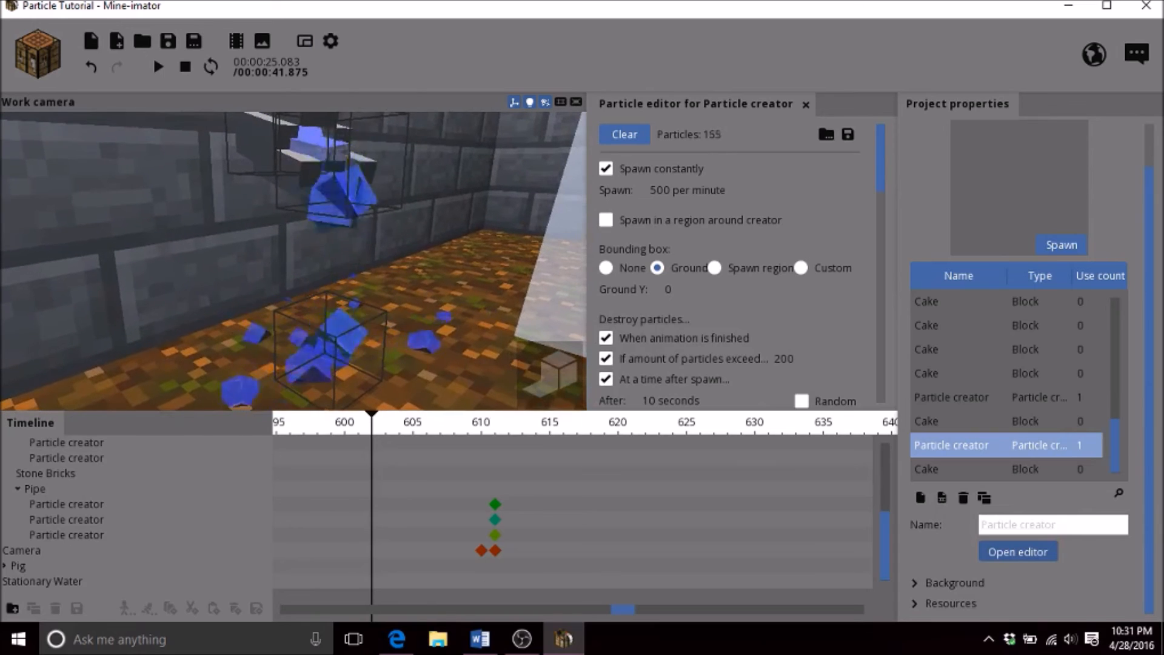
left_click(164, 48)
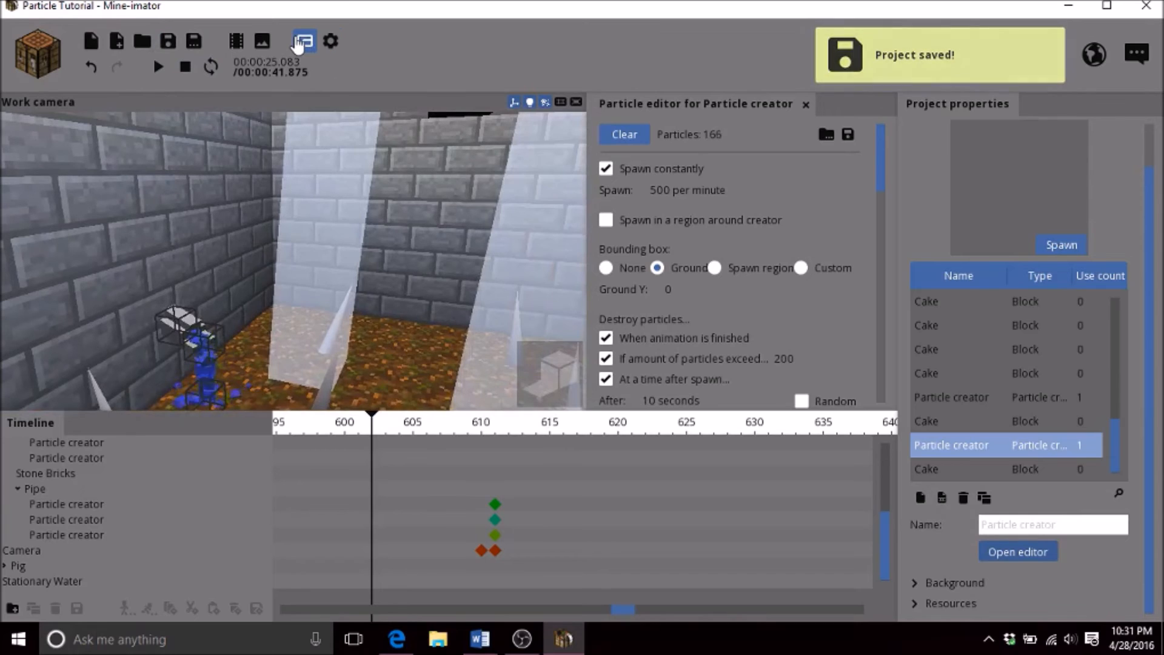
left_click(304, 41)
key("space")
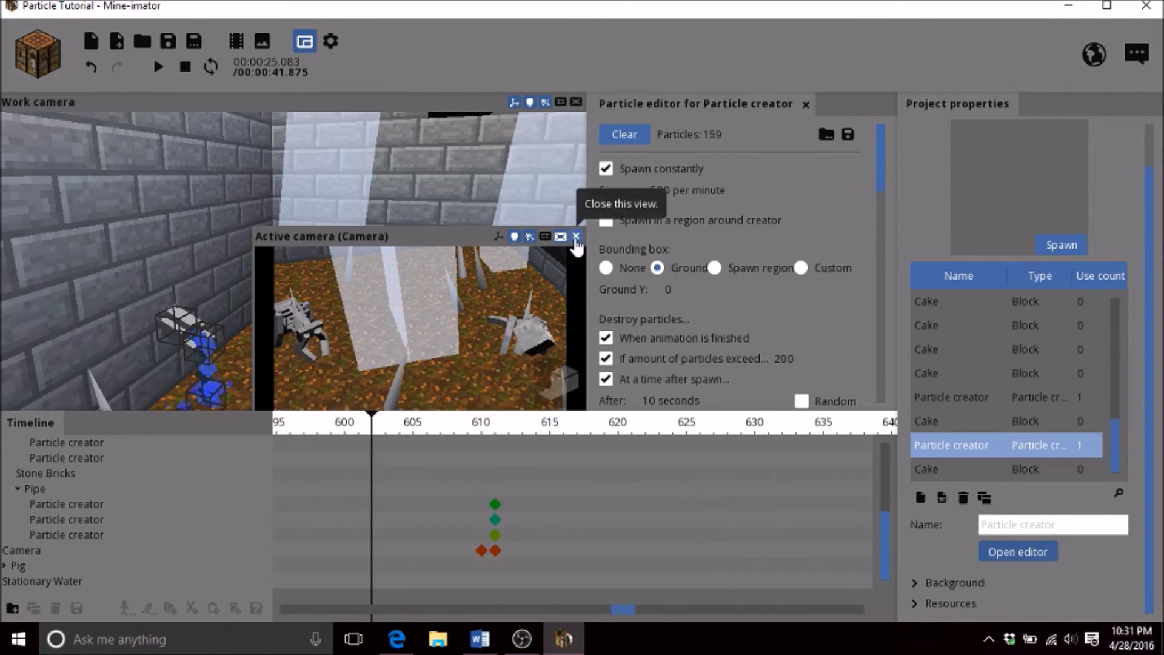
left_click(576, 236)
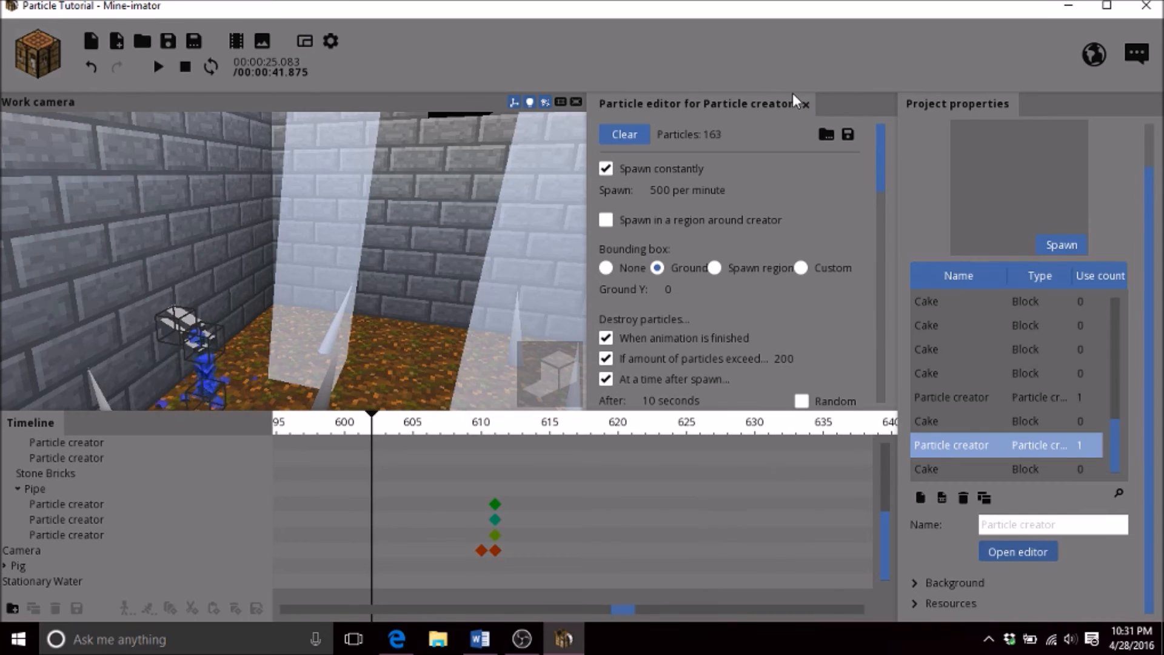
Close the splash particle editor and look through the project library for the existing particle creators
left_click(805, 105)
left_click_drag(1120, 440, 1103, 276)
scroll(1026, 393, "down", 5)
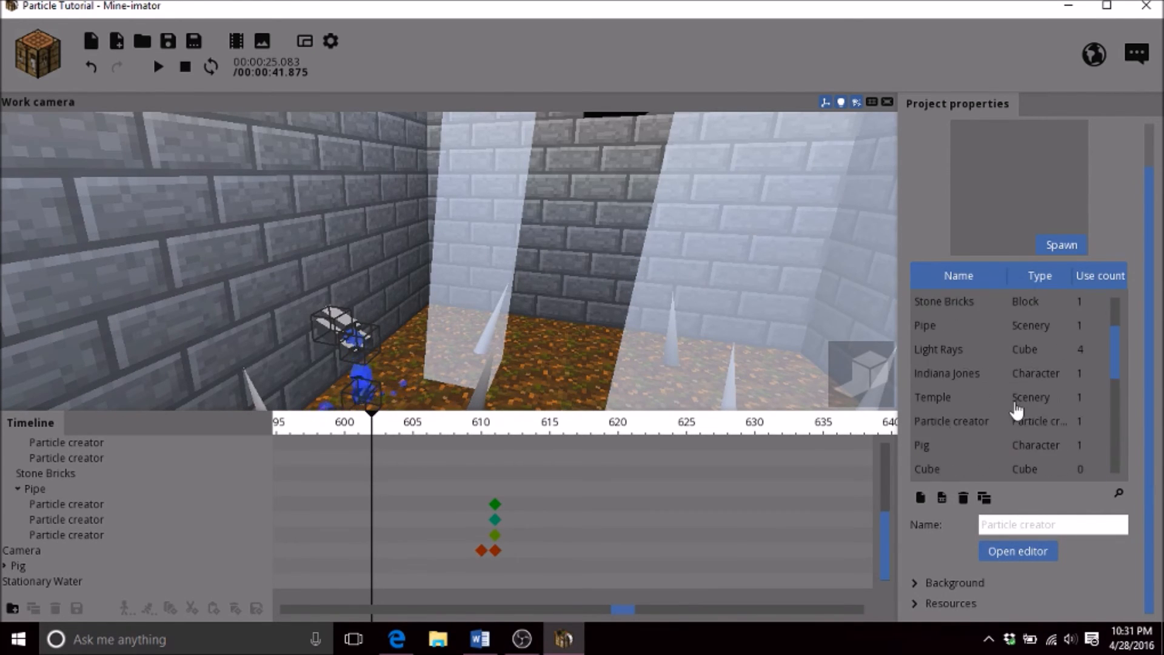
left_click(988, 410)
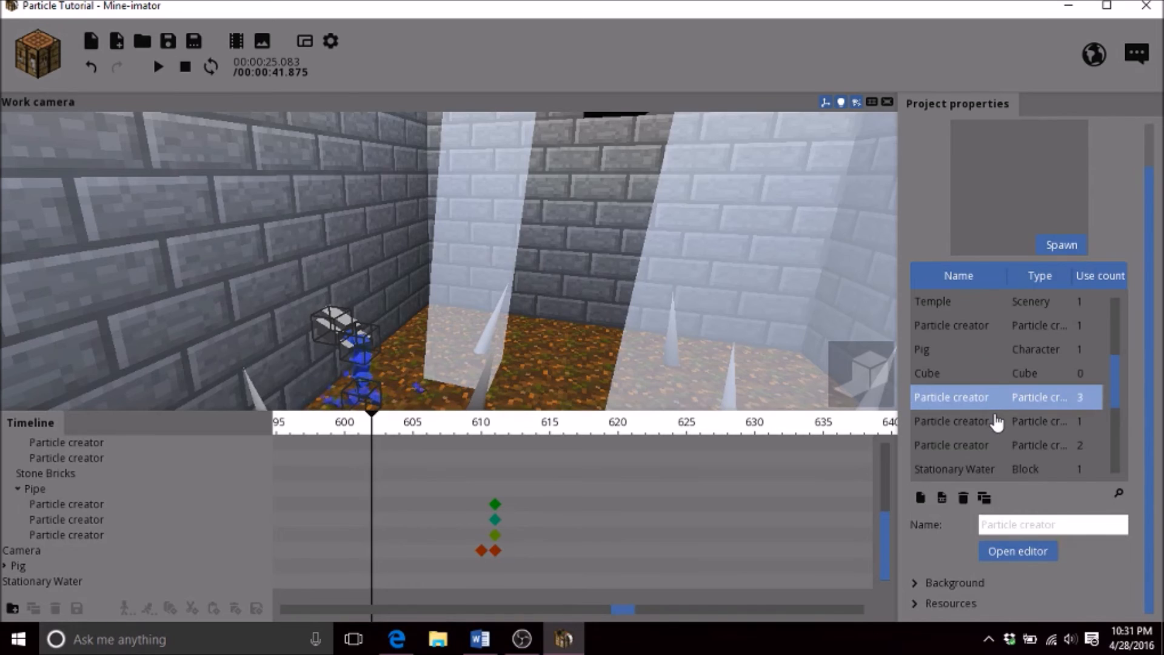
left_click(998, 423)
left_click(997, 446)
left_click_drag(1119, 401, 1021, 350)
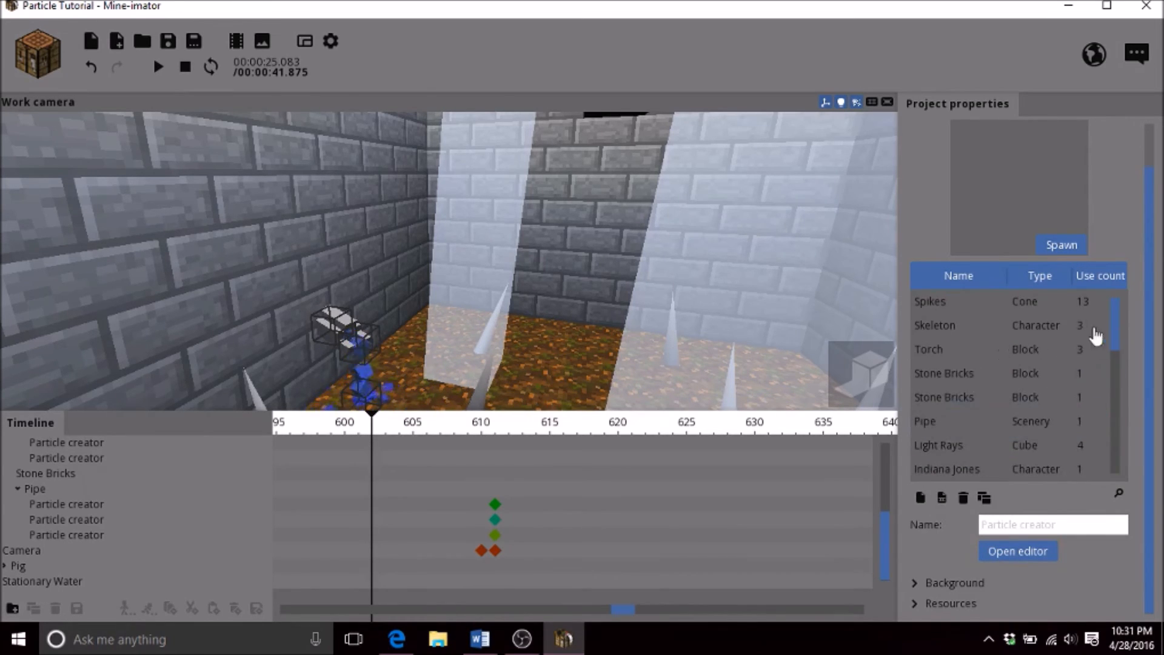
scroll(1019, 399, "down", 2)
scroll(969, 374, "down", 4)
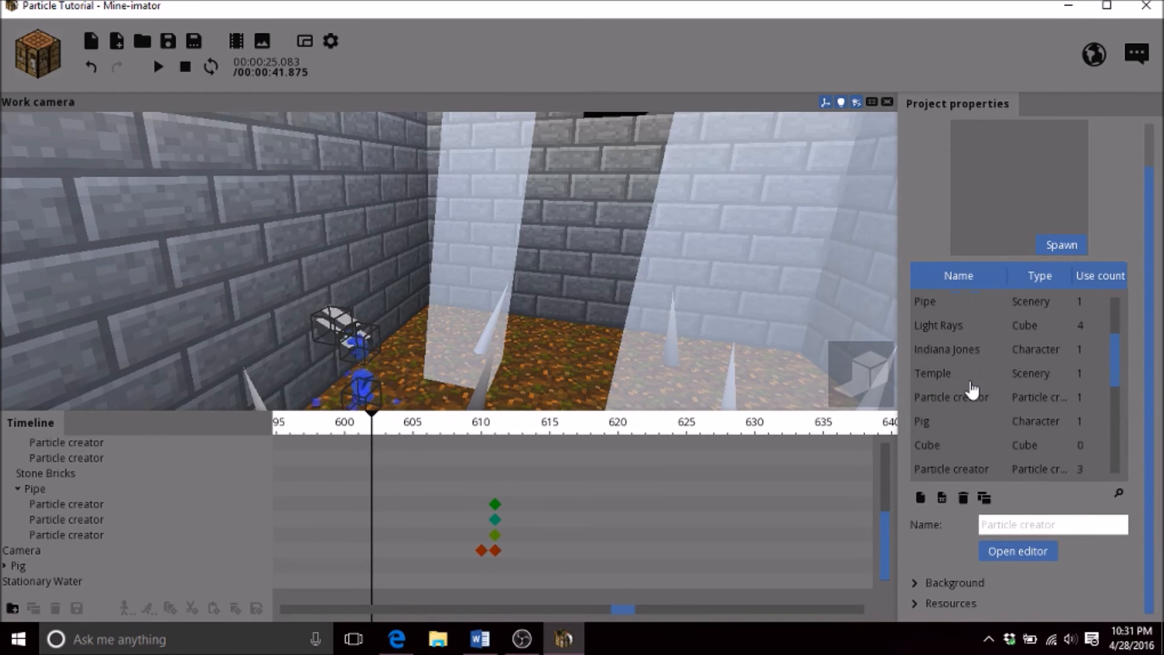
scroll(985, 451, "down", 1)
left_click_drag(1113, 379, 1100, 483)
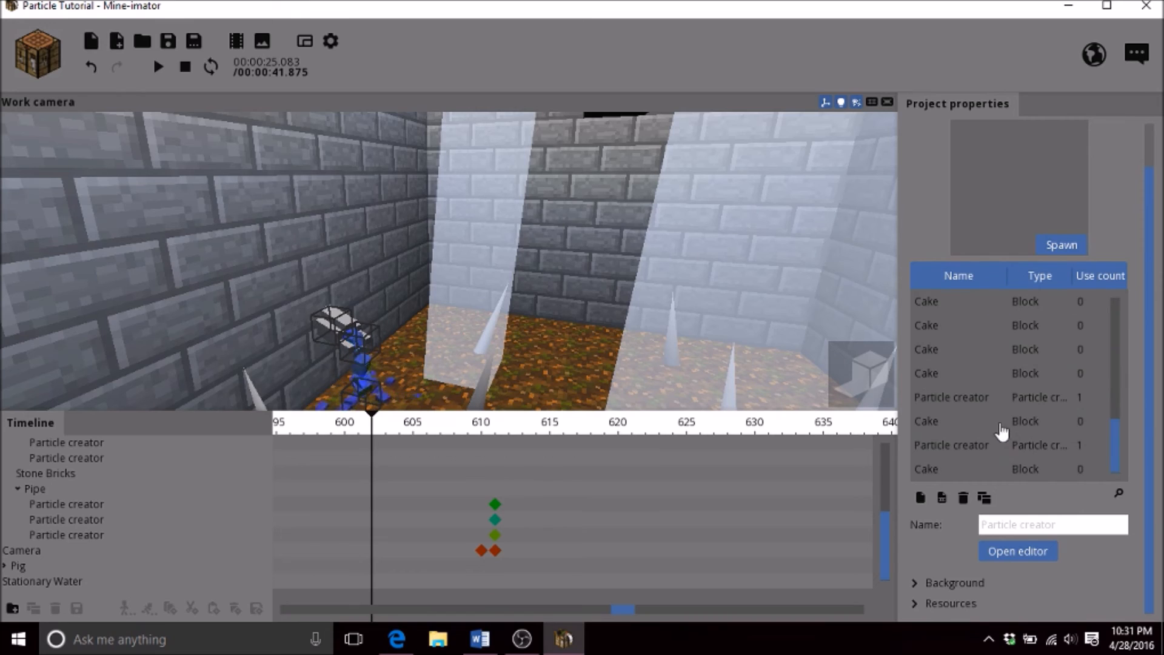
scroll(984, 414, "up", 5)
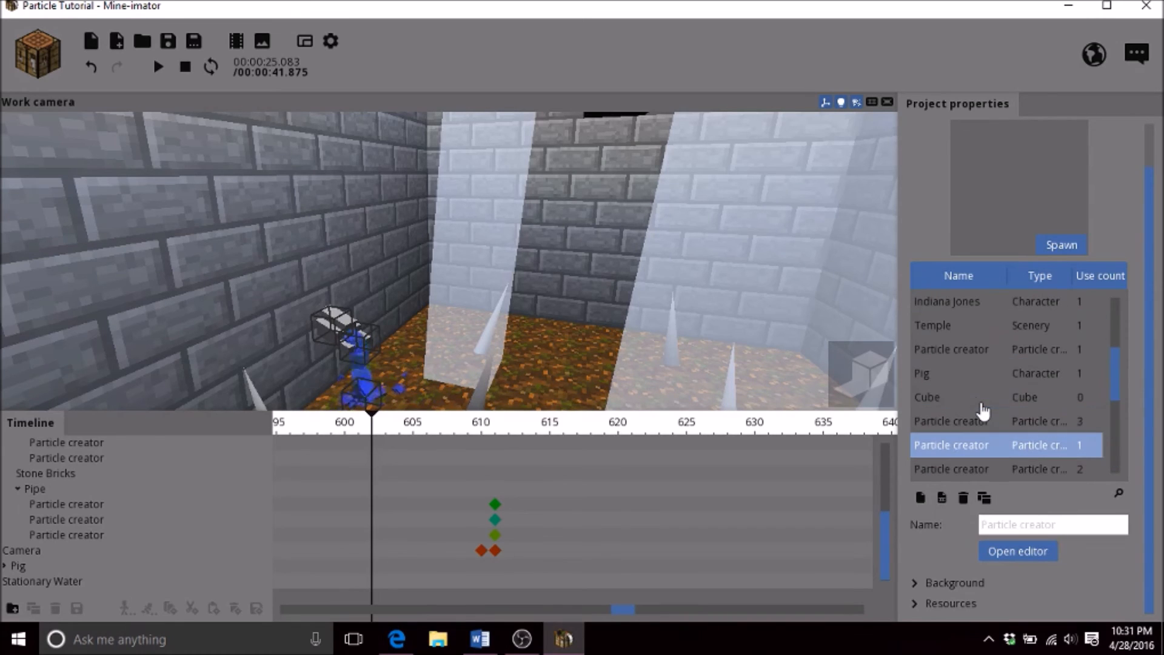
Open the editor of the particle creator listed between Temple and Pig, and move to the pig's flight at frame 807
left_click(957, 353)
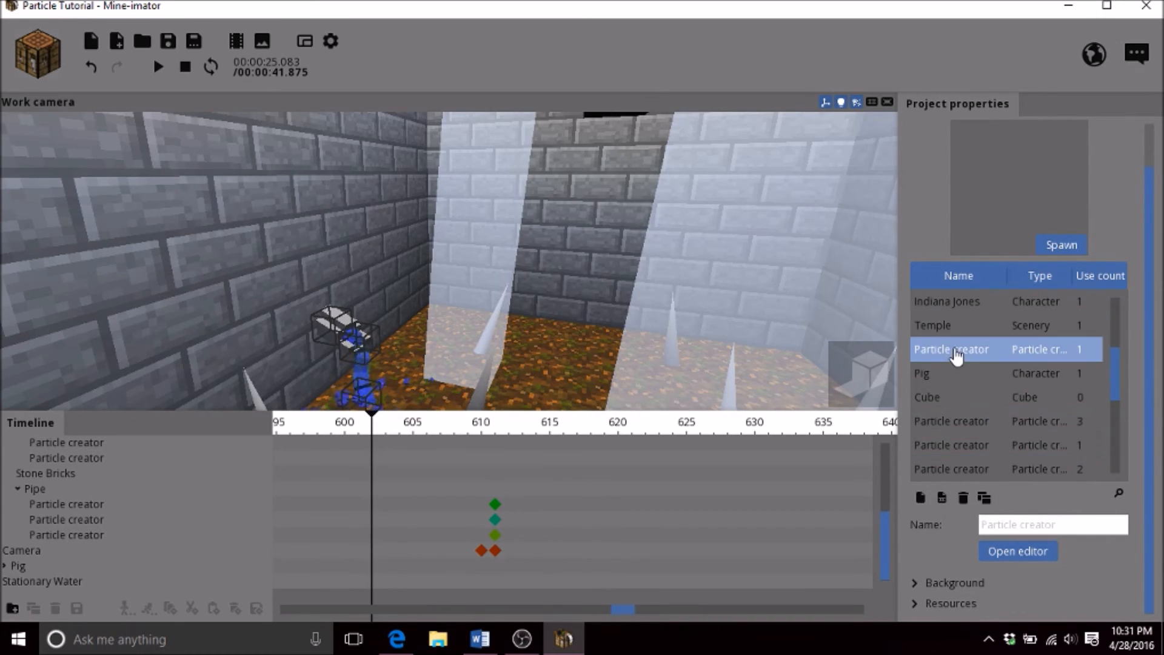
left_click(1030, 553)
key("w")
mouse_move(294, 261)
right_mouse_down()
mouse_move(376, 230)
mouse_move(309, 273)
mouse_move(273, 260)
mouse_move(349, 282)
right_mouse_up()
key("w")
mouse_move(459, 428)
left_mouse_down()
mouse_move(586, 441)
mouse_move(783, 419)
mouse_move(864, 423)
left_mouse_up()
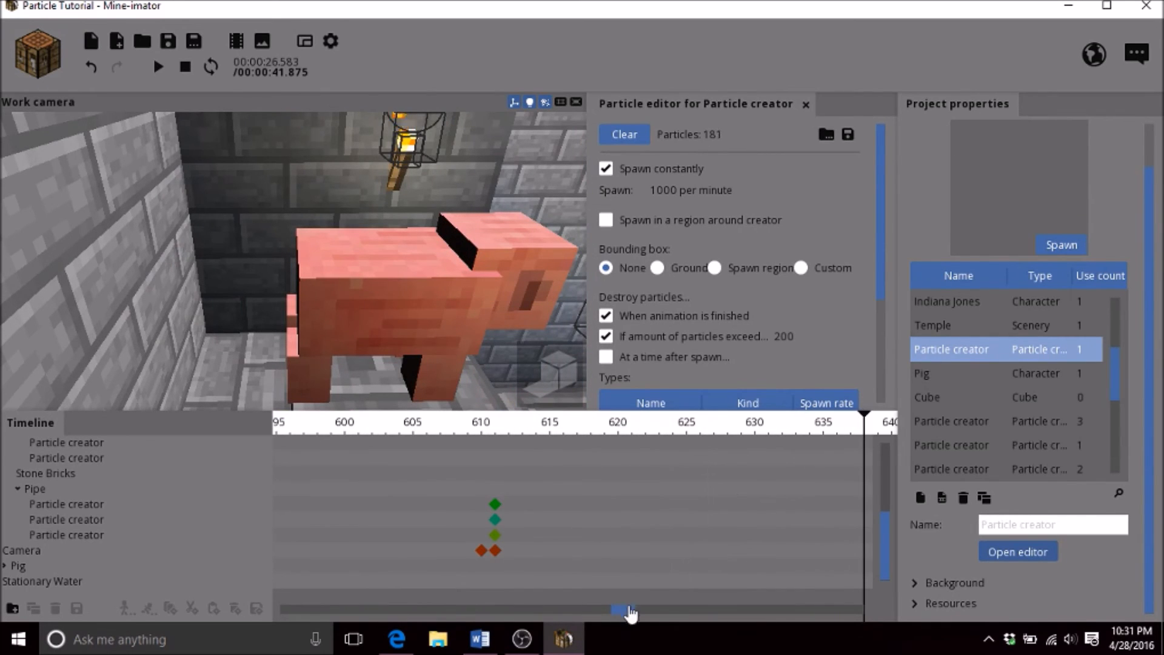
left_click_drag(630, 612, 758, 616)
left_click_drag(495, 419, 537, 420)
right_click_drag(460, 316, 415, 266)
left_click_drag(529, 430, 656, 424)
Select the first Particle 1 sprite type and examine its speed and scale settings
left_click_drag(880, 243, 872, 418)
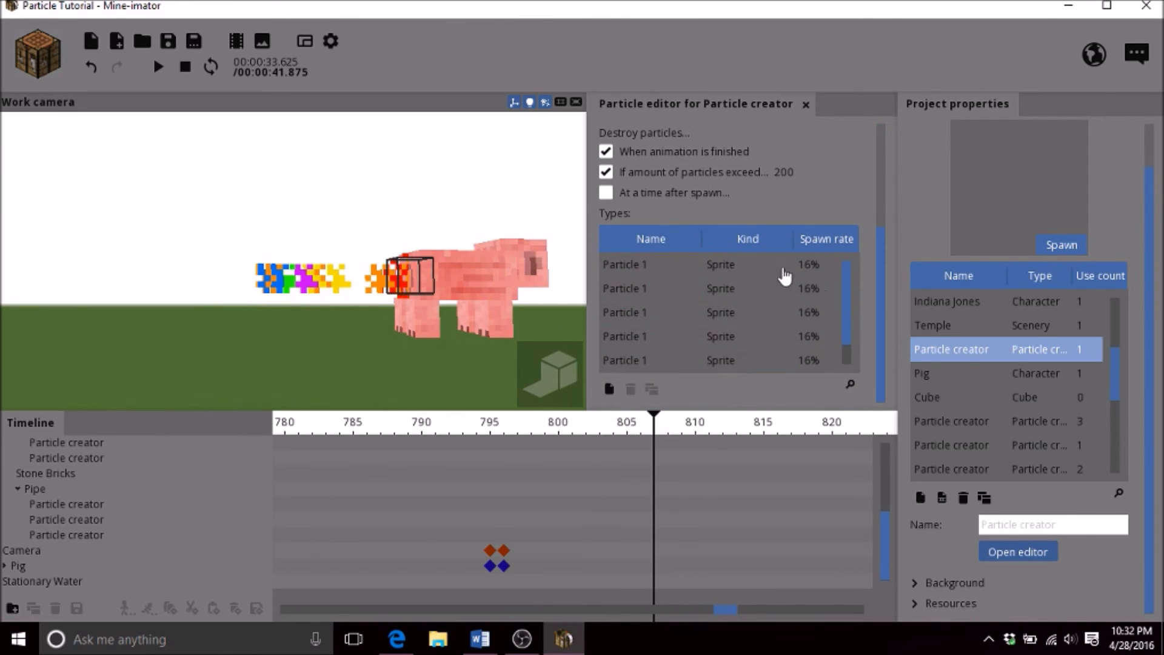
left_click(712, 266)
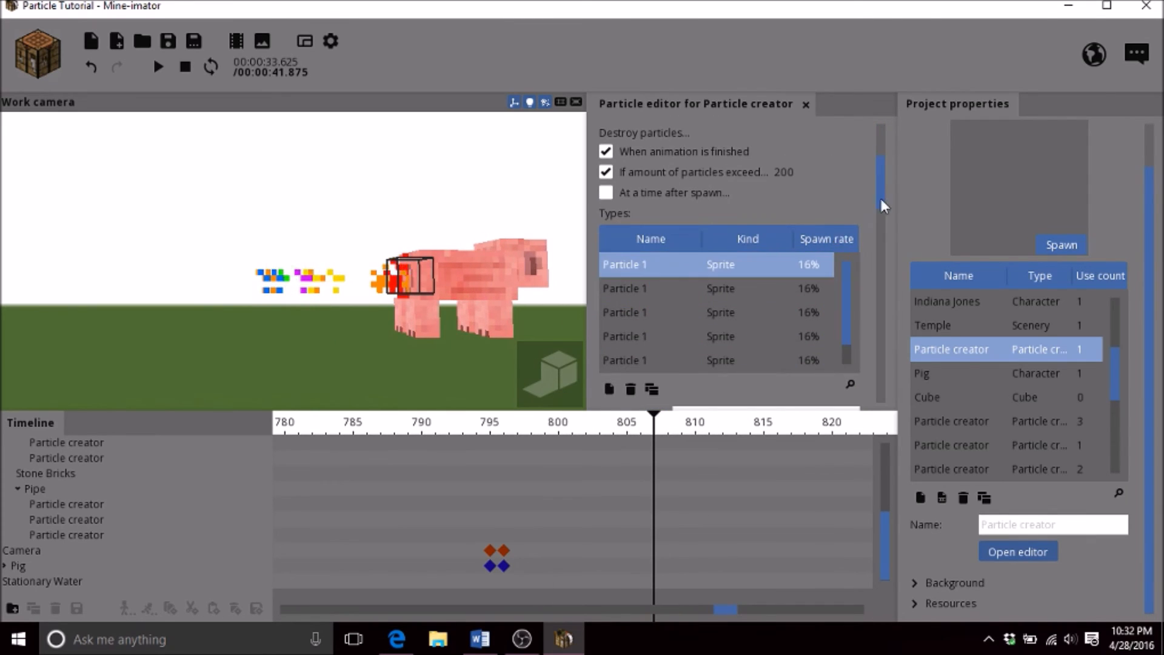
left_click_drag(880, 208, 870, 347)
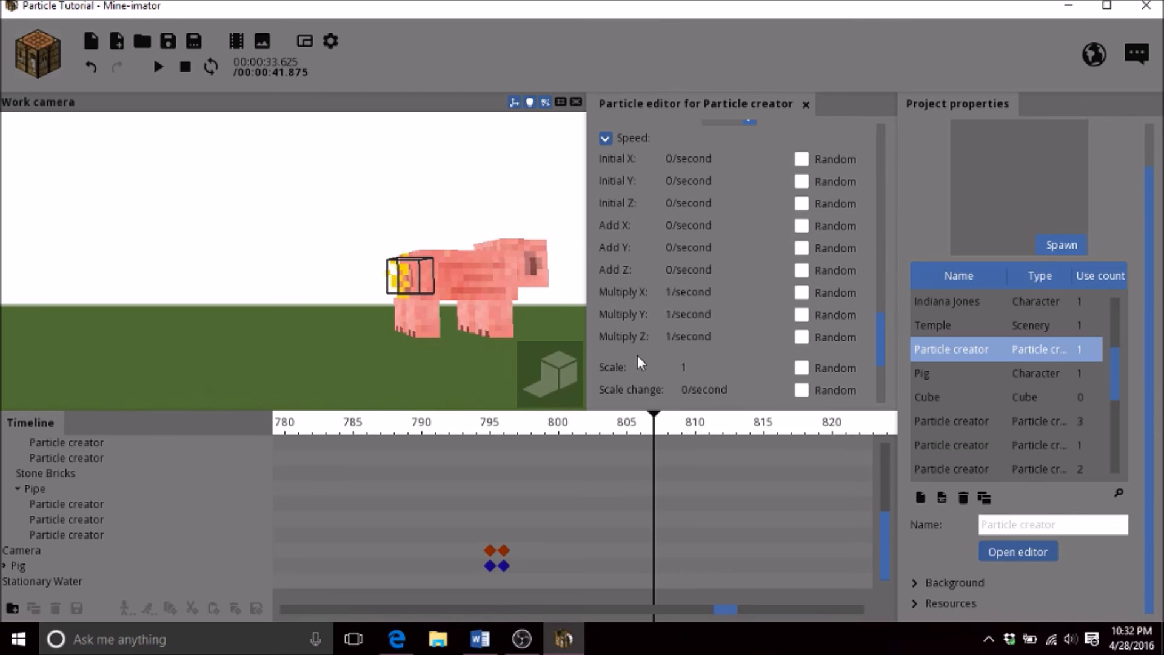
Scrub the timeline back and forth around frame 805 to examine the trail behind the pig
left_click_drag(631, 431, 660, 395)
scroll(557, 400, "down", 3)
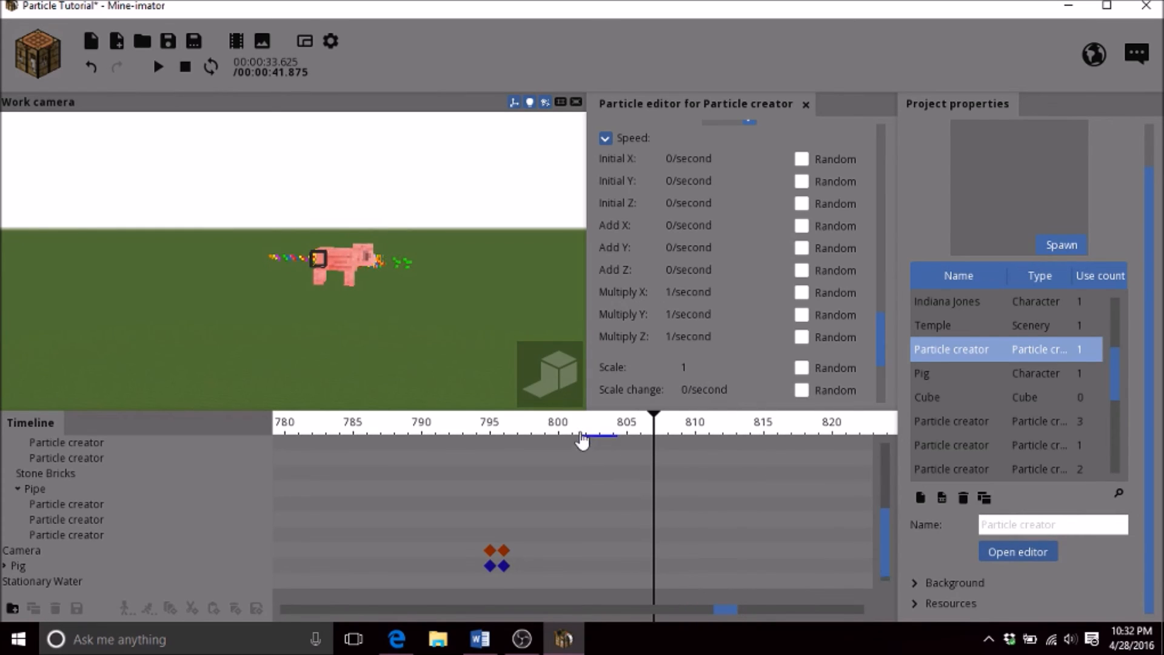
scroll(612, 447, "up", 2)
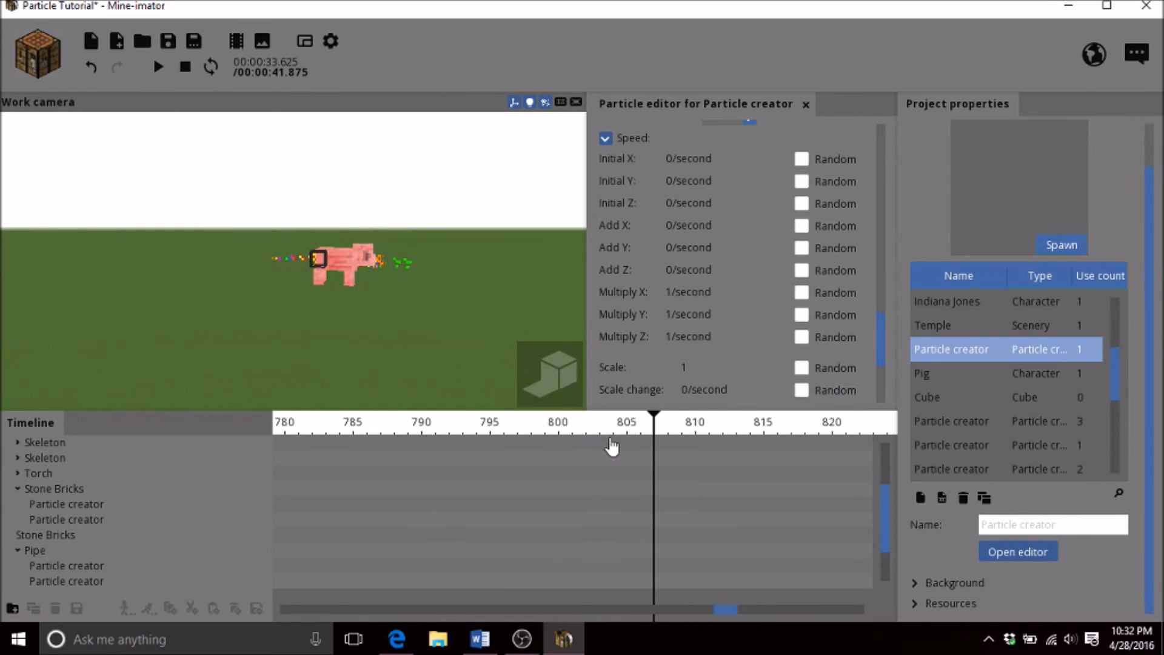
scroll(606, 437, "down", 2)
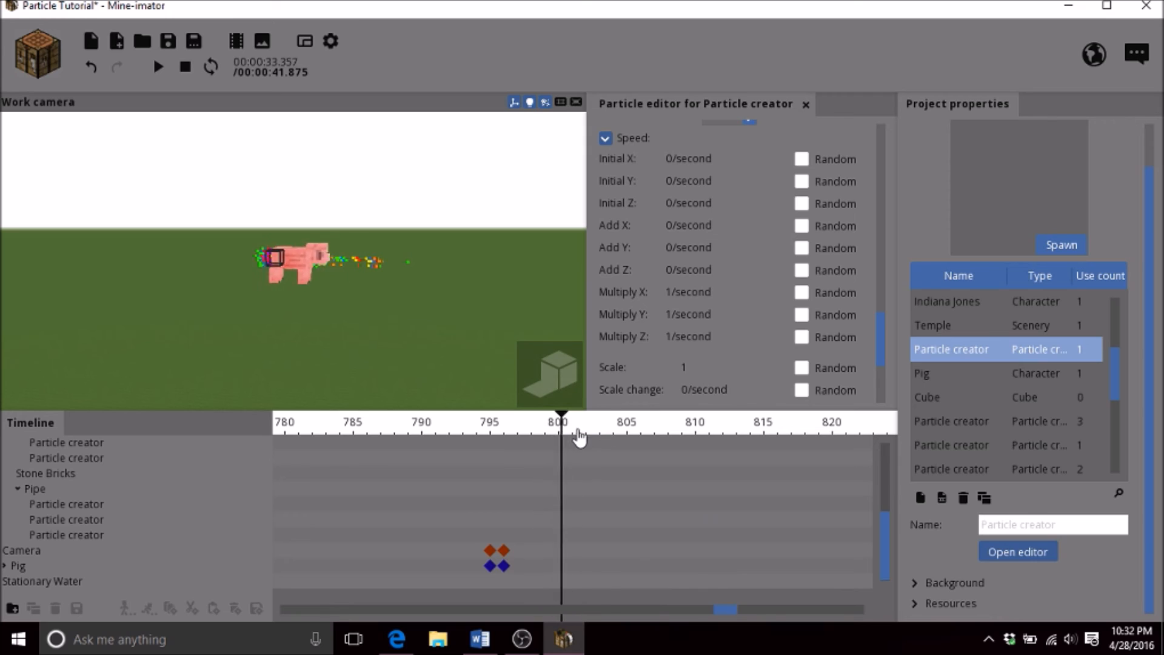
left_click_drag(676, 404, 1060, 437)
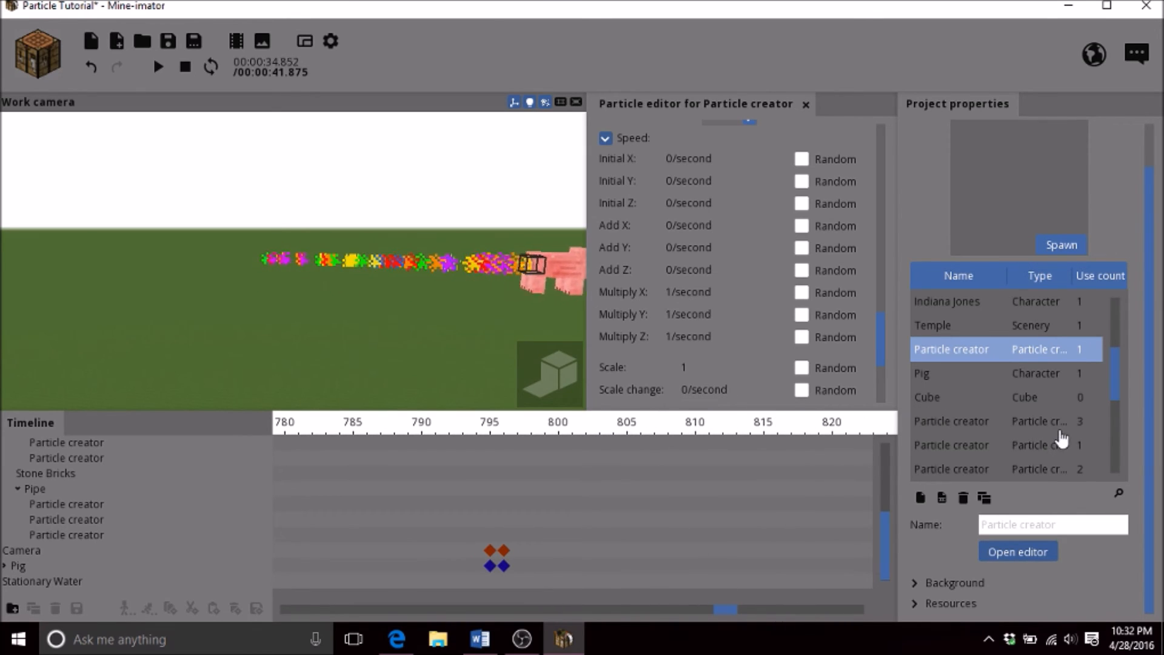
left_click(639, 423)
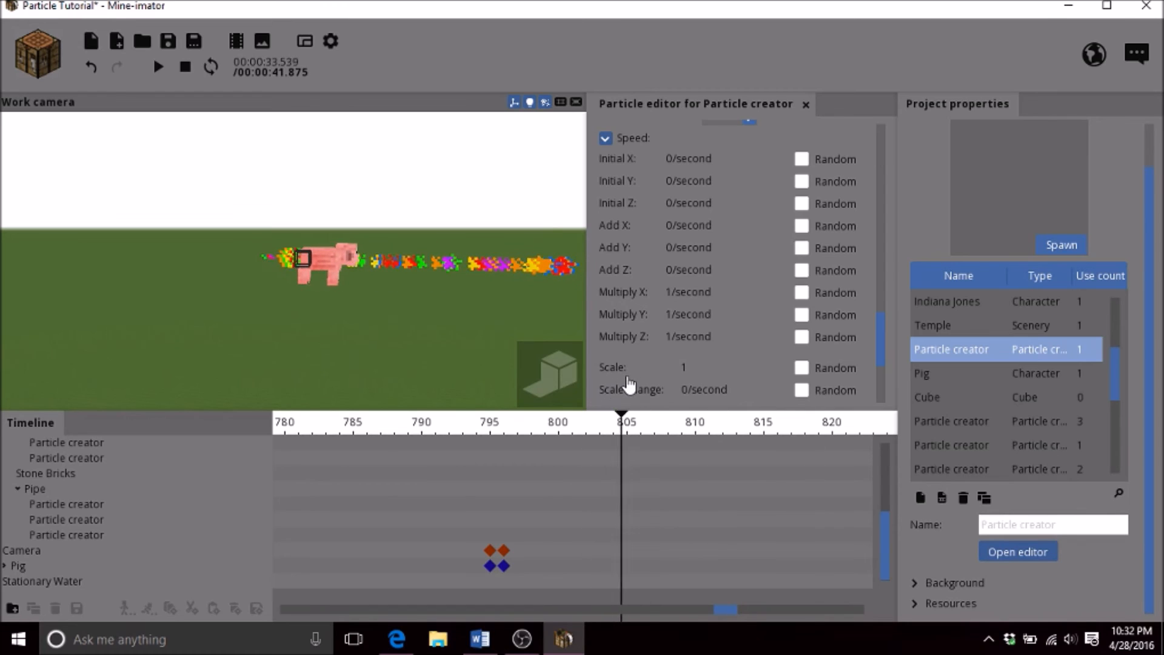
Examine the particle trail behind the pig up close around frame 805
right_click_drag(293, 261, 340, 261)
key("w")
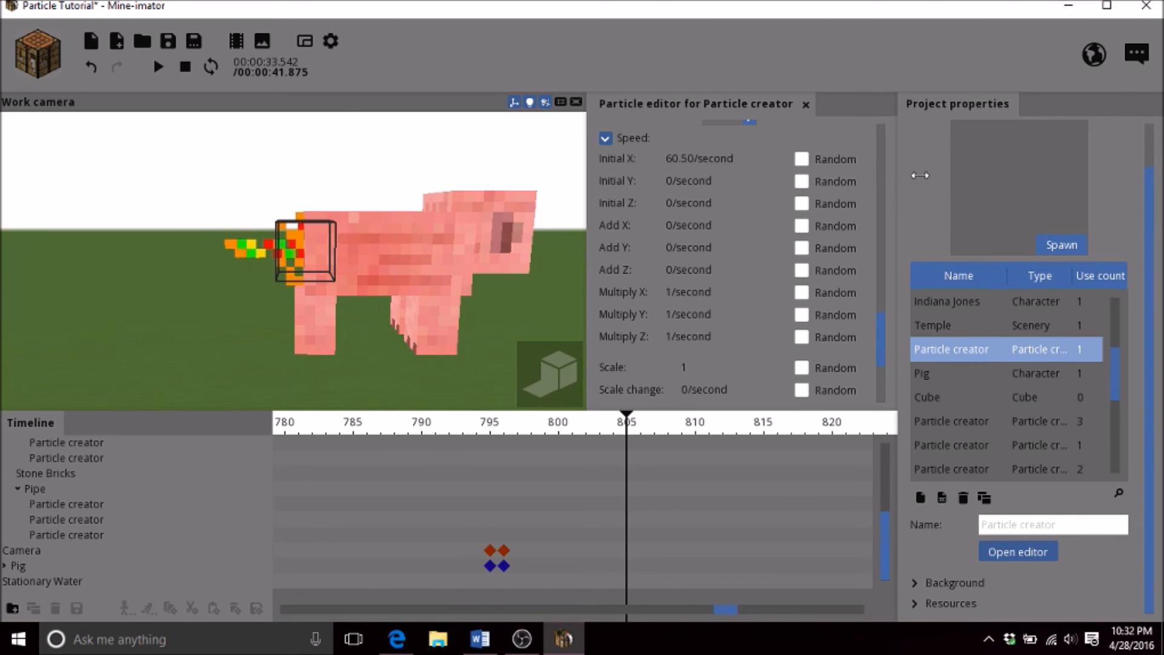
left_click_drag(567, 120, 283, 140)
key("s")
mouse_move(276, 219)
right_mouse_down()
mouse_move(236, 226)
mouse_move(273, 228)
right_mouse_up()
key("w")
key("w")
left_click_drag(129, 196, 303, 192)
mouse_move(427, 202)
right_mouse_down()
mouse_move(479, 202)
mouse_move(448, 202)
right_mouse_up()
key("w")
Save the project, and at frame 808 select the first Particle 1 sprite type of the pig's particle creator
left_click(168, 42)
left_click_drag(546, 424, 667, 429)
left_click_drag(879, 338, 813, 170)
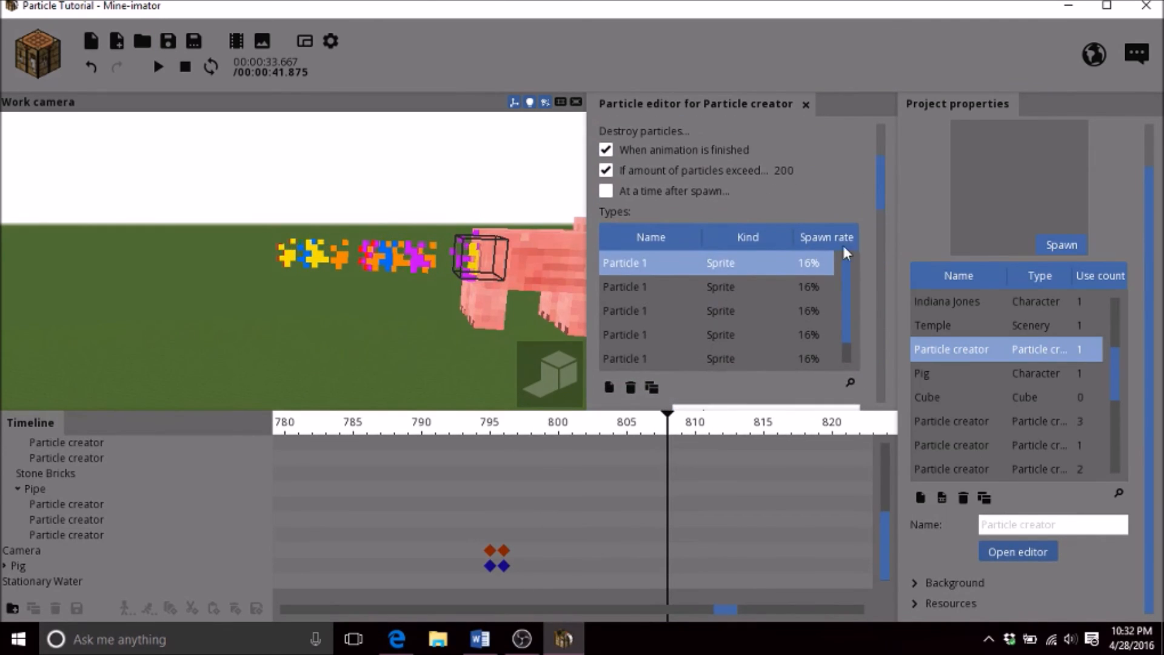
left_click(778, 265)
left_click(735, 266)
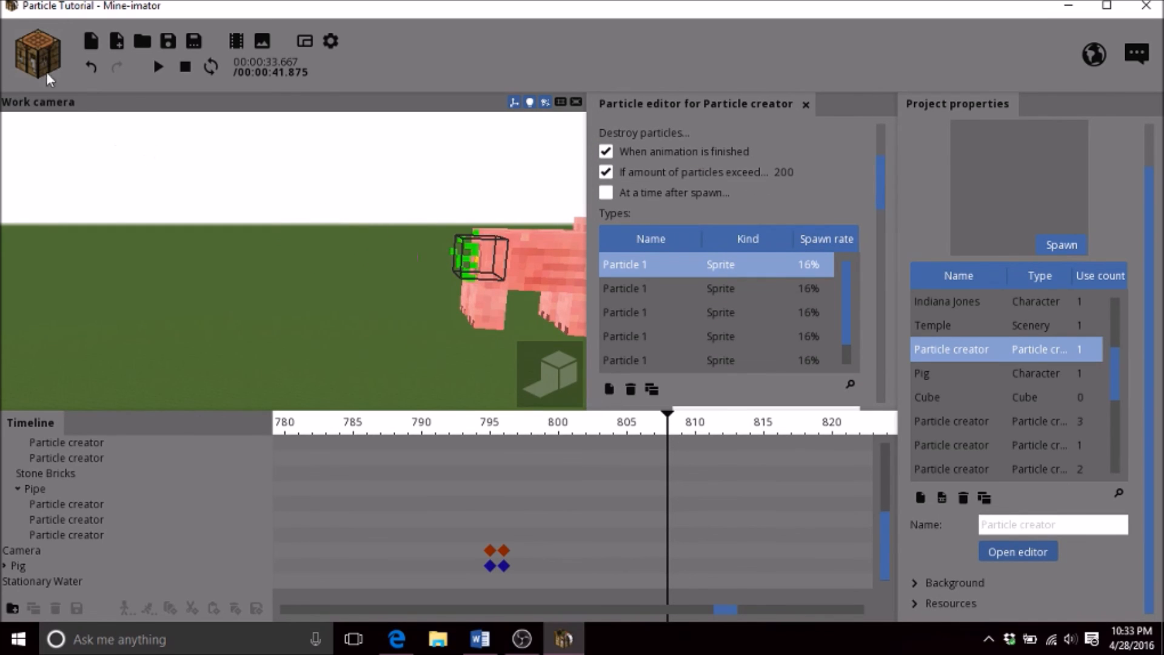
View the preset list for a new particle creator and close it without creating one
left_click(35, 50)
left_click(109, 194)
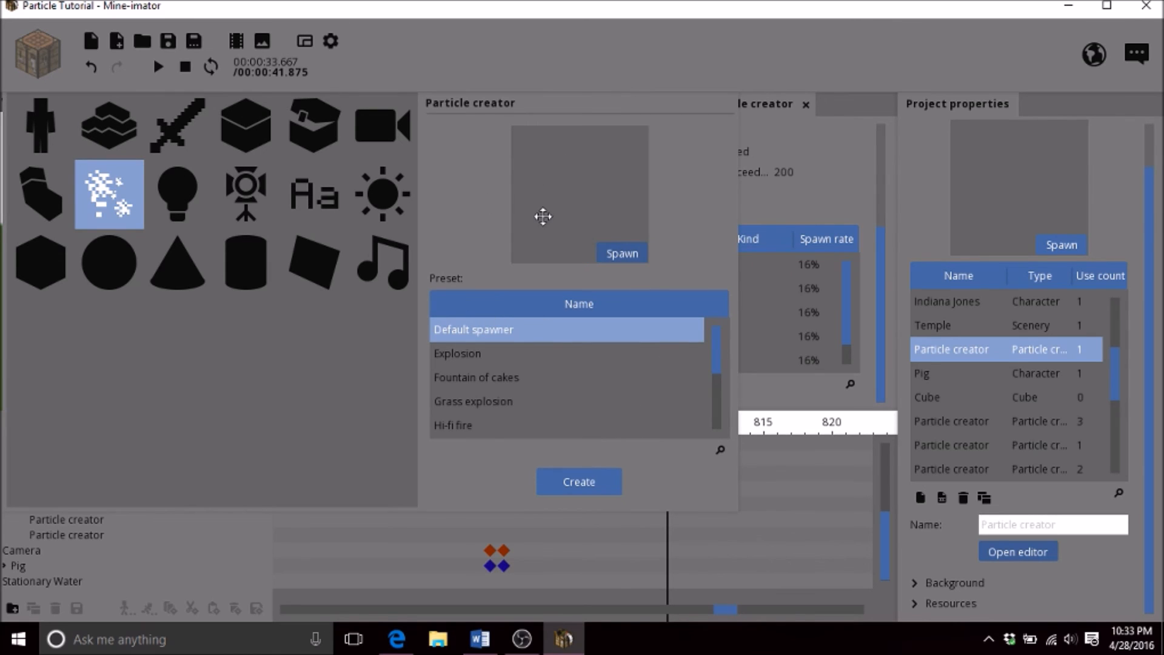
left_click(54, 57)
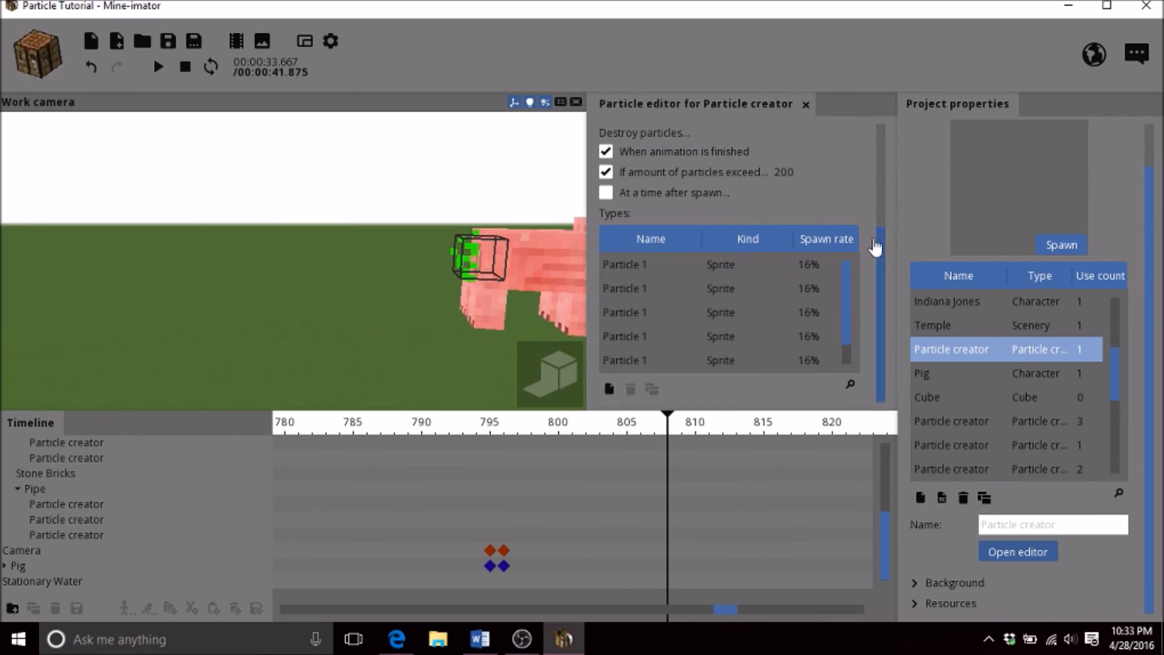
Select the first Particle 1 sprite type again and examine its frame, scale and colour settings
left_click_drag(881, 291, 698, 168)
left_click_drag(882, 214, 861, 347)
left_click(726, 273)
left_click_drag(880, 206, 876, 312)
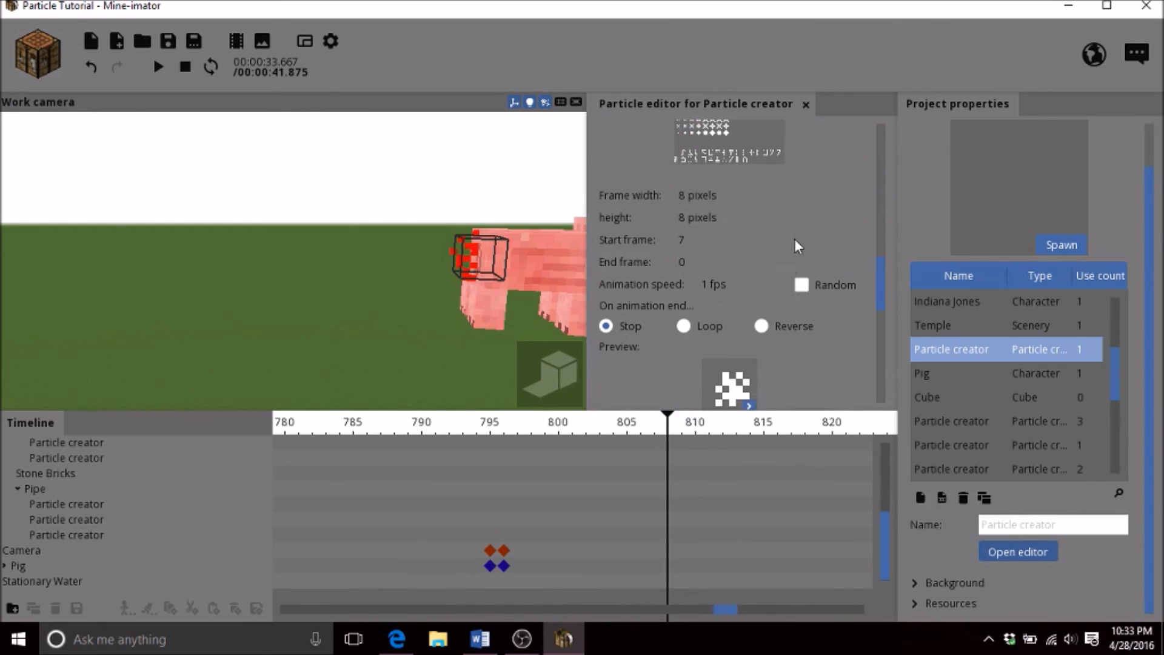
scroll(820, 295, "down", 5)
scroll(701, 183, "up", 1)
scroll(696, 194, "down", 3)
scroll(691, 273, "down", 5)
left_click(714, 299)
left_click(579, 425)
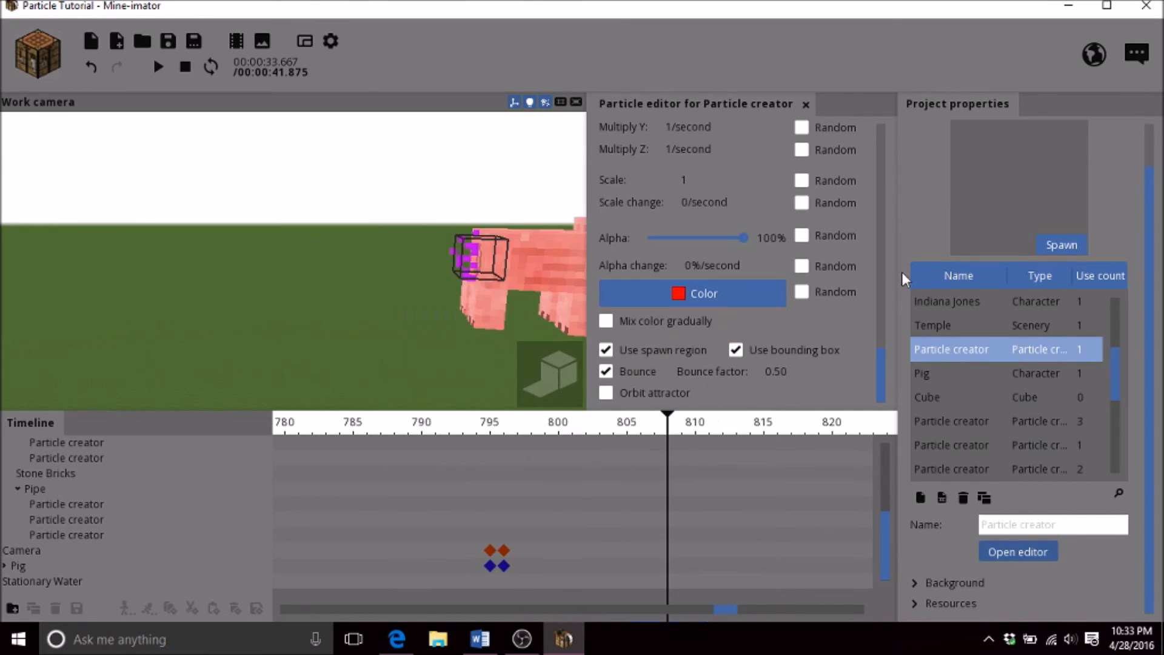
Select the next Particle 1 sprite types in the list and compare their colour settings
left_click_drag(875, 376, 879, 254)
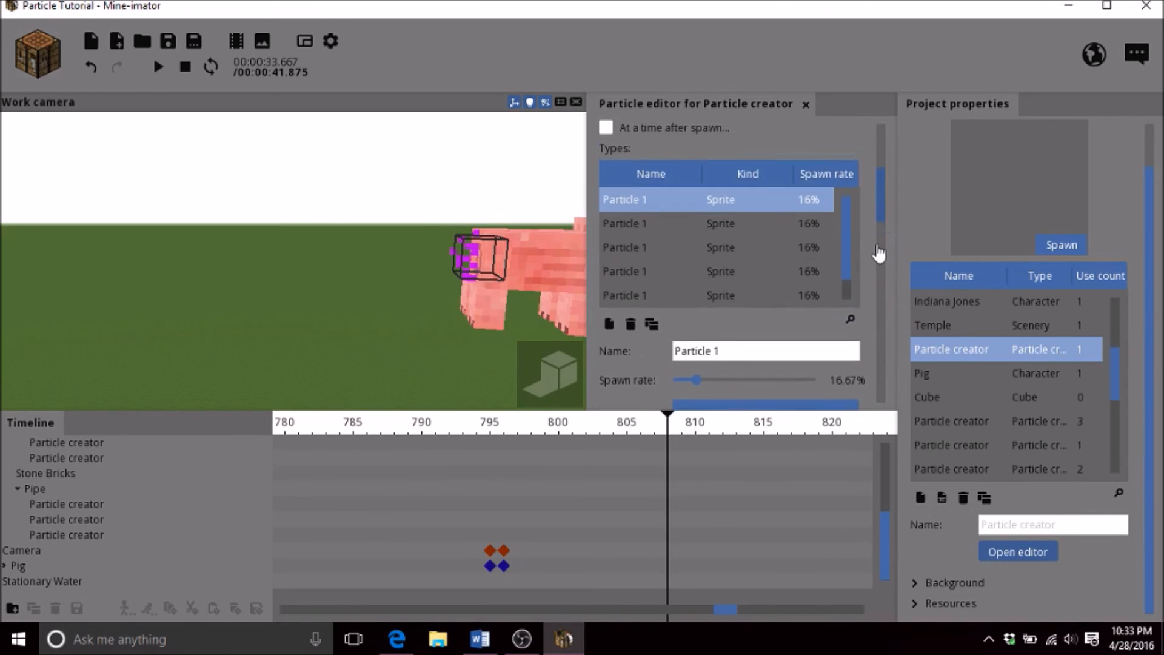
scroll(654, 226, "down", 3)
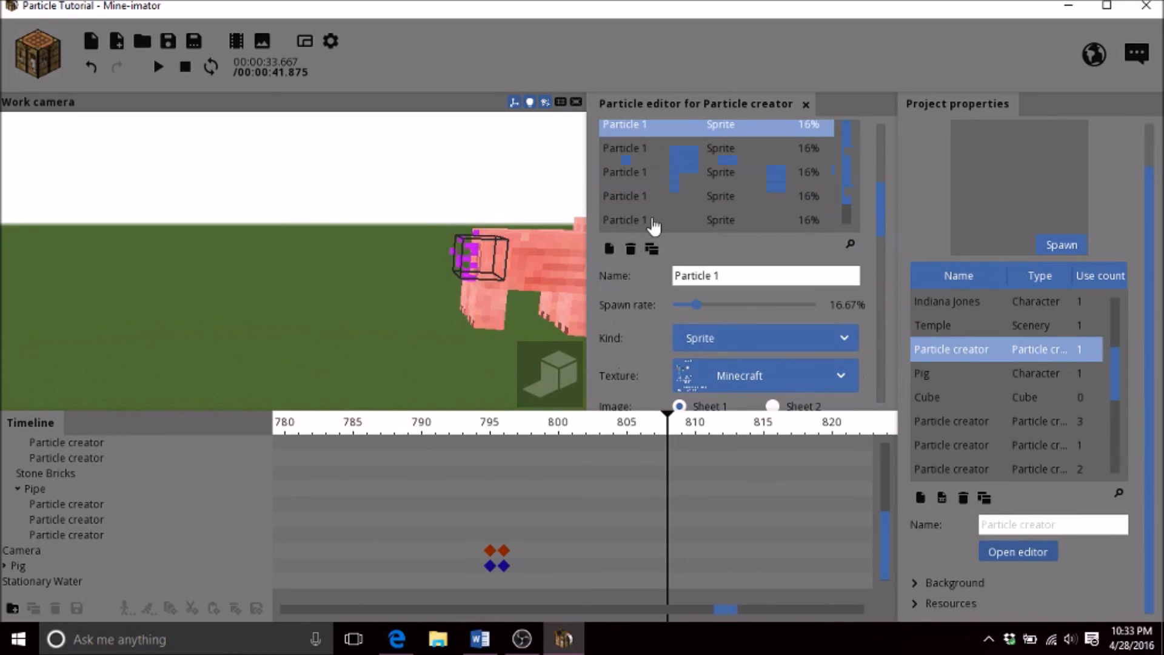
left_click(659, 150)
left_click(657, 170)
left_click(665, 153)
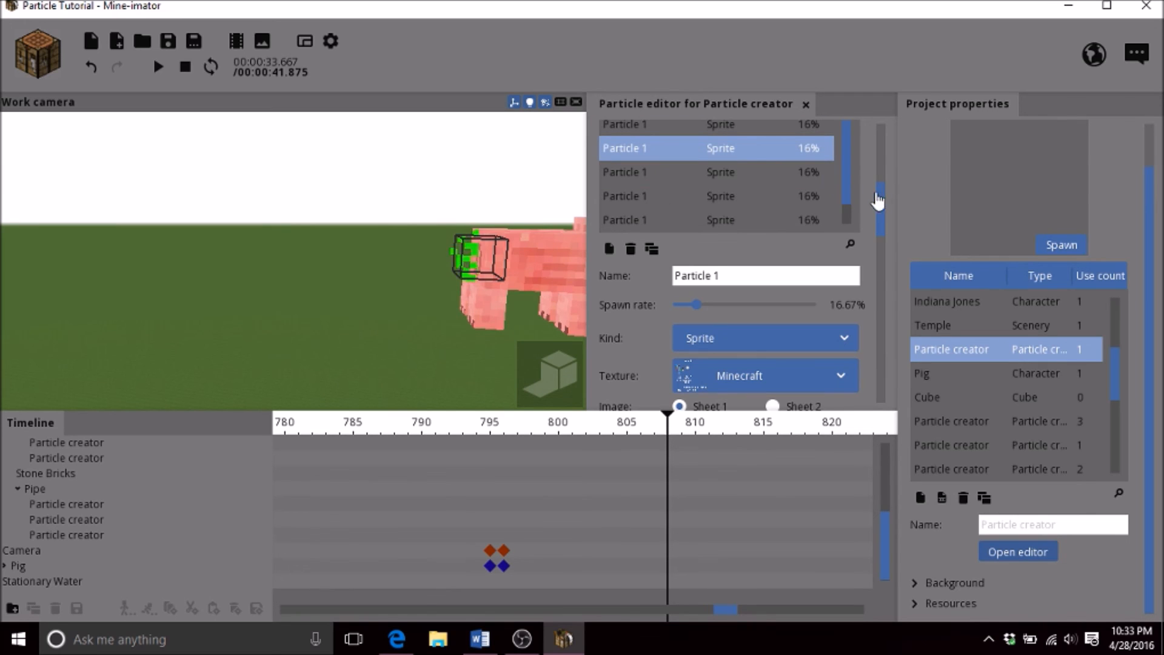
left_click_drag(878, 201, 850, 416)
scroll(733, 254, "up", 4)
left_click_drag(884, 356, 851, 423)
scroll(694, 182, "up", 3)
left_click(665, 137)
left_click(695, 267)
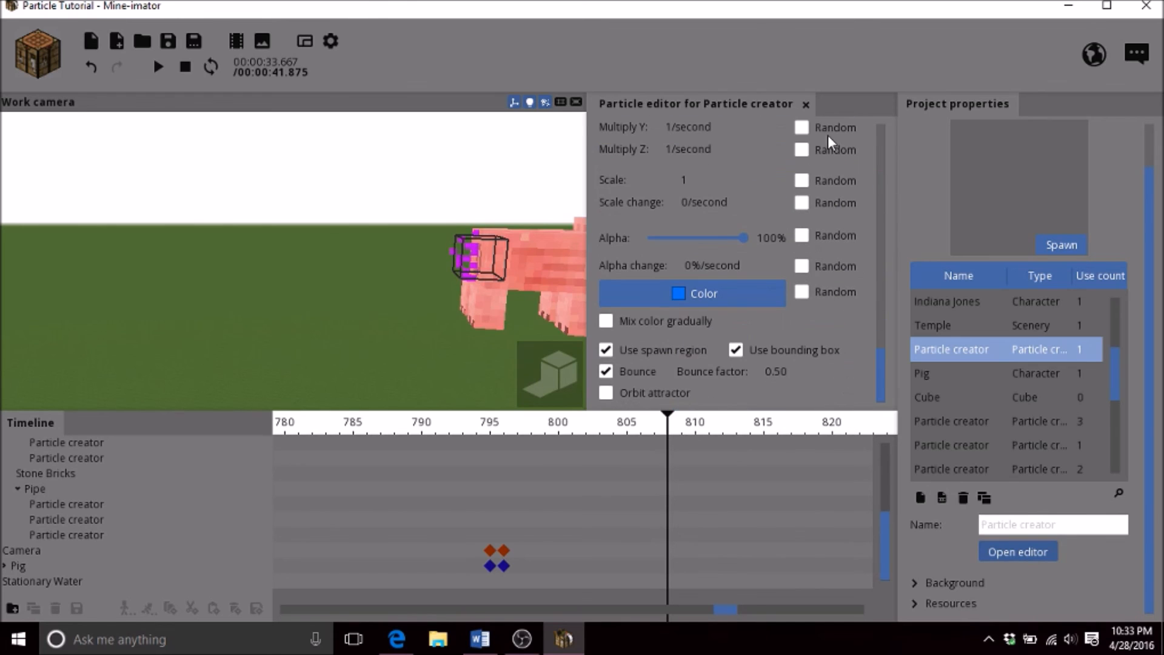
Save the project and close the particle editor
left_click(168, 41)
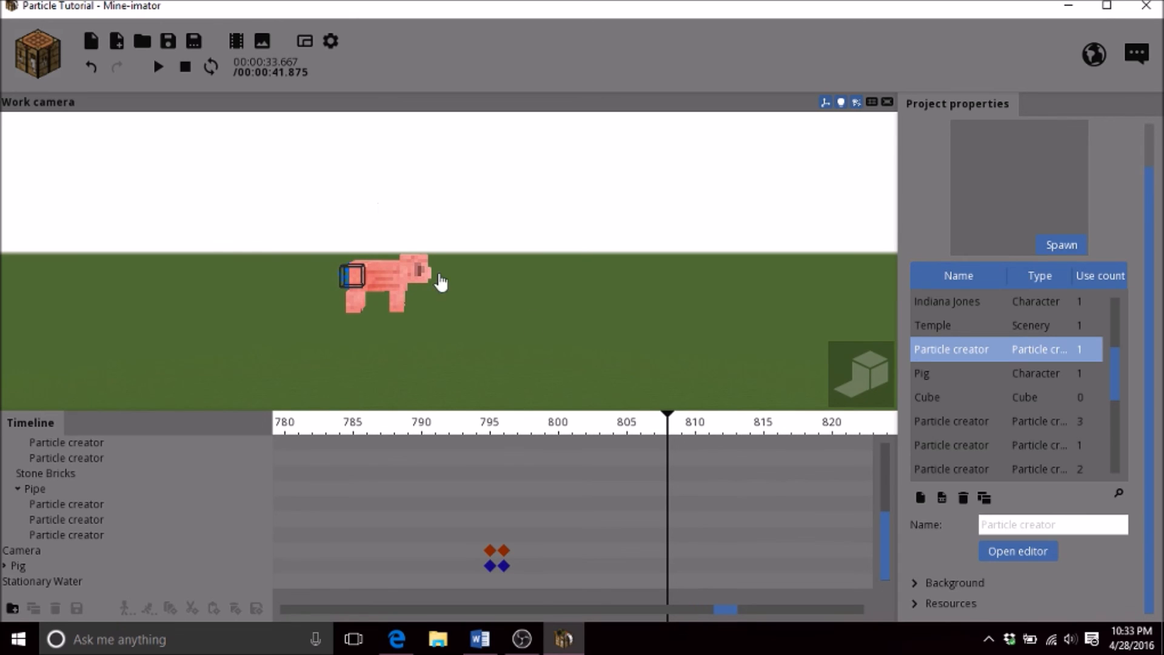
Fly the work camera around the pig and examine it and its particle spawn box from several sides
key("w")
right_click_drag(449, 261, 479, 299)
key("d")
key("s")
key("w")
key("w")
key("s")
key("a")
key("s")
key("a")
key("s")
key("w")
key("w")
key("w")
key("w")
key("w")
key("q")
key("z")
key("c")
key("x")
key("w")
key("s")
key("a")
key("w")
key("w")
key("w")
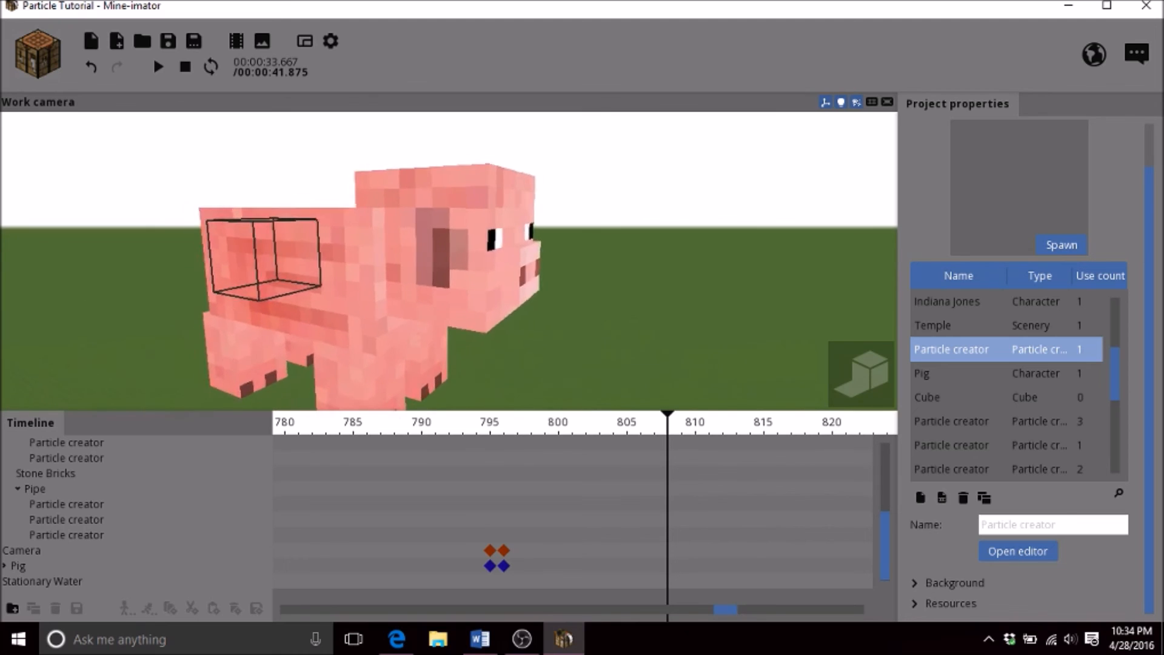
Inspect the temple's torch particles and stone walkway, and preview the corridor in rendered mode before returning to the normal view
key("s")
right_click_drag(461, 261, 453, 276)
key("w")
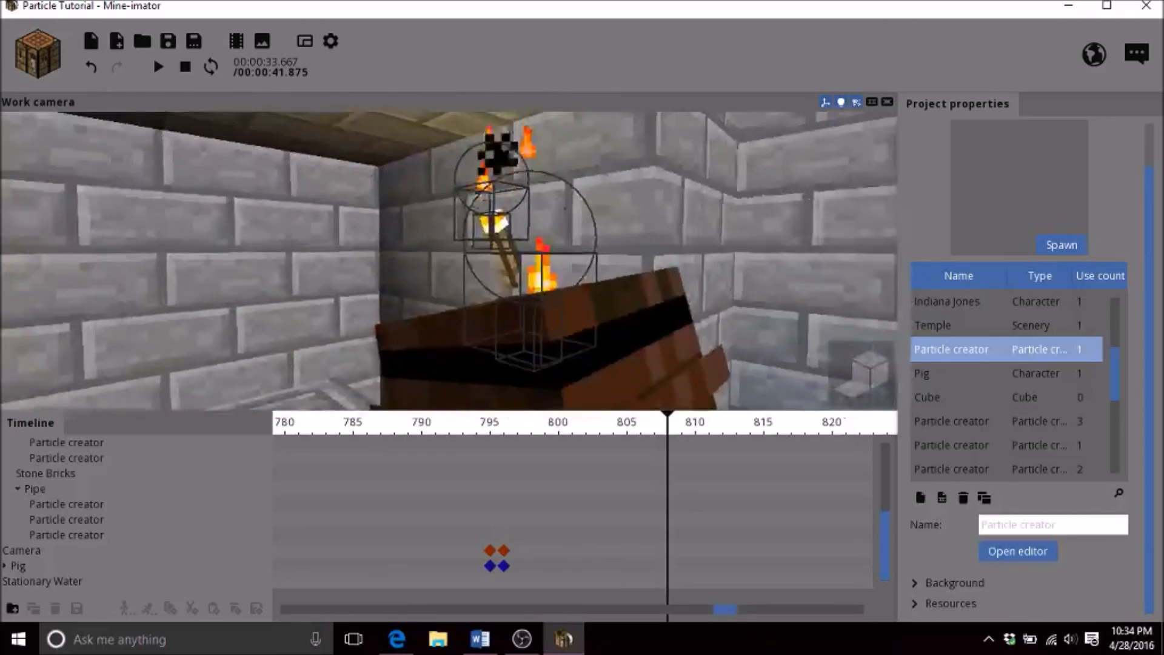
key("s")
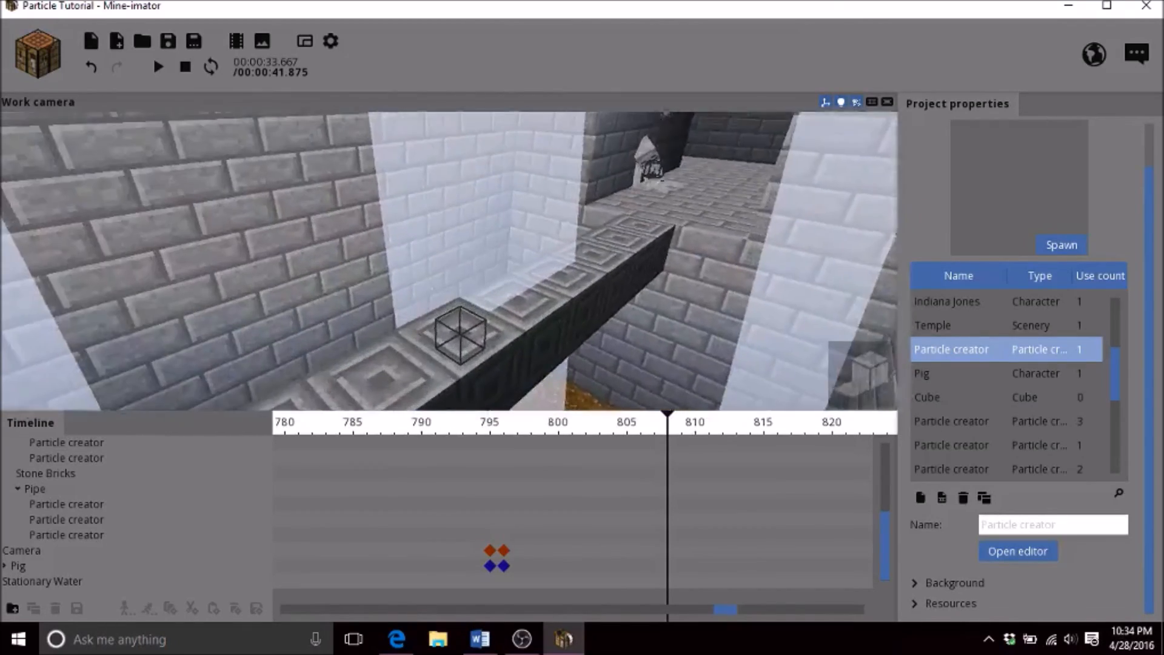
right_click_drag(449, 260, 548, 298)
key("s")
key("w")
key("s")
key("w")
key("w")
key("s")
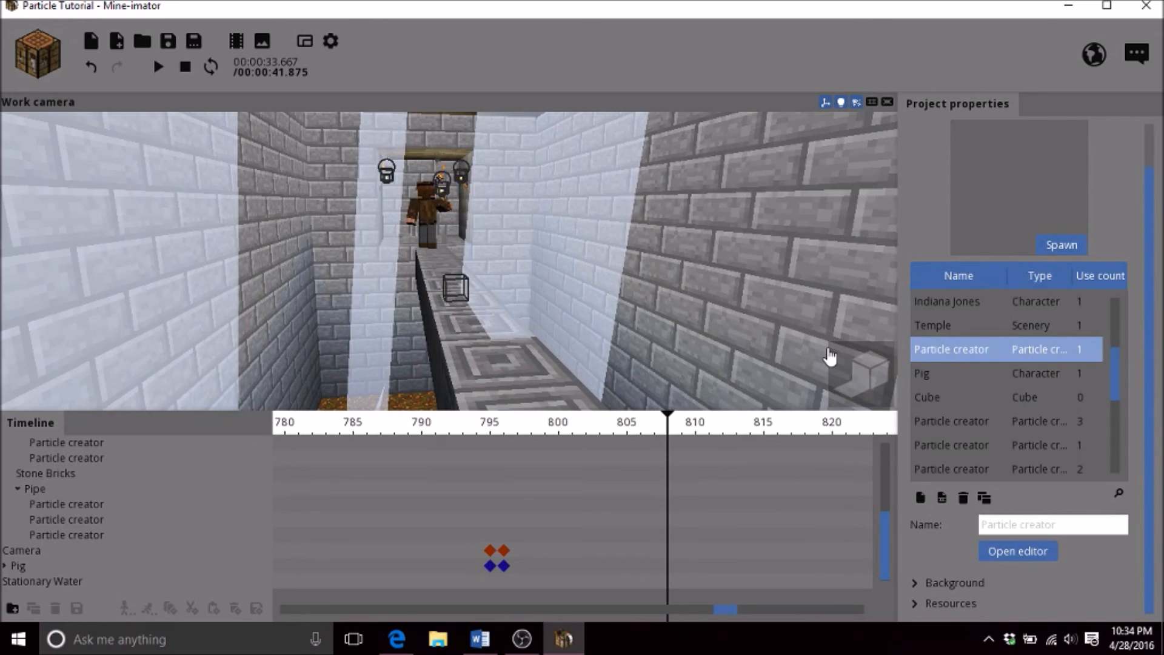
left_click(880, 375)
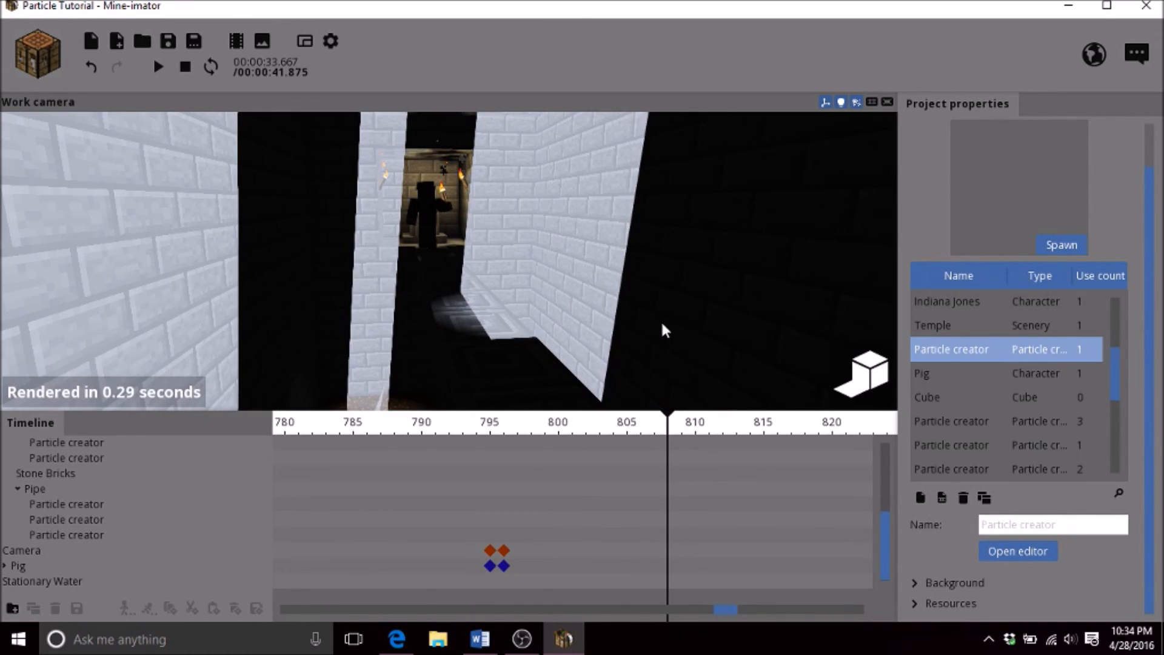
left_click(868, 391)
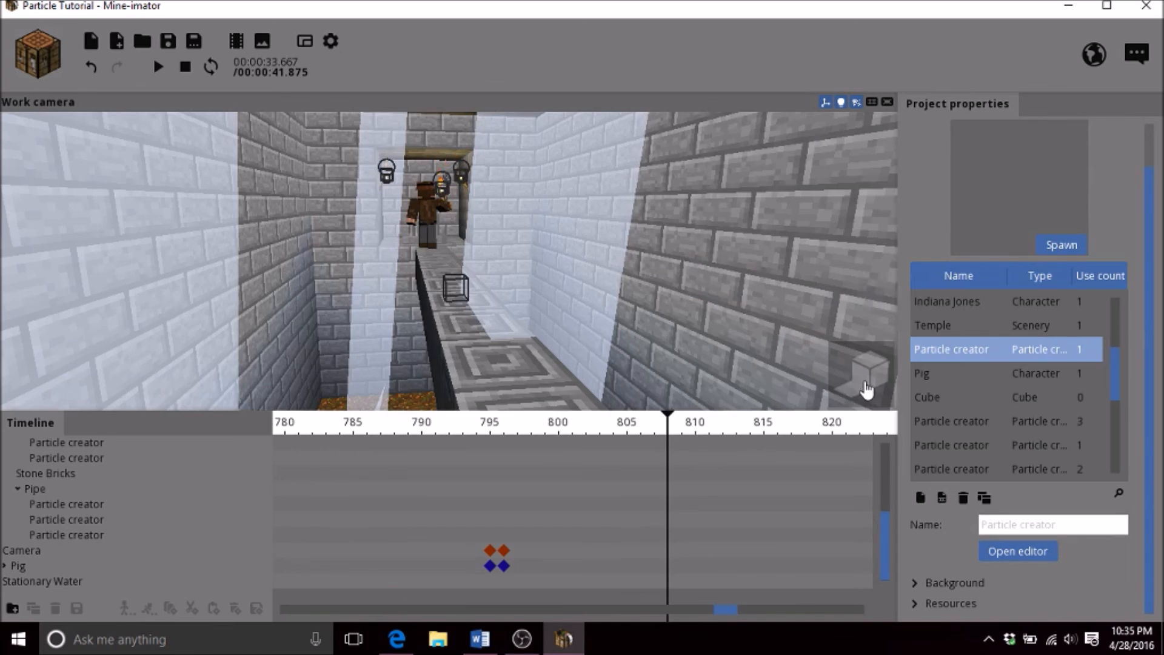
Move the work camera outside for an overview of the whole temple and save the project
mouse_move(597, 285)
right_mouse_down()
mouse_move(597, 239)
mouse_move(591, 343)
mouse_move(610, 352)
mouse_move(658, 303)
mouse_move(658, 249)
mouse_move(619, 279)
mouse_move(631, 321)
mouse_move(666, 313)
right_mouse_up()
key("e")
key("s")
key("s")
key("q")
key("w")
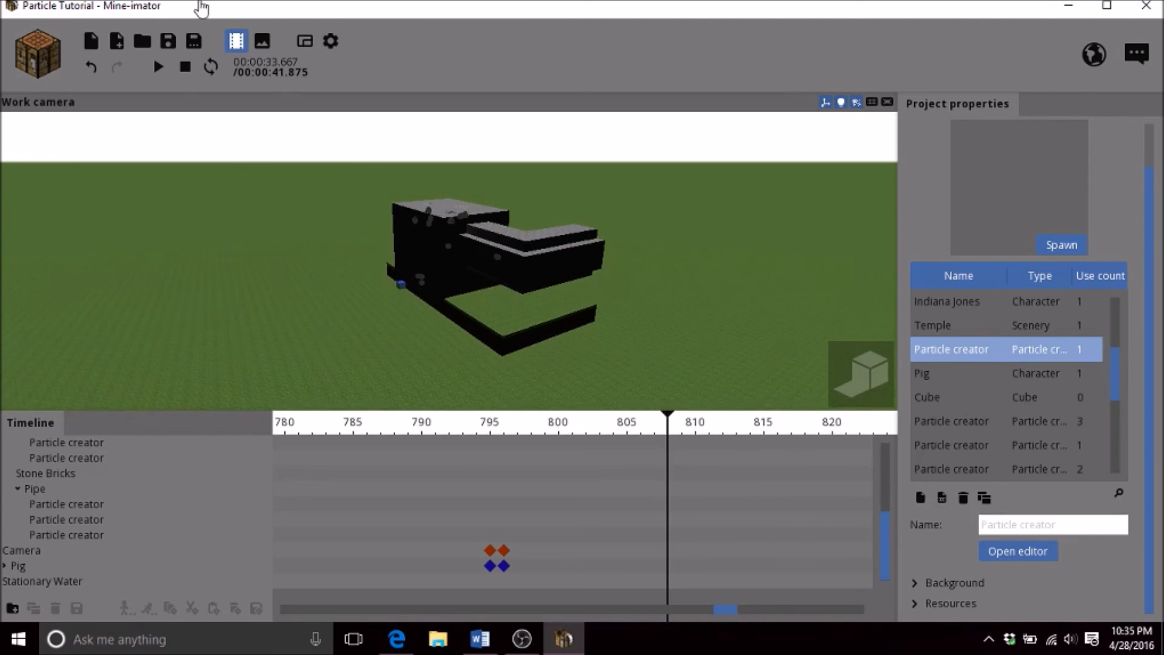
left_click(168, 42)
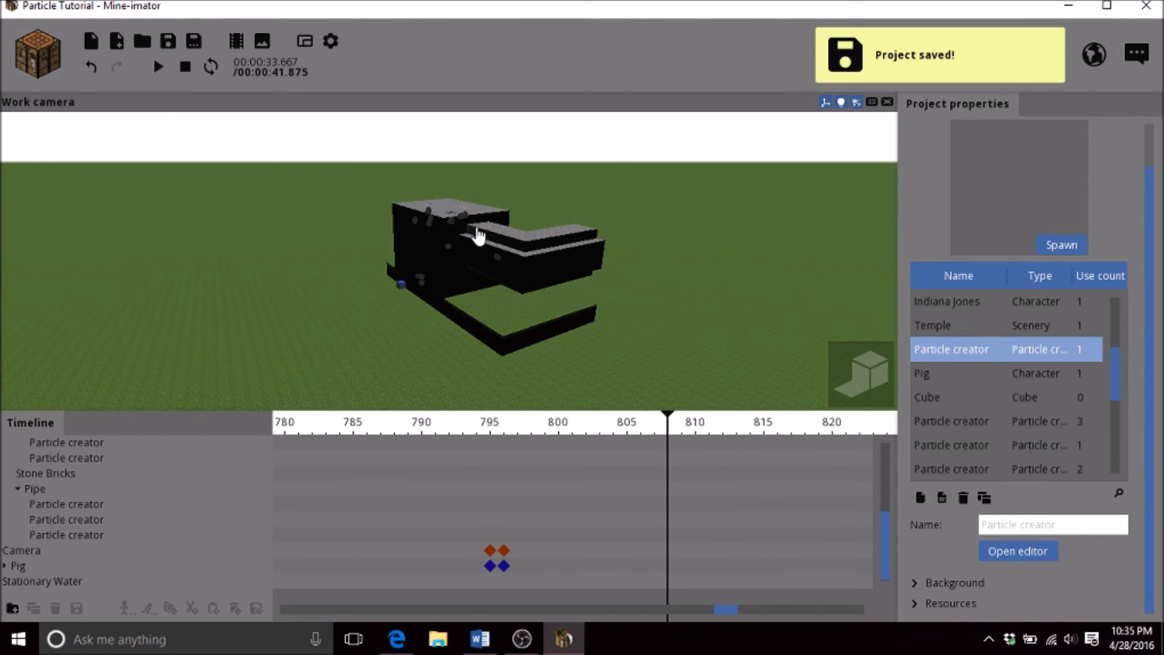